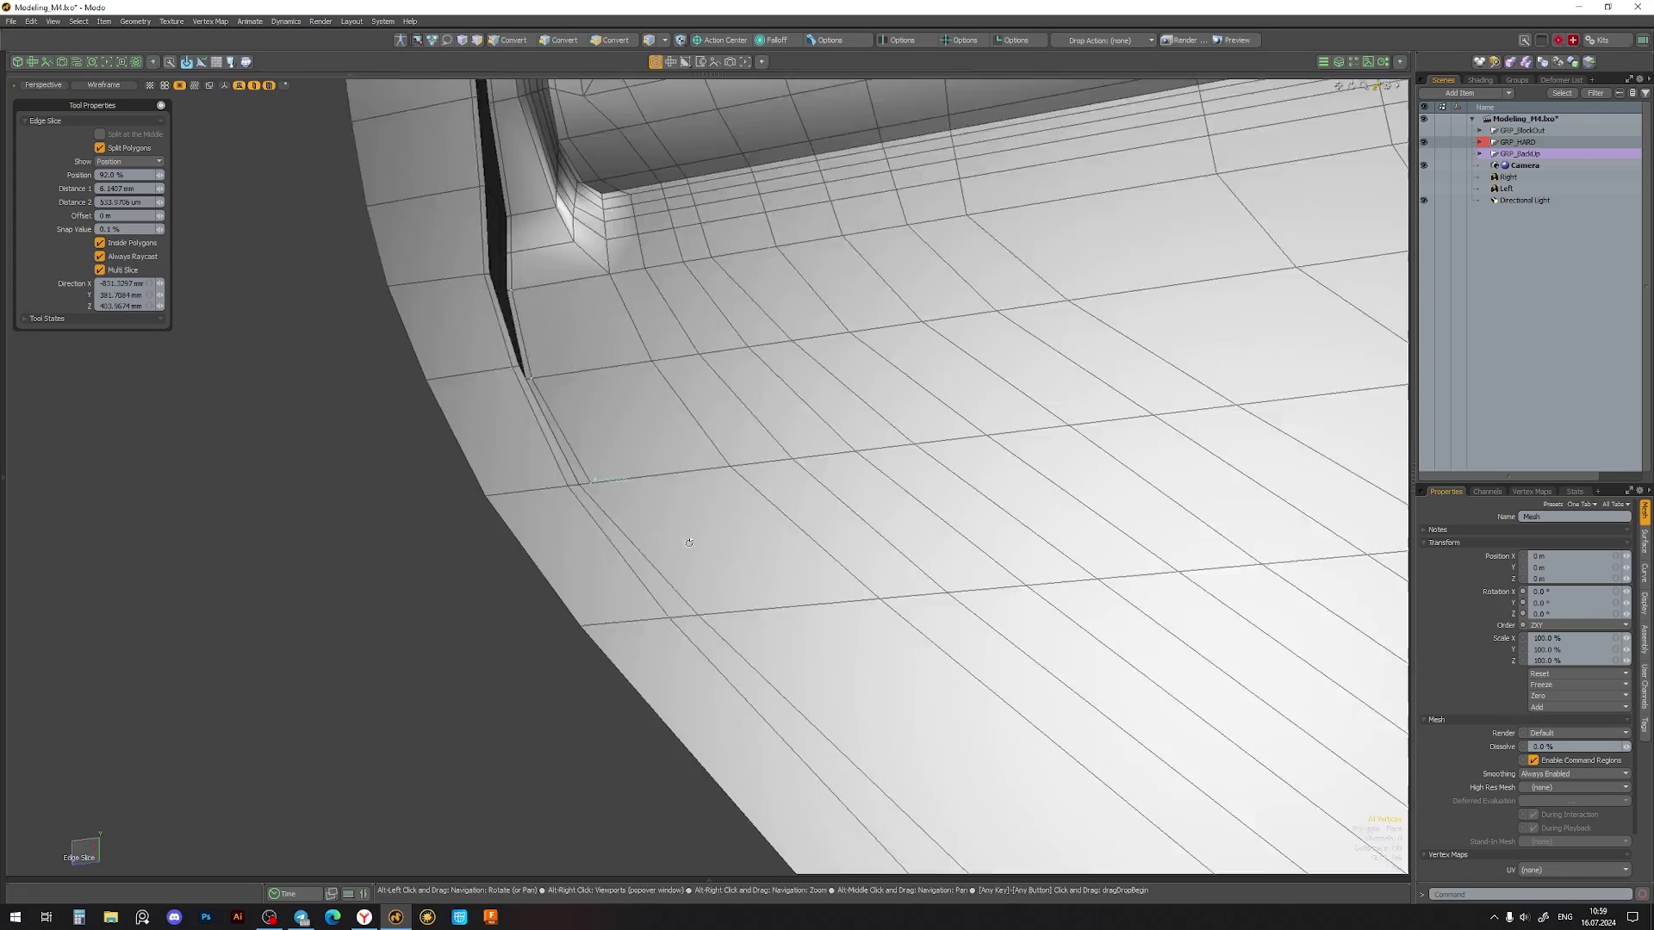
- Inspect the beveled slot corner in edge mode with a subdivided preview
mouse_move(634, 685)
left_mouse_down("alt")
mouse_move(610, 531)
mouse_move(690, 546)
mouse_move(741, 624)
mouse_move(565, 354)
left_mouse_up("alt")
key("space")
key("2")
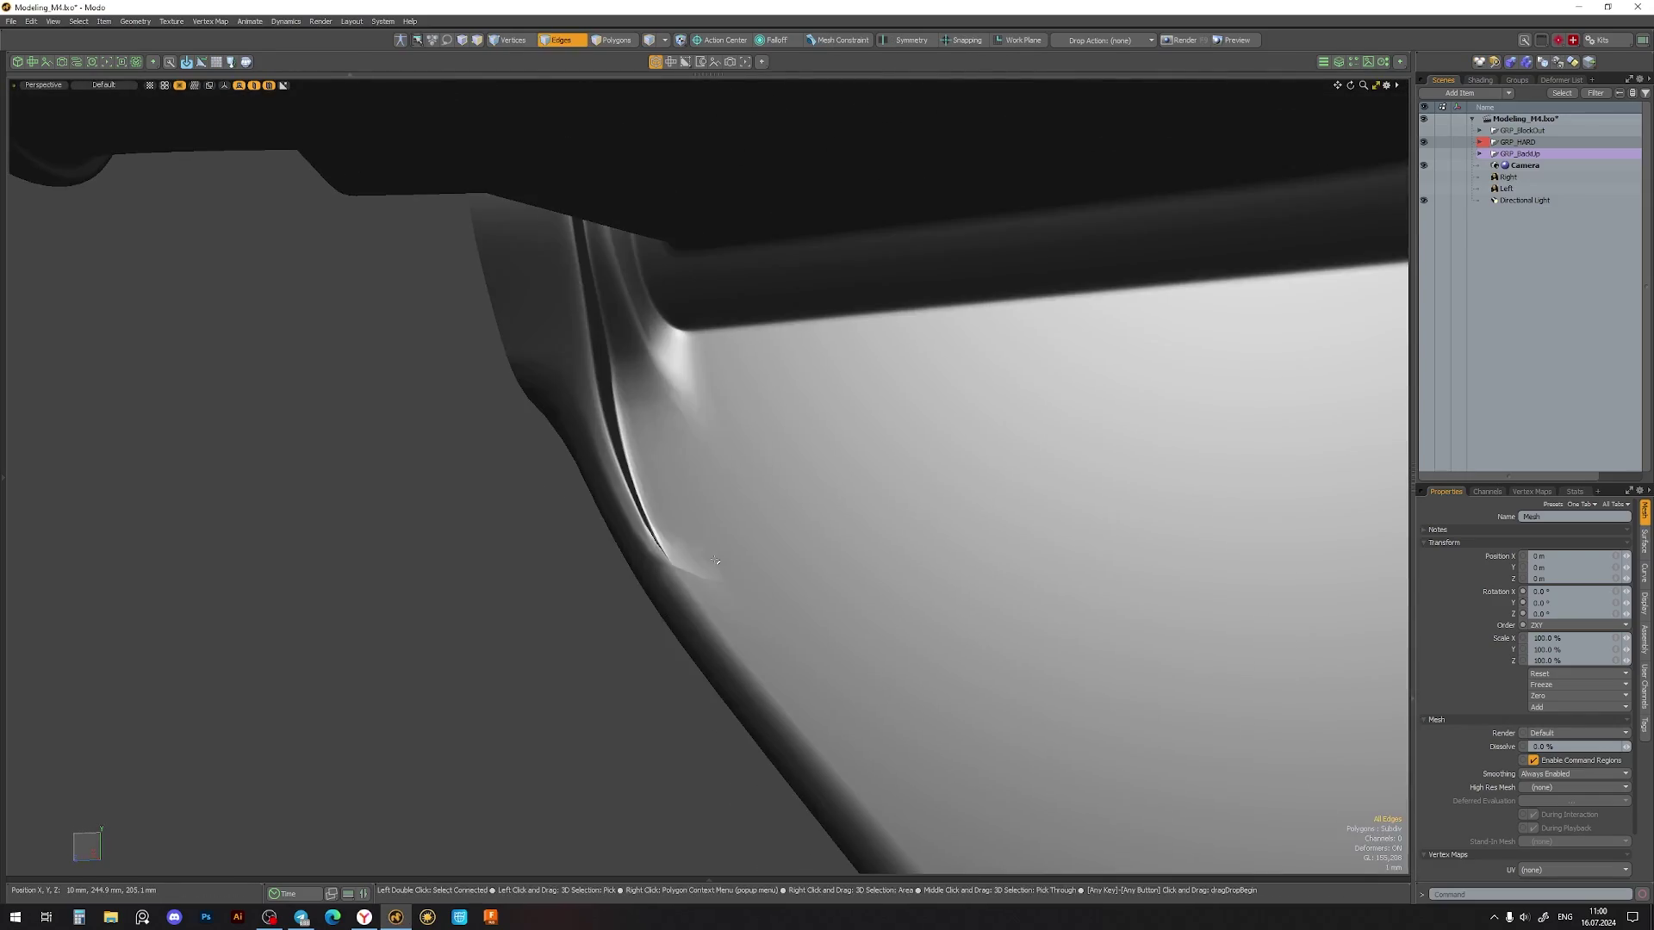
scroll(559, 319, "up", 8)
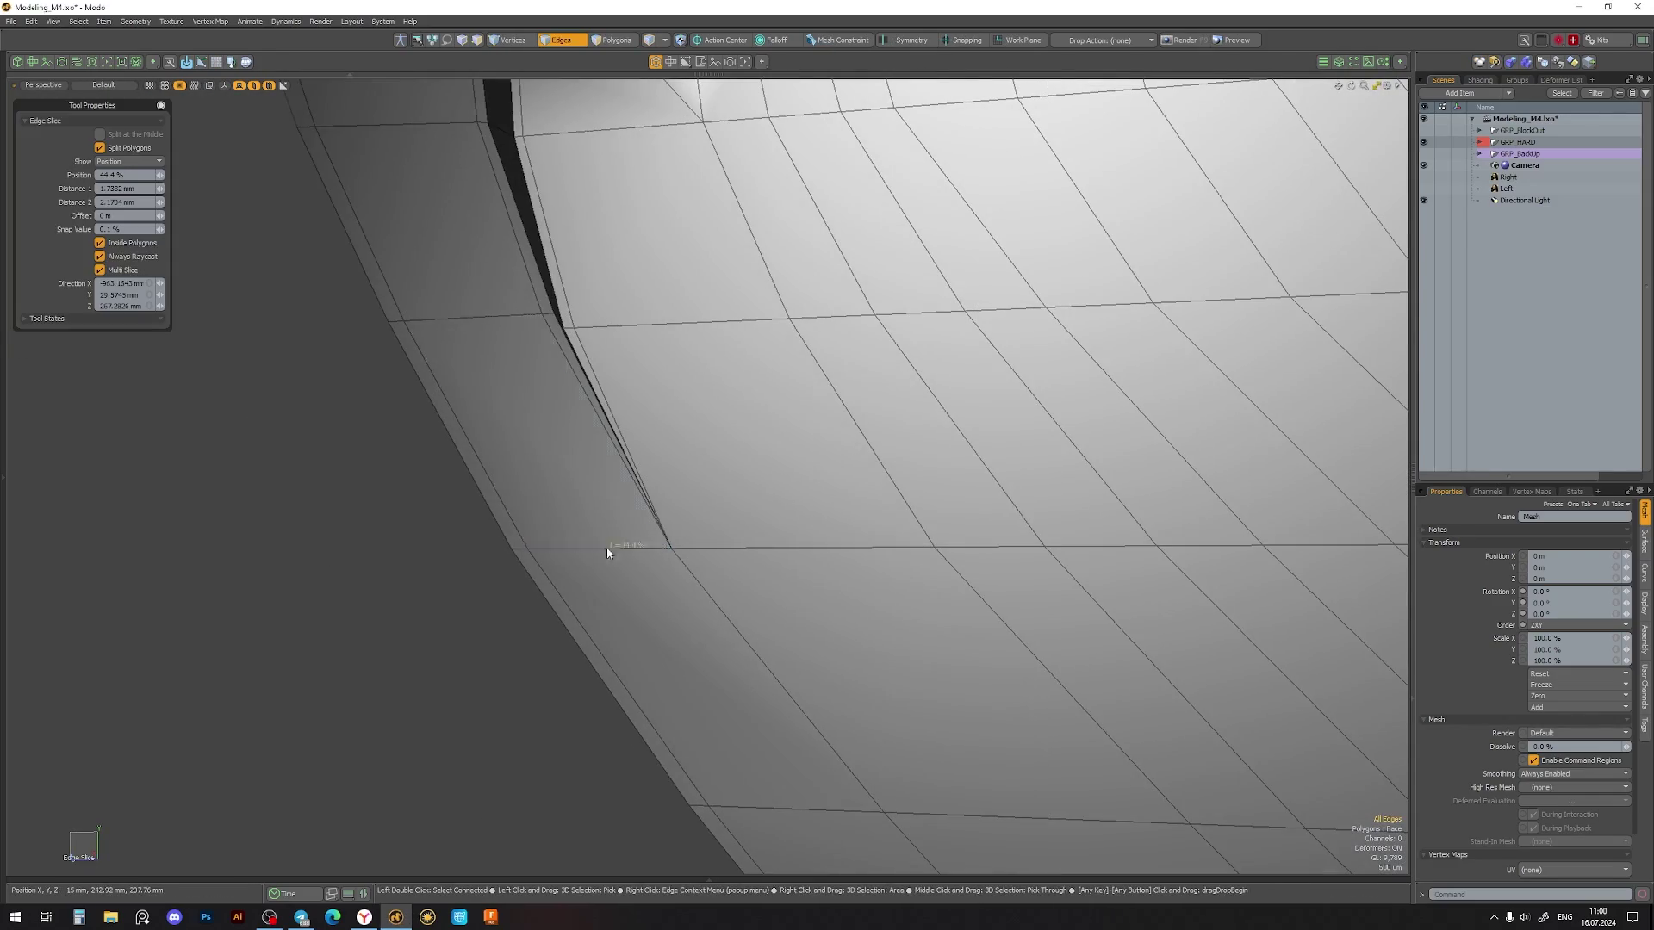
mouse_move(607, 553)
left_mouse_down("alt")
mouse_move(626, 437)
mouse_move(733, 465)
left_mouse_up("alt")
key("q")
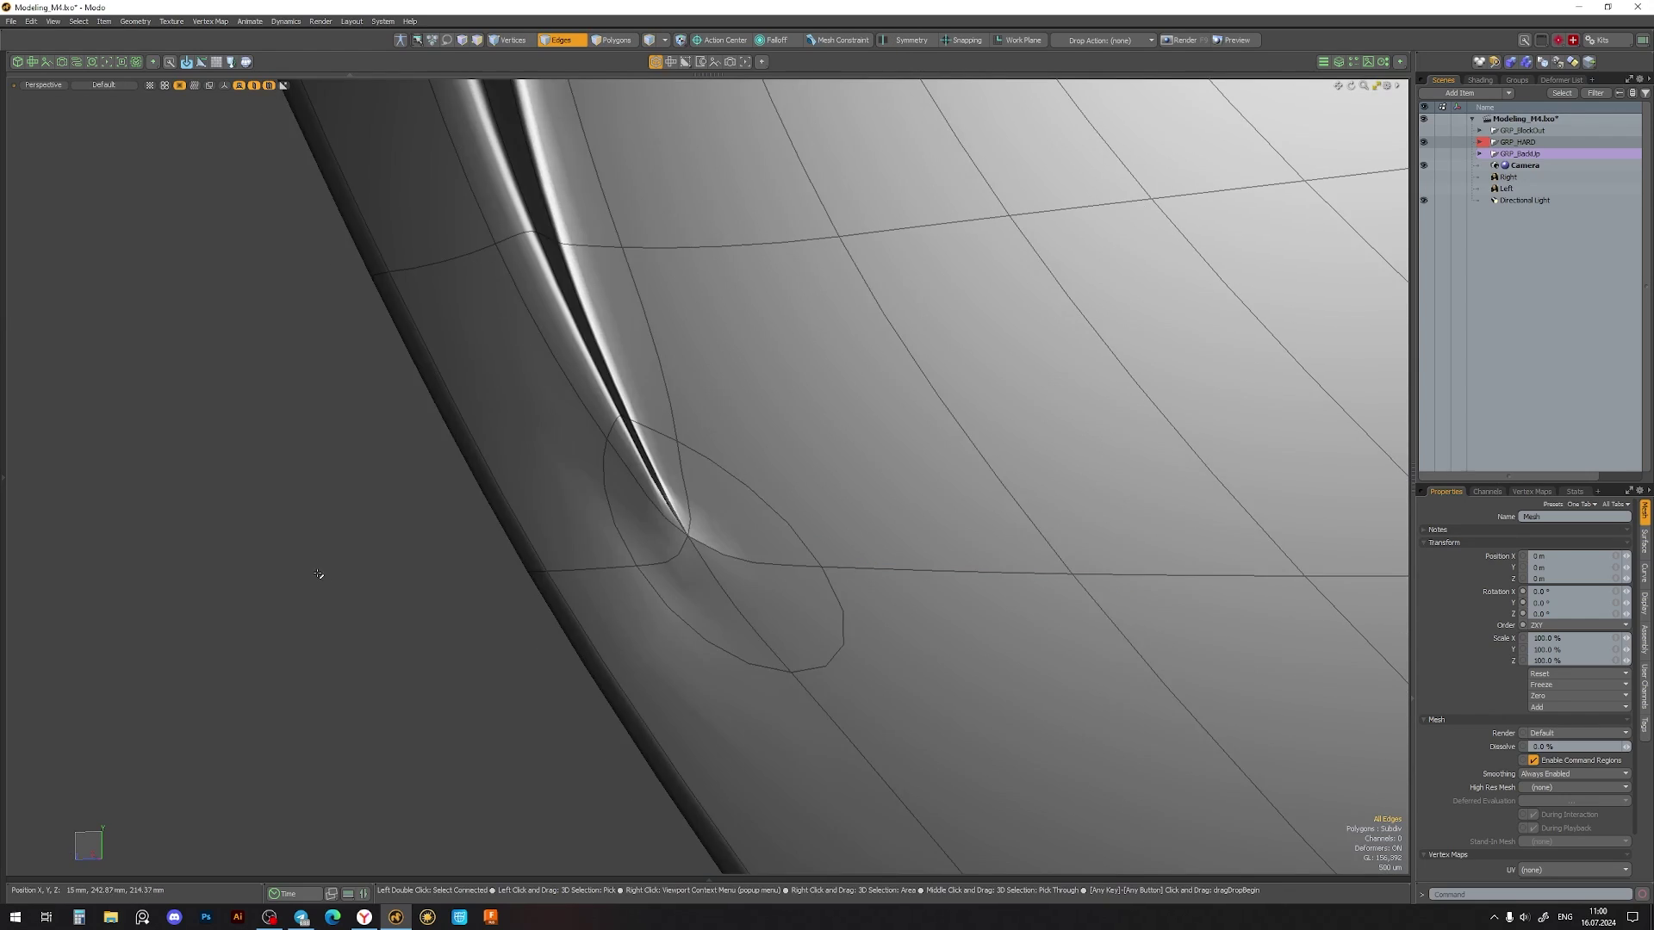
- Slice support edges across the slot's chamfered corner and begin a loop across the side panel
key("c")
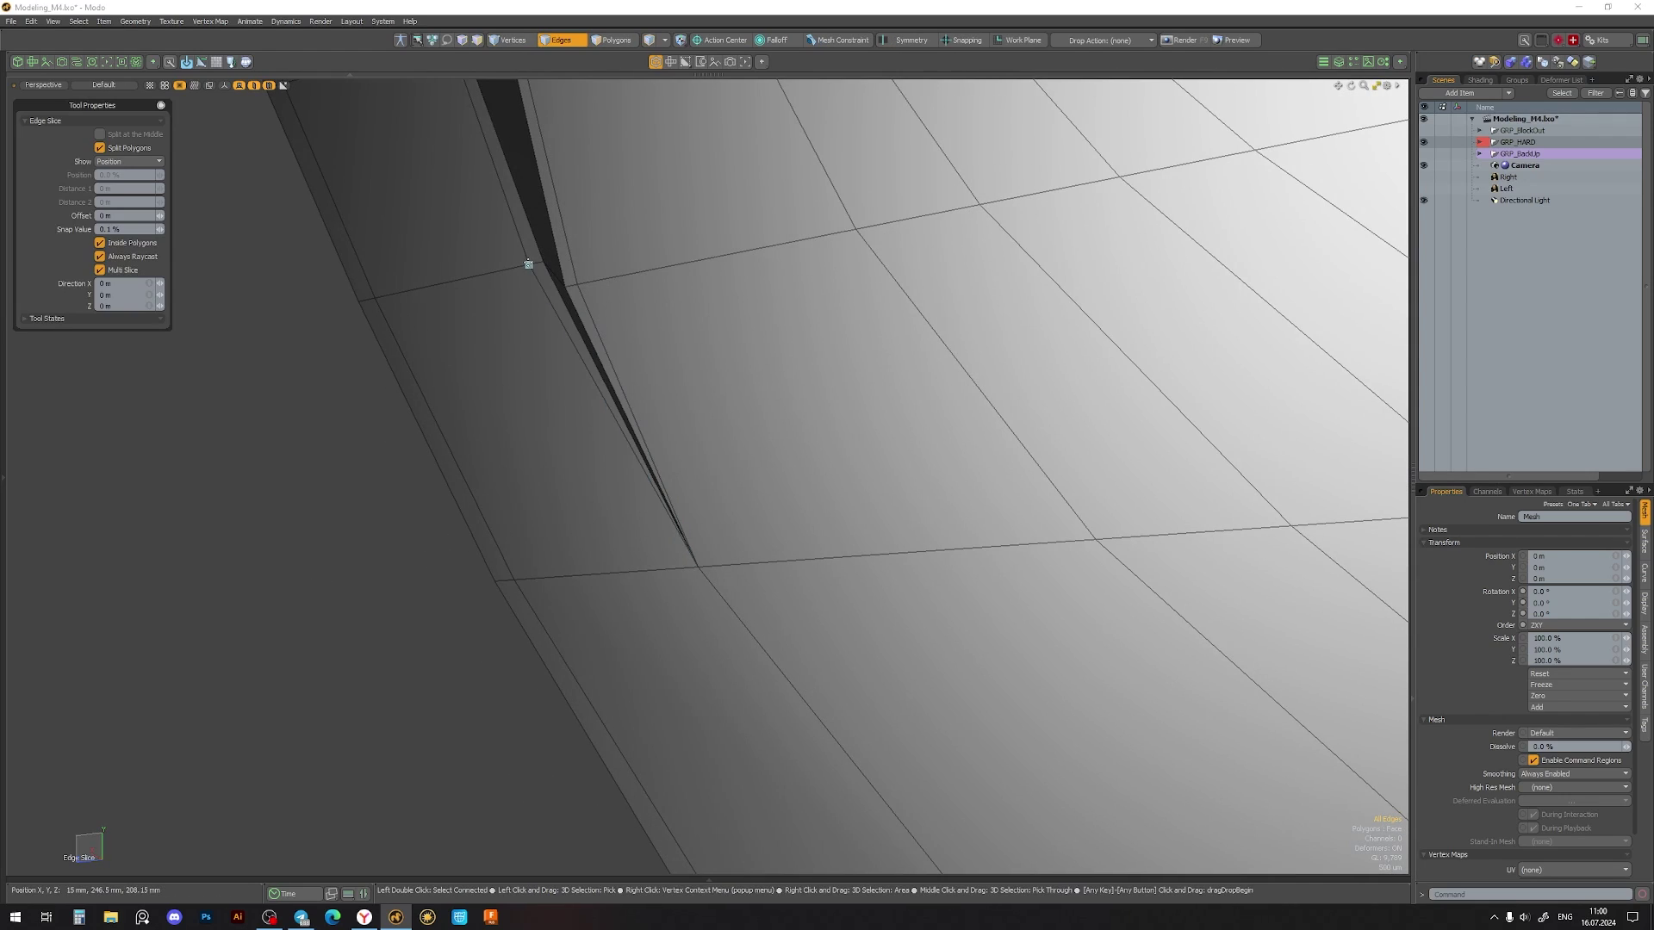
key("2")
key("alt+l")
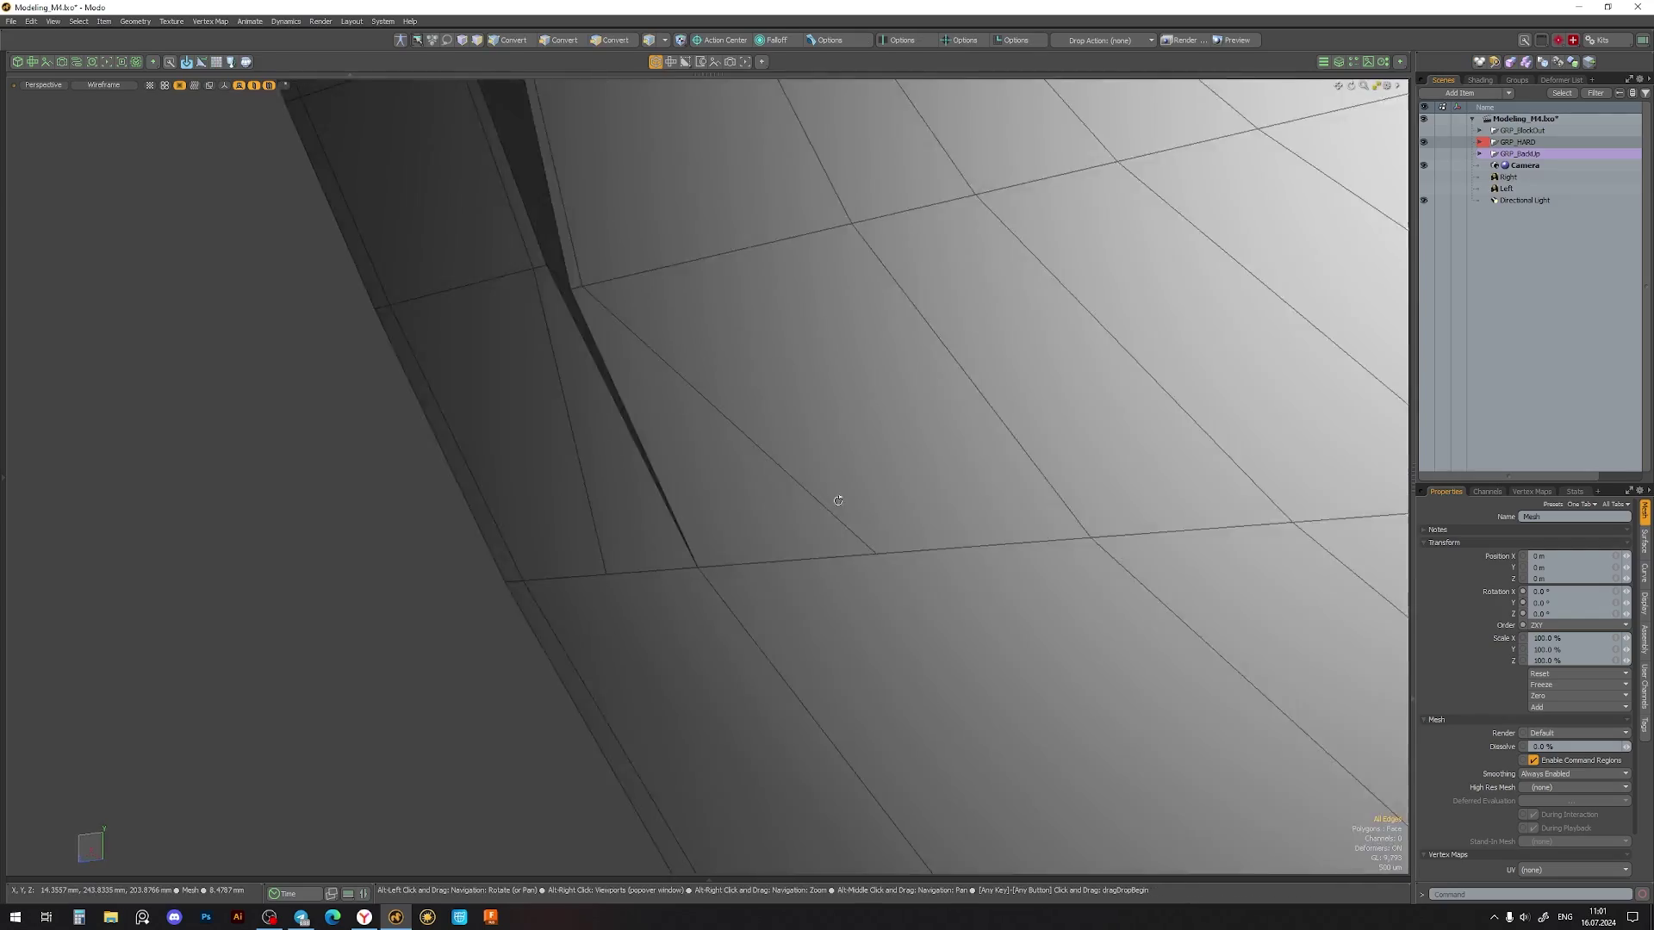
left_click_drag(832, 562, 696, 476, "alt")
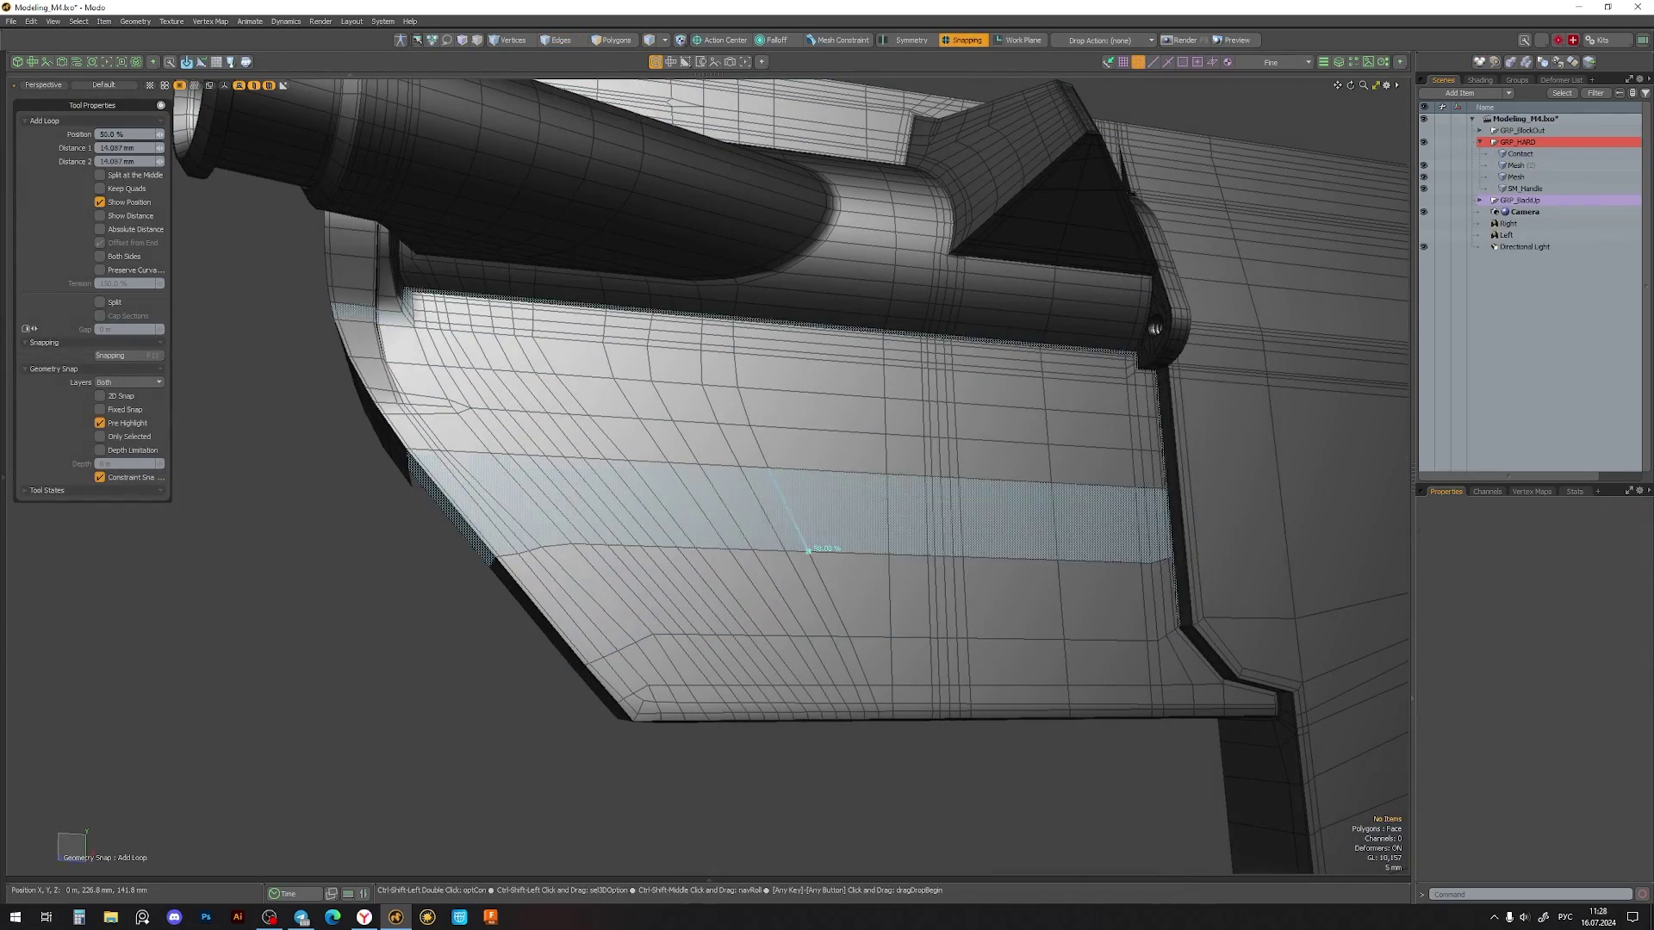
- Slice a support edge along the slot on the side panel
double_click(828, 591)
key("alt+l")
mouse_move(828, 590)
left_mouse_down("alt")
mouse_move(622, 555)
mouse_move(665, 591)
left_mouse_up("alt")
key("space")
scroll(716, 458, "up", 5)
key("alt+c")
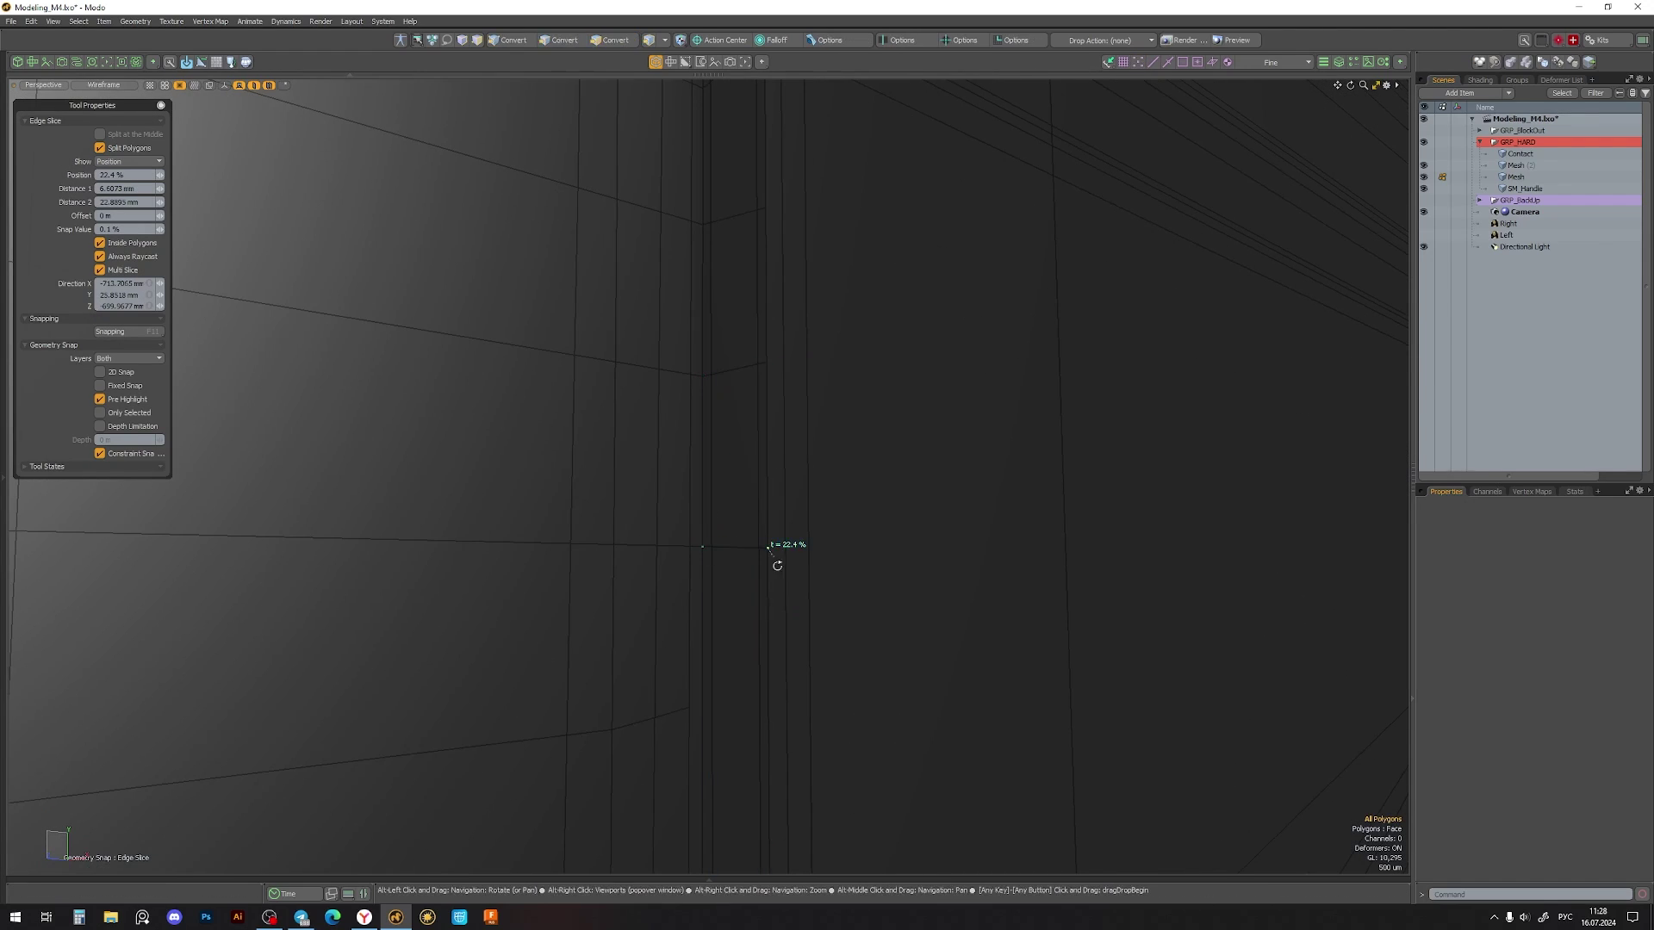
left_click_drag(770, 548, 712, 540, "alt")
left_click(862, 525)
key("space")
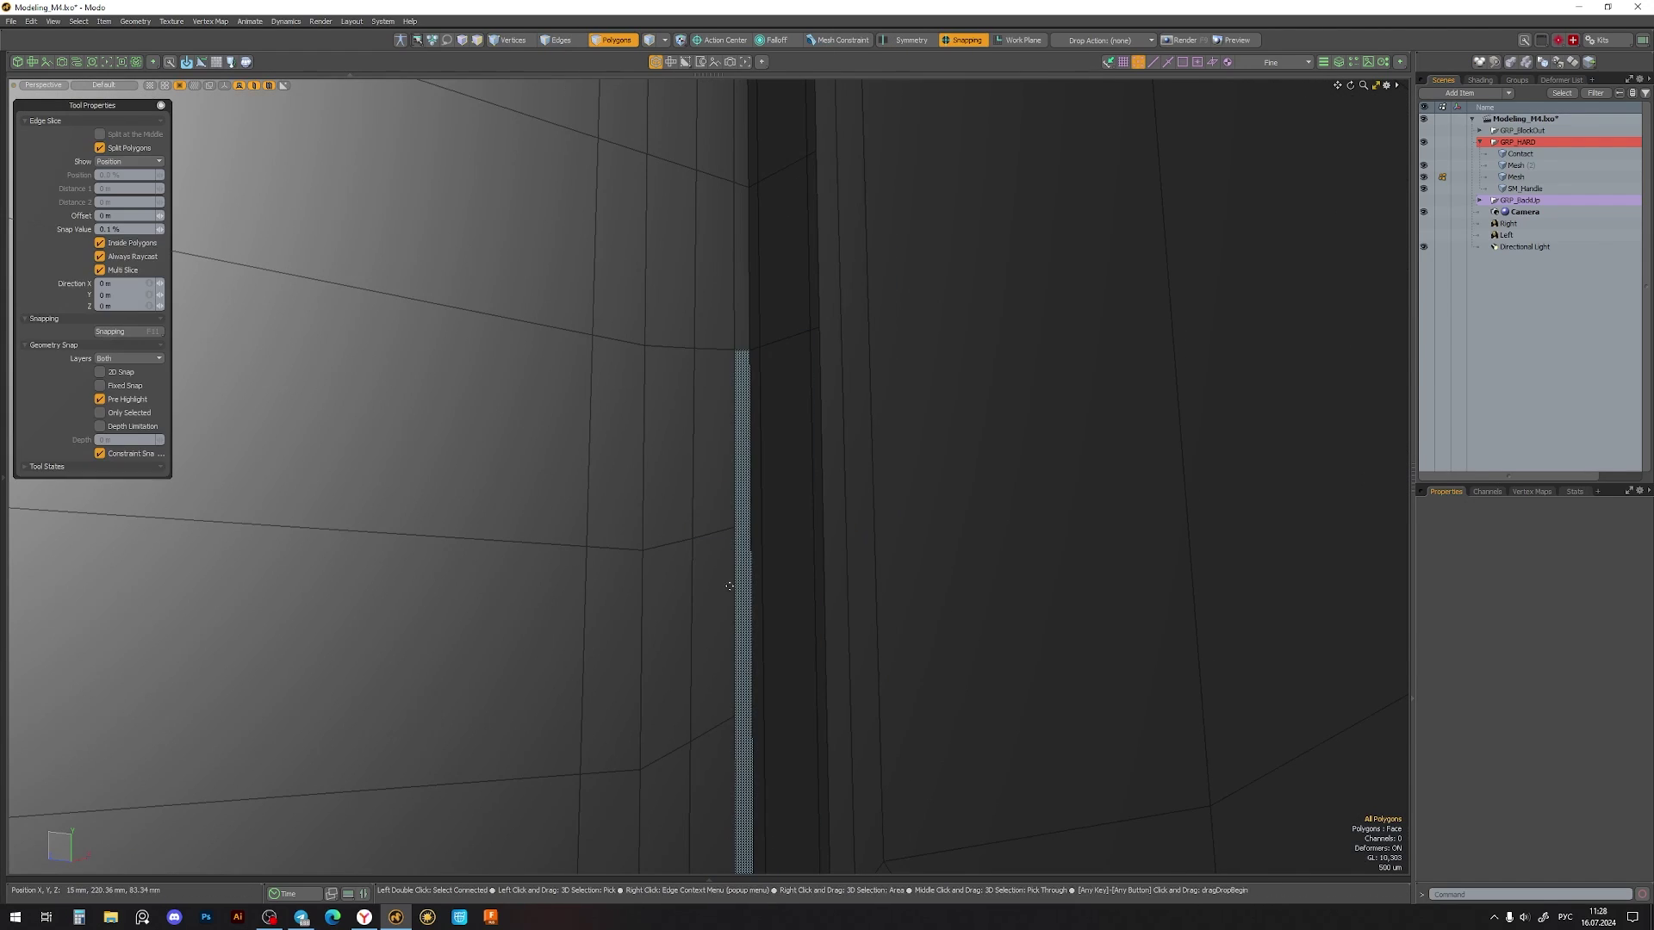
mouse_move(863, 526)
left_mouse_down("alt")
mouse_move(730, 430)
mouse_move(669, 541)
left_mouse_up("alt")
- Cut further slices along the slot walls, ending with five new support edges
key("alt+c")
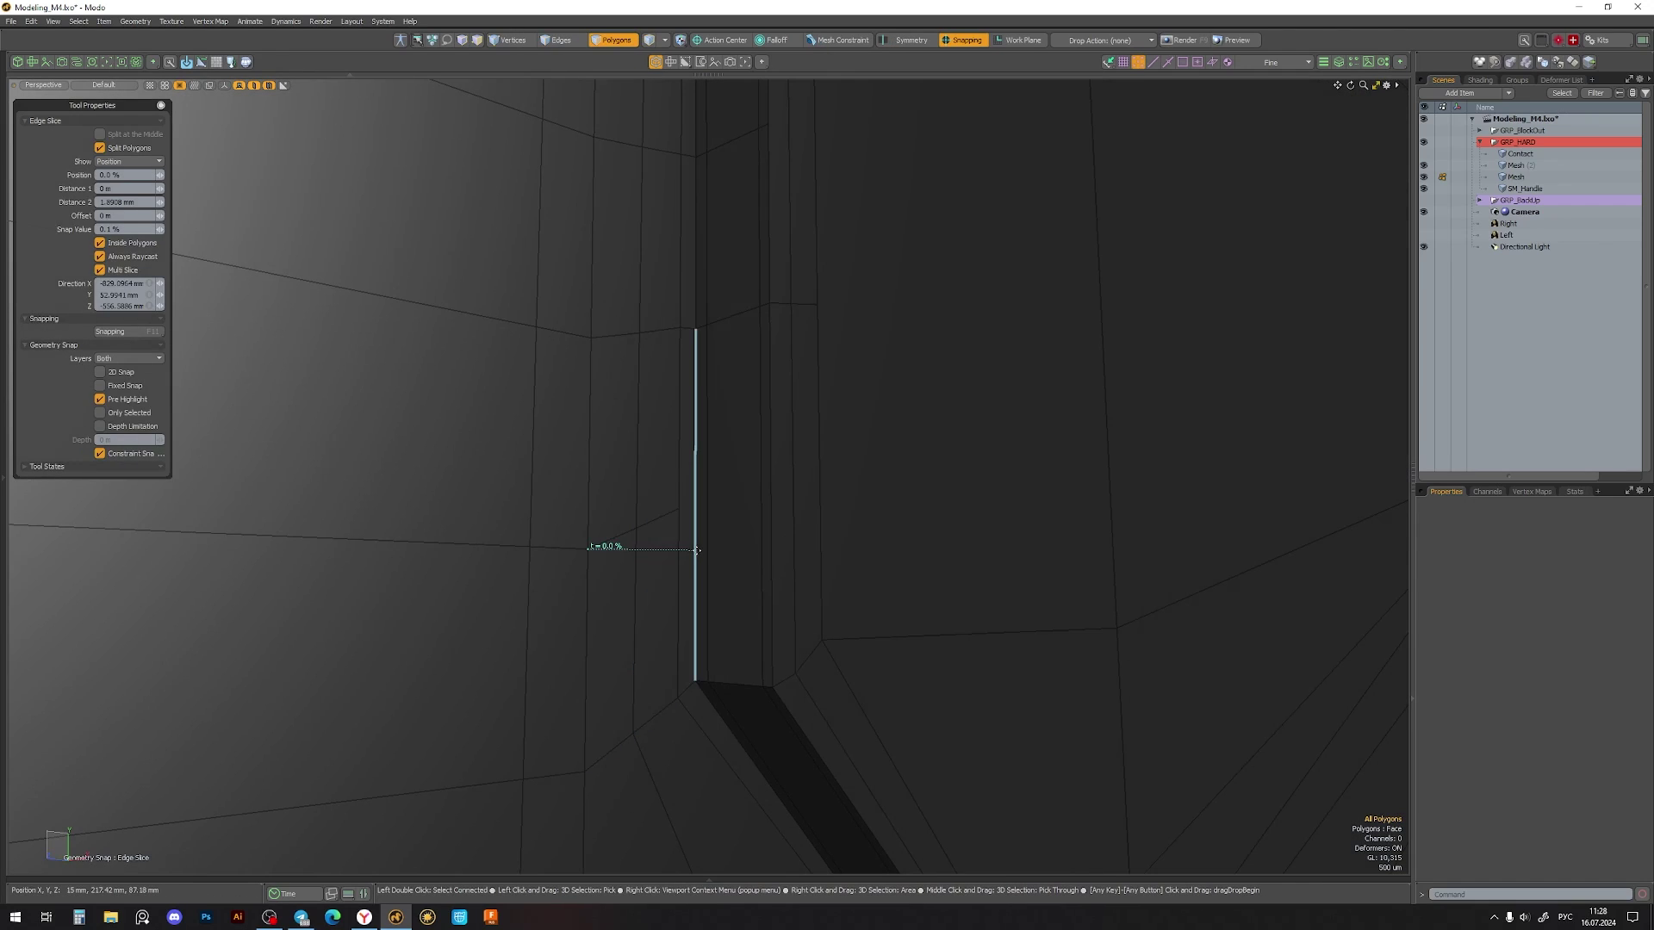
left_click(591, 336)
left_click_drag(591, 337, 645, 386, "alt")
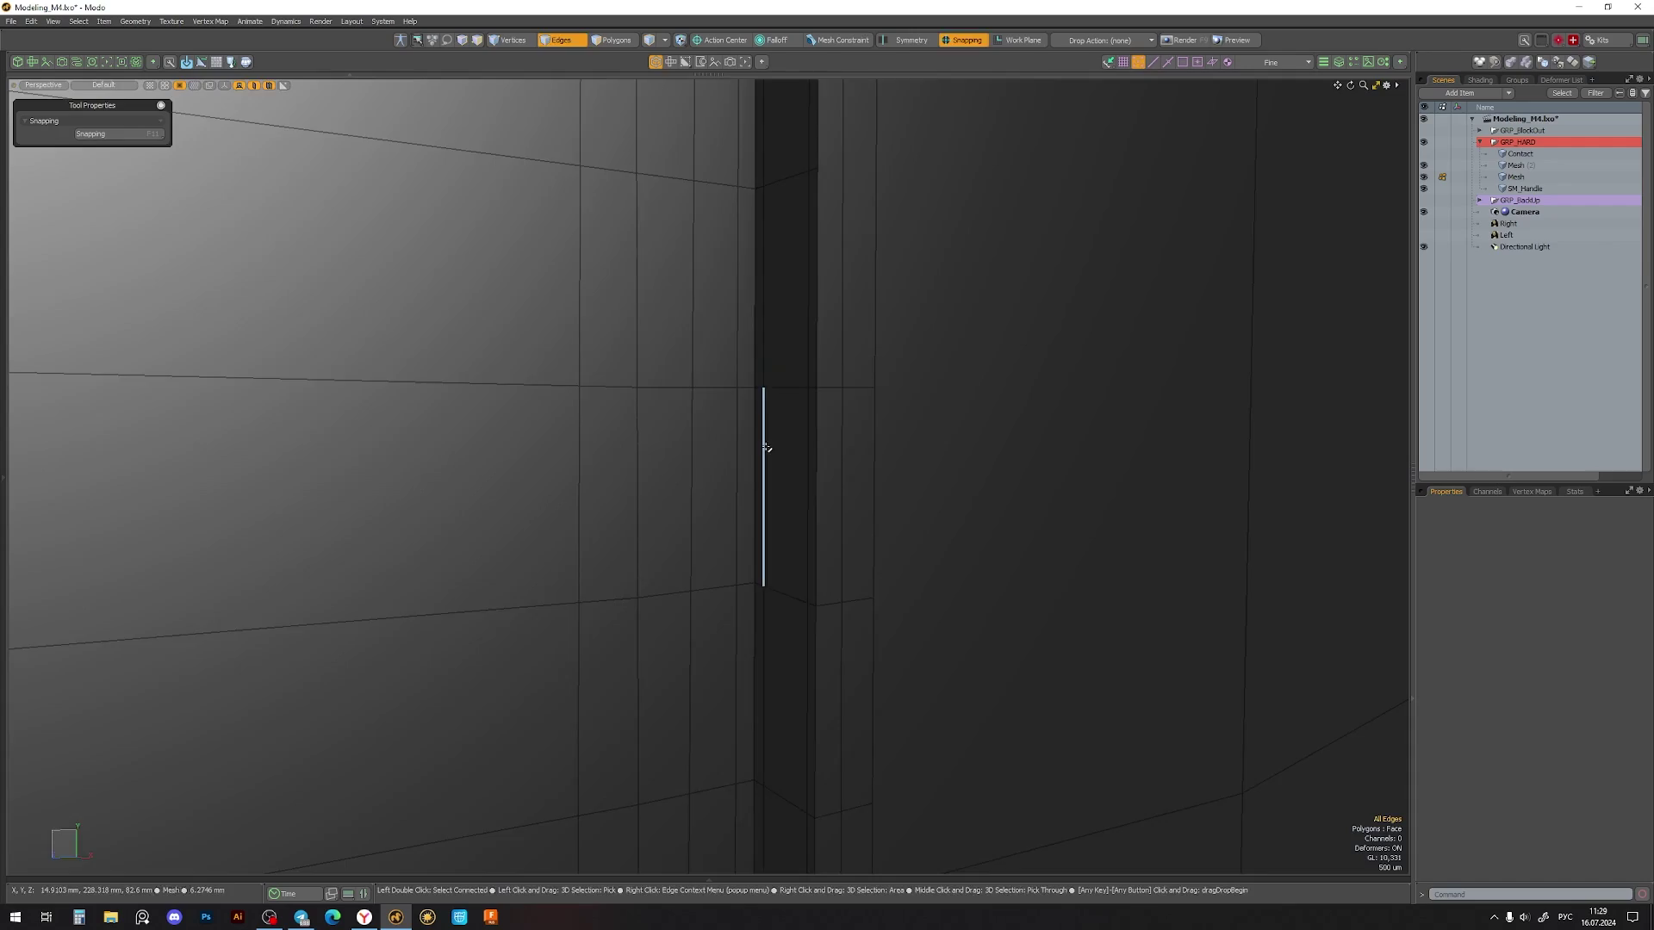
left_click_drag(766, 447, 784, 517, "alt")
mouse_move(802, 397)
left_mouse_down("alt")
mouse_move(787, 359)
mouse_move(828, 578)
left_mouse_up("alt")
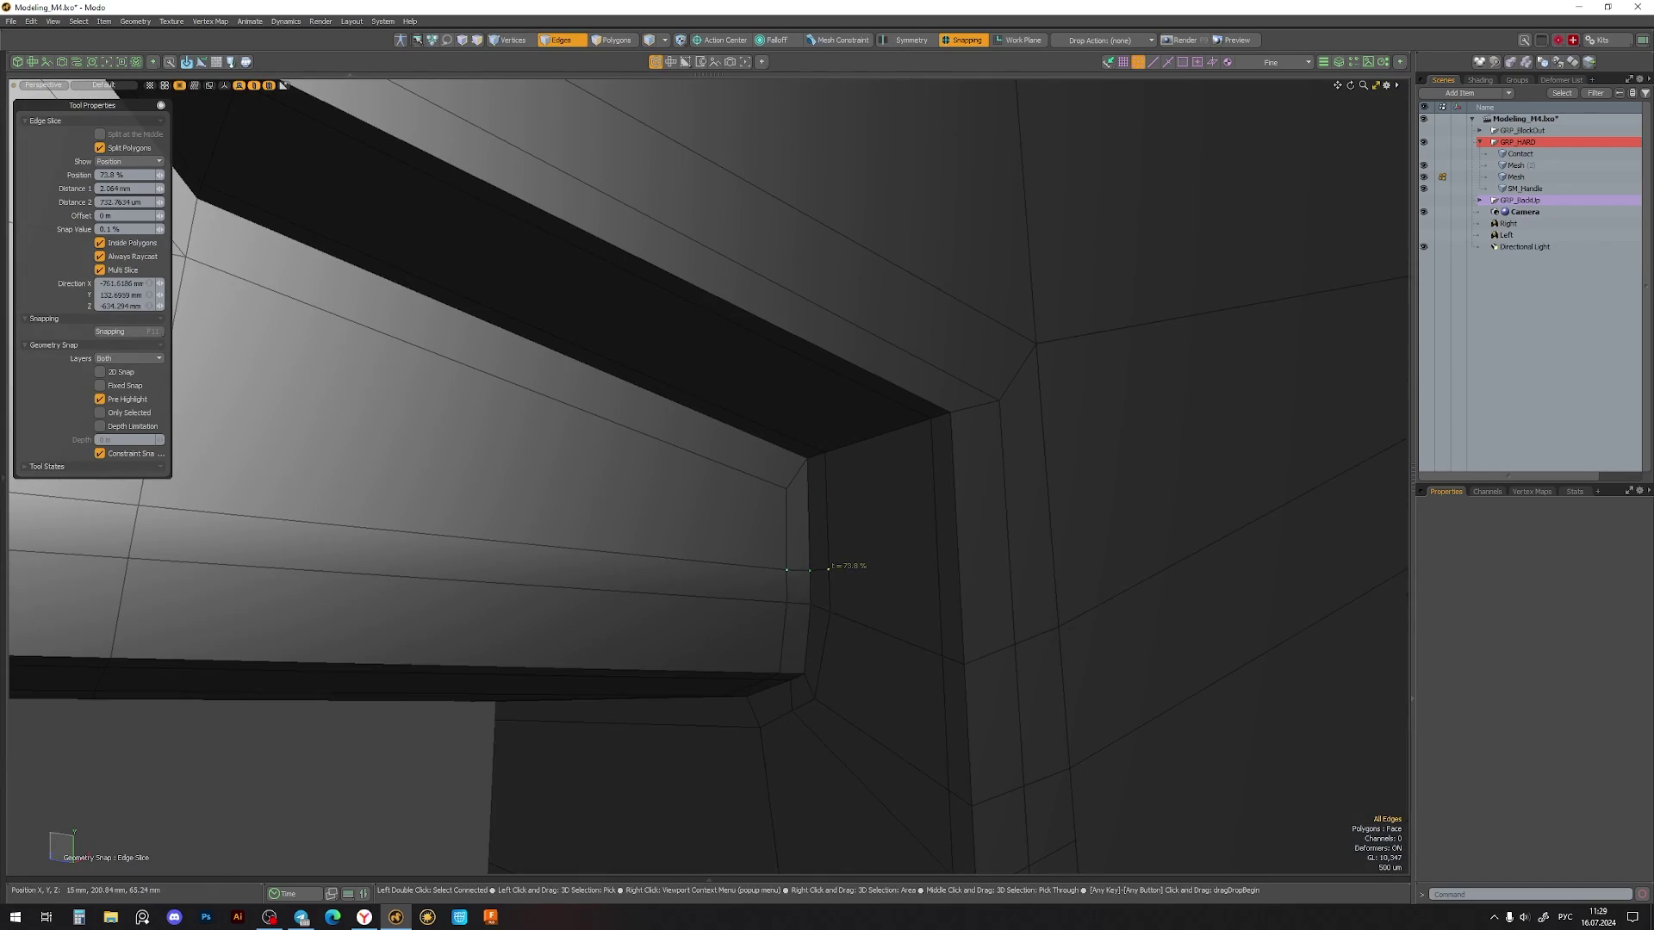
scroll(829, 568, "down", 2)
scroll(776, 573, "down", 3)
scroll(776, 573, "down", 3)
key("space")
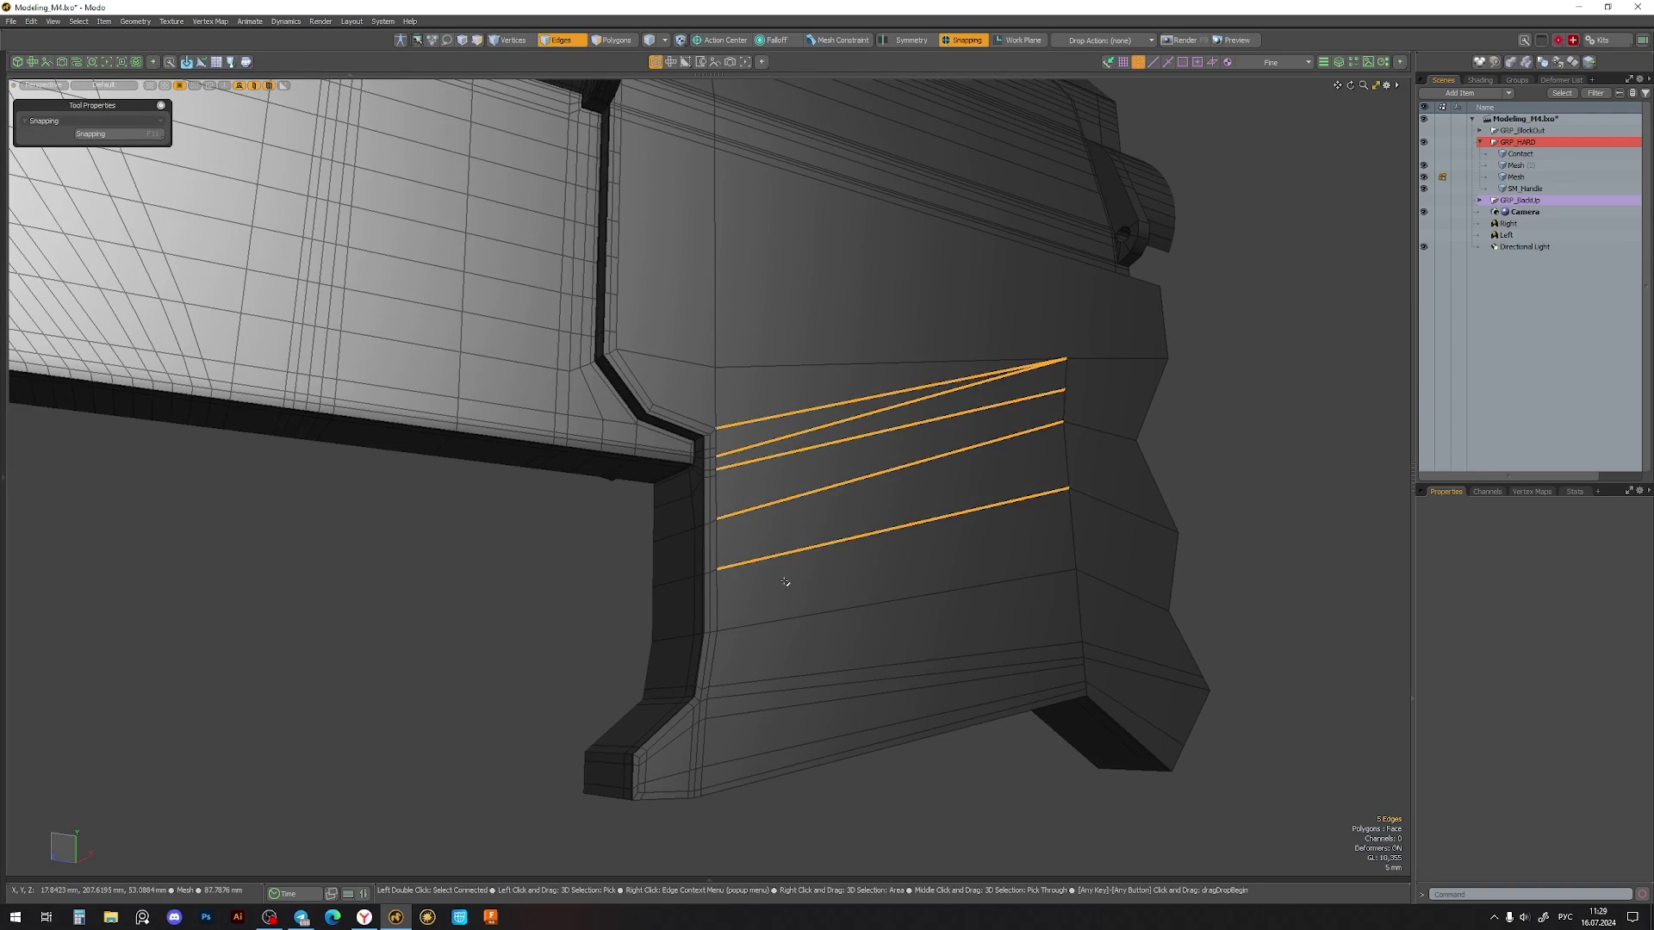
scroll(773, 483, "up", 2)
scroll(720, 473, "up", 2)
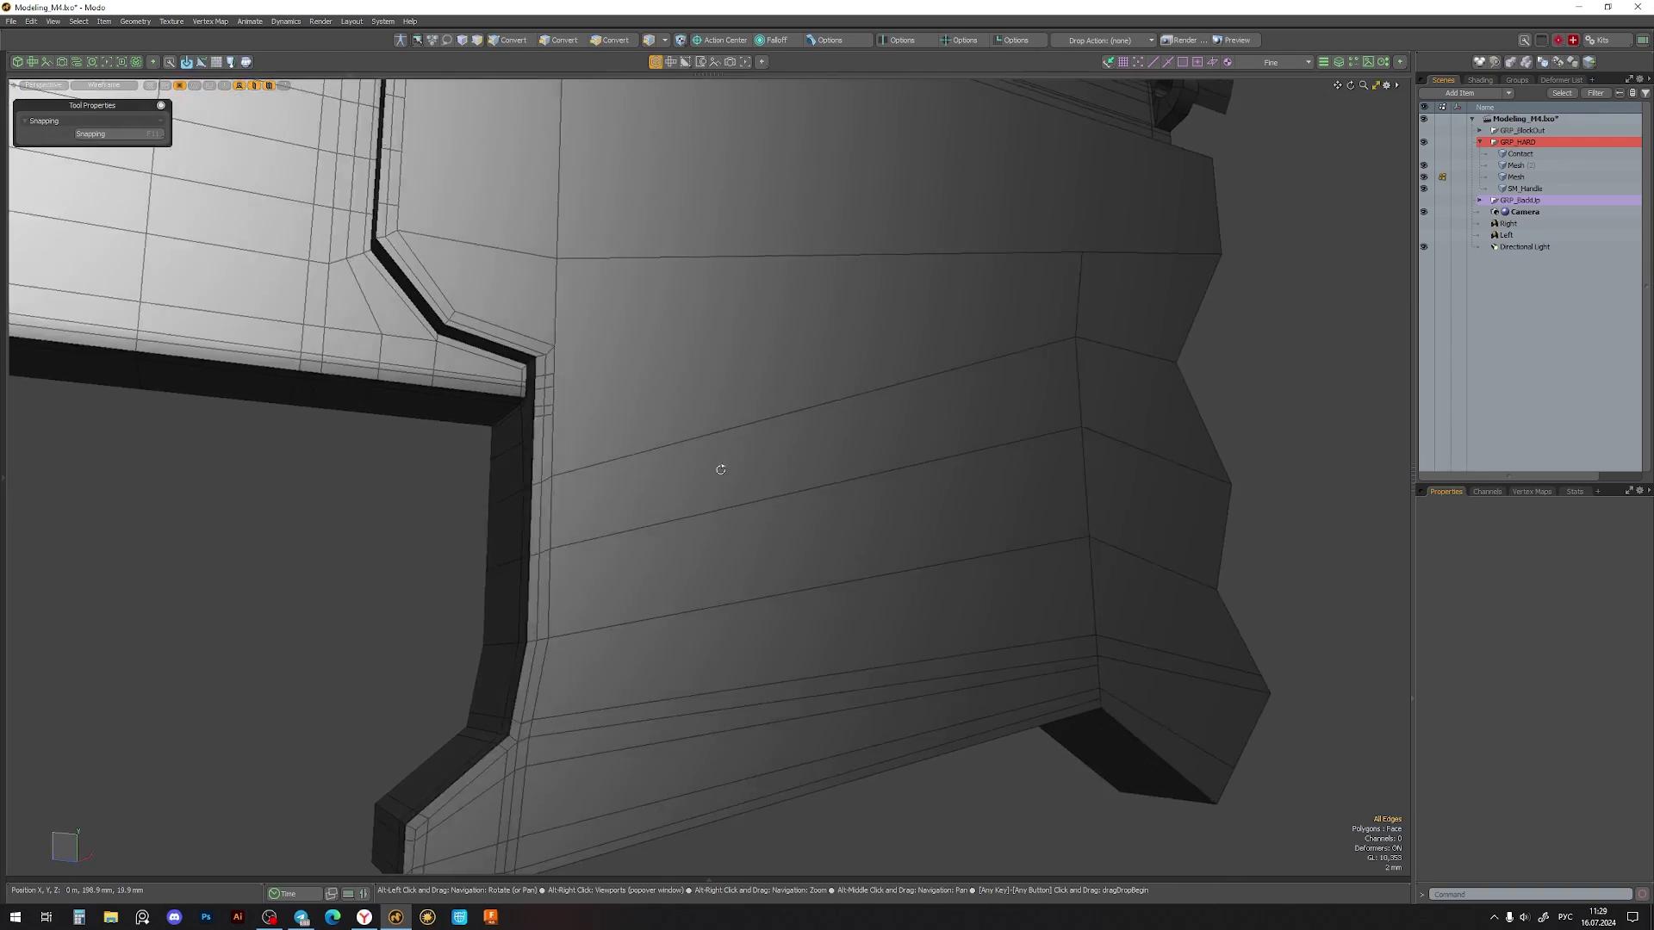
- Bridge the gap at the hinge notch, checking the hinge under subdivision
key("Tab")
mouse_move(658, 444)
left_mouse_down("alt")
mouse_move(787, 543)
mouse_move(635, 358)
mouse_move(785, 353)
mouse_move(816, 465)
mouse_move(720, 484)
left_mouse_up("alt")
key("Tab")
key("3")
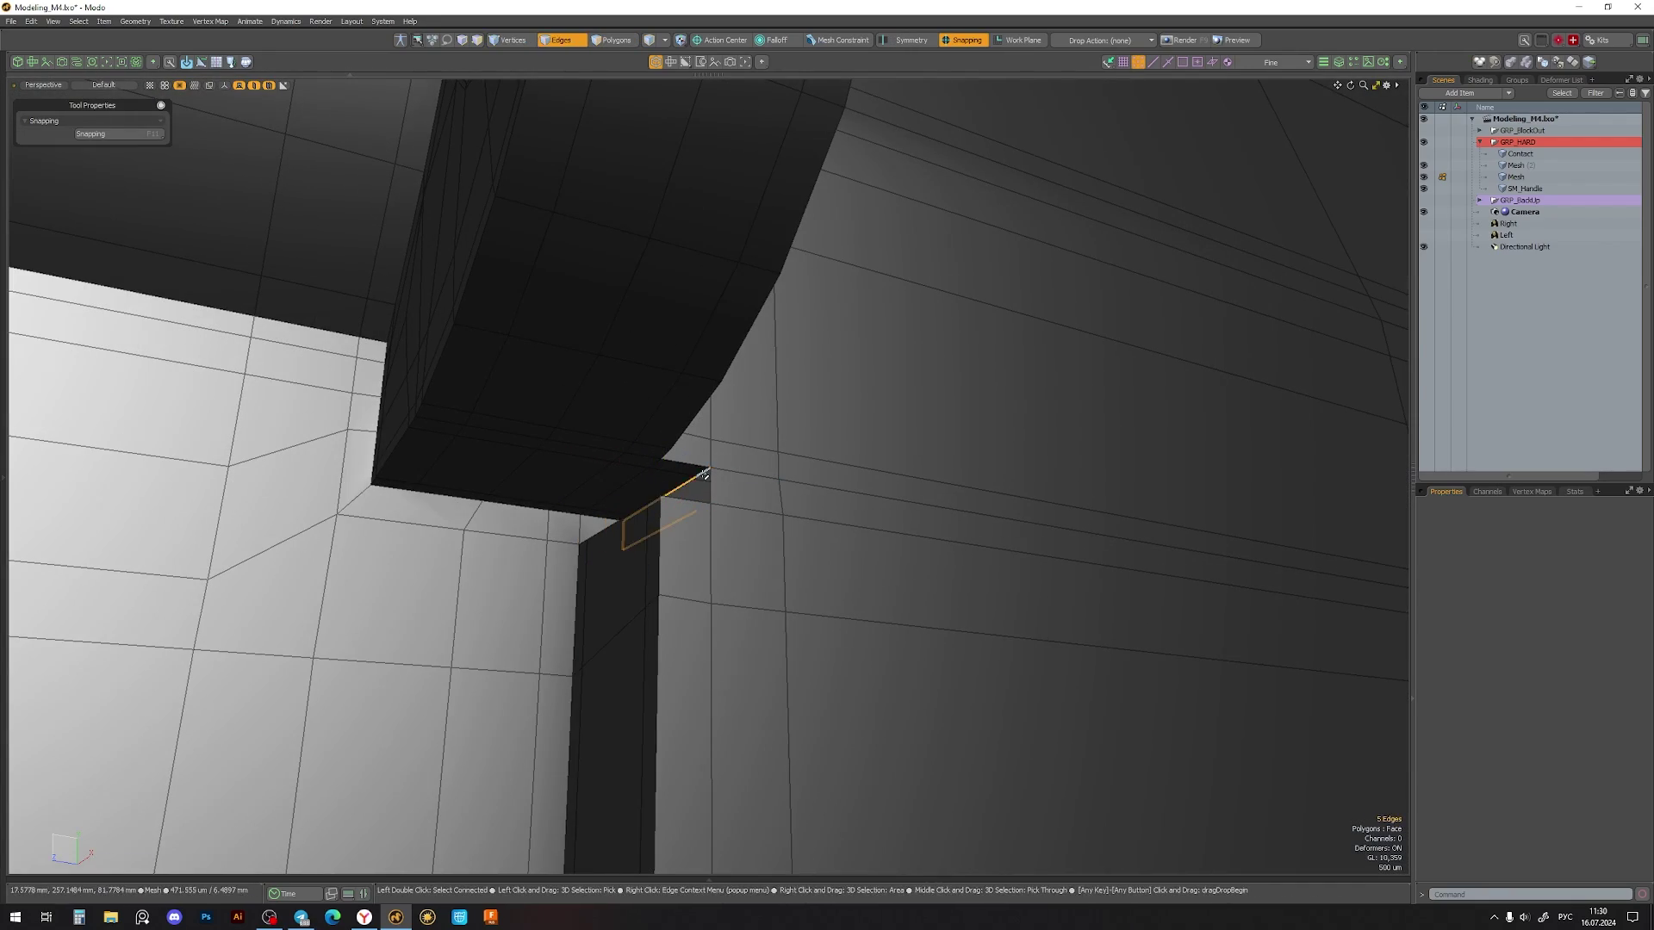
left_click_drag(705, 473, 645, 542, "alt")
key("space")
mouse_move(761, 535)
left_mouse_down("alt")
mouse_move(735, 491)
mouse_move(749, 491)
mouse_move(686, 548)
left_mouse_up("alt")
mouse_move(601, 577)
left_mouse_down("alt")
mouse_move(744, 511)
mouse_move(775, 465)
mouse_move(743, 425)
mouse_move(675, 462)
left_mouse_up("alt")
- Slice support edges beside the hinge notch and check the joint subdivided
key("alt+c")
scroll(702, 439, "down", 5)
scroll(676, 462, "up", 5)
left_click(778, 424)
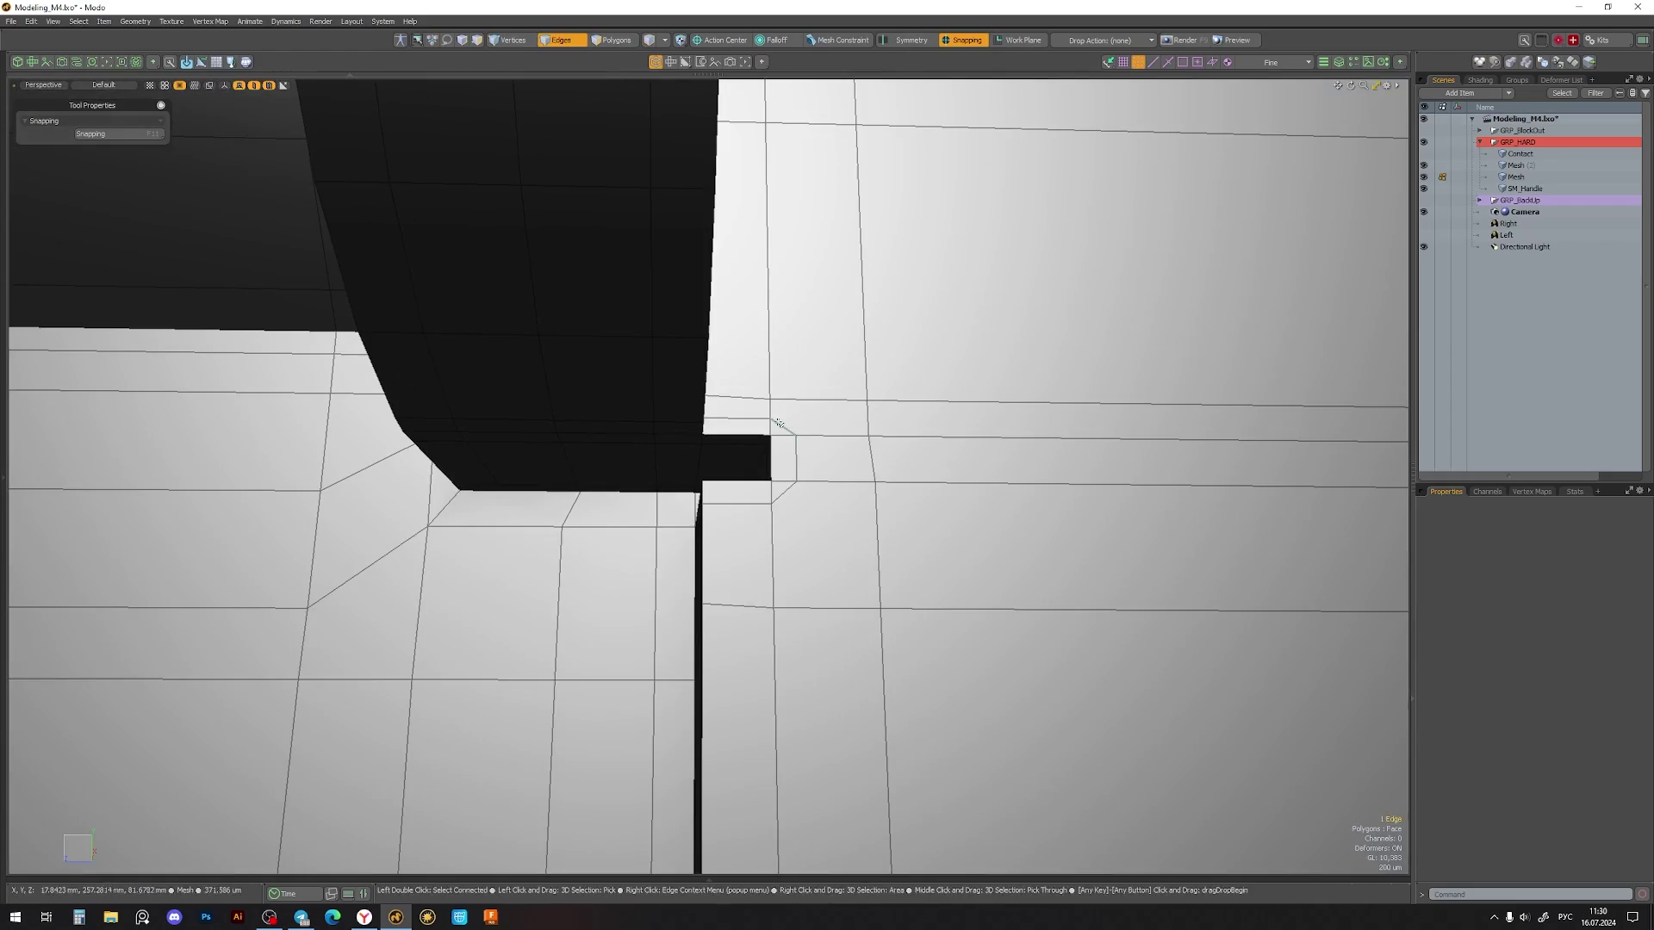
mouse_move(803, 504)
left_mouse_down("alt")
mouse_move(901, 473)
mouse_move(595, 536)
mouse_move(655, 551)
mouse_move(660, 538)
mouse_move(622, 636)
left_mouse_up("alt")
key("alt+c")
key("Tab")
scroll(655, 552, "up", 5)
key("Tab")
- Cut a support edge near the bracket corner and preview it subdivided
scroll(660, 537, "down", 5)
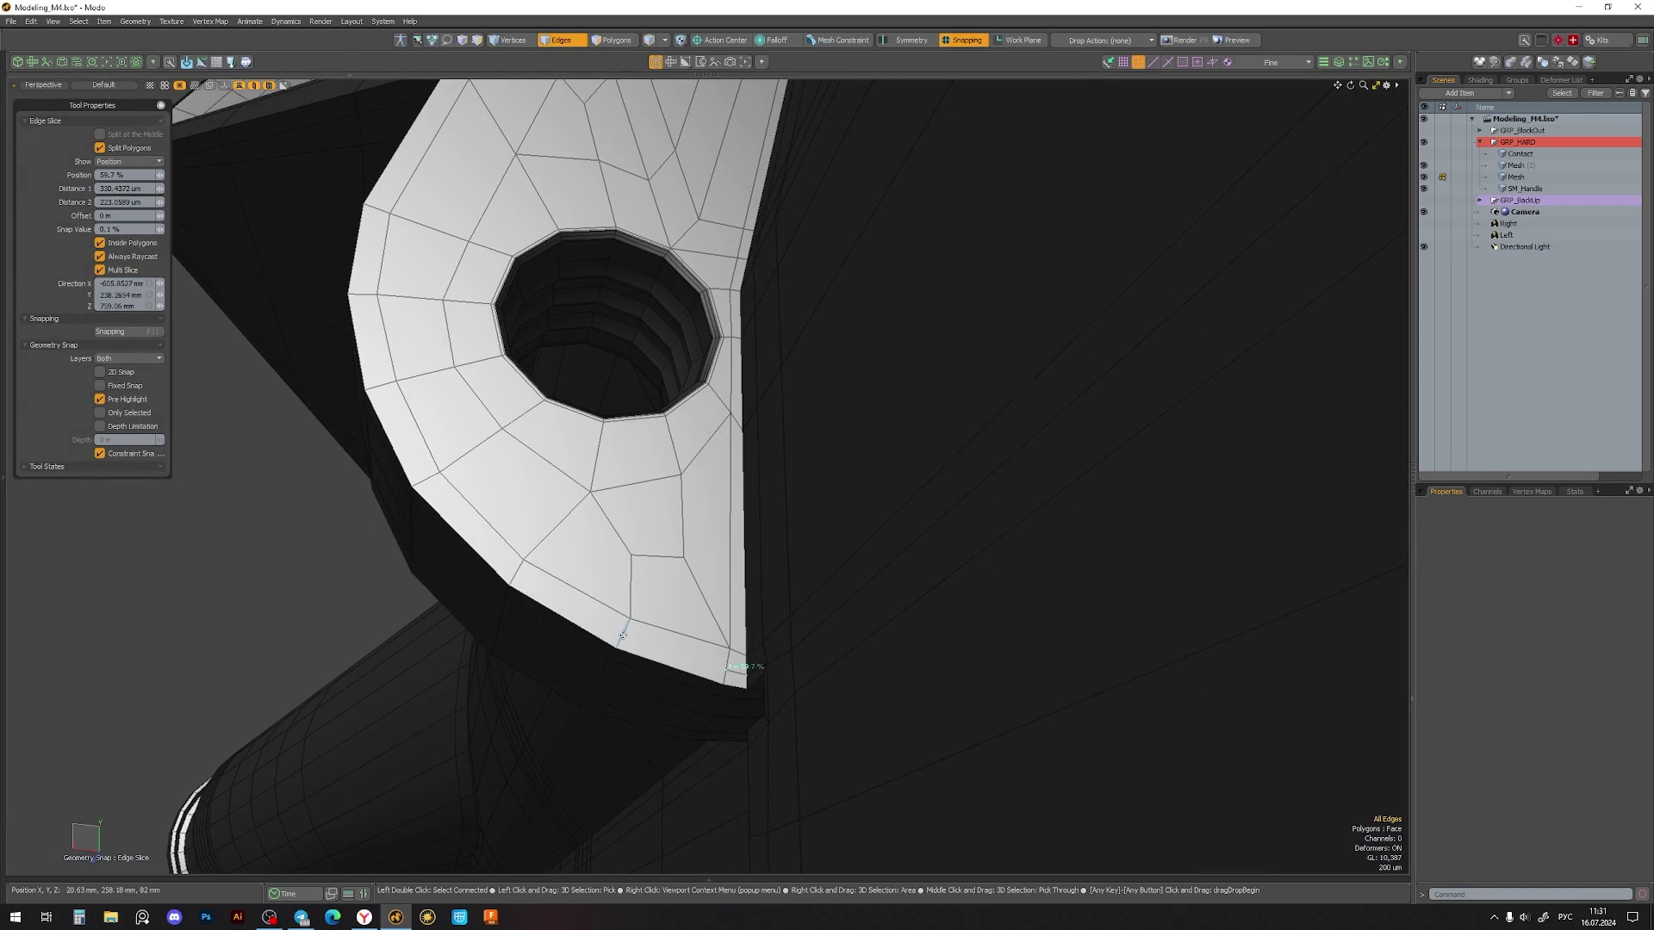
left_click(580, 601)
key("space")
scroll(579, 560, "up", 3)
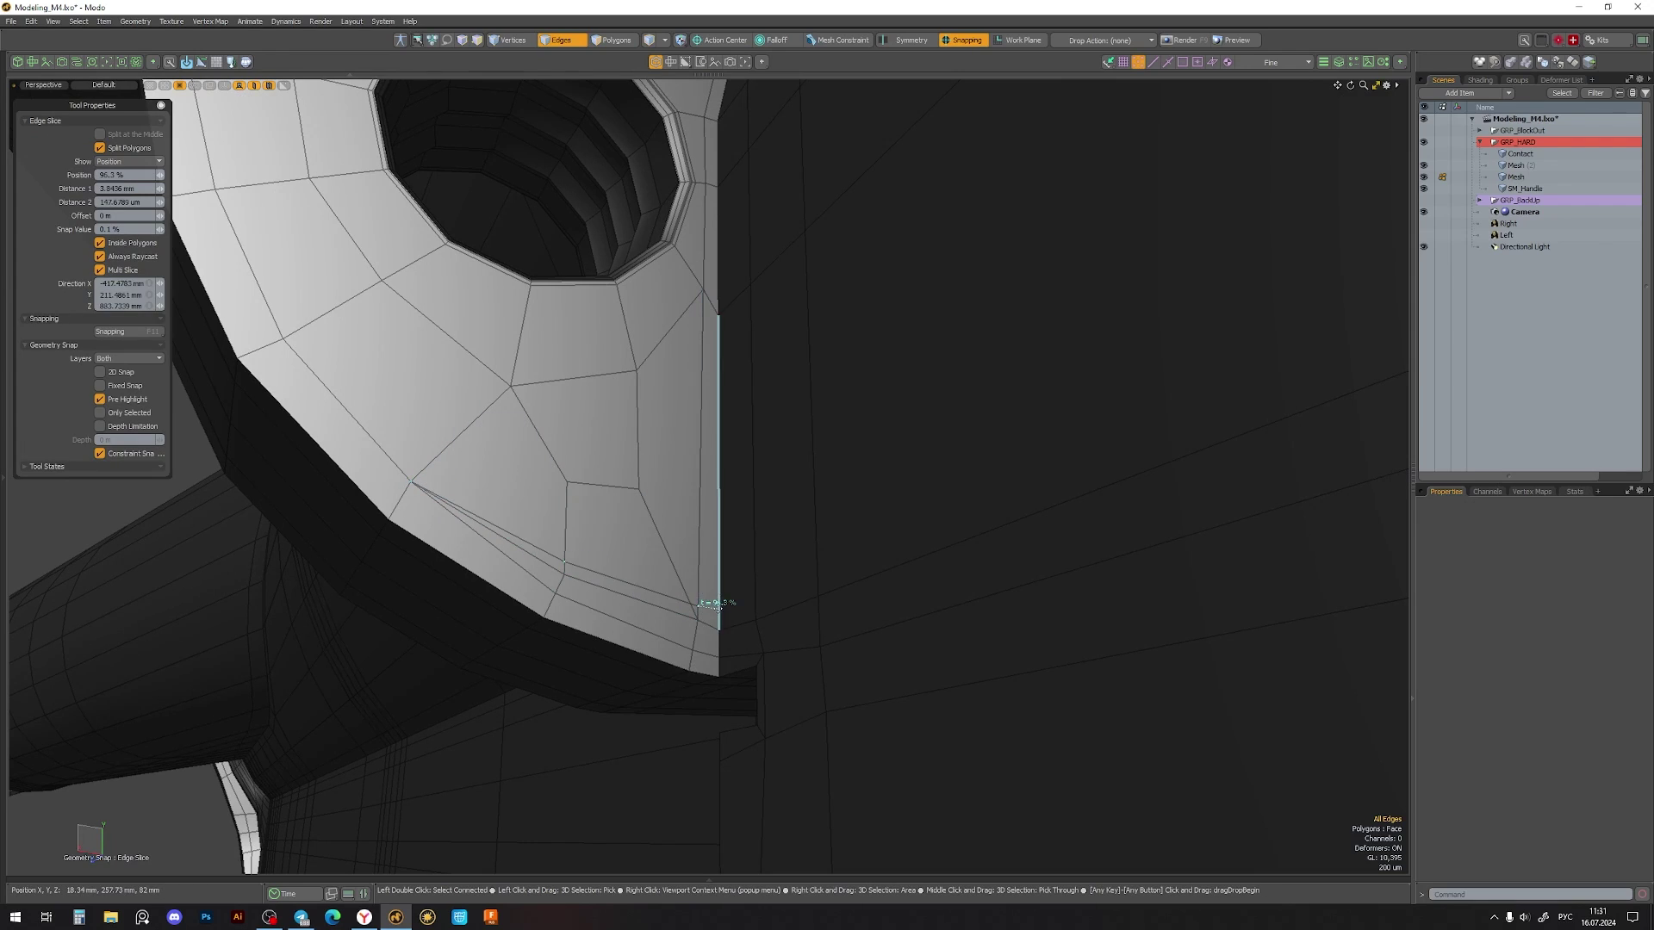
scroll(717, 606, "down", 2)
key("space")
key("1")
key("Tab")
mouse_move(621, 482)
left_mouse_down("alt")
mouse_move(631, 514)
mouse_move(709, 483)
left_mouse_up("alt")
key("Tab")
- Add slices at the curved ridge tip and check it smoothed
key("2")
scroll(706, 643, "up", 2)
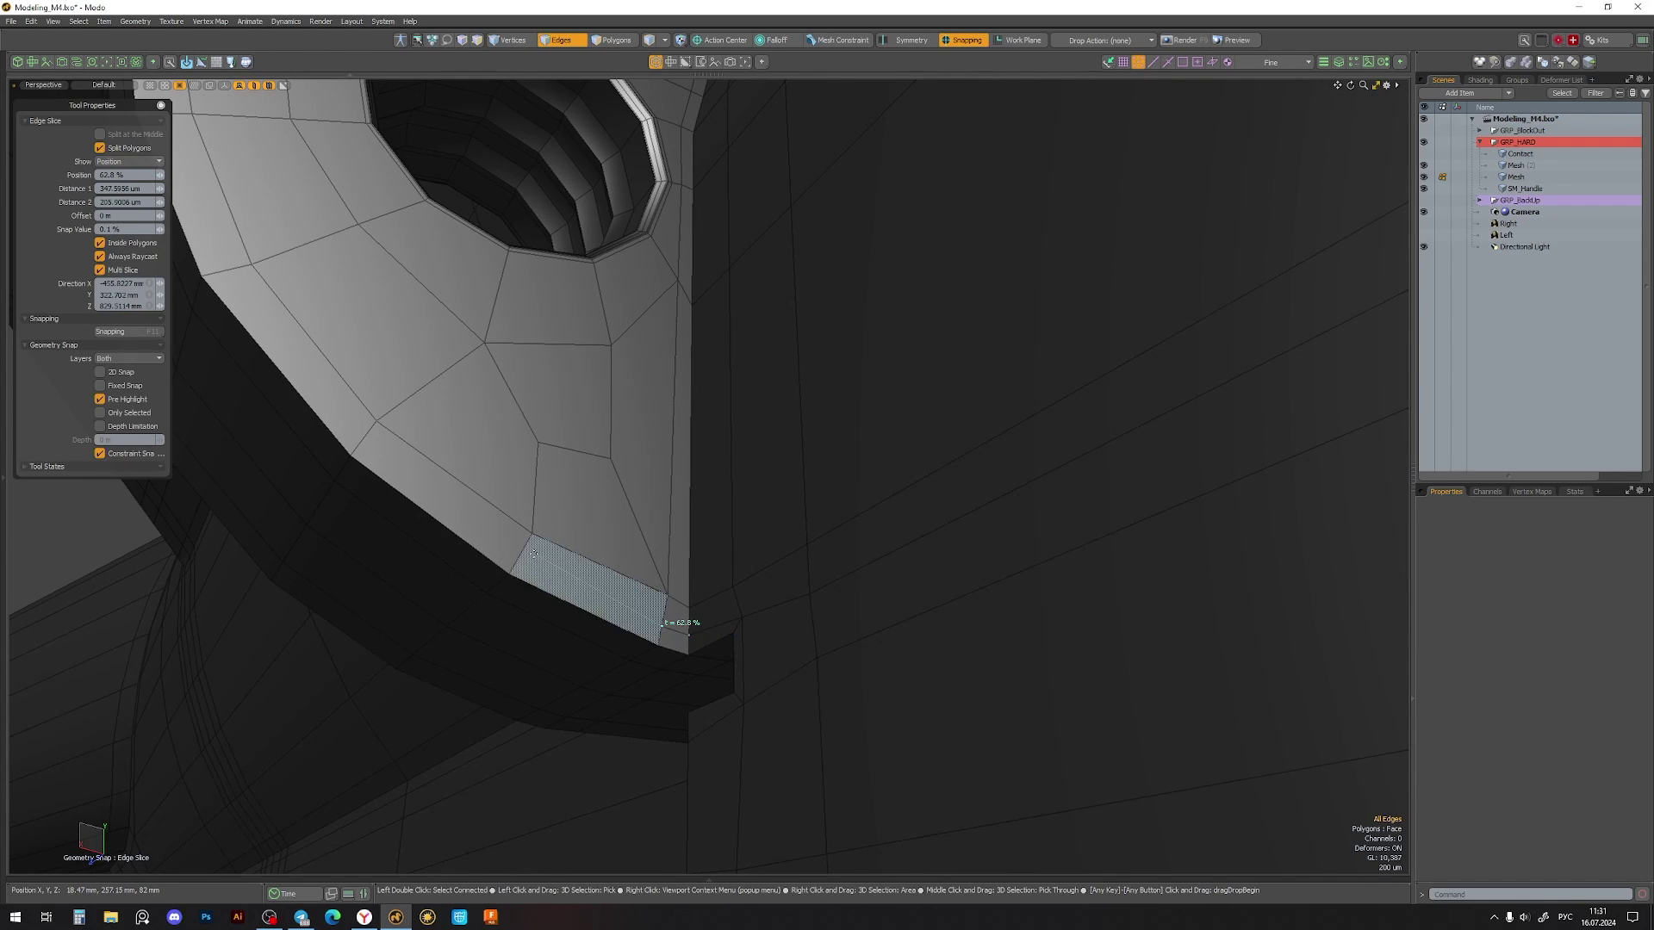
left_click_drag(346, 433, 437, 390, "alt")
left_click_drag(427, 196, 382, 621, "alt")
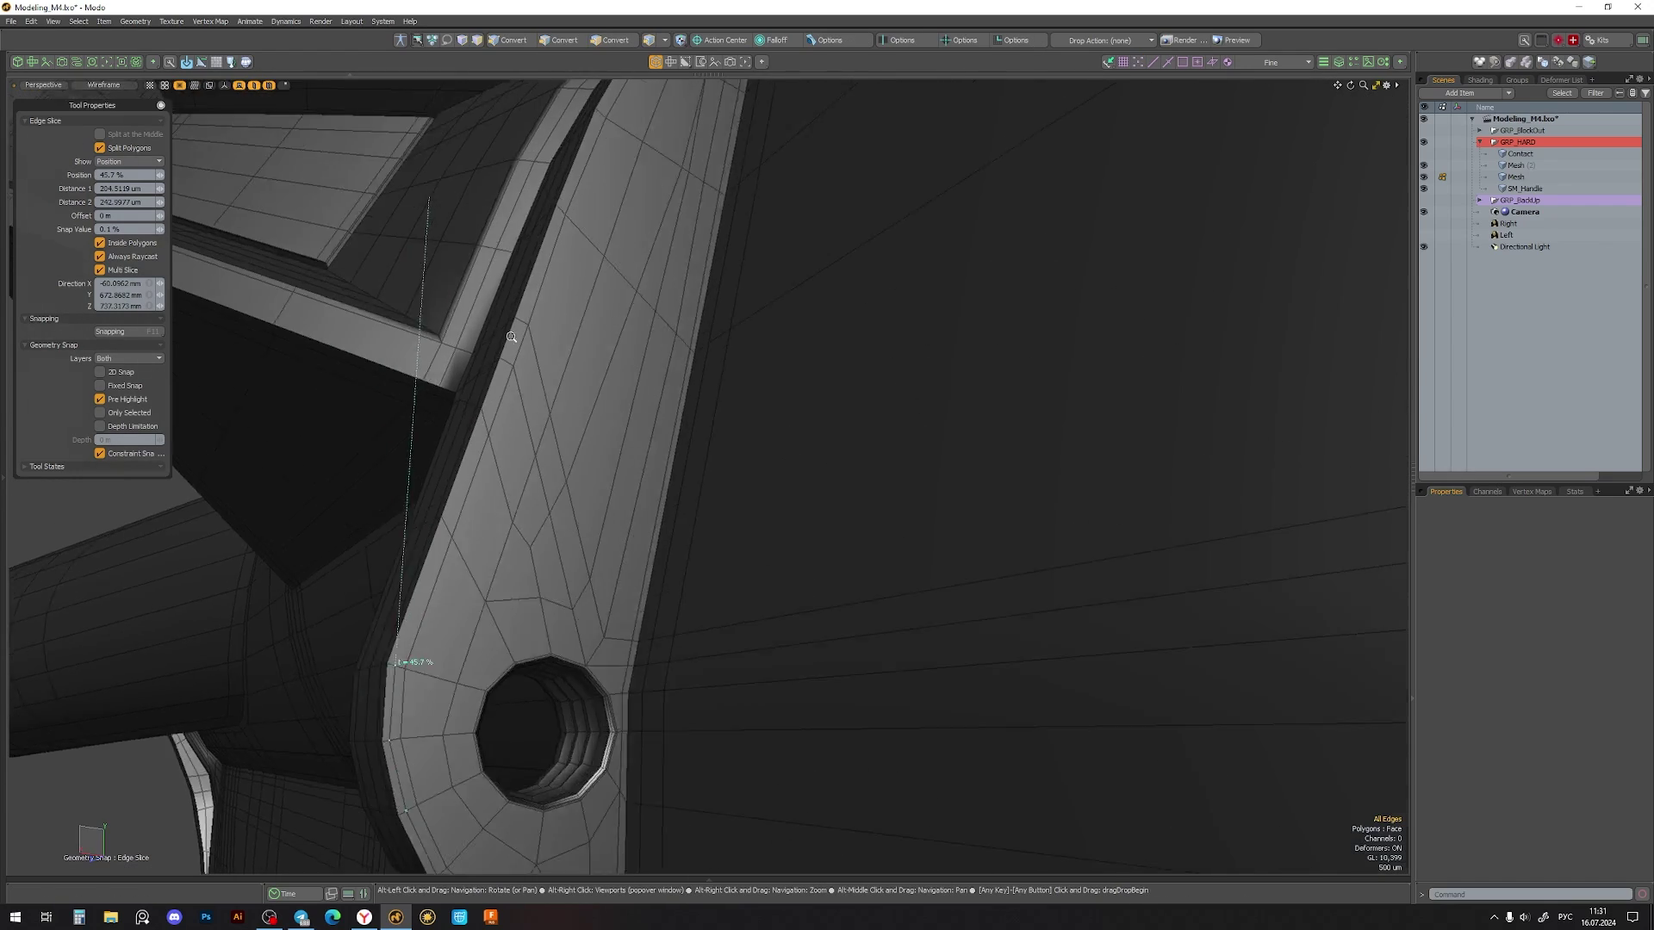
left_click_drag(517, 265, 527, 589, "ctrl+alt")
left_click_drag(722, 237, 772, 300, "alt")
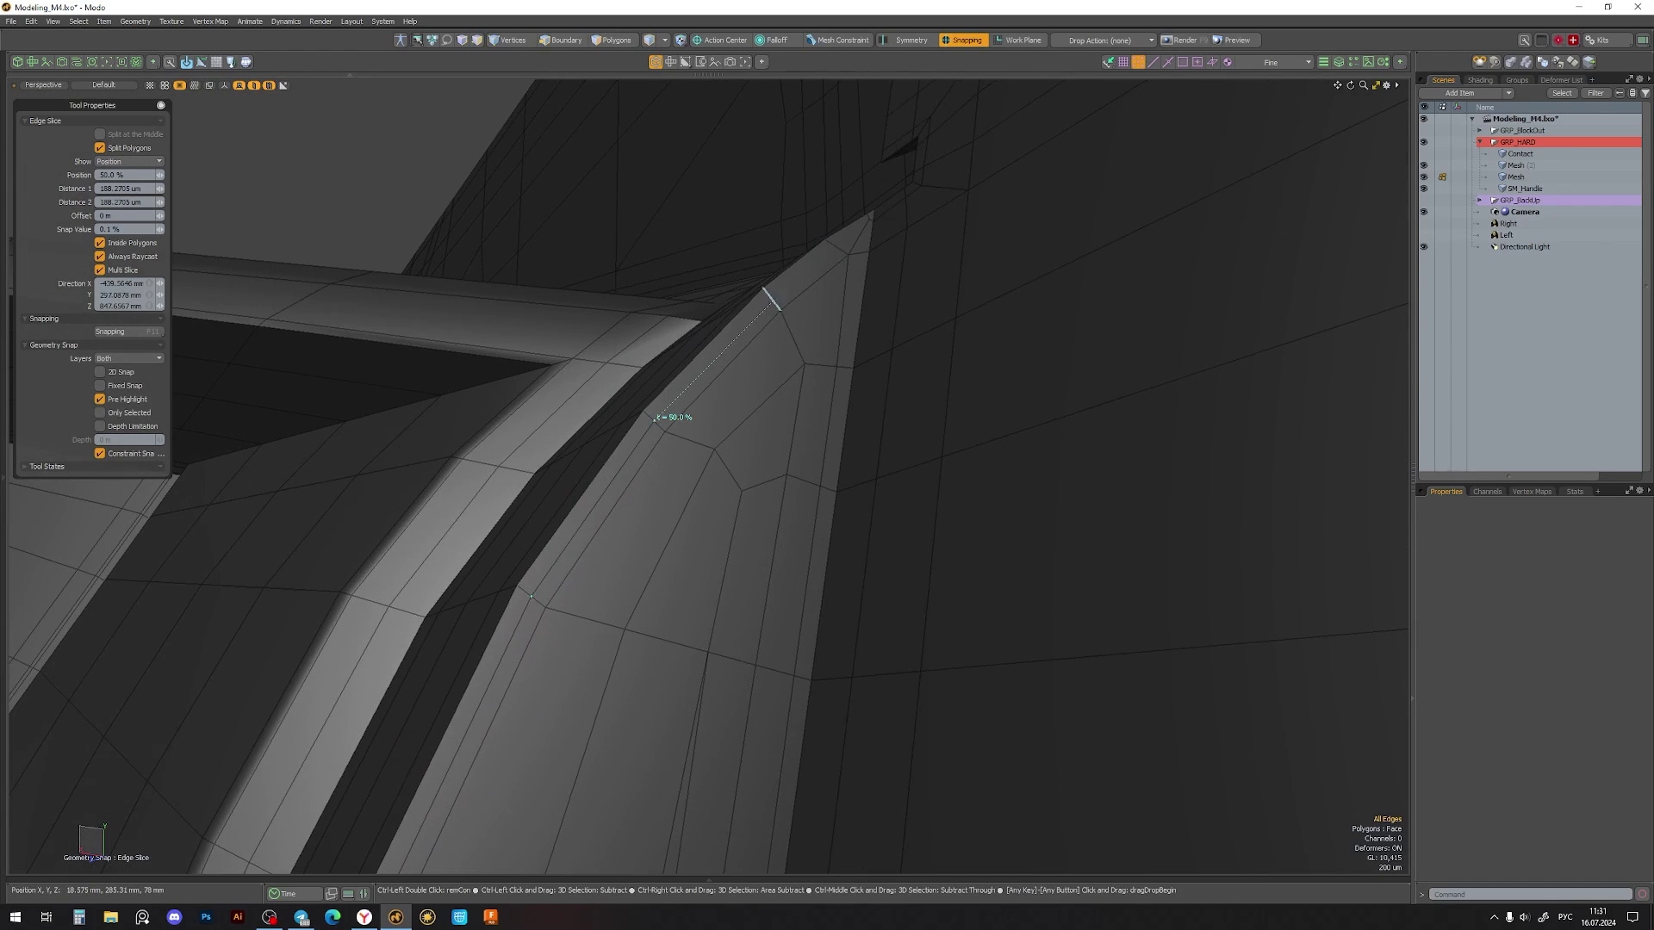
key("space")
left_click_drag(840, 245, 787, 418, "alt")
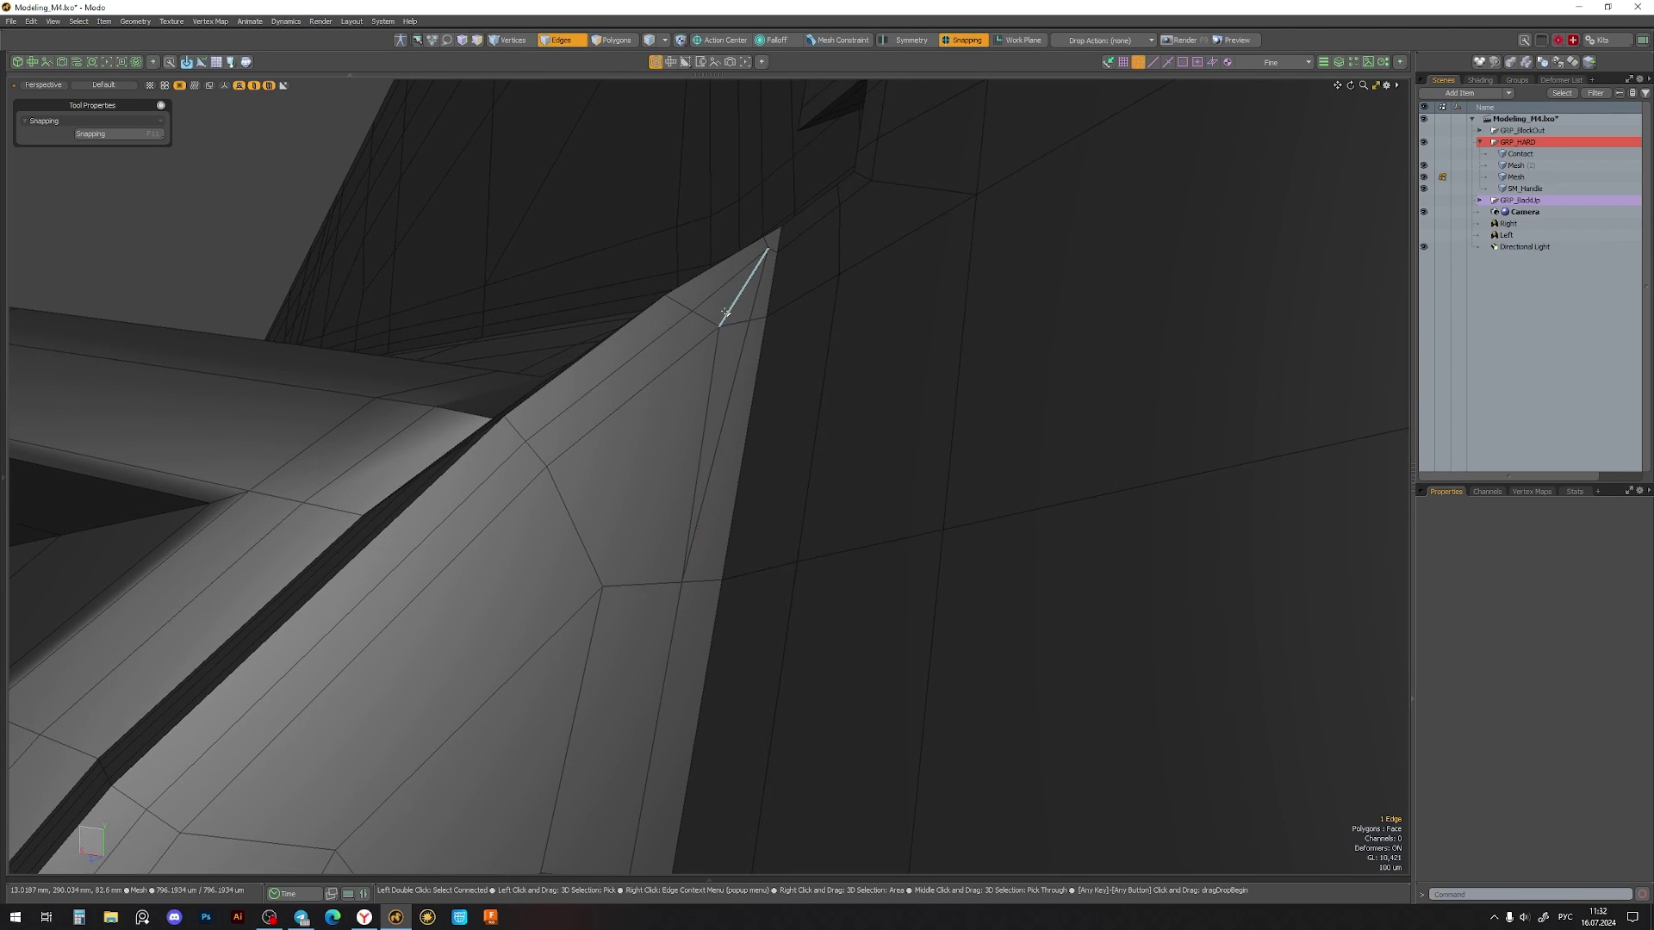
mouse_move(720, 346)
left_mouse_down("alt")
mouse_move(761, 437)
mouse_move(746, 592)
mouse_move(817, 523)
mouse_move(798, 695)
left_mouse_up("alt")
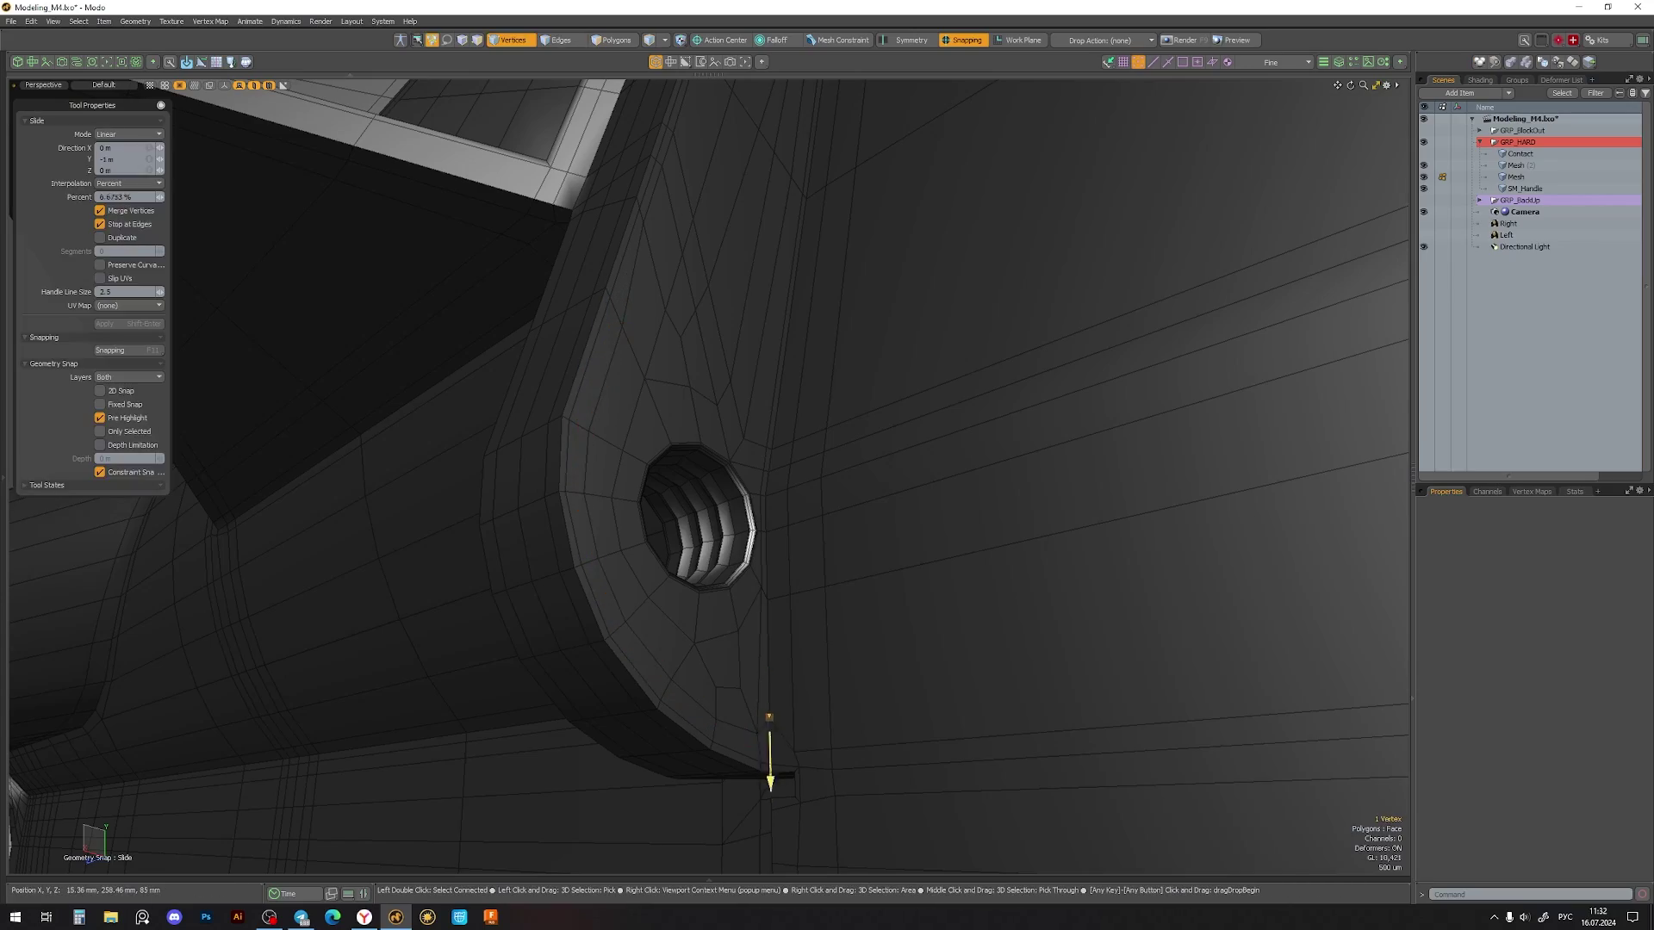
- Slide a vertex at the bracket hole and check the bracket subdivided
key("space")
mouse_move(769, 716)
left_mouse_down("alt")
mouse_move(905, 659)
mouse_move(816, 653)
mouse_move(812, 776)
mouse_move(764, 651)
mouse_move(651, 524)
left_mouse_up("alt")
key("Tab")
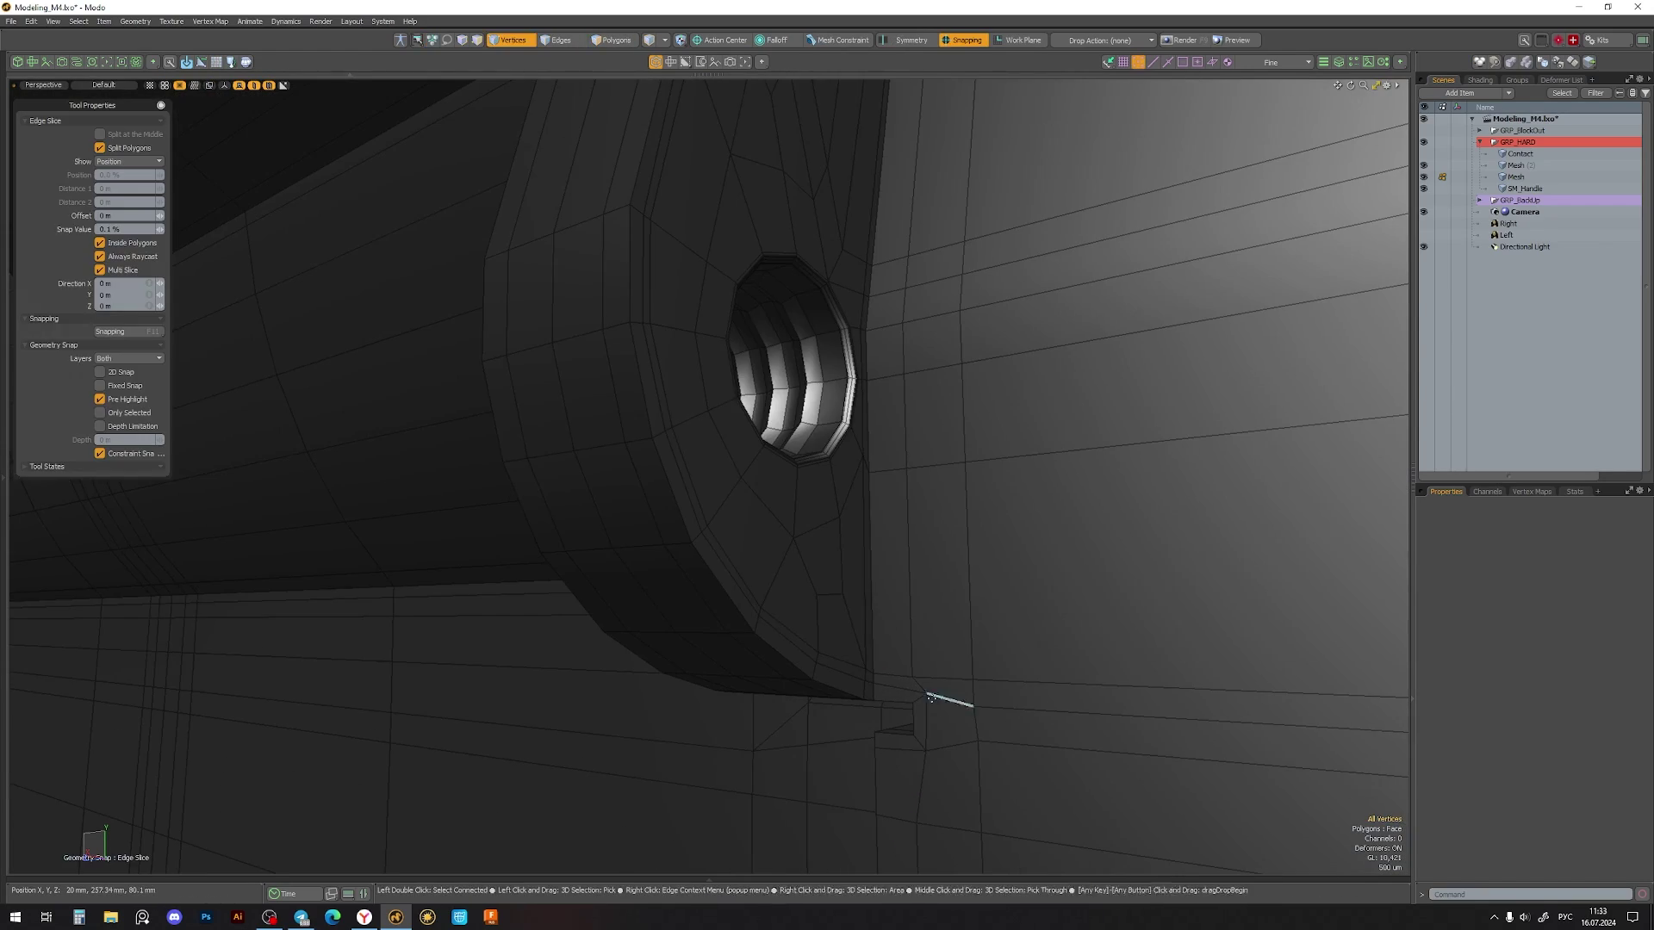
mouse_move(939, 693)
left_mouse_down("alt")
mouse_move(904, 621)
mouse_move(820, 648)
left_mouse_up("alt")
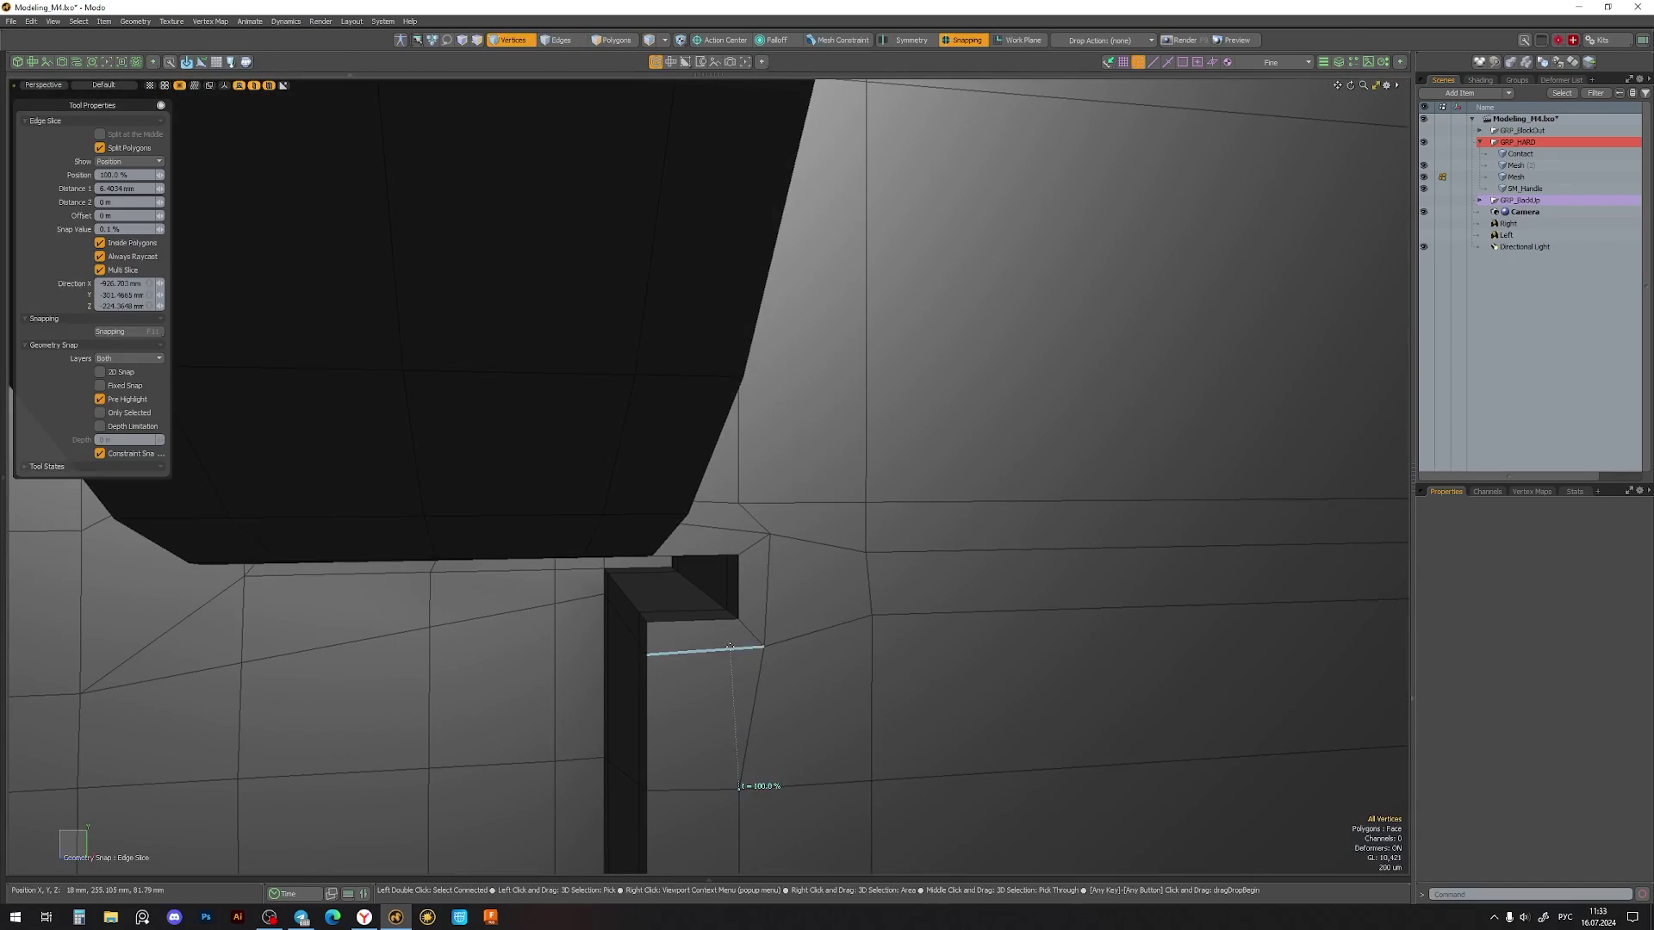
mouse_move(730, 647)
left_mouse_down("alt")
mouse_move(711, 566)
mouse_move(838, 658)
mouse_move(778, 631)
left_mouse_up("alt")
- Slide another vertex and preview the handle mount subdivided
key("Tab")
key("Tab")
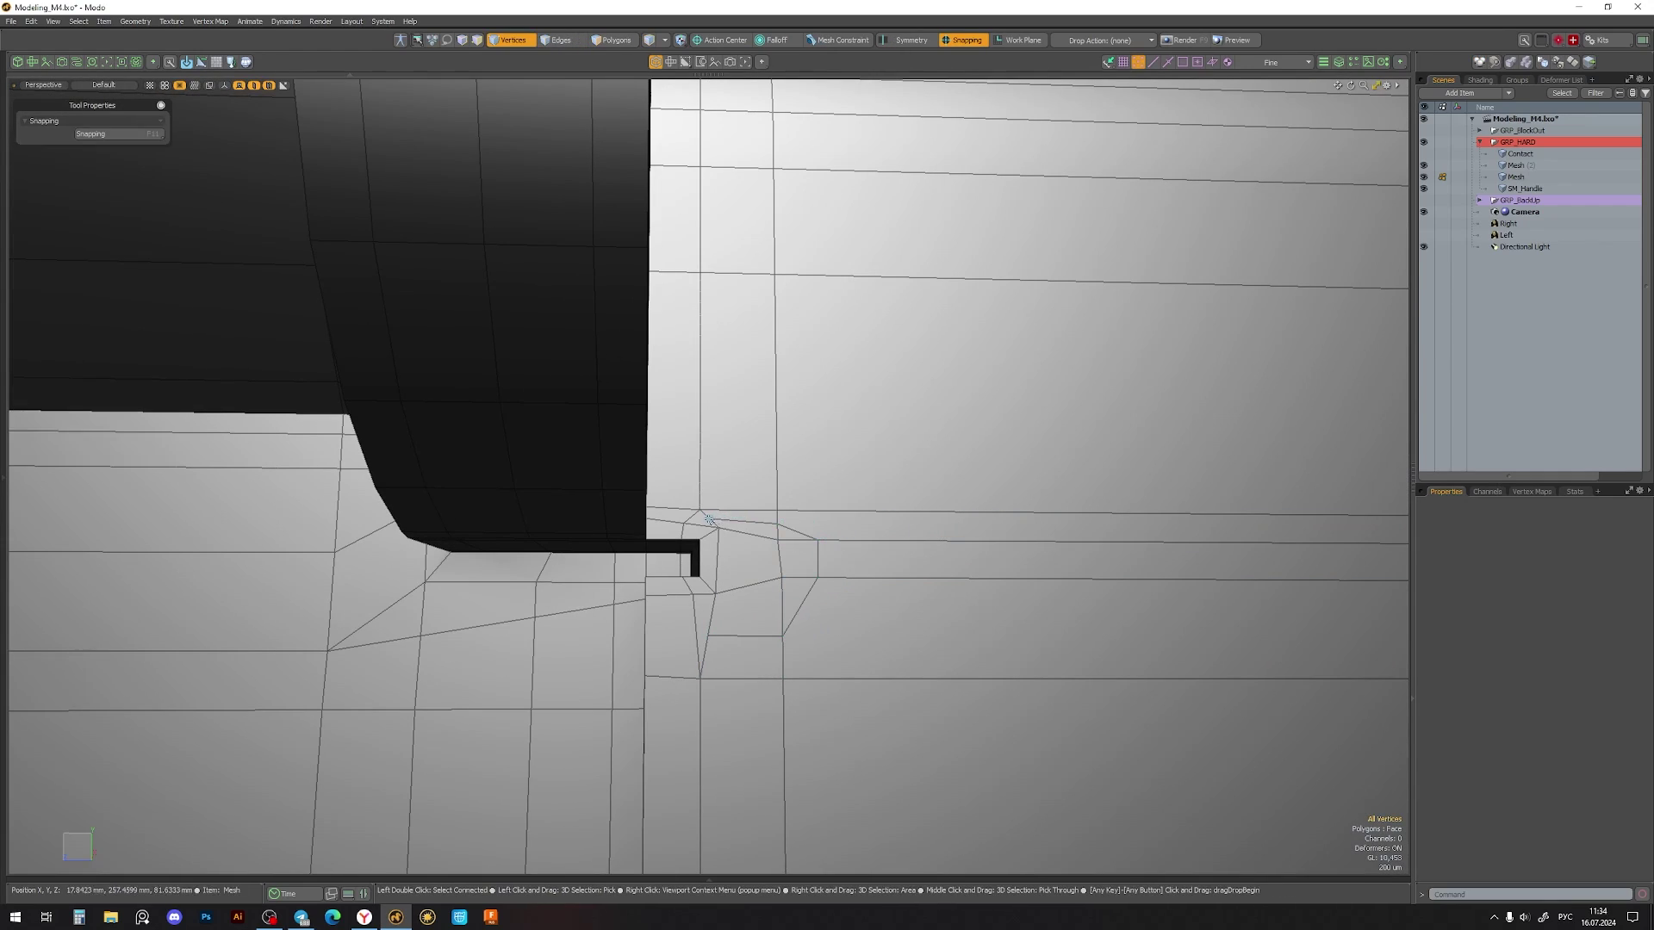
key("q")
mouse_move(731, 645)
left_mouse_down("alt")
mouse_move(740, 669)
mouse_move(874, 462)
mouse_move(777, 466)
mouse_move(887, 572)
mouse_move(836, 590)
left_mouse_up("alt")
key("Tab")
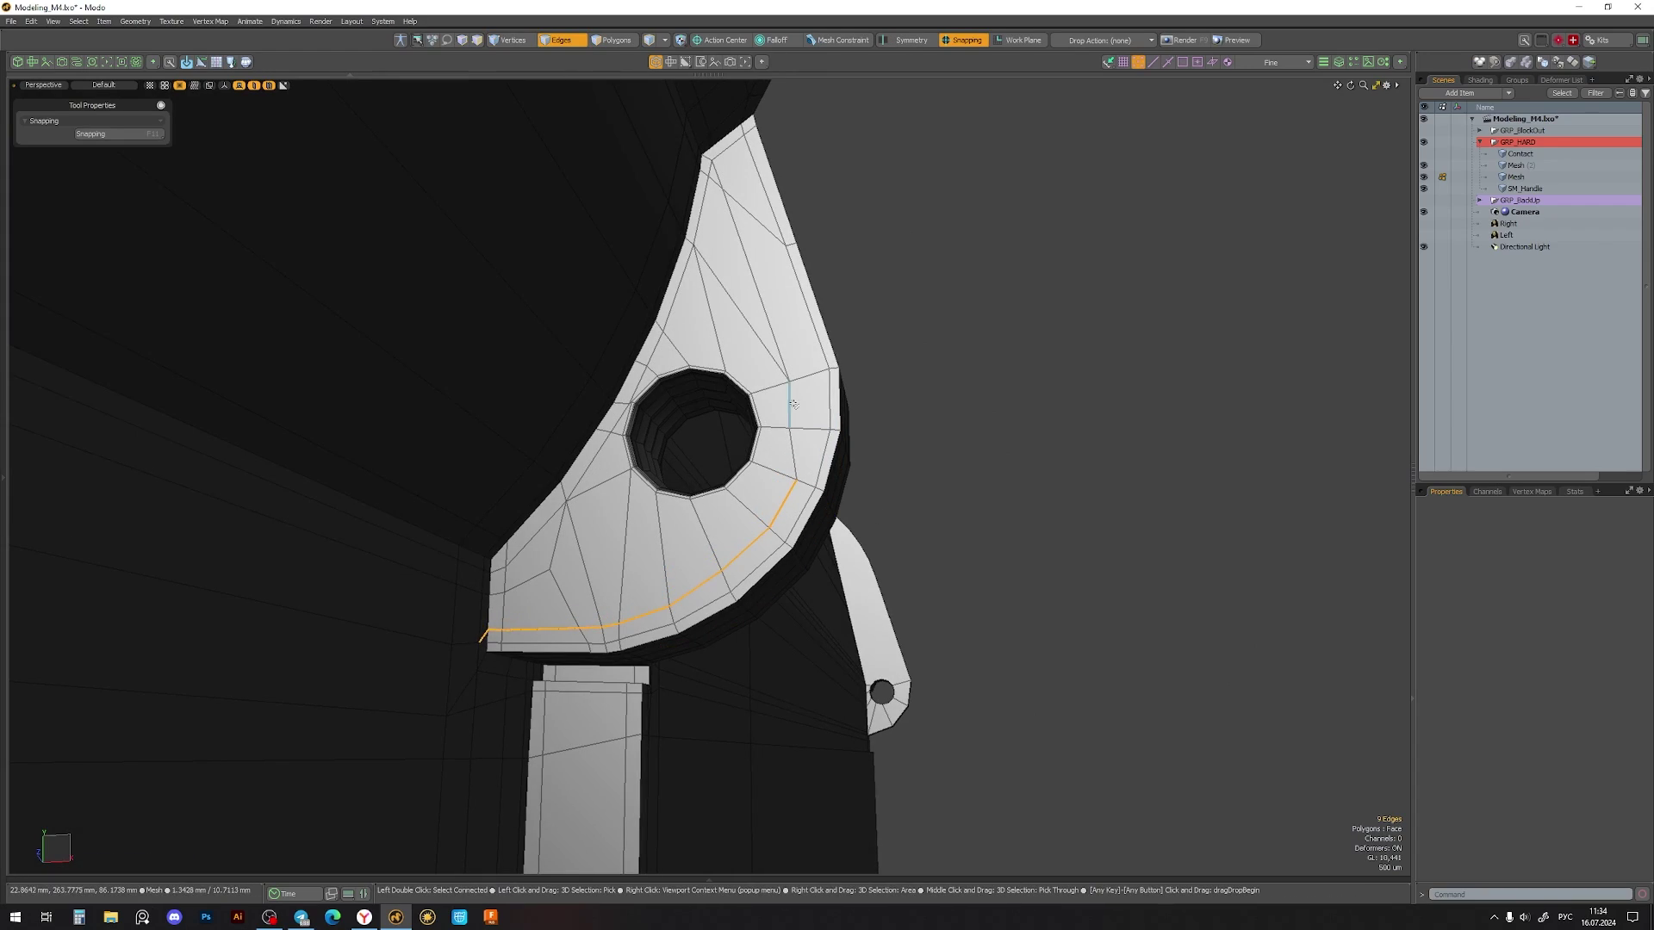
mouse_move(1044, 341)
left_mouse_down("alt")
mouse_move(761, 454)
mouse_move(733, 603)
left_mouse_up("alt")
key("Tab")
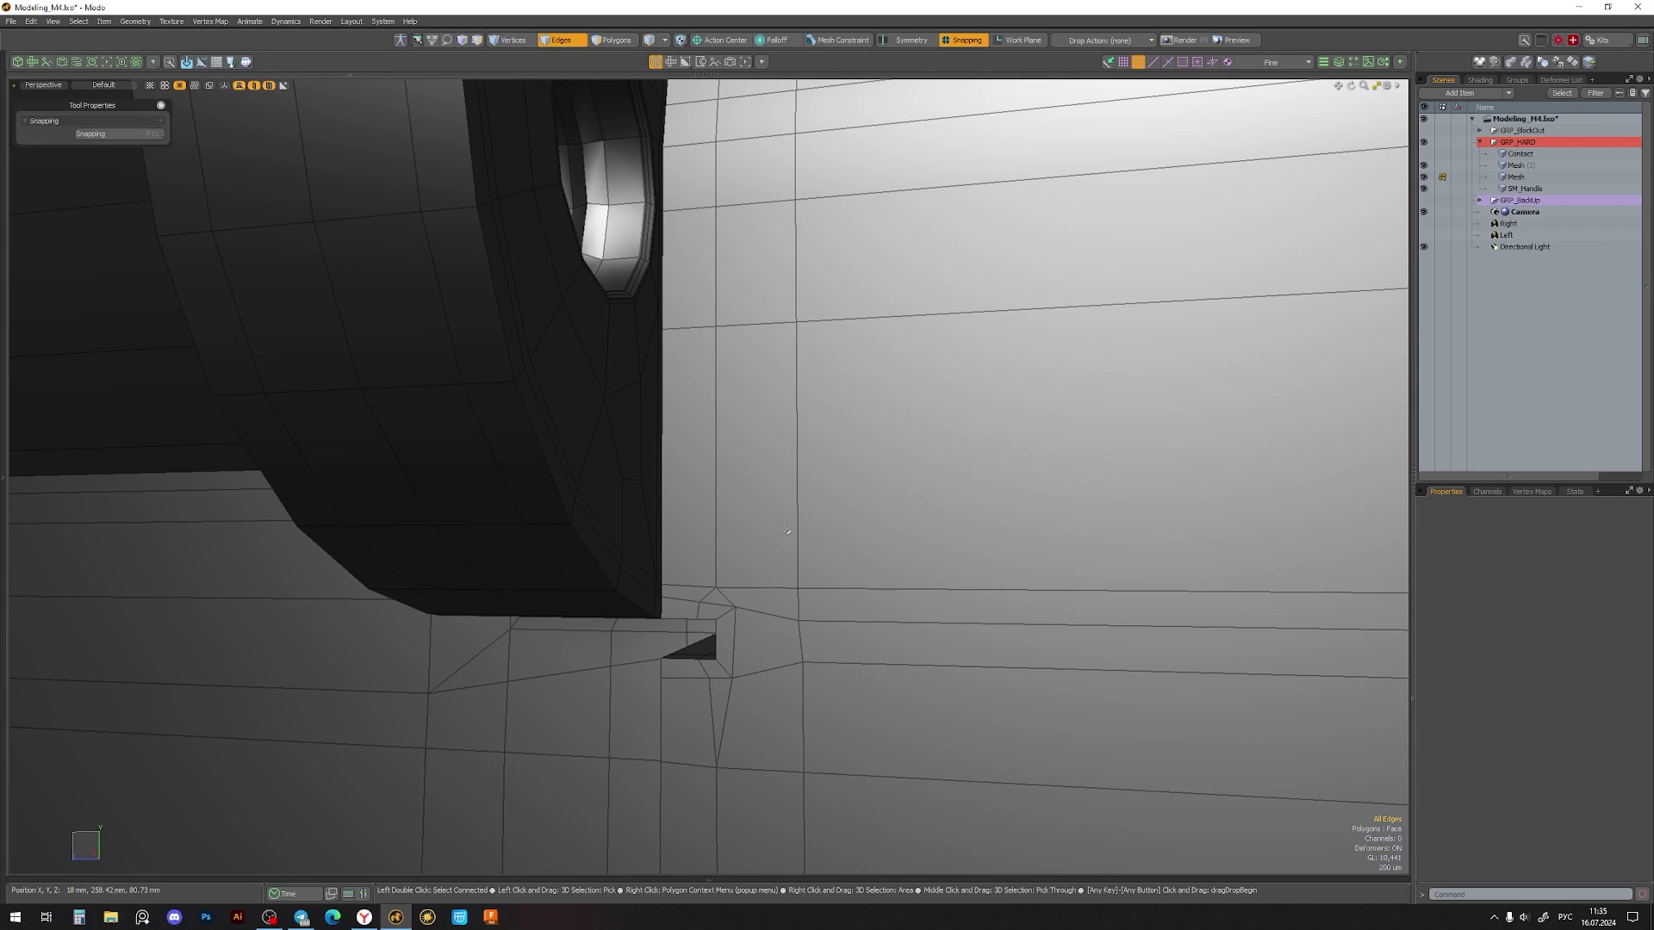
- Slice support edges across the handle mount corner at the pillar
key("2")
key("alt+c")
left_click(655, 545)
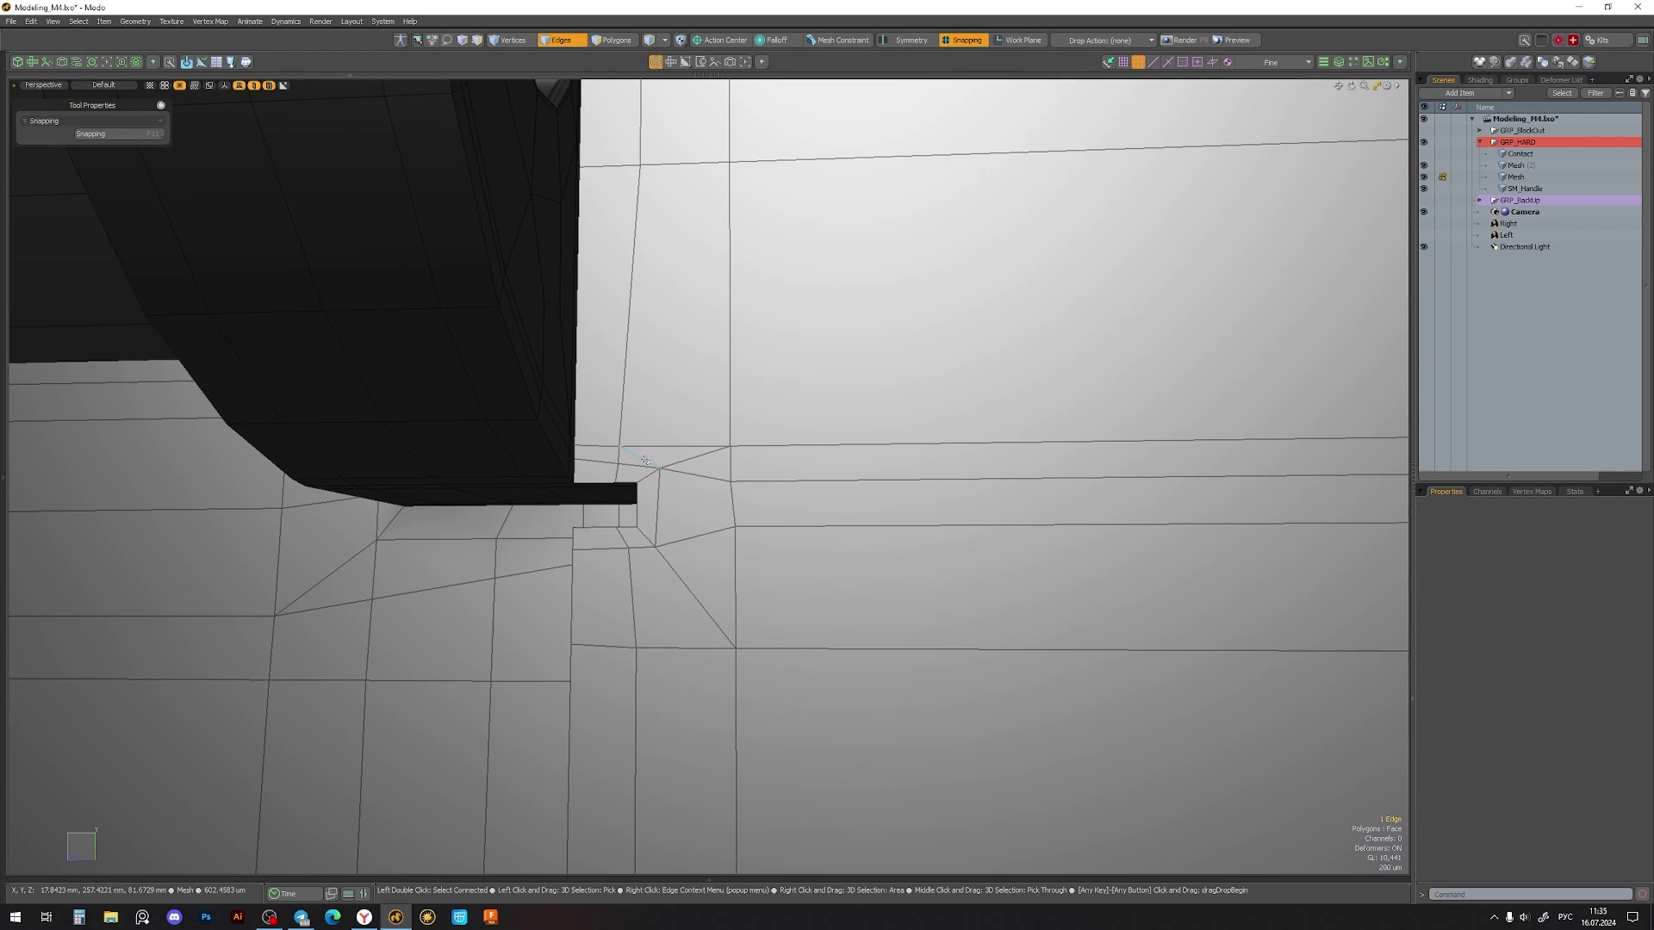
key("alt+c")
mouse_move(645, 460)
left_mouse_down("alt")
mouse_move(658, 211)
mouse_move(676, 401)
left_mouse_up("alt")
right_click_drag(676, 400, 644, 110, "alt")
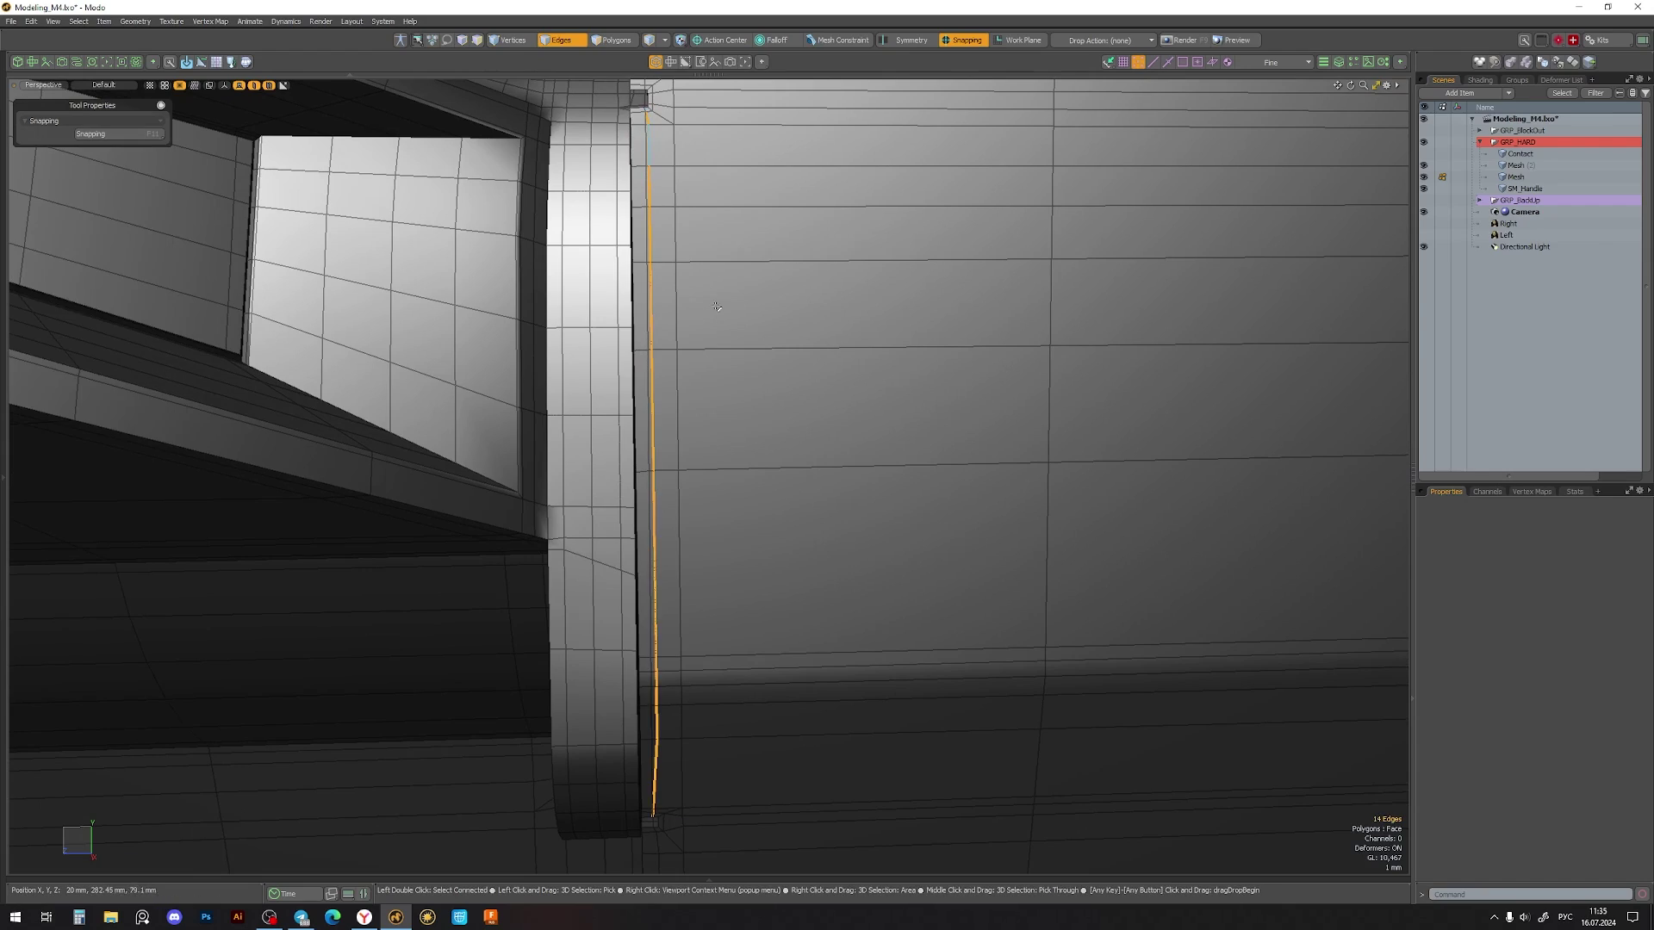
left_click_drag(716, 307, 700, 575, "alt")
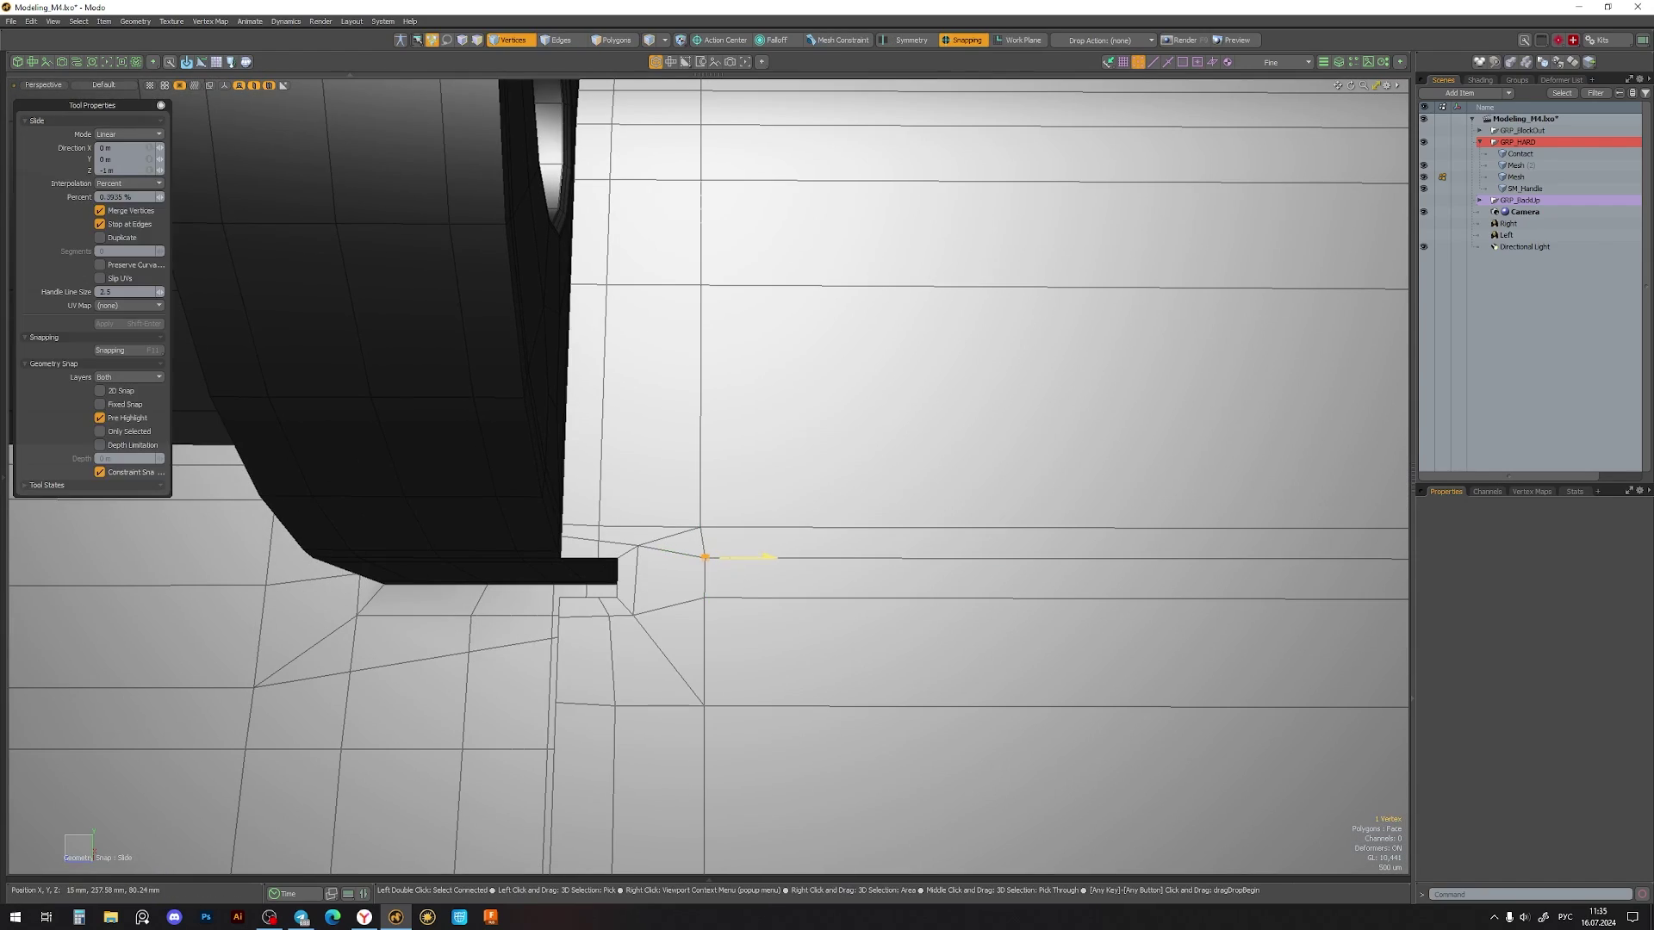
- Slide a vertex along its edge at the pillar base, checking under subdivision
key("w")
key("Tab")
mouse_move(680, 559)
left_mouse_down("alt")
mouse_move(746, 616)
mouse_move(743, 319)
mouse_move(663, 546)
mouse_move(572, 580)
mouse_move(578, 652)
left_mouse_up("alt")
key("space")
key("Tab")
- Cut new support edges across the bracket edge
key("alt+c")
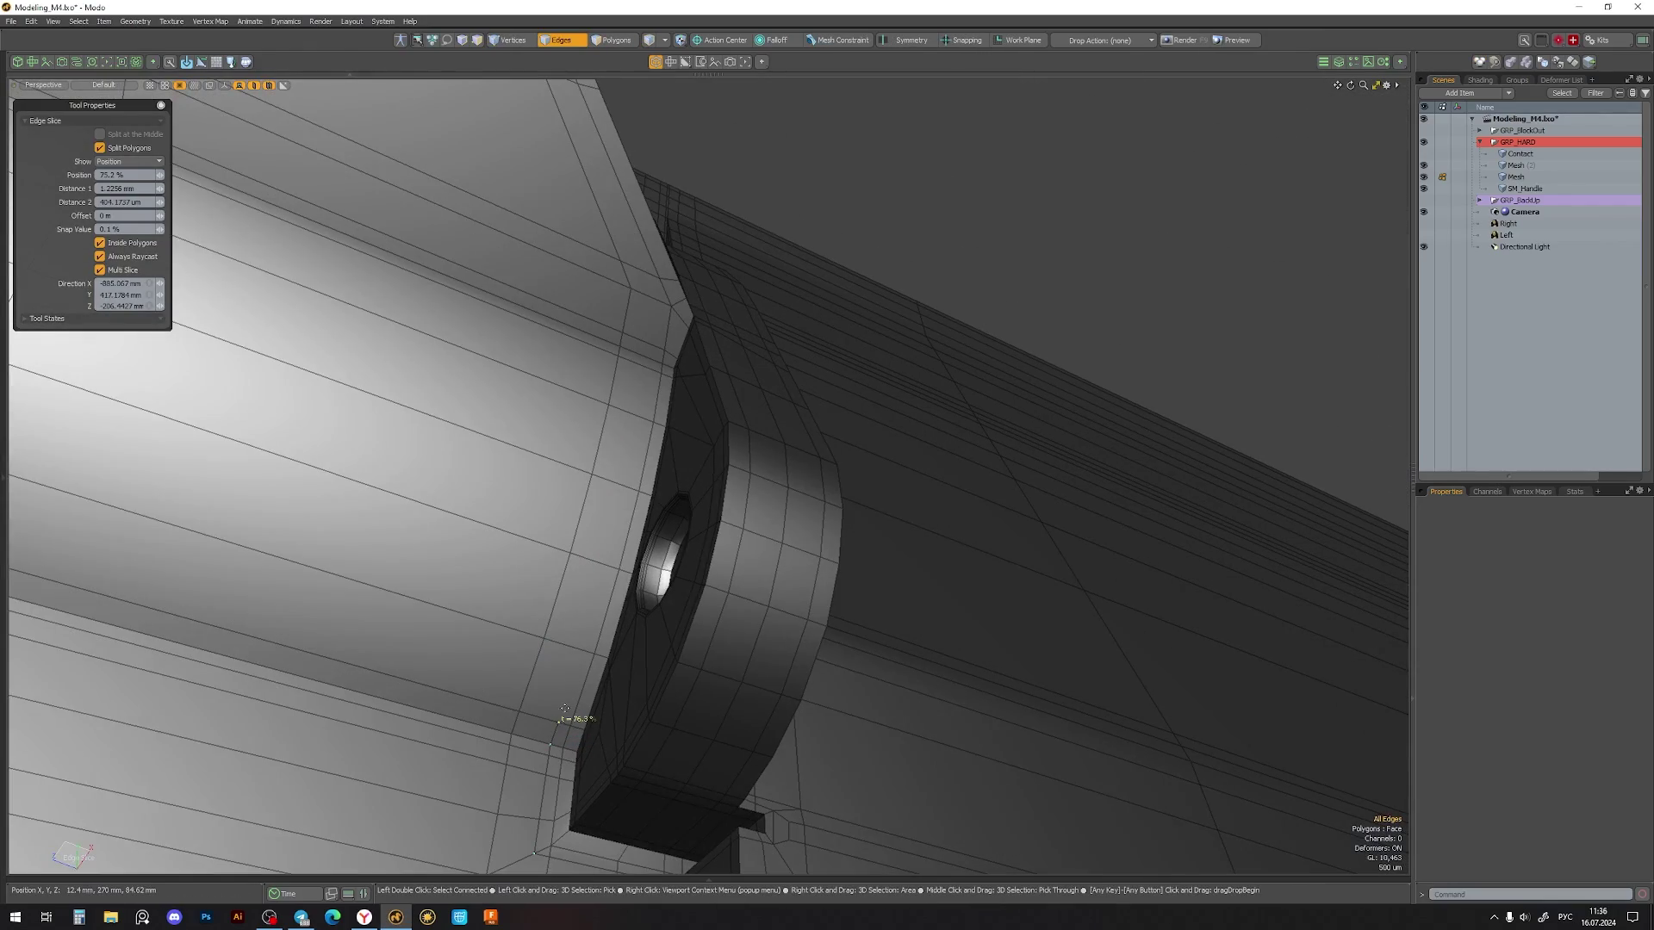
left_click_drag(623, 509, 637, 511, "alt")
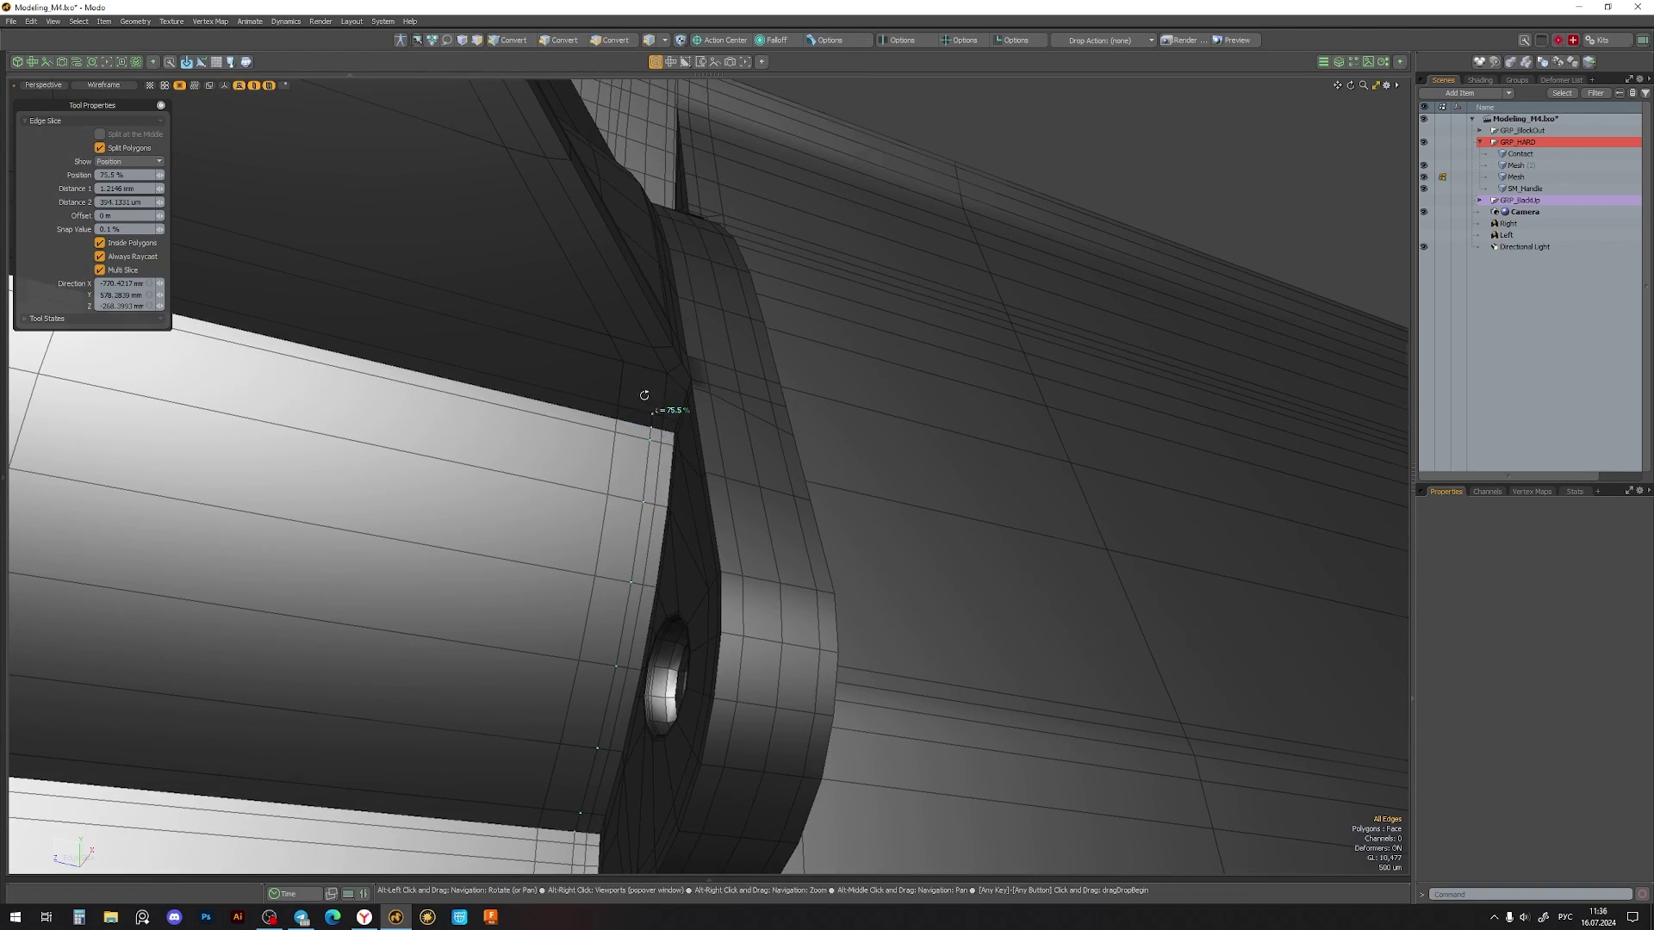
mouse_move(645, 395)
left_mouse_down("alt")
mouse_move(916, 615)
mouse_move(529, 470)
mouse_move(606, 646)
mouse_move(641, 563)
left_mouse_up("alt")
scroll(531, 492, "down", 5)
scroll(575, 608, "up", 5)
scroll(606, 646, "up", 3)
key("space")
scroll(634, 724, "down", 5)
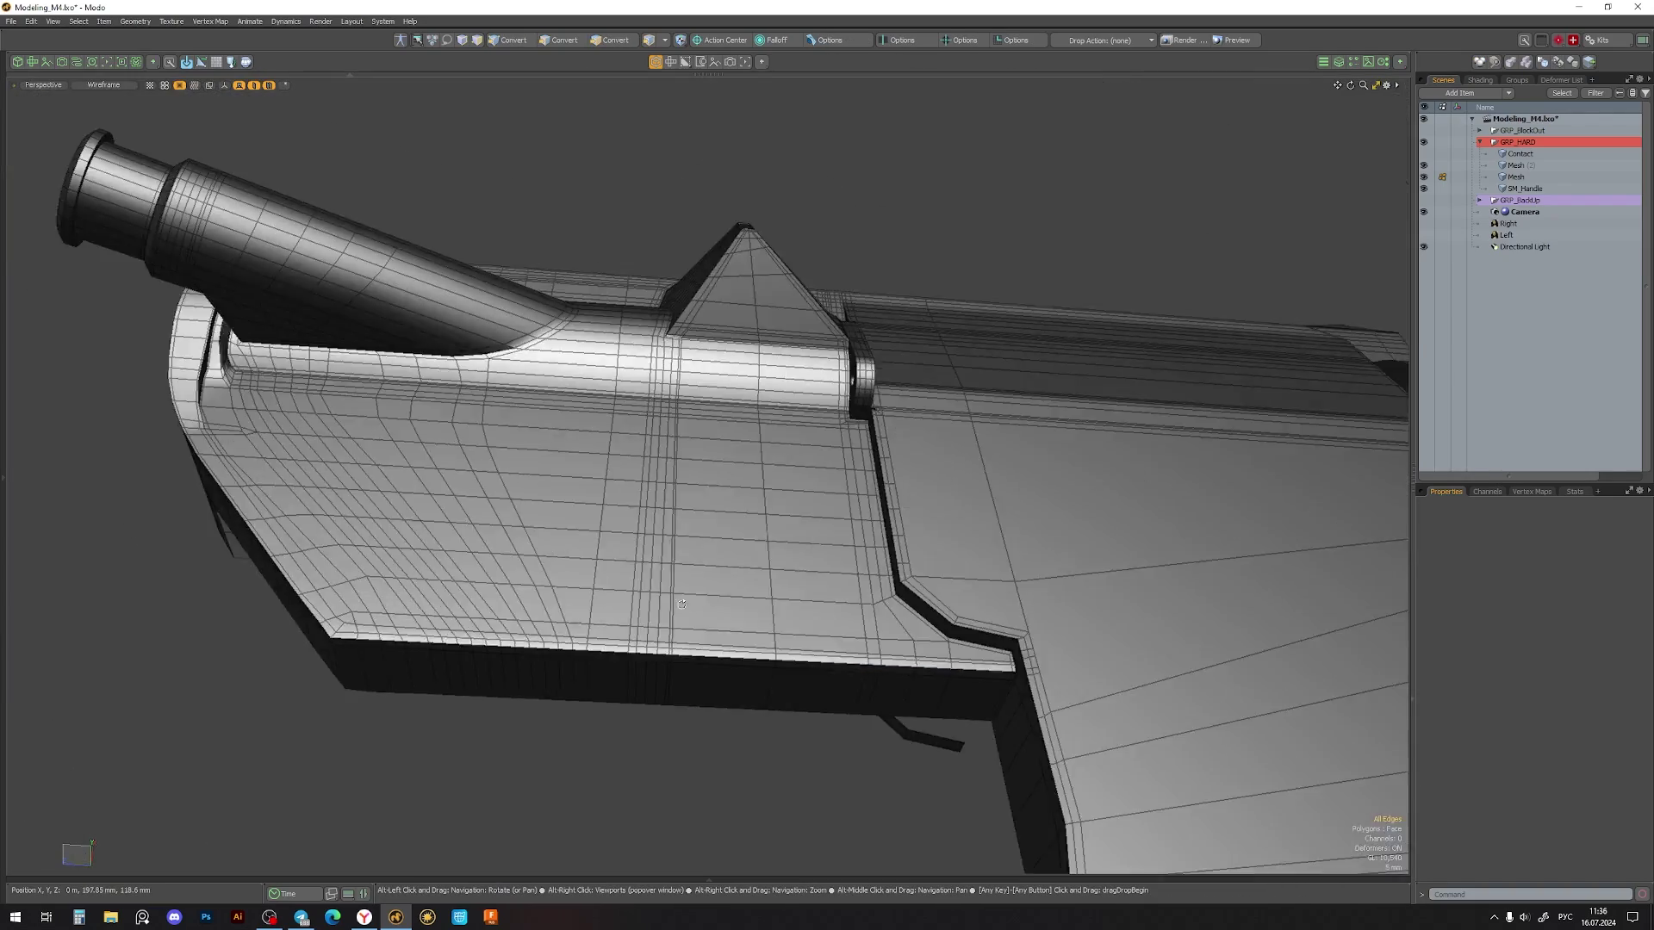
left_click_drag(634, 724, 758, 569, "alt")
- Review the subdivided bracket seam from a wider view
scroll(758, 570, "up", 5)
key("Tab")
scroll(758, 570, "up", 3)
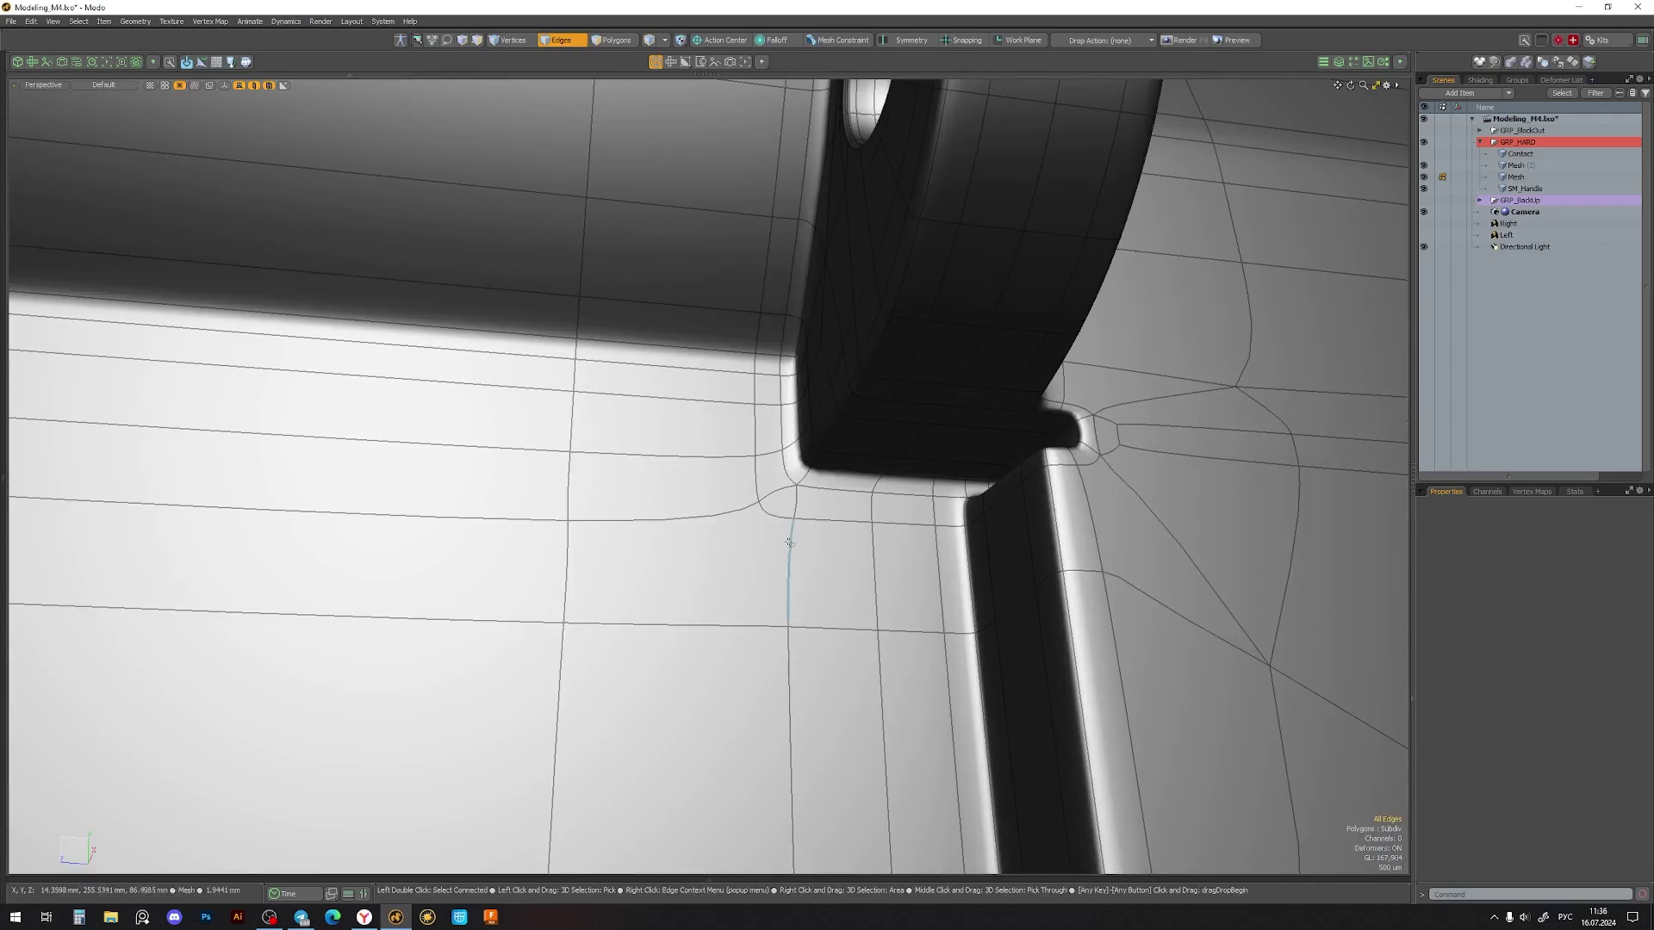
key("1")
scroll(758, 570, "down", 5)
left_click_drag(758, 569, 748, 503, "alt")
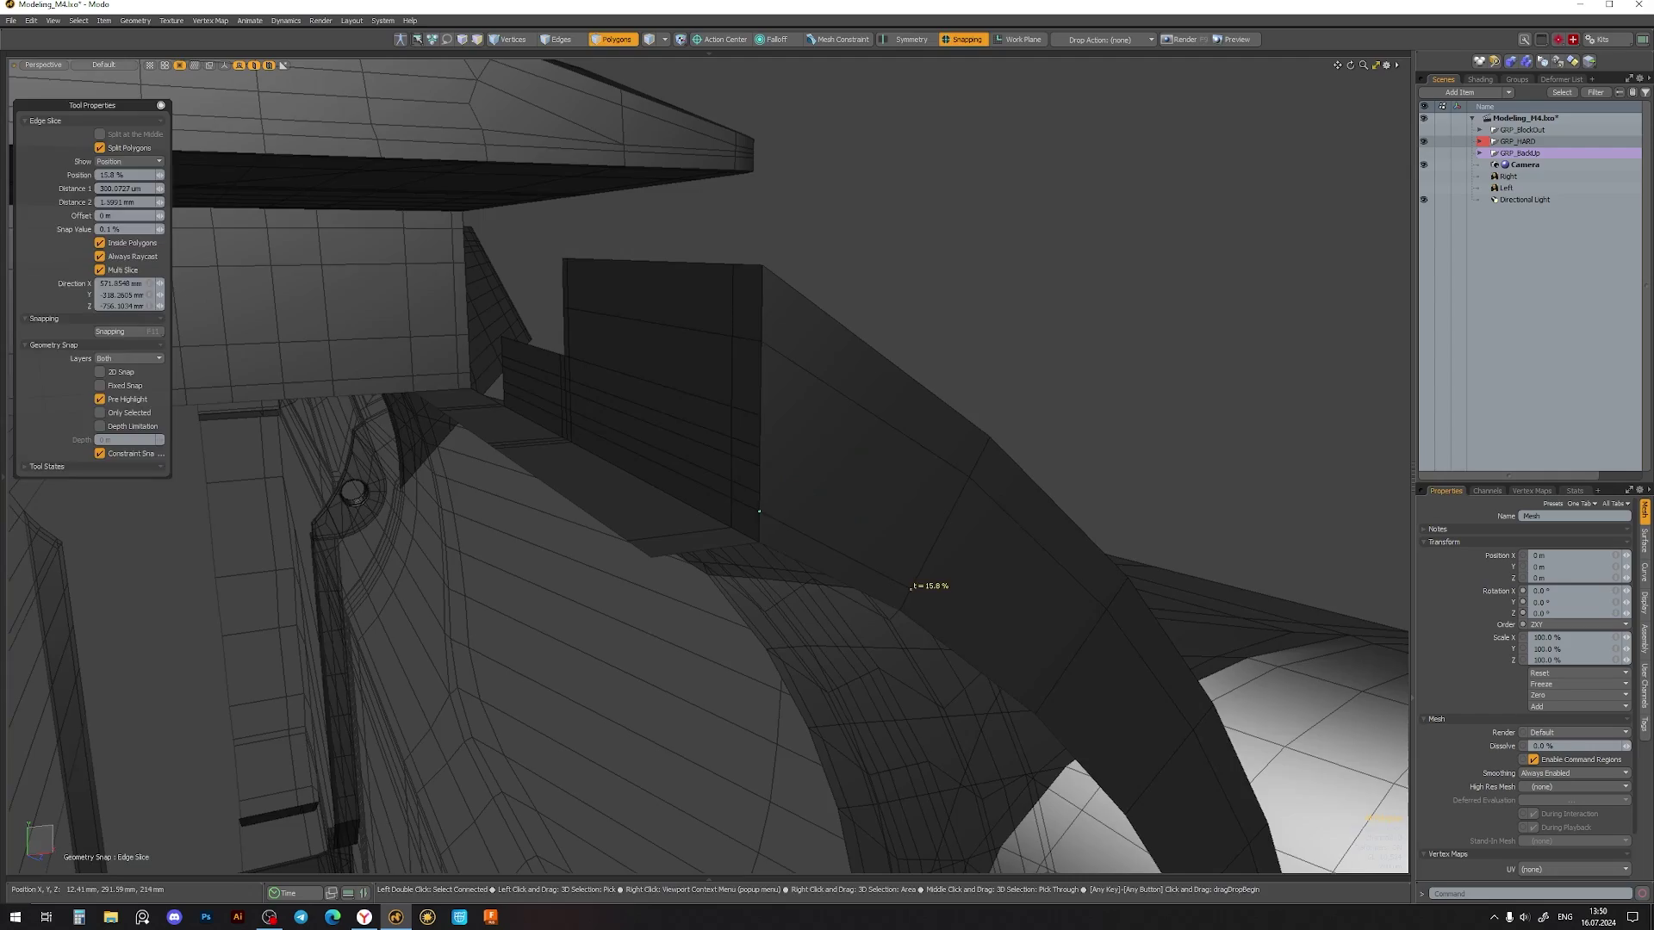
- Start edge cuts on the curved band where it meets the panel
key("space")
left_click_drag(910, 587, 823, 345, "alt")
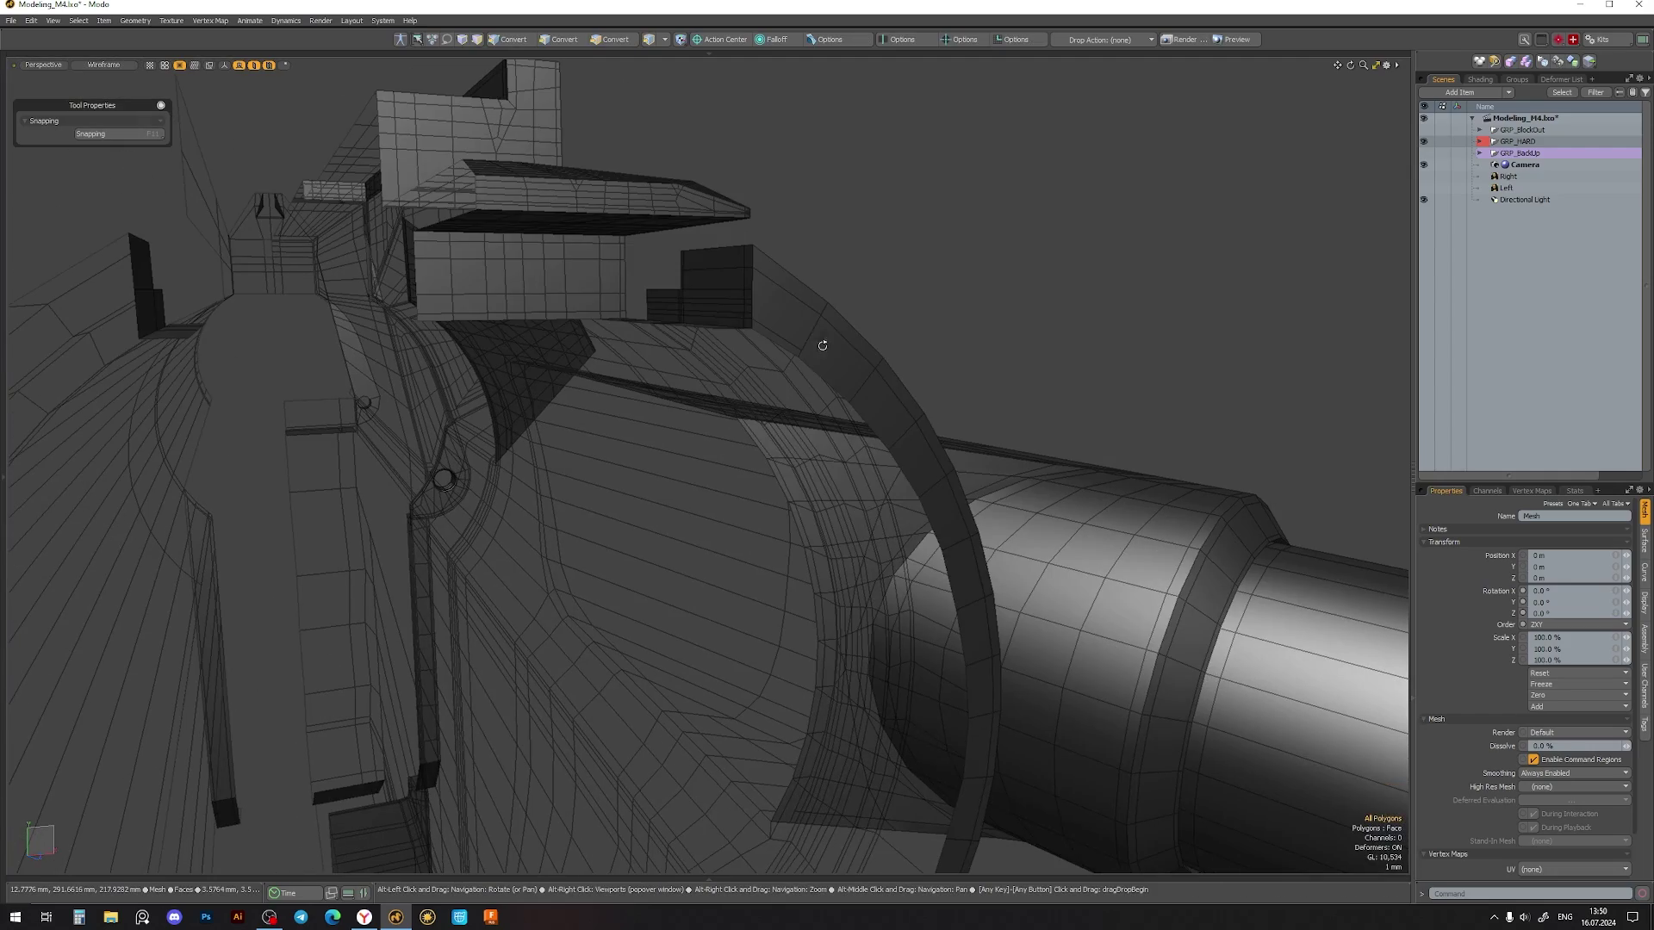
mouse_move(913, 494)
left_mouse_down("alt")
mouse_move(860, 417)
mouse_move(801, 645)
left_mouse_up("alt")
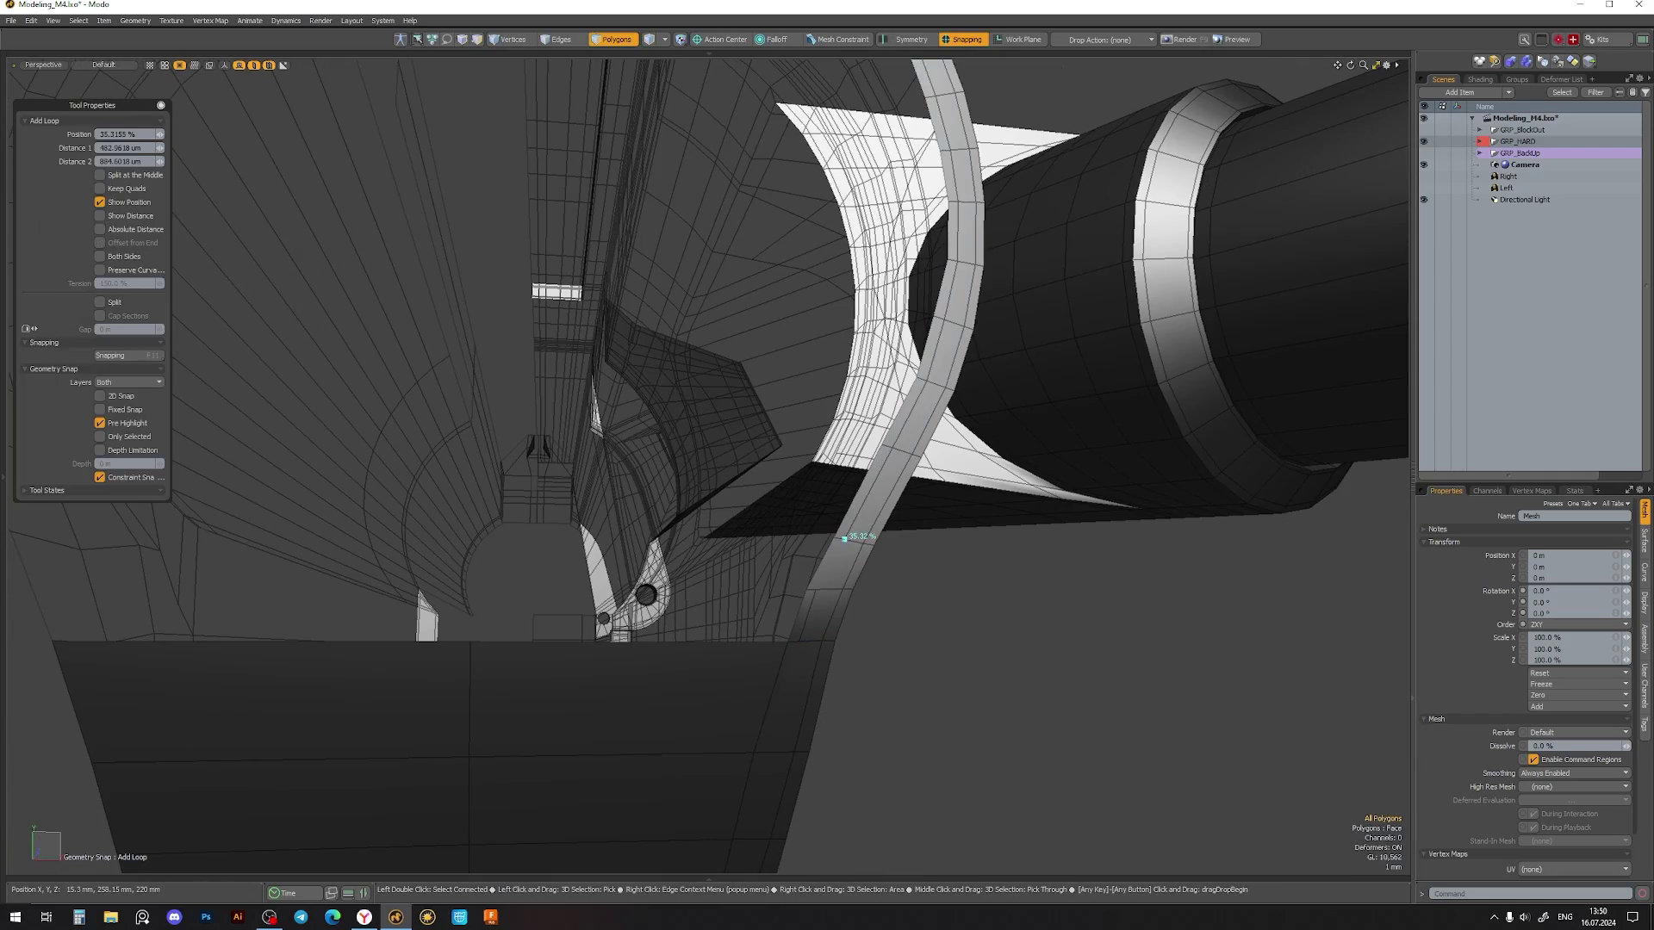
key("alt+c")
scroll(852, 566, "down", 5)
scroll(873, 535, "up", 8)
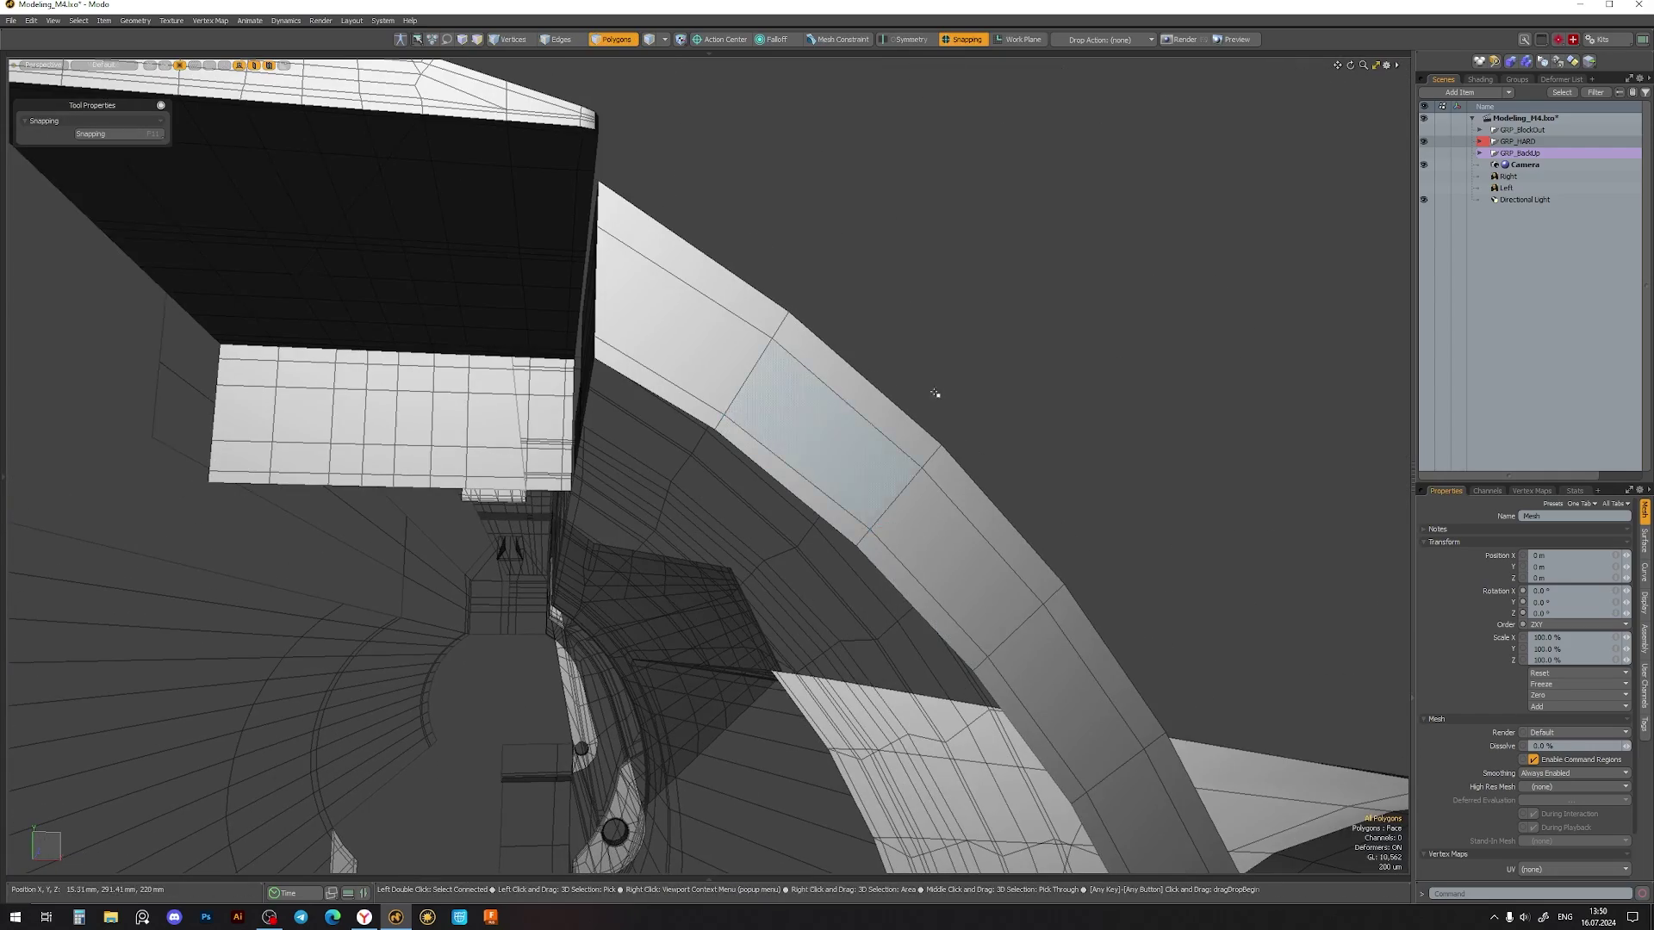
mouse_move(935, 393)
left_mouse_down("alt")
mouse_move(783, 432)
mouse_move(660, 407)
left_mouse_up("alt")
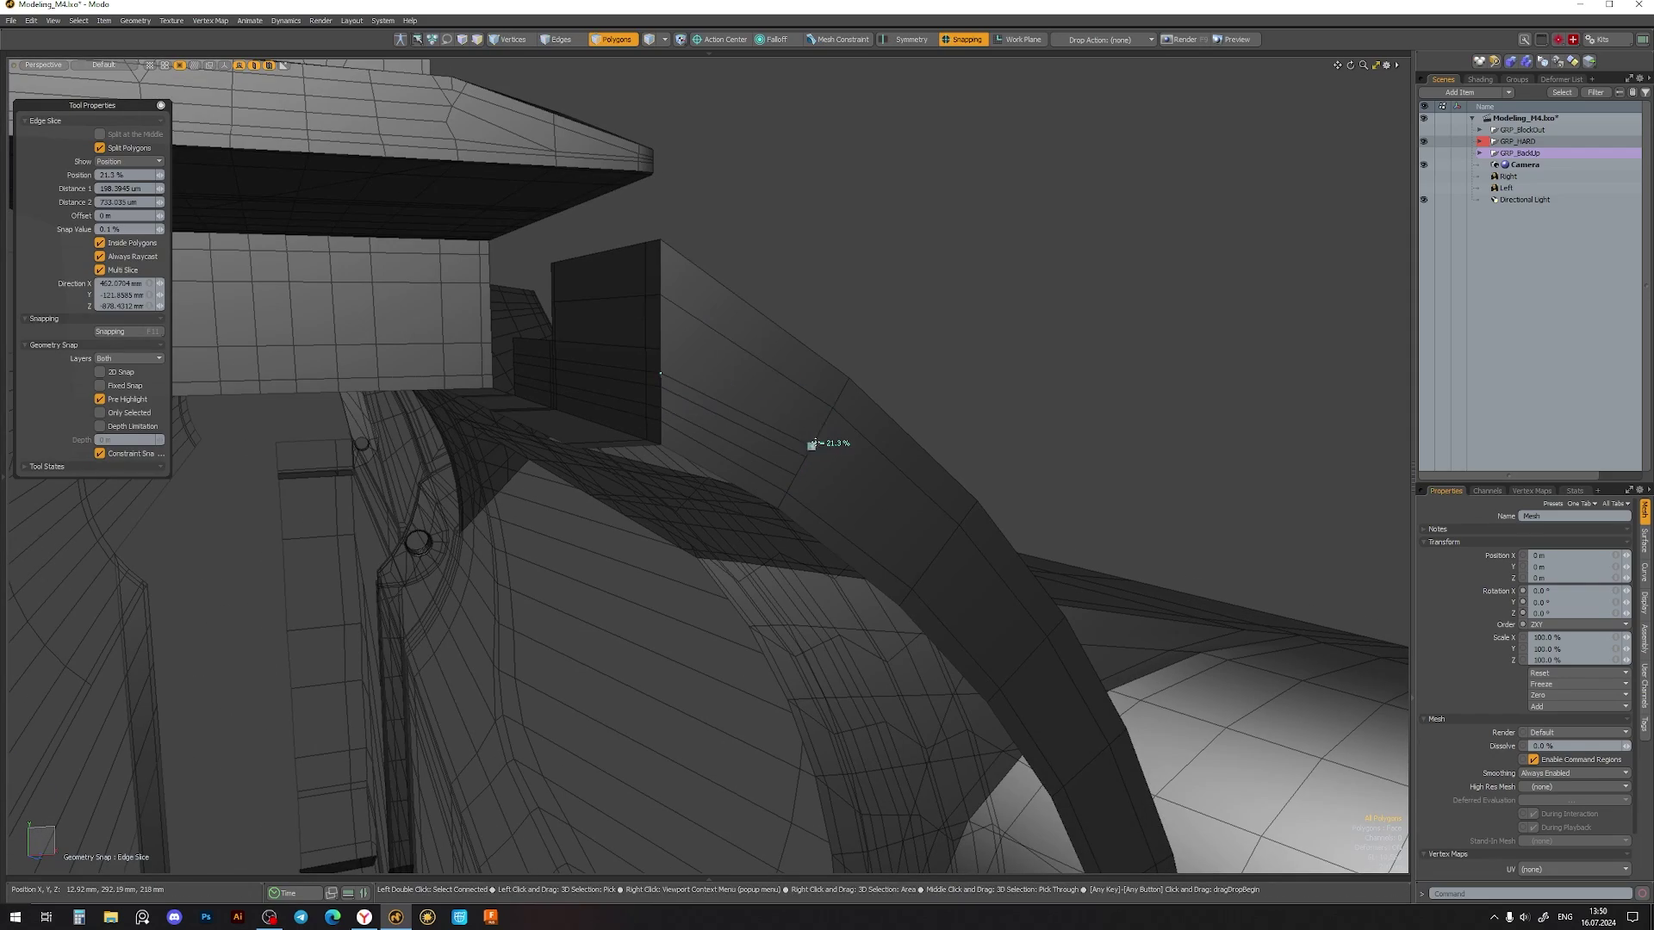
key("2")
mouse_move(875, 449)
left_mouse_down("alt")
mouse_move(784, 459)
mouse_move(764, 635)
left_mouse_up("alt")
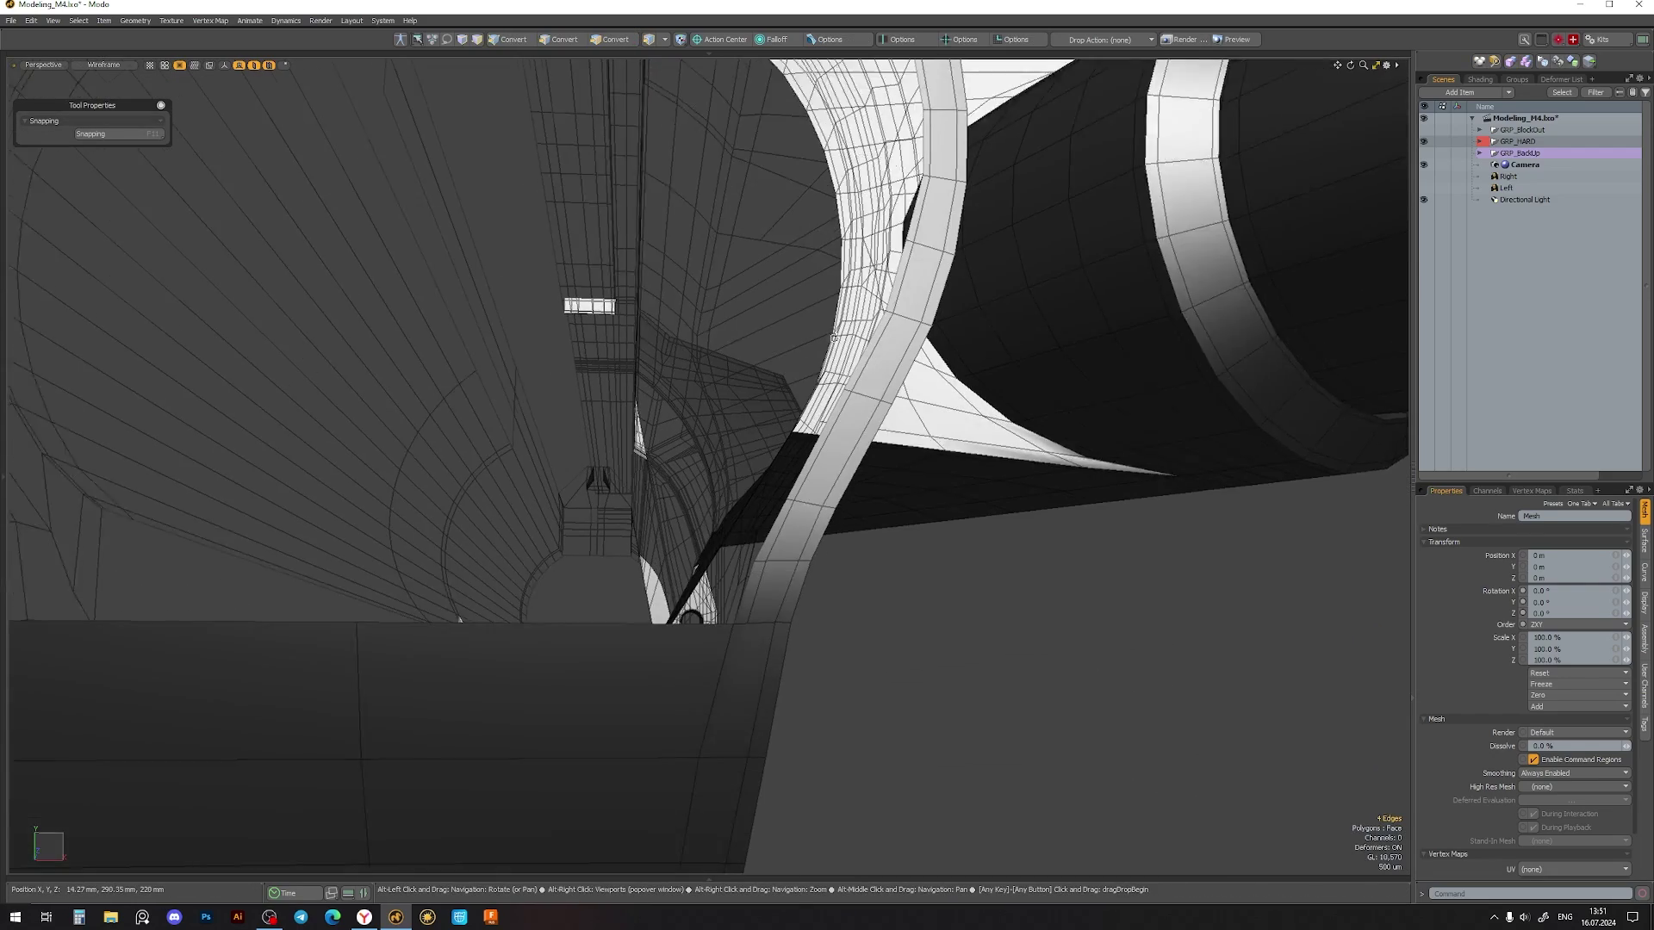
key("alt+c")
left_click_drag(804, 498, 795, 296, "alt")
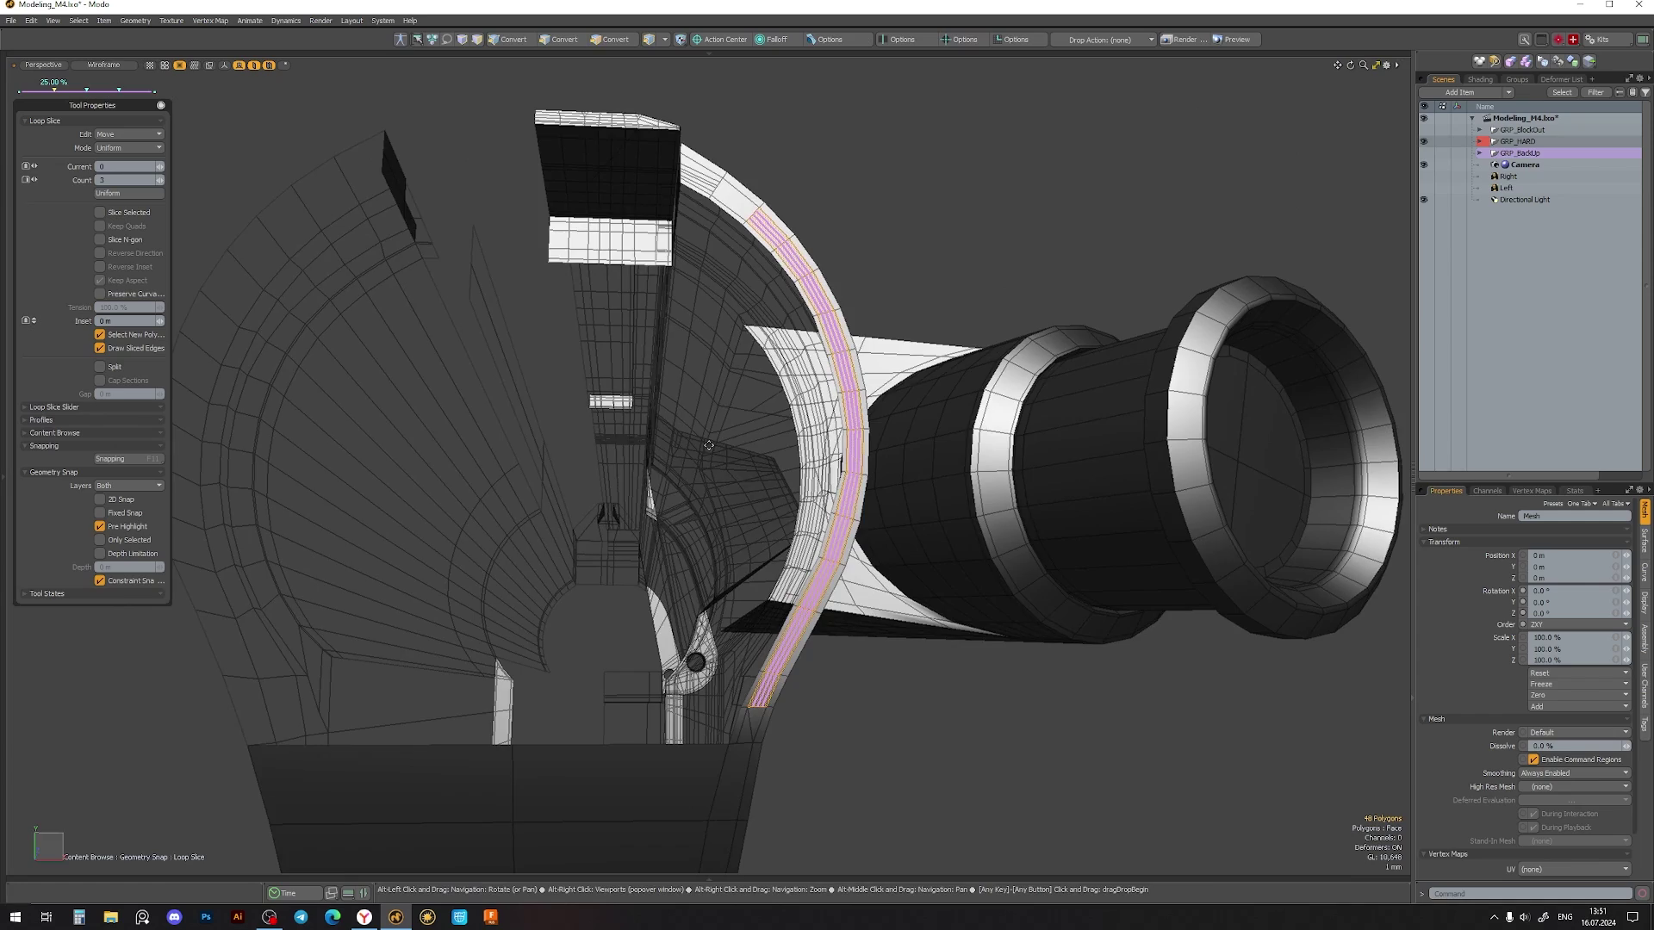
scroll(795, 297, "up", 5)
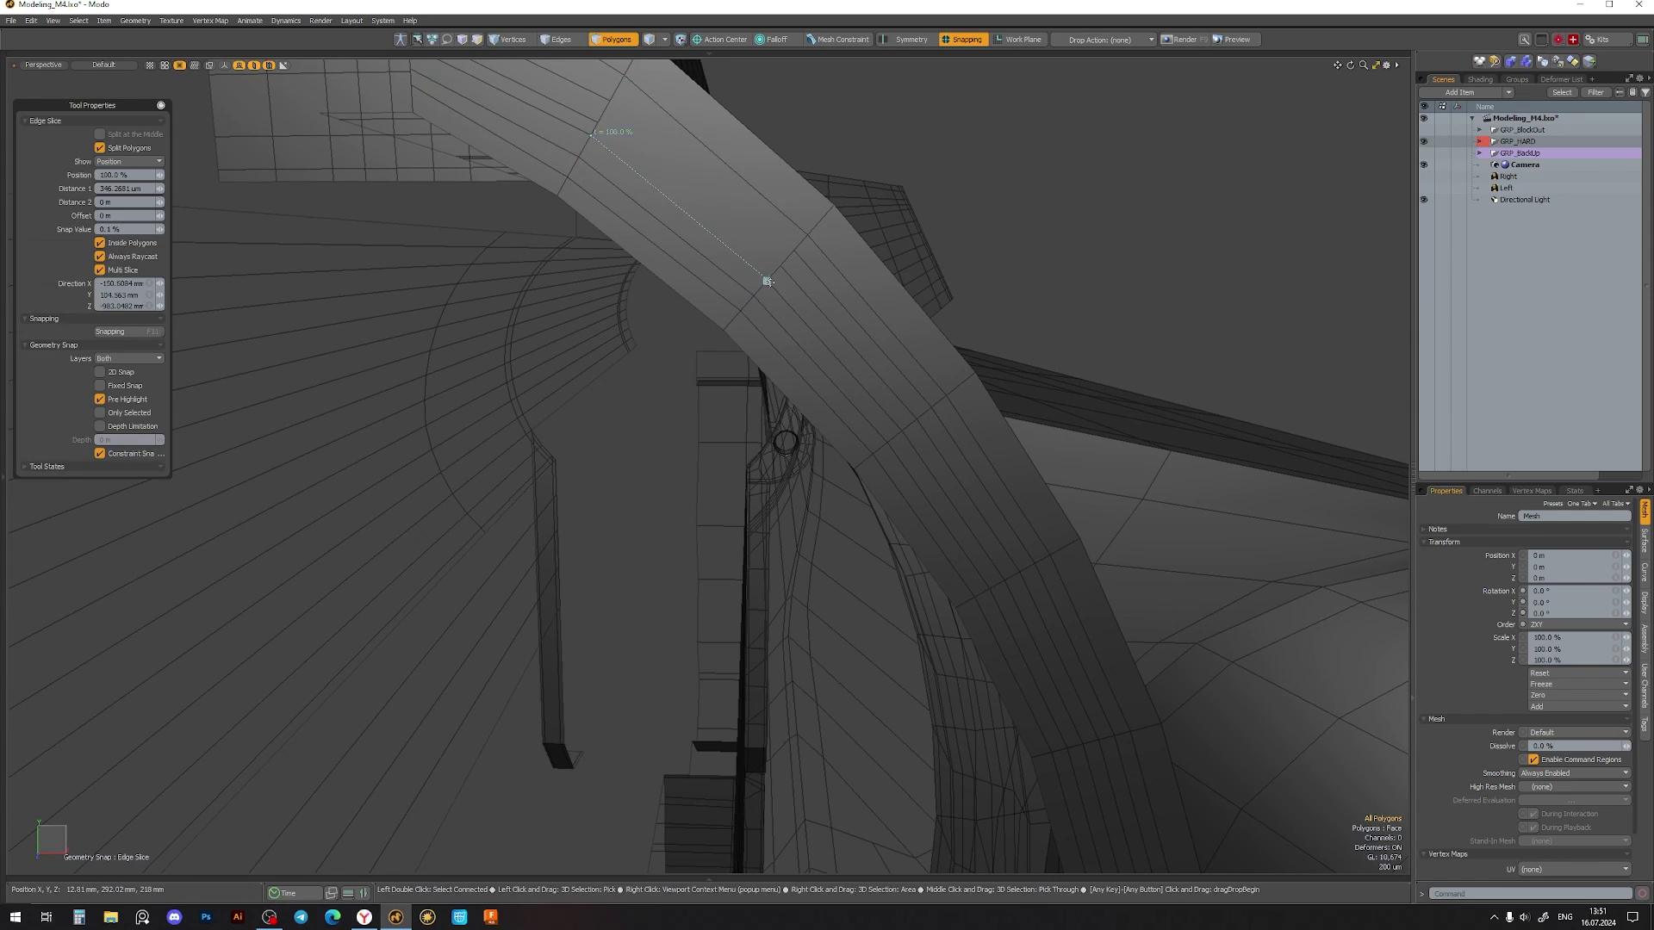
- Add four loops across the panel strip at the band's base
key("2")
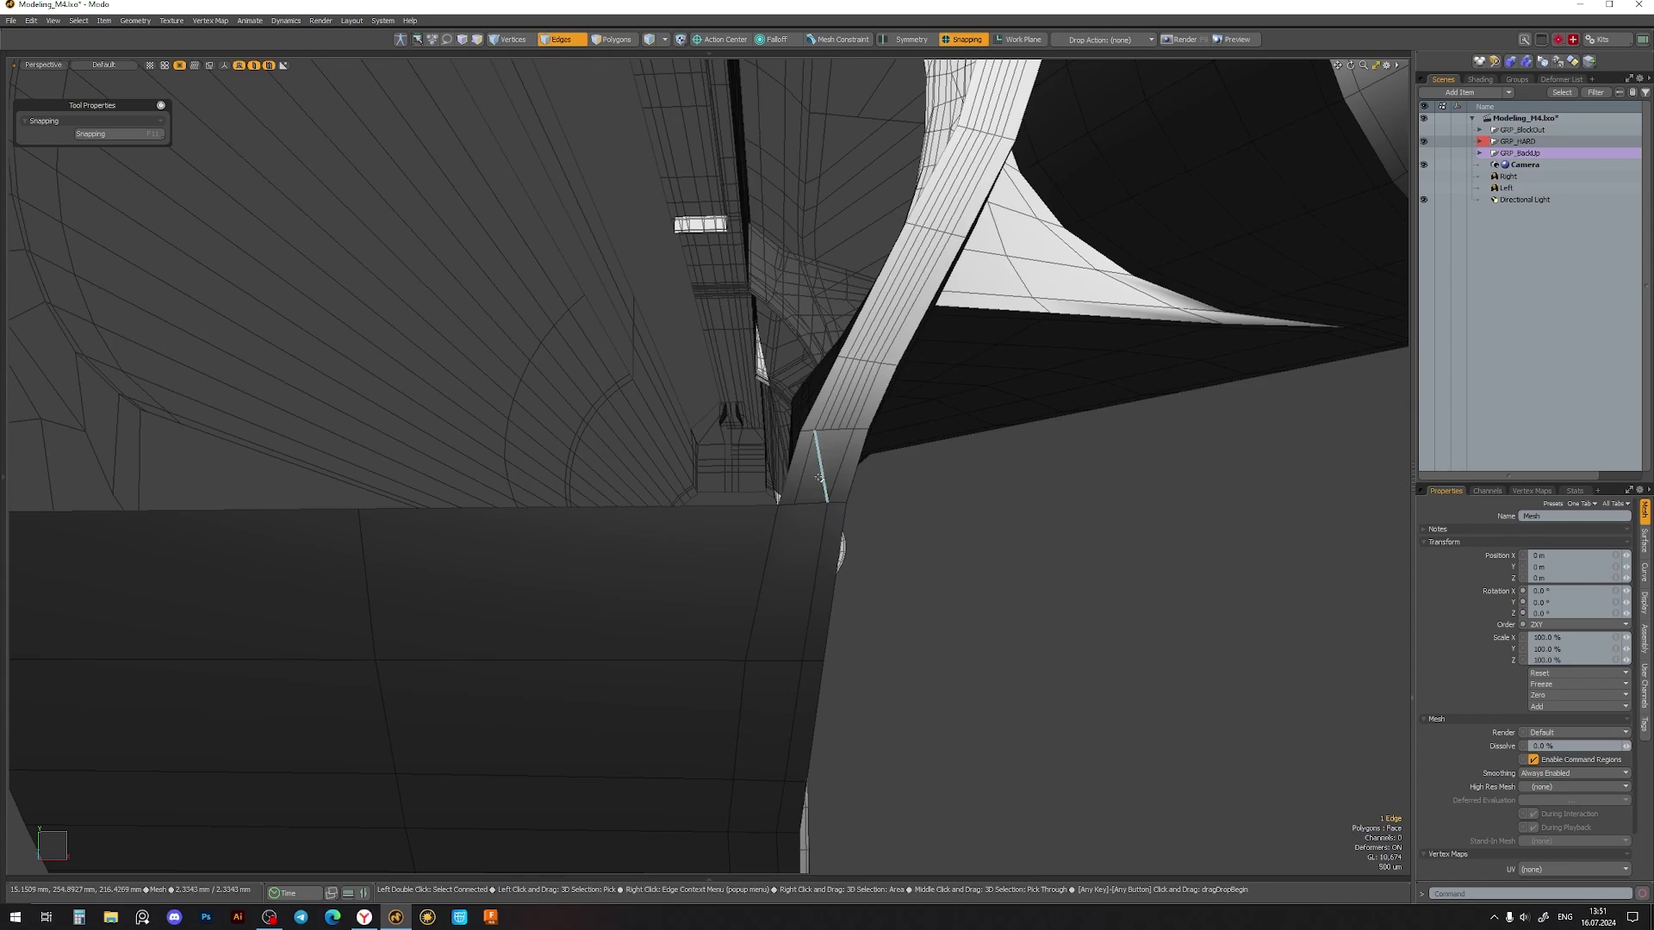
key("1")
left_click(825, 465)
key("2")
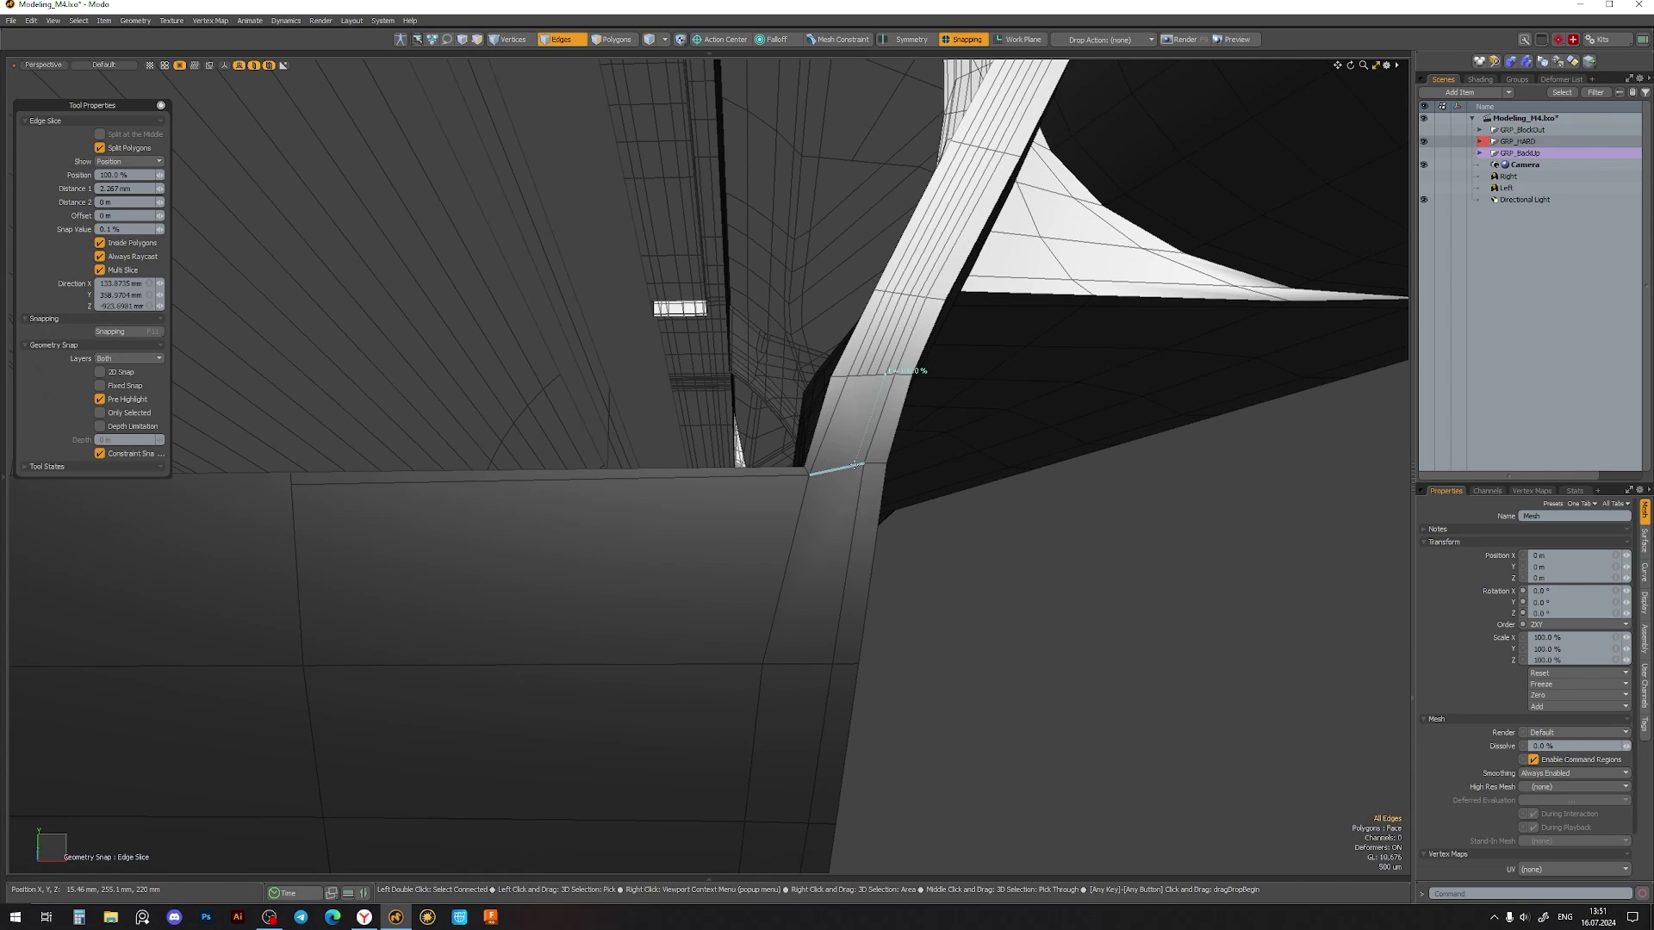
left_click(802, 506)
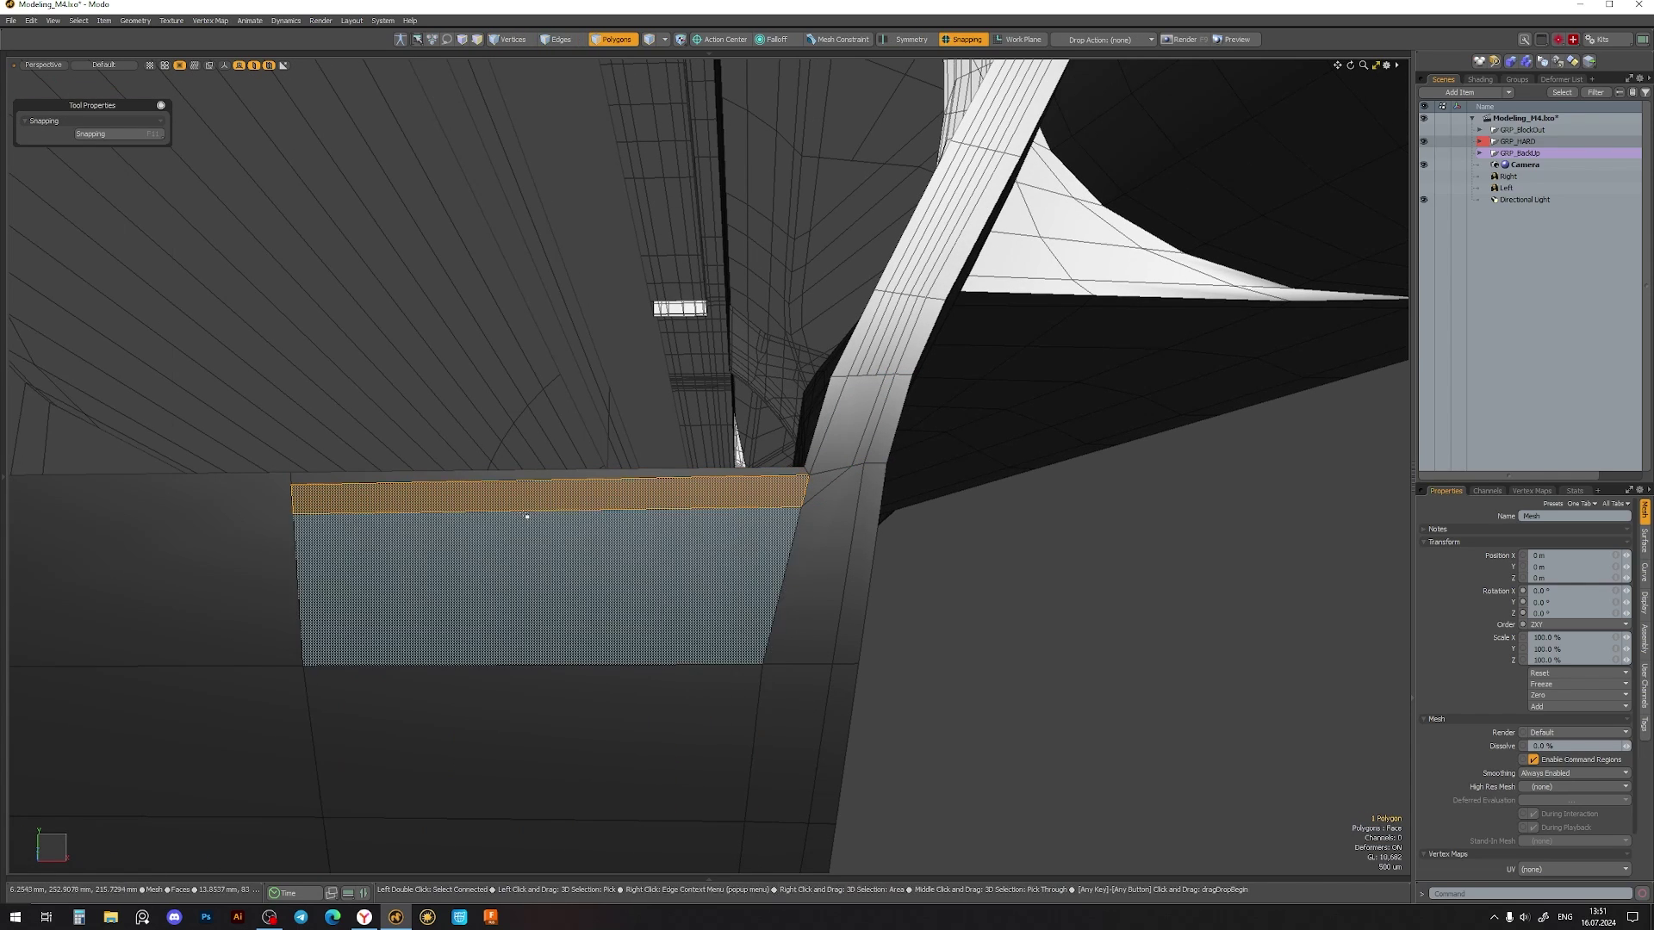
key("space")
left_click_drag(413, 504, 471, 504)
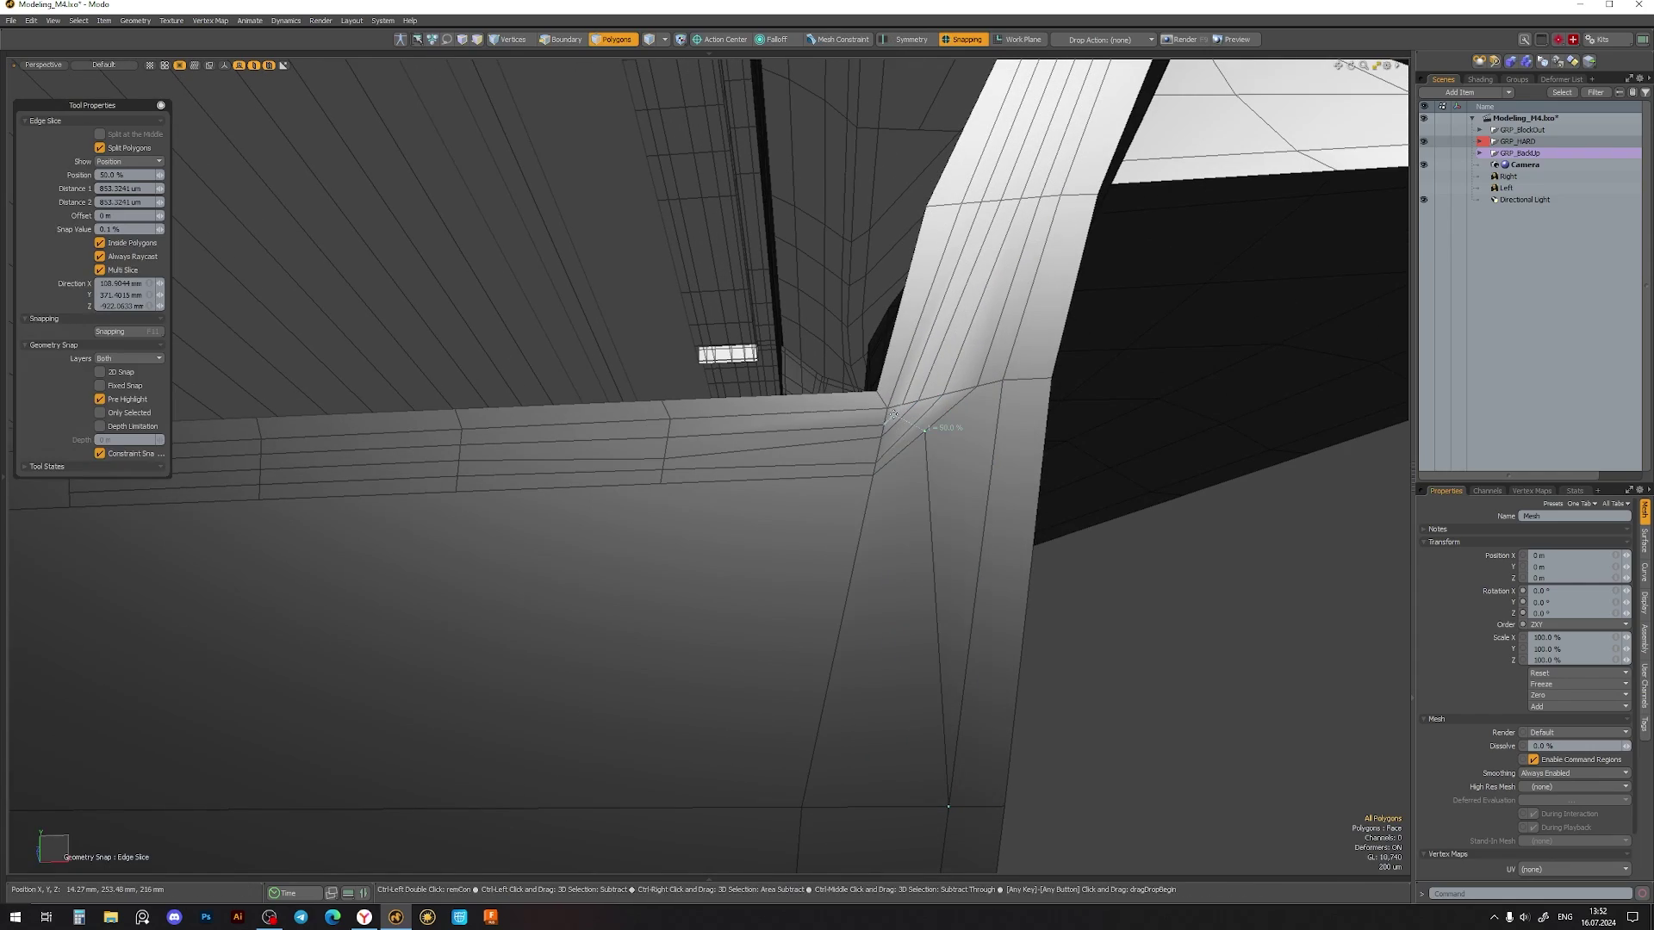
- Add an edge loop across the strut where it meets the panel
middle_click_drag(893, 414, 746, 487)
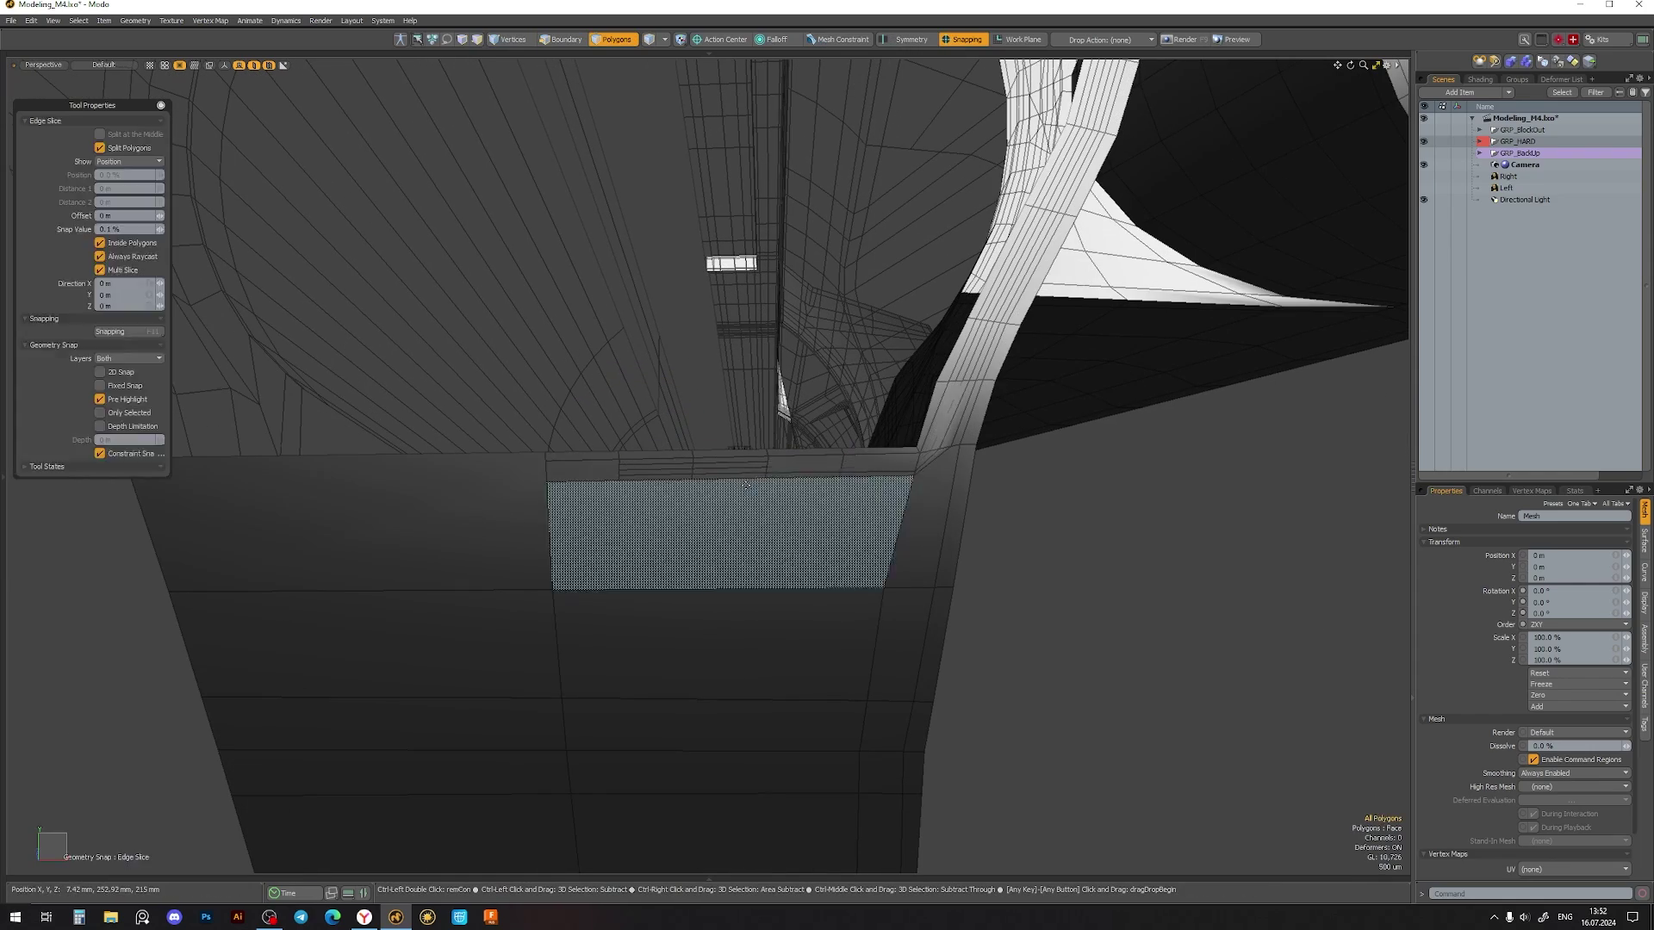
mouse_move(941, 515)
left_mouse_down("alt")
mouse_move(919, 351)
mouse_move(817, 576)
mouse_move(820, 520)
mouse_move(821, 780)
left_mouse_up("alt")
key("alt+c")
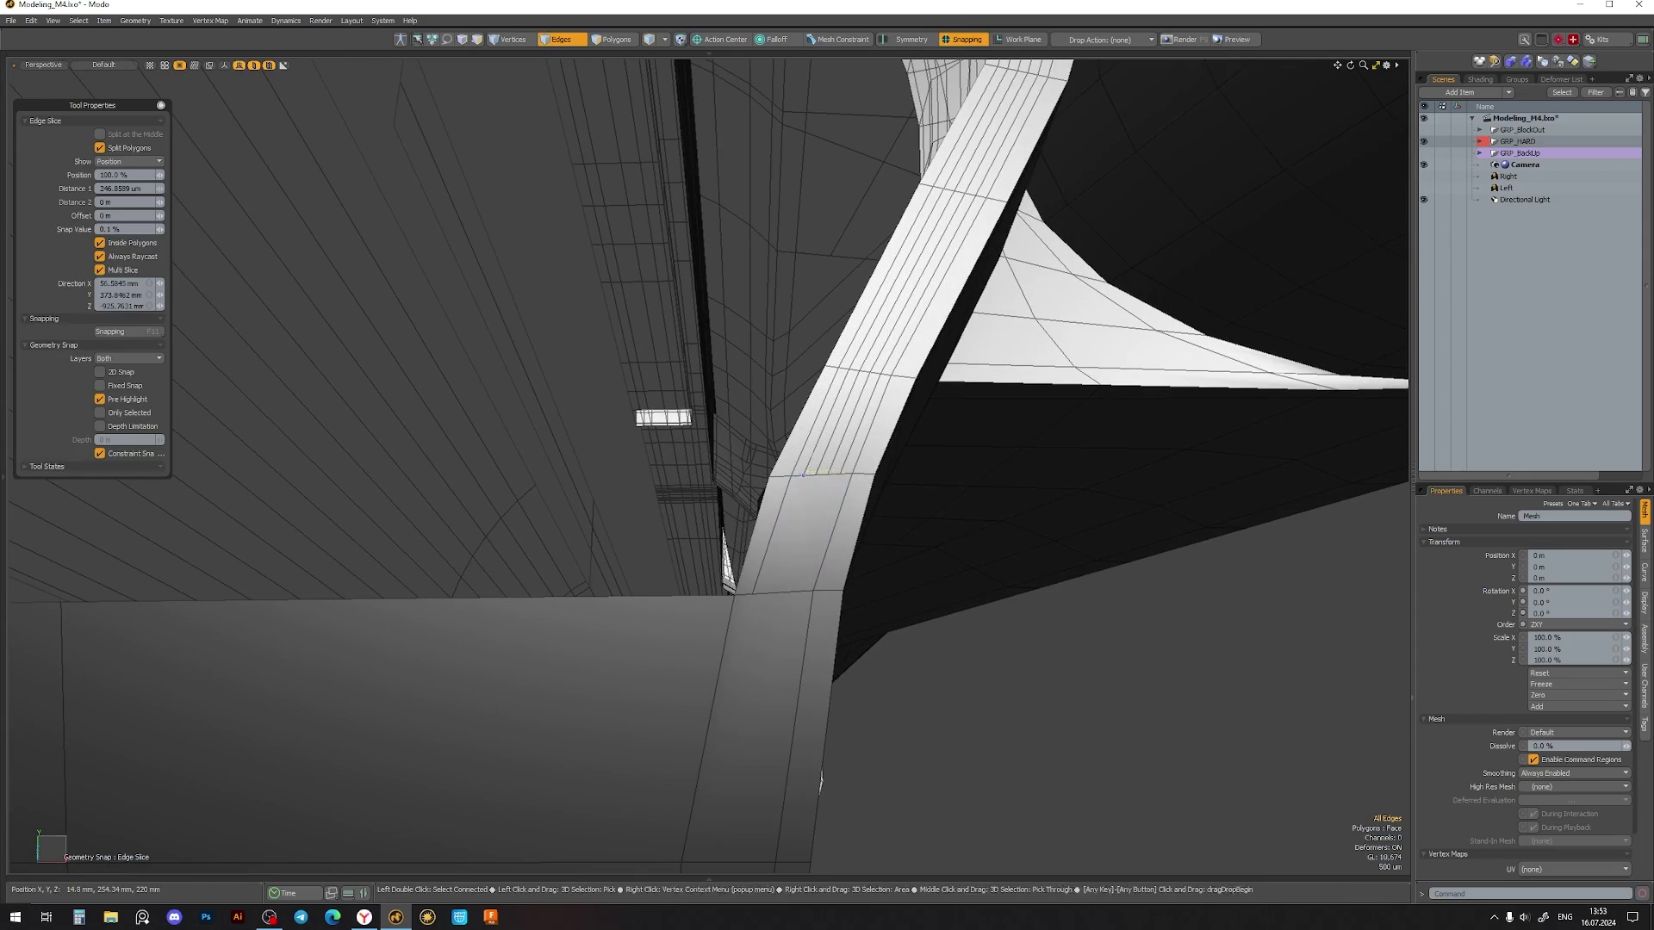
key("1")
left_click(799, 588)
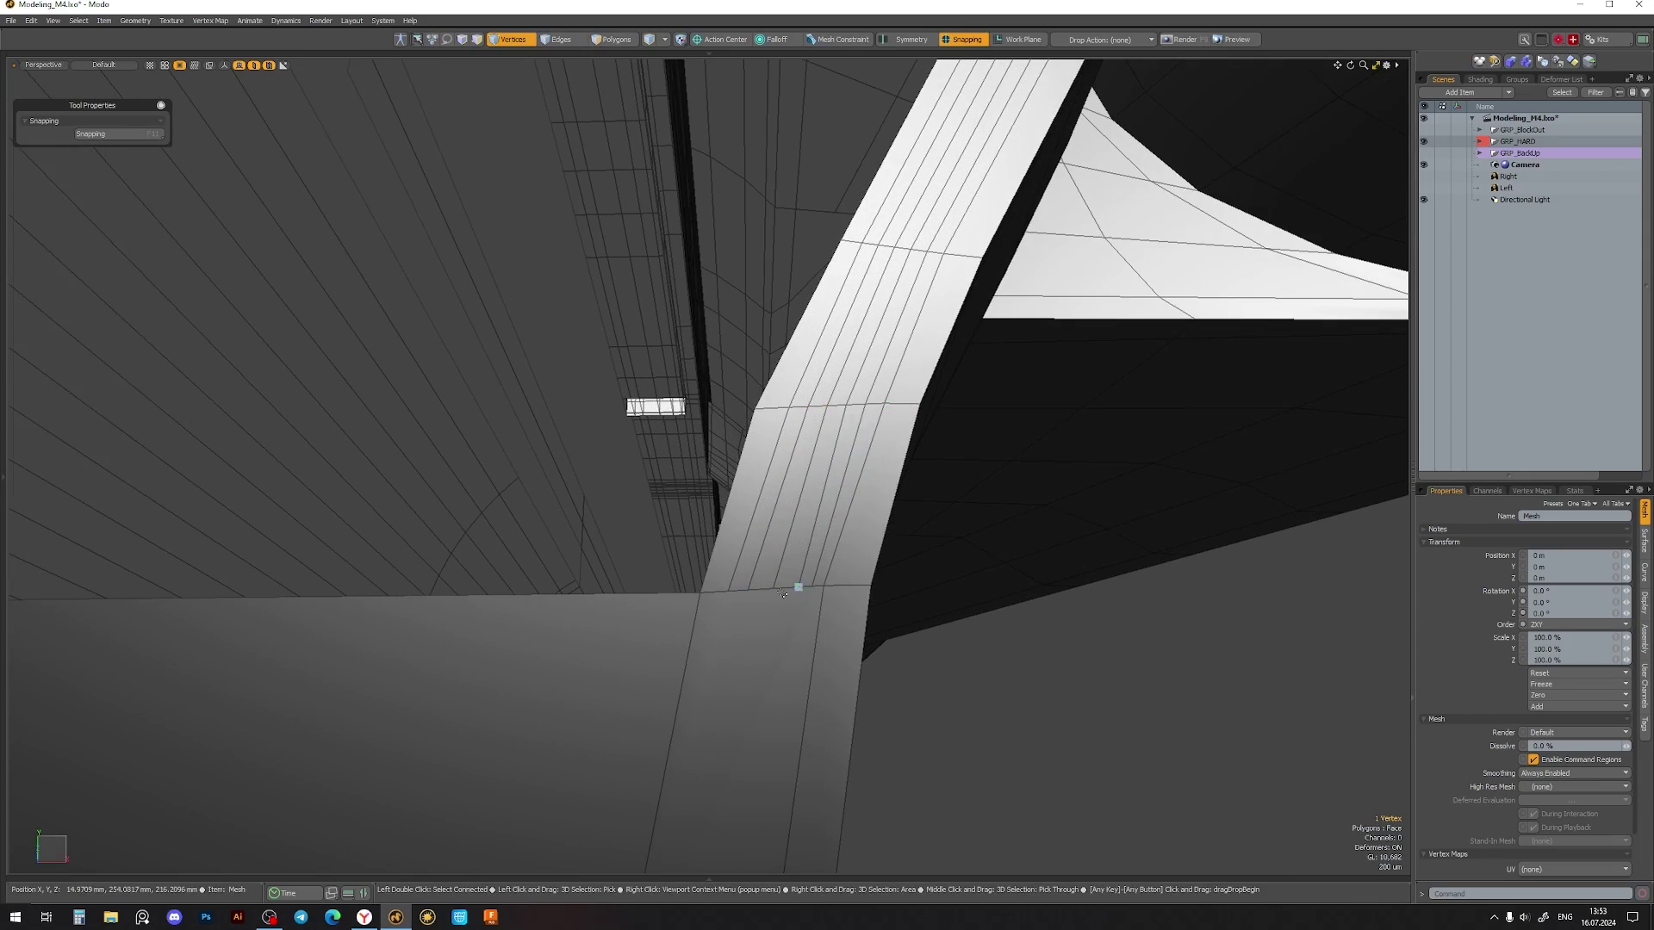
left_click_drag(959, 661, 879, 566, "alt")
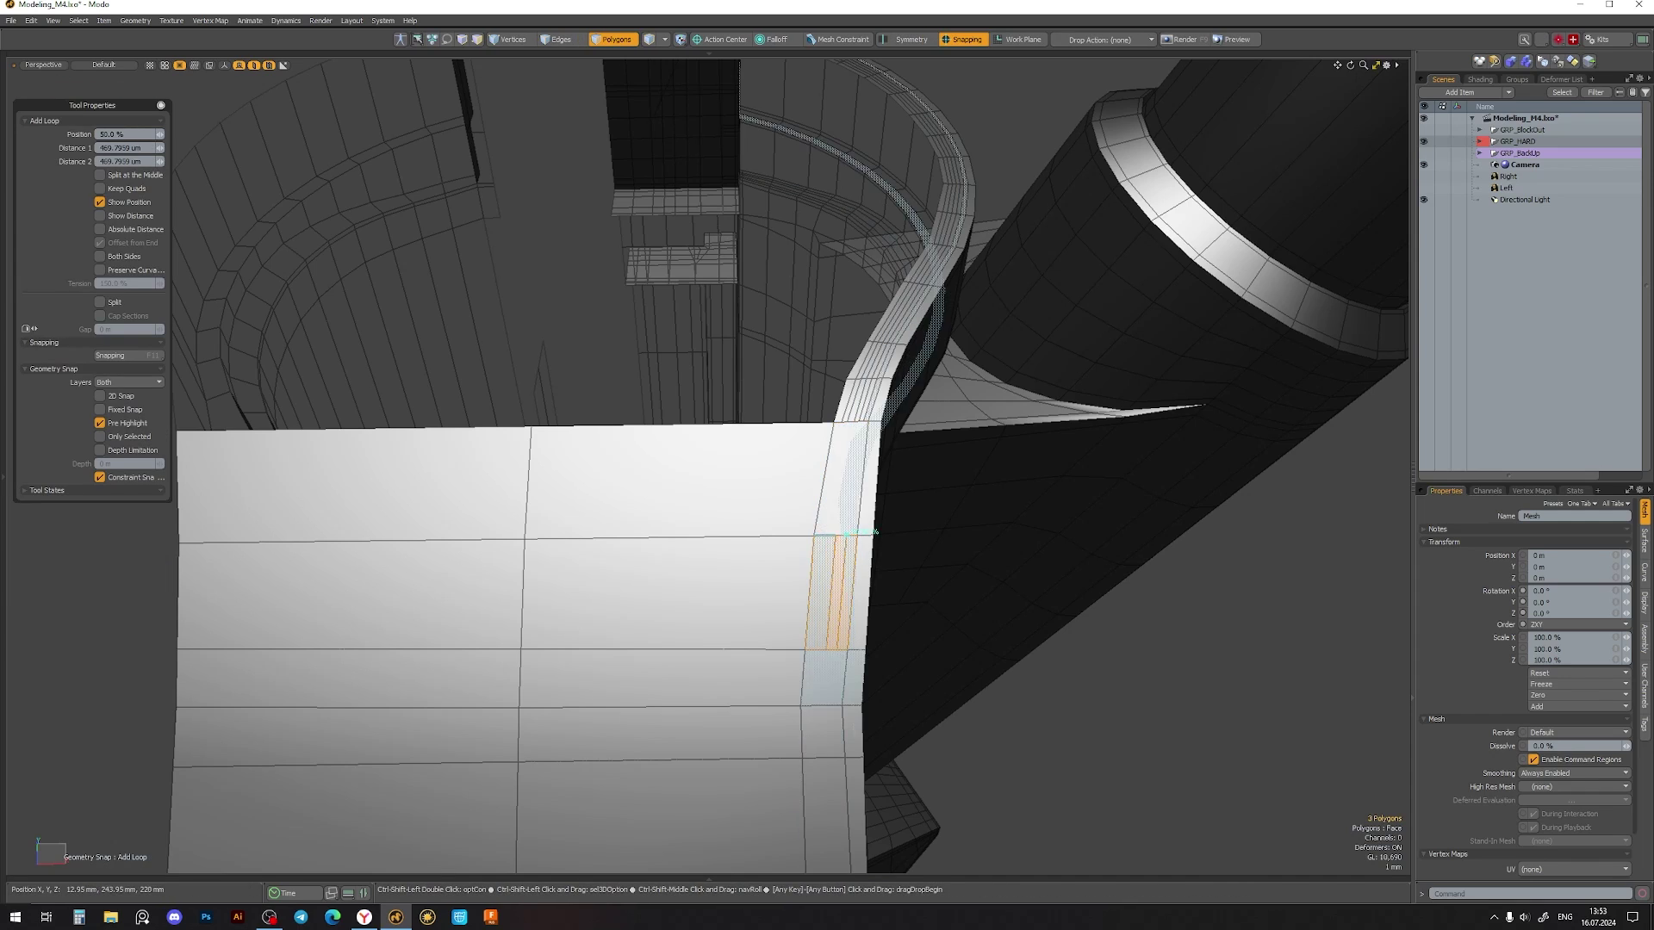
left_click(875, 532)
- Split the selected strip with further loops beside the strut corner
scroll(855, 424, "up", 2)
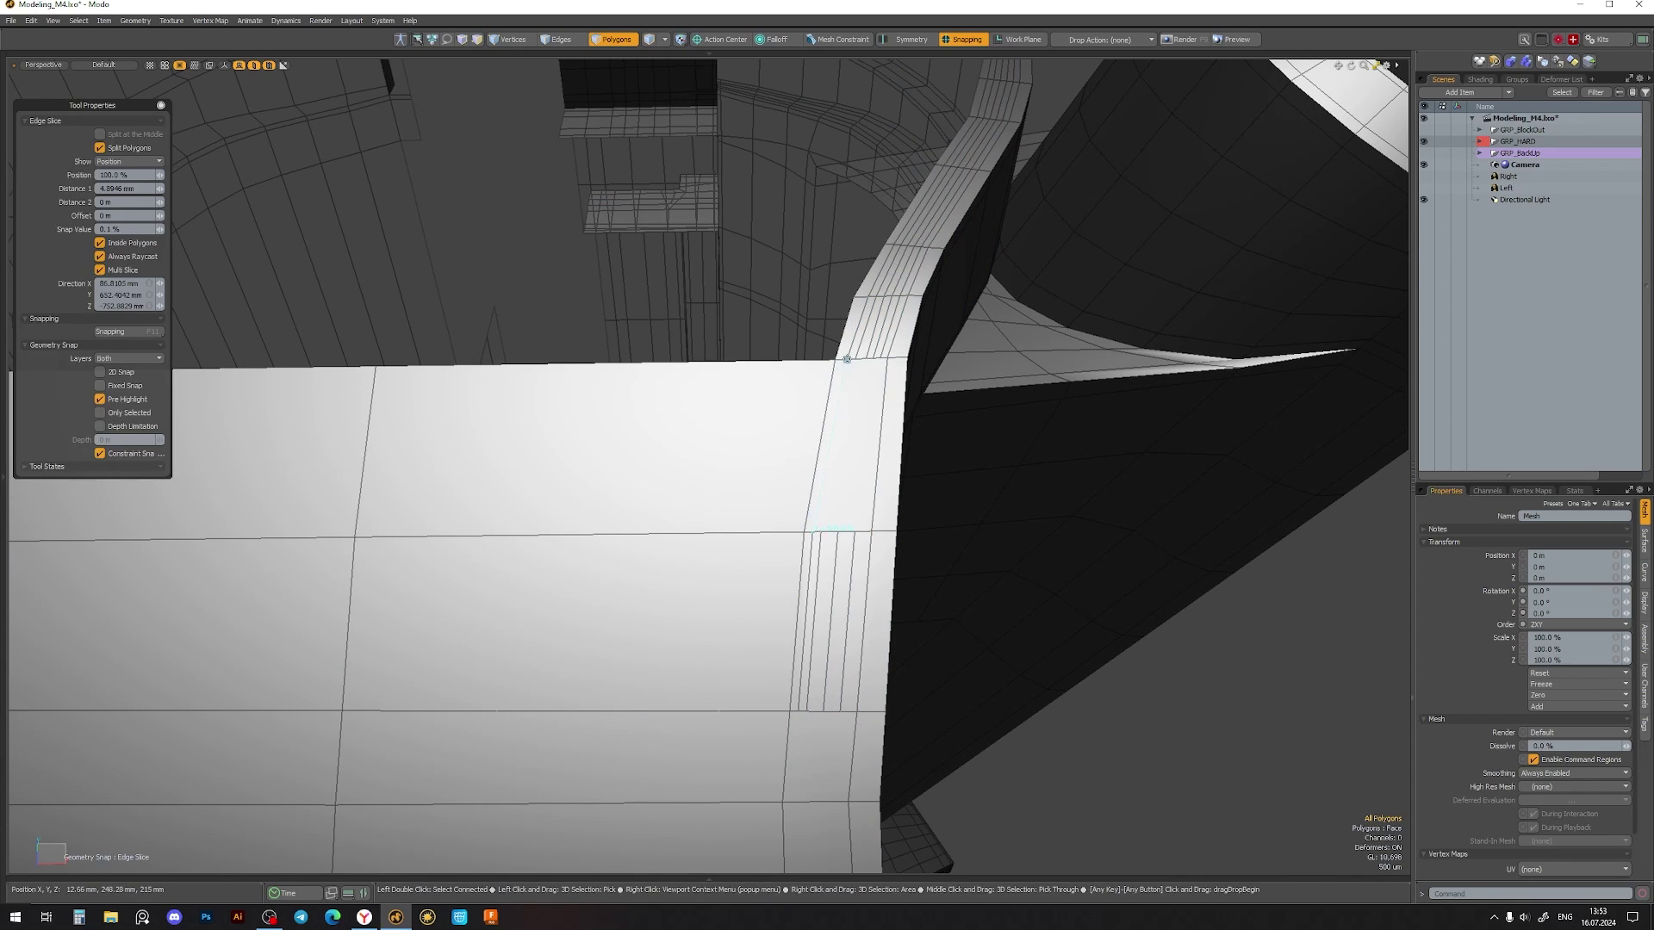
key("alt+c")
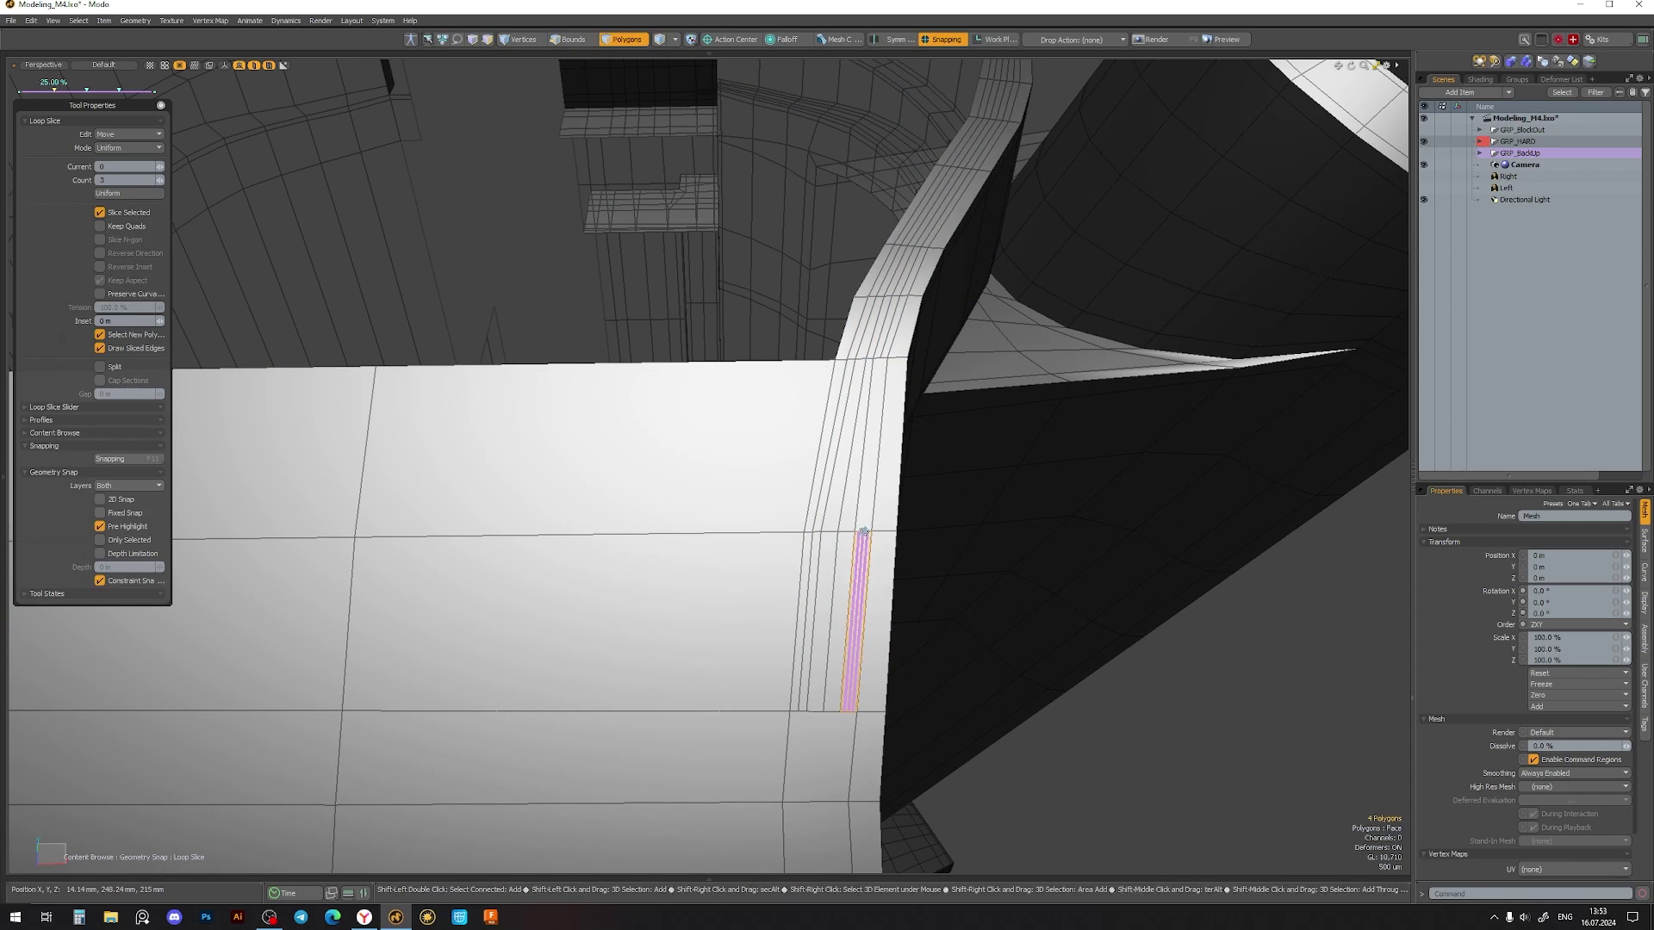
key("space")
left_click_drag(825, 727, 825, 520, "alt+shift")
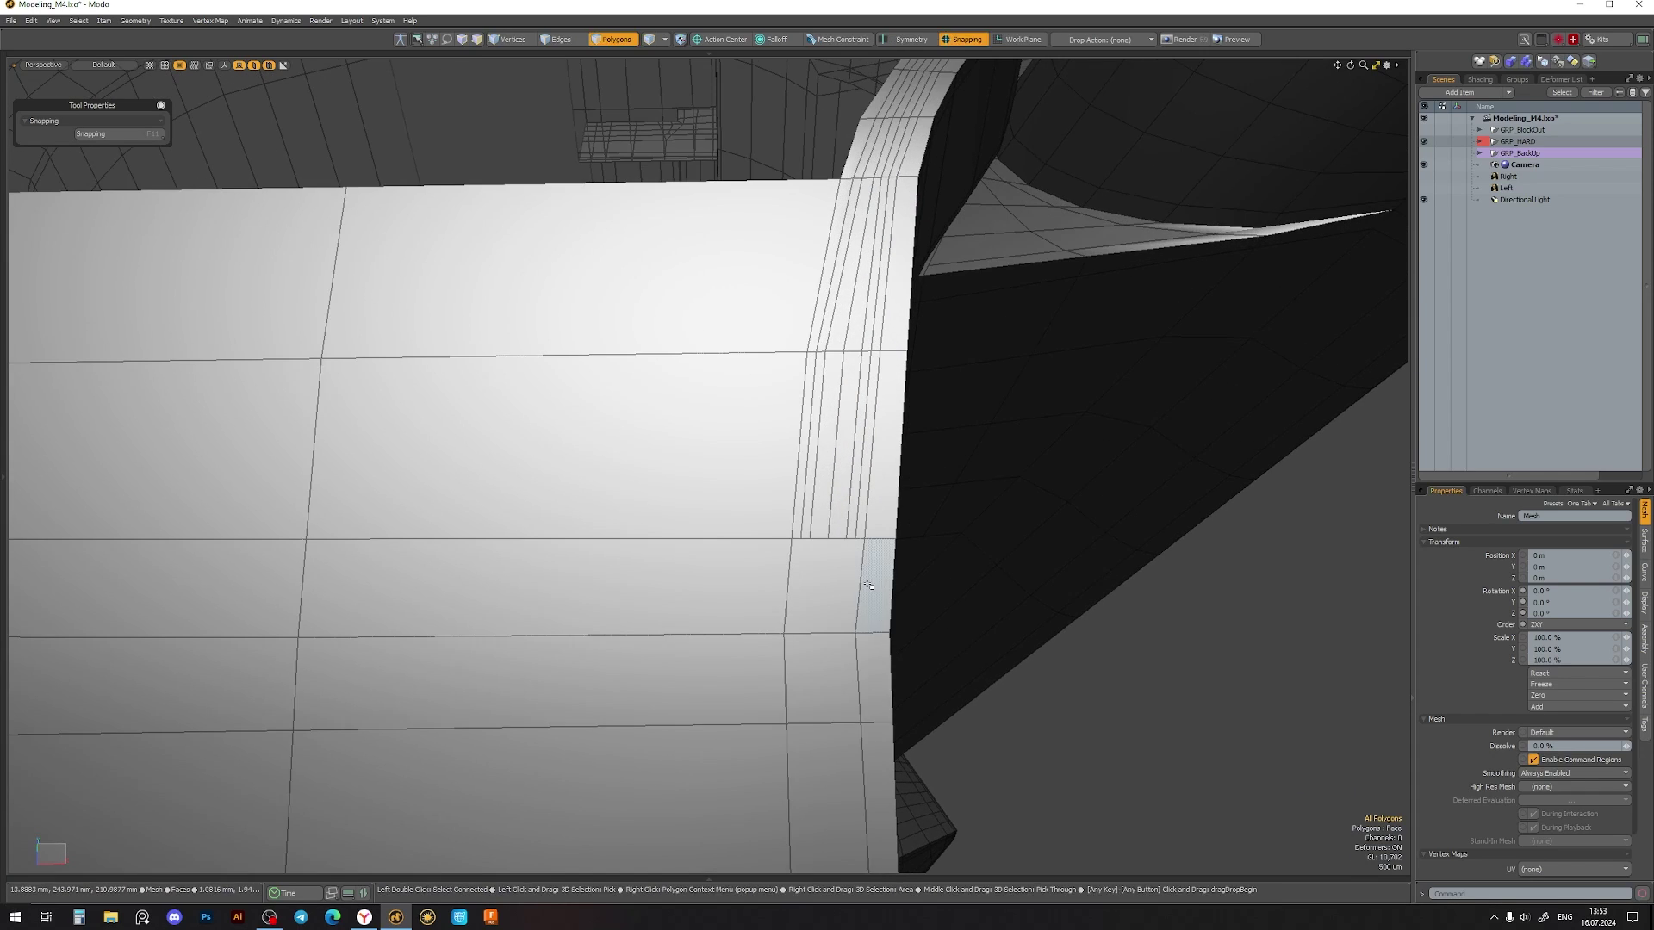
scroll(854, 512, "up", 2)
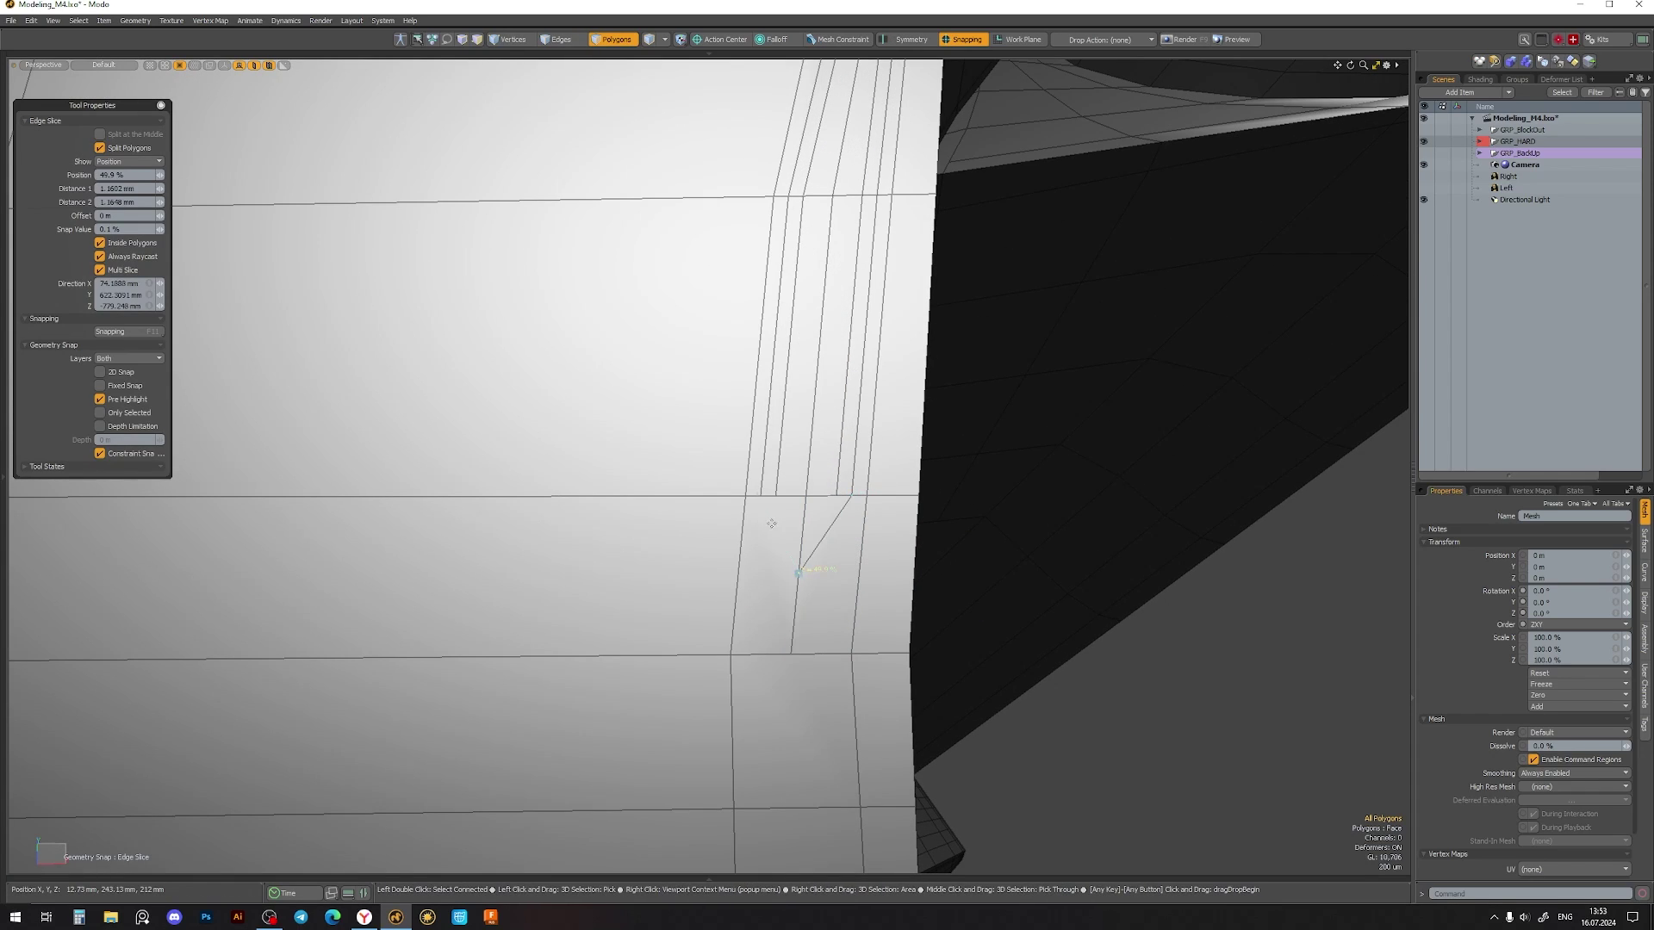
- Cut and slide an edge at the grip panel corner, then check the subdivided preview
key("space")
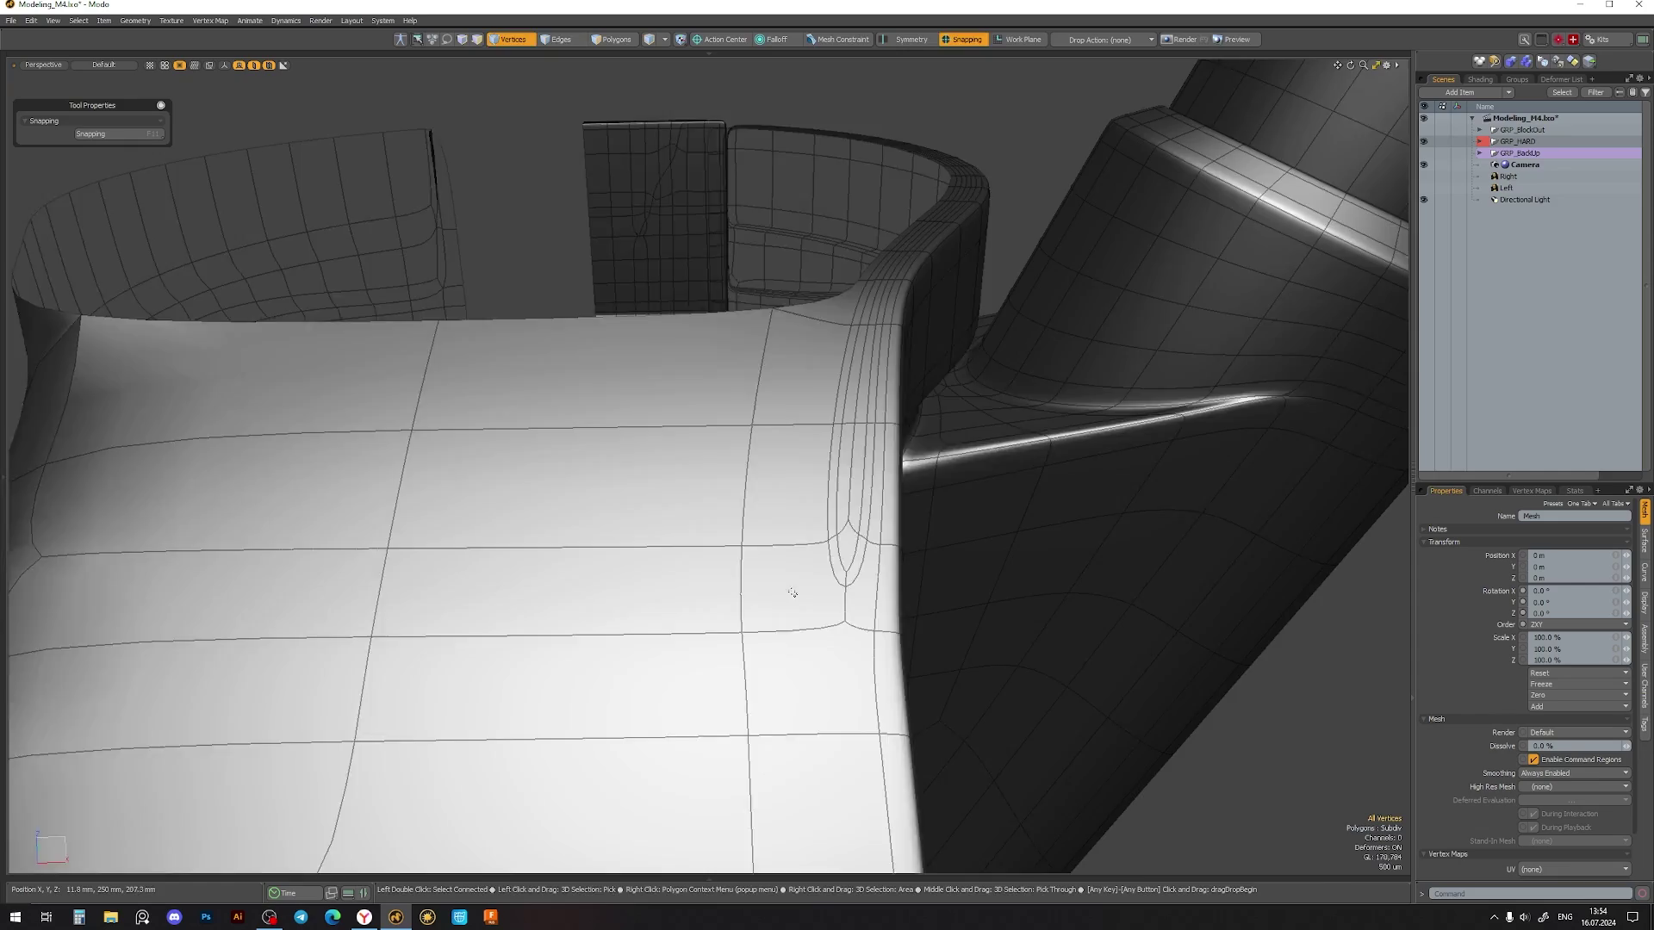
scroll(573, 570, "down", 3)
key("alt+c")
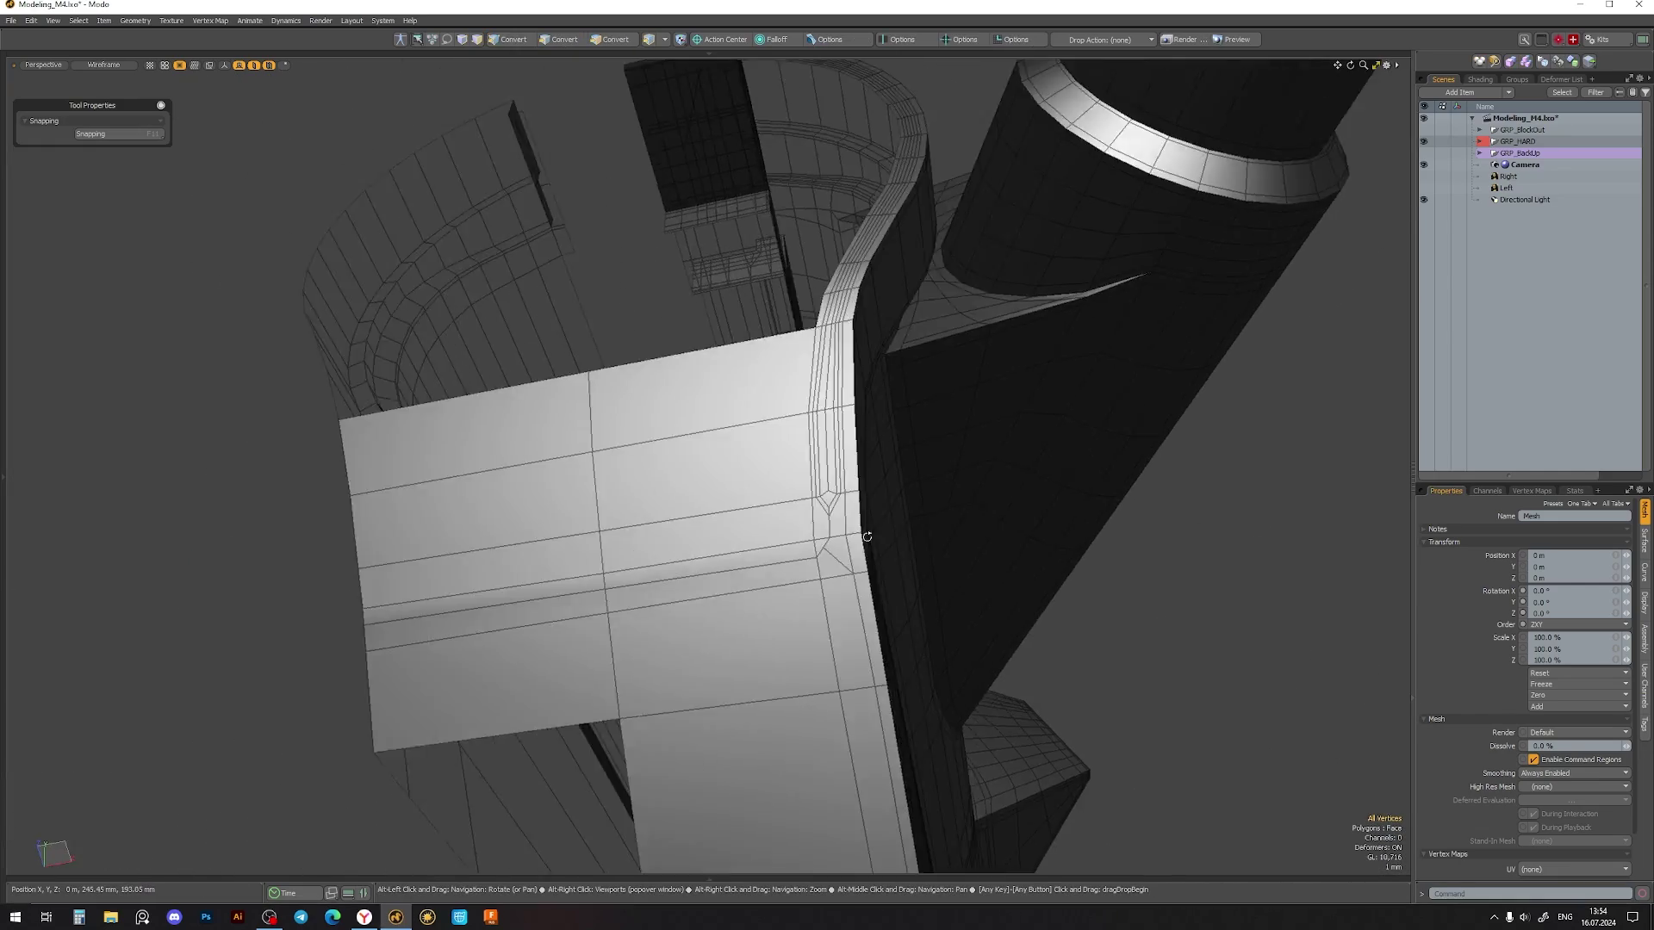
scroll(813, 575, "up", 3)
left_click(807, 562)
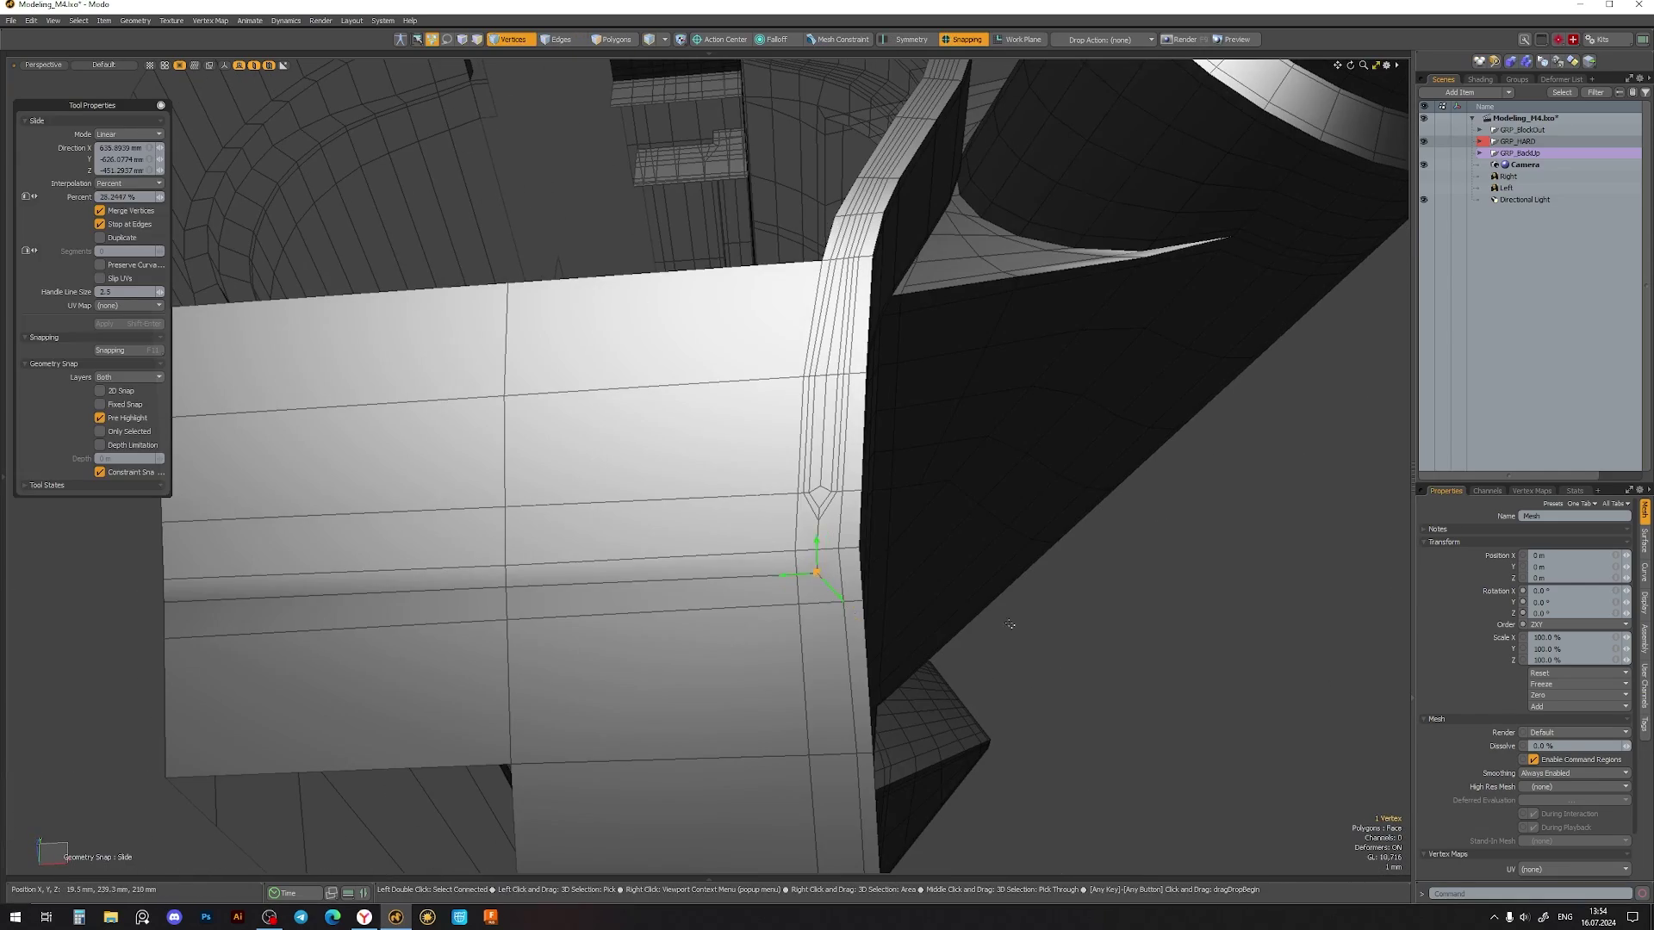
key("space")
mouse_move(1009, 624)
left_mouse_down("alt")
mouse_move(869, 586)
mouse_move(771, 537)
left_mouse_up("alt")
key("Tab")
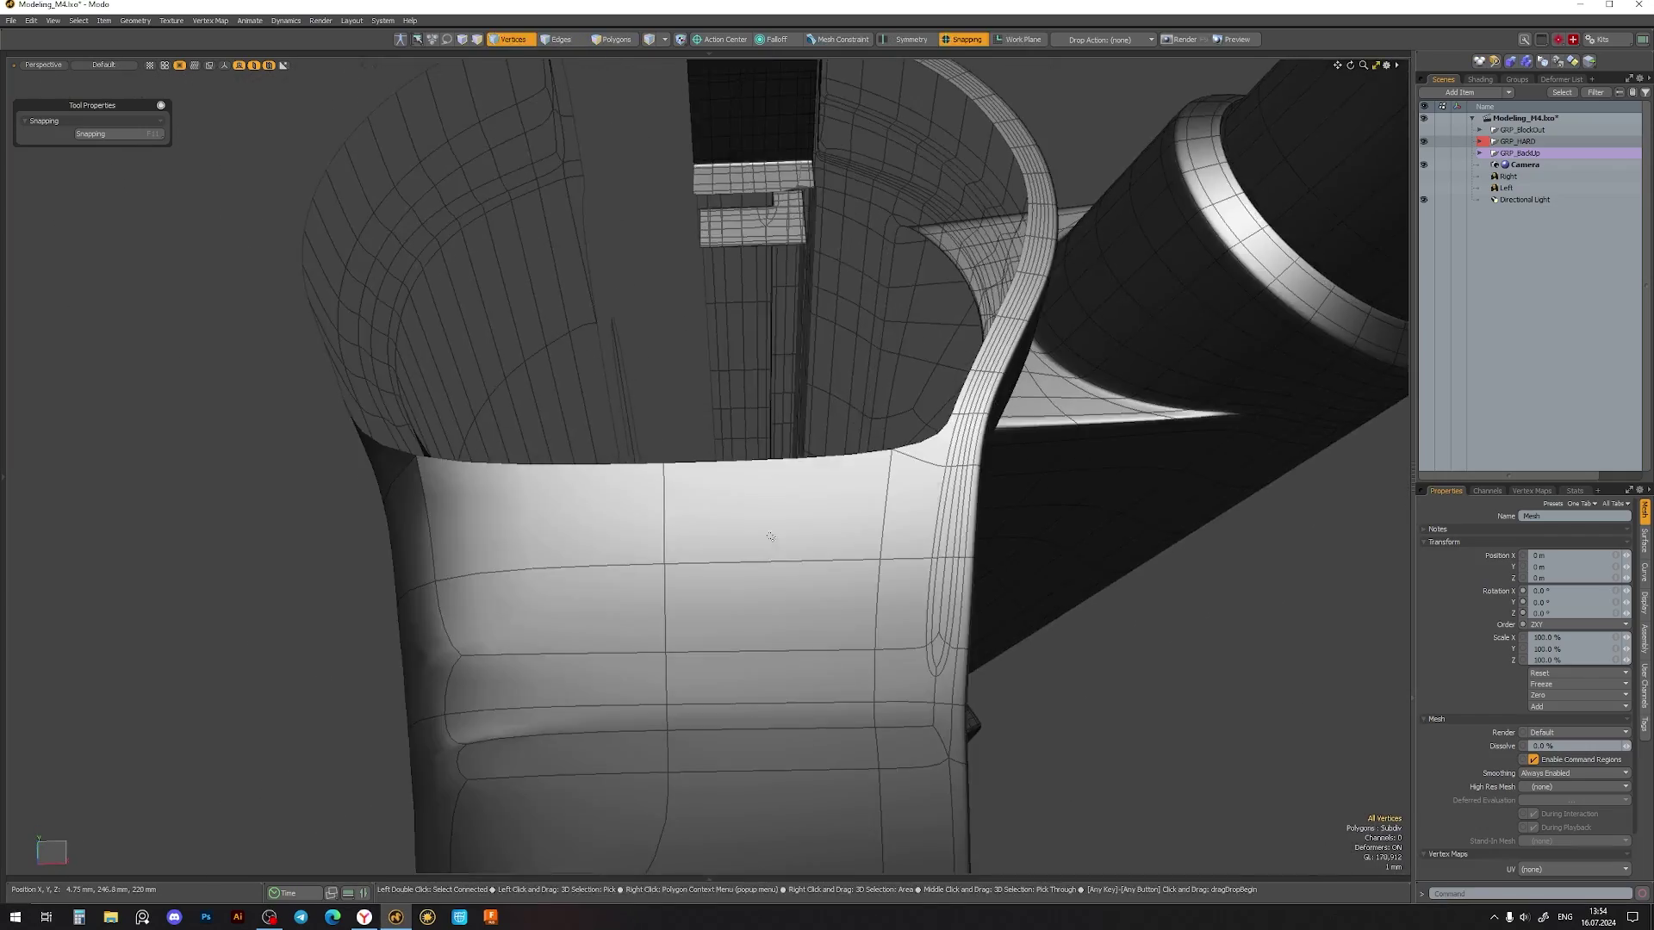
key("Tab")
- Add an edge loop and a loop slice through the panel strip faces
key("3")
mouse_move(771, 537)
left_mouse_down("alt")
mouse_move(721, 625)
mouse_move(903, 656)
mouse_move(705, 643)
left_mouse_up("alt")
key("alt+l")
left_click(903, 656)
key("space")
left_click(744, 525, "shift")
key("alt+c")
mouse_move(744, 525)
left_mouse_down("alt")
mouse_move(678, 272)
mouse_move(534, 543)
mouse_move(706, 523)
left_mouse_up("alt")
key("space")
- Select faces along the bar, then pick the edge at the panel corner
left_click(534, 542)
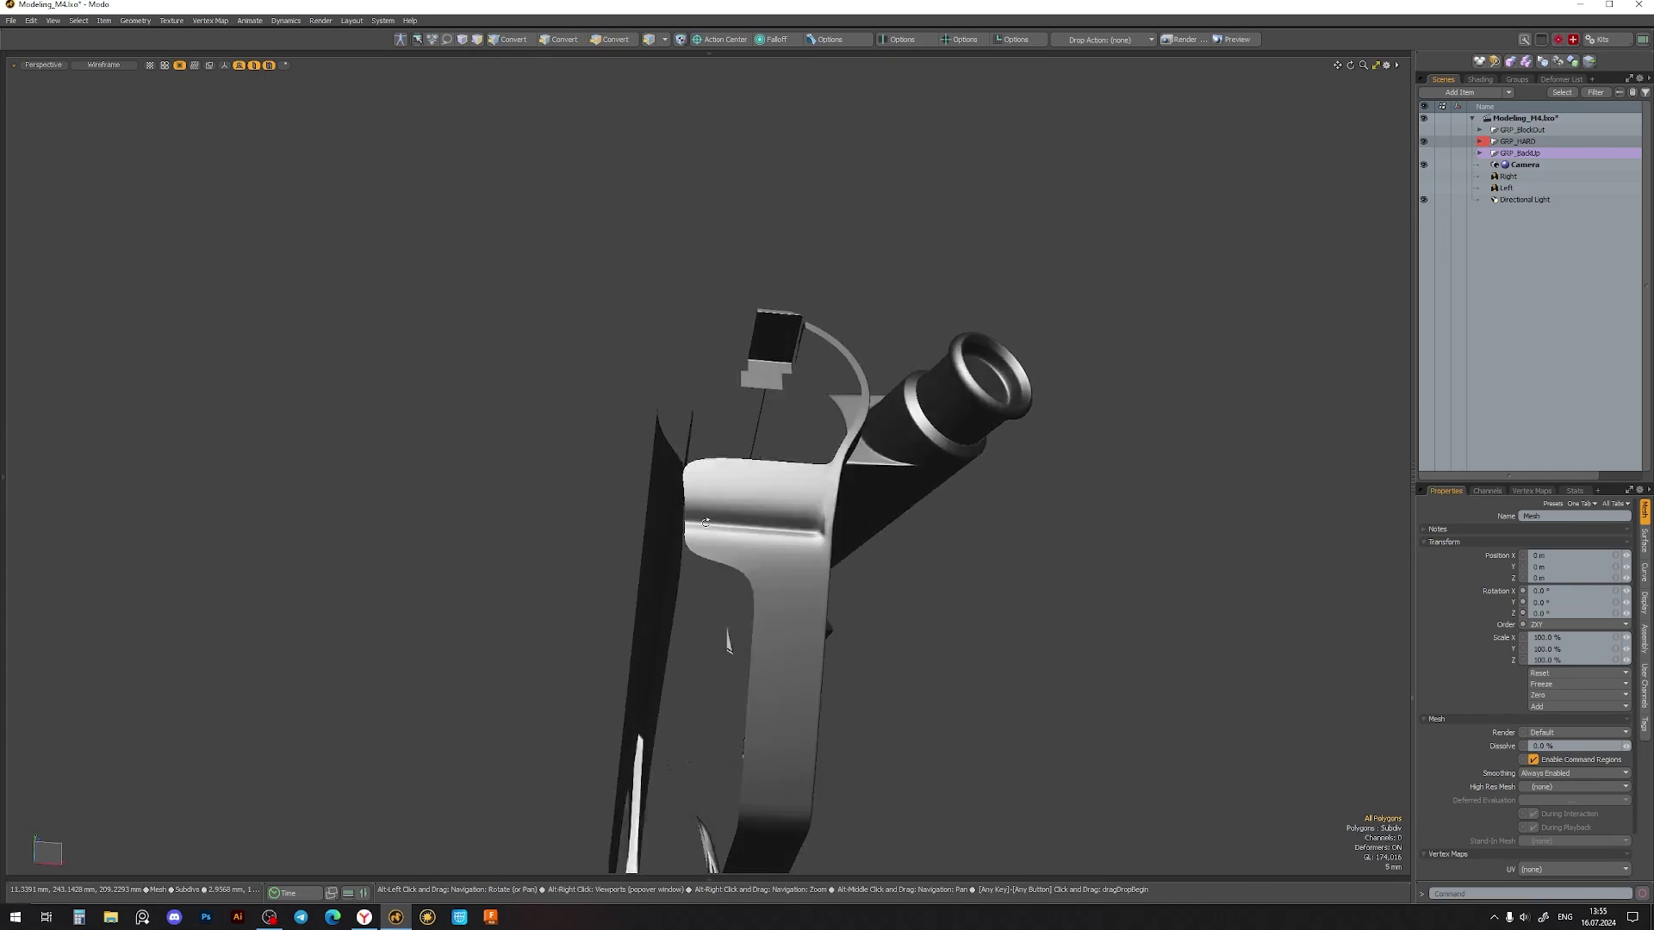
left_click(766, 517)
left_click_drag(551, 595, 1030, 646, "alt")
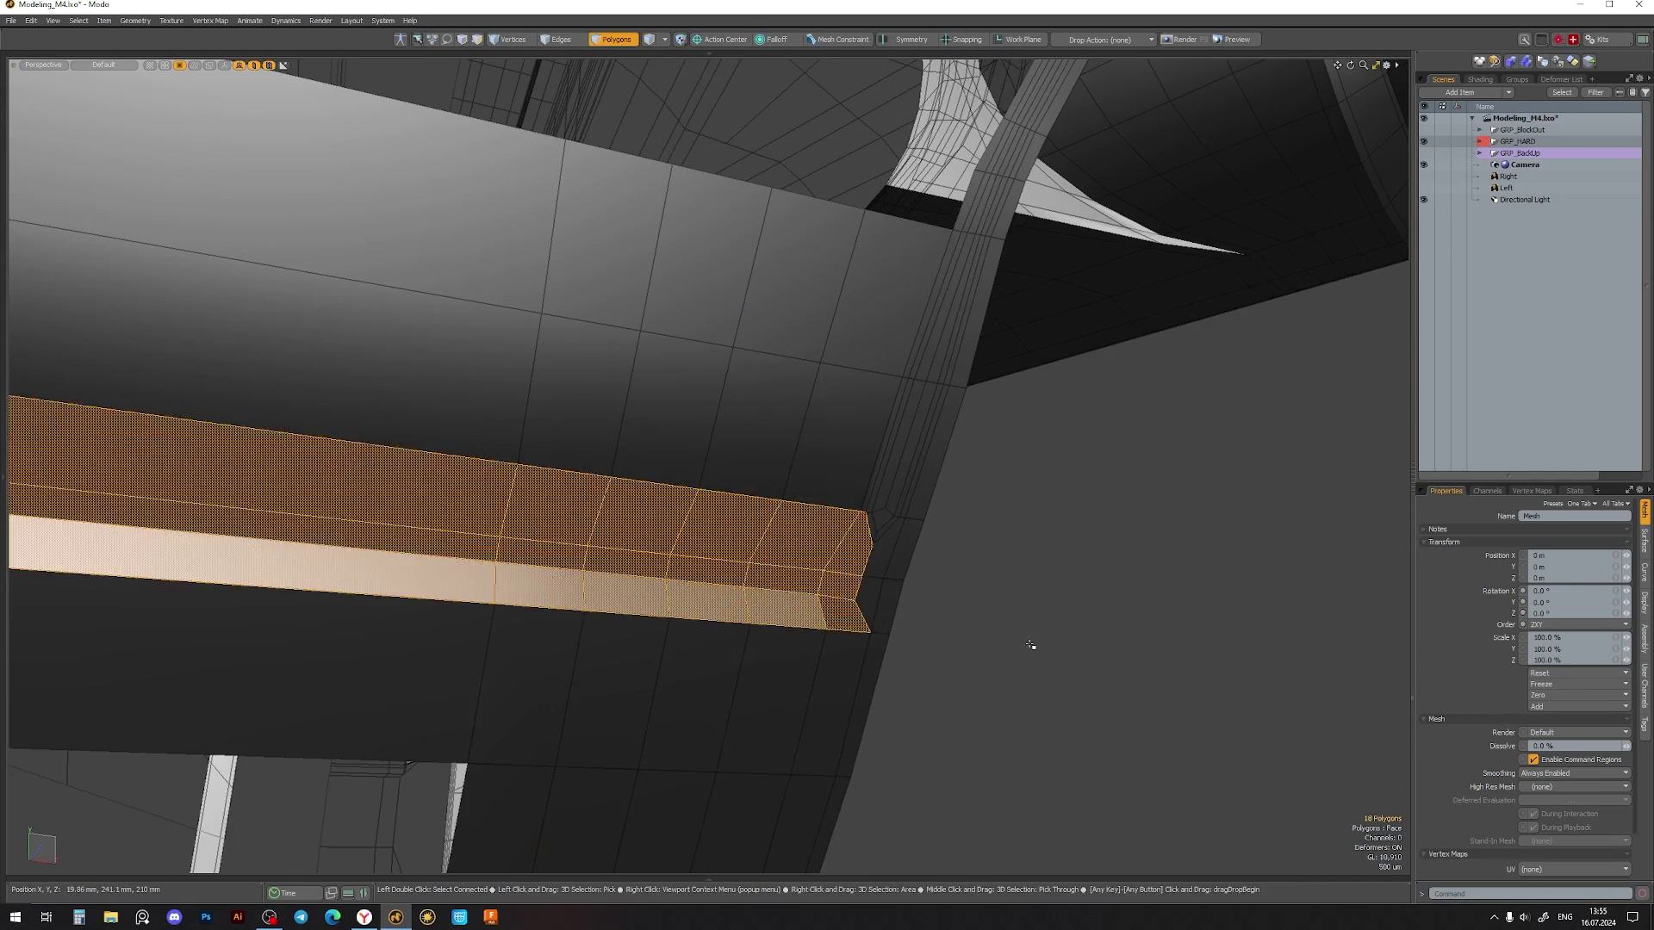
left_click(1030, 646)
mouse_move(809, 628)
left_mouse_down("alt")
mouse_move(879, 630)
mouse_move(860, 653)
mouse_move(905, 603)
left_mouse_up("alt")
left_click(903, 603)
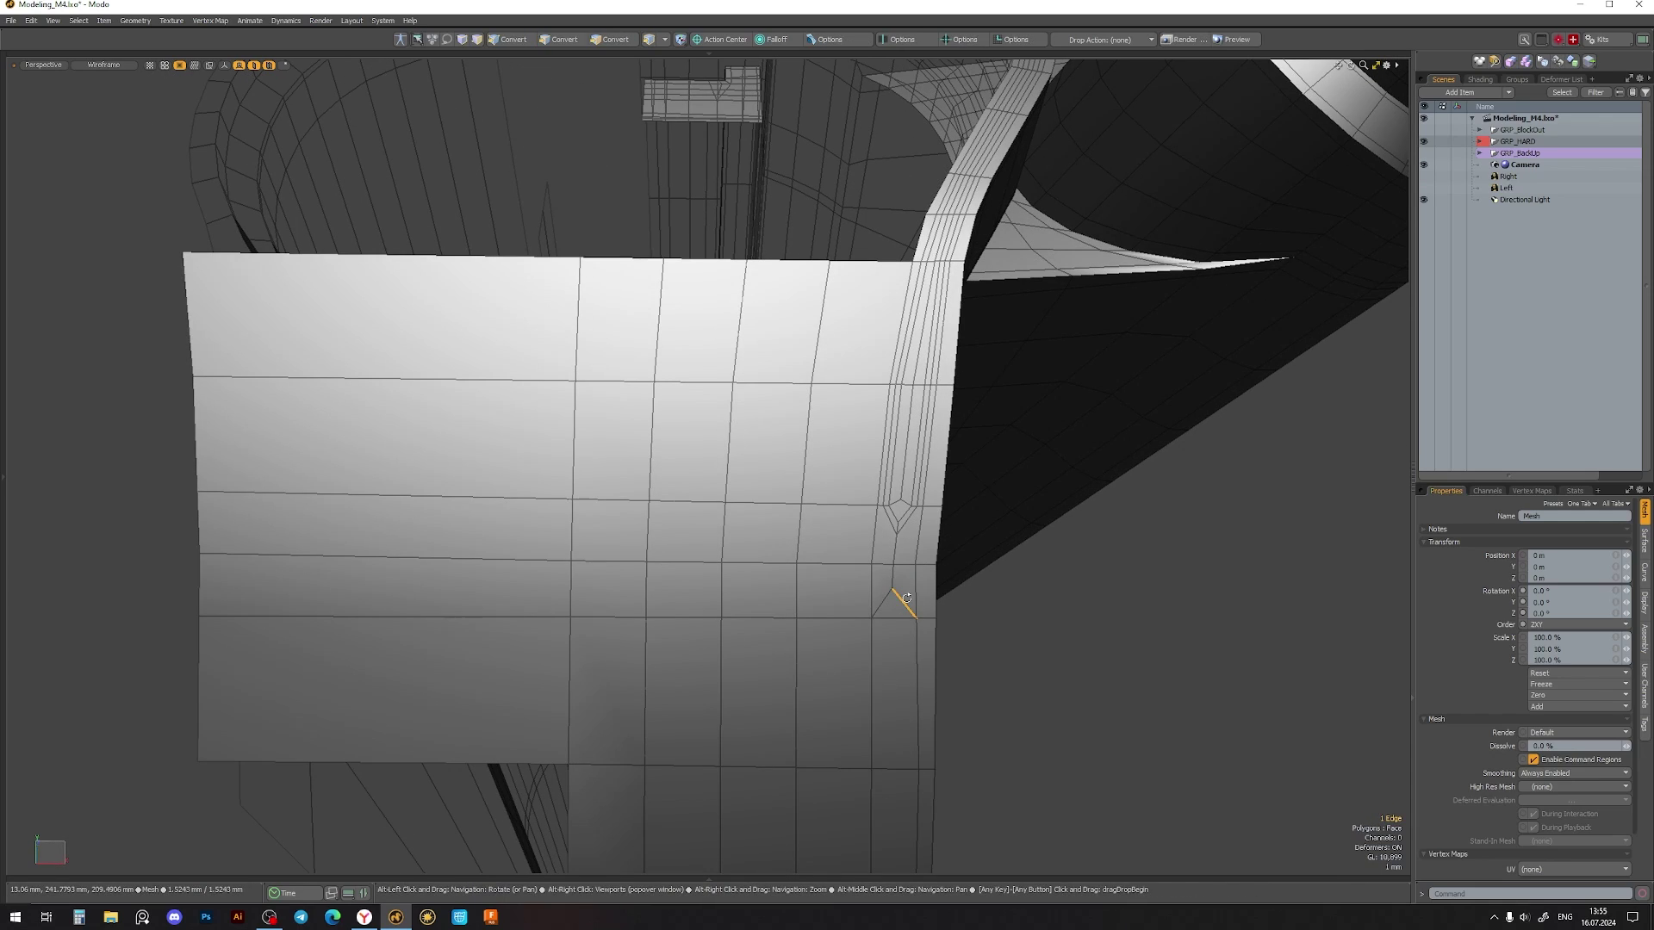
scroll(912, 562, "up", 3)
- Cut a new corner edge, inspect the smoothed corner, and select the connected face strip
key("alt+c")
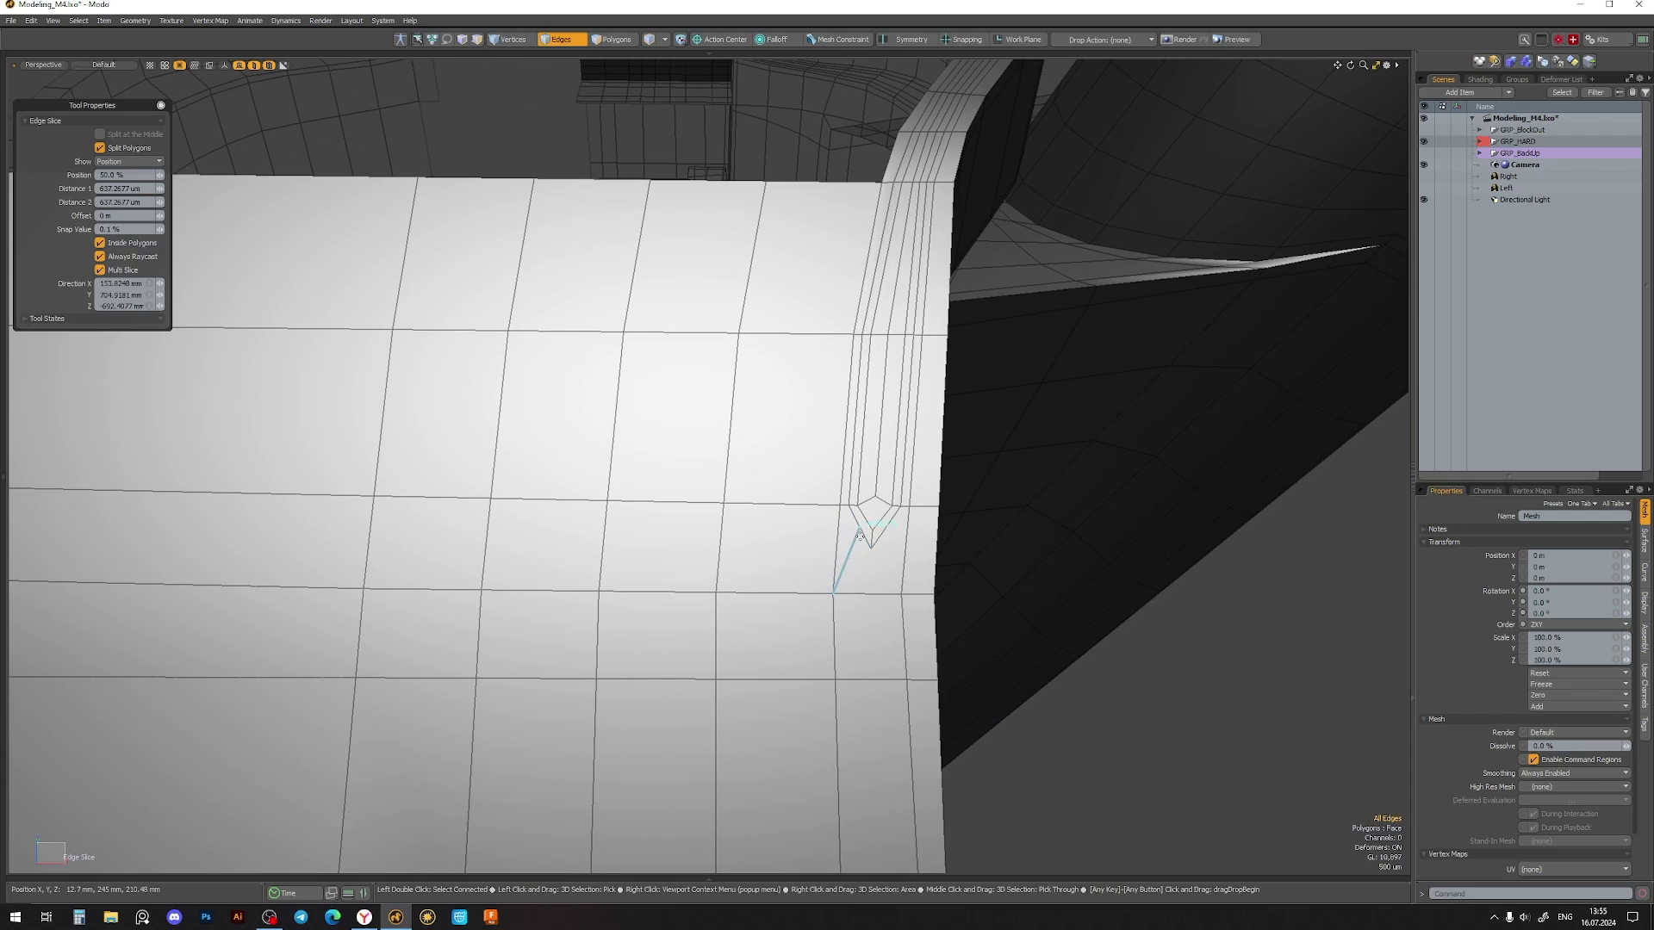
key("3")
left_click_drag(911, 591, 868, 528, "alt")
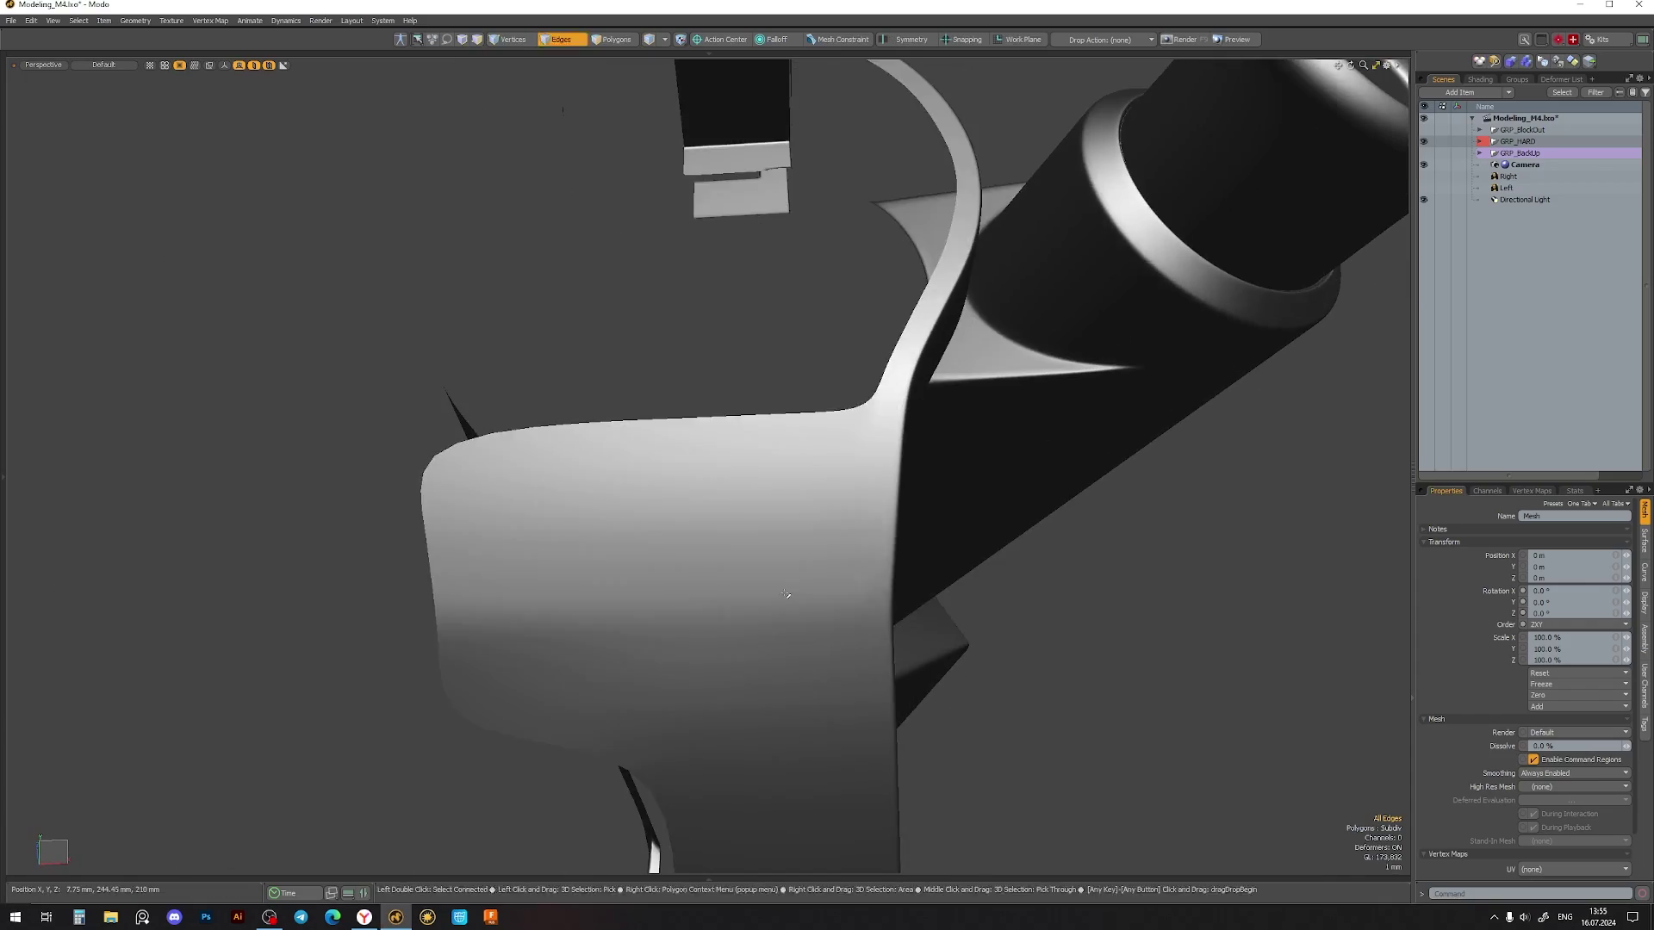
left_click(868, 527)
key("Tab")
scroll(875, 562, "down", 5)
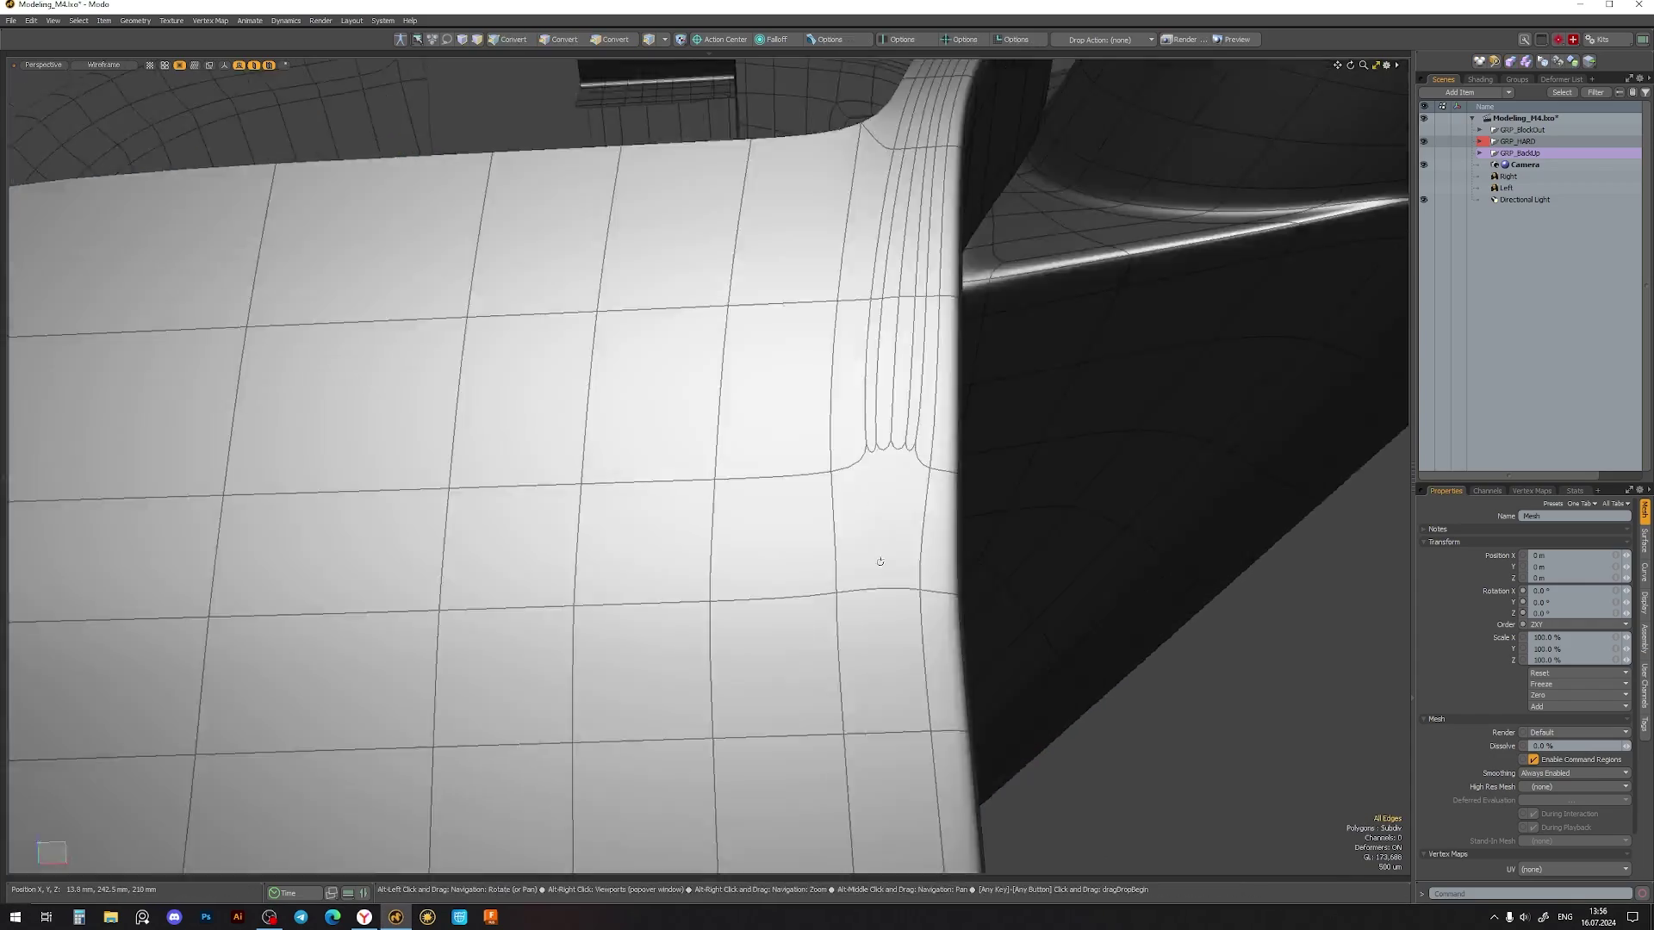
mouse_move(875, 562)
left_mouse_down("alt")
mouse_move(863, 572)
mouse_move(729, 296)
mouse_move(840, 508)
mouse_move(974, 529)
mouse_move(776, 431)
mouse_move(635, 580)
left_mouse_up("alt")
key("Tab")
double_click(840, 508)
scroll(775, 431, "up", 5)
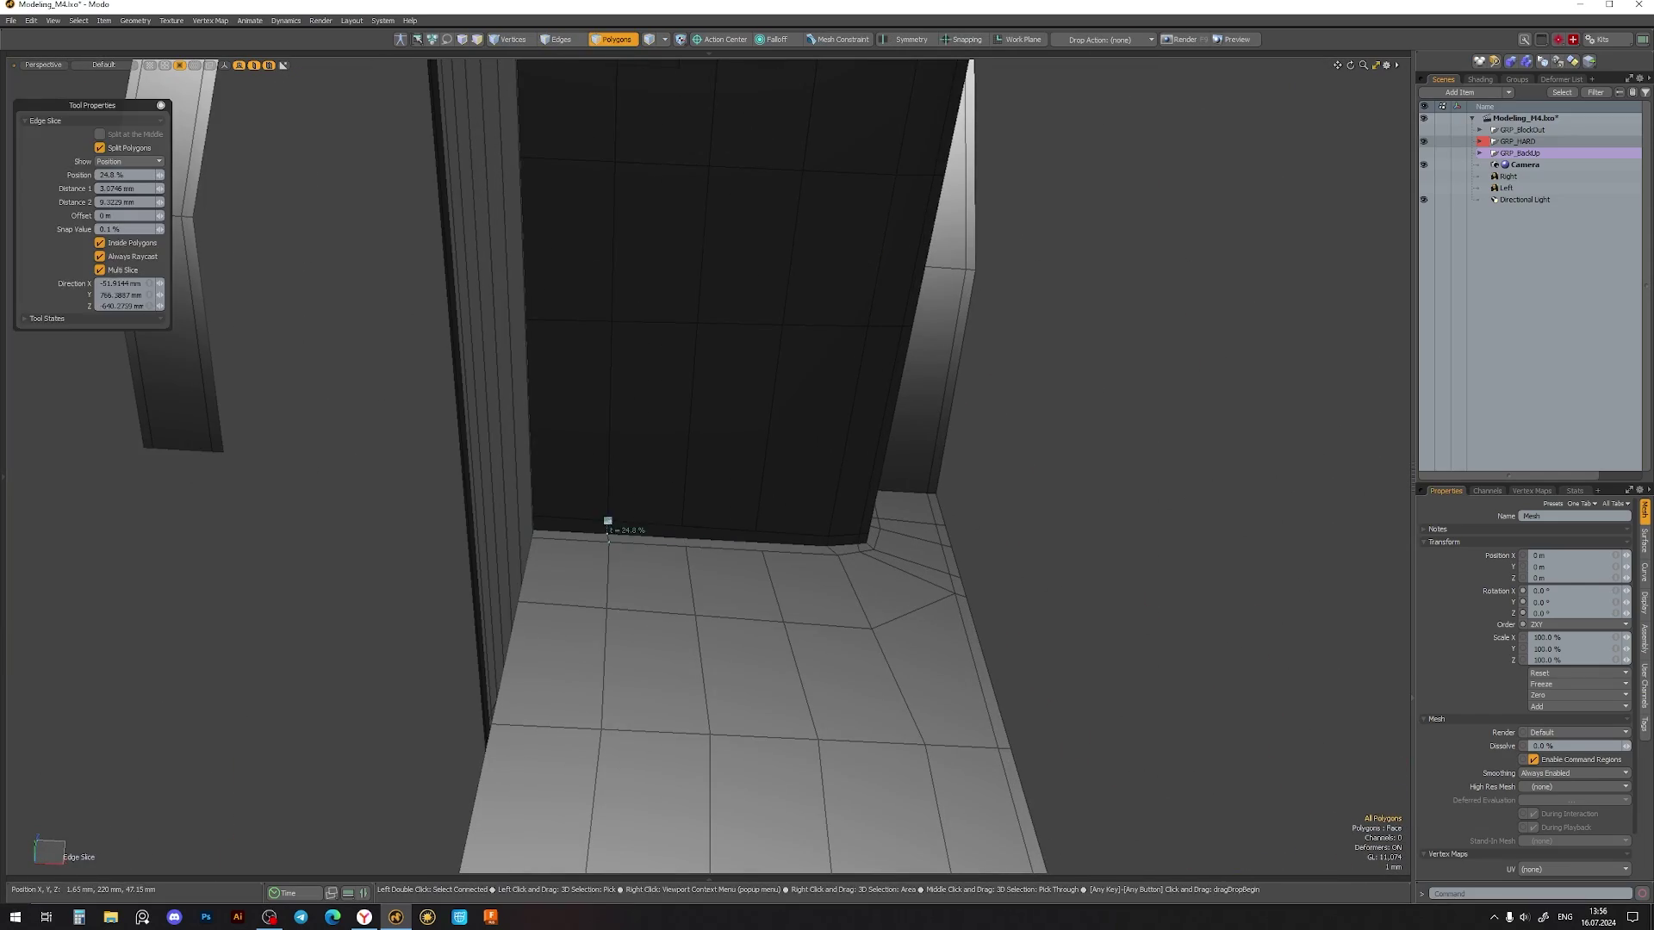
- Finish the edge slice and check the smoothed receiver side
key("space")
key("Tab")
scroll(759, 541, "down", 5)
left_click_drag(831, 521, 808, 402, "alt")
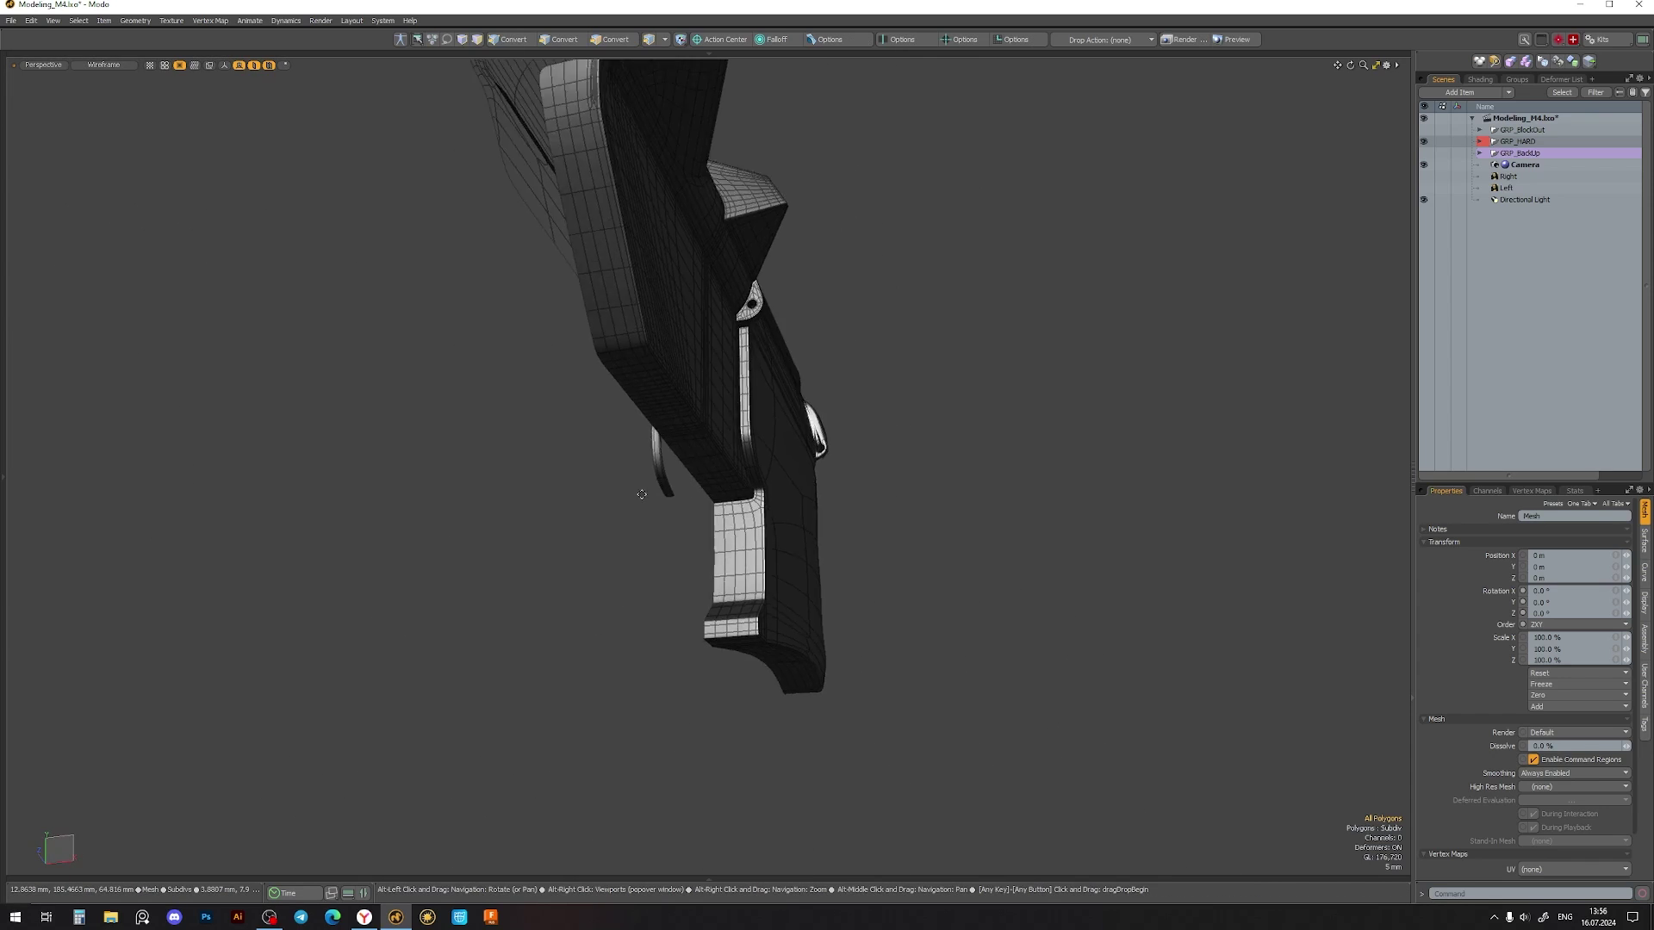
key("Tab")
key("3")
scroll(808, 402, "up", 3)
scroll(775, 404, "up", 3)
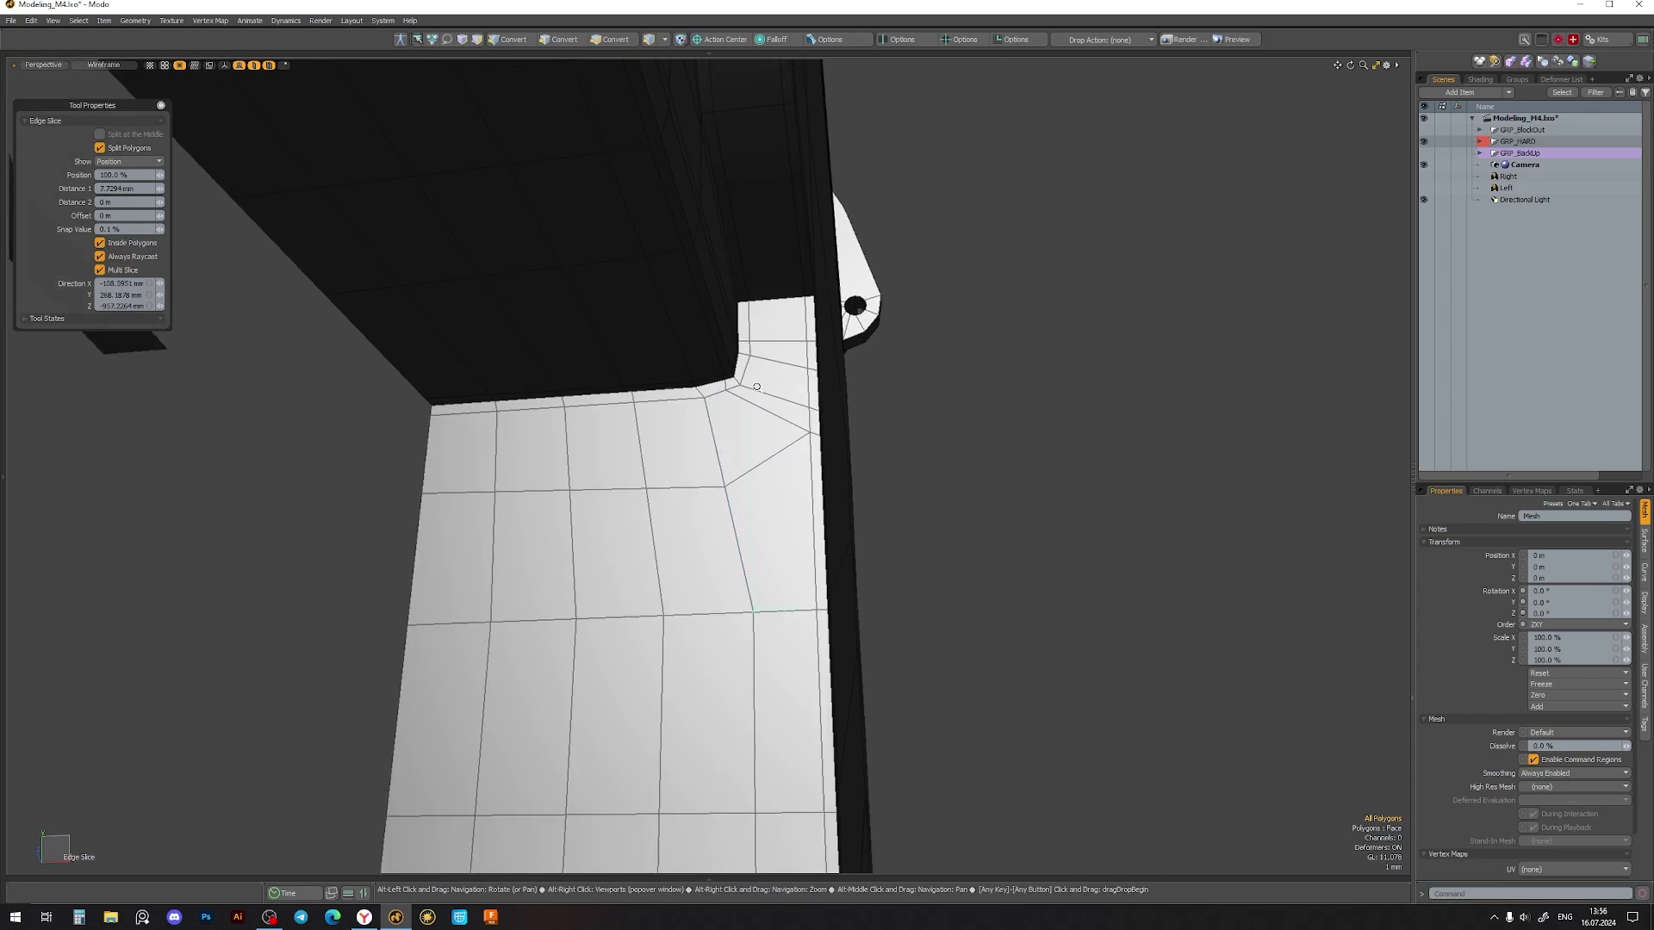
left_click_drag(835, 475, 731, 465, "alt")
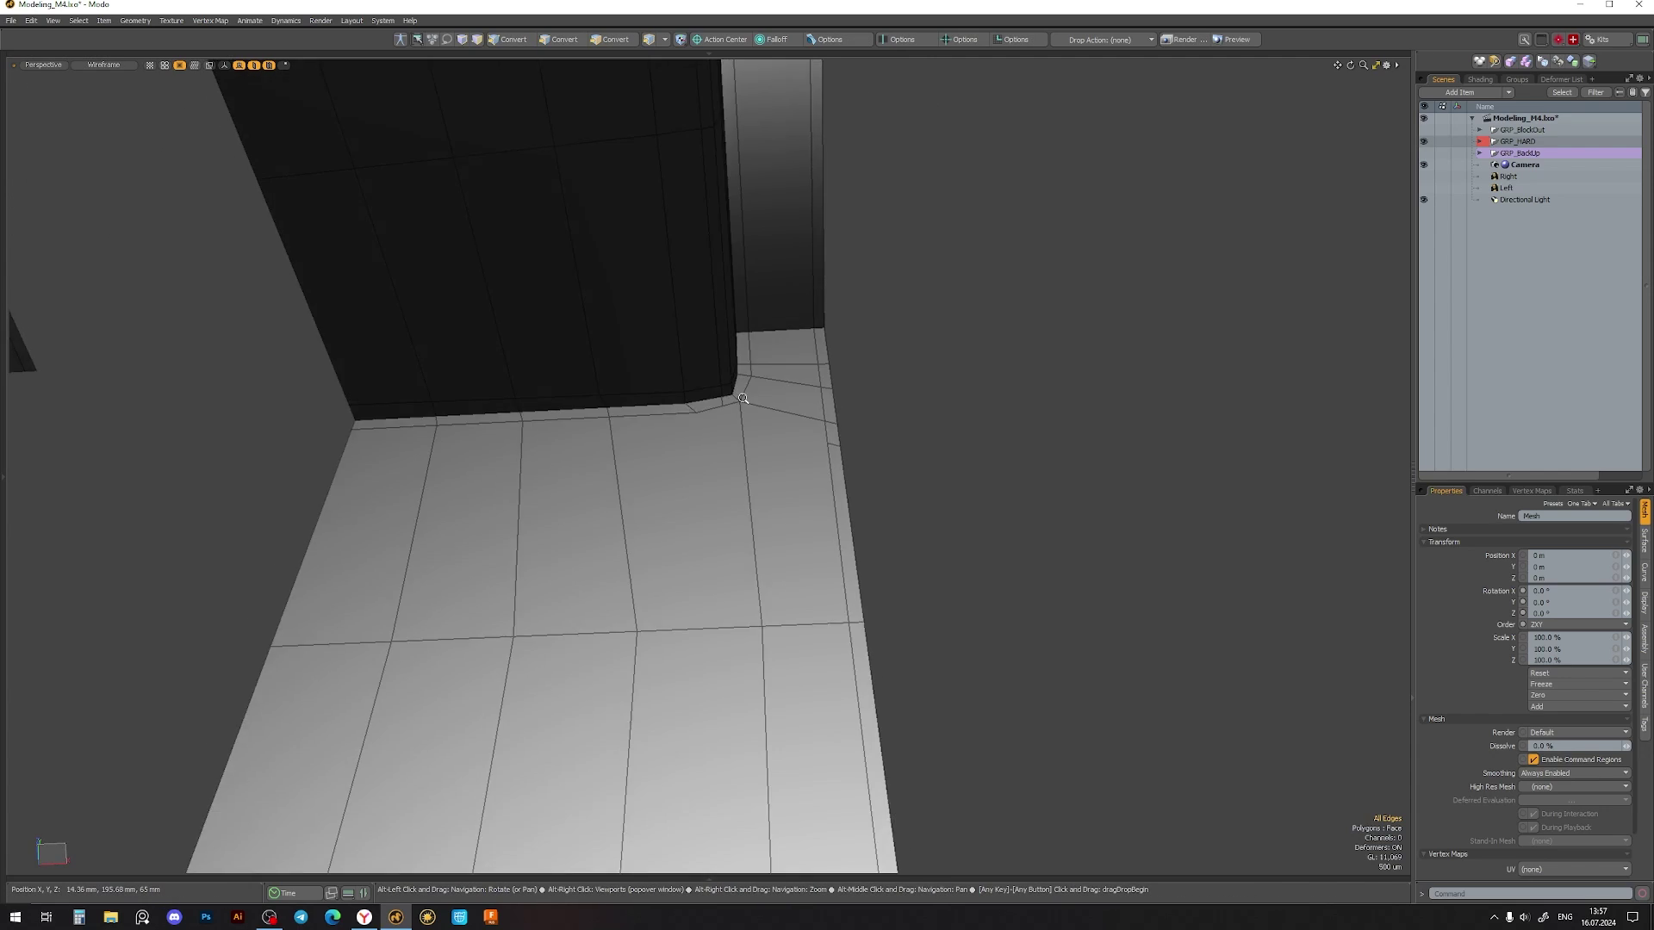
- Slice two support edges across the underside inner corner faces and preview the smoothing
key("alt+c")
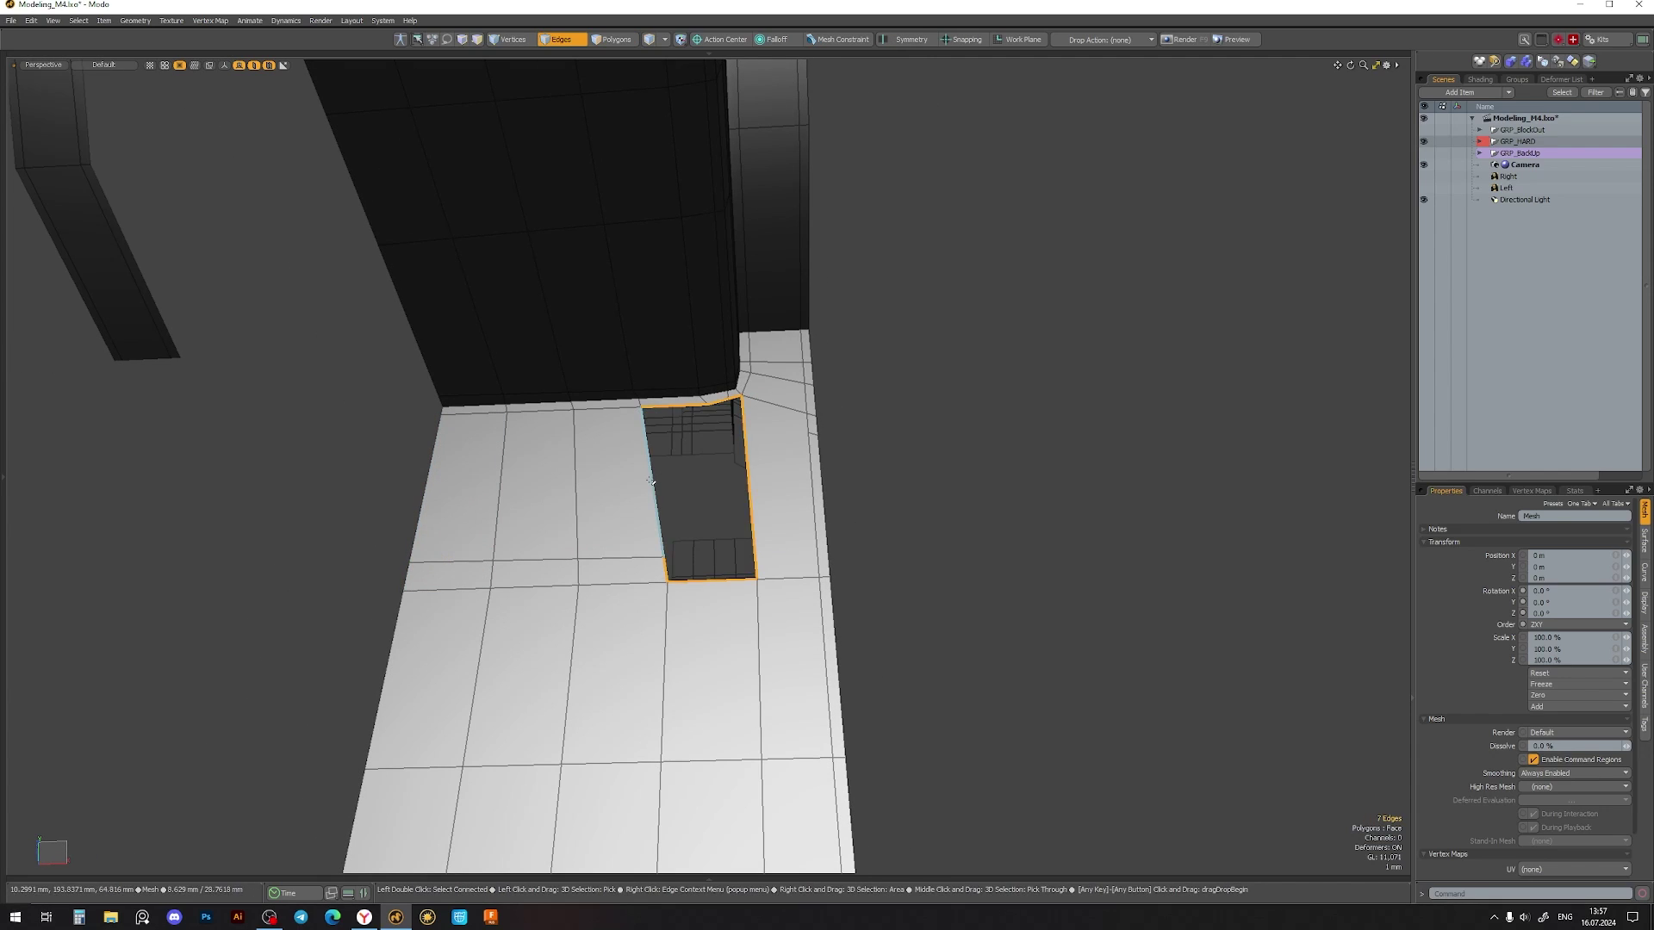
left_click_drag(760, 584, 771, 483, "alt")
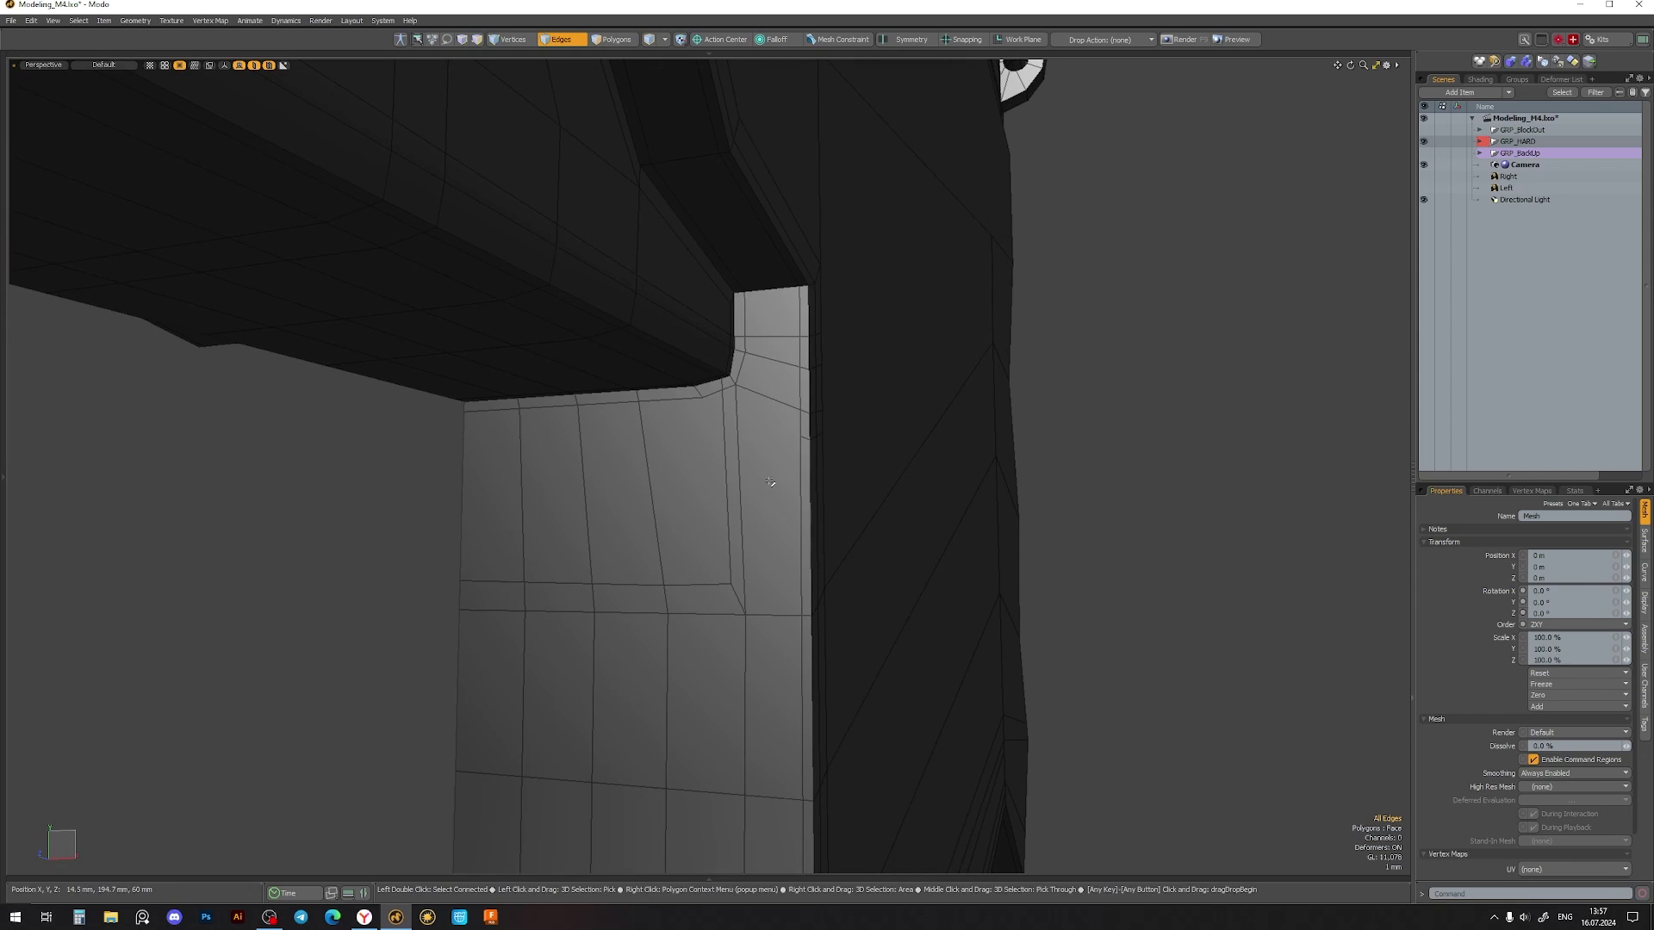
left_click(463, 457)
left_click_drag(462, 456, 652, 401, "alt")
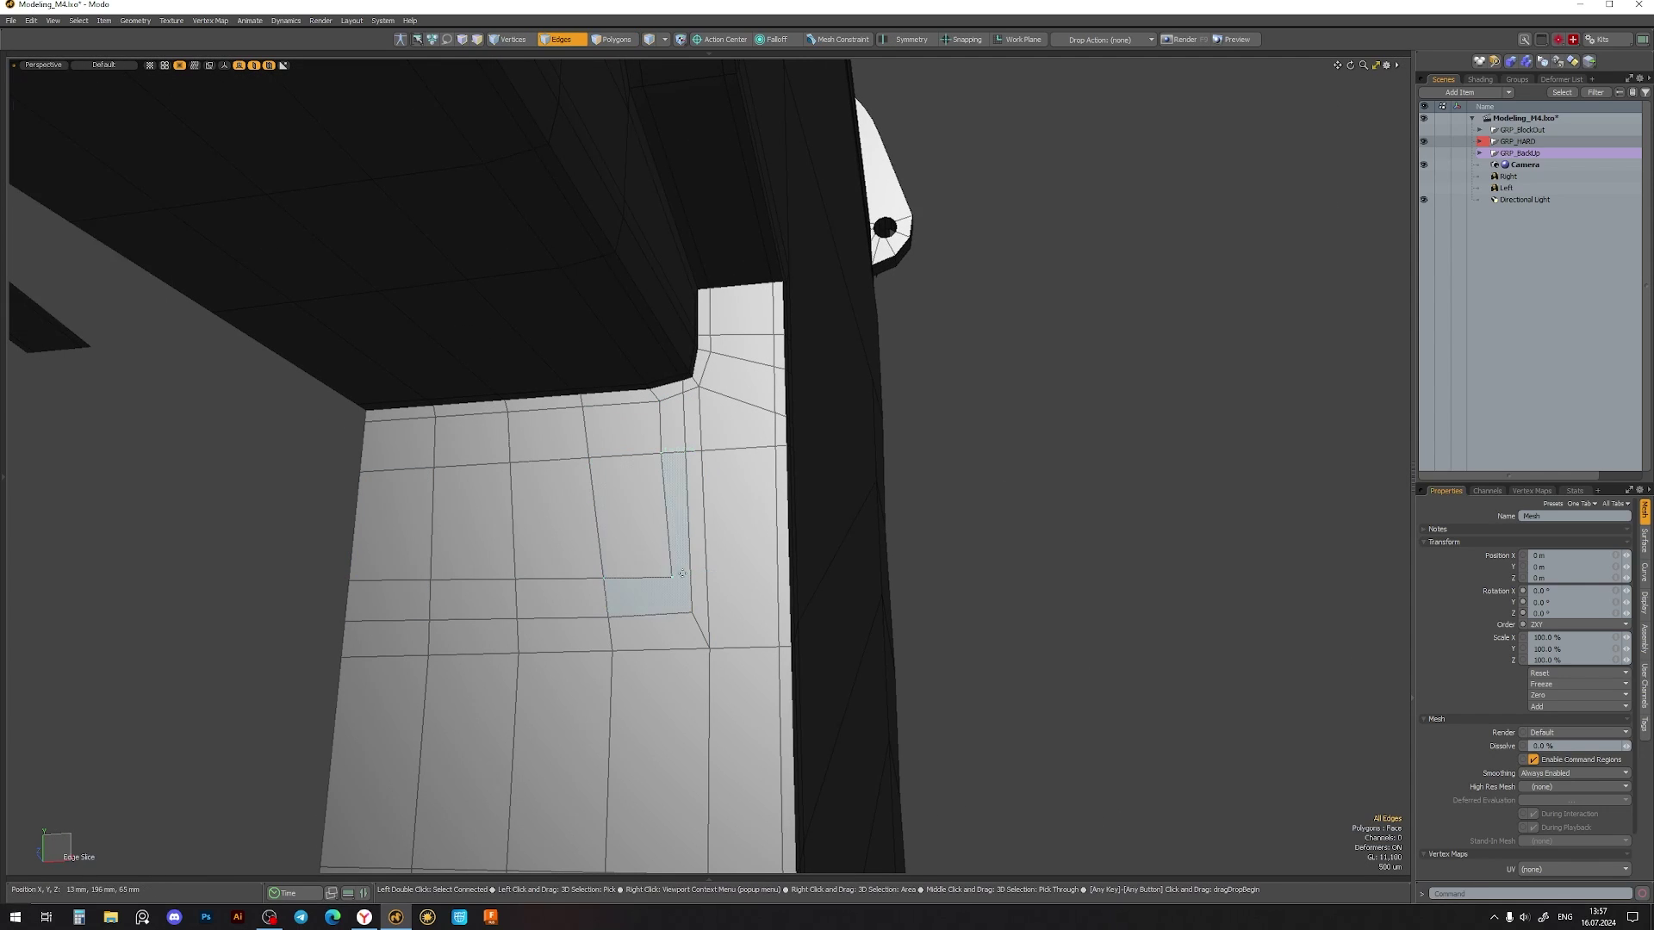
mouse_move(838, 539)
left_mouse_down("alt")
mouse_move(607, 585)
mouse_move(652, 544)
mouse_move(646, 500)
mouse_move(1008, 517)
left_mouse_up("alt")
left_click(676, 580)
key("Tab")
key("Tab")
key("Tab")
- Toggle the subdivided preview to inspect the whole gun
key("Tab")
key("alt+l")
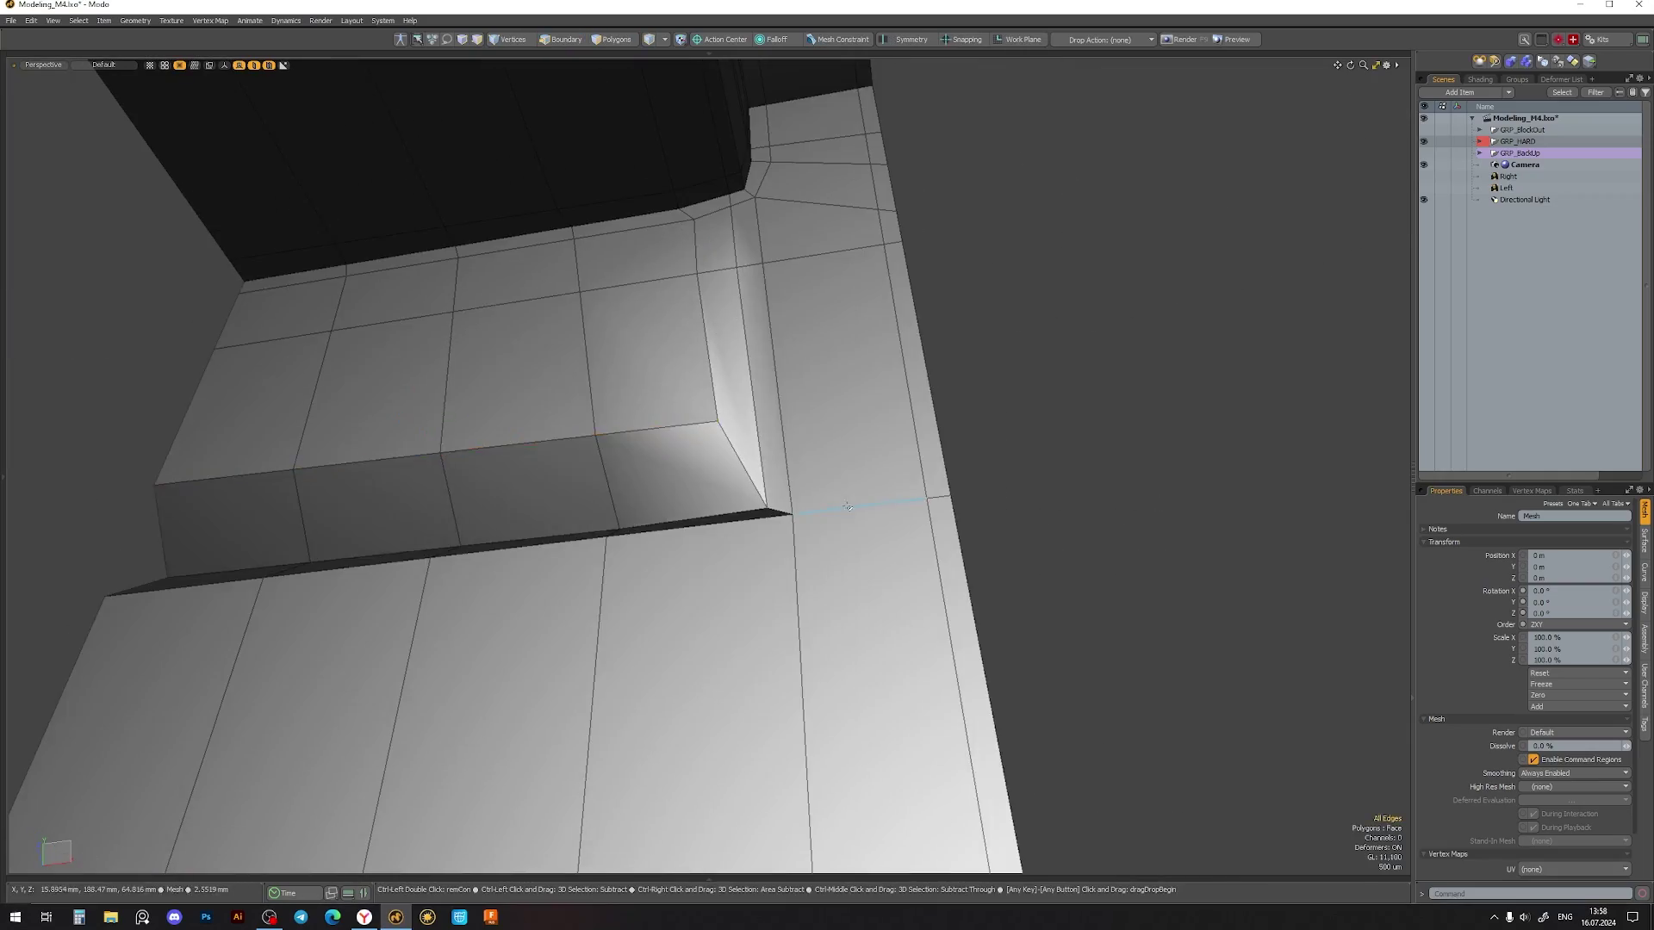
scroll(848, 507, "down", 5)
key("Tab")
left_click_drag(676, 573, 725, 610, "alt")
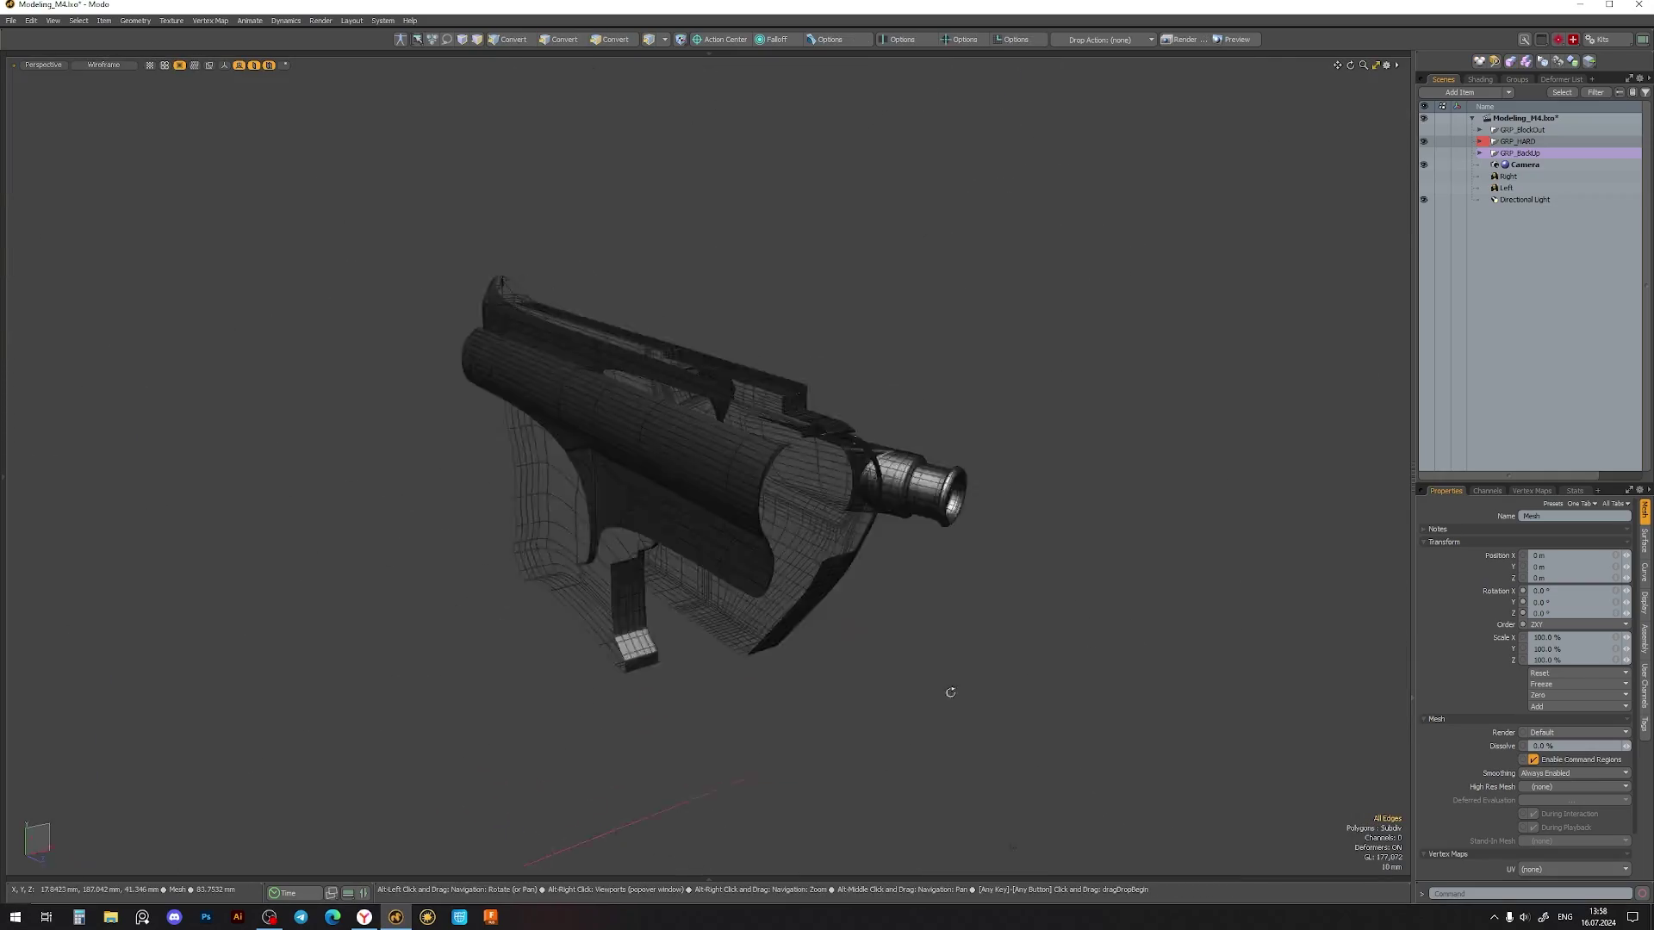
- Select faces around the barrel ring, then clear the selection
mouse_move(951, 692)
left_mouse_down("alt")
mouse_move(756, 517)
mouse_move(867, 443)
mouse_move(850, 379)
mouse_move(871, 749)
left_mouse_up("alt")
scroll(850, 379, "up", 5)
key("Tab")
key("3")
left_click(850, 369)
left_click(872, 750, "shift")
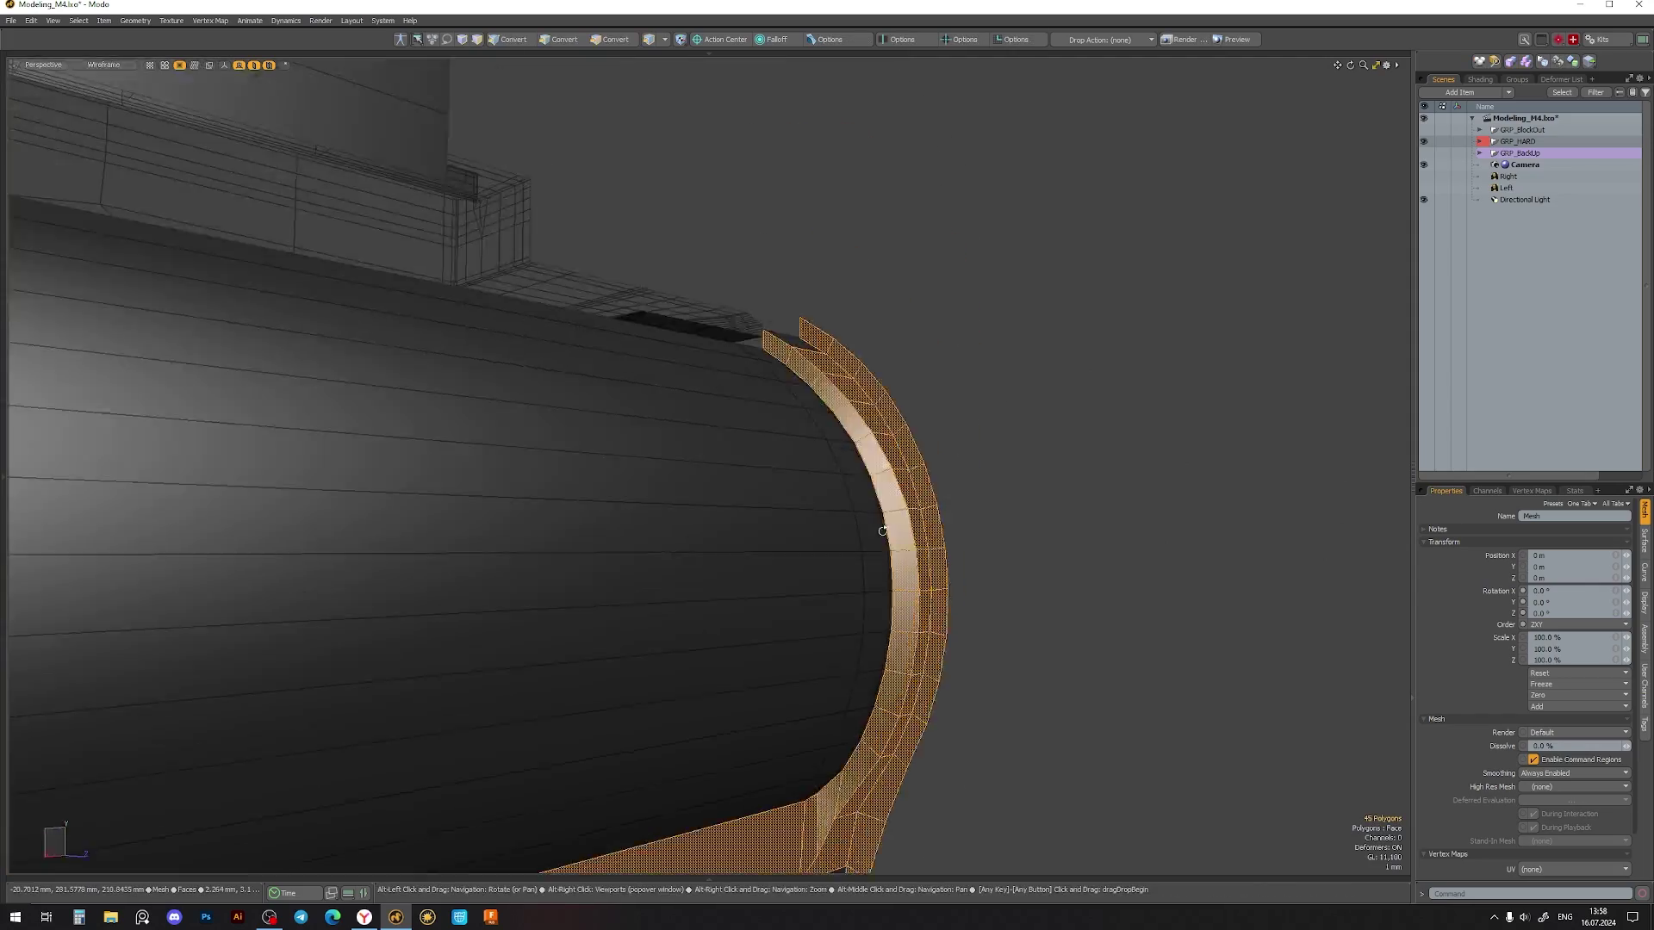
scroll(952, 339, "down", 5)
scroll(953, 339, "up", 4)
mouse_move(953, 340)
left_mouse_down("alt")
mouse_move(794, 495)
mouse_move(923, 602)
mouse_move(756, 421)
mouse_move(760, 451)
left_mouse_up("alt")
left_click(922, 602)
- Select the upper block, adjust its vertices with Move, and hide unselected geometry
scroll(760, 451, "up", 5)
double_click(620, 419)
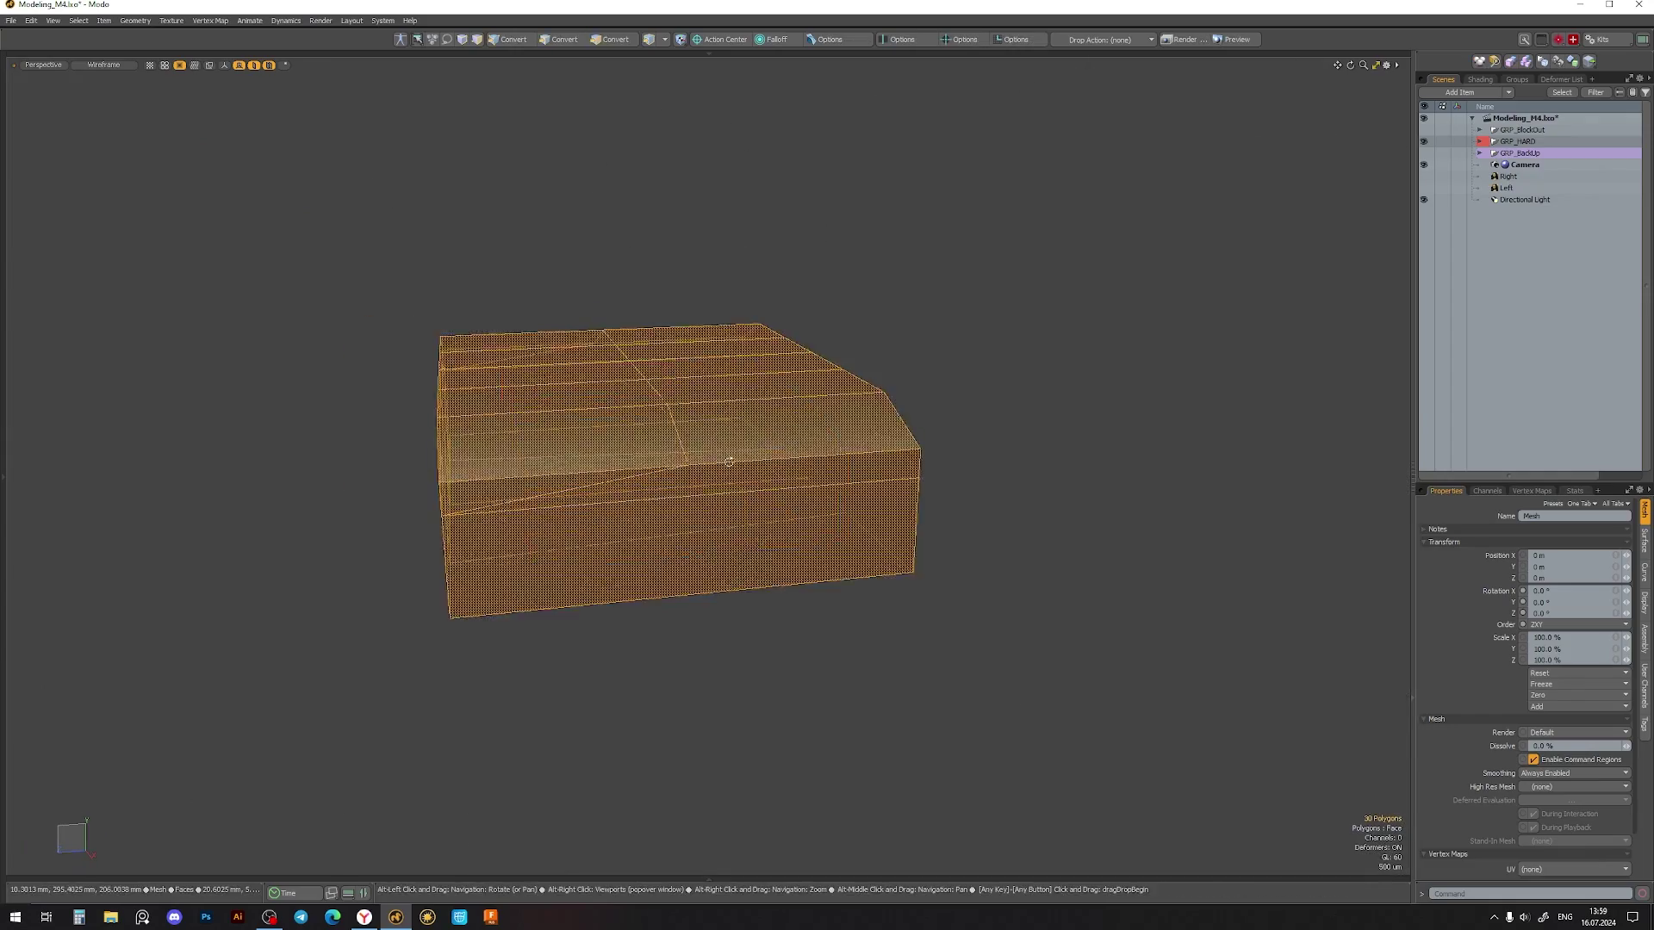
mouse_move(757, 499)
left_mouse_down("alt")
mouse_move(717, 447)
mouse_move(687, 349)
mouse_move(801, 484)
mouse_move(634, 436)
left_mouse_up("alt")
key("1")
key("w")
key("shift+h")
key("3")
- Select and move the edge loop around the block, then isolate the single box
key("2")
double_click(633, 437)
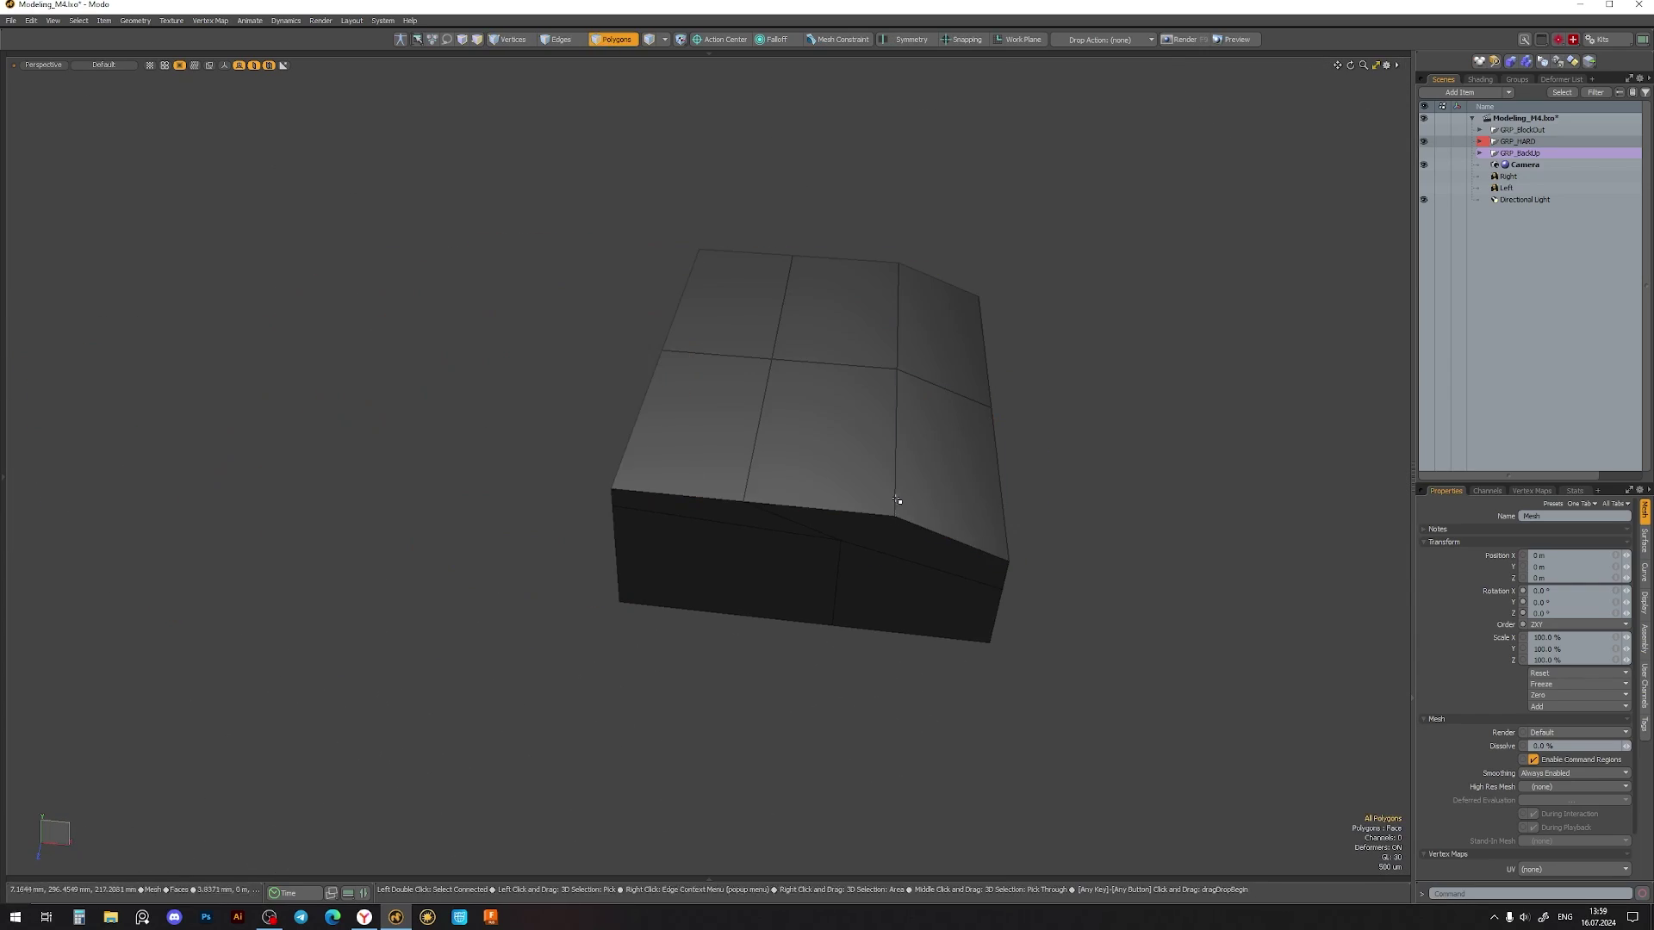
key("u")
mouse_move(803, 578)
left_mouse_down("alt")
mouse_move(842, 473)
mouse_move(697, 565)
left_mouse_up("alt")
key("w")
key("shift+h")
mouse_move(870, 550)
left_mouse_down("alt")
mouse_move(727, 568)
mouse_move(787, 506)
mouse_move(687, 354)
left_mouse_up("alt")
key("alt+l")
left_click_drag(808, 461, 666, 534, "alt")
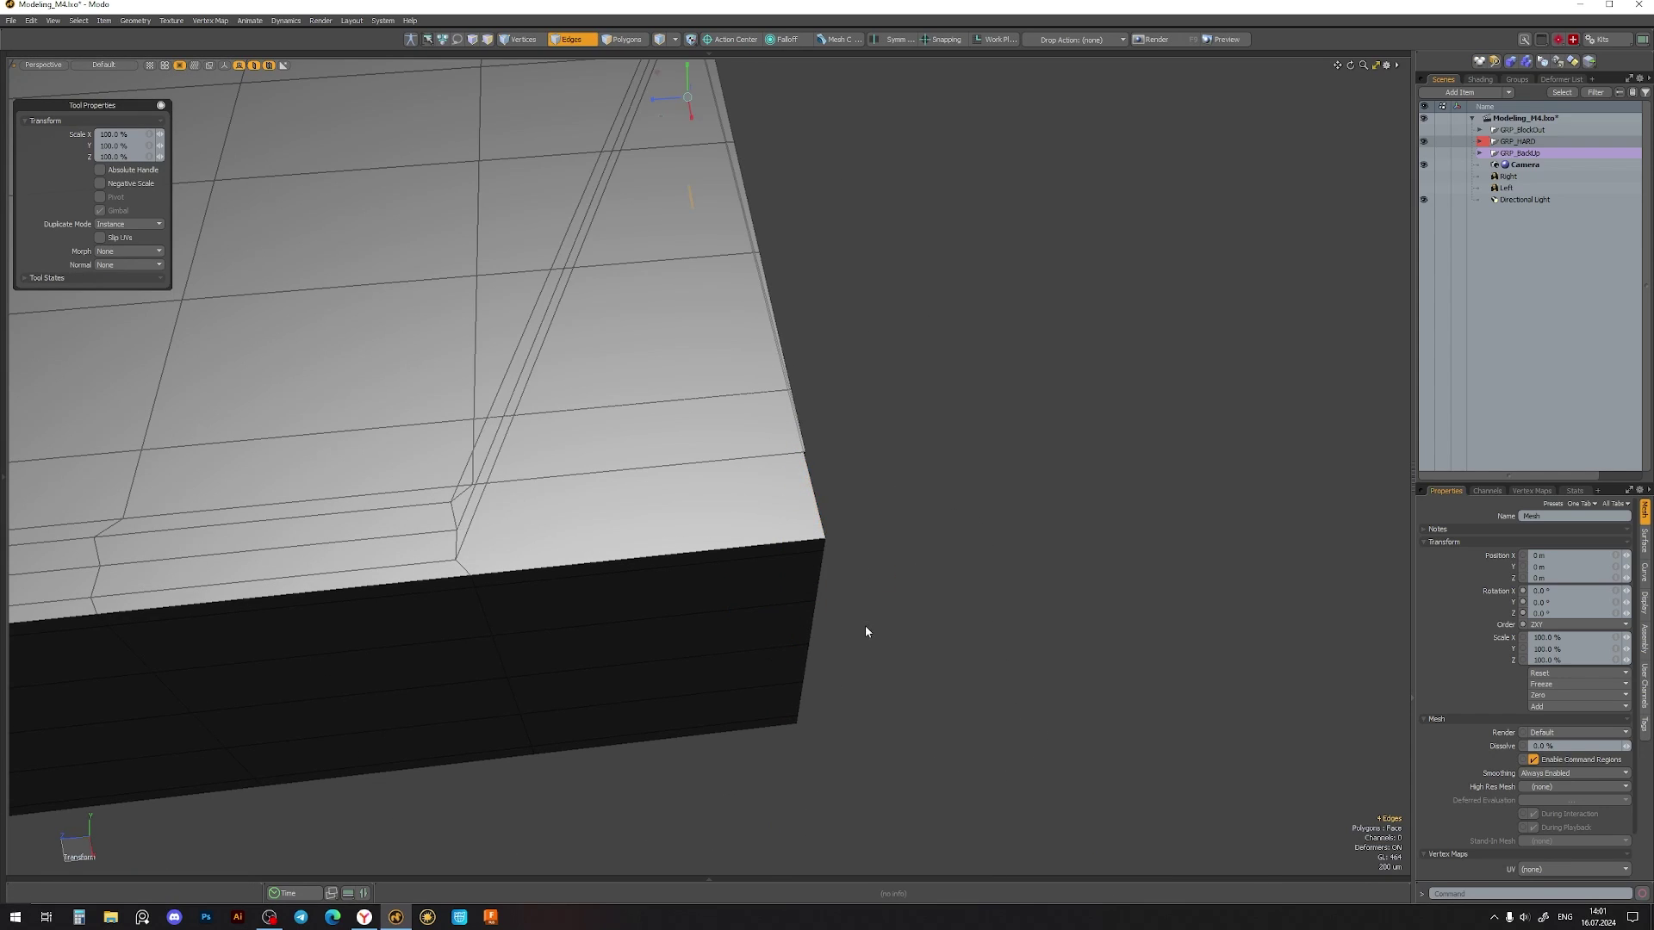
- Zoom the view back out toward the receiver's underside step corner
scroll(778, 549, "down", 5)
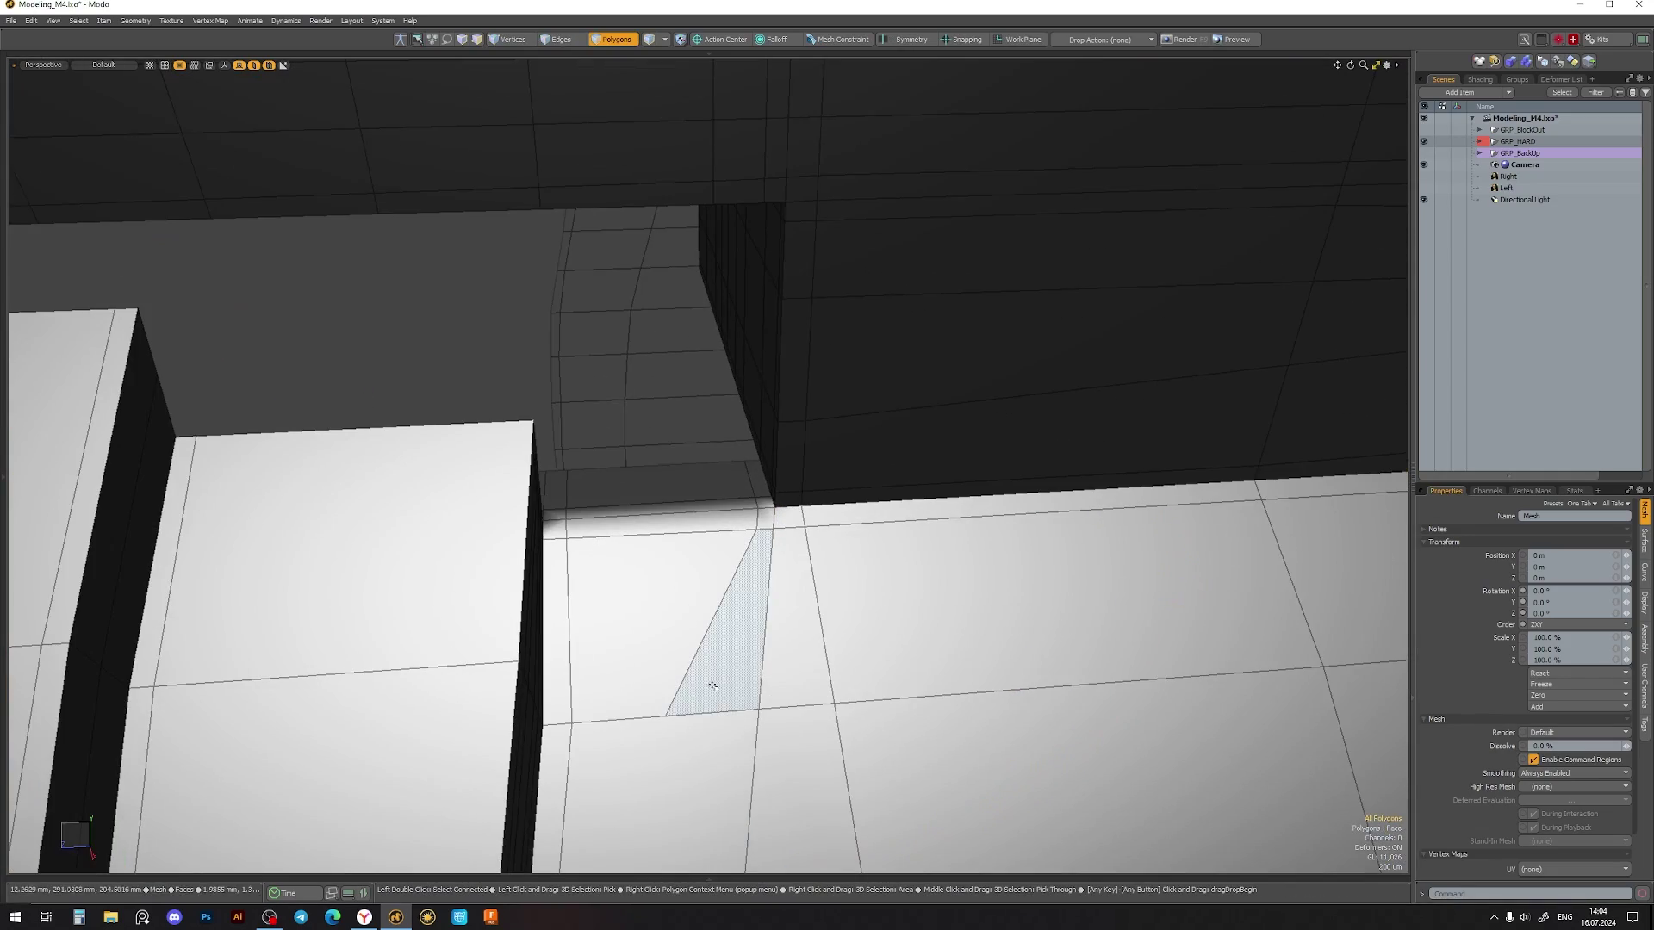
- Orbit in close to the step corner and side plate in face mode
left_click_drag(759, 515, 742, 627, "alt")
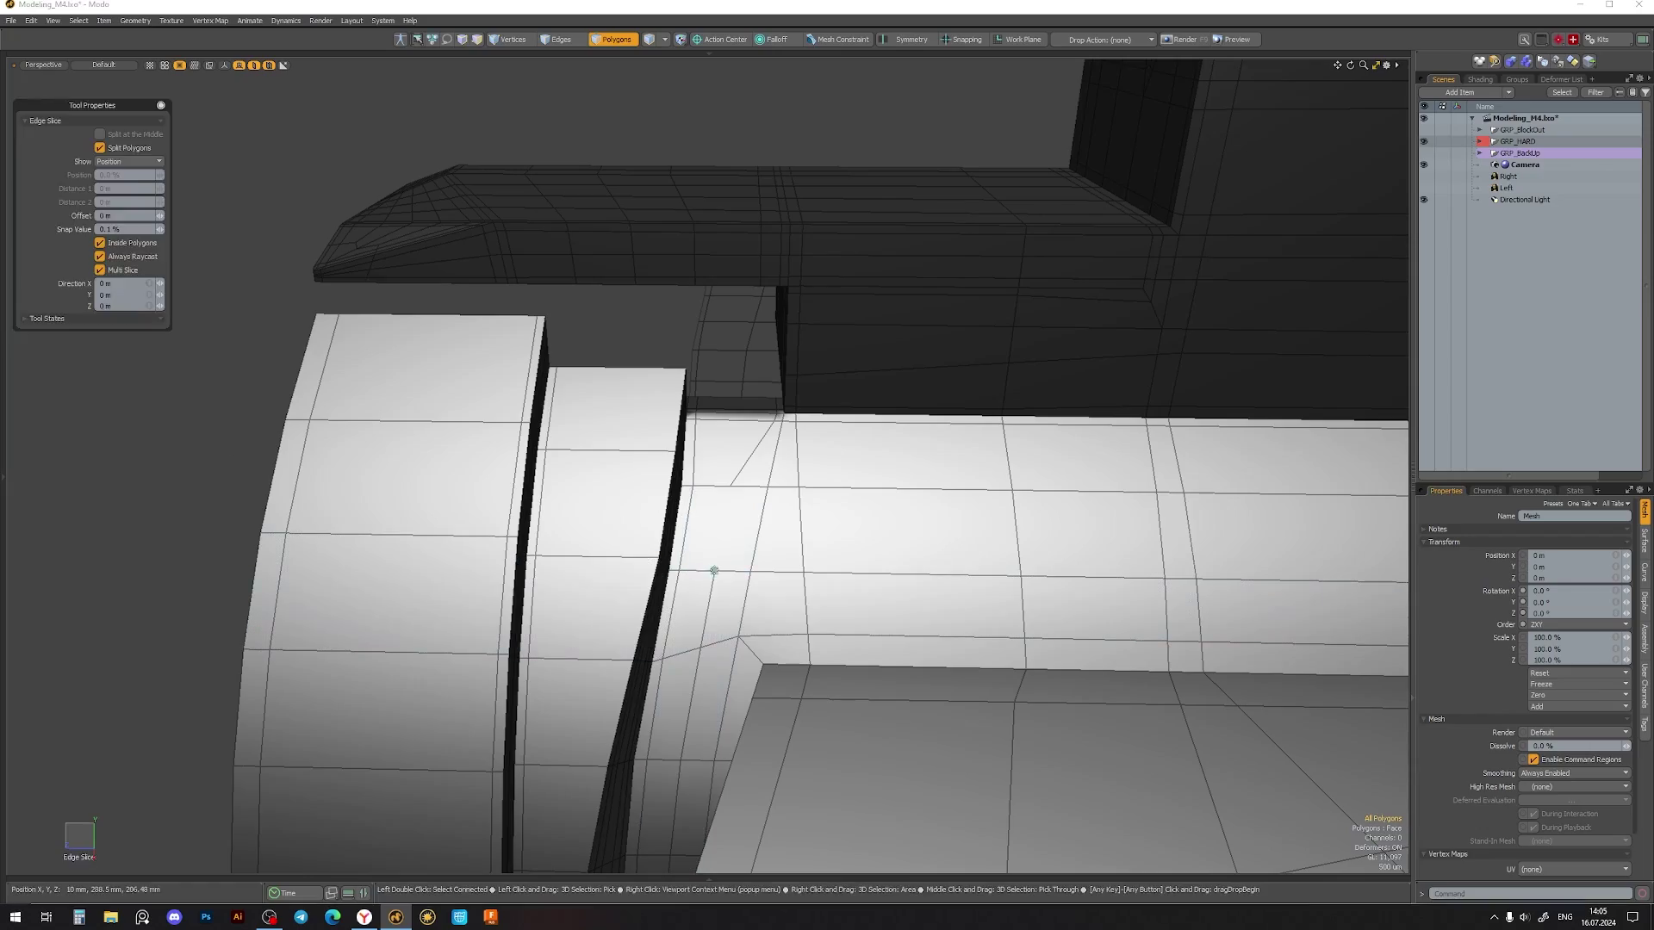
left_click_drag(714, 571, 701, 472, "alt")
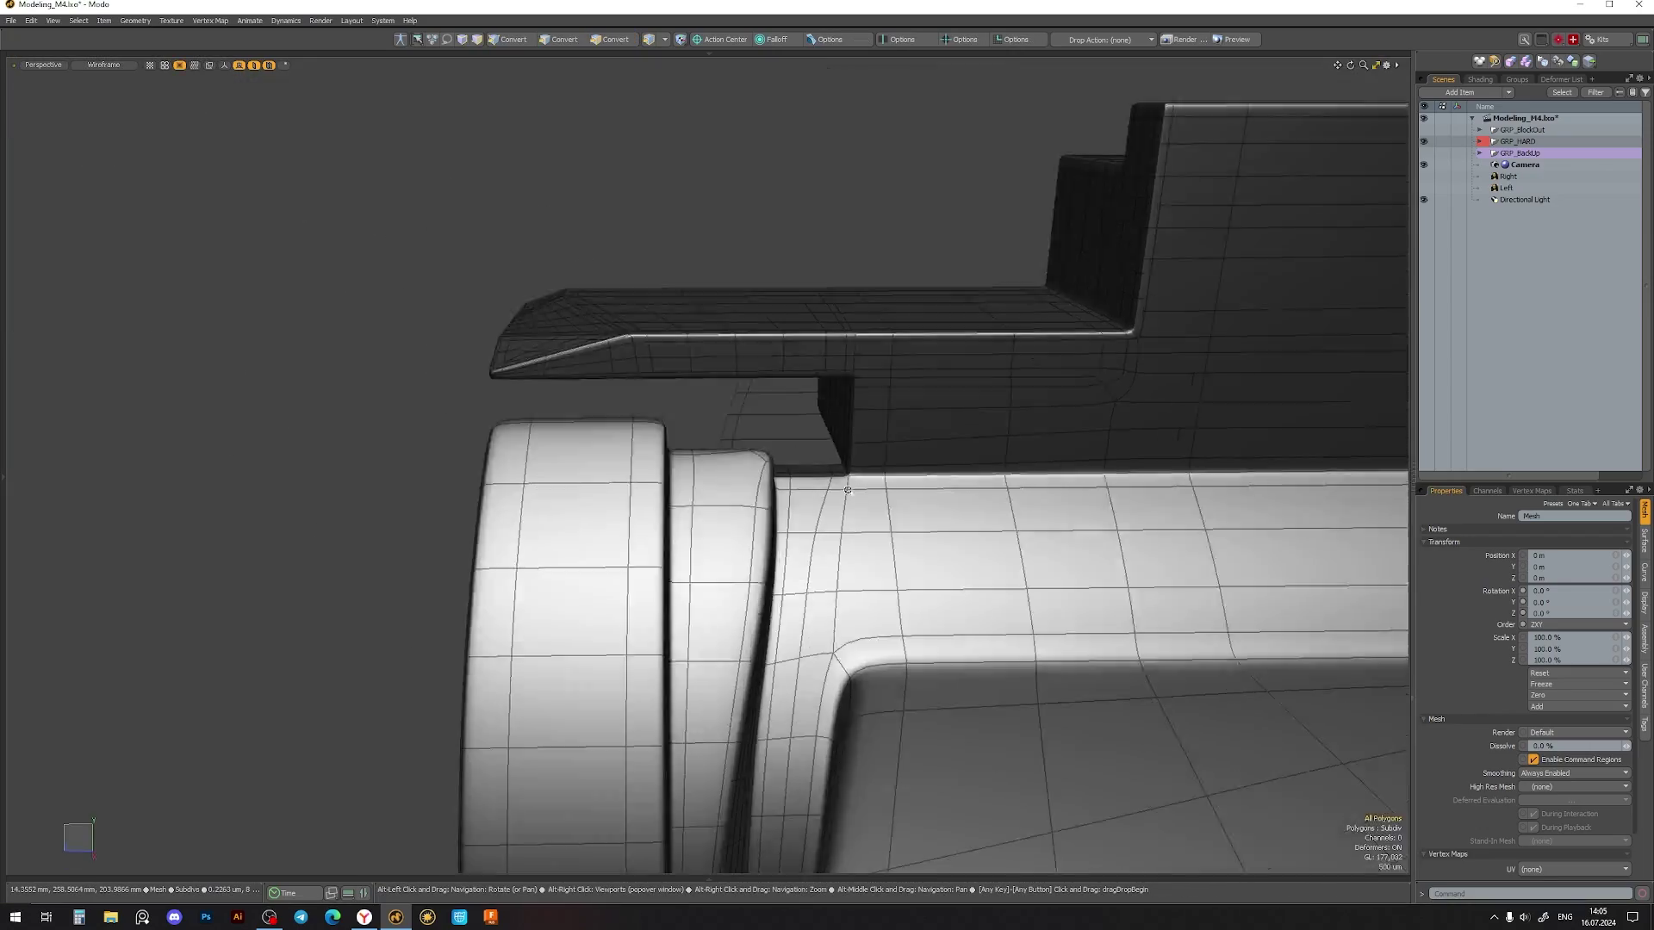
left_click_drag(848, 489, 803, 527, "alt")
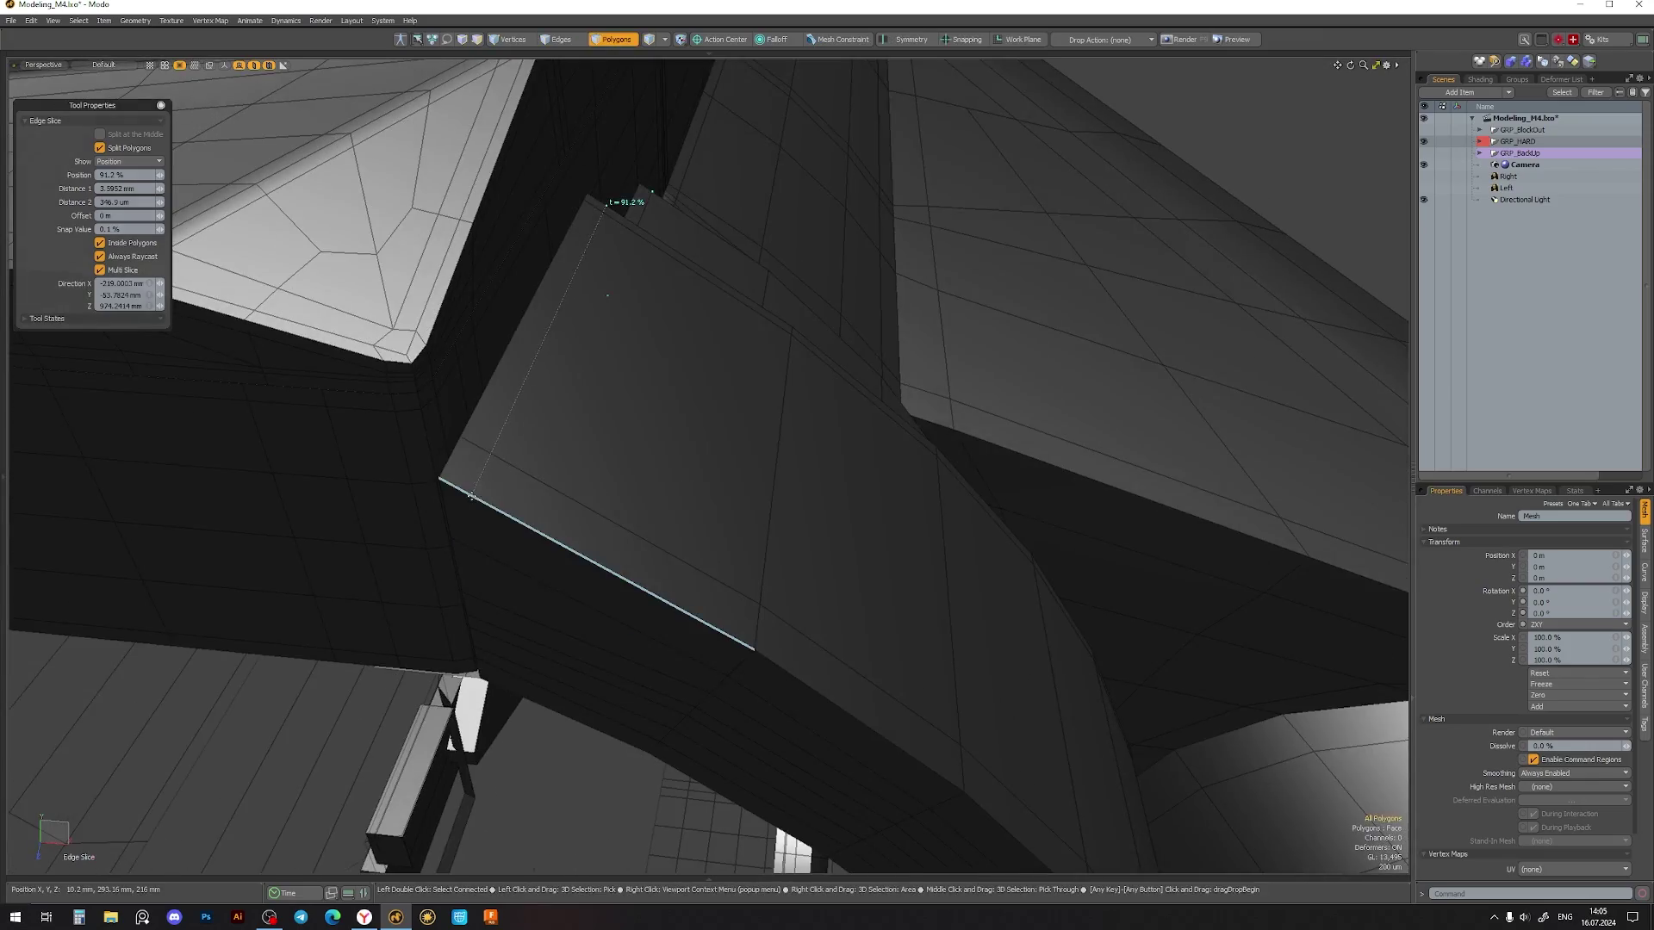
mouse_move(666, 316)
left_mouse_down("alt")
mouse_move(683, 293)
mouse_move(742, 491)
mouse_move(604, 482)
mouse_move(704, 449)
mouse_move(650, 491)
mouse_move(628, 473)
left_mouse_up("alt")
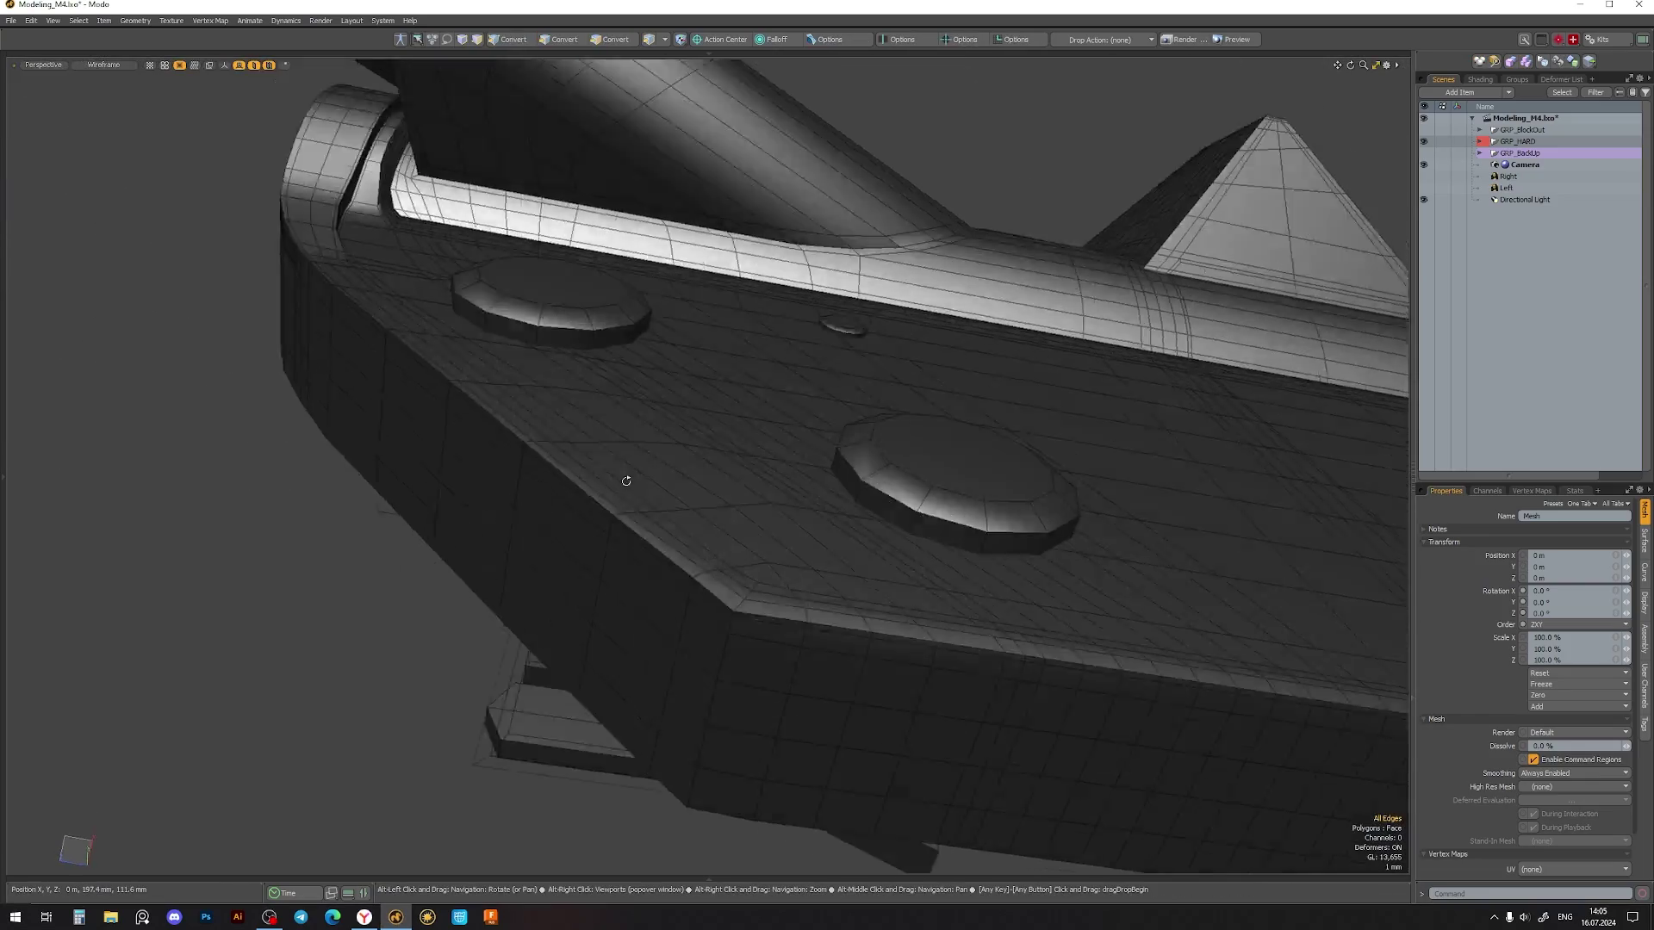
key("3")
right_click_drag(628, 472, 1065, 565, "alt")
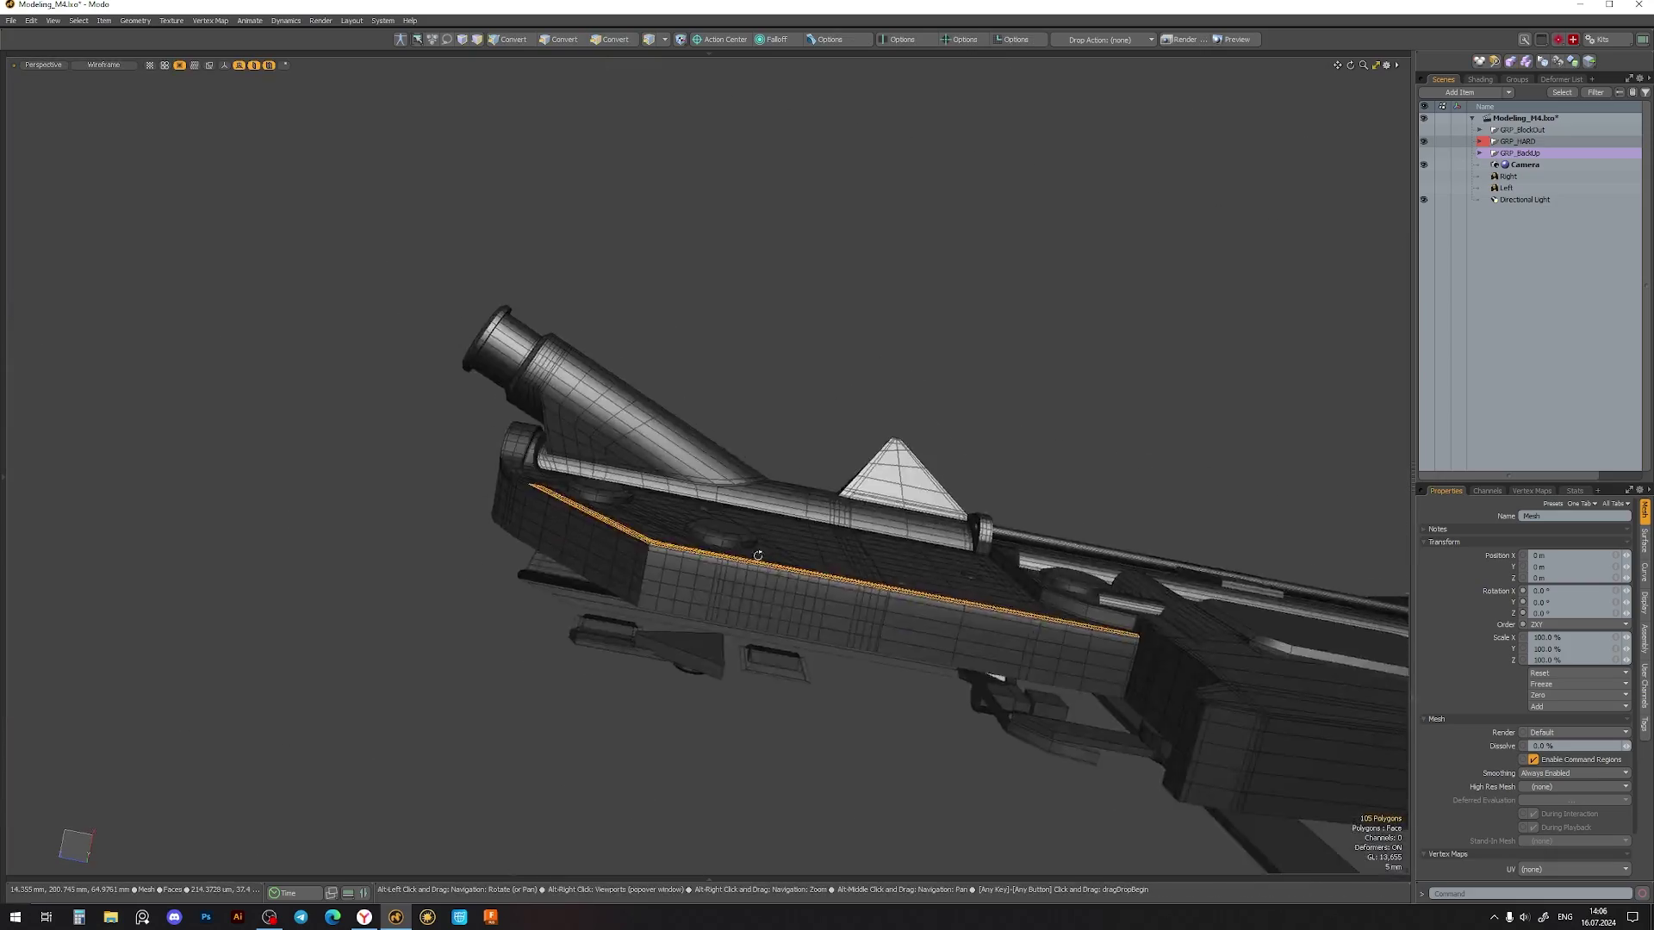
- Flatten the lower-edge face strip to 0% Y scale, then select the side panel strip
key("y")
left_click_drag(663, 534, 335, 486, "alt")
key("Escape")
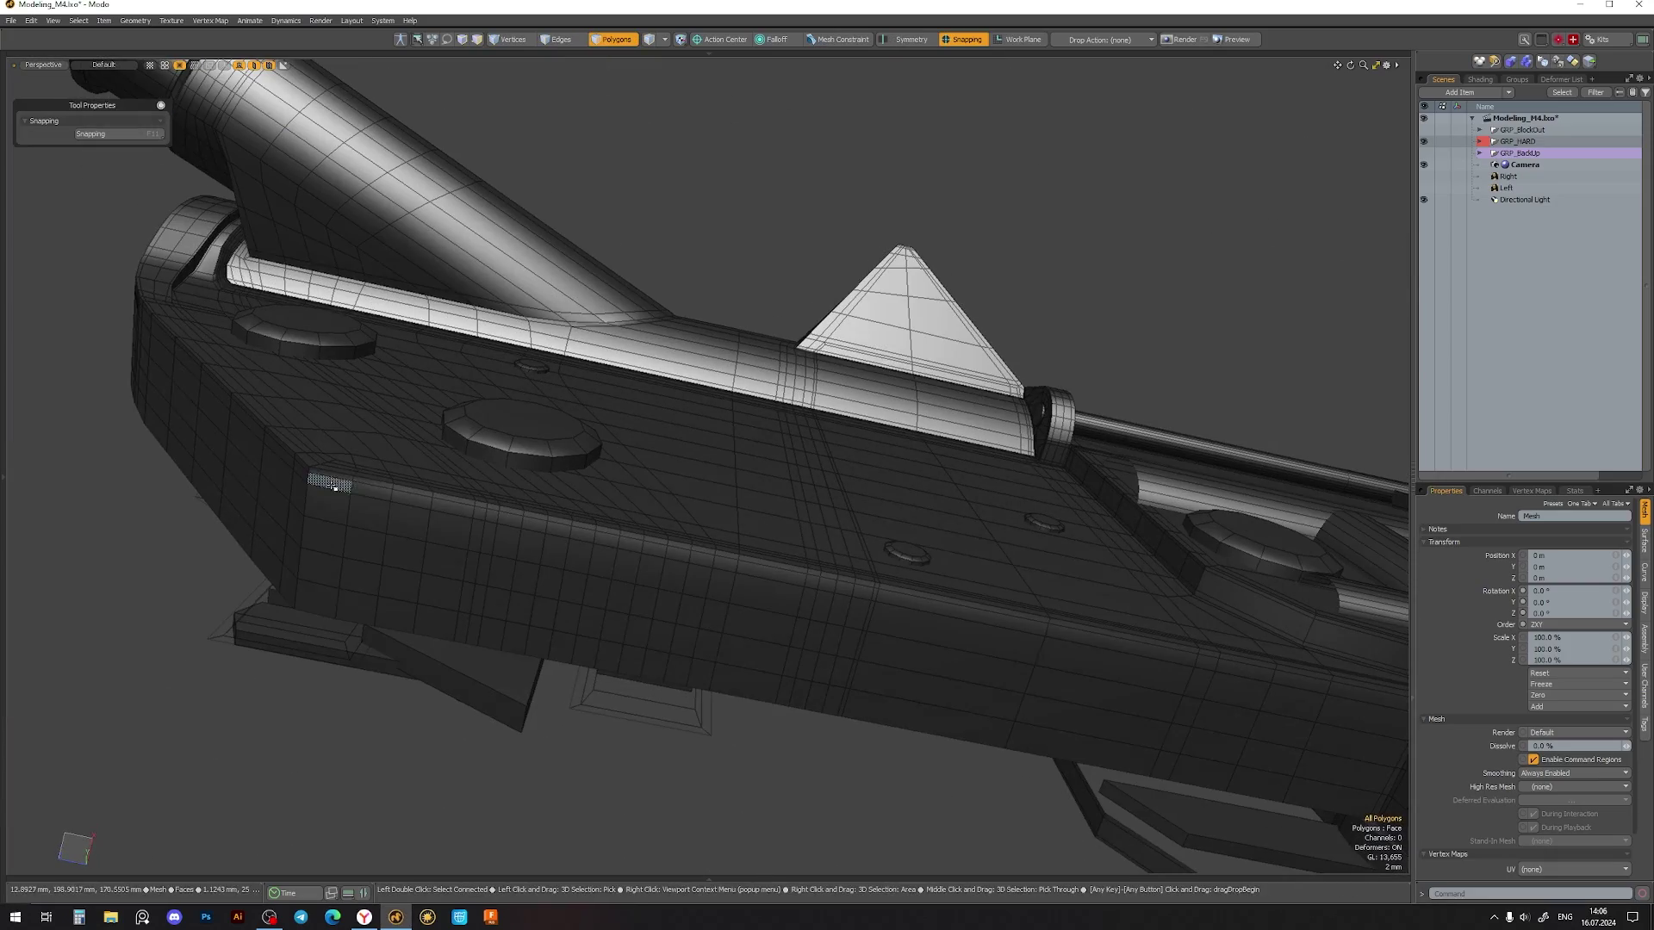
mouse_move(738, 564)
left_mouse_down("alt")
mouse_move(617, 525)
mouse_move(310, 483)
left_mouse_up("alt")
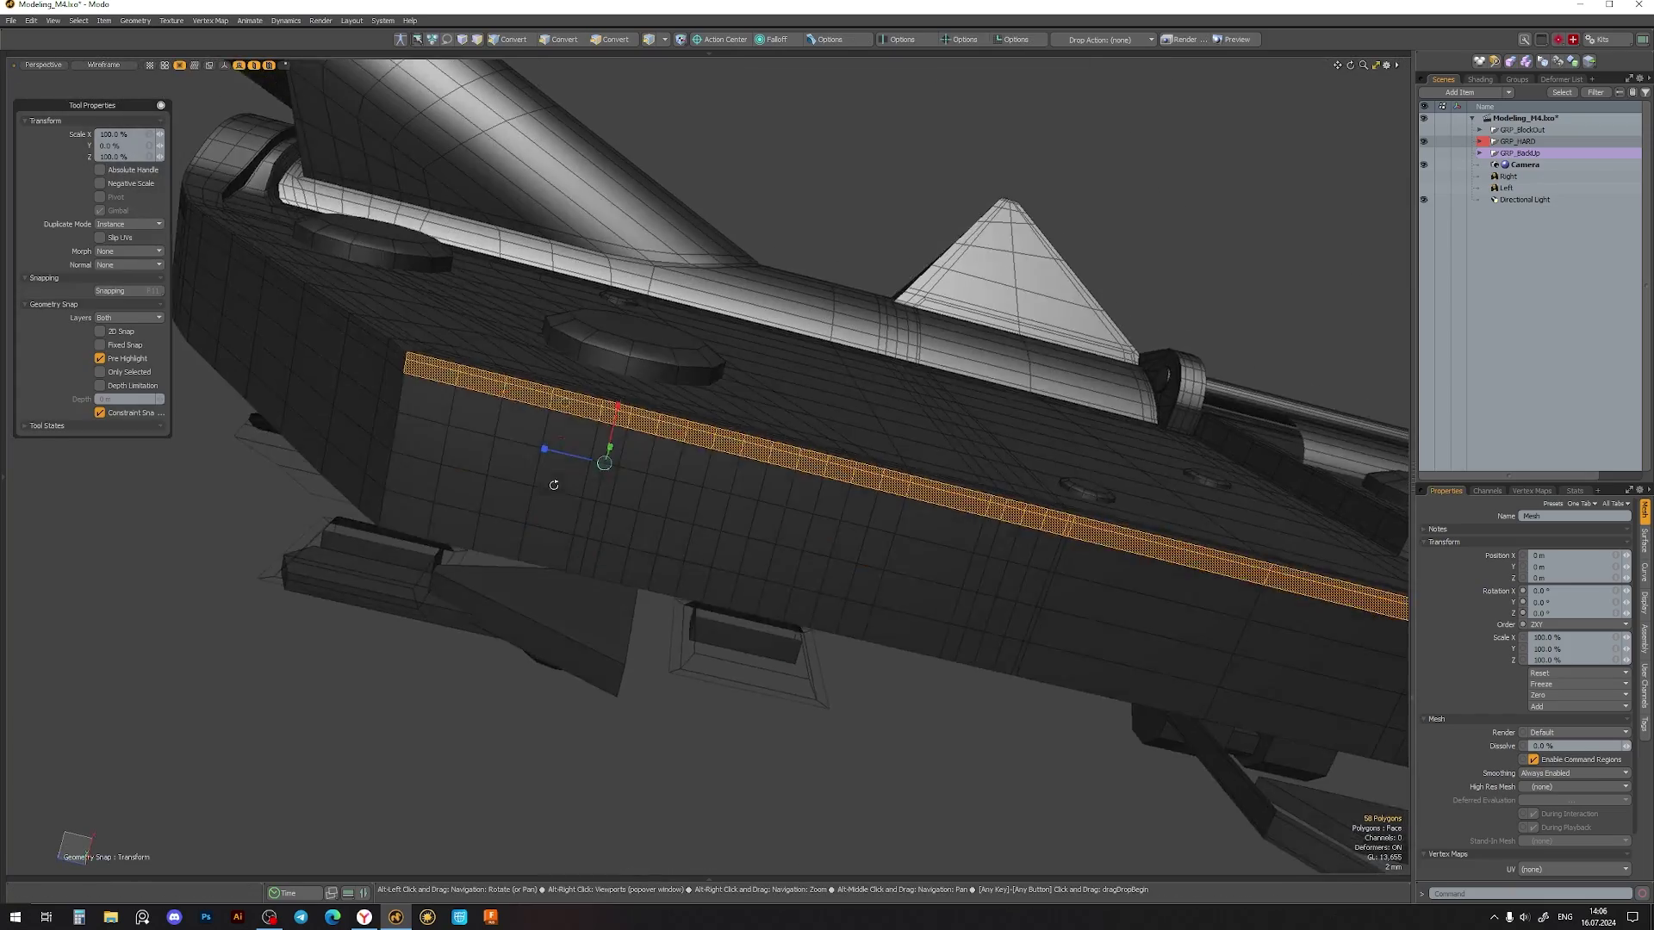
mouse_move(292, 392)
left_mouse_down("shift")
mouse_move(309, 489)
mouse_move(312, 339)
left_mouse_up("shift")
left_click(303, 481, "ctrl")
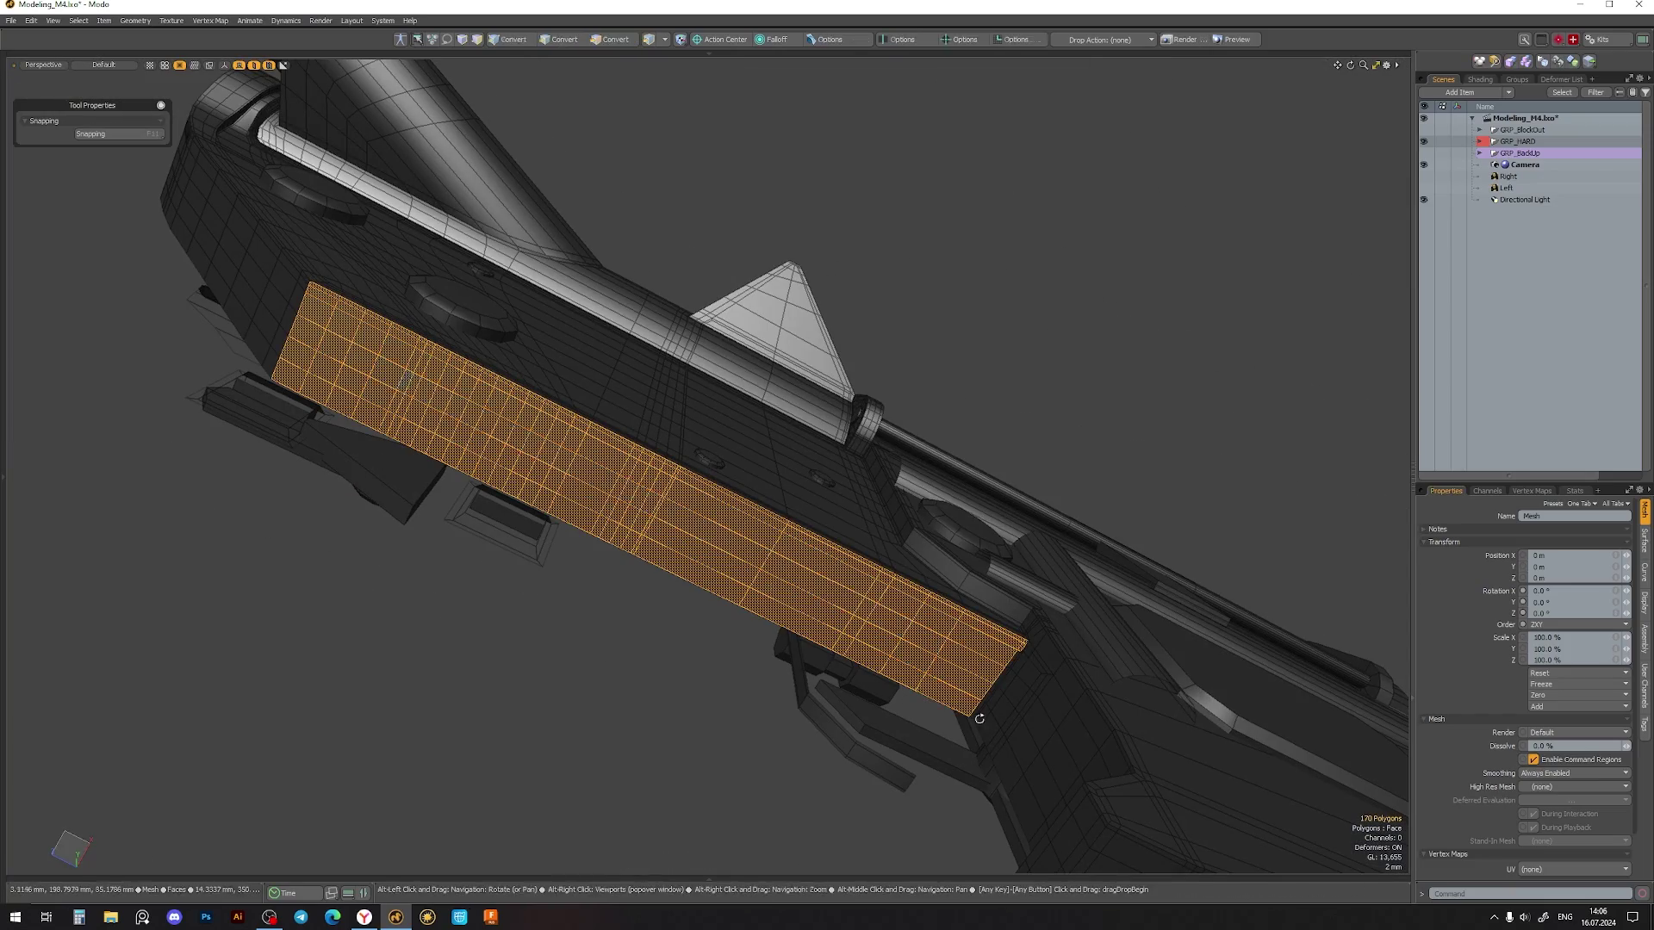
left_click_drag(980, 718, 738, 617, "alt")
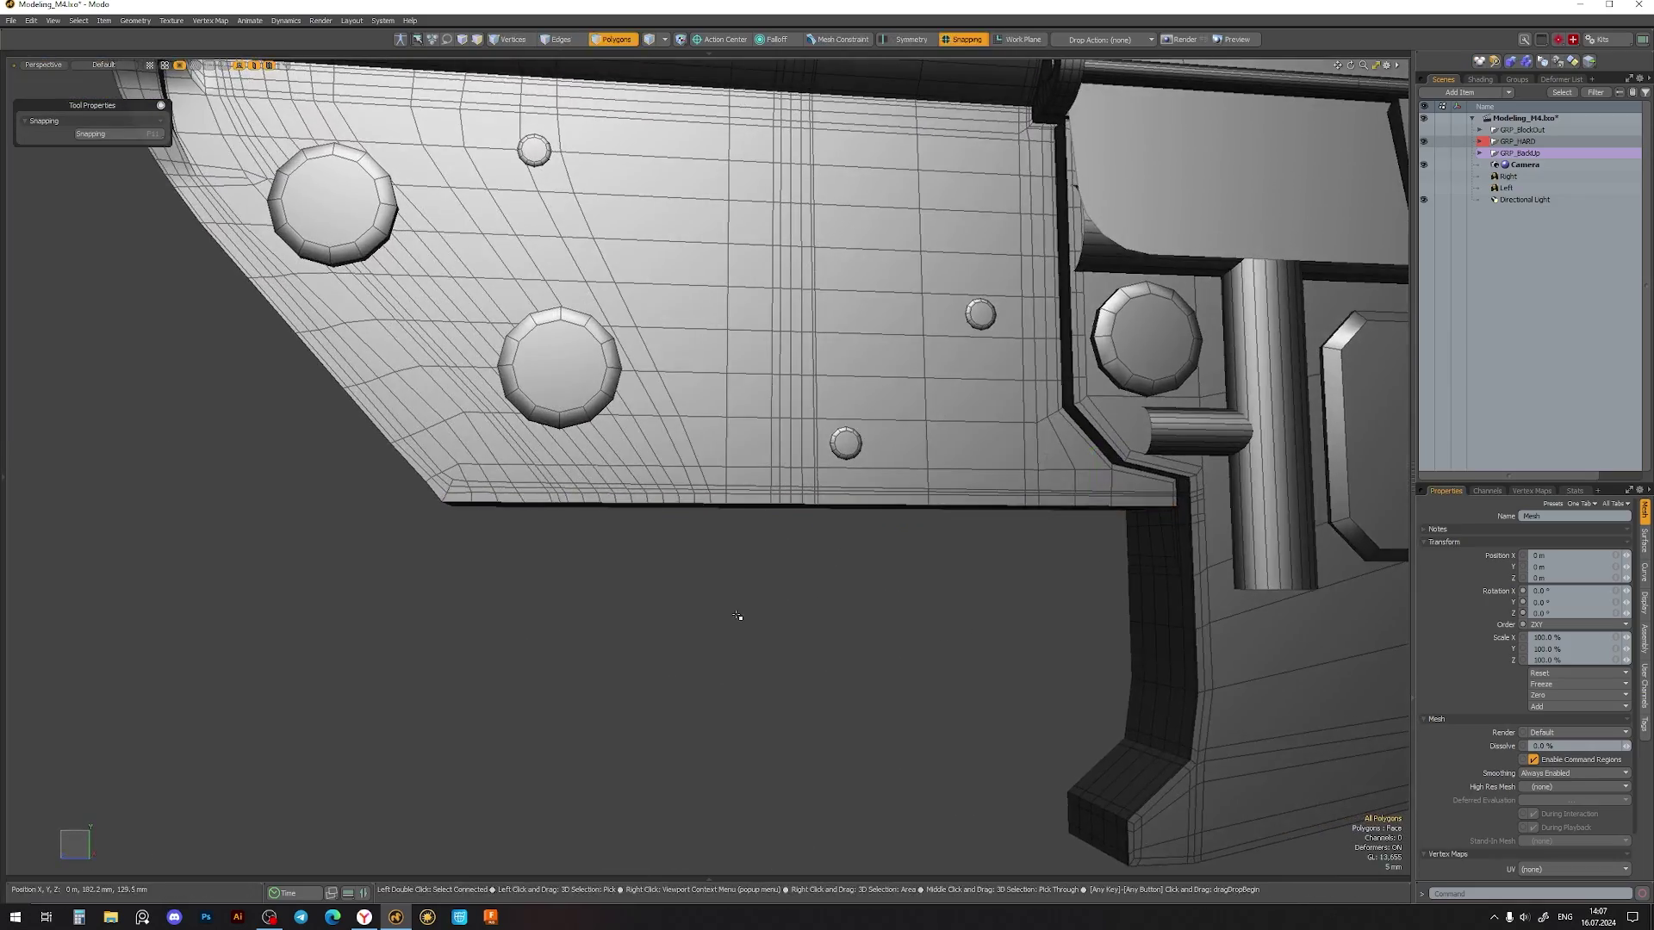
- Slice a supporting edge across the plate's inner bottom corner
scroll(738, 617, "up", 2)
key("alt+c")
scroll(737, 617, "up", 2)
scroll(737, 616, "up", 4)
scroll(738, 617, "up", 3)
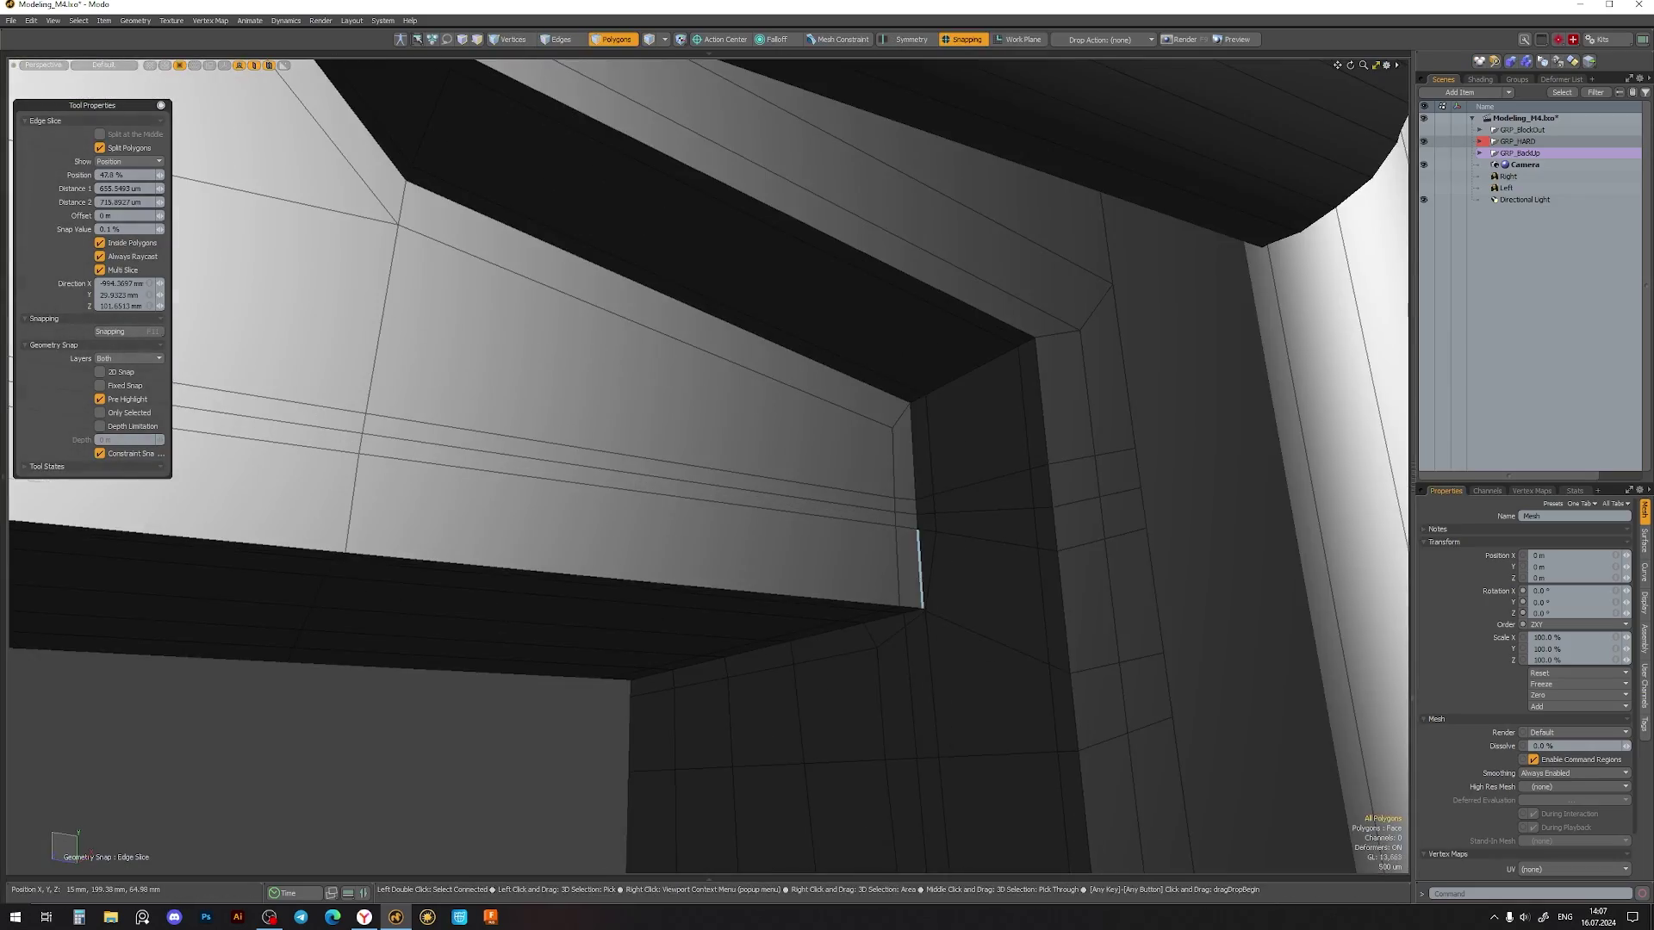
left_click(920, 569)
left_click_drag(920, 568, 884, 546, "alt")
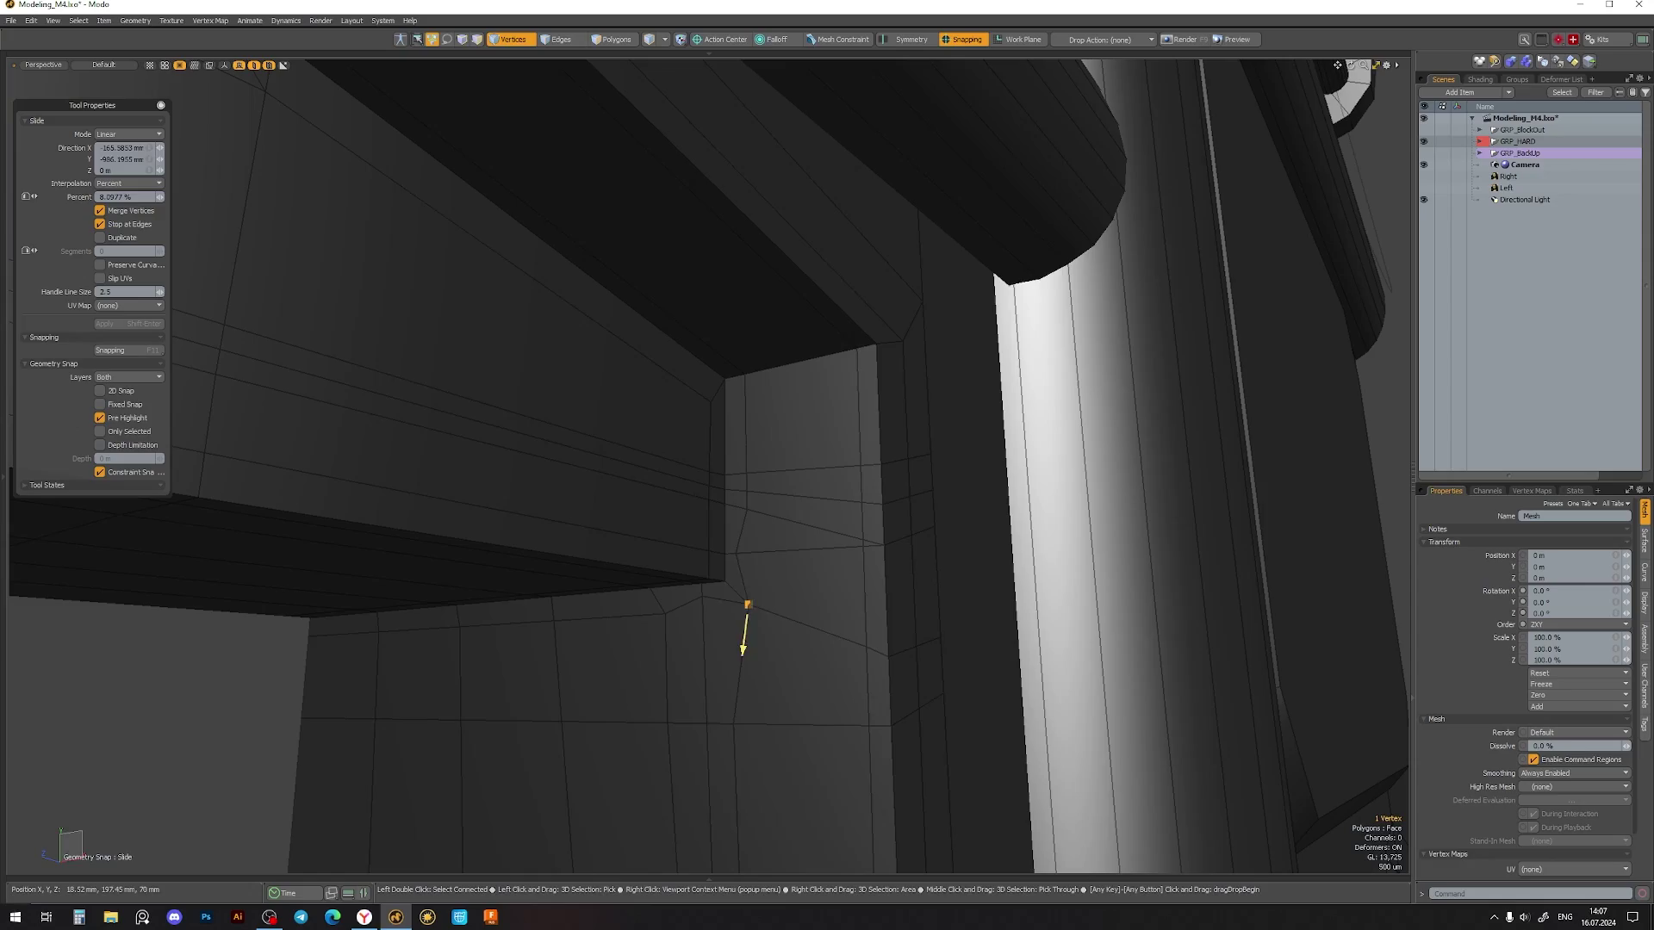
key("space")
key("2")
left_click_drag(704, 652, 815, 530, "alt")
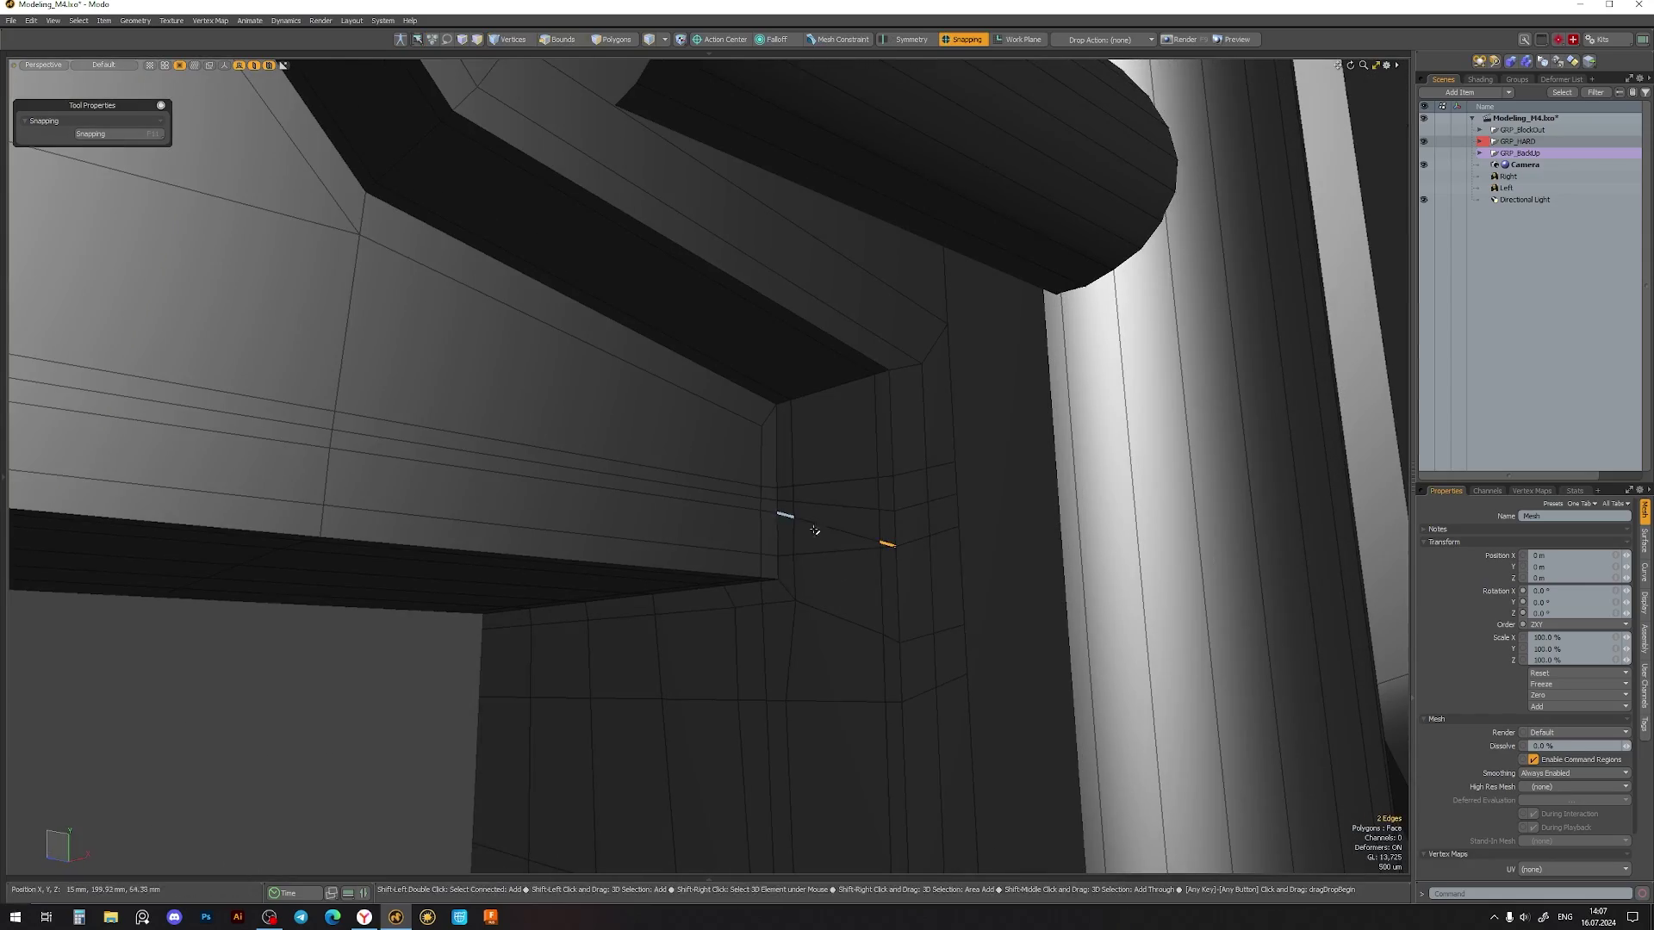
- Inspect the cut and preview the plate with subdivision smoothing
scroll(914, 530, "down", 5)
scroll(632, 572, "up", 2)
scroll(631, 572, "up", 2)
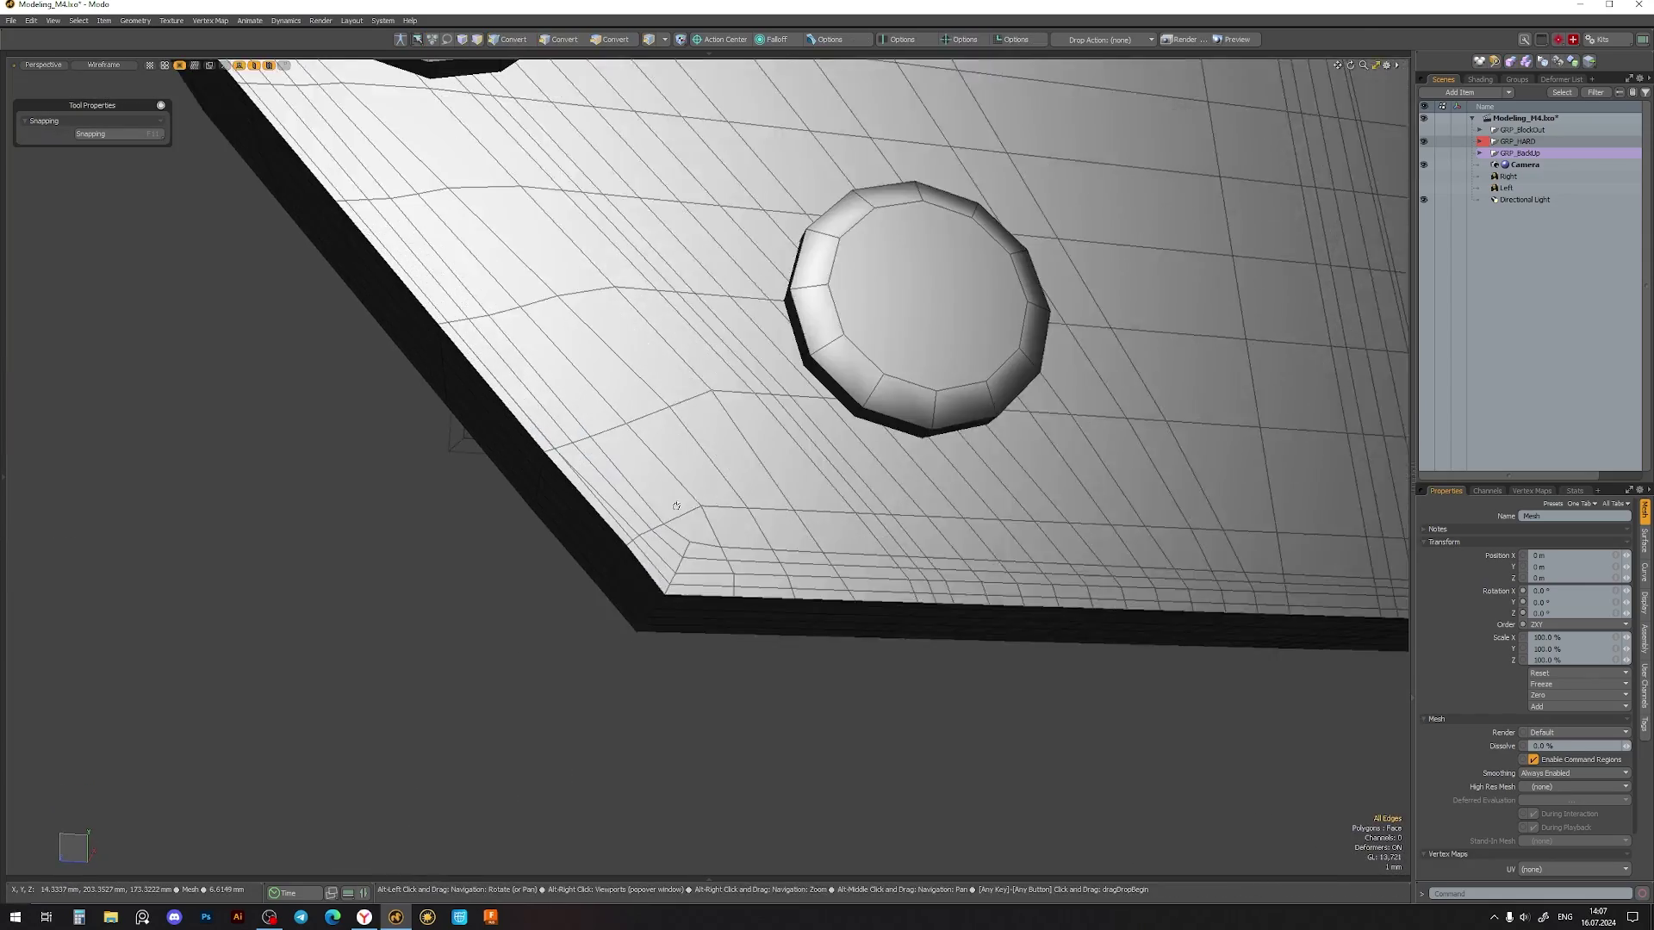
scroll(632, 572, "up", 2)
mouse_move(685, 578)
left_mouse_down("alt")
mouse_move(643, 559)
mouse_move(656, 511)
mouse_move(595, 428)
mouse_move(810, 519)
left_mouse_up("alt")
key("Tab")
key("Tab")
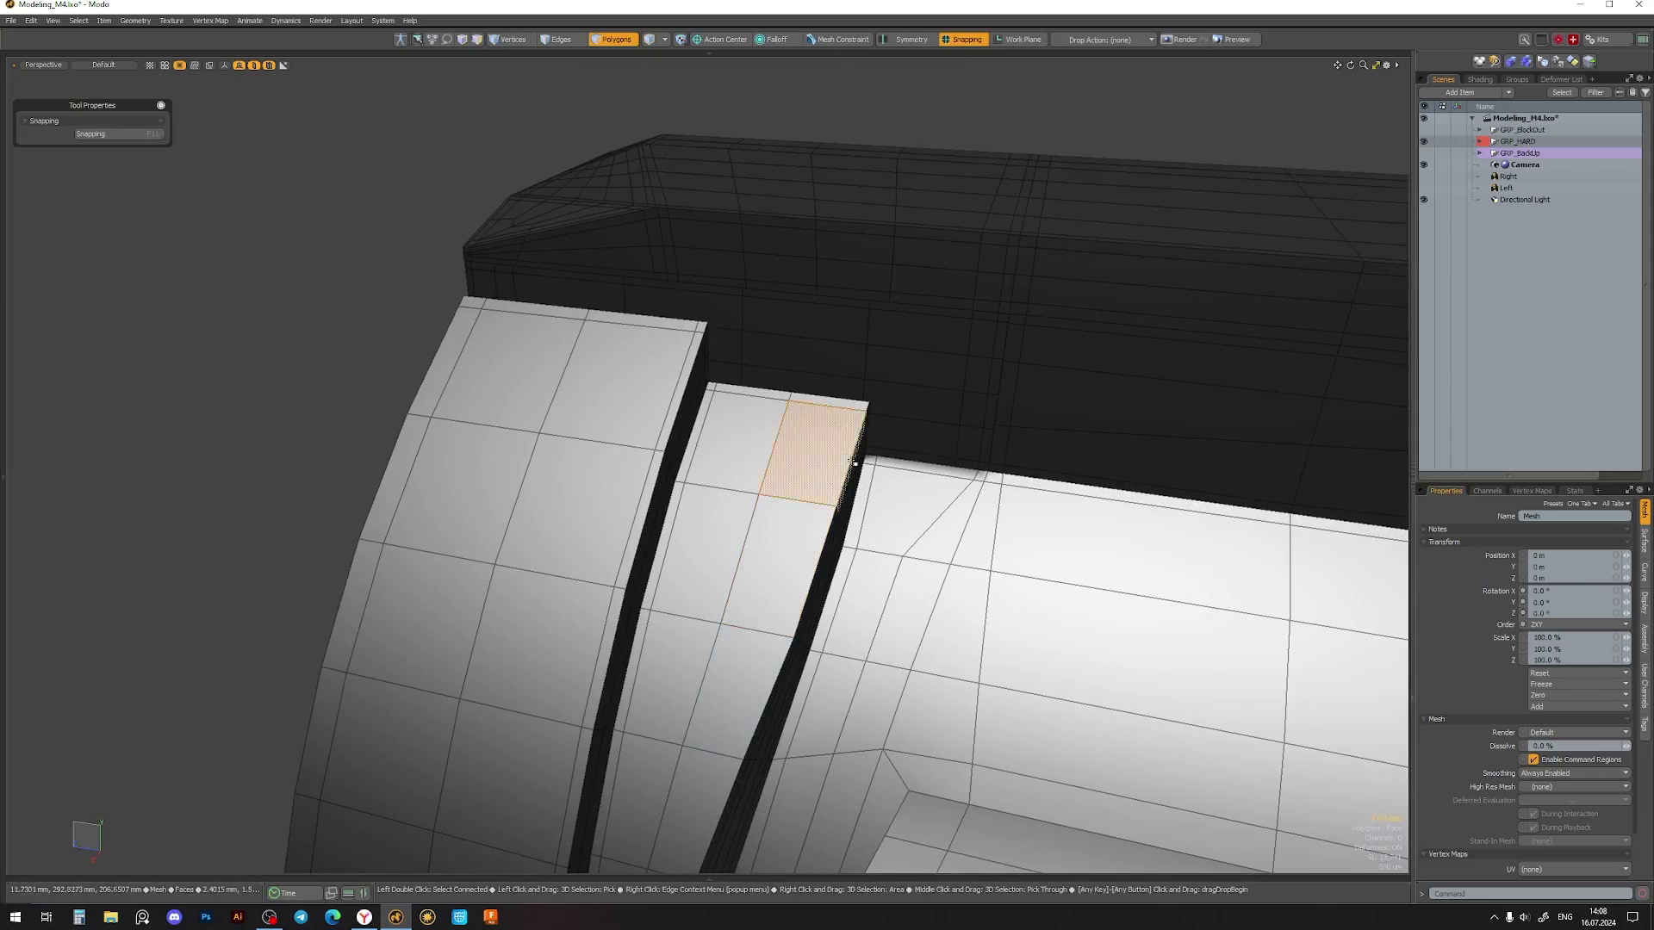
- Add a loop and edge slices around the narrow groove rings
mouse_move(856, 462)
left_mouse_down("alt")
mouse_move(767, 493)
mouse_move(788, 517)
left_mouse_up("alt")
key("alt+l")
mouse_move(794, 414)
left_mouse_down("alt")
mouse_move(756, 538)
mouse_move(1044, 410)
mouse_move(621, 499)
mouse_move(738, 539)
mouse_move(752, 408)
left_mouse_up("alt")
key("c")
key("space")
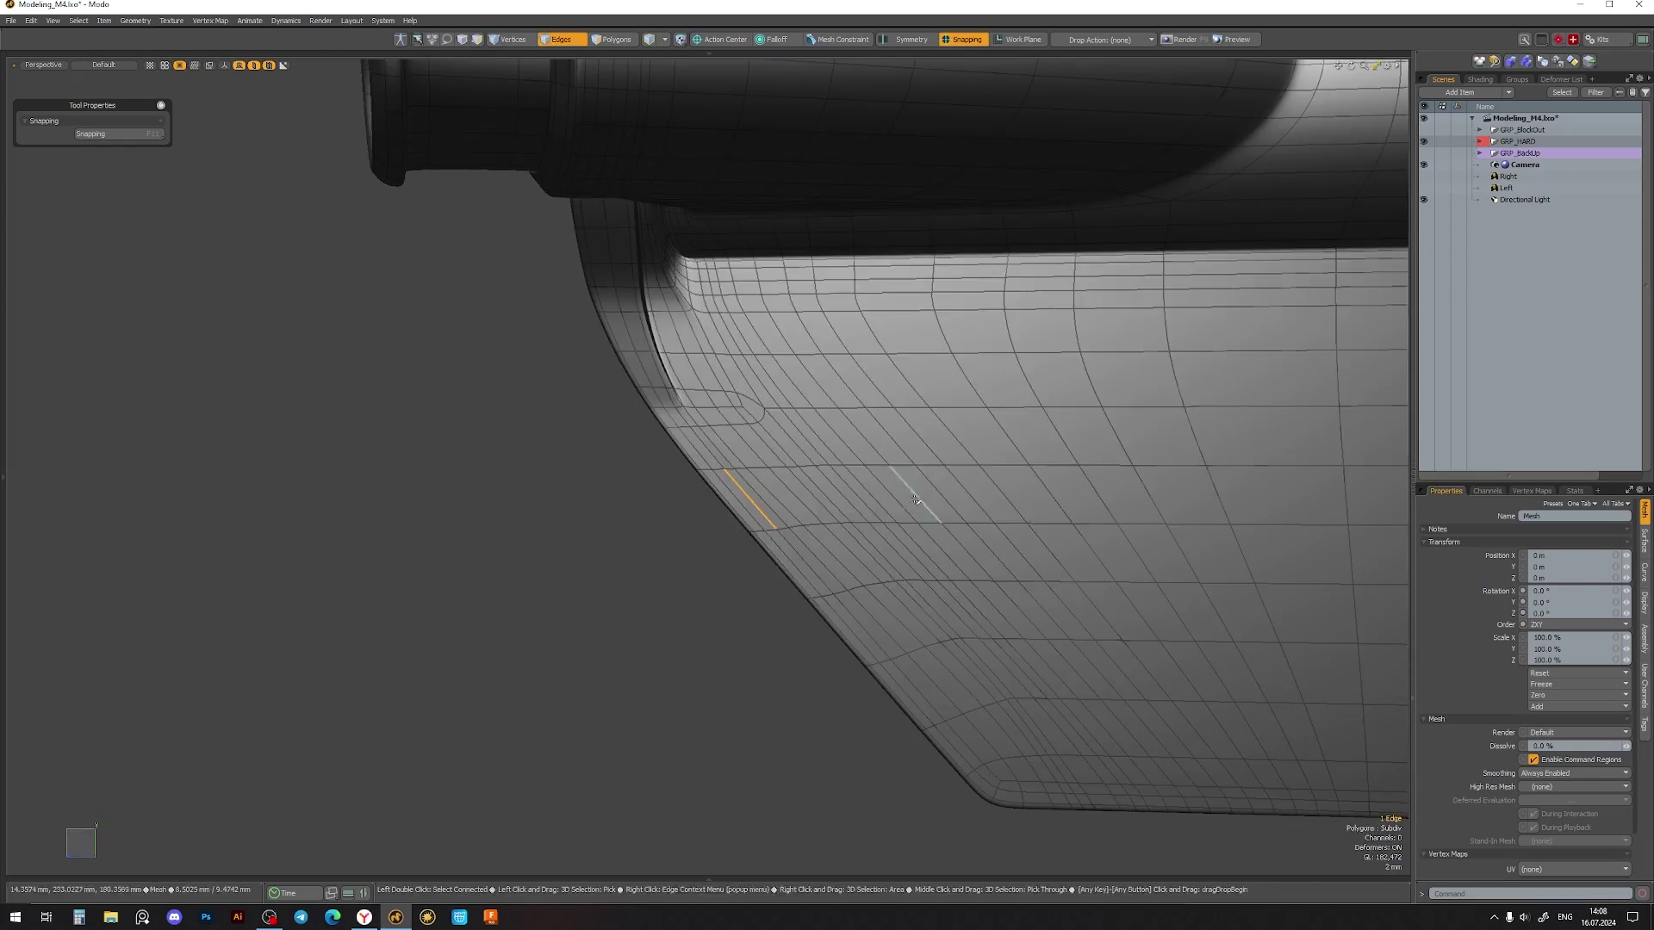
- Lasso-select the side panel polygons and add the far border strip to the selection
left_click_drag(497, 567, 671, 430, "alt")
key("3")
right_click_drag(473, 315, 476, 317)
left_click_drag(476, 317, 900, 540, "alt")
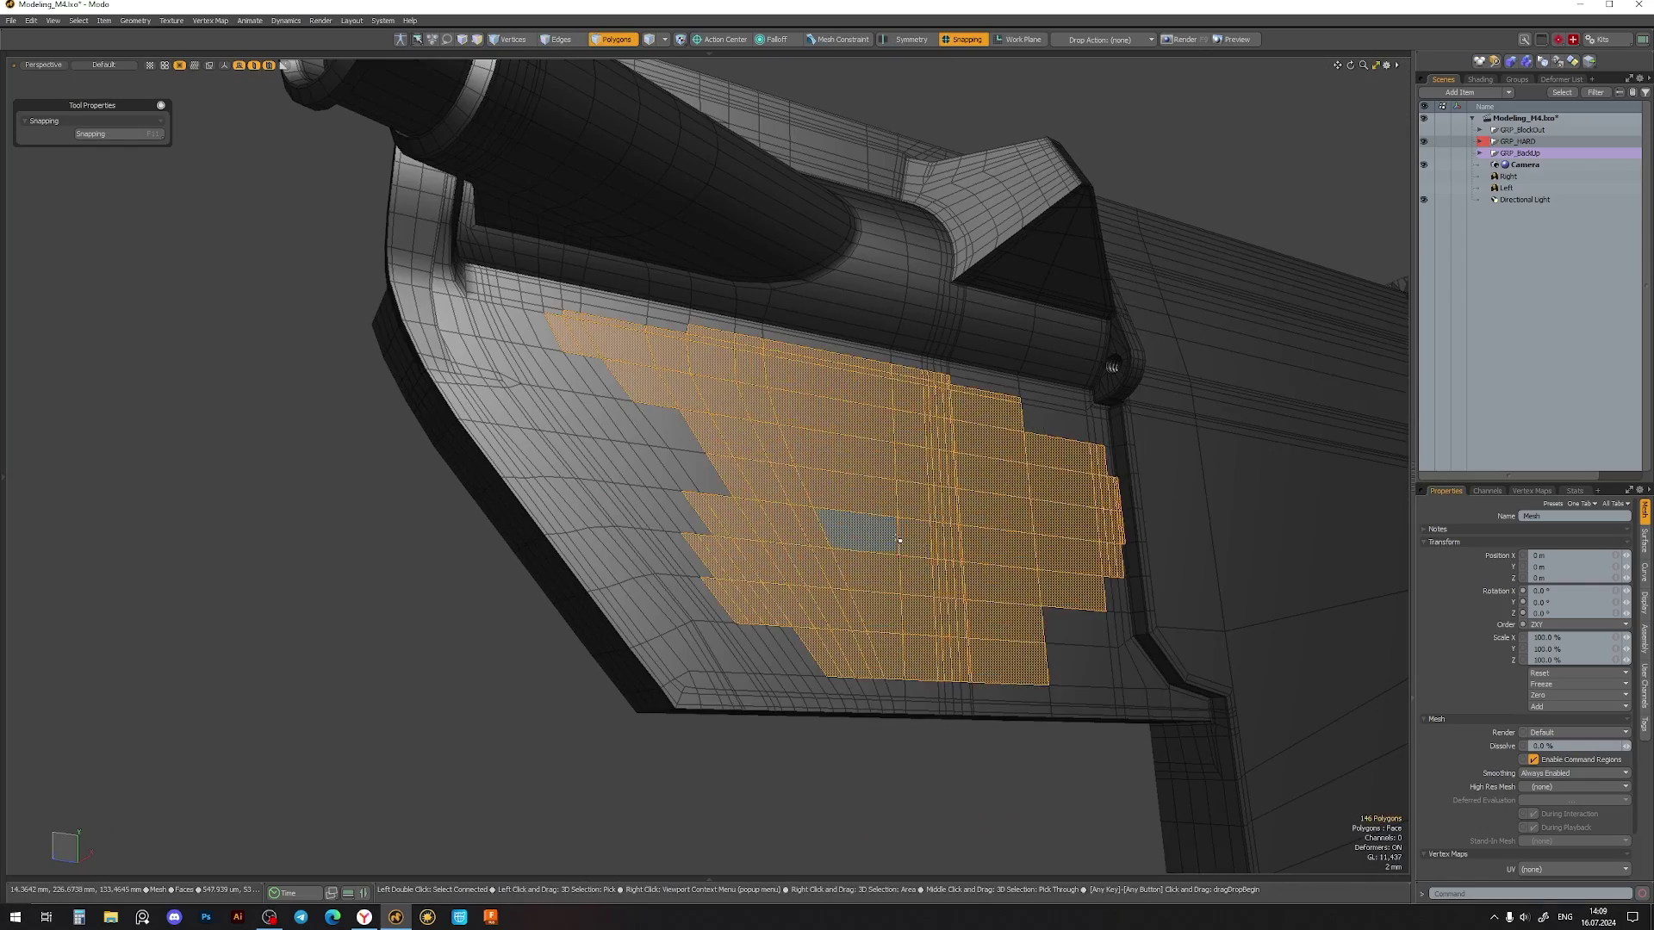
scroll(1186, 372, "up", 5)
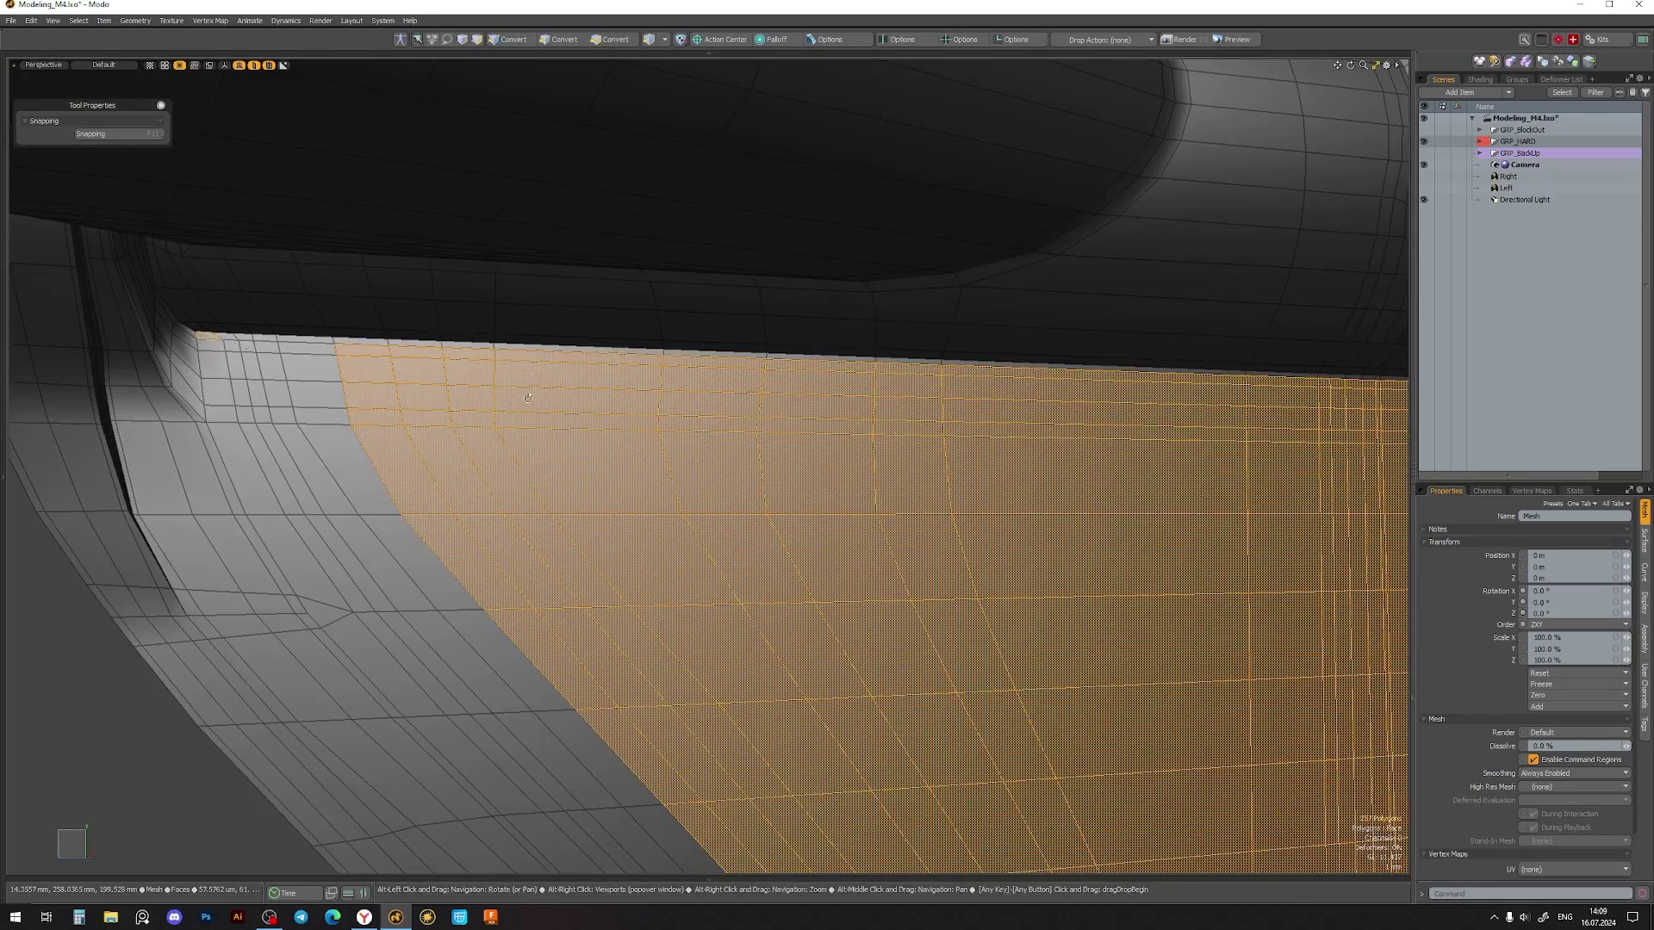
left_click_drag(1172, 373, 945, 613, "alt")
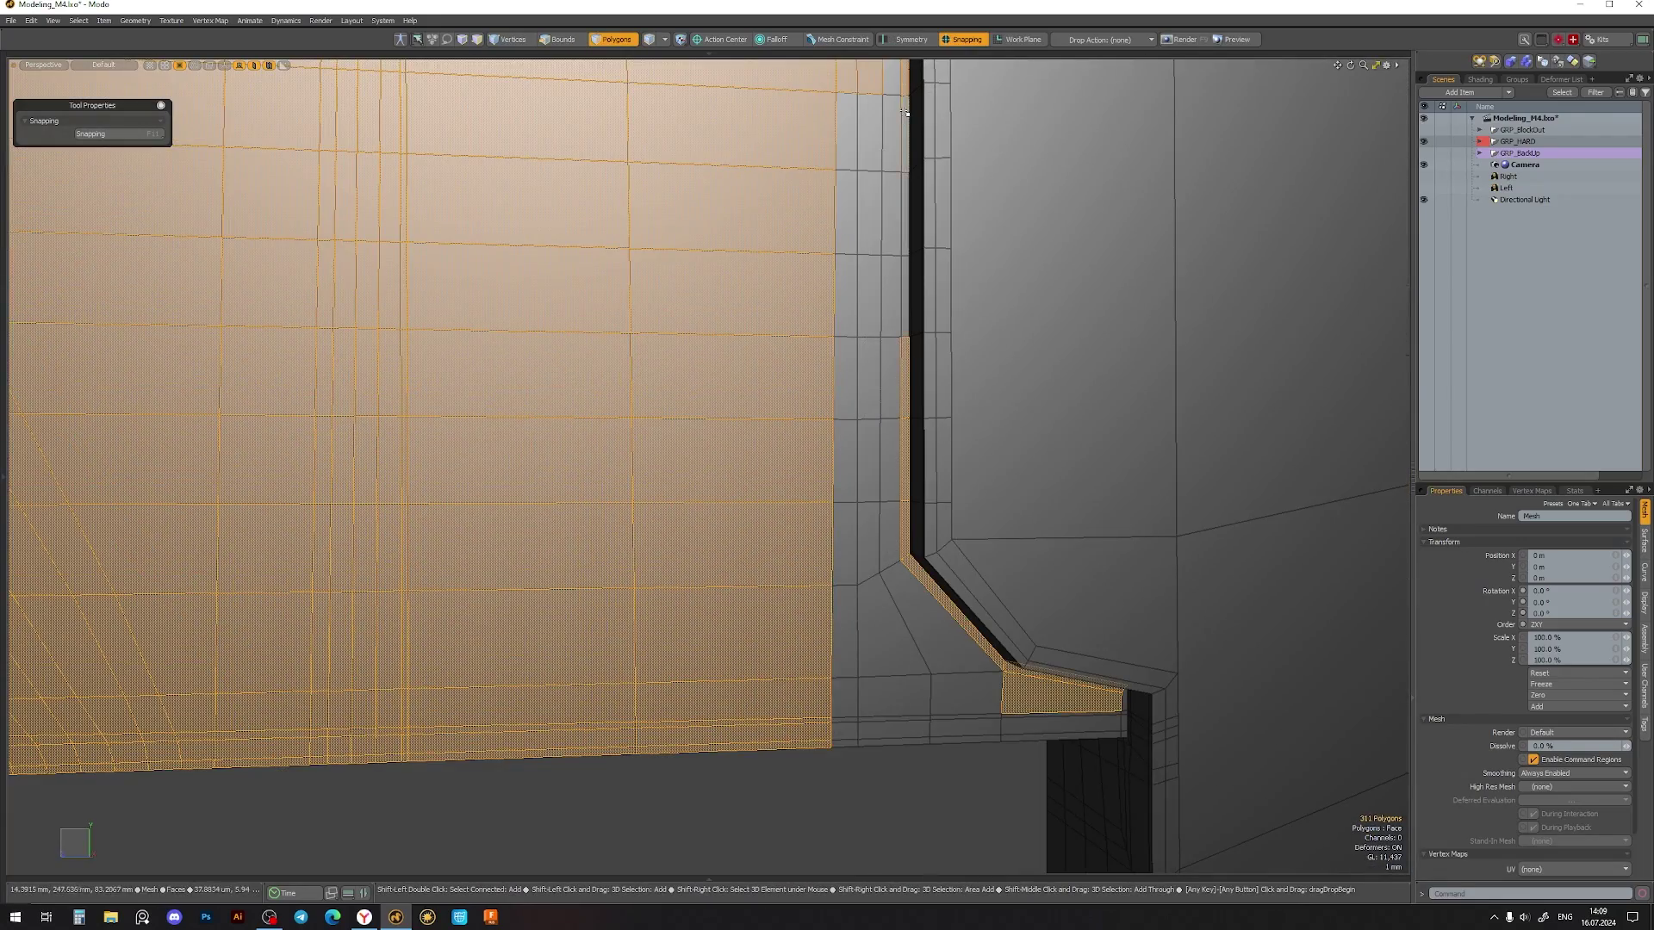
mouse_move(961, 703)
left_mouse_down("alt")
mouse_move(866, 425)
mouse_move(648, 488)
left_mouse_up("alt")
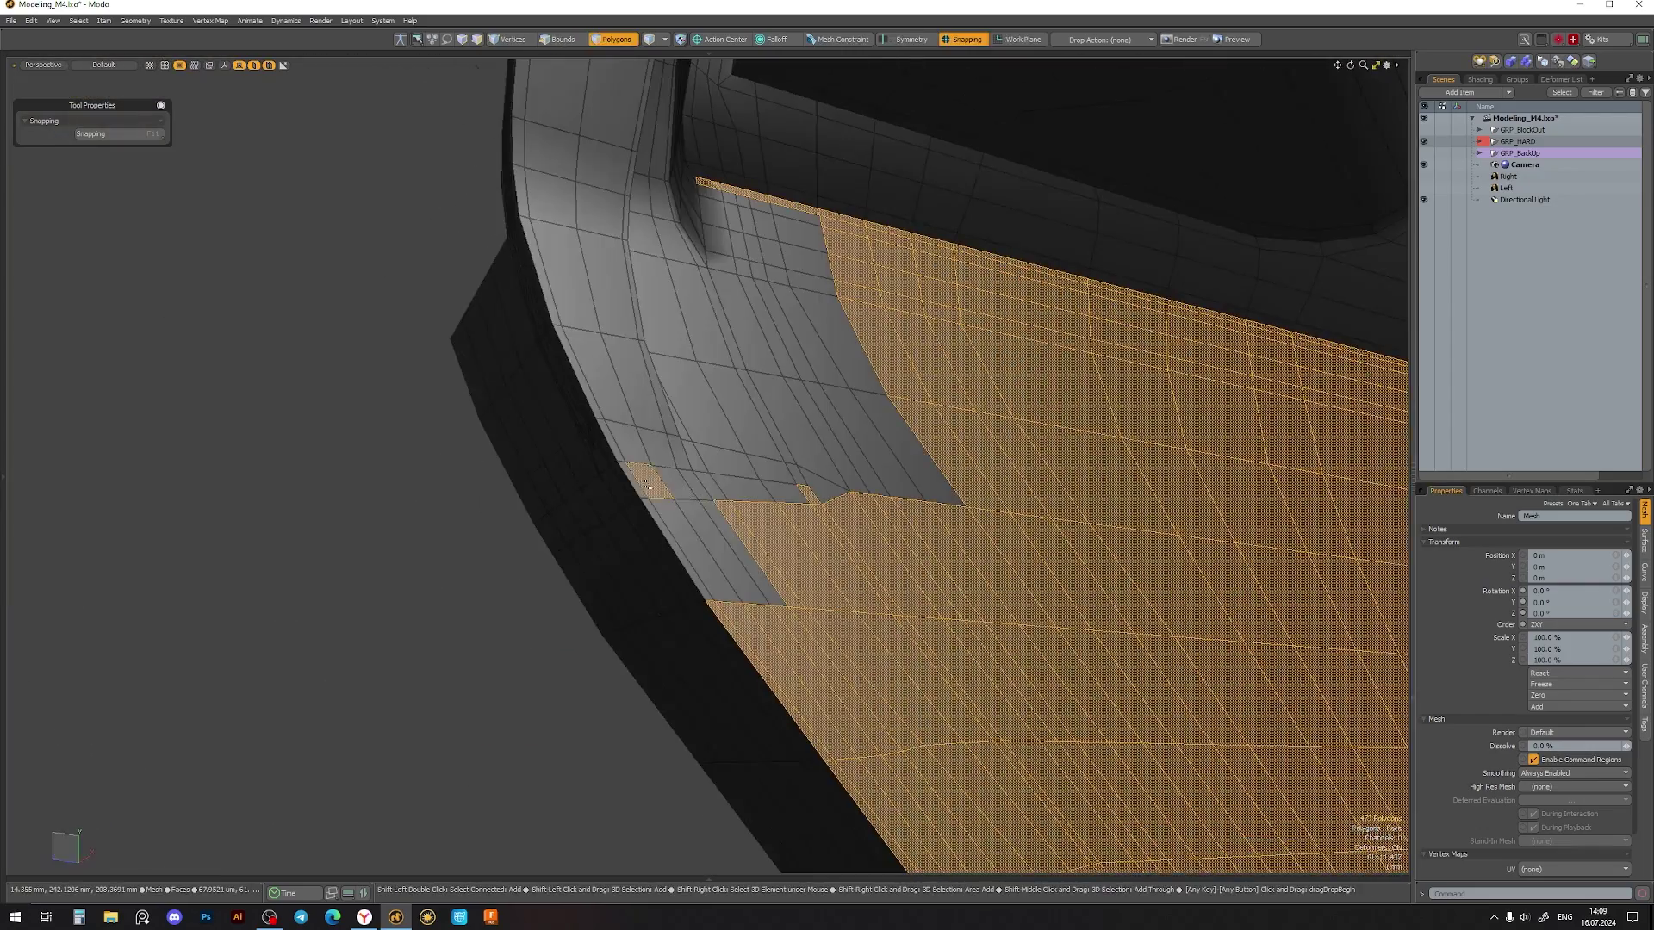
left_click_drag(878, 452, 556, 459, "alt")
left_click(556, 458, "shift")
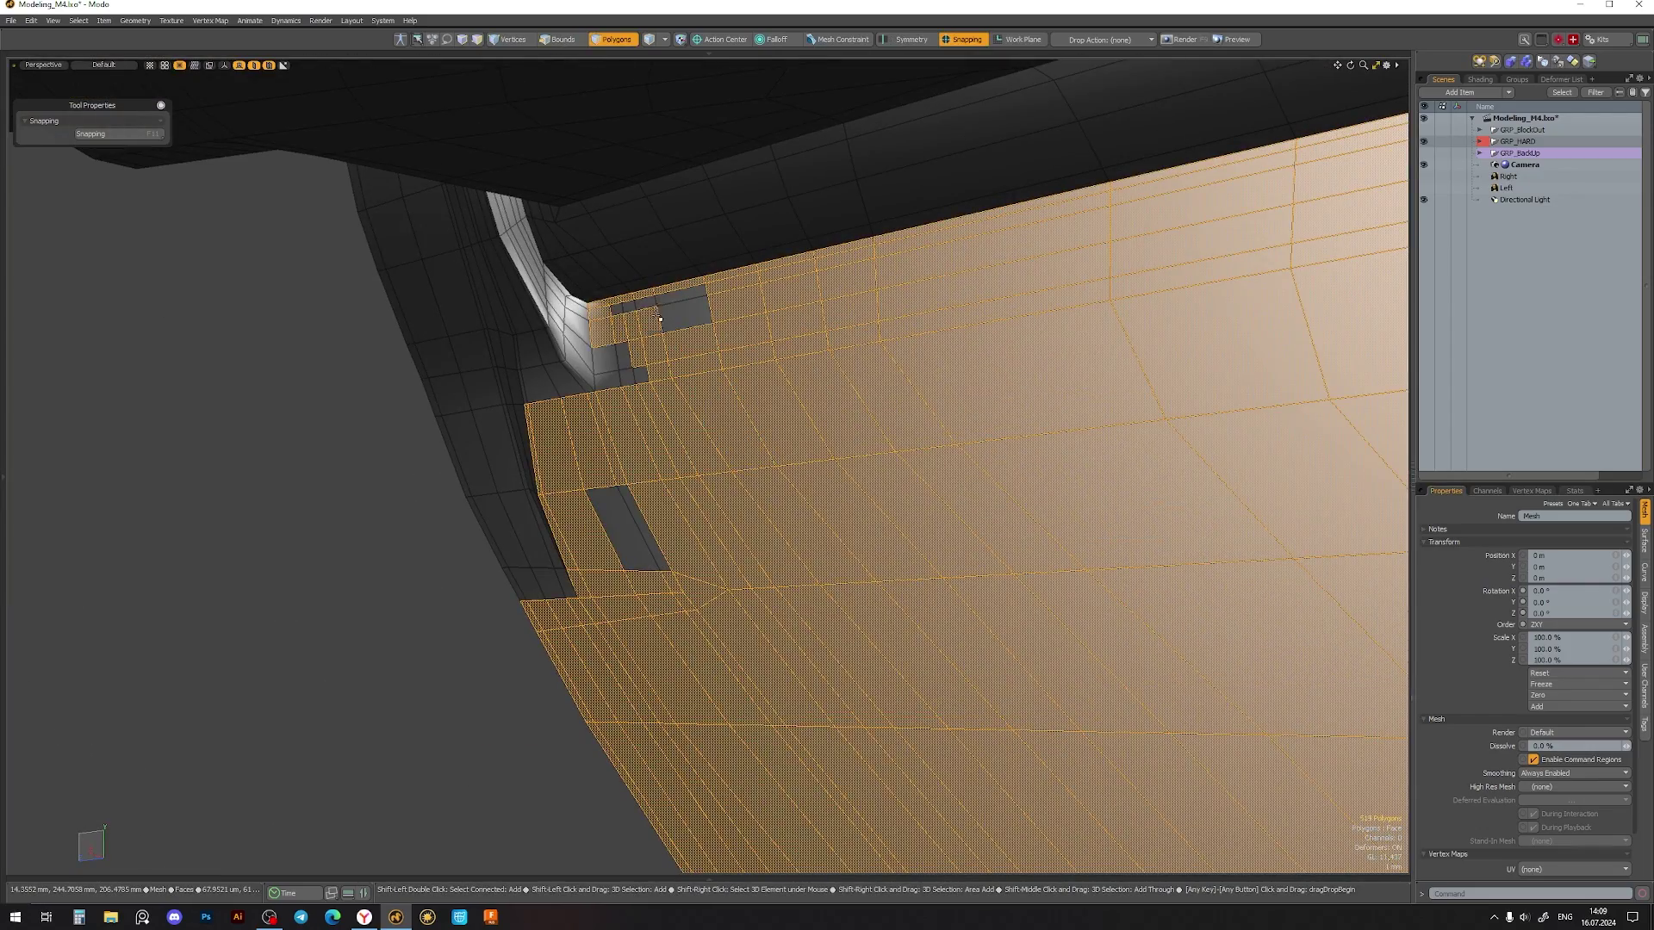
scroll(678, 561, "down", 5)
- Scale the selected faces to 0% on X to flatten them, then preview the smoothed panel
key("r")
left_click_drag(678, 561, 786, 433, "alt")
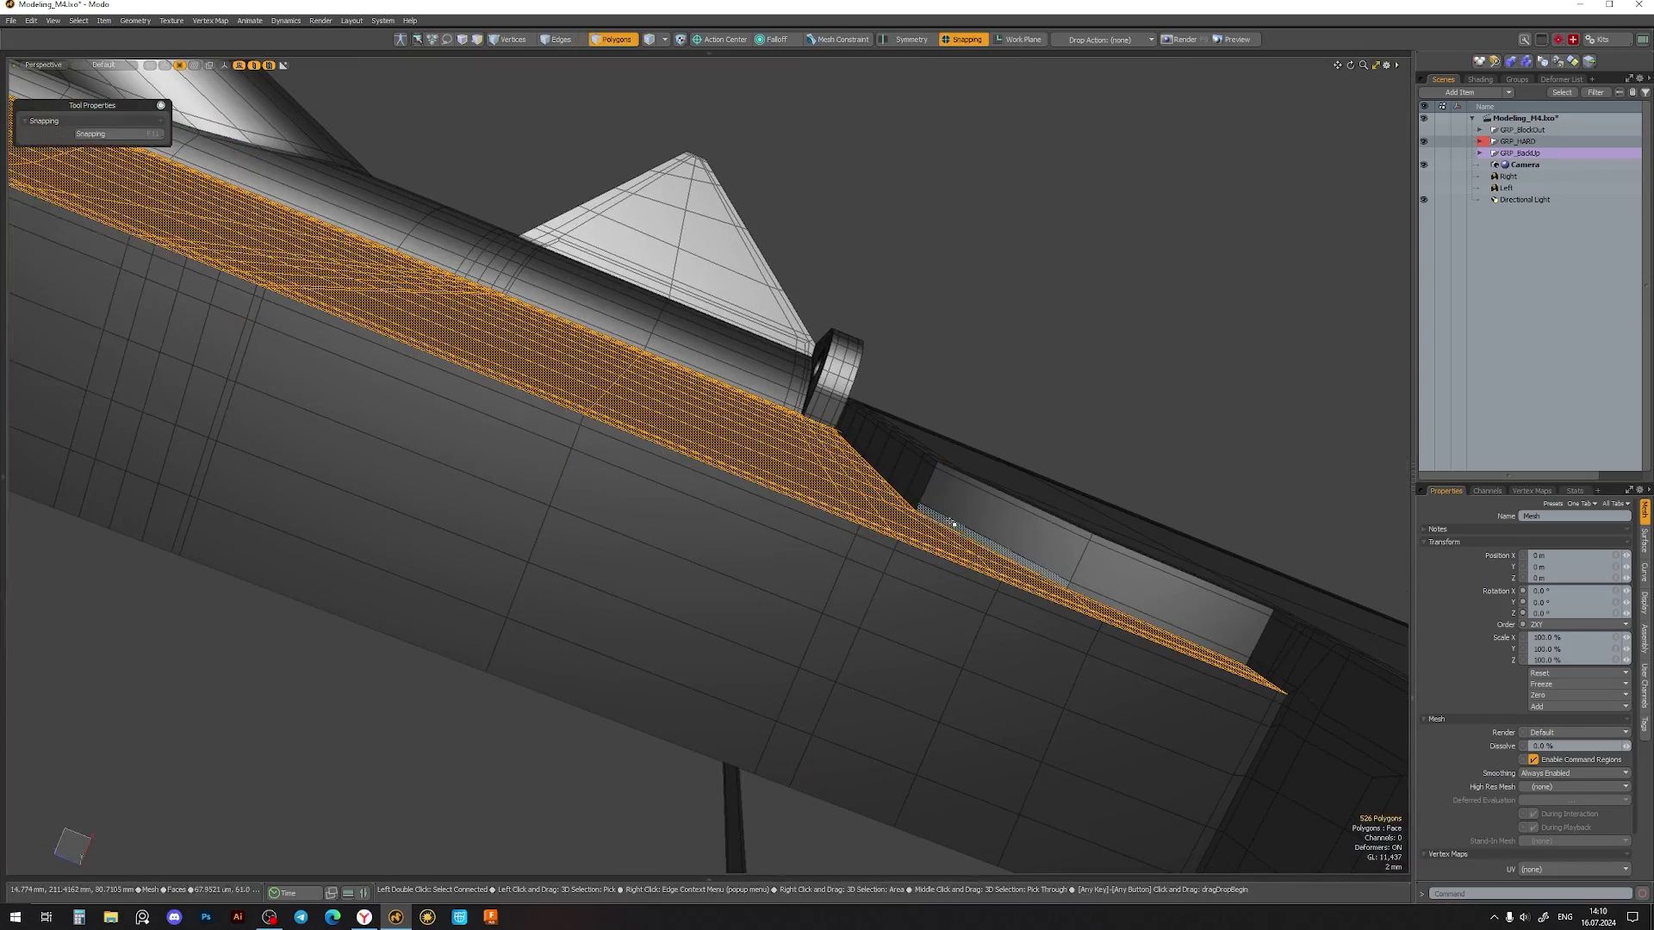
left_click_drag(915, 511, 666, 500, "alt")
key("Tab")
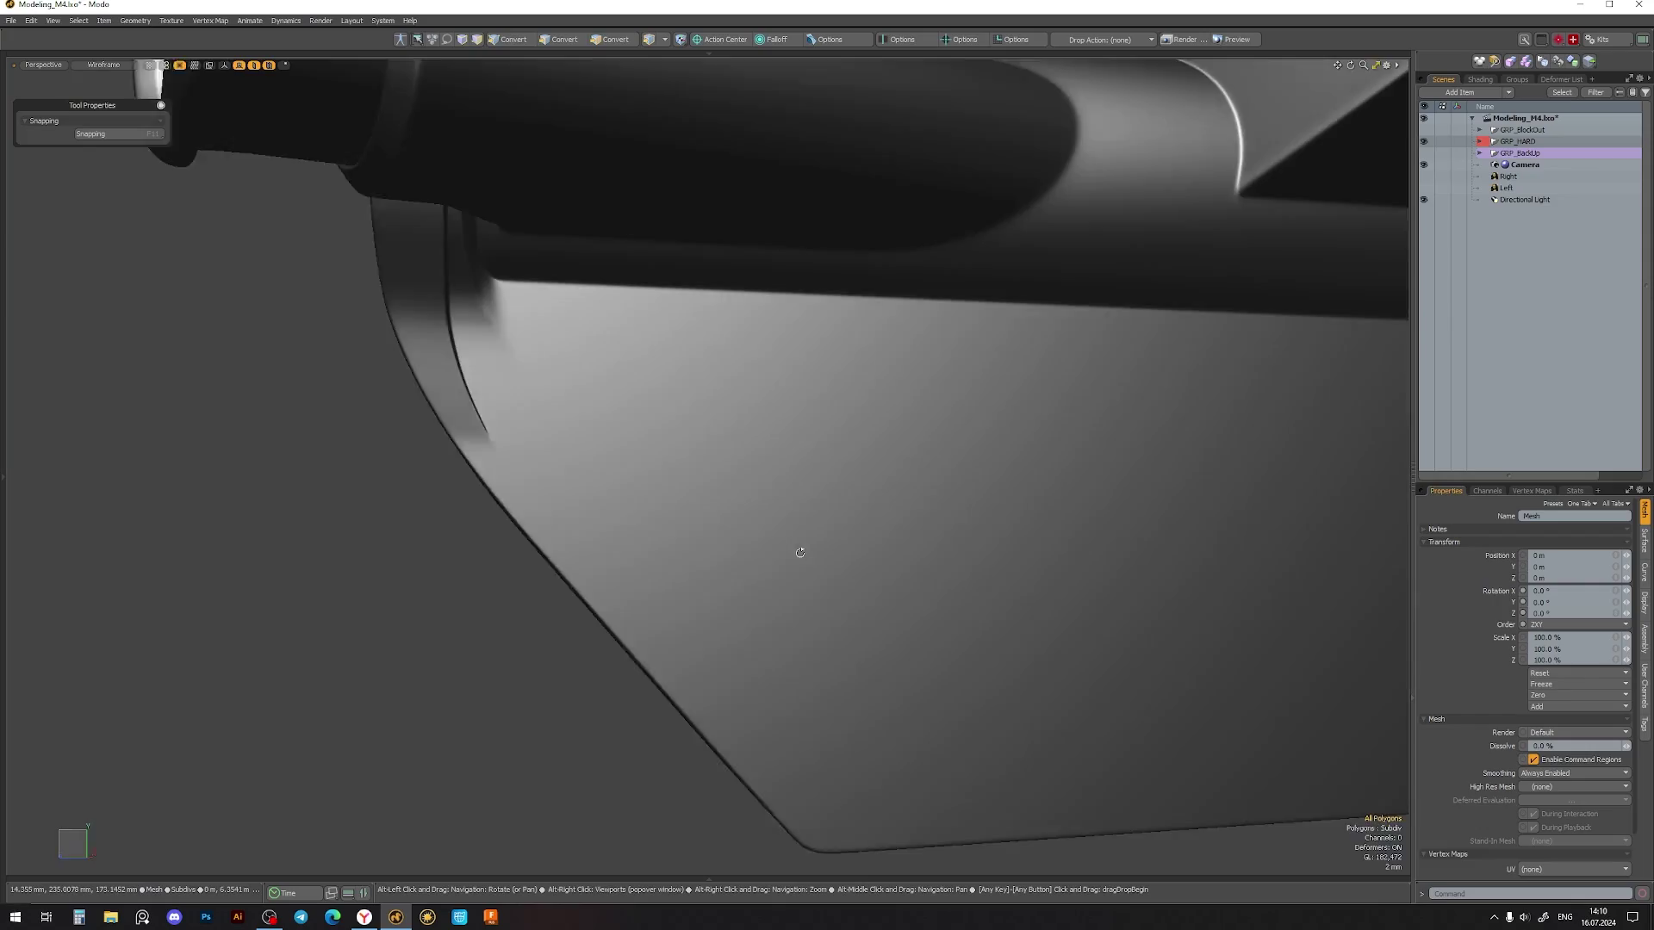
scroll(666, 499, "up", 5)
scroll(856, 380, "down", 5)
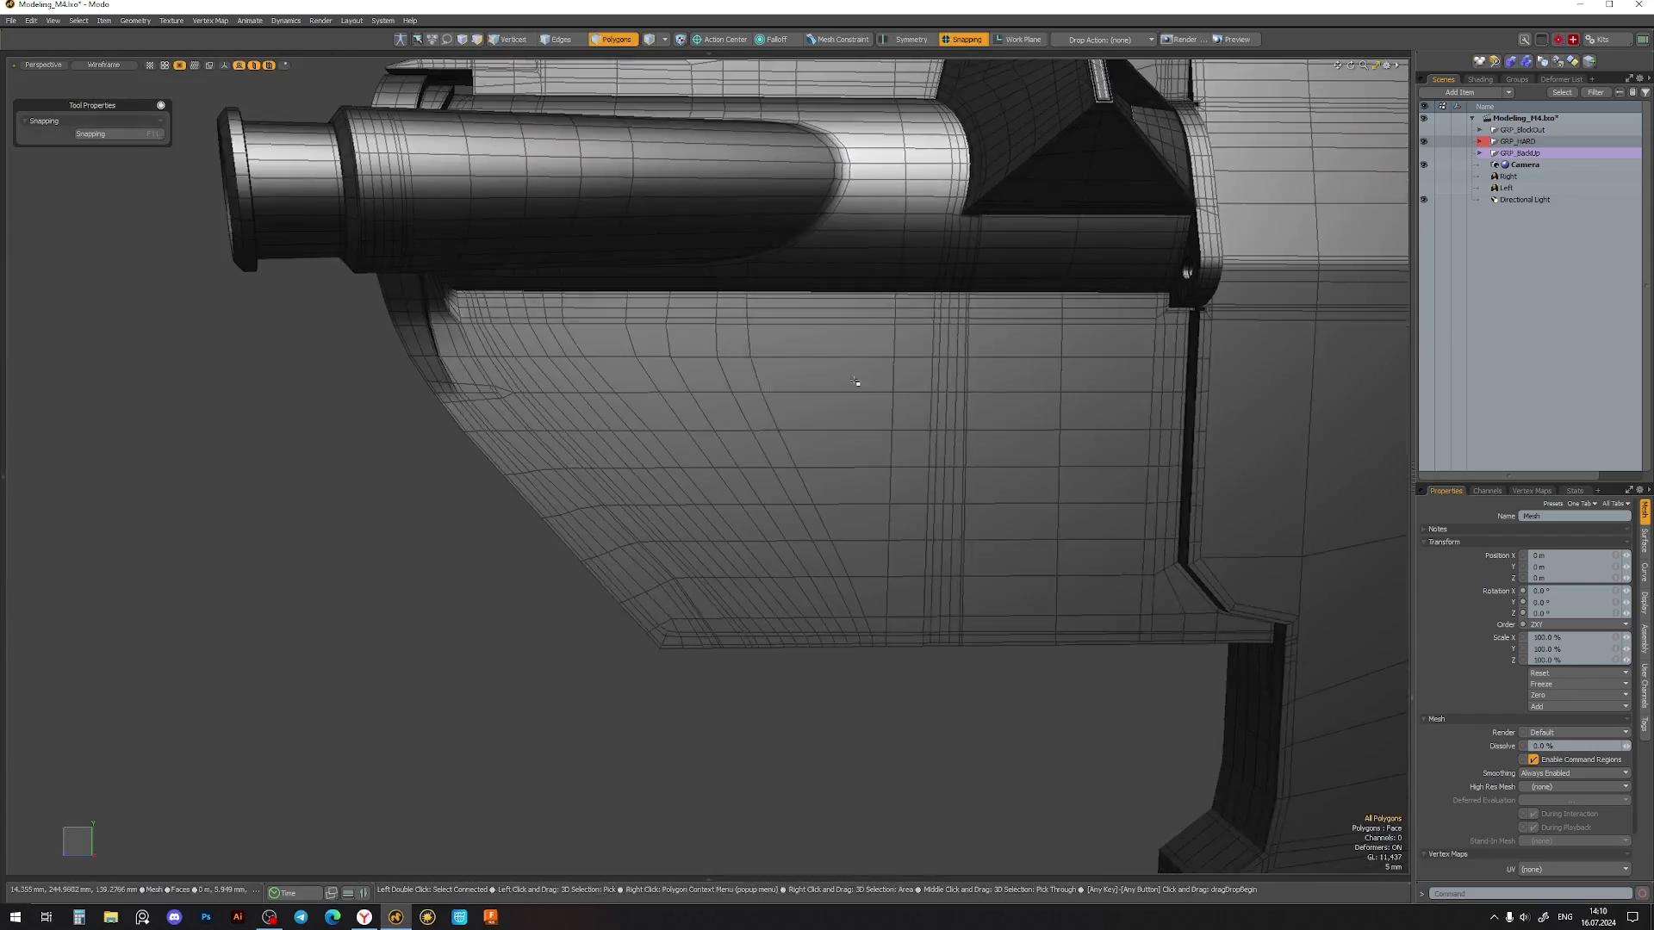
scroll(787, 400, "up", 5)
- Return to the cage mesh and inspect the panel's rear from new angles
key("3")
scroll(787, 400, "down", 5)
left_click_drag(787, 400, 675, 506, "alt")
scroll(676, 506, "up", 5)
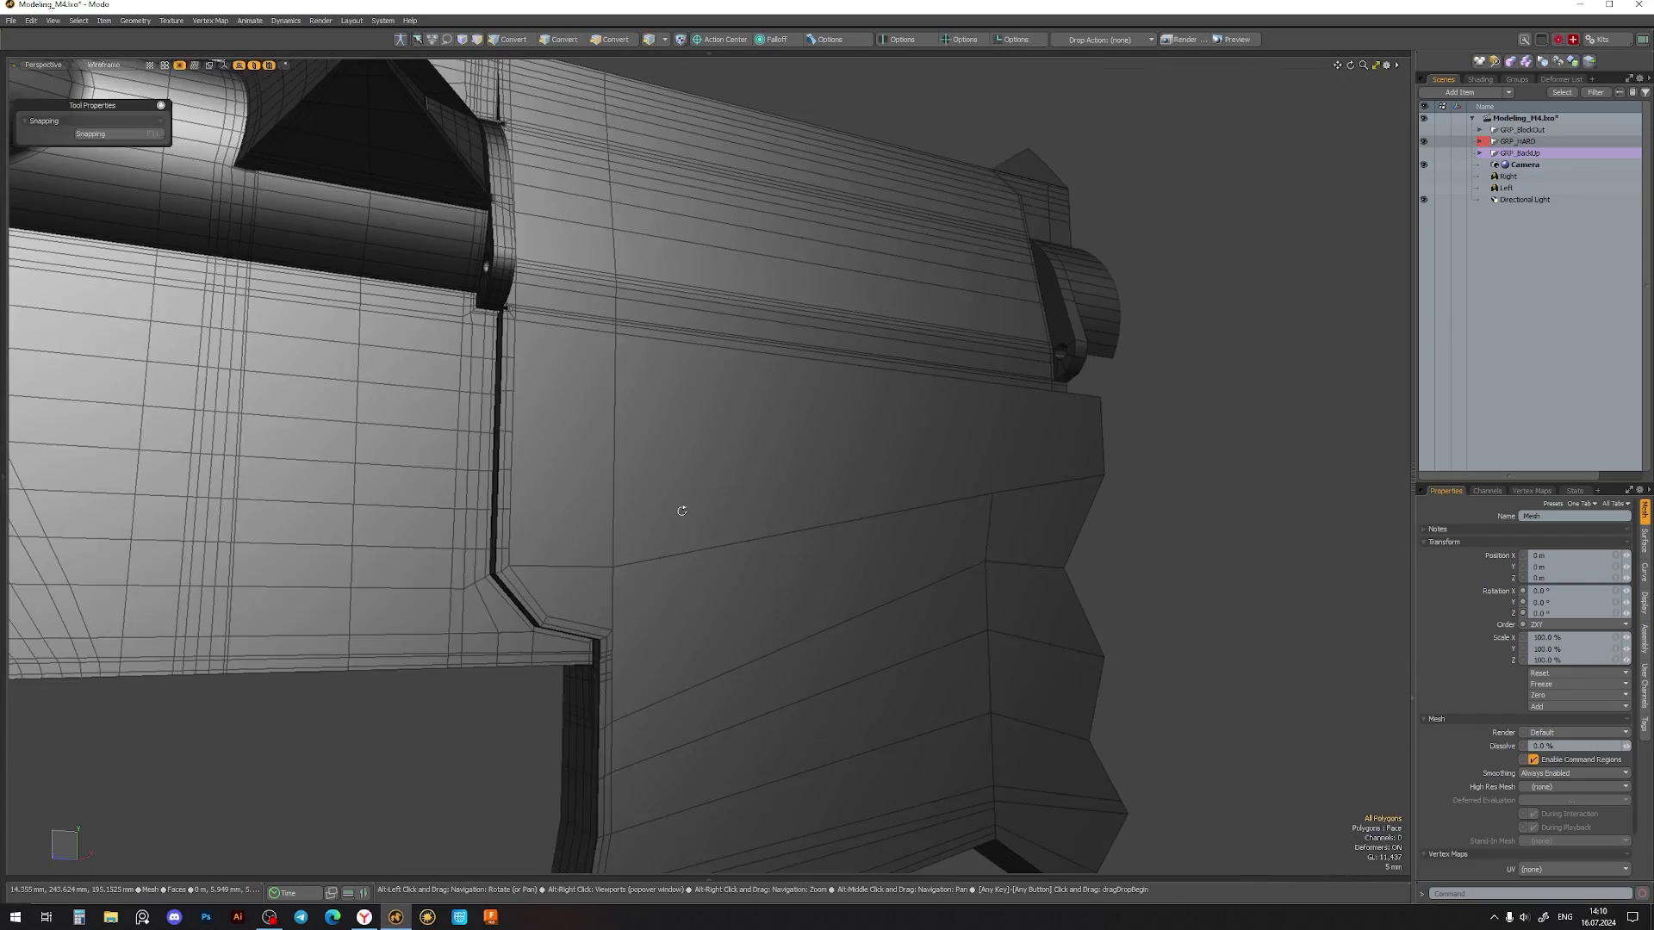
scroll(546, 578, "up", 5)
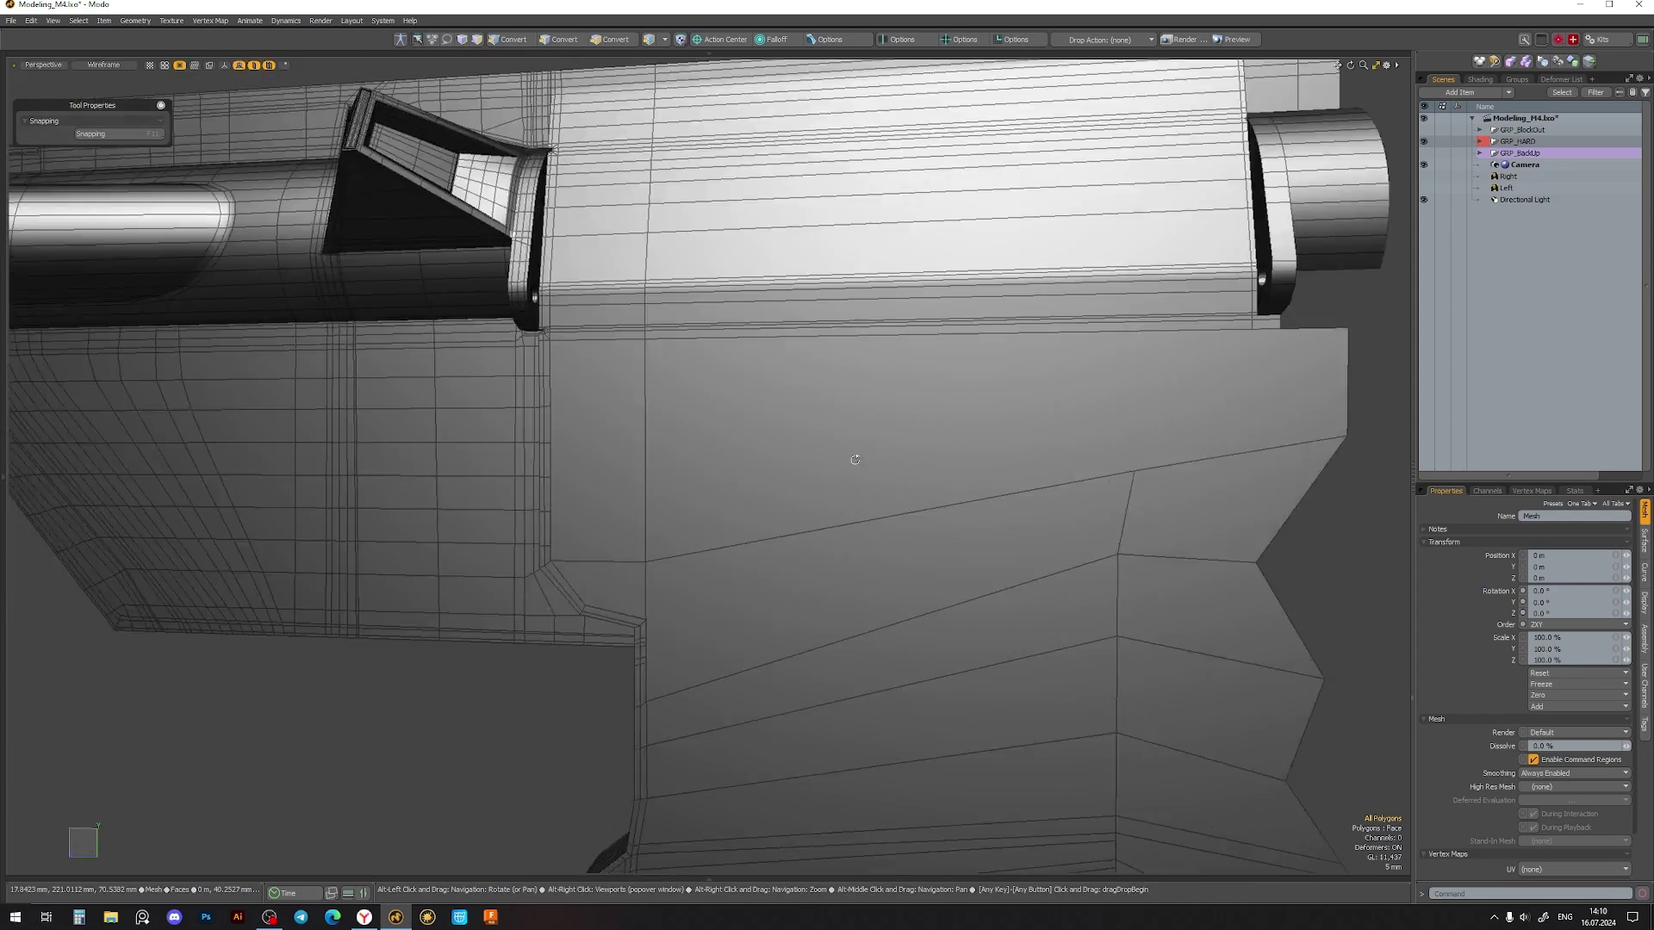
key("2")
left_click_drag(545, 578, 904, 533, "alt")
key("3")
scroll(753, 456, "down", 5)
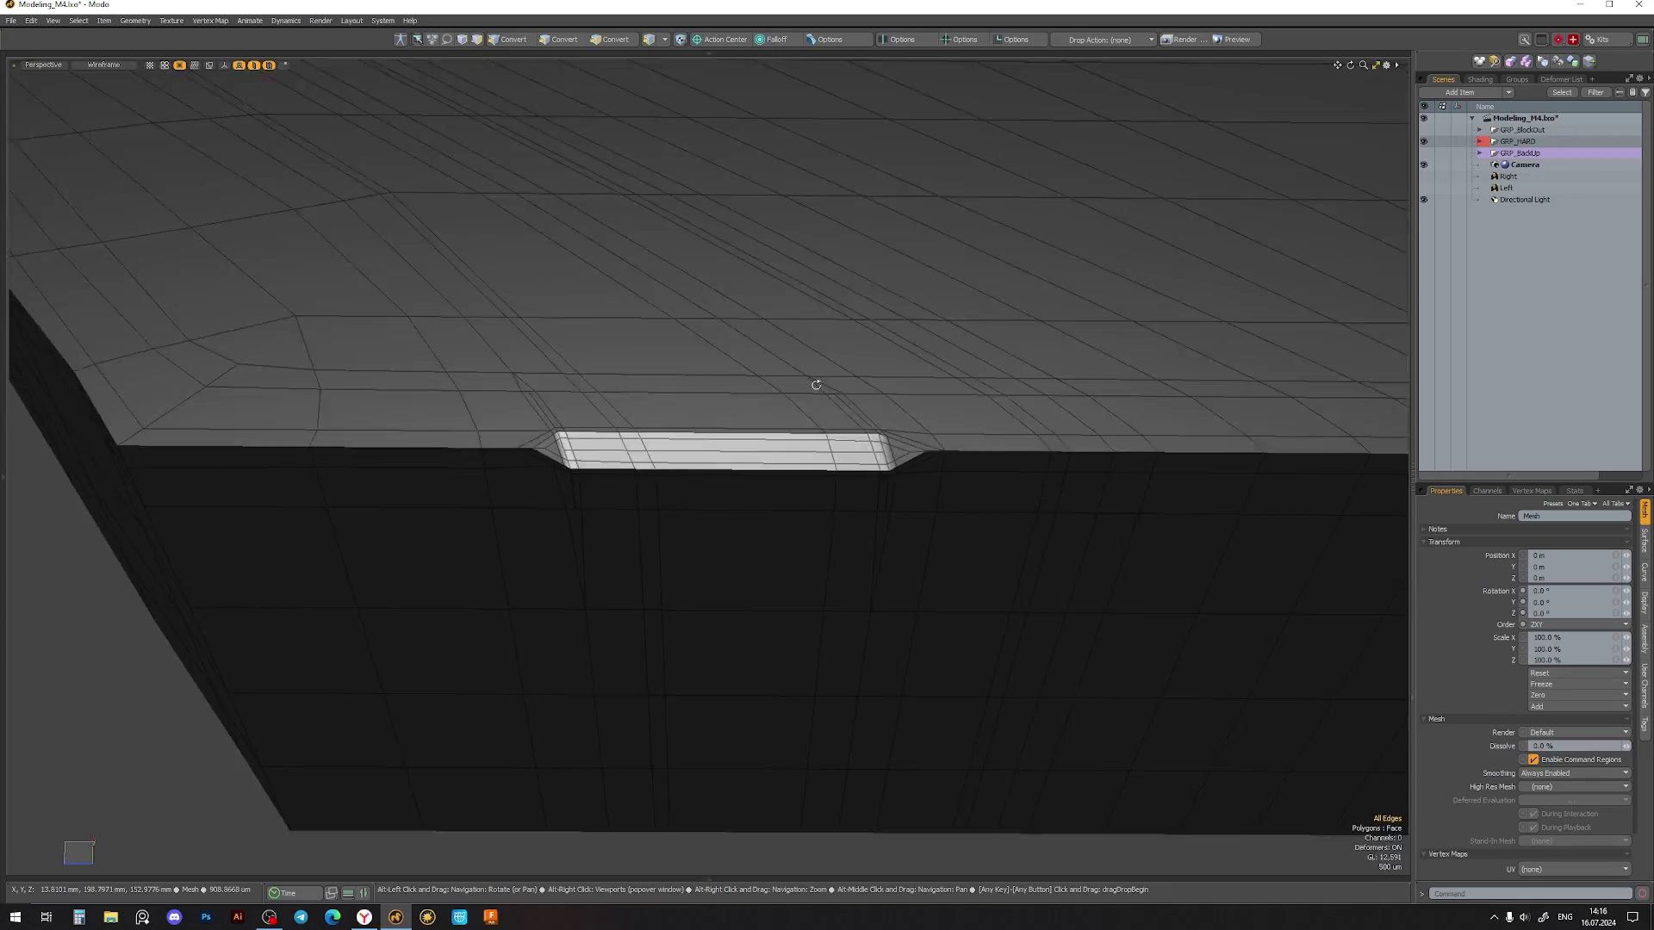
- Orbit around the notch and select the edges at the recessed slot's end
left_click_drag(815, 380, 688, 446, "alt")
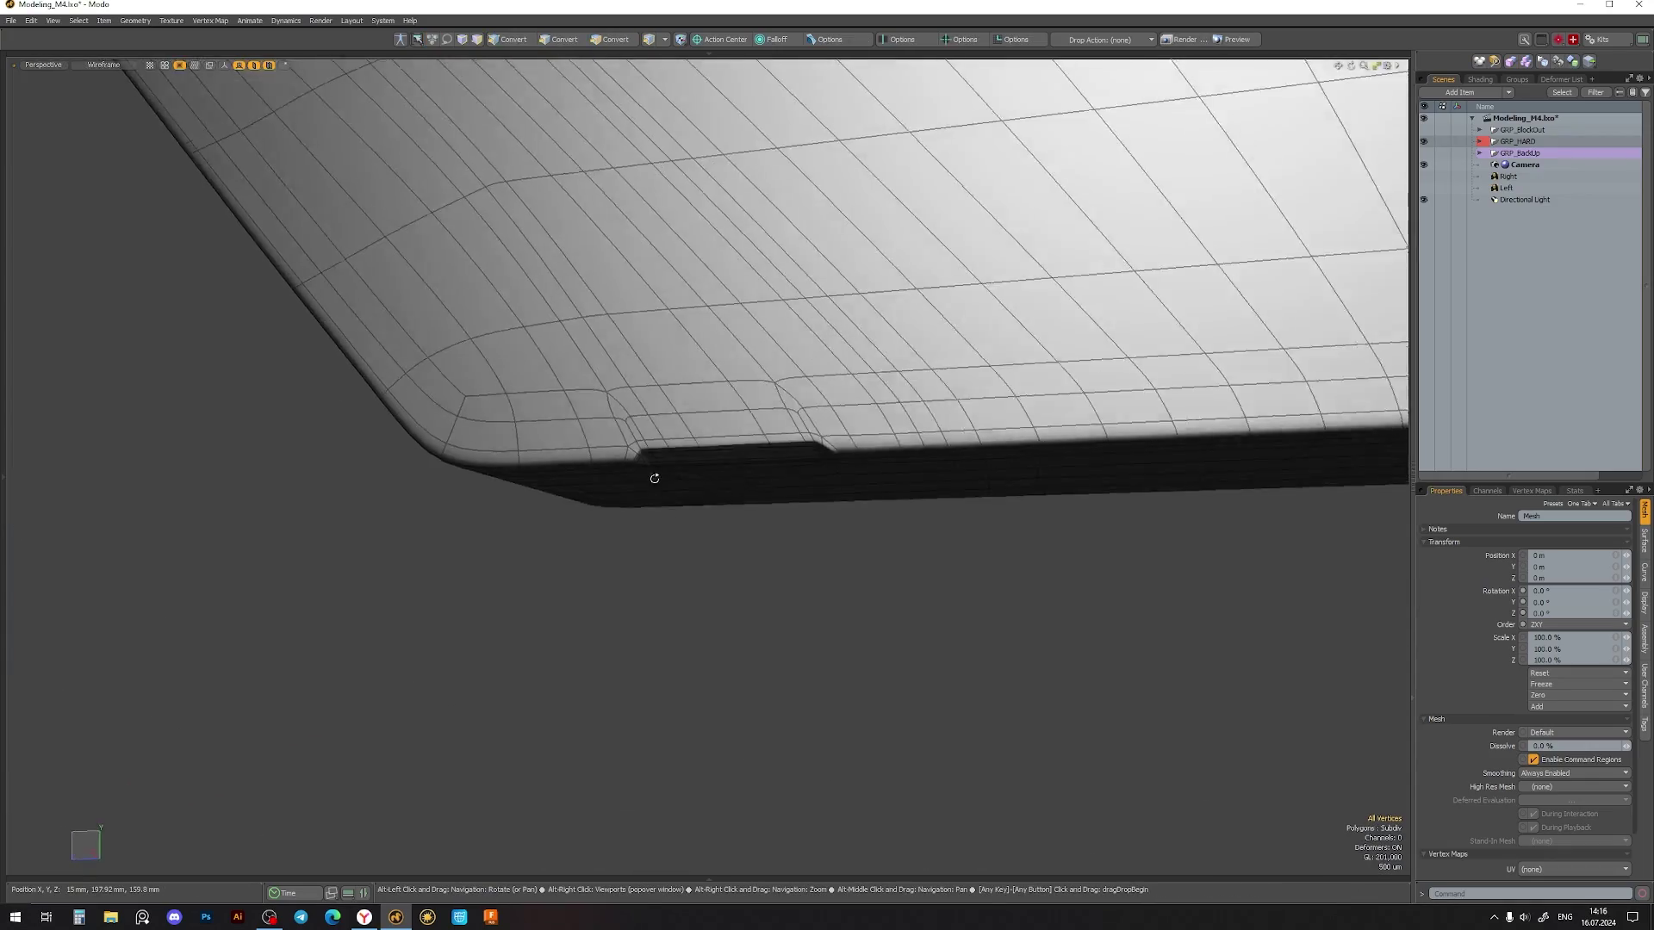
mouse_move(654, 479)
left_mouse_down("alt")
mouse_move(702, 370)
mouse_move(706, 491)
mouse_move(727, 425)
mouse_move(820, 493)
left_mouse_up("alt")
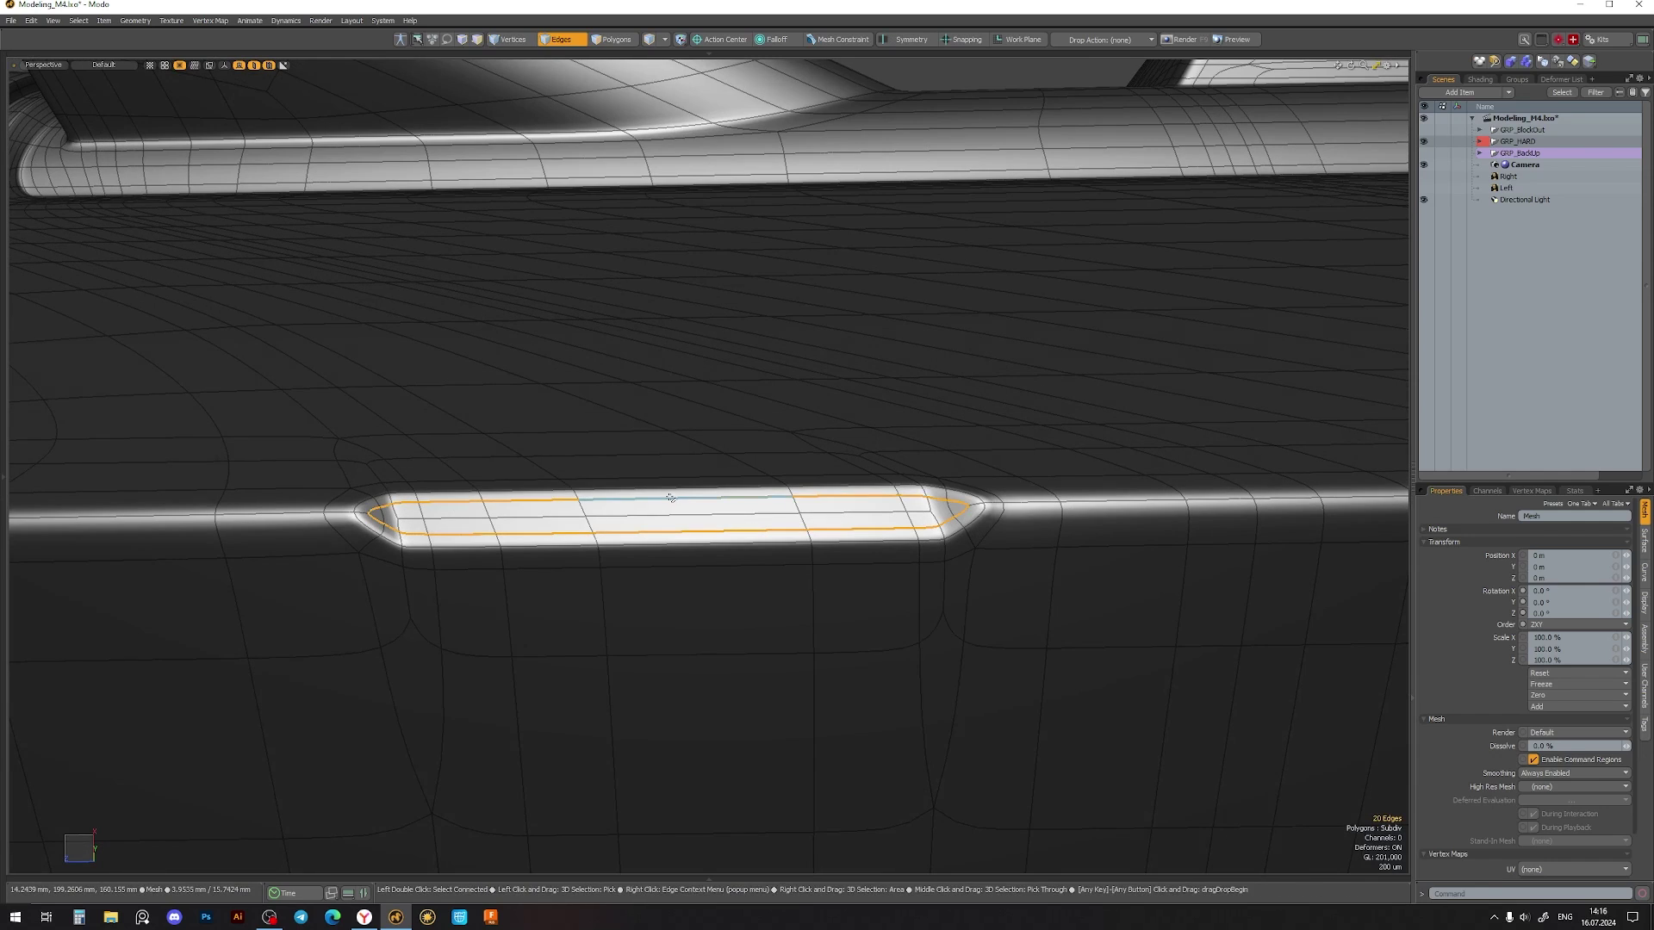
left_click_drag(671, 498, 646, 549, "alt")
left_click(1022, 544)
left_click_drag(1022, 545, 909, 557, "alt")
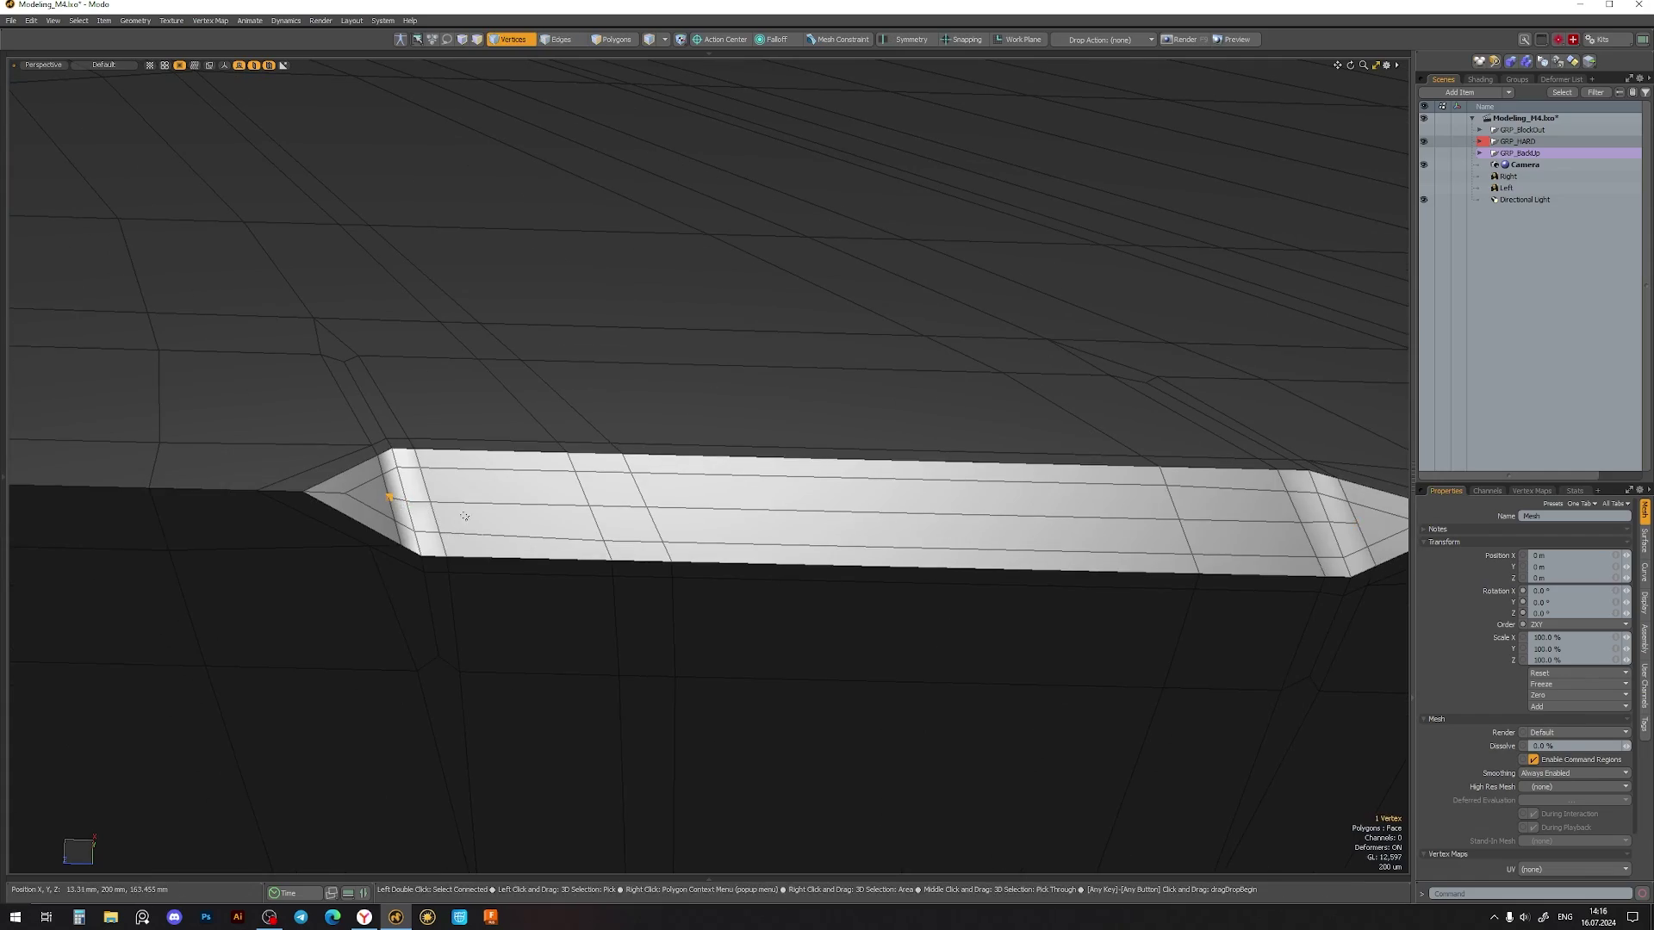
left_click_drag(725, 512, 612, 490, "alt")
left_click(611, 490)
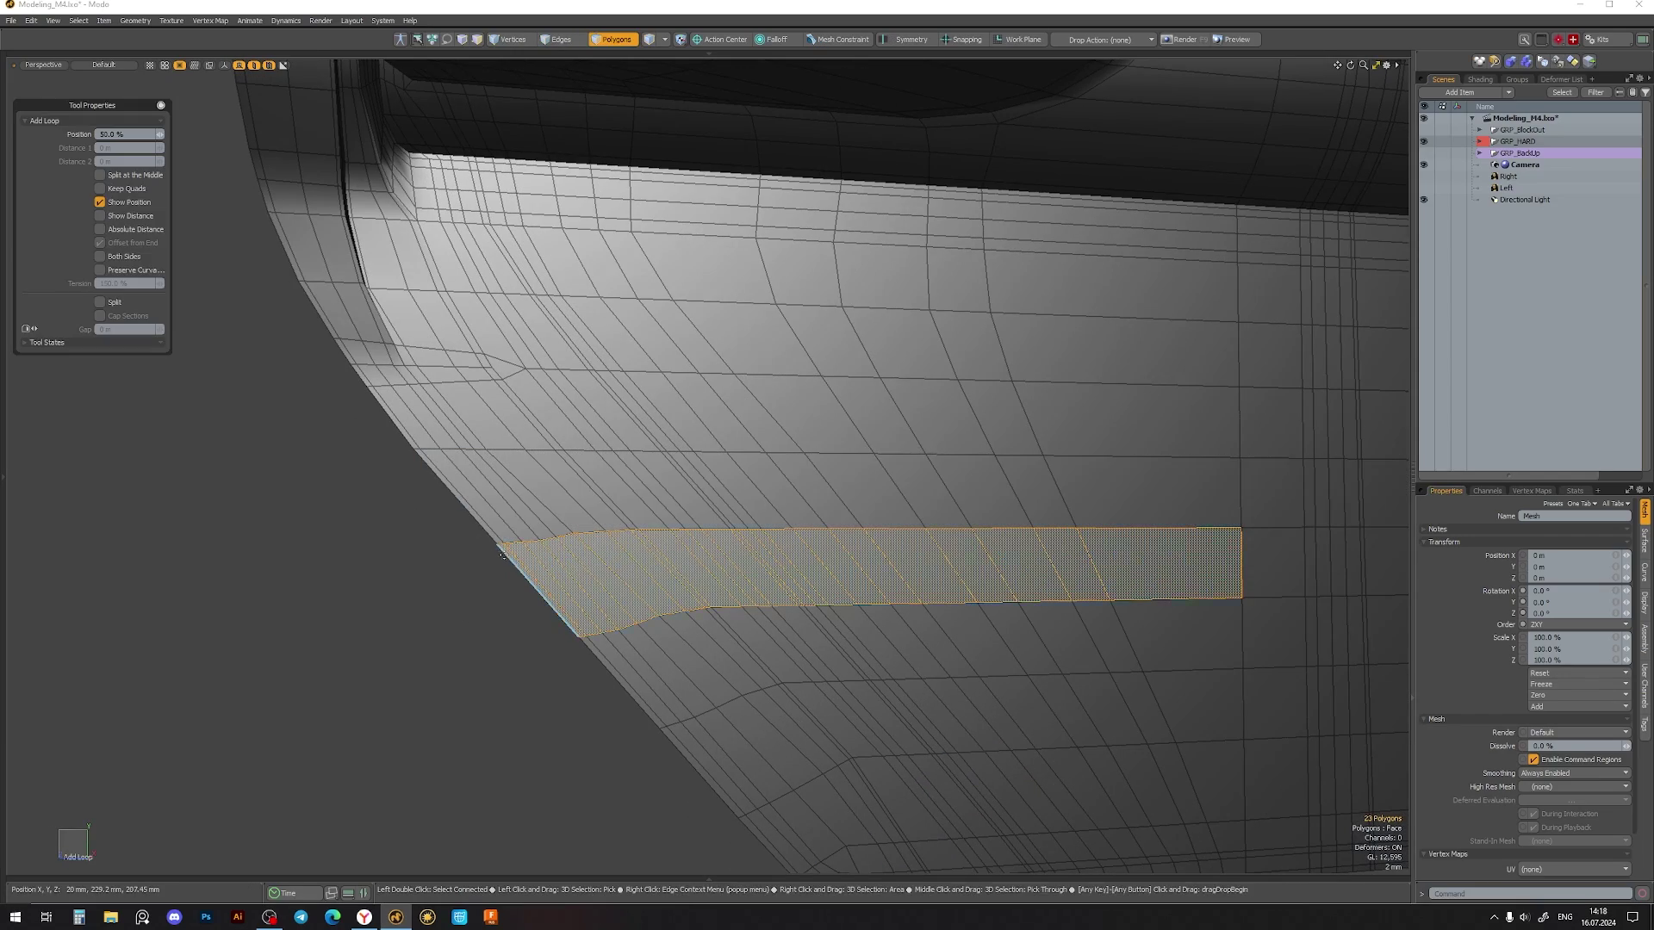
- Slice new edges across the selected faces' border edges
key("2")
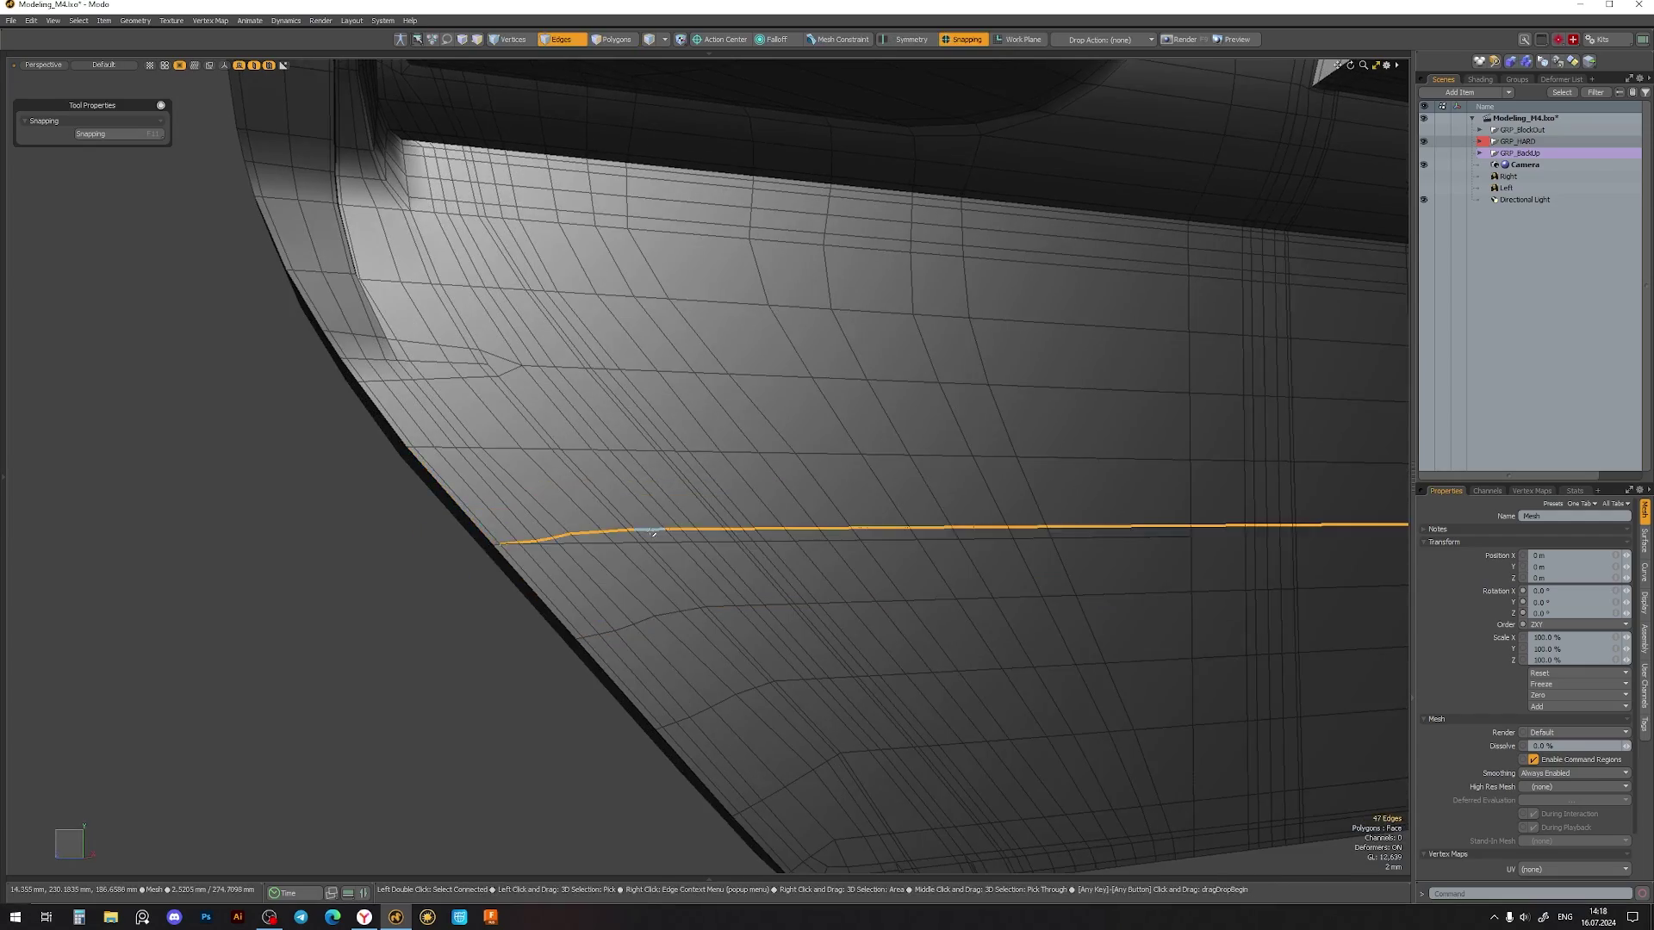
mouse_move(731, 568)
left_mouse_down("alt")
mouse_move(1047, 498)
mouse_move(704, 612)
mouse_move(1160, 547)
left_mouse_up("alt")
key("alt+c")
key("space")
left_click_drag(853, 578, 655, 517, "alt")
- Select six panel faces for a new slot and the edges along it
key("3")
left_click_drag(560, 500, 1120, 637)
mouse_move(862, 603)
left_mouse_down("alt")
mouse_move(626, 512)
mouse_move(656, 592)
left_mouse_up("alt")
key("2")
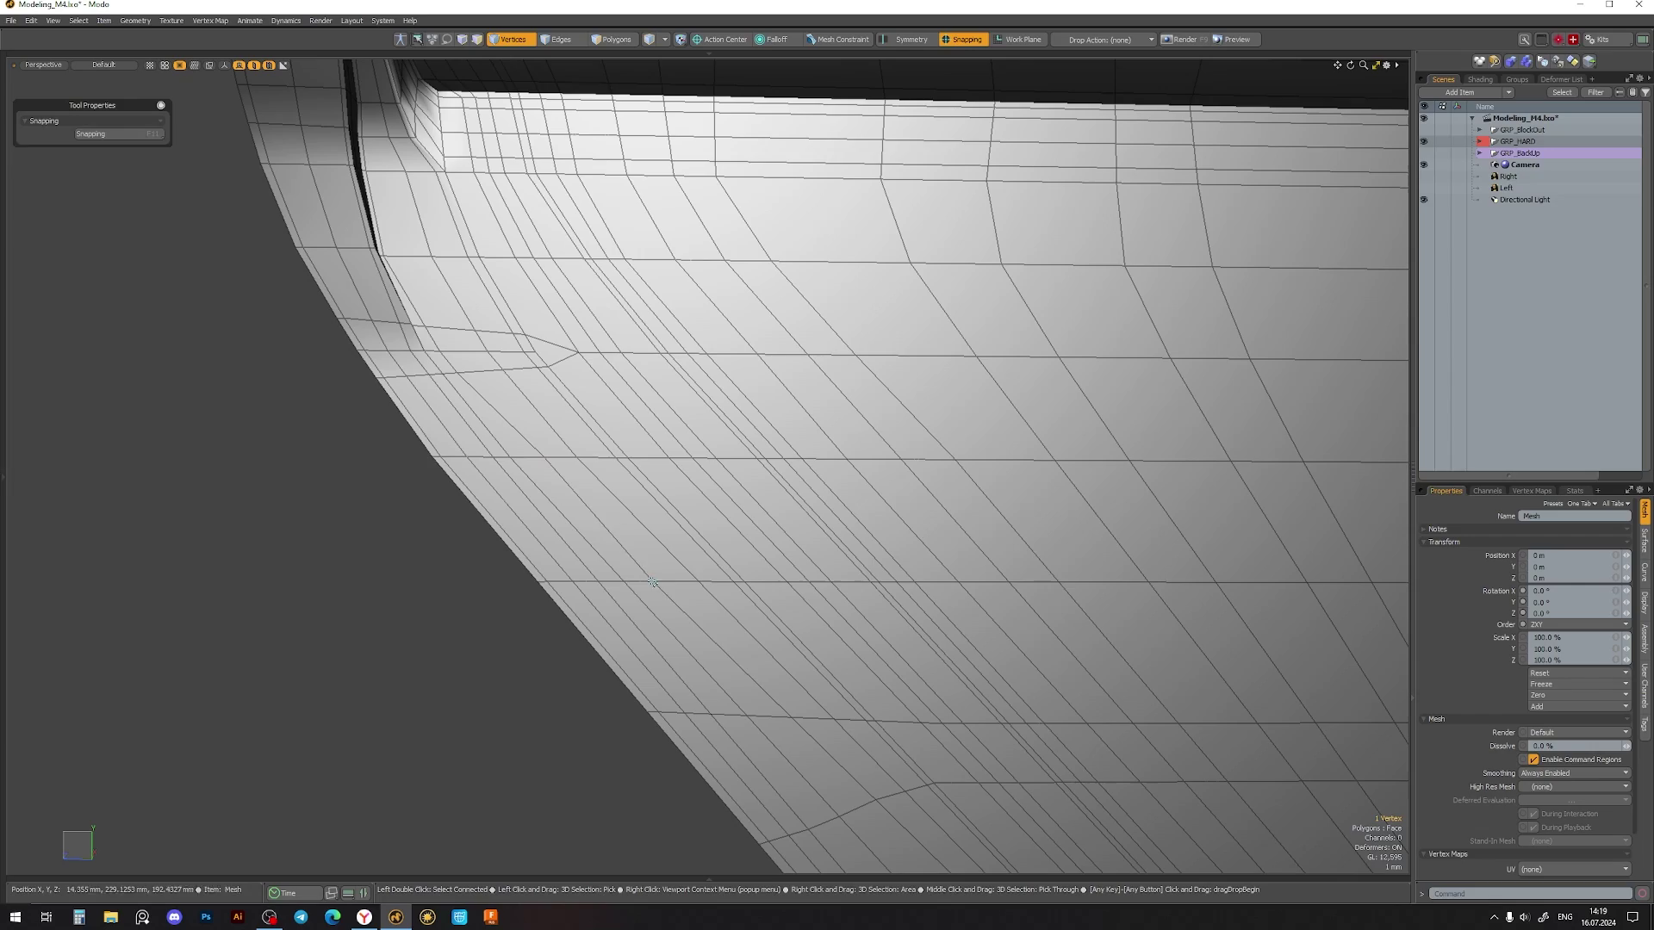
mouse_move(557, 556)
left_mouse_down("alt")
mouse_move(517, 551)
mouse_move(581, 569)
left_mouse_up("alt")
key("2")
double_click(482, 543)
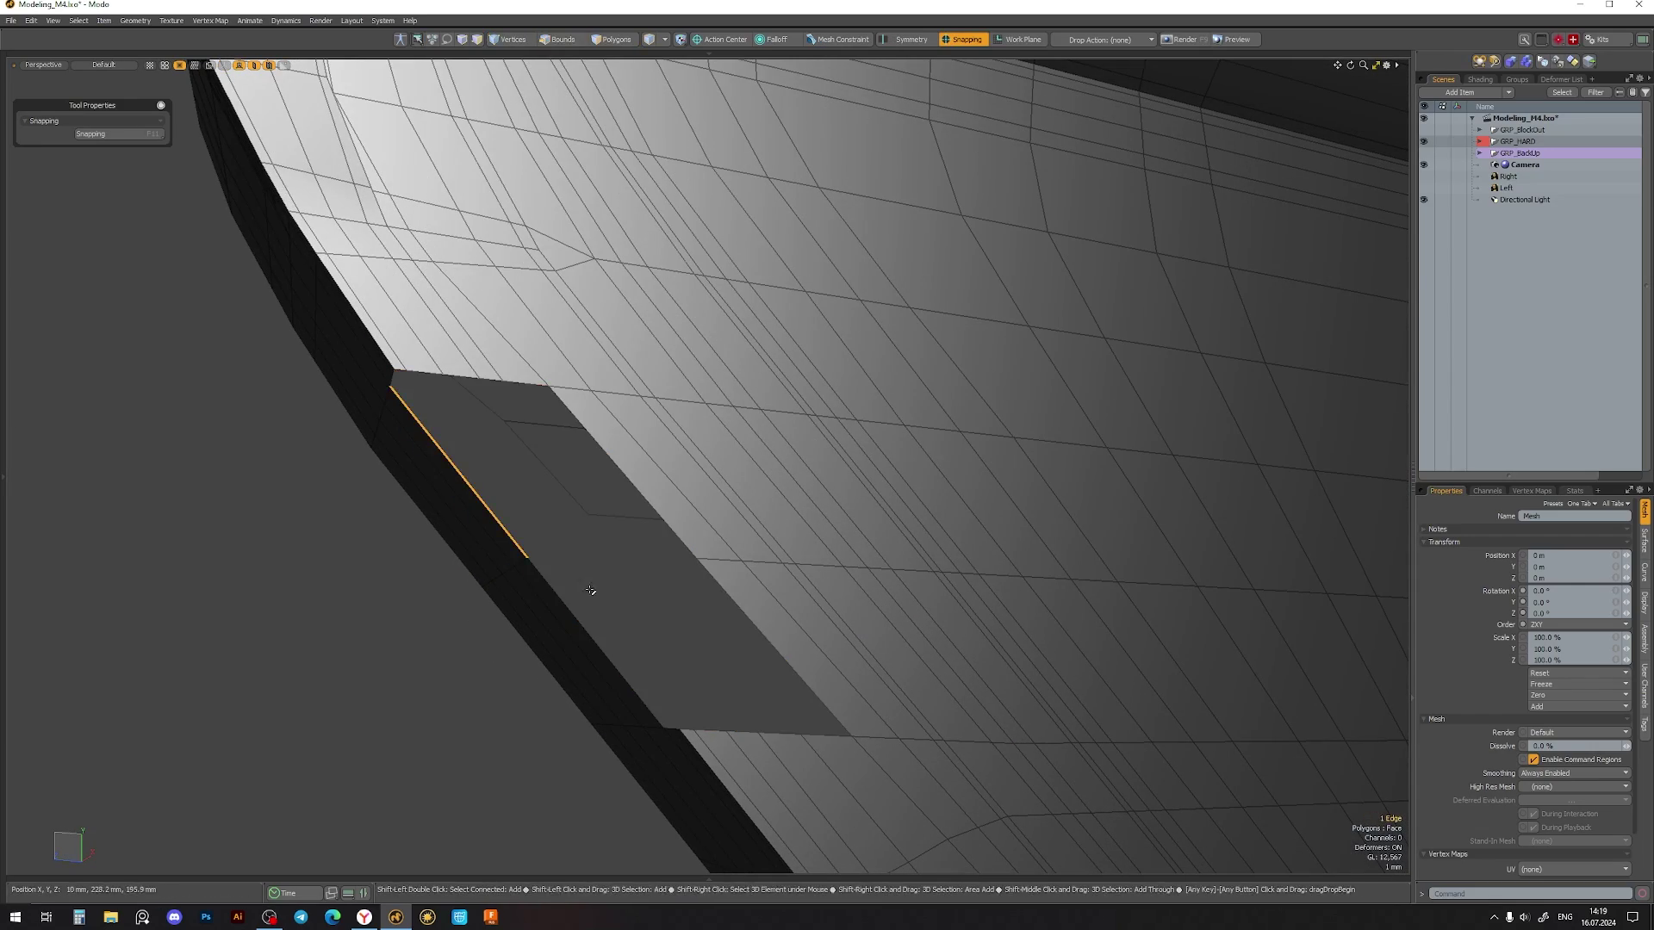
- Sink the slot edges to recess it, then narrow the slot's edge loop
key("w")
left_click_drag(480, 572, 547, 499)
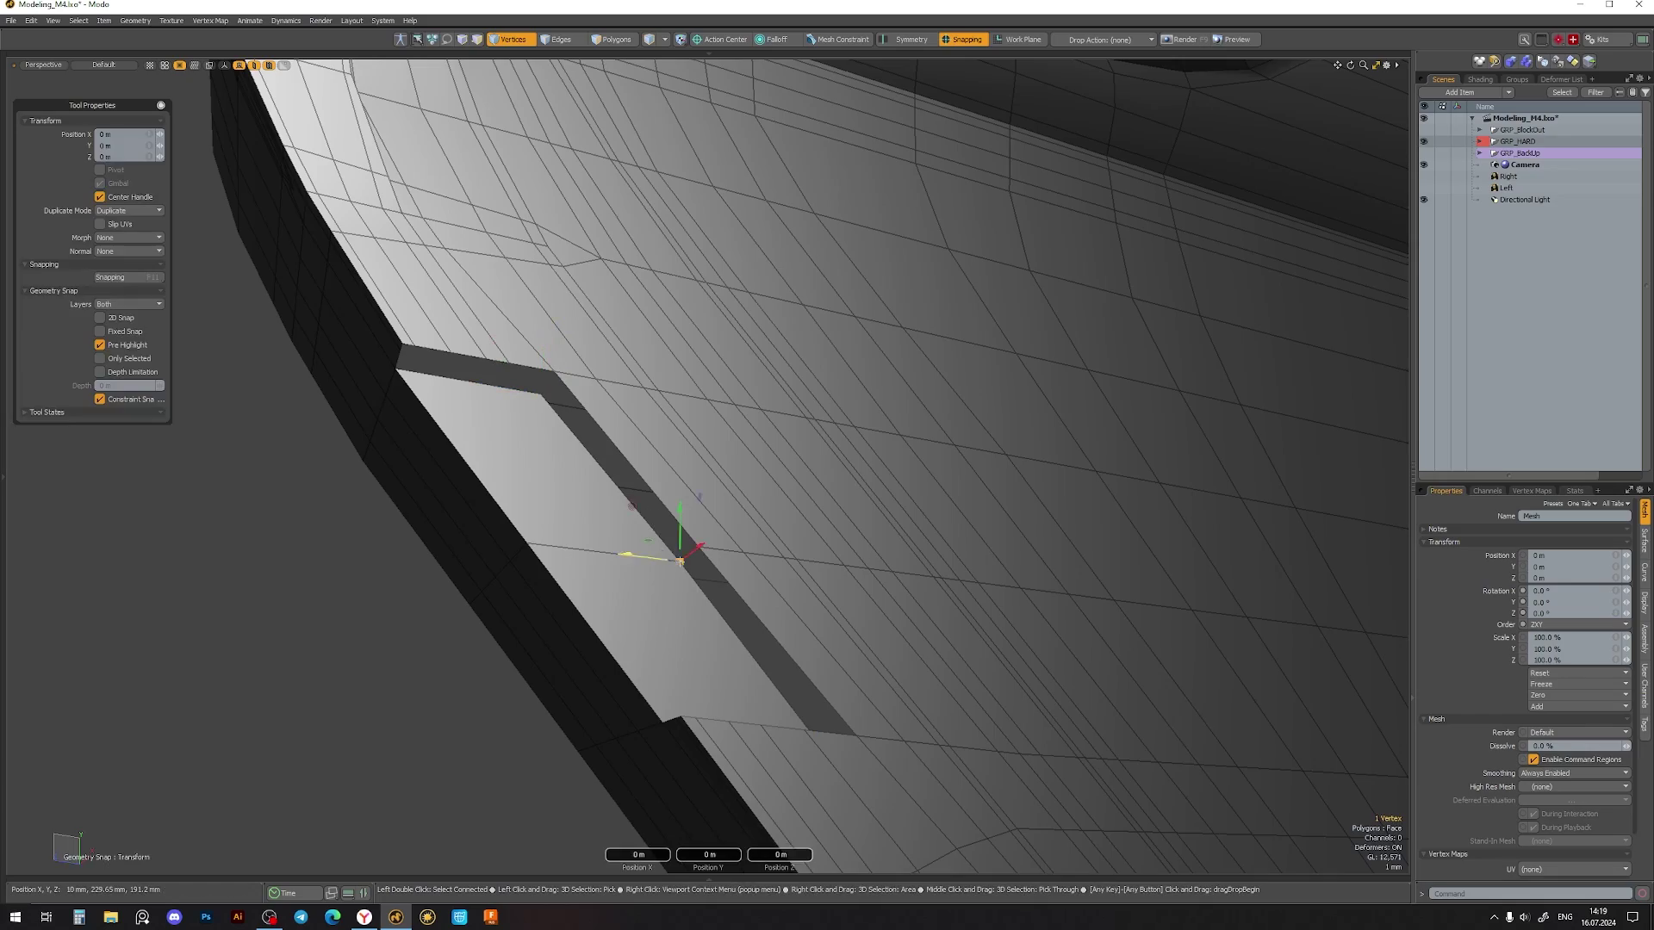
key("space")
mouse_move(680, 560)
left_mouse_down("alt")
mouse_move(801, 718)
mouse_move(758, 611)
left_mouse_up("alt")
double_click(757, 609)
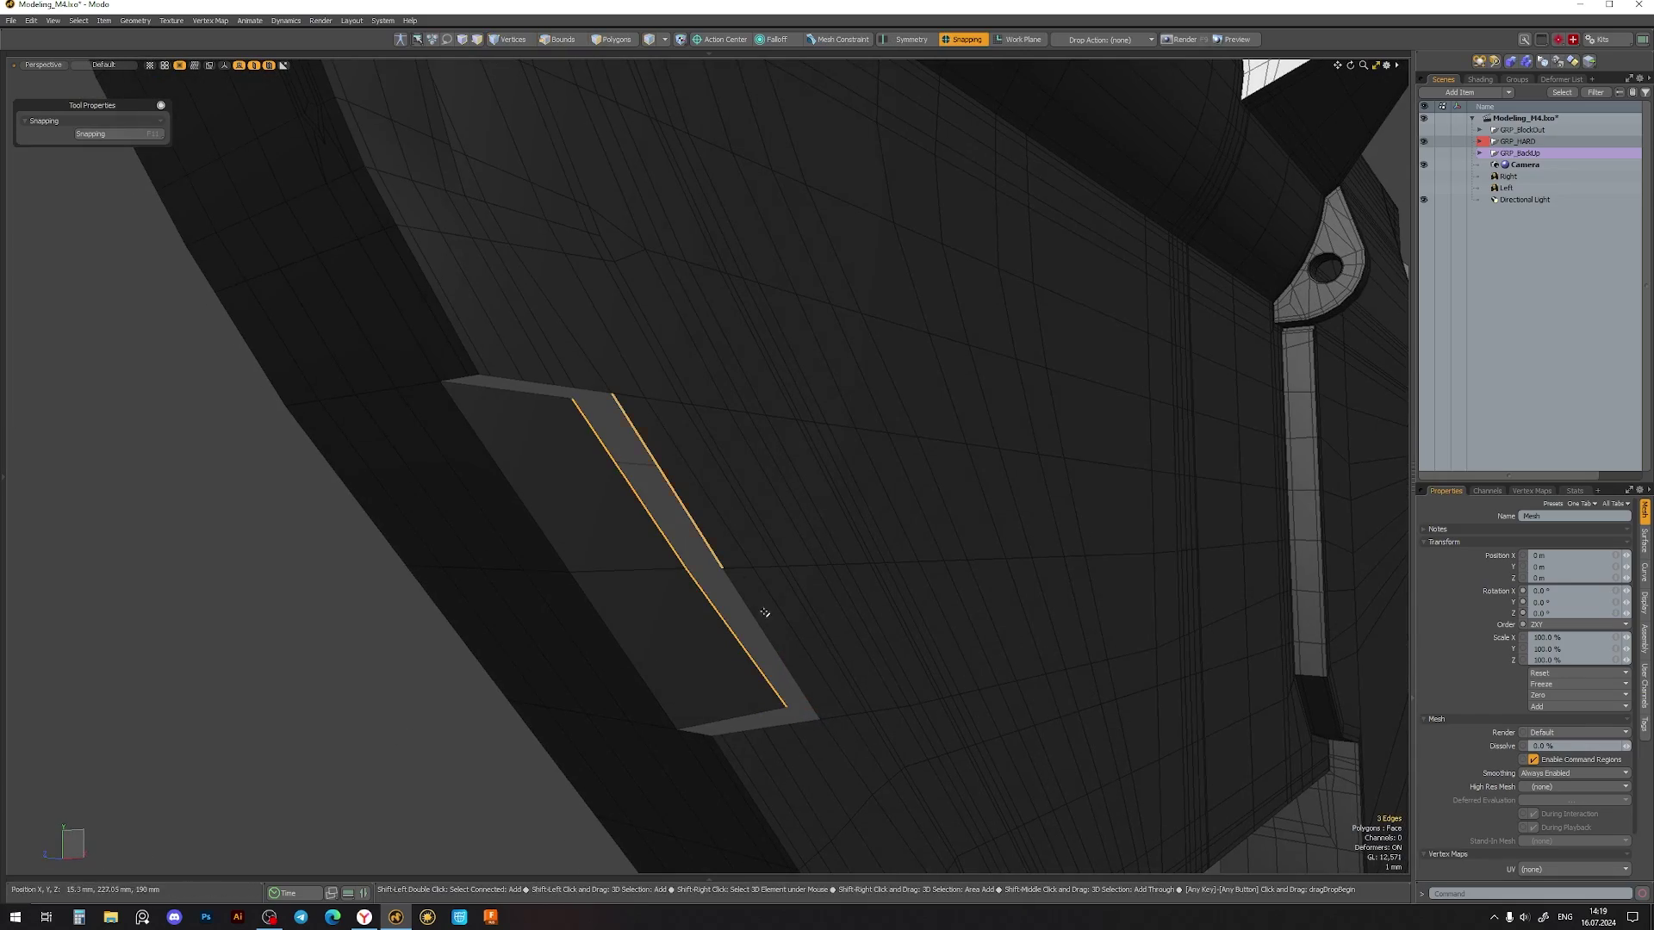
key("b")
left_click_drag(669, 679, 592, 638, "alt")
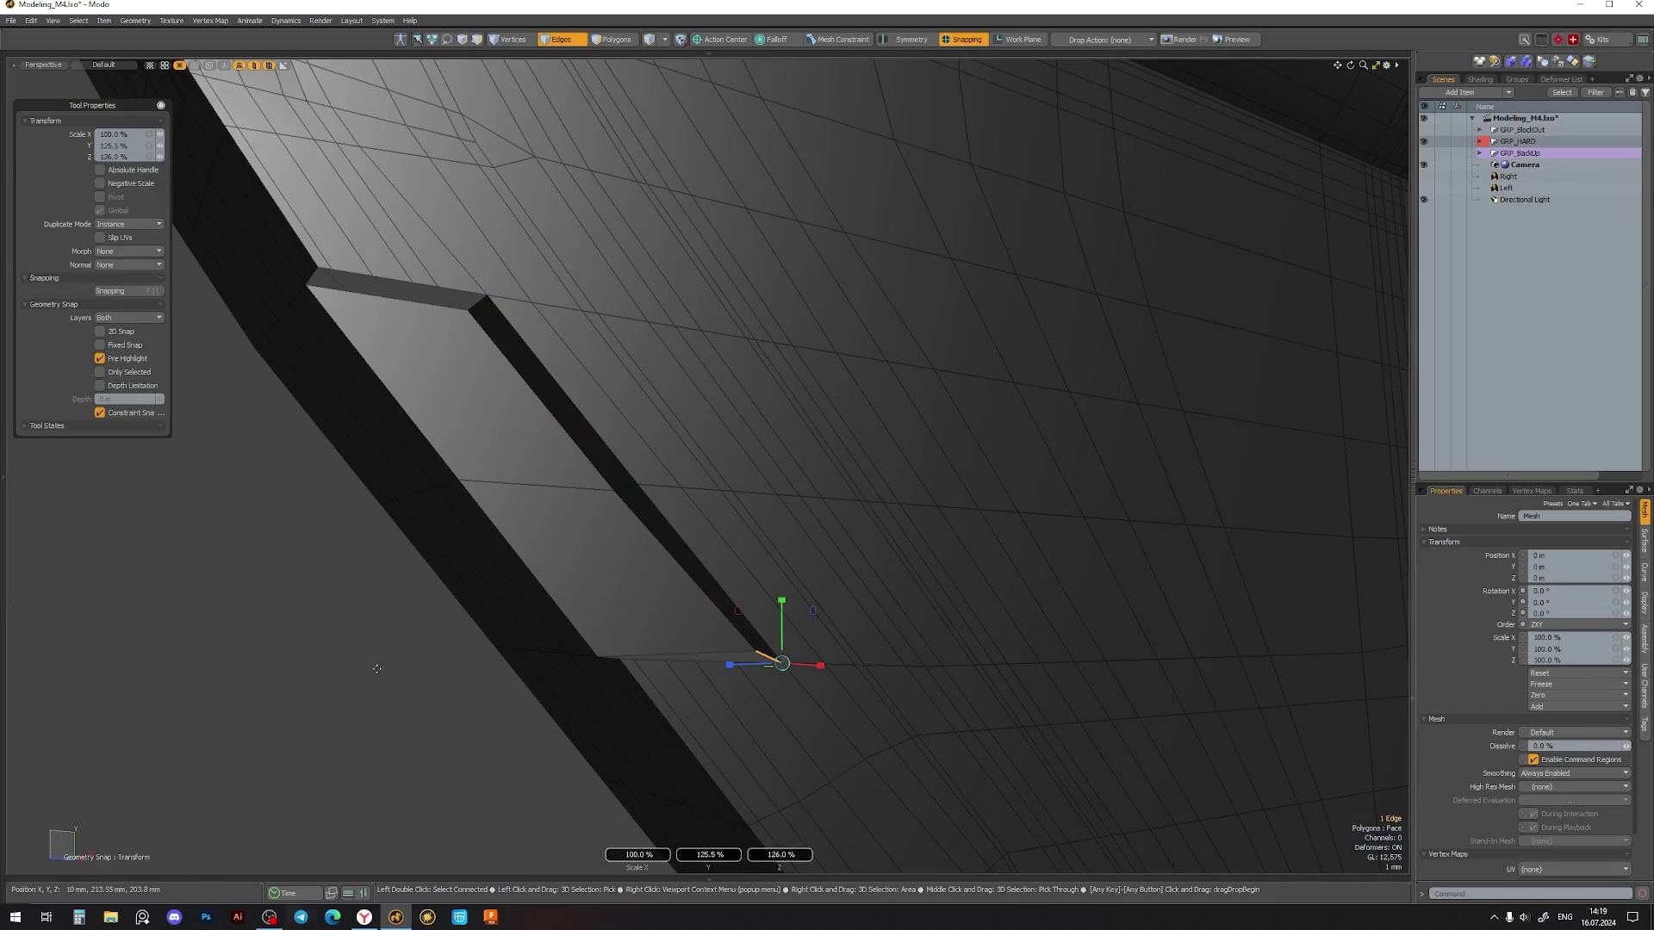
left_click_drag(376, 669, 724, 619)
- Shrink the selected slot edge to about 89% and turn snapping off
key("y")
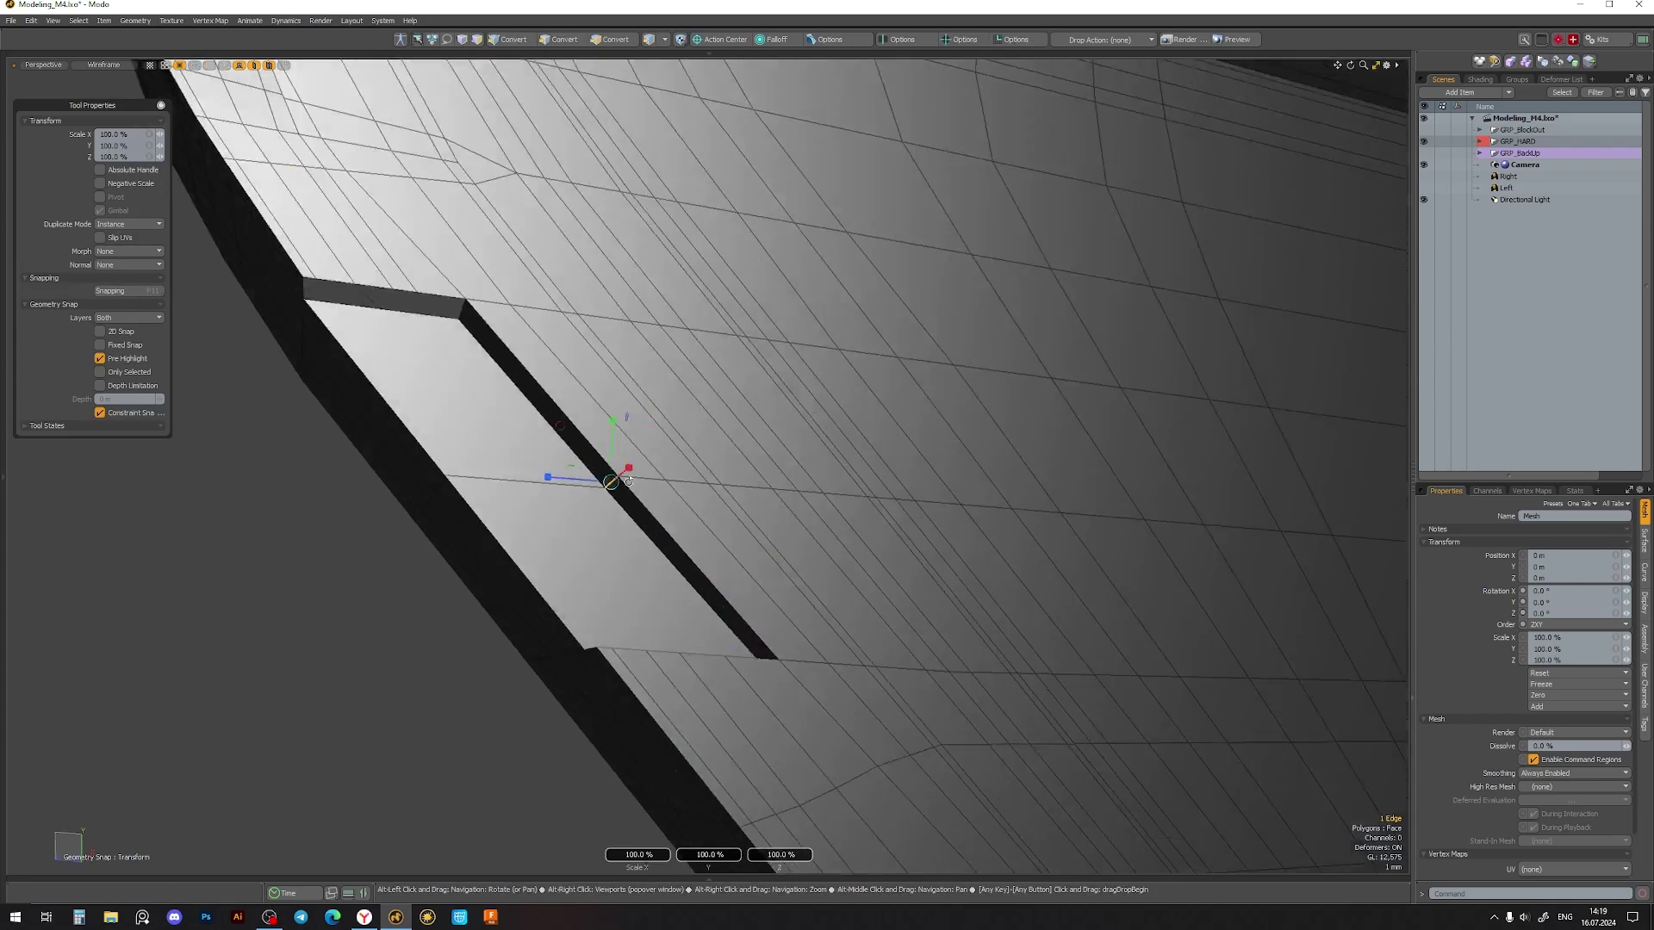
left_click_drag(621, 510, 620, 457, "alt")
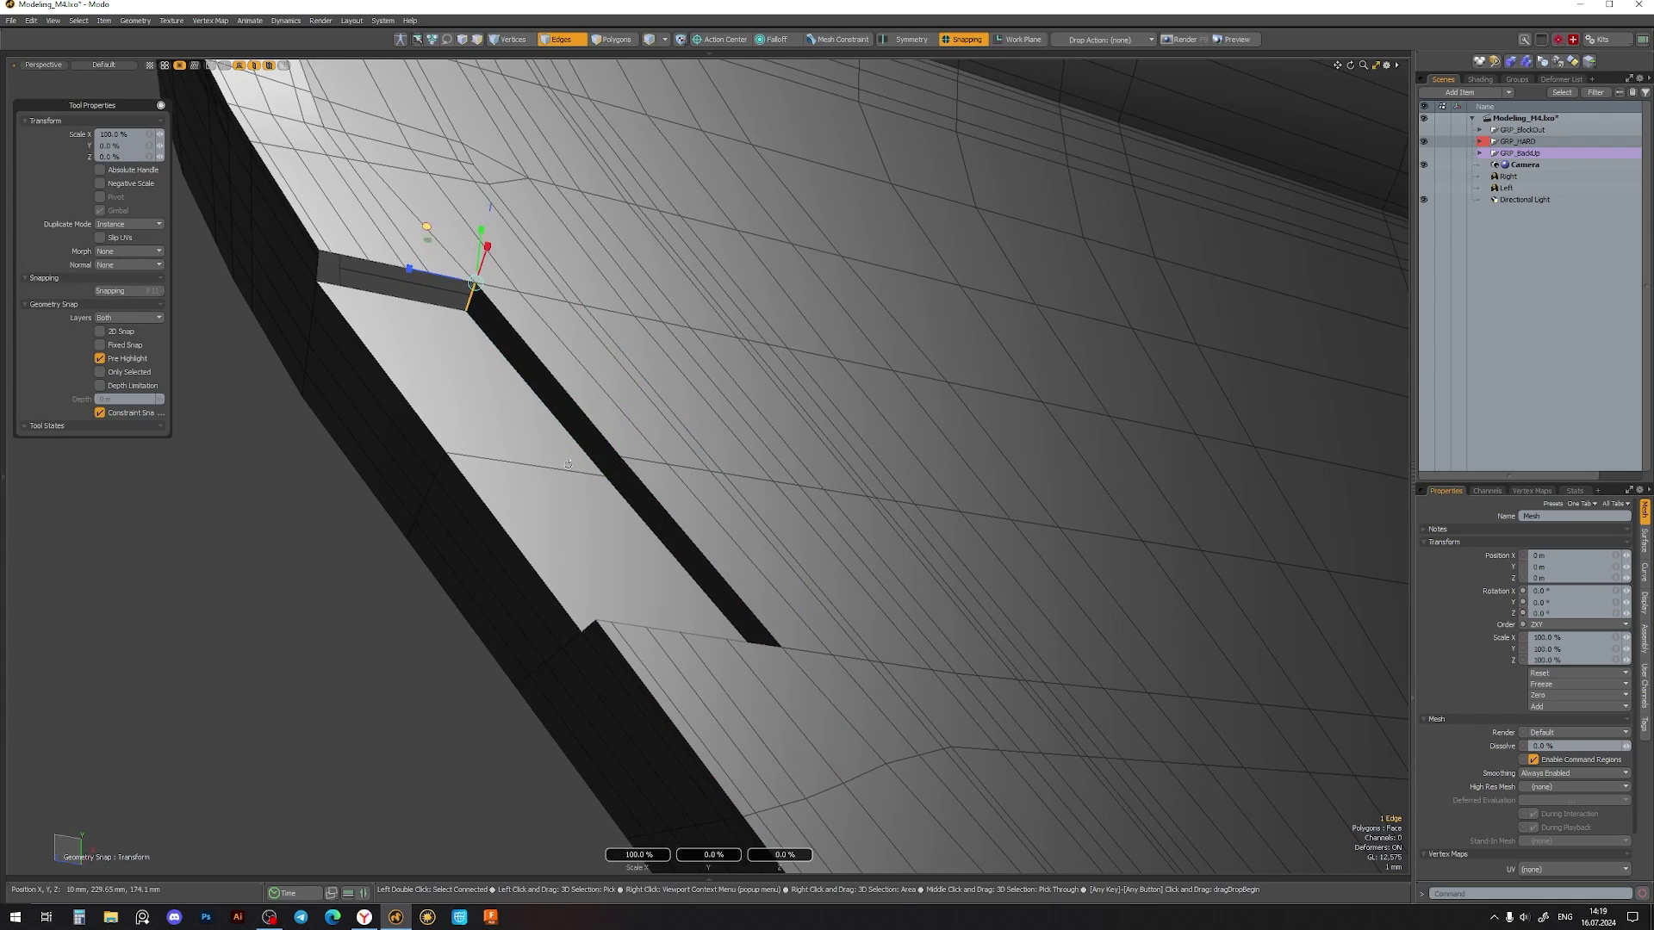
key("F11")
key("w")
left_click_drag(567, 463, 431, 383, "alt")
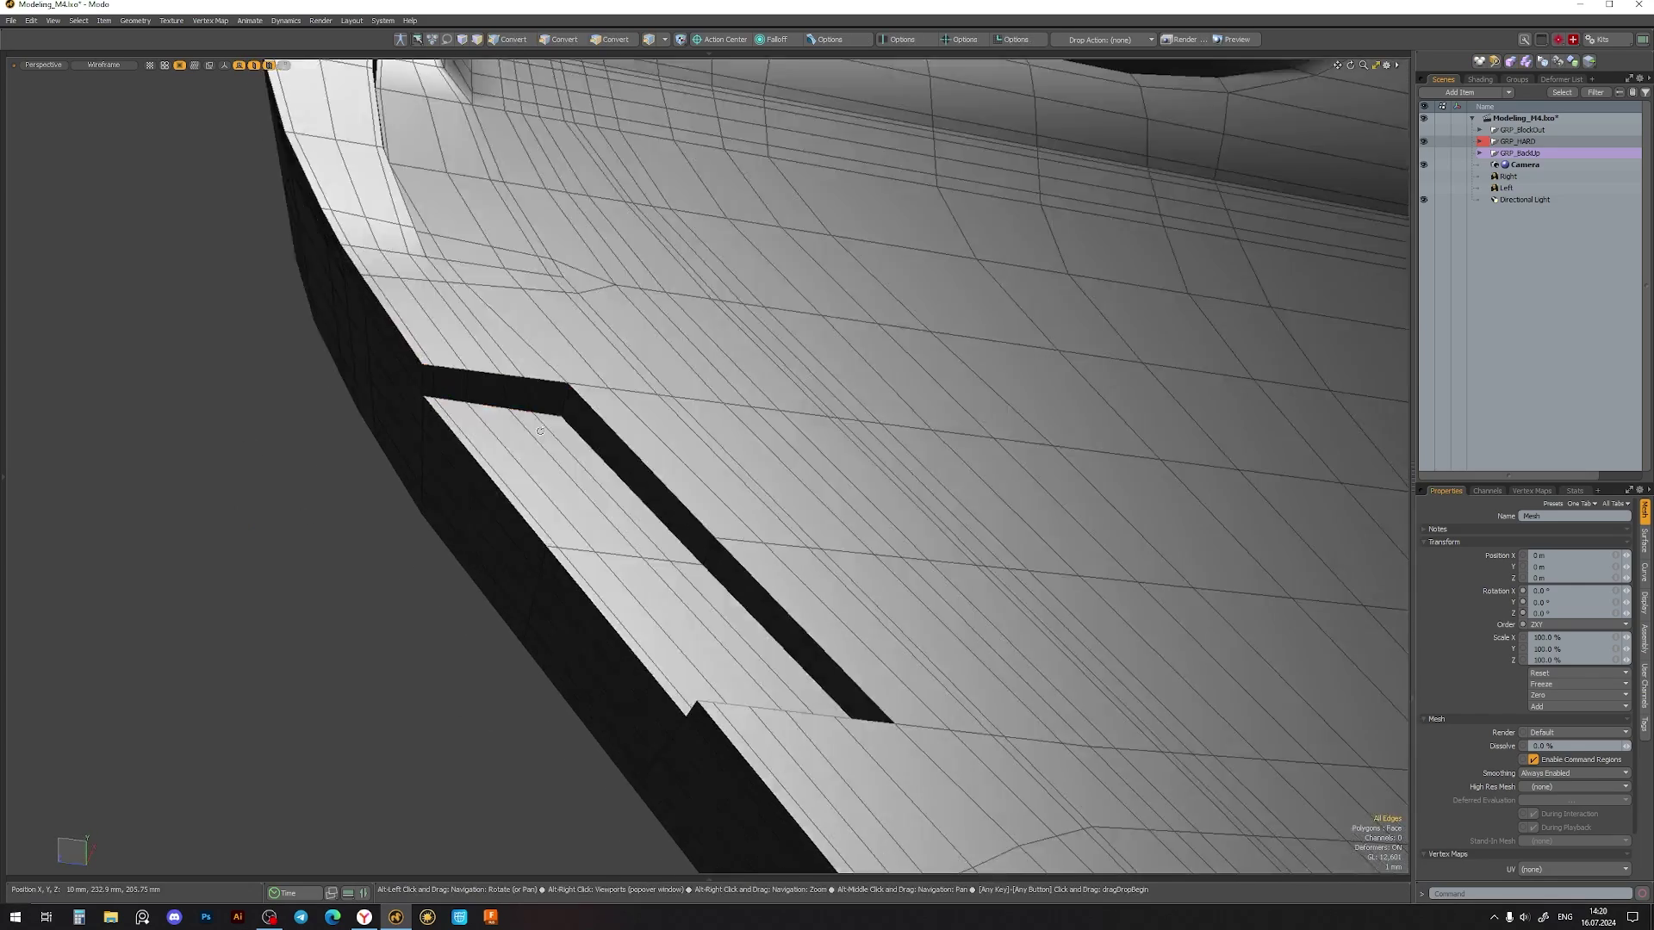
- Pick the slot corner vertex and place an edge slice beside the slot
key("1")
left_click(546, 367)
key("2")
left_click_drag(551, 411, 644, 634, "alt")
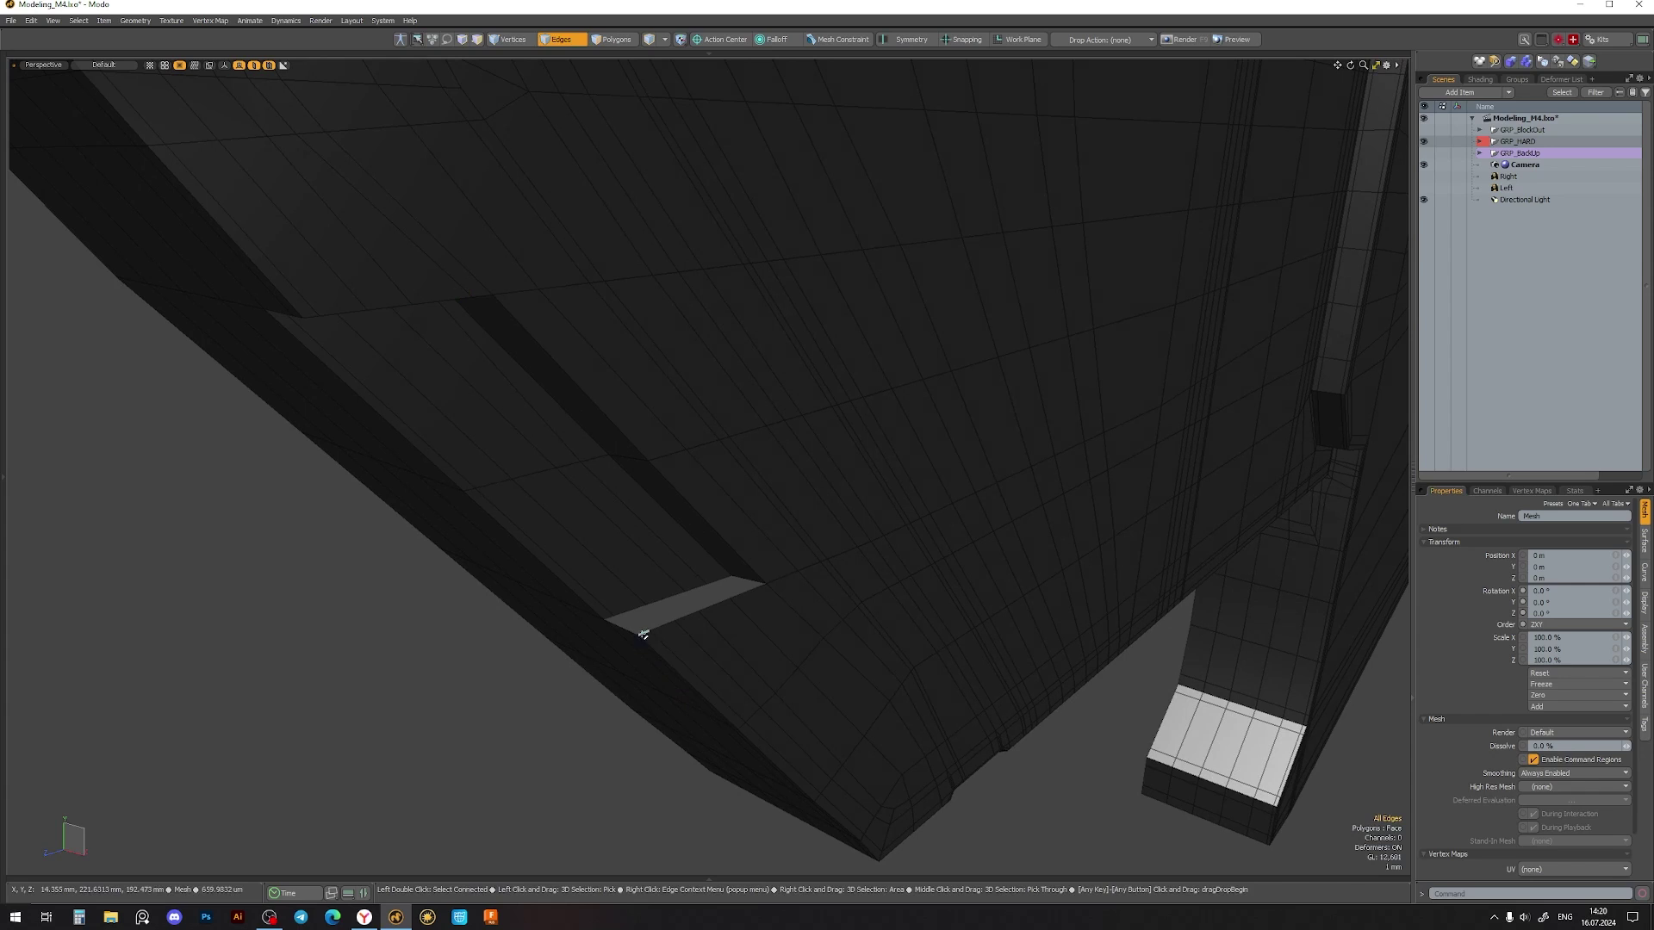
key("1")
key("c")
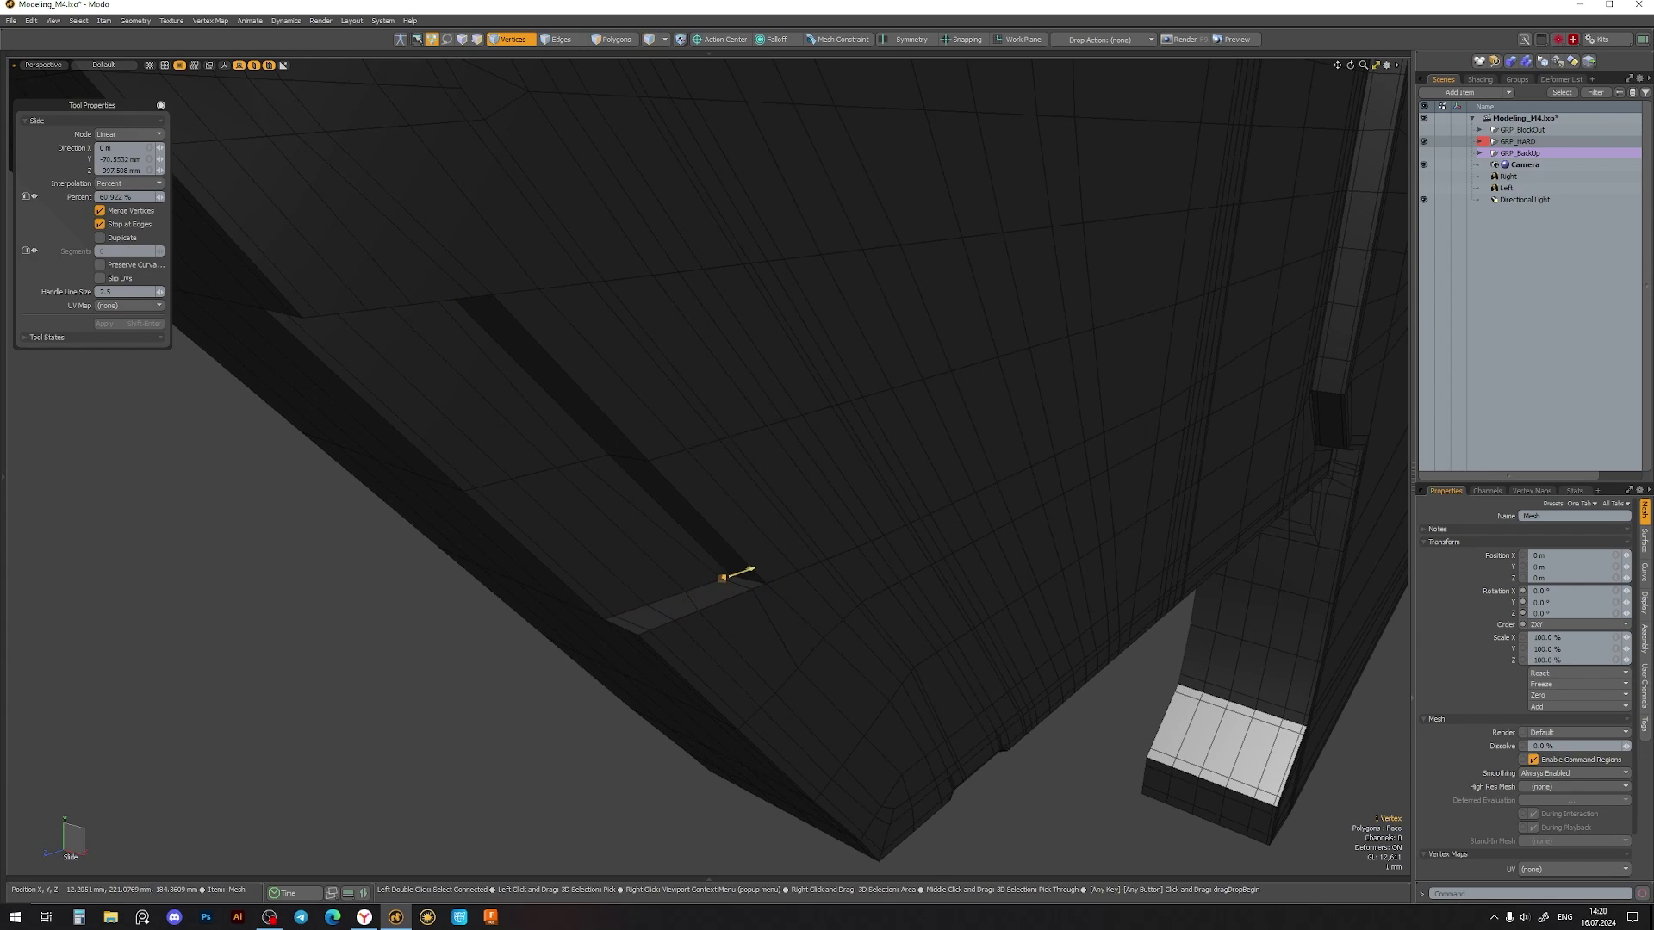
scroll(758, 610, "up", 2)
left_click(485, 315)
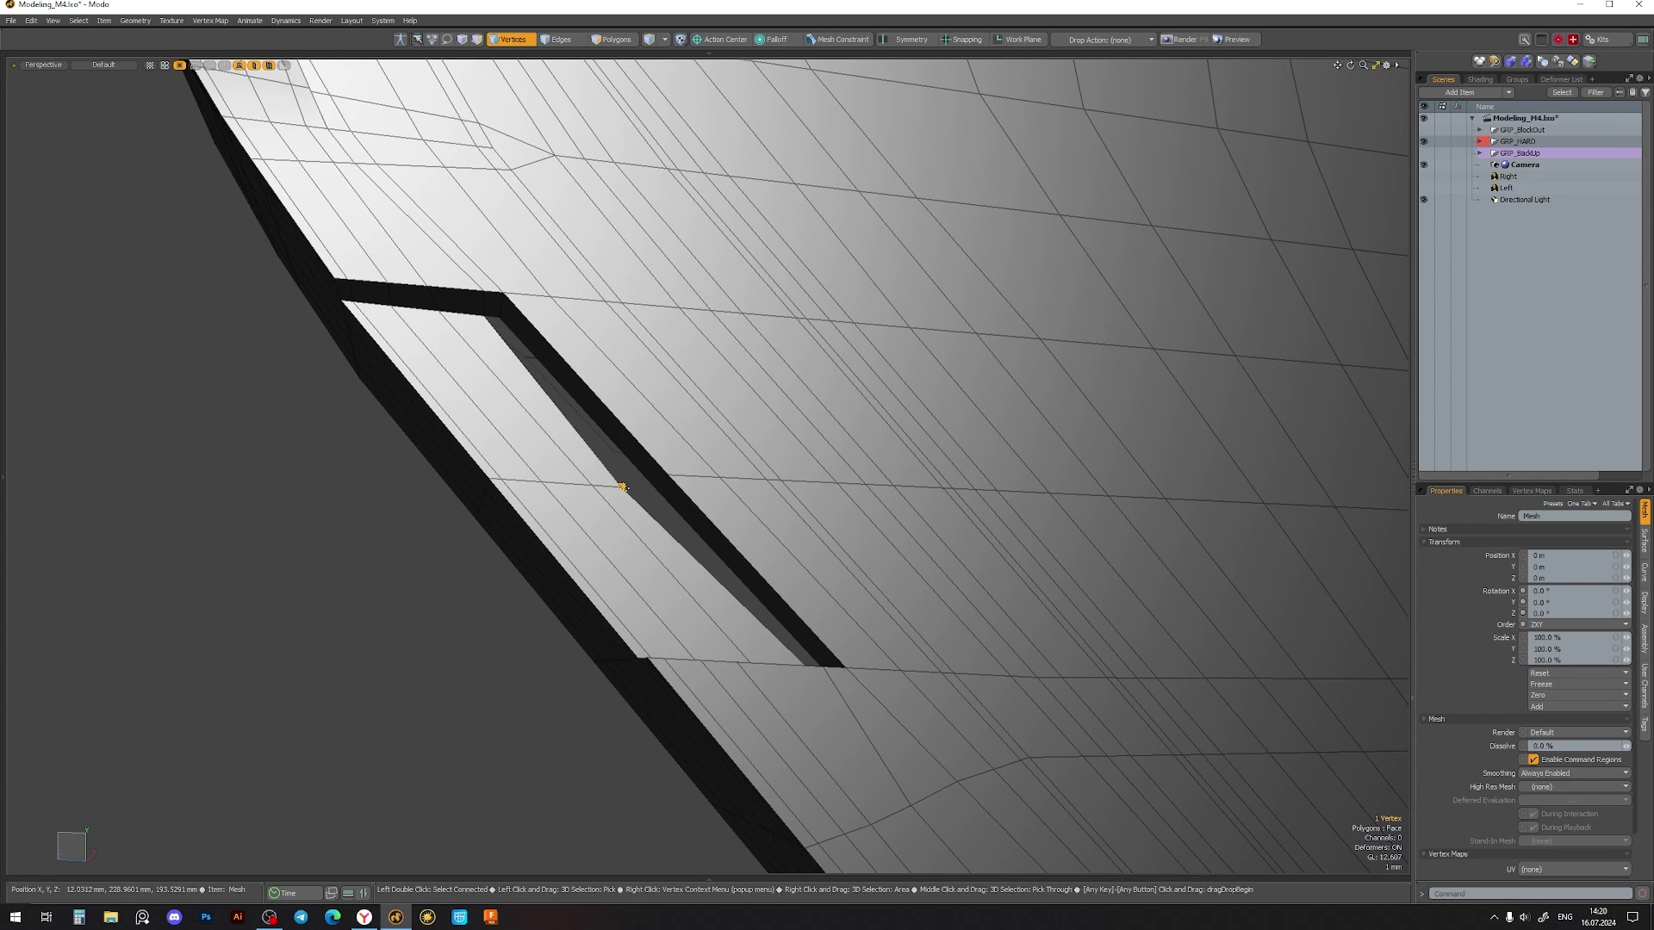
left_click_drag(597, 439, 398, 373, "alt")
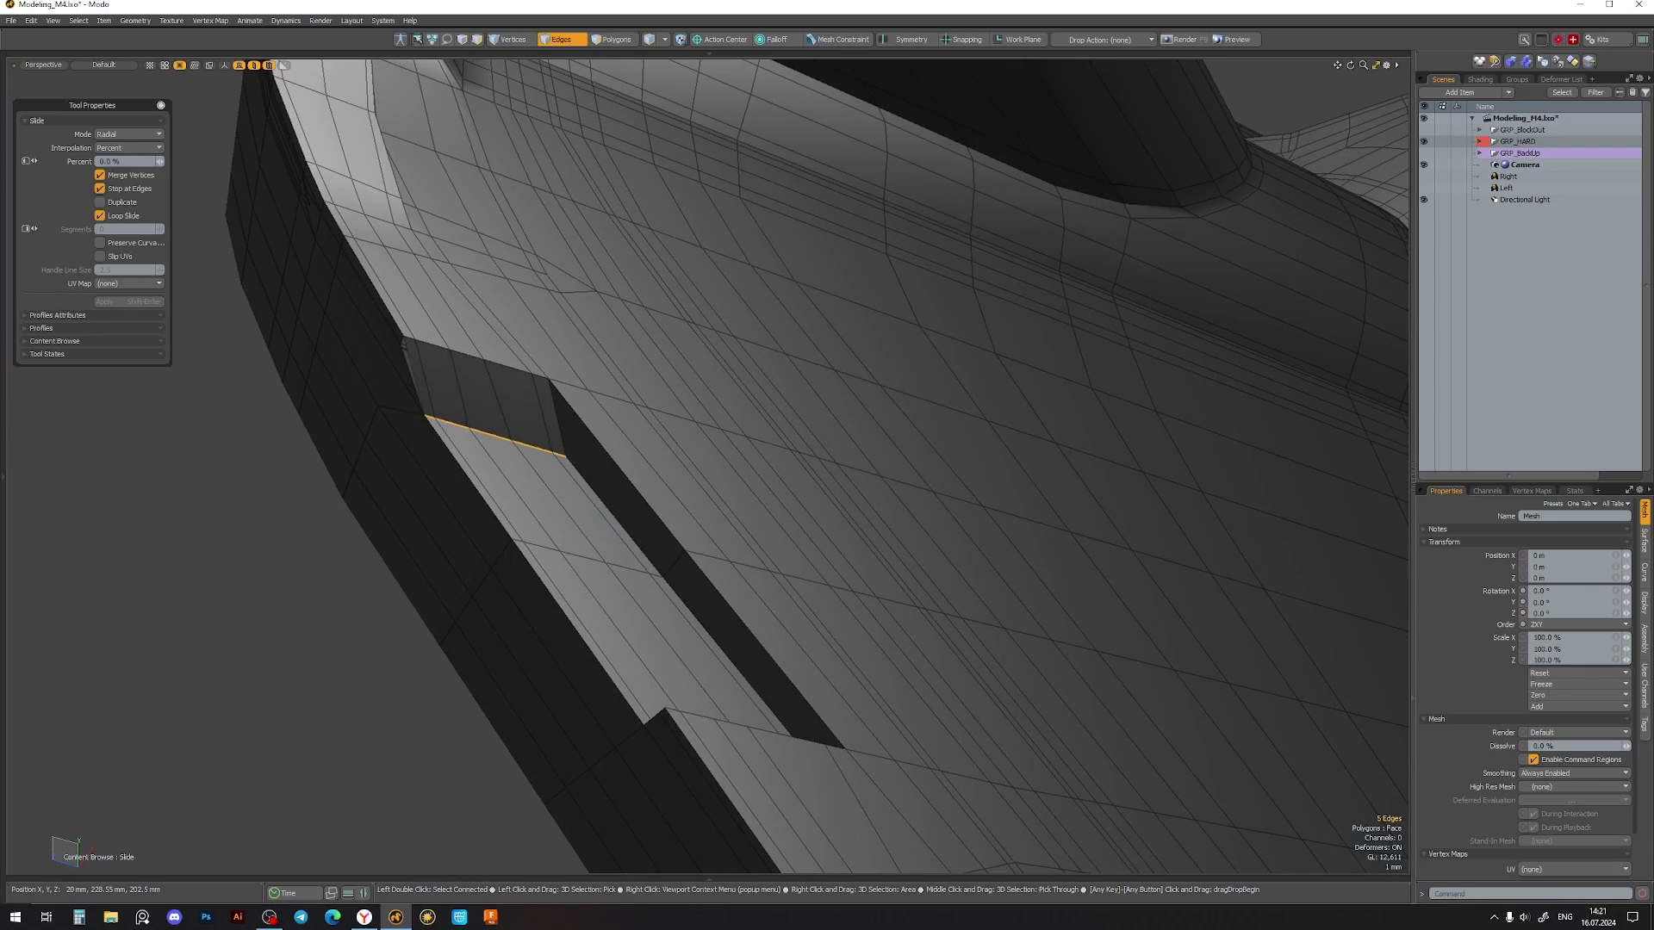
- Slide the edge loop toward the slot and slice extra support edges near it
mouse_move(603, 534)
left_mouse_down("alt")
mouse_move(673, 613)
mouse_move(758, 608)
mouse_move(707, 585)
left_mouse_up("alt")
key("space")
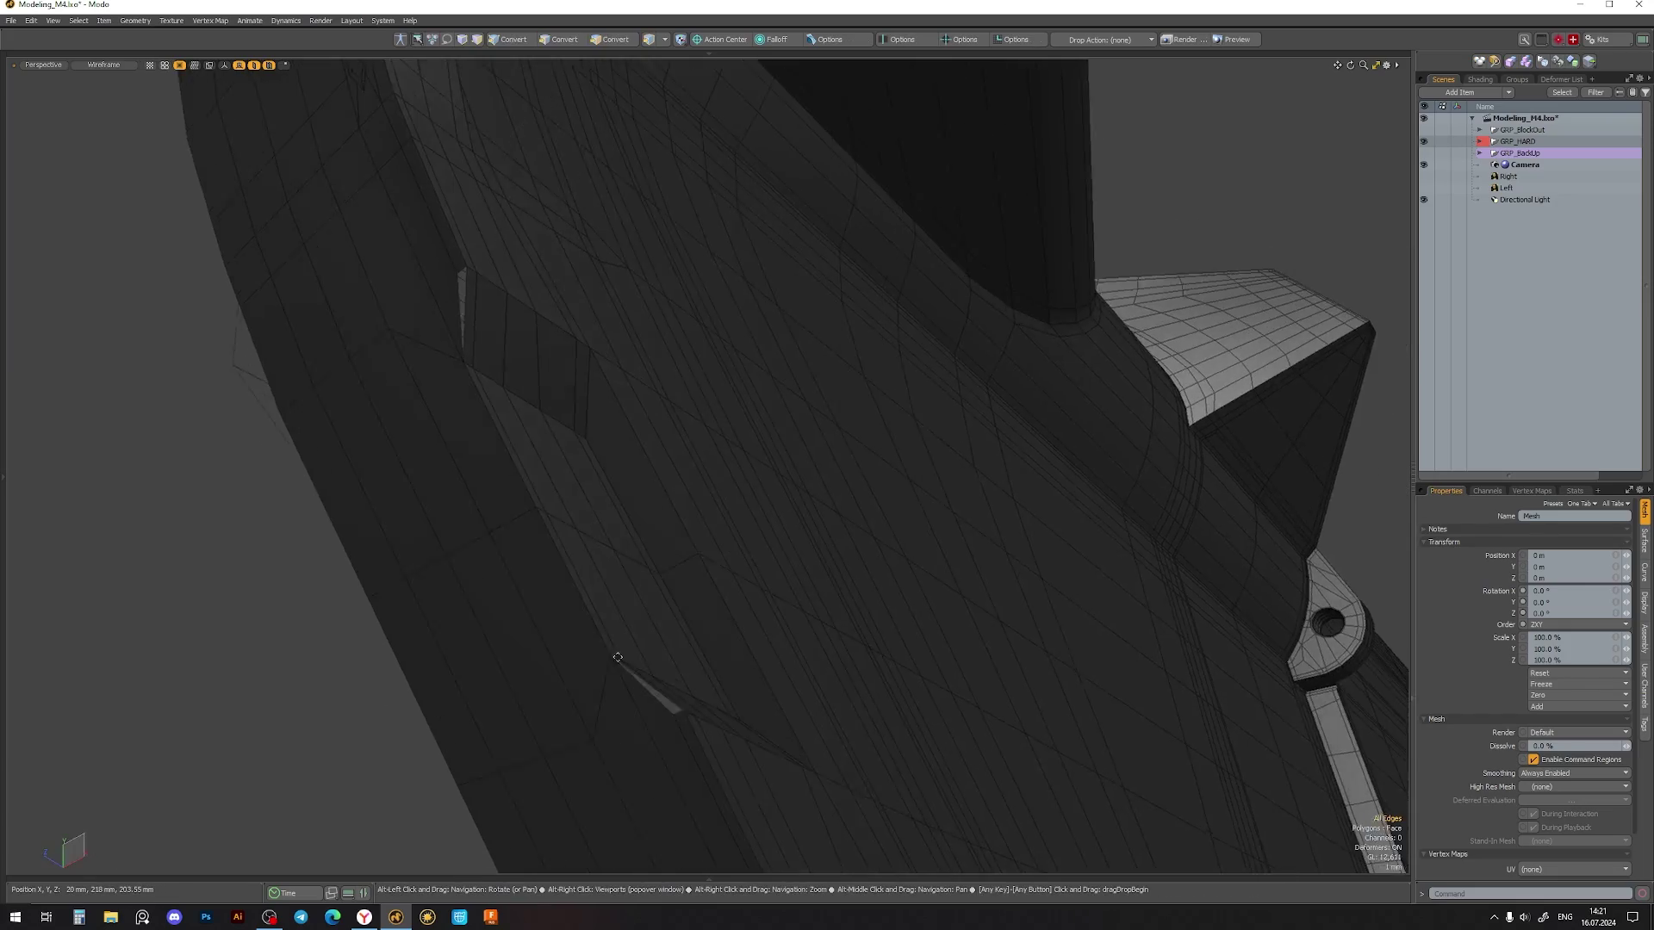
key("space")
mouse_move(654, 517)
left_mouse_down("alt")
mouse_move(523, 368)
mouse_move(581, 454)
left_mouse_up("alt")
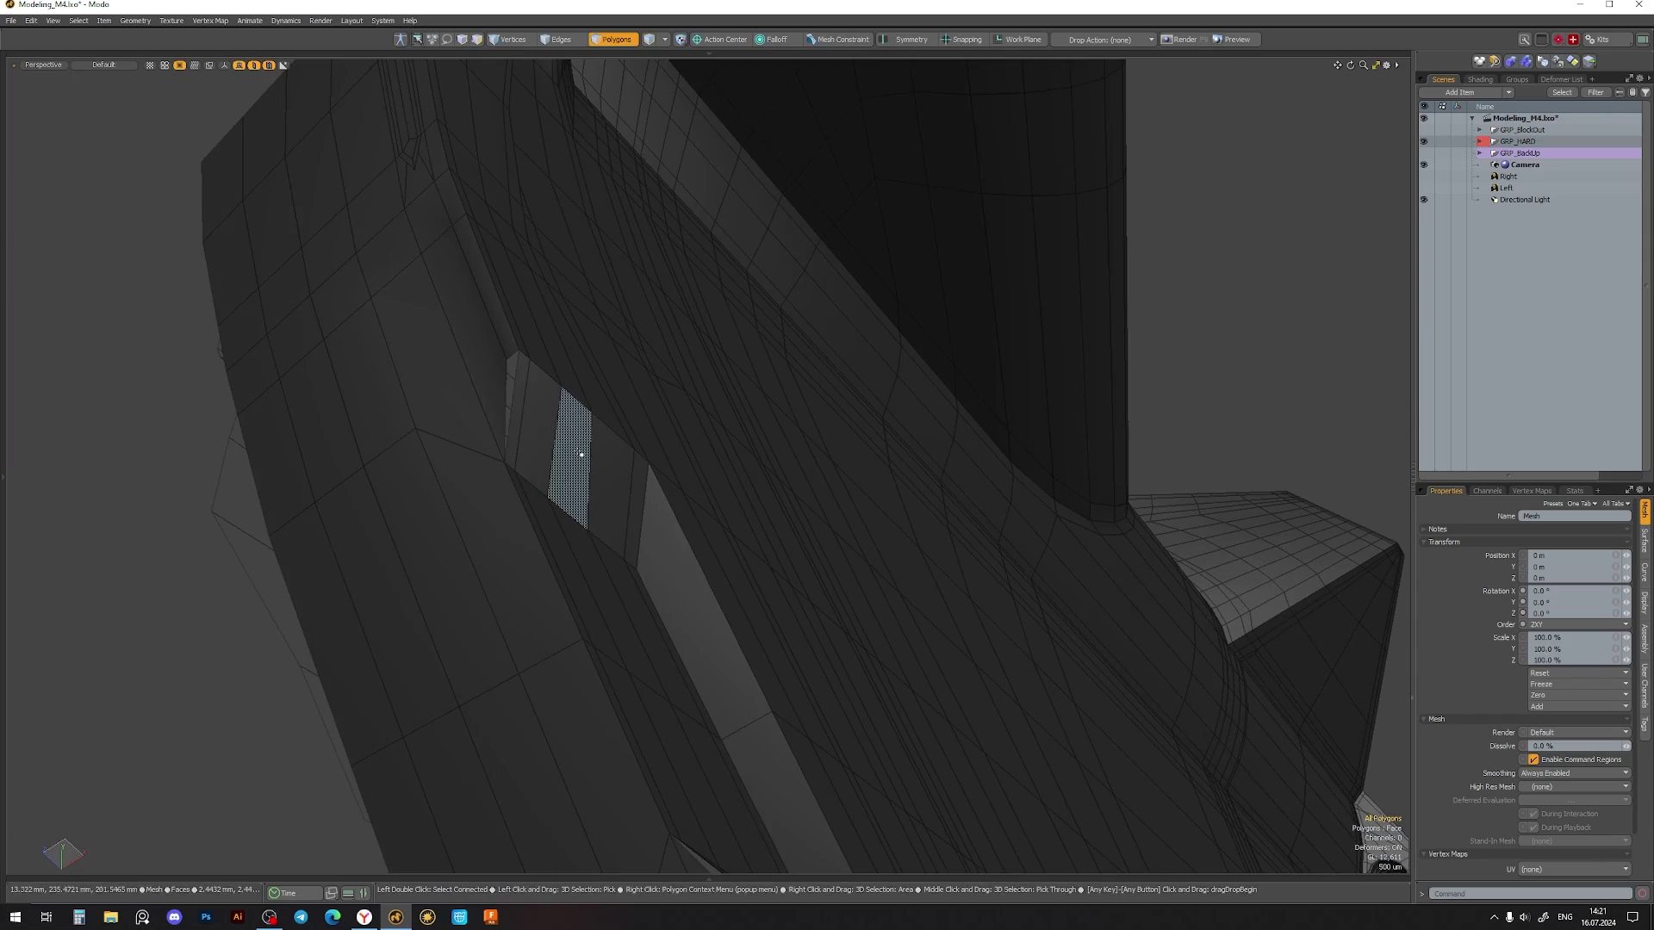
key("space")
mouse_move(529, 380)
left_mouse_down("alt")
mouse_move(602, 583)
mouse_move(521, 509)
mouse_move(671, 430)
mouse_move(551, 414)
mouse_move(582, 388)
mouse_move(572, 250)
mouse_move(491, 346)
left_mouse_up("alt")
key("alt+c")
key("space")
- Select the polygons bordering the slot and bevel them with an inset
left_click(491, 345)
key("3")
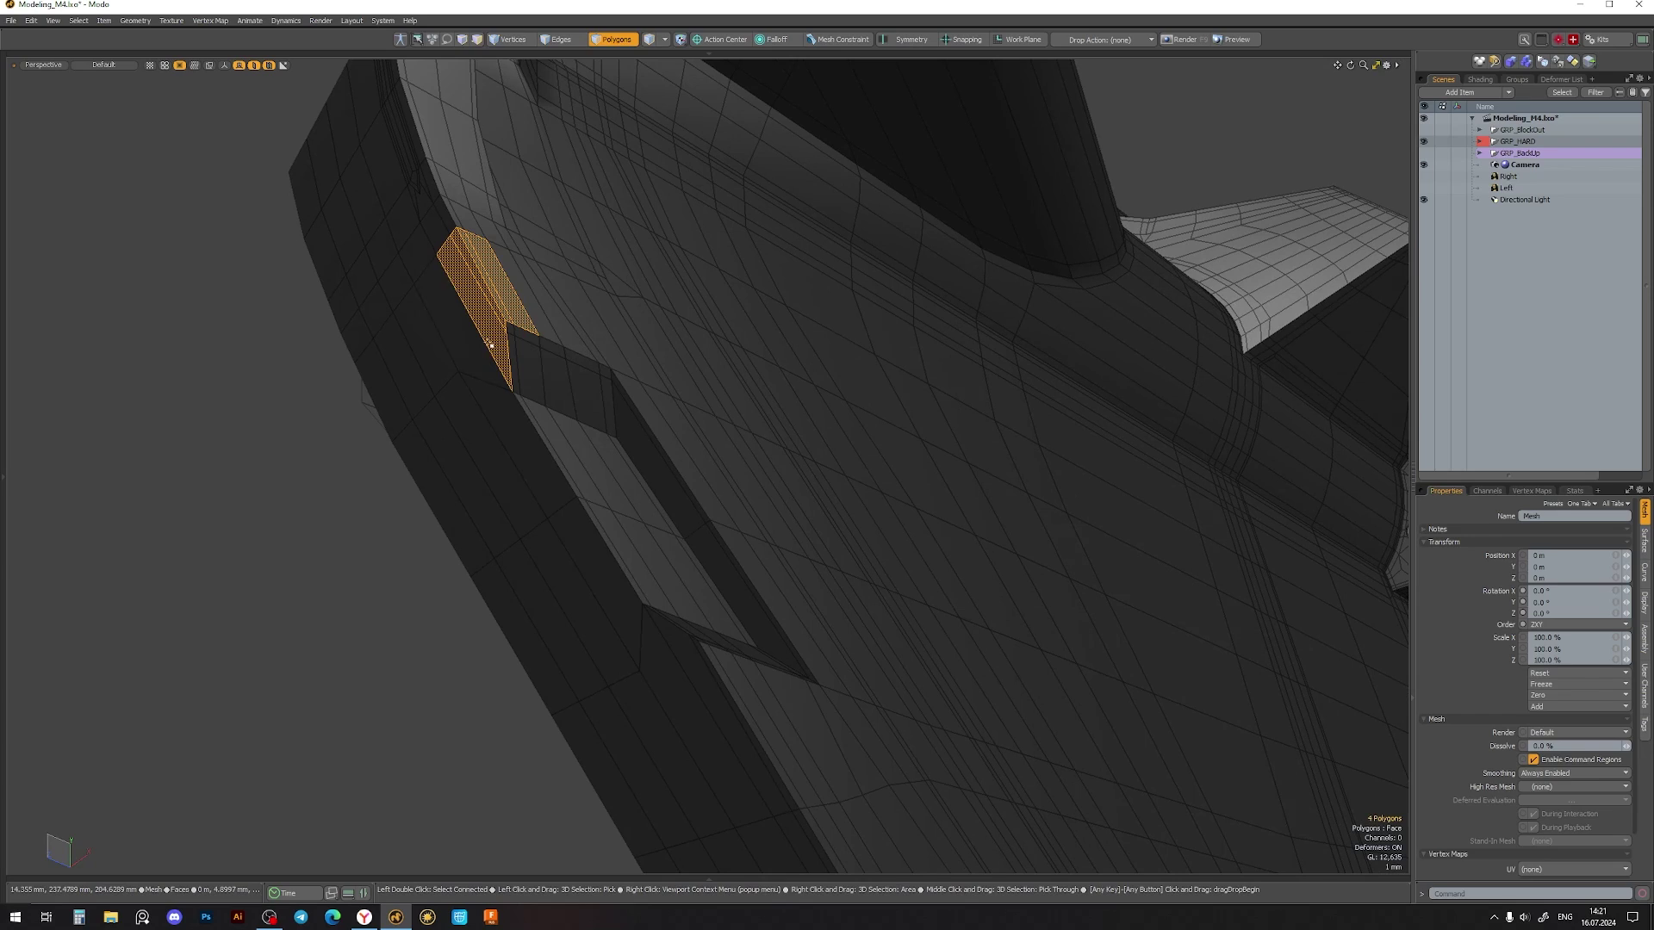
left_click_drag(626, 348, 542, 305, "shift")
key("b")
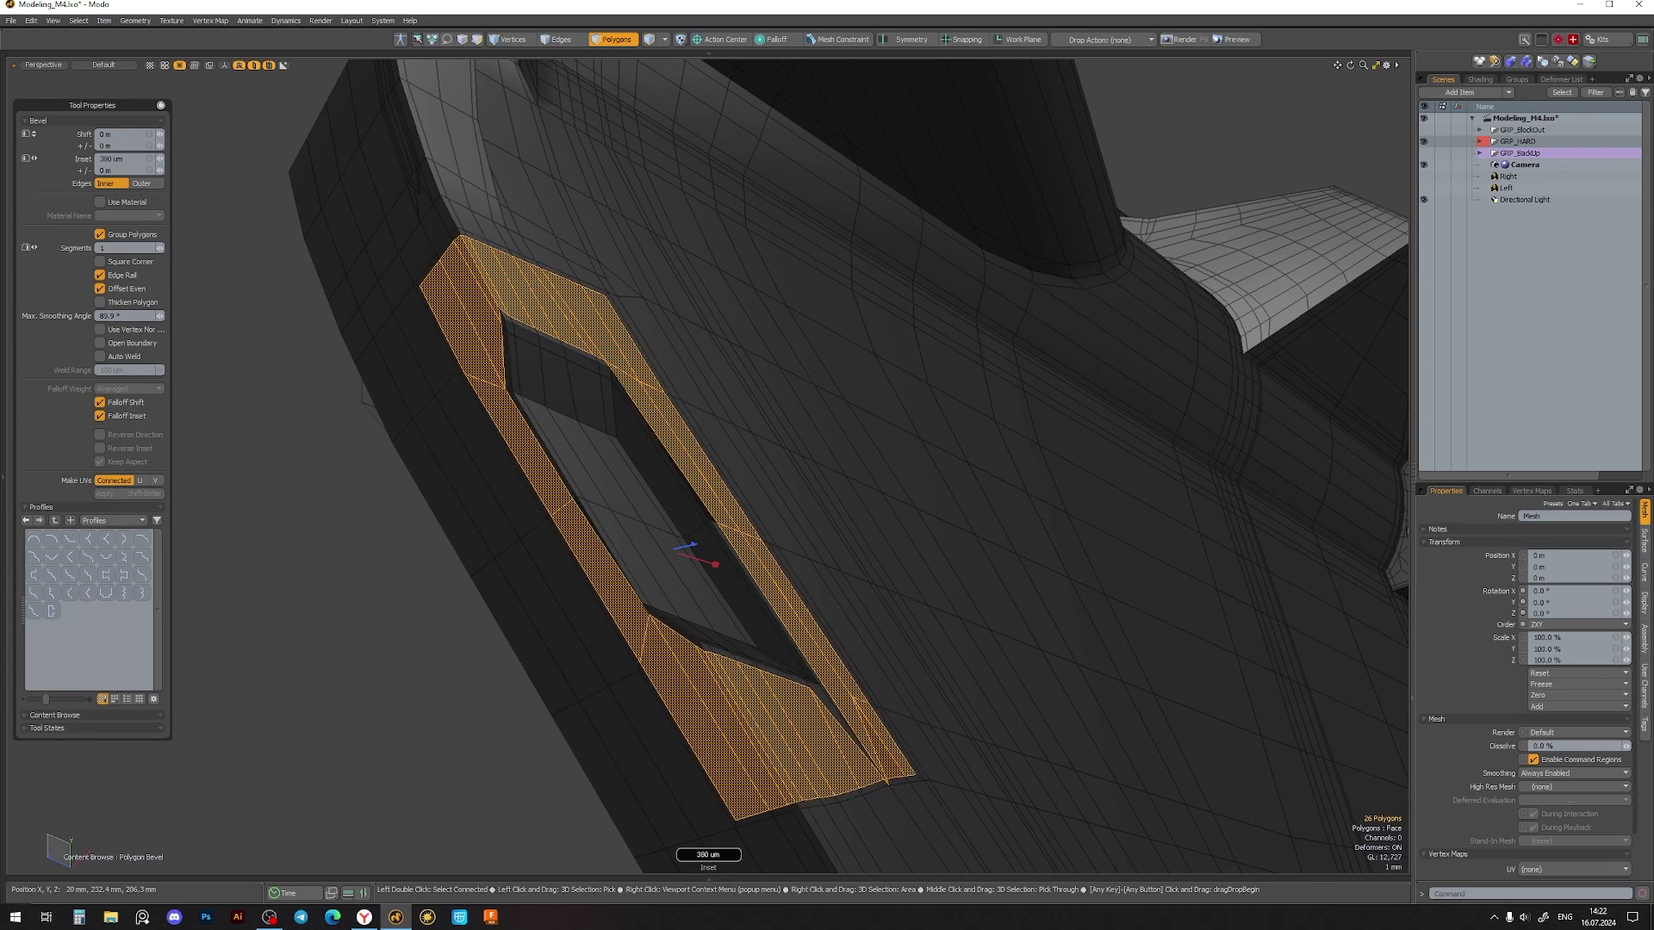
key("space")
key("2")
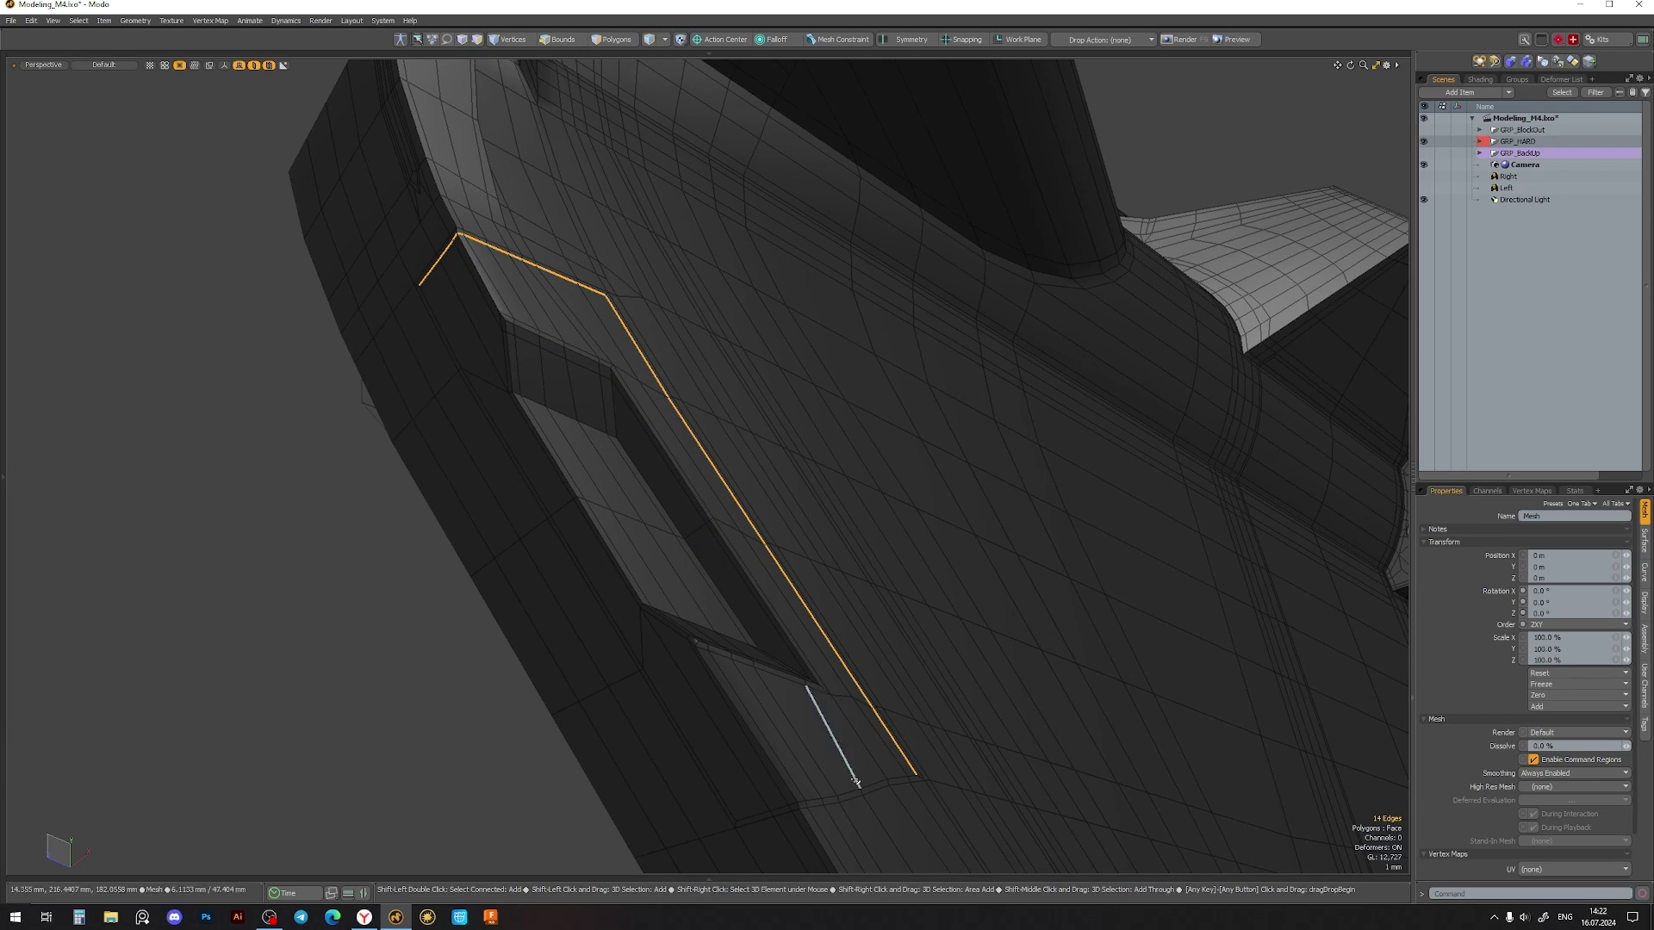
- Preview the subdivided receiver and inspect the smoothed slot near the grip
key("Tab")
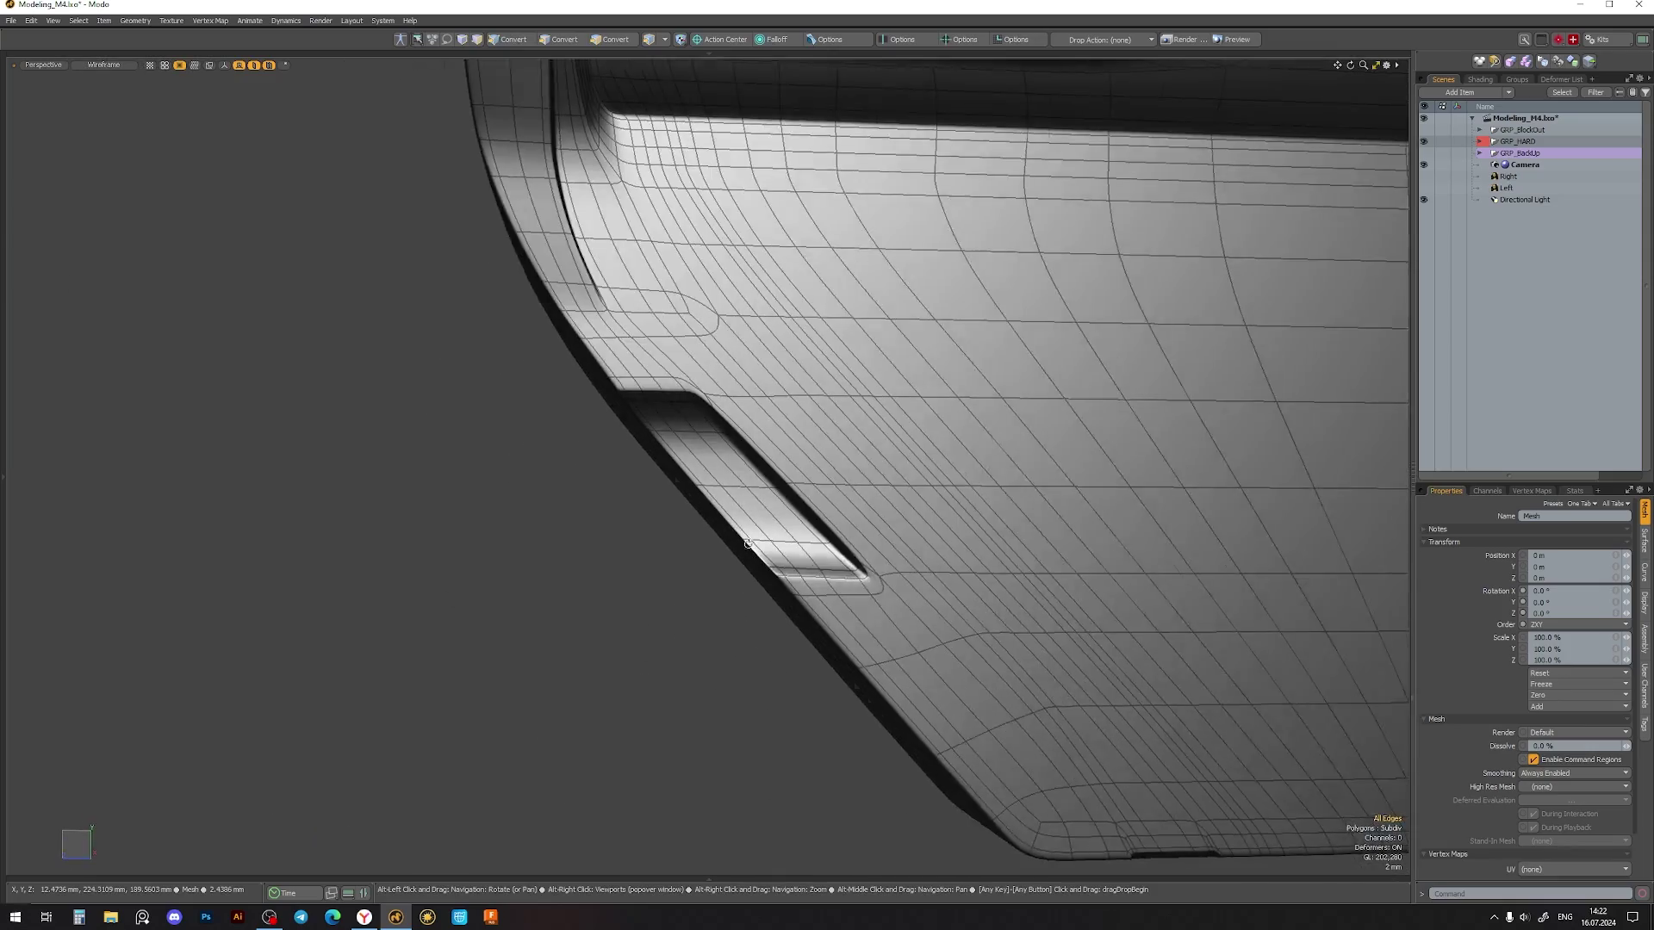
left_click_drag(657, 687, 876, 463, "alt")
key("a")
scroll(738, 461, "up", 5)
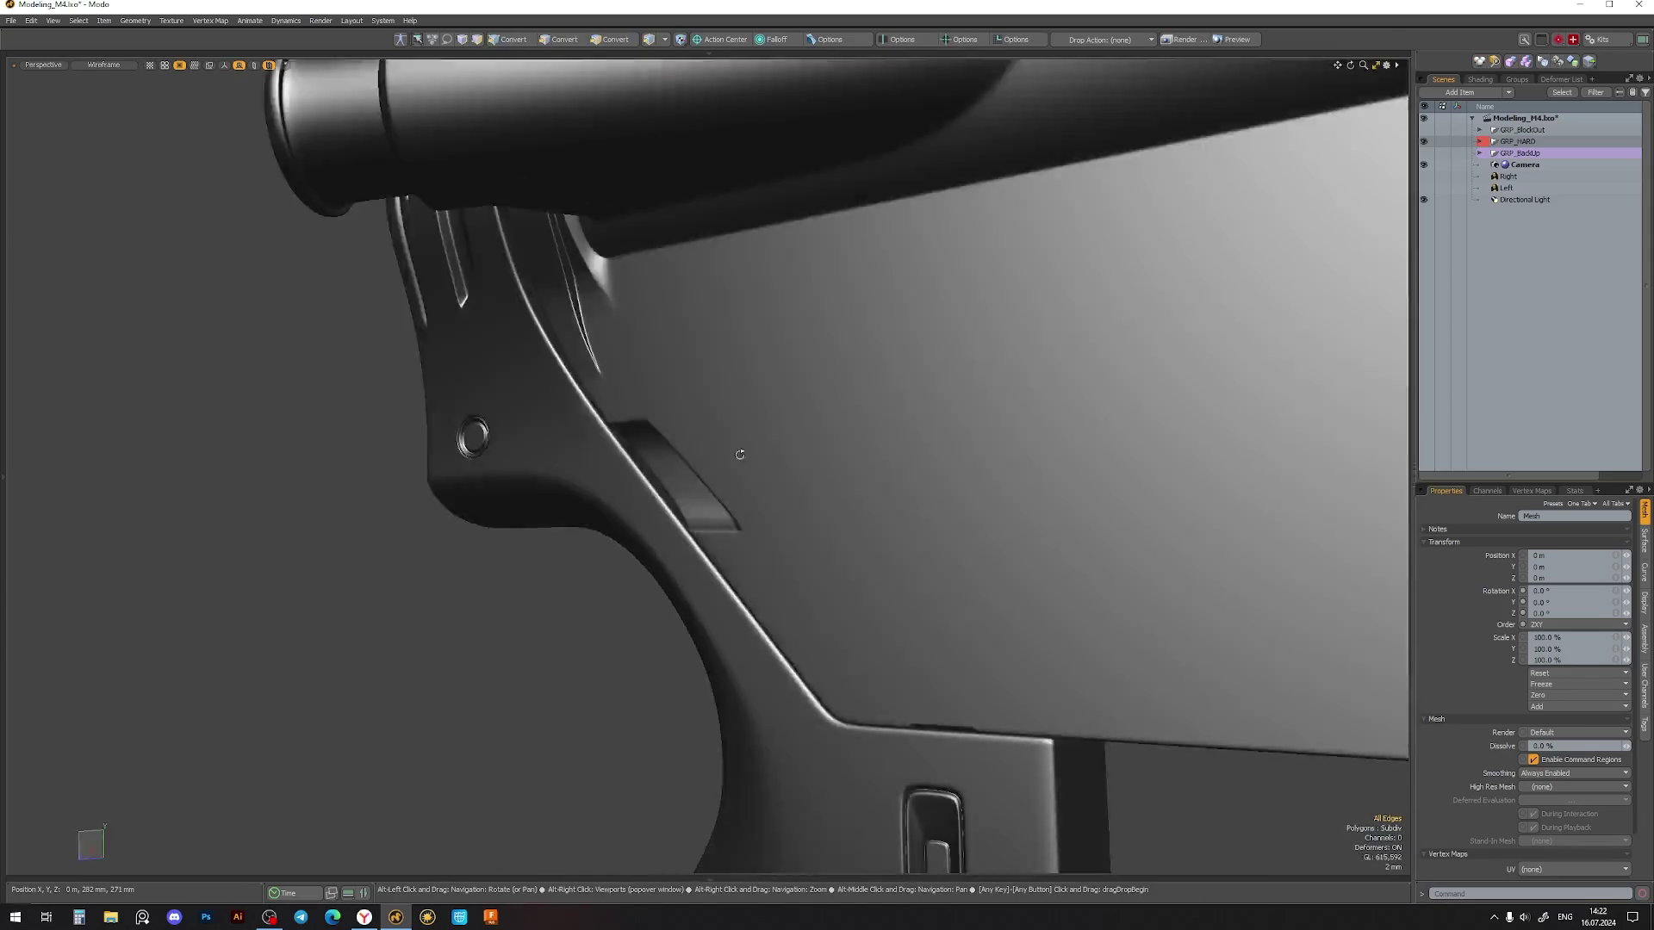
scroll(783, 509, "up", 3)
mouse_move(782, 510)
left_mouse_down("alt")
mouse_move(526, 476)
mouse_move(603, 430)
left_mouse_up("alt")
- Select the slot border edges for transforming and re-enable the subdivision preview
key("Tab")
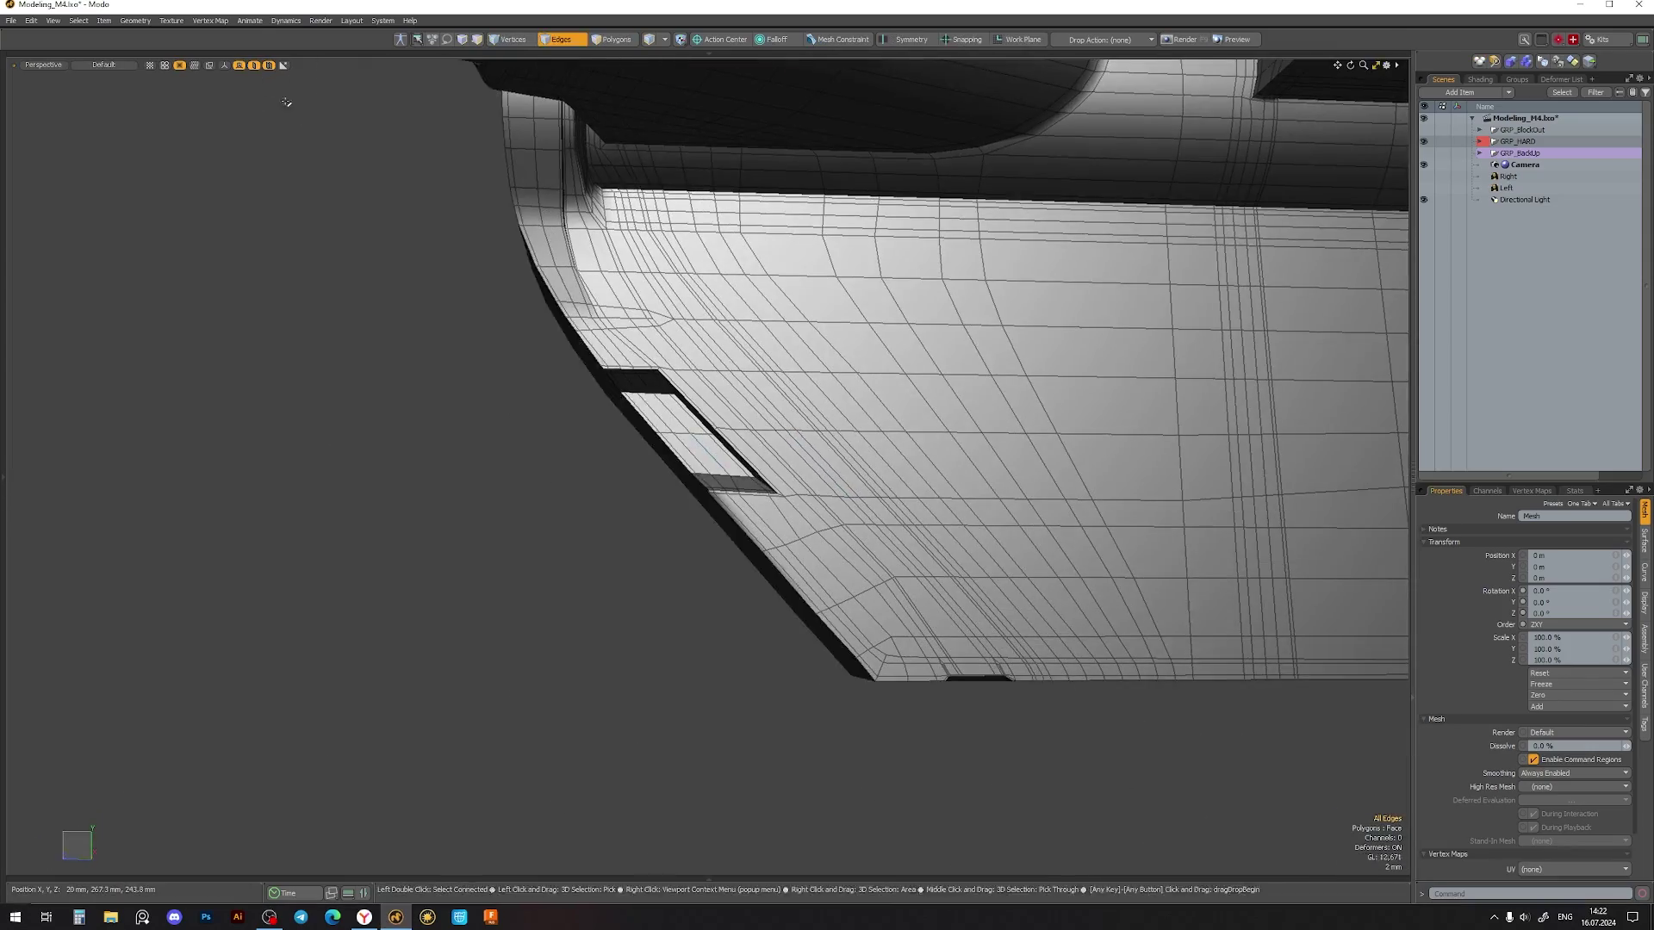
scroll(689, 517, "up", 5)
left_click(702, 569)
key("y")
mouse_move(761, 476)
left_mouse_down("alt")
mouse_move(602, 516)
mouse_move(545, 411)
left_mouse_up("alt")
key("Tab")
- Select the strip of slot floor polygons and rotate them to angle the pocket
key("1")
mouse_move(643, 385)
left_mouse_down("alt")
mouse_move(712, 480)
mouse_move(680, 538)
mouse_move(517, 345)
mouse_move(483, 262)
left_mouse_up("alt")
left_click(675, 539)
key("3")
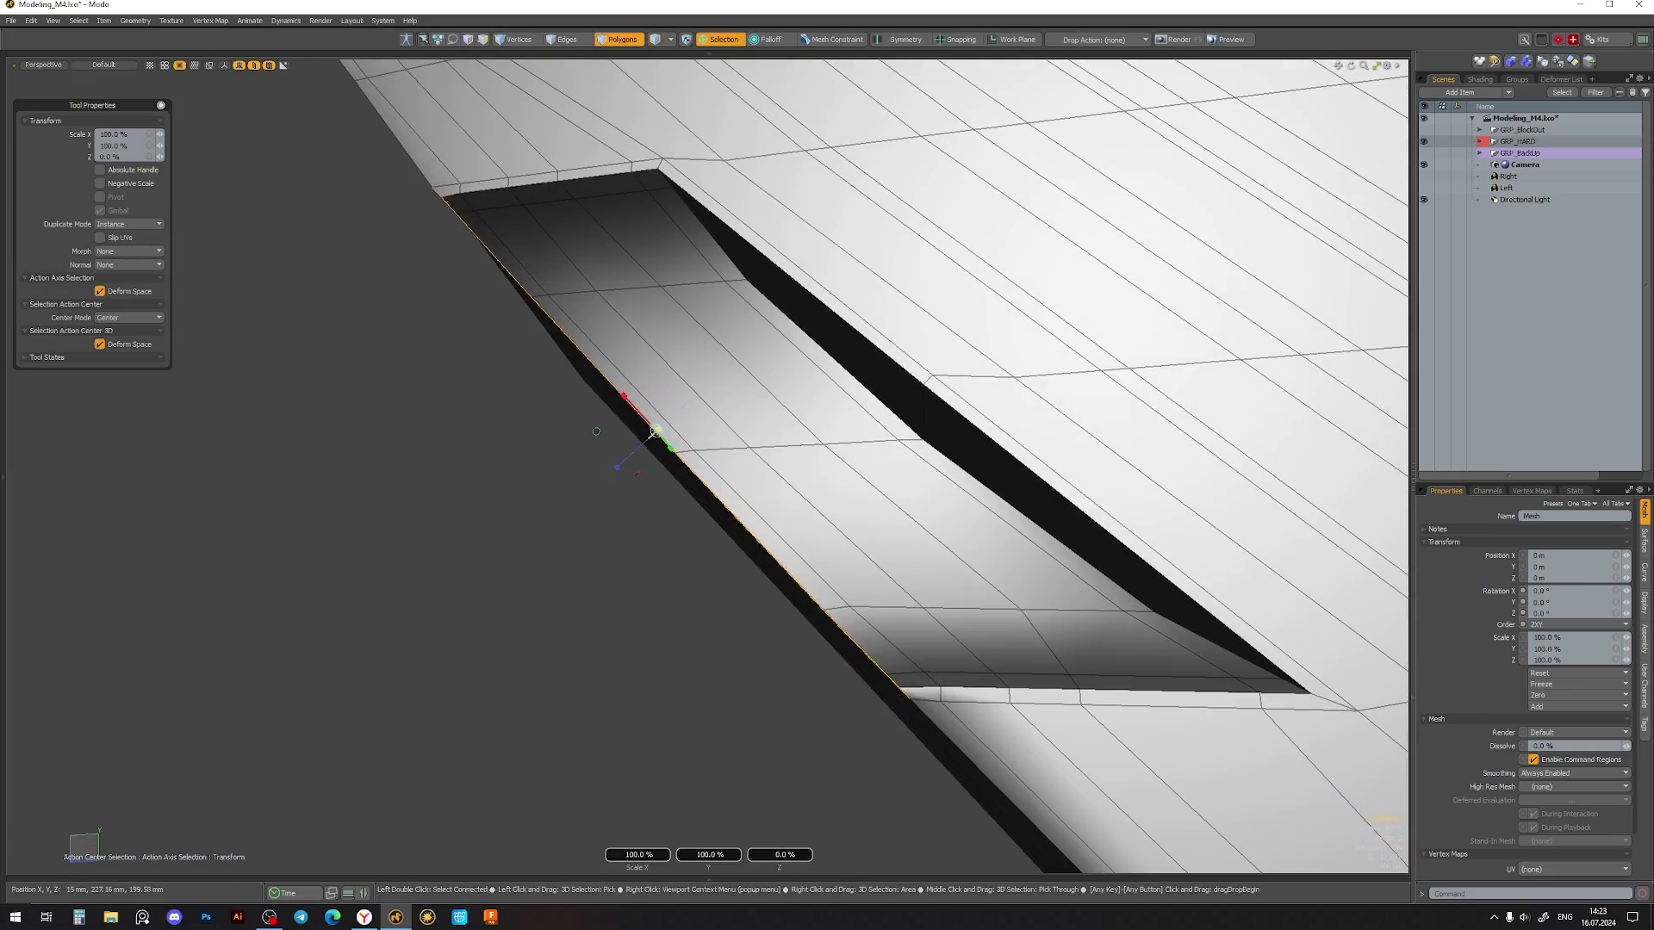
mouse_move(656, 431)
left_mouse_down("alt")
mouse_move(801, 163)
mouse_move(732, 345)
mouse_move(718, 518)
mouse_move(819, 623)
left_mouse_up("alt")
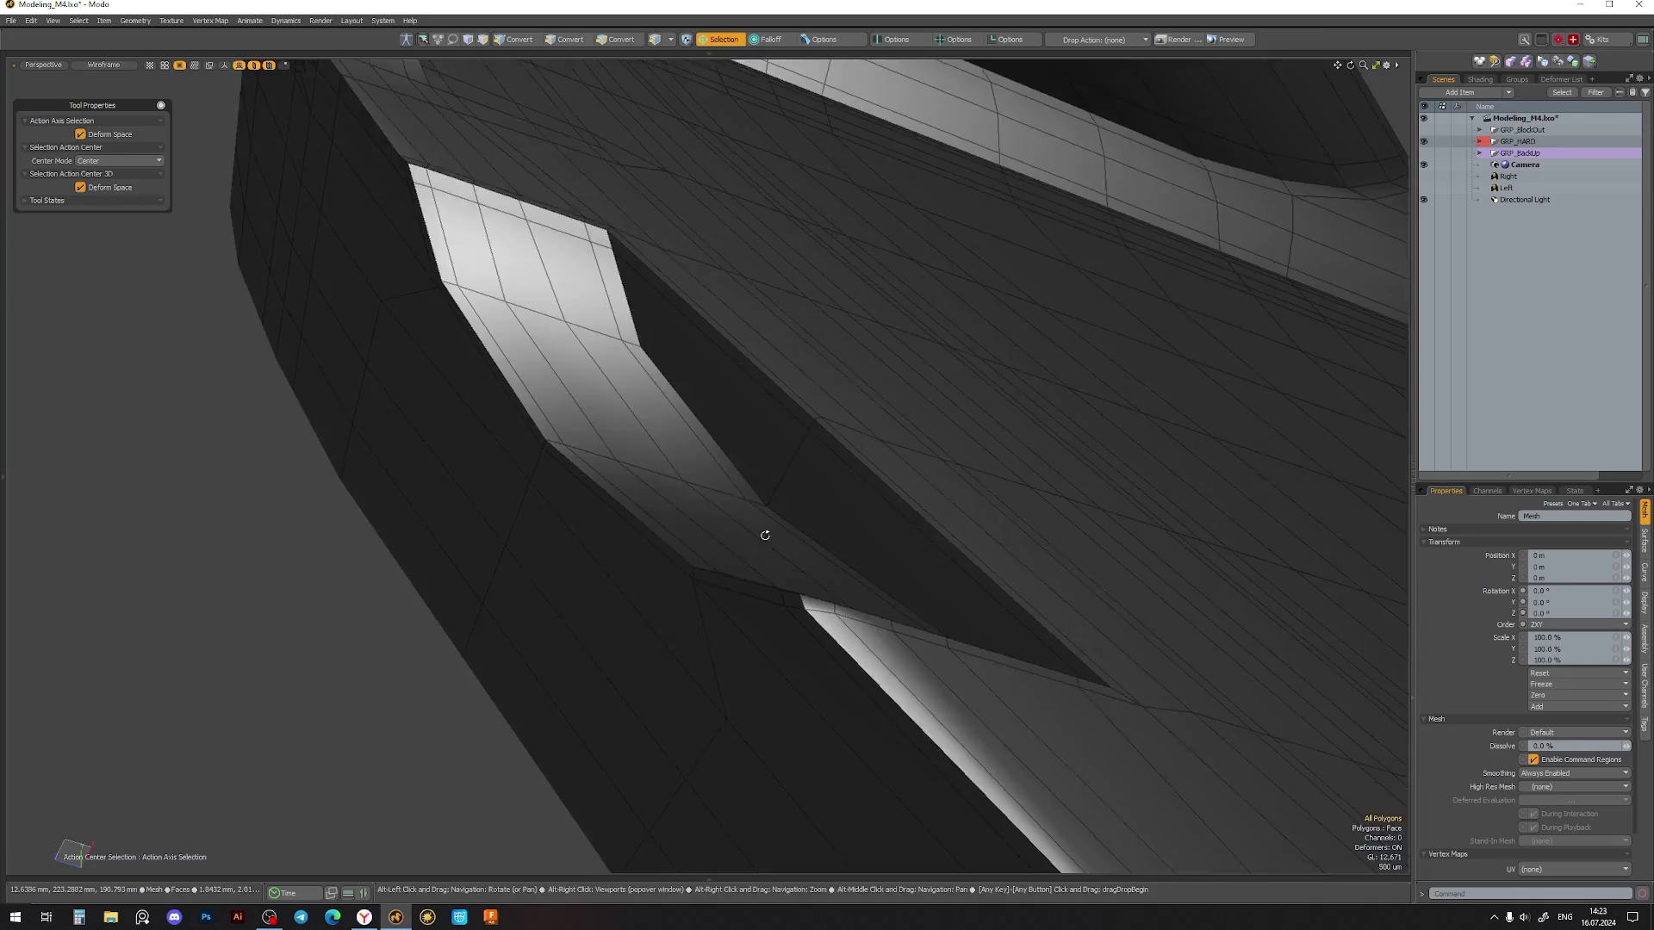
left_click_drag(765, 535, 741, 579, "alt")
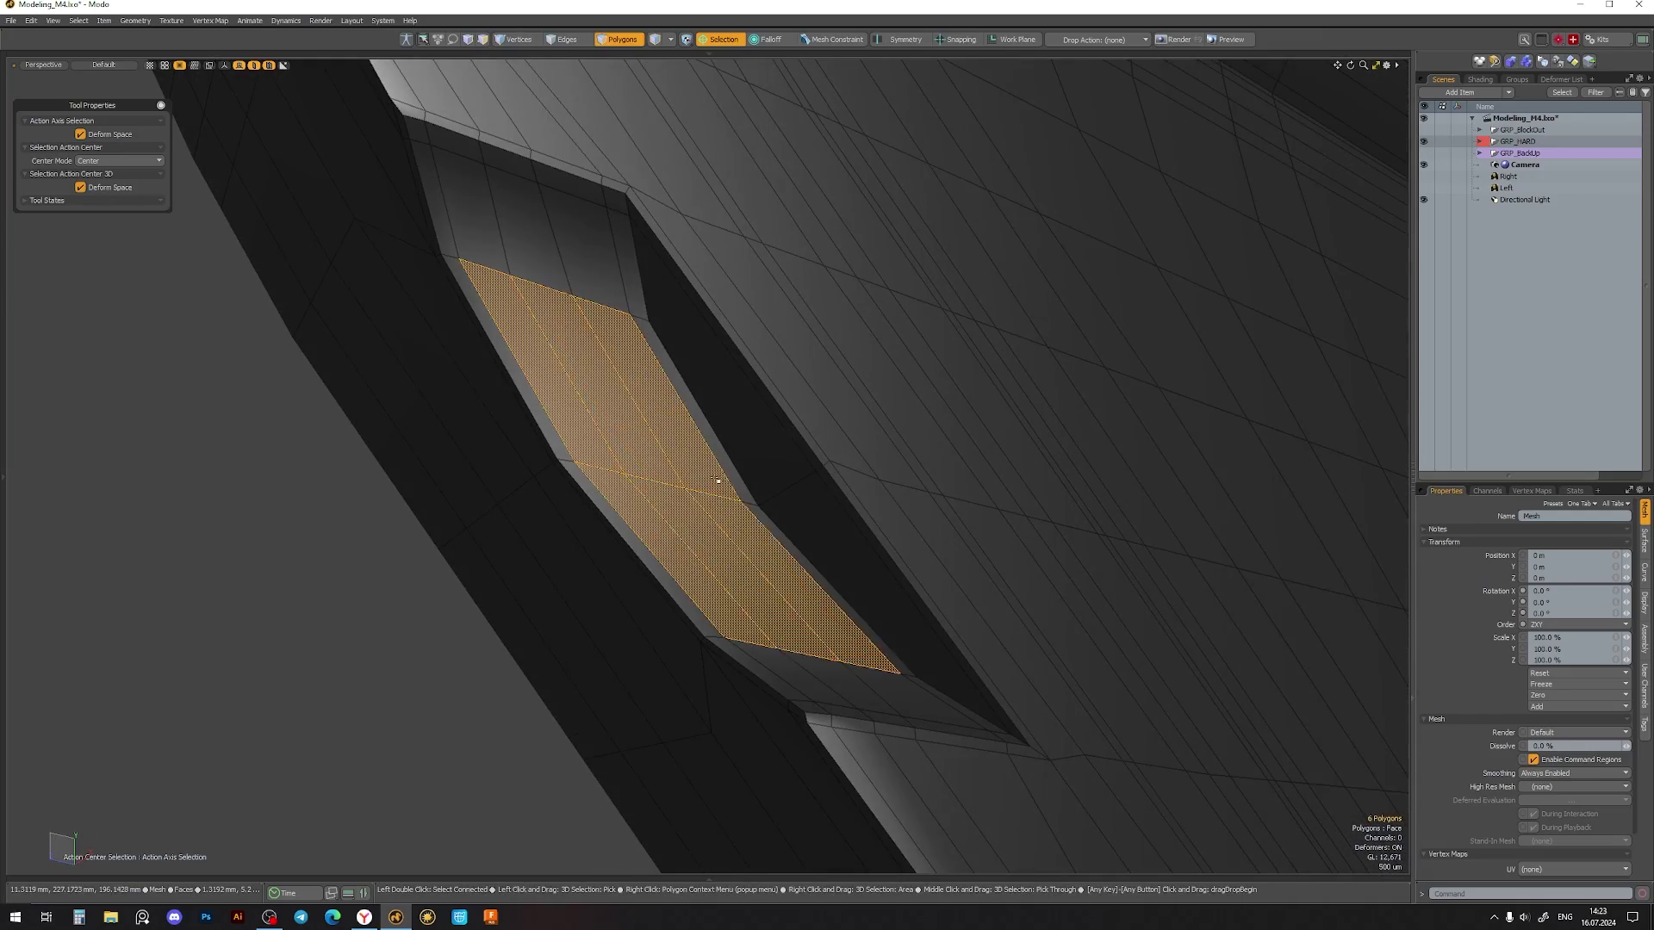
mouse_move(718, 480)
left_mouse_down("alt")
mouse_move(728, 561)
mouse_move(620, 515)
mouse_move(538, 510)
left_mouse_up("alt")
- Thicken the floor polygons with Smooth Shift and preview the smoothed receiver
left_click(303, 646)
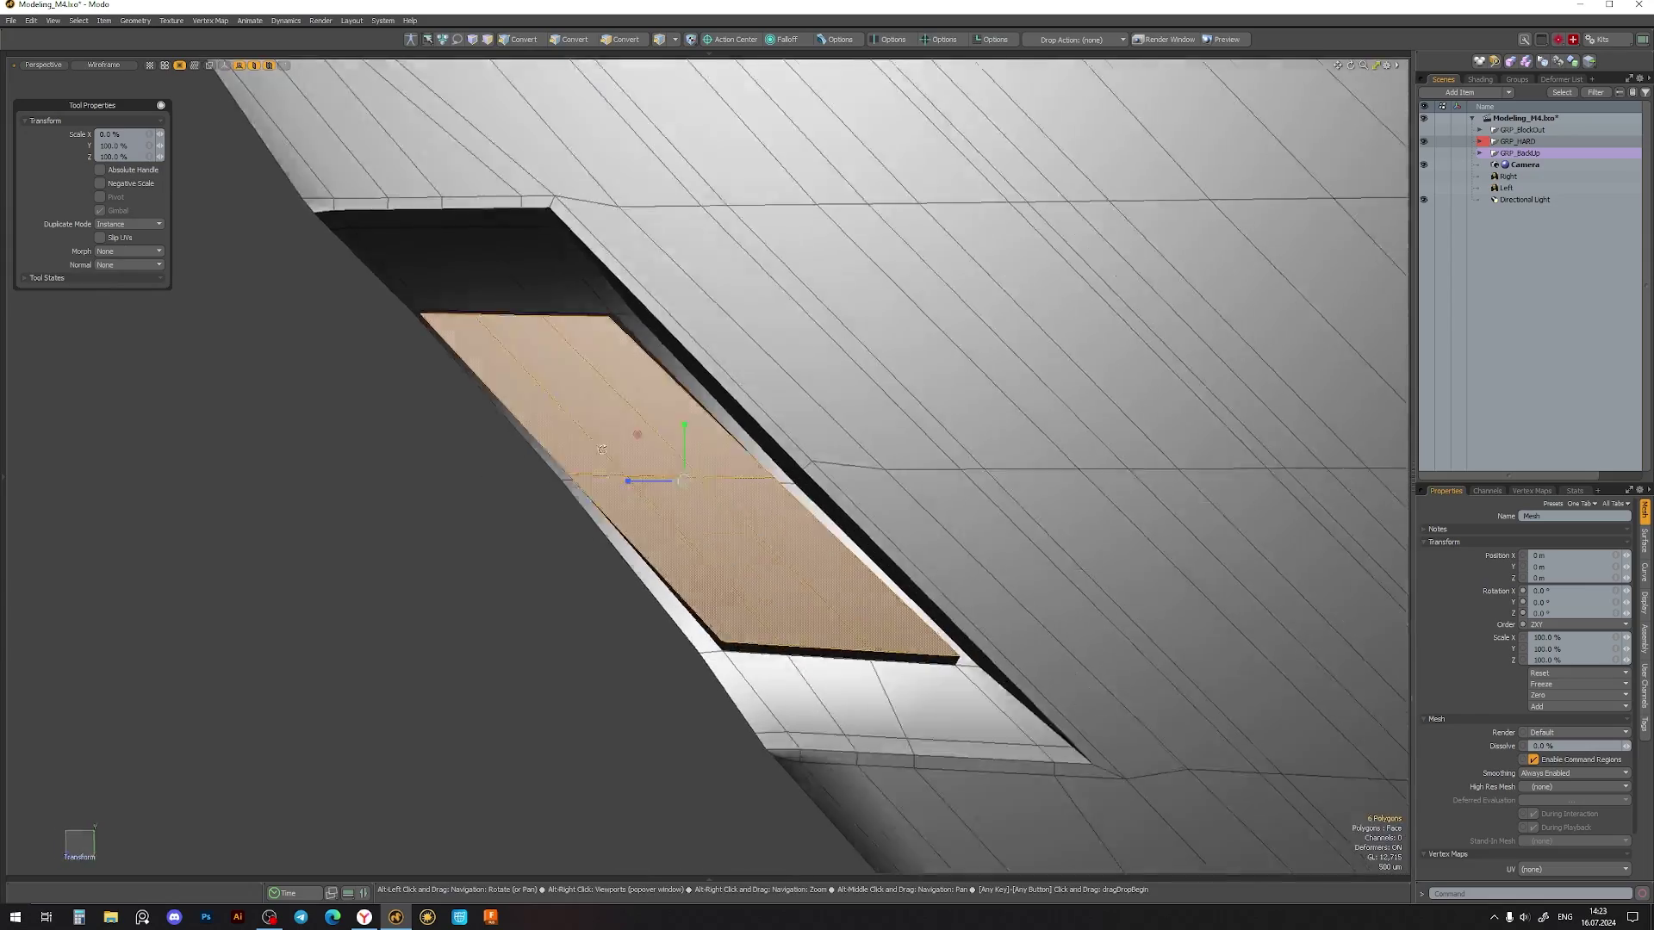
key("Tab")
scroll(602, 449, "down", 5)
mouse_move(602, 449)
left_mouse_down("alt")
mouse_move(651, 358)
mouse_move(658, 520)
left_mouse_up("alt")
scroll(658, 520, "down", 3)
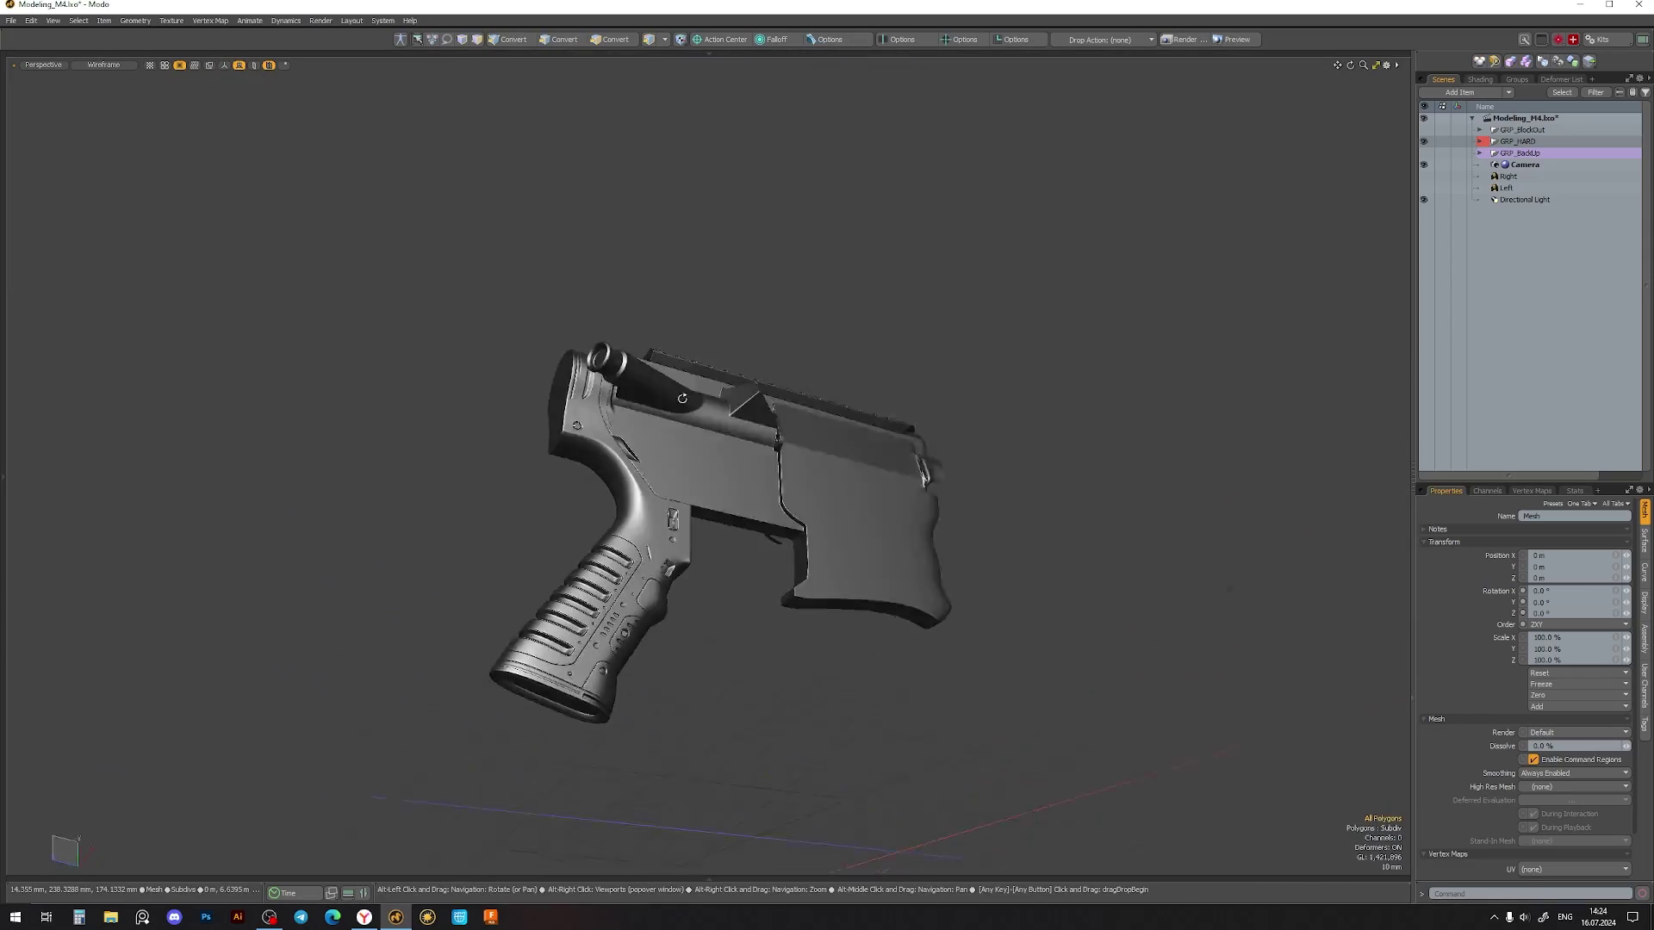
scroll(682, 398, "up", 10)
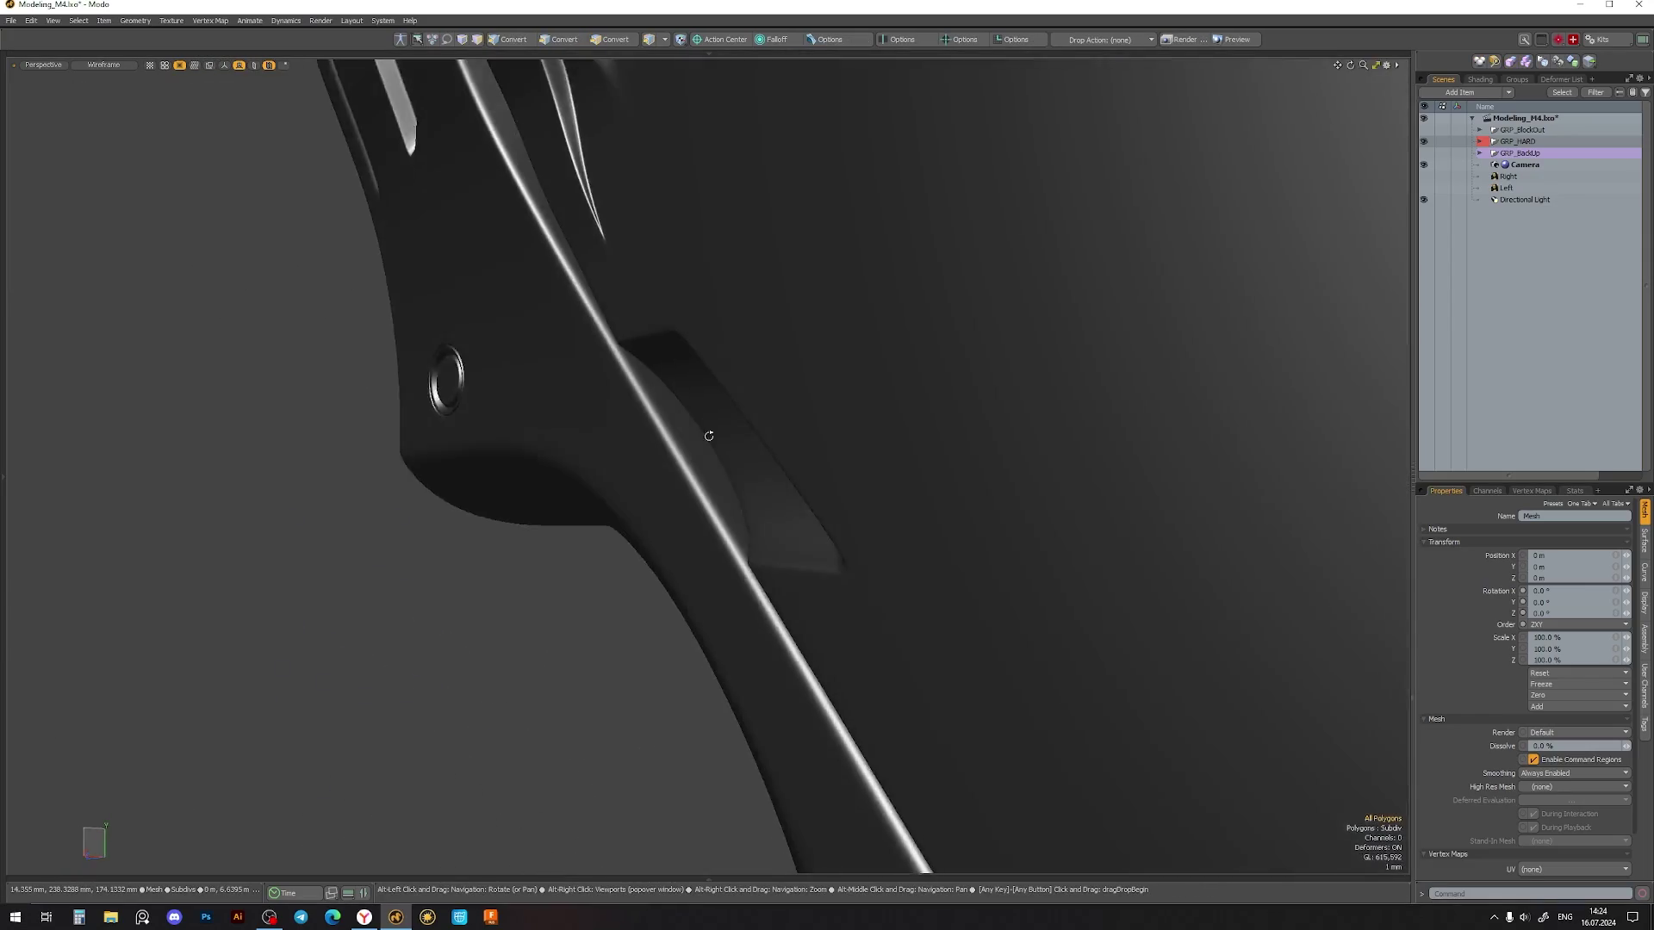
- Inspect the smoothed slot edge up close, then turn the subdivision preview off
mouse_move(683, 398)
left_mouse_down("alt")
mouse_move(814, 355)
mouse_move(808, 483)
mouse_move(853, 424)
mouse_move(603, 310)
mouse_move(688, 502)
left_mouse_up("alt")
scroll(813, 355, "up", 5)
scroll(761, 387, "down", 3)
scroll(794, 380, "down", 5)
scroll(539, 285, "down", 3)
scroll(540, 285, "up", 3)
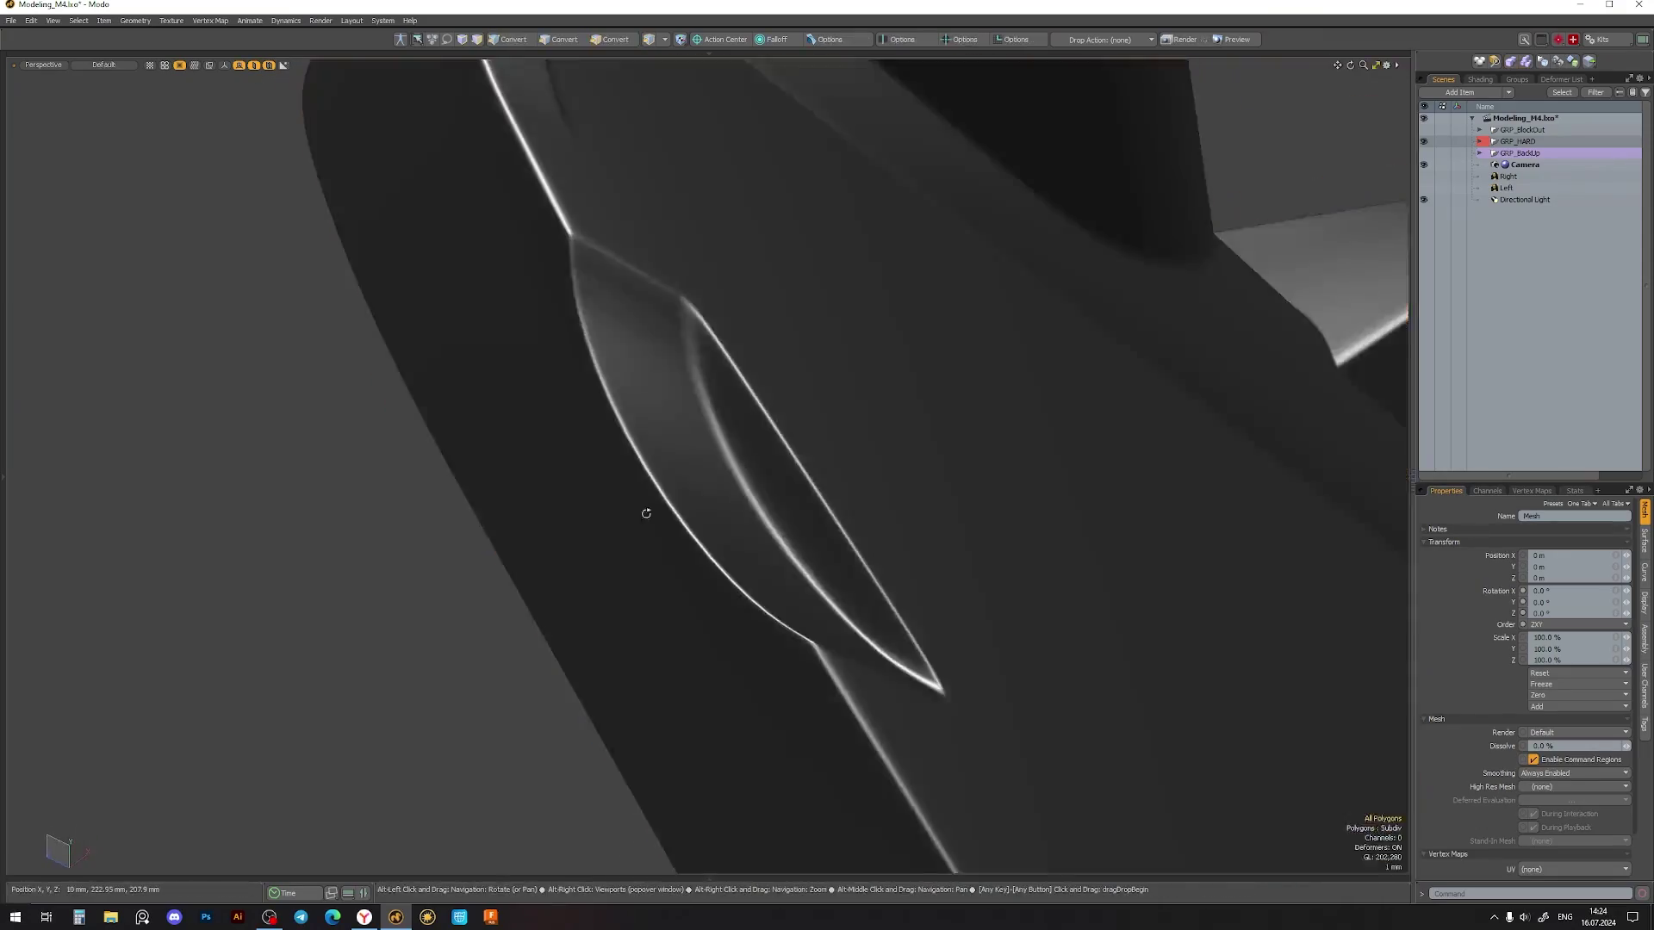
key("3")
key("Tab")
- Slice a new edge across the slot and check it with the subdivision preview
key("alt+c")
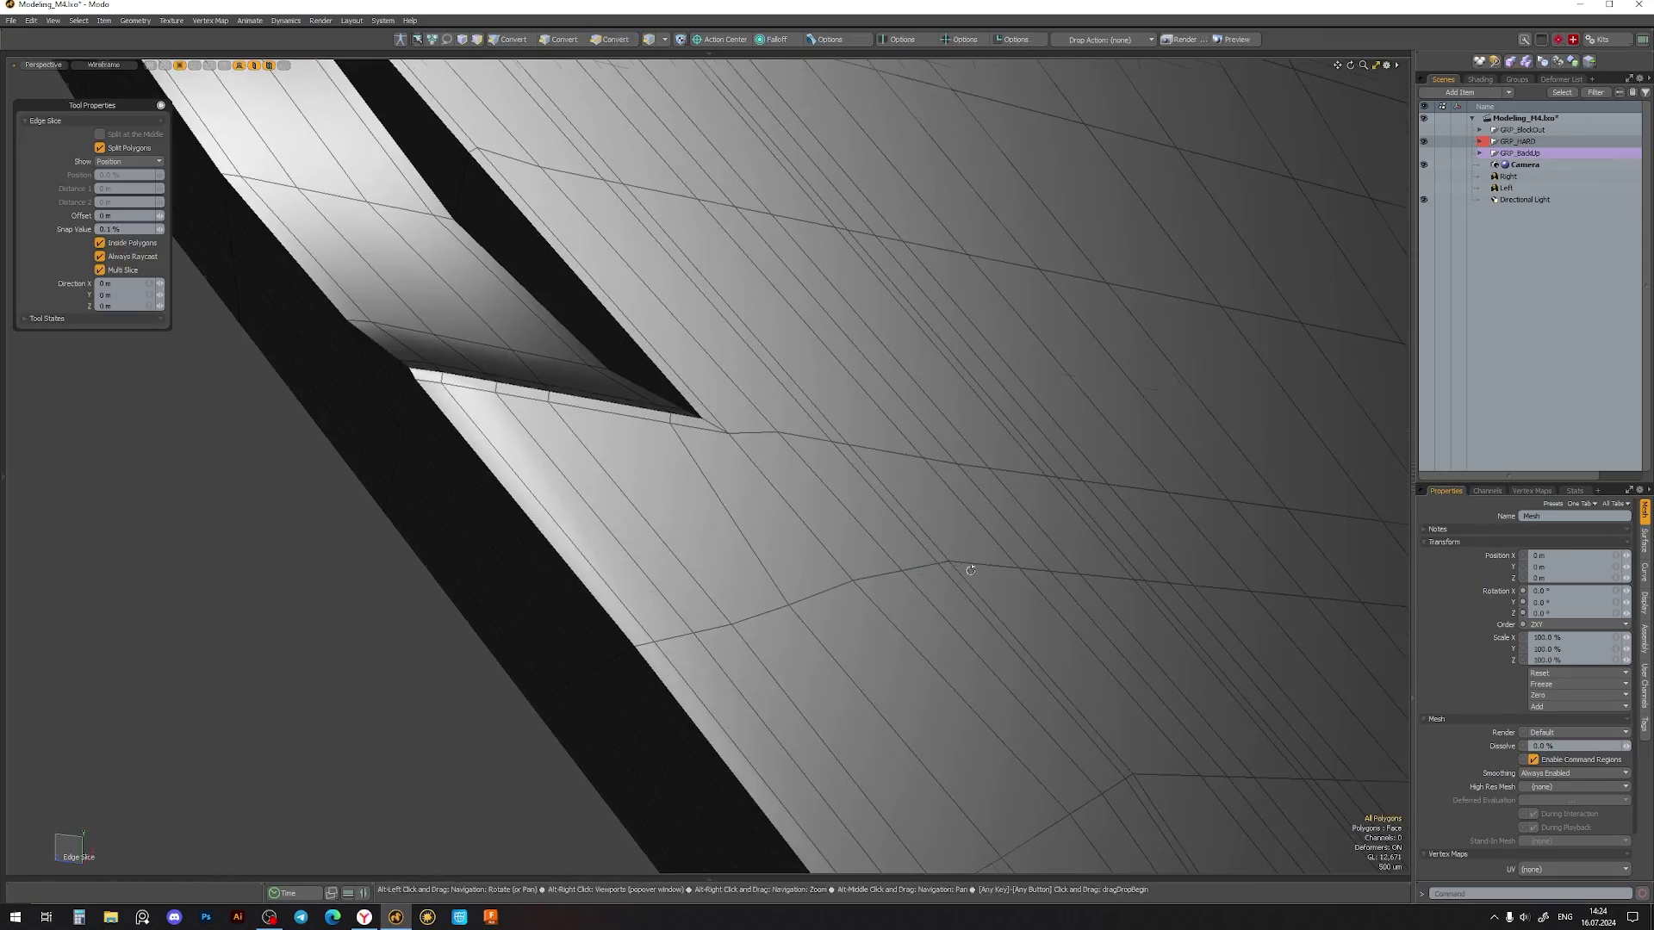
left_click_drag(670, 385, 691, 535, "alt")
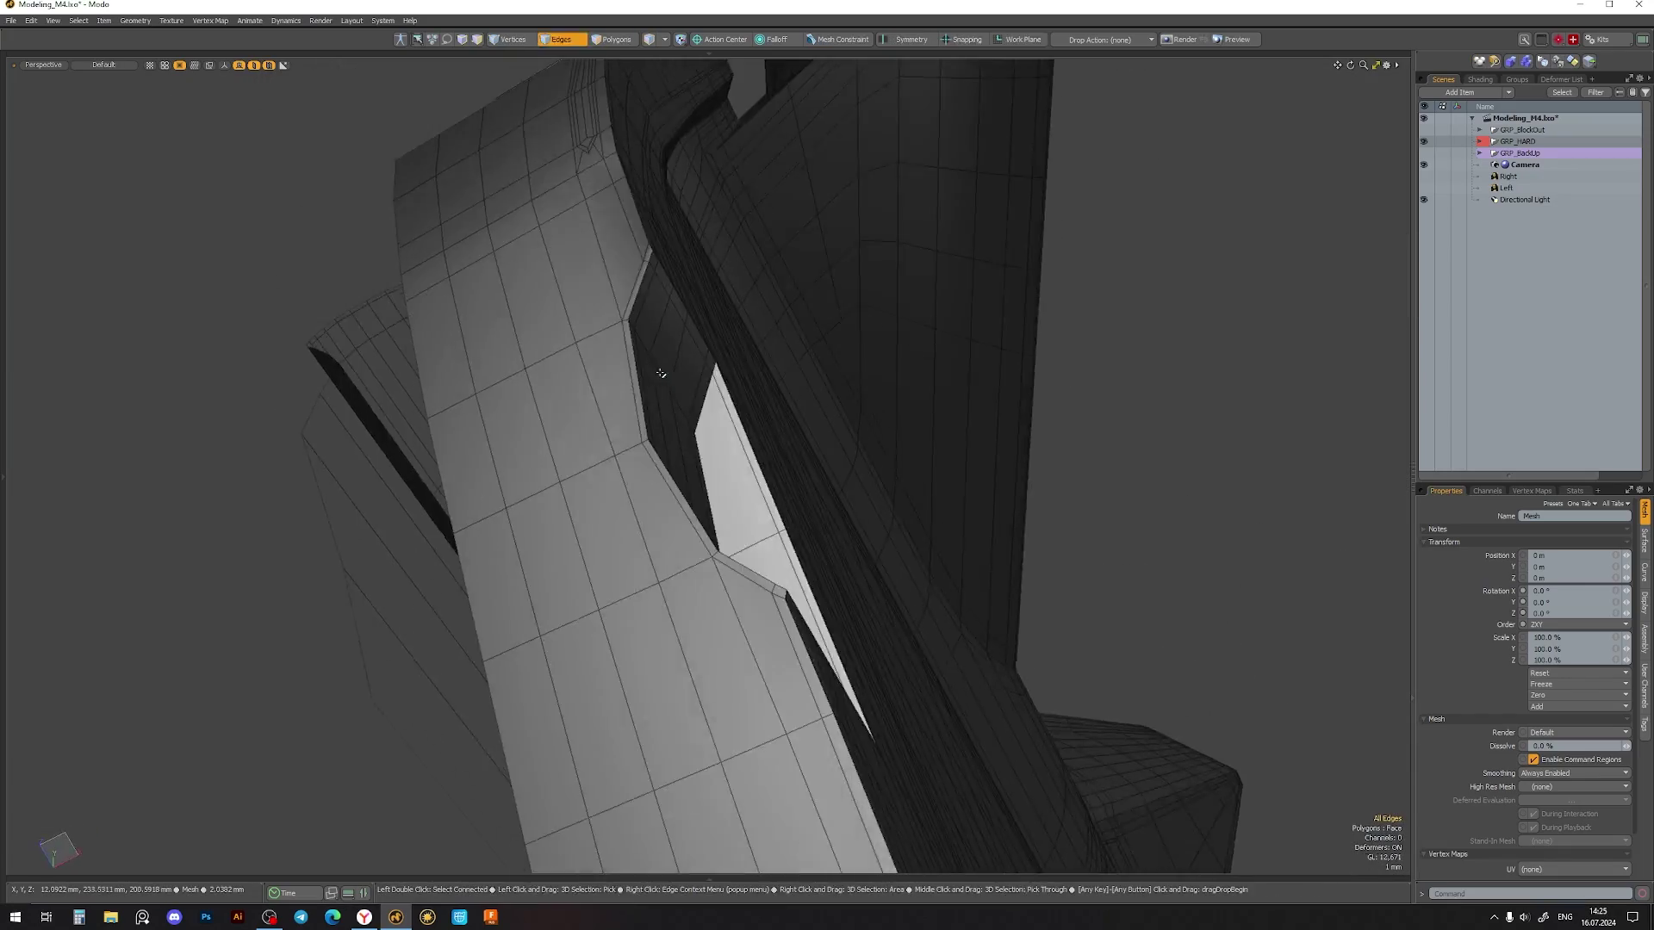
key("Tab")
mouse_move(661, 373)
left_mouse_down("alt")
mouse_move(588, 395)
mouse_move(719, 570)
mouse_move(749, 644)
left_mouse_up("alt")
key("Tab")
left_click_drag(496, 319, 667, 493, "alt")
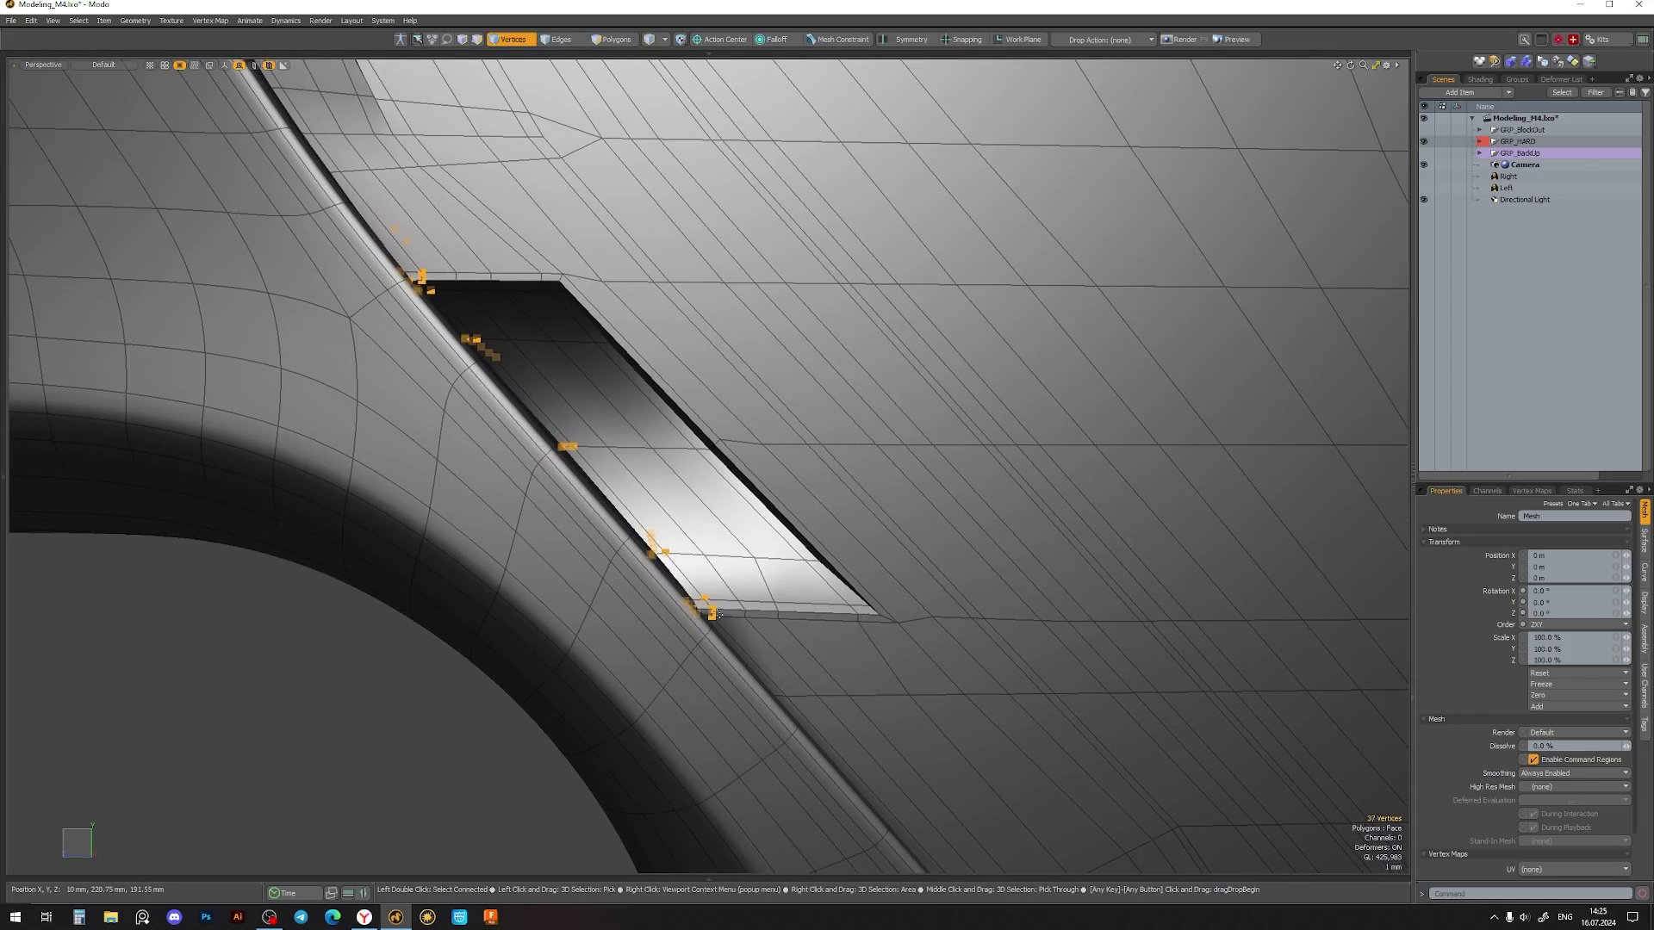
key("Tab")
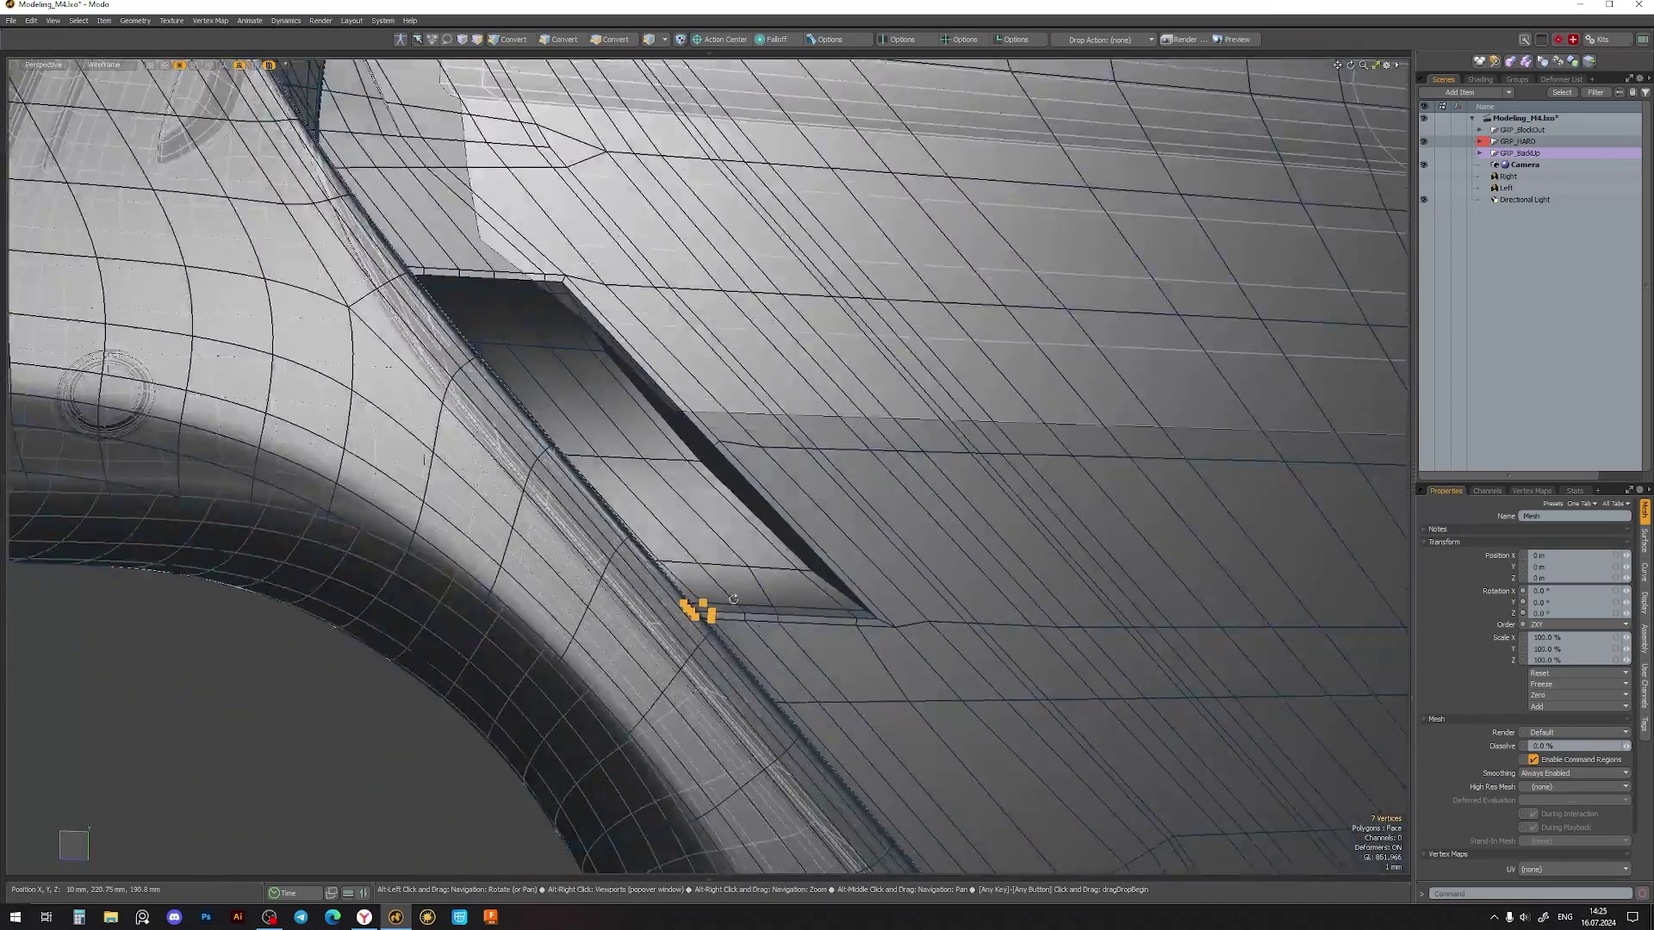
- Zoom onto the slot corner, comparing the smoothed and cage views
scroll(659, 544, "up", 3)
scroll(658, 544, "up", 3)
scroll(598, 474, "down", 3)
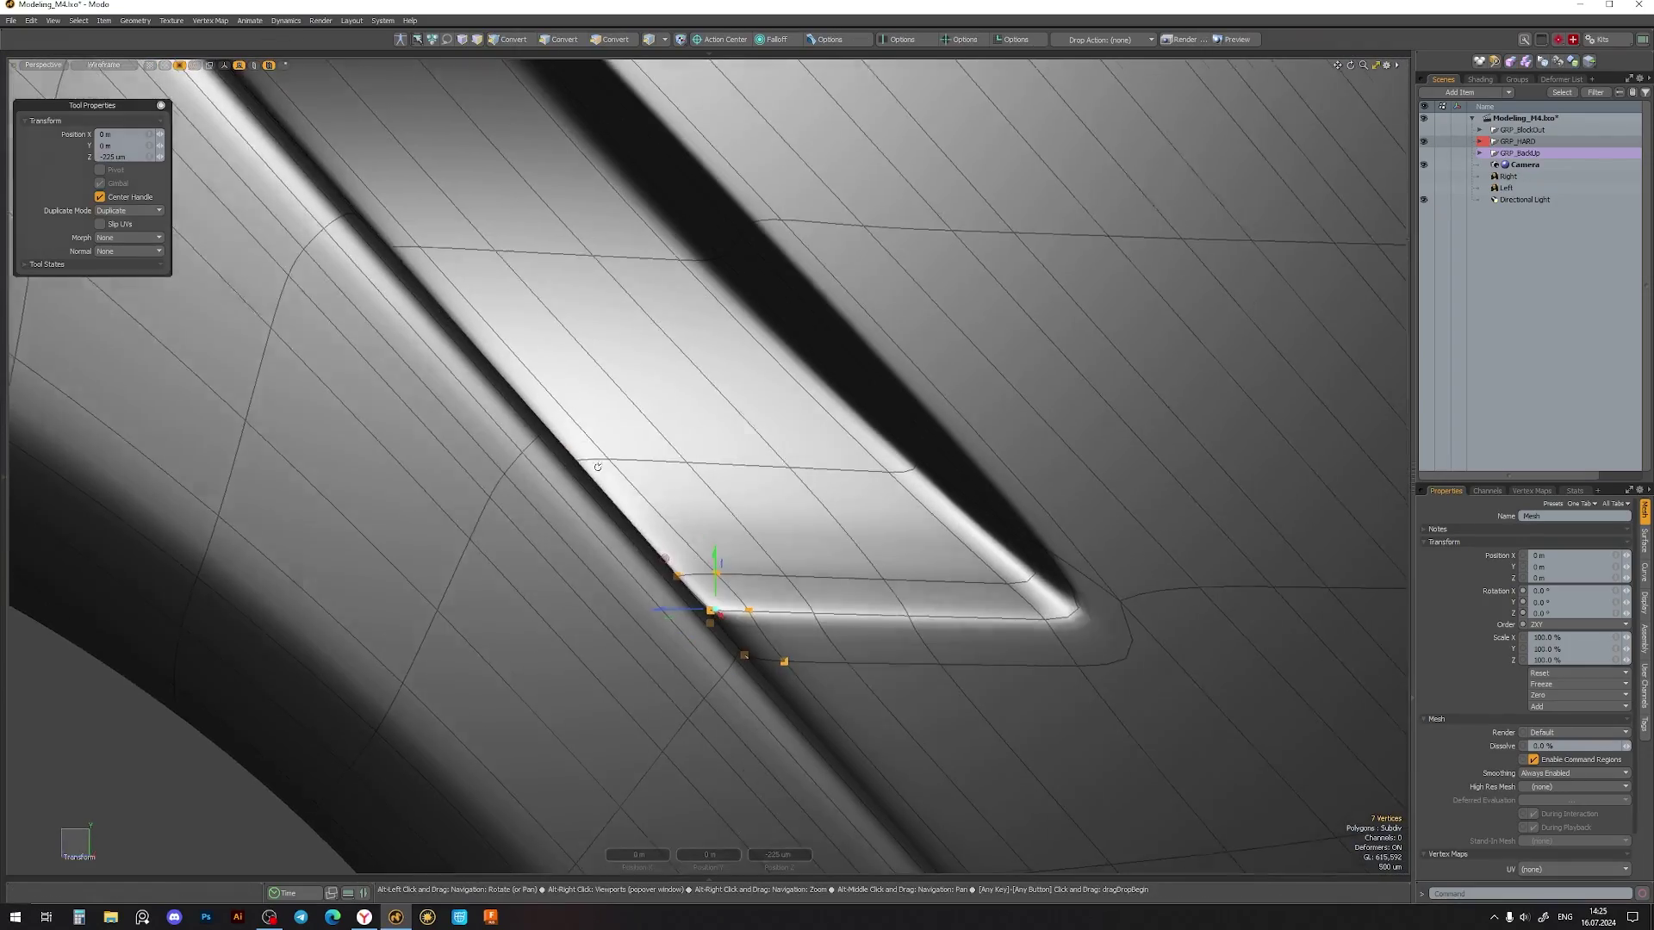
scroll(603, 472, "up", 3)
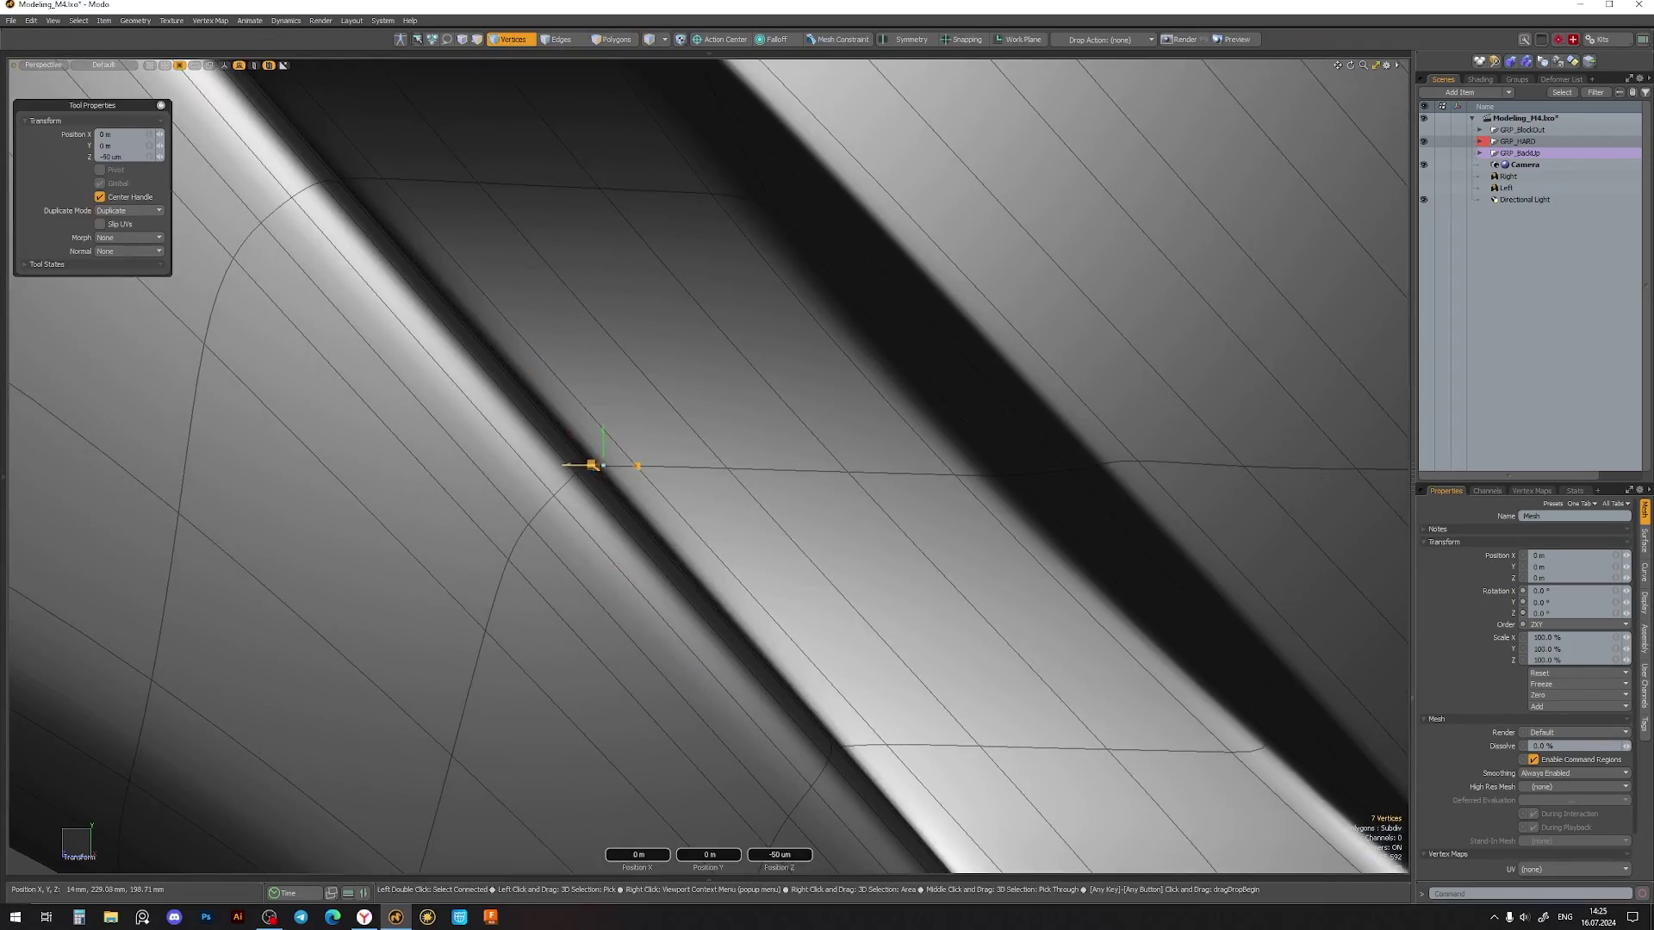
left_click_drag(603, 472, 609, 457, "alt")
key("Tab")
scroll(609, 456, "down", 3)
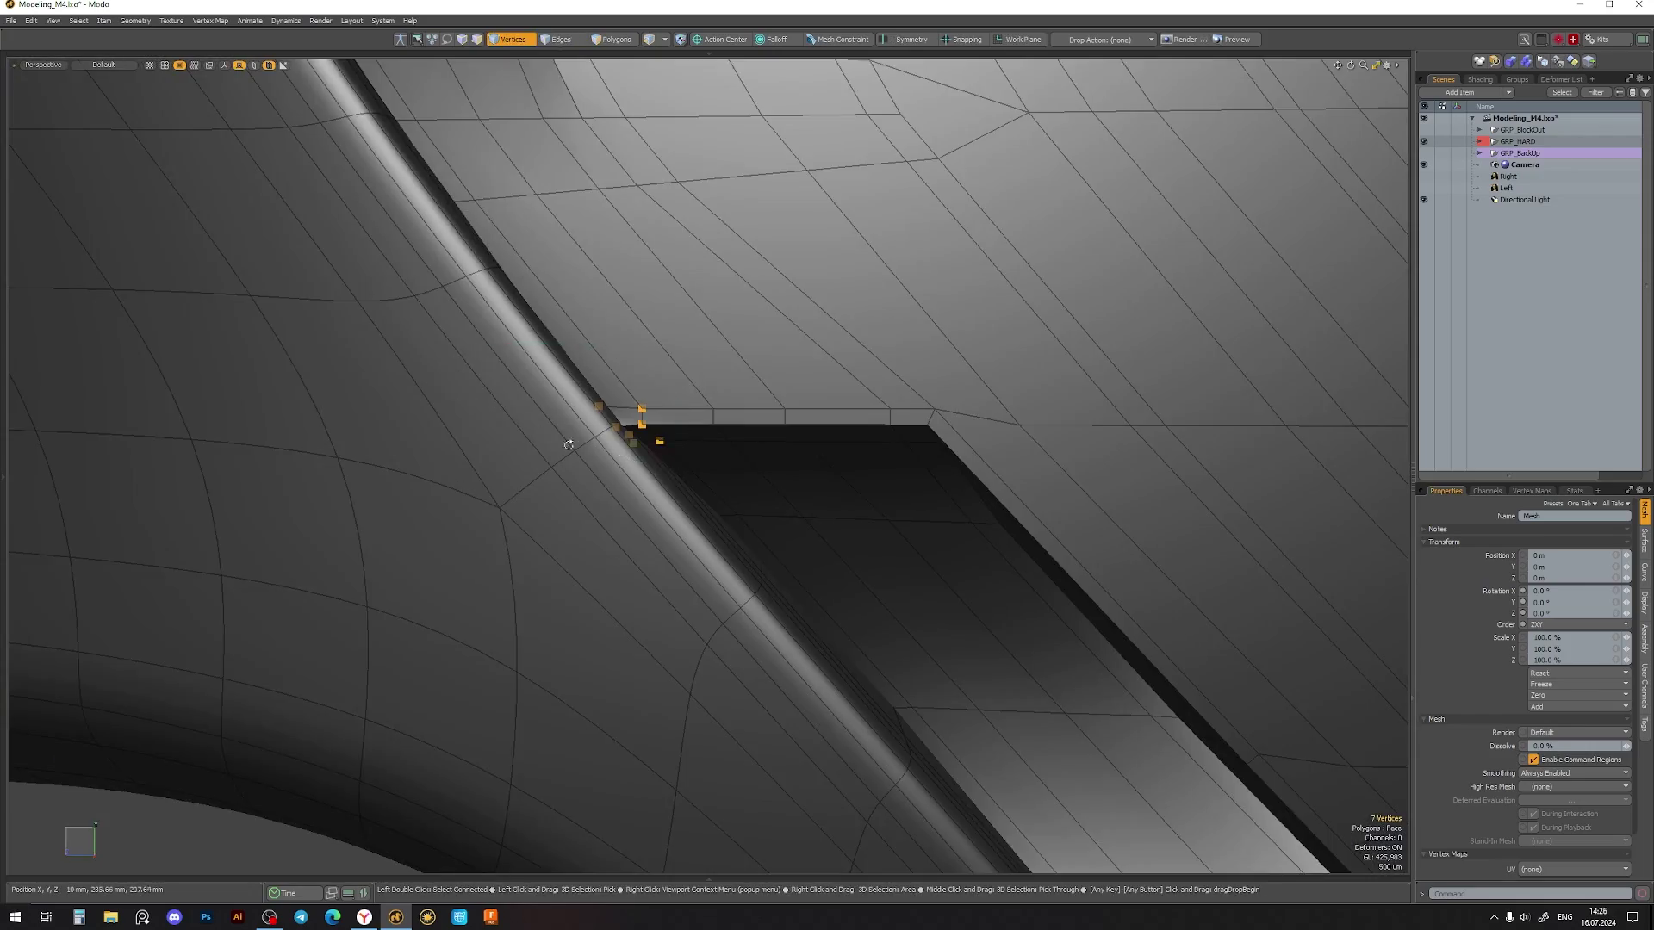
key("Tab")
- Shift the selected support vertices along the slot edge toward the corner
key("w")
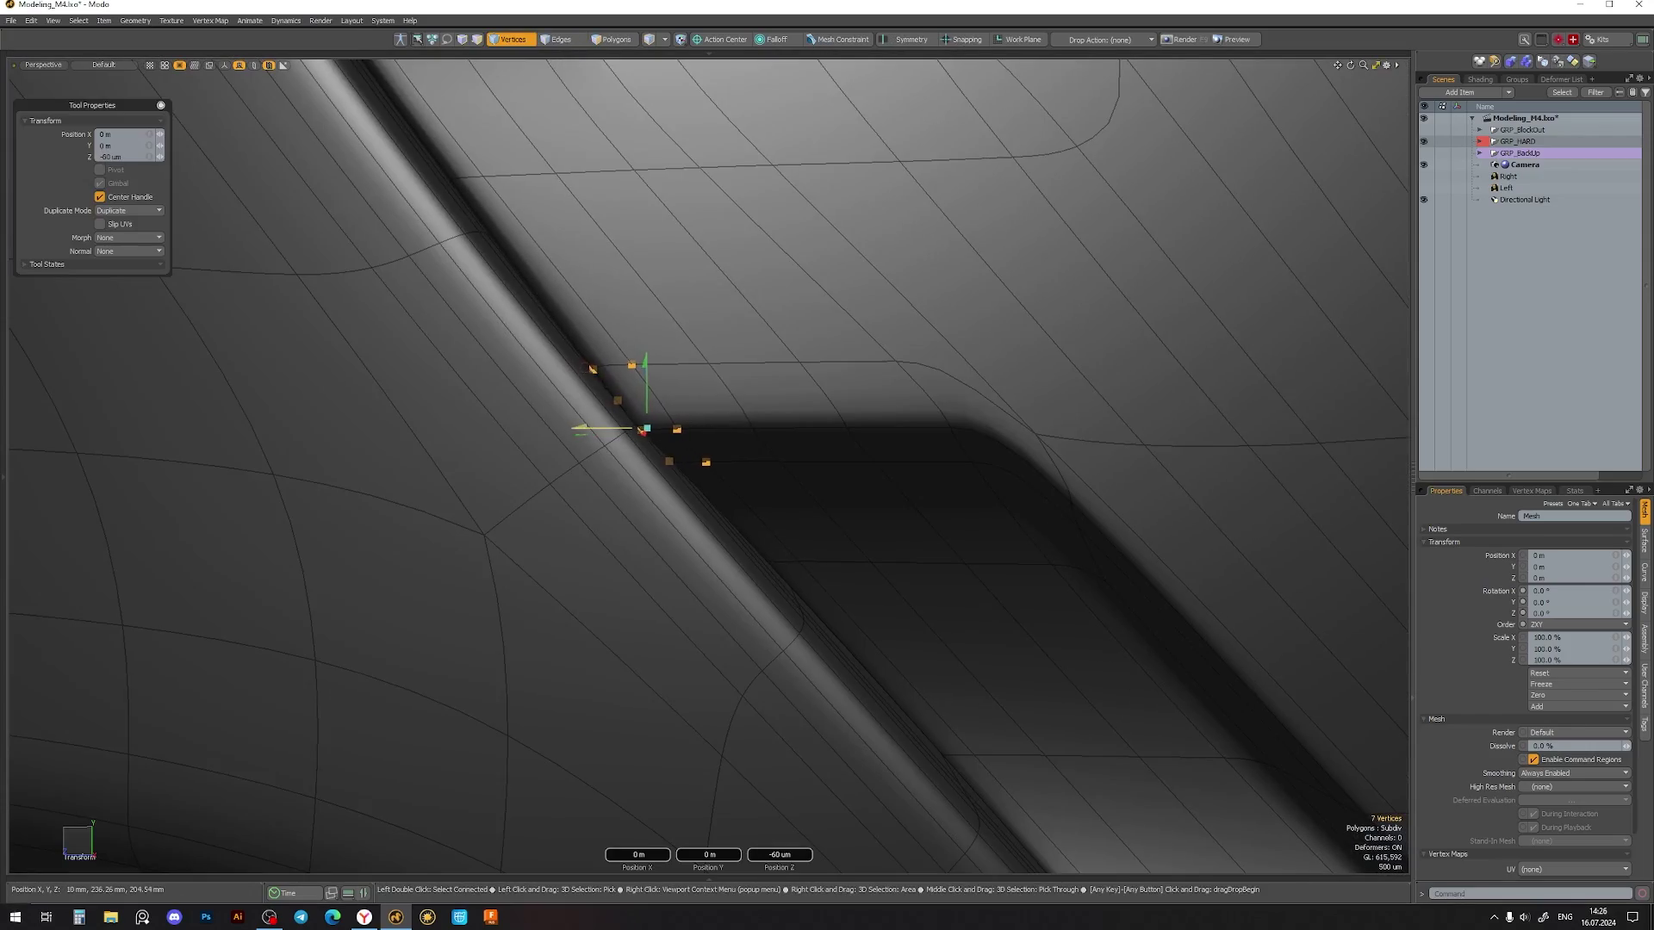
mouse_move(644, 431)
left_mouse_down("alt")
mouse_move(690, 388)
mouse_move(614, 436)
left_mouse_up("alt")
key("Tab")
key("Tab")
mouse_move(628, 462)
right_mouse_down("alt")
mouse_move(718, 537)
mouse_move(659, 405)
mouse_move(561, 380)
right_mouse_up("alt")
key("space")
key("w")
left_click_drag(561, 381, 583, 399, "alt")
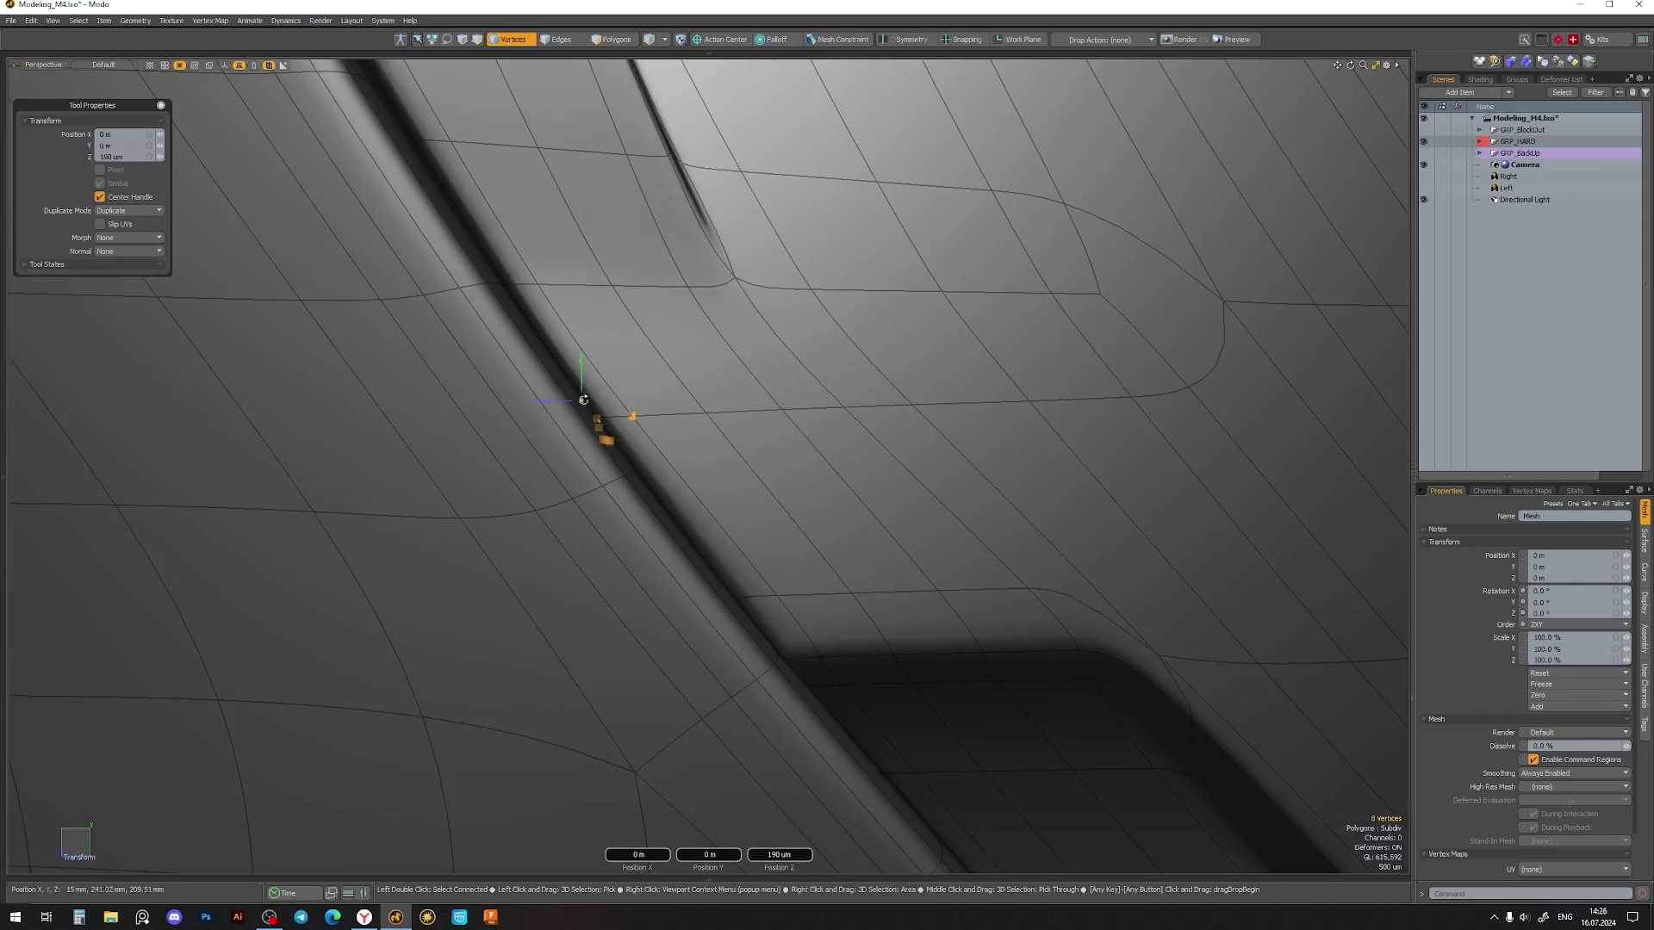
mouse_move(584, 400)
right_mouse_down("alt")
mouse_move(570, 410)
mouse_move(637, 361)
right_mouse_up("alt")
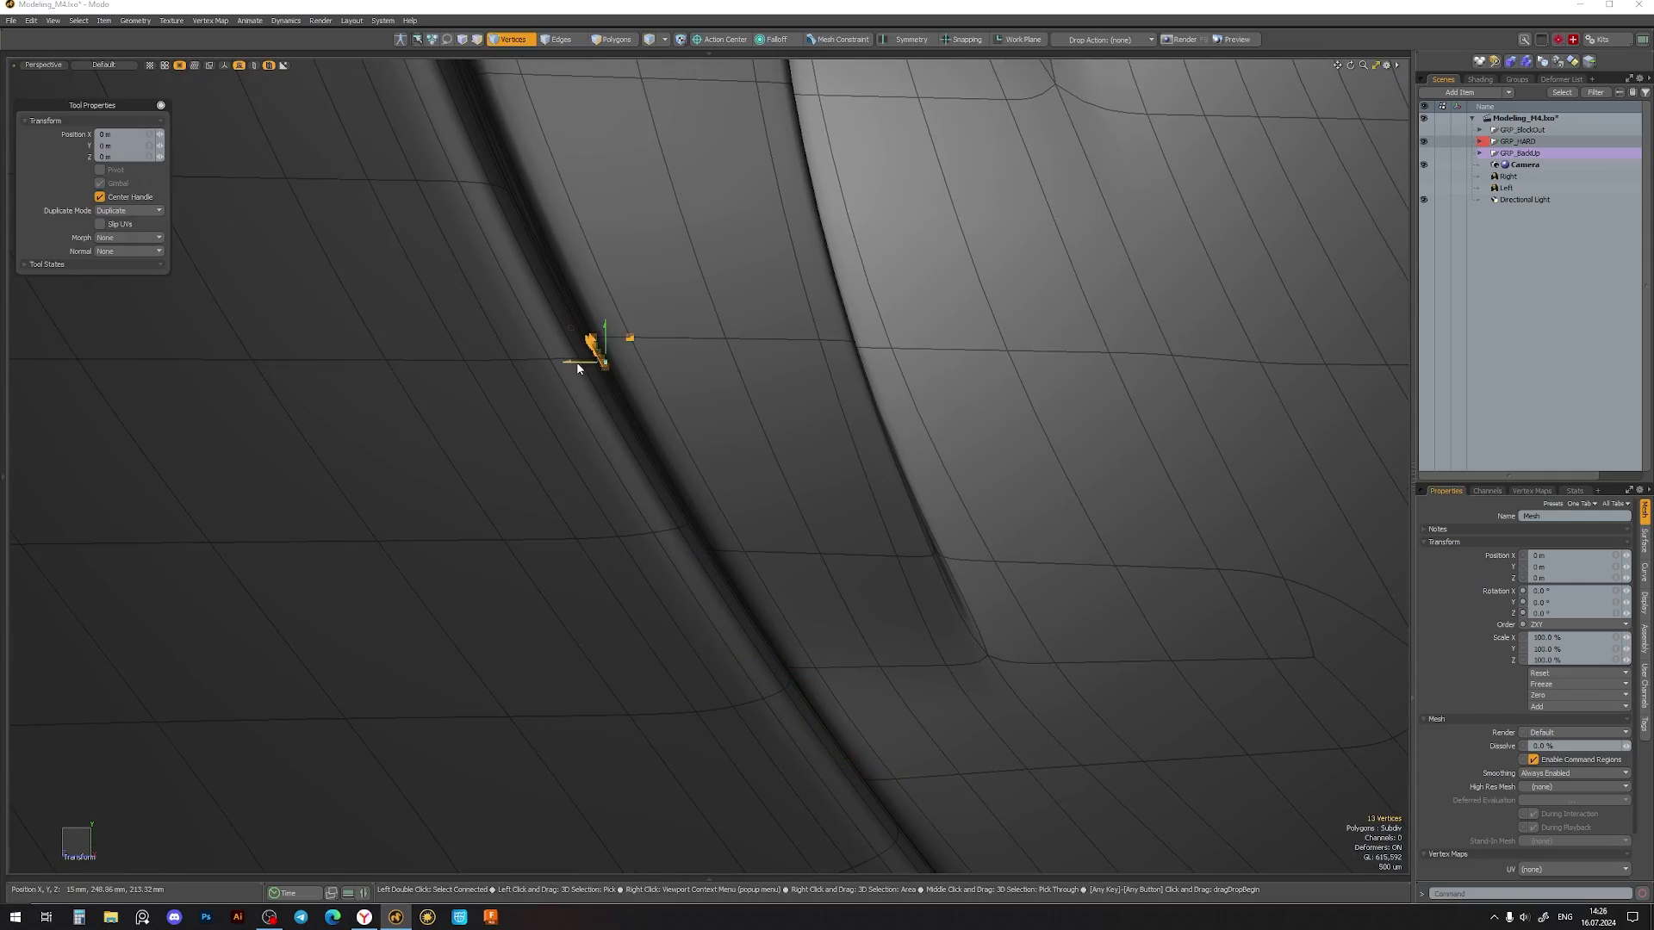
right_click_drag(694, 406, 628, 398, "alt")
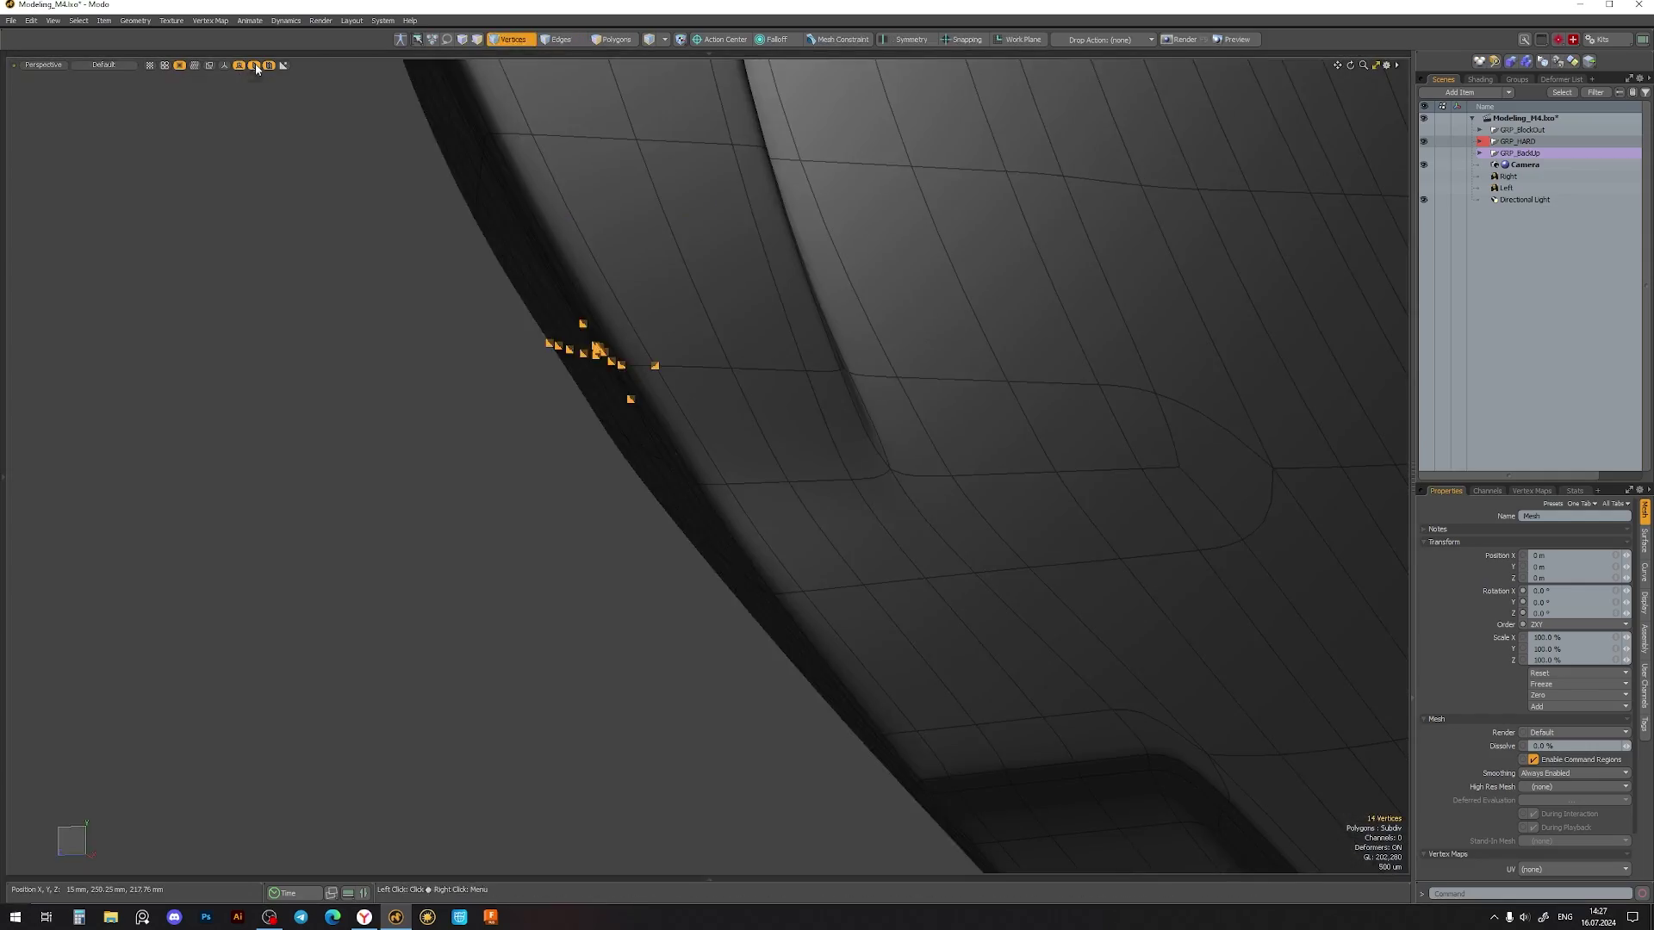
key("Tab")
left_click_drag(646, 387, 673, 377, "alt")
right_click_drag(673, 378, 629, 385, "alt")
- Select the vertices along the slot's edge loop and move them into place
key("w")
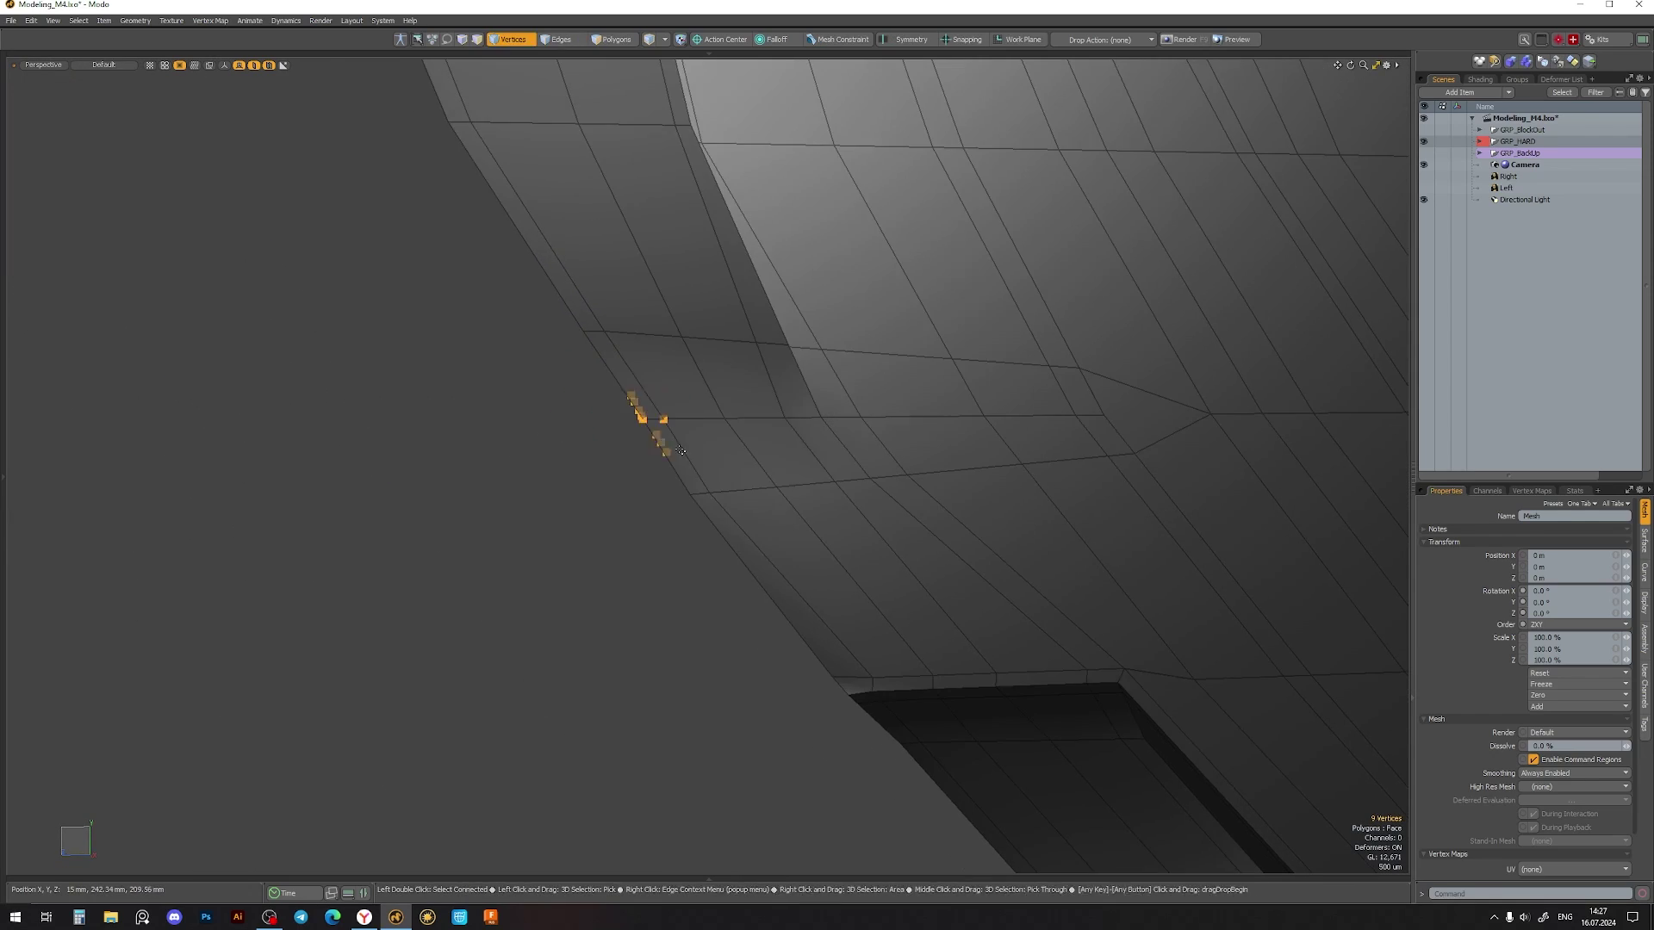
key("w")
mouse_move(680, 450)
left_mouse_down("alt")
mouse_move(622, 418)
mouse_move(685, 376)
mouse_move(768, 499)
left_mouse_up("alt")
left_click_drag(665, 425, 754, 407, "alt")
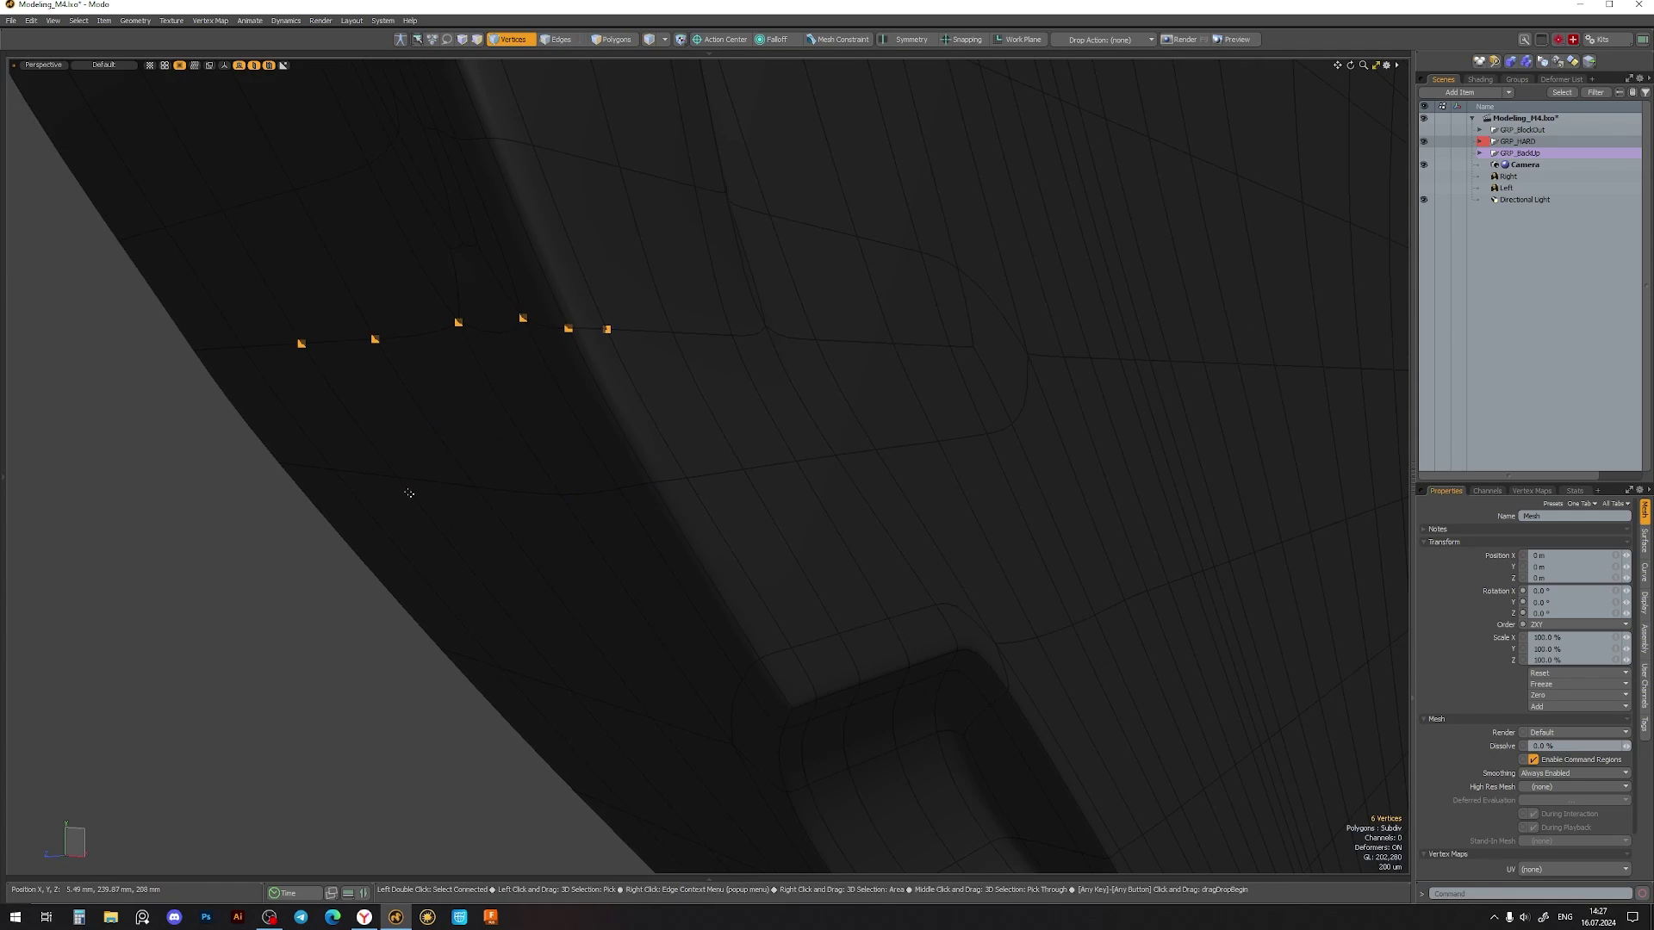
right_click_drag(409, 492, 422, 431)
mouse_move(603, 448)
left_mouse_down("alt")
mouse_move(783, 467)
mouse_move(826, 619)
mouse_move(886, 654)
mouse_move(805, 502)
mouse_move(721, 494)
mouse_move(721, 517)
mouse_move(728, 491)
left_mouse_up("alt")
key("w")
- Nudge the remaining slot-edge vertices, then view the whole stock with subdivision off
key("space")
key("space")
mouse_move(269, 89)
left_mouse_down("alt")
mouse_move(603, 431)
mouse_move(690, 474)
mouse_move(690, 527)
mouse_move(664, 460)
left_mouse_up("alt")
key("w")
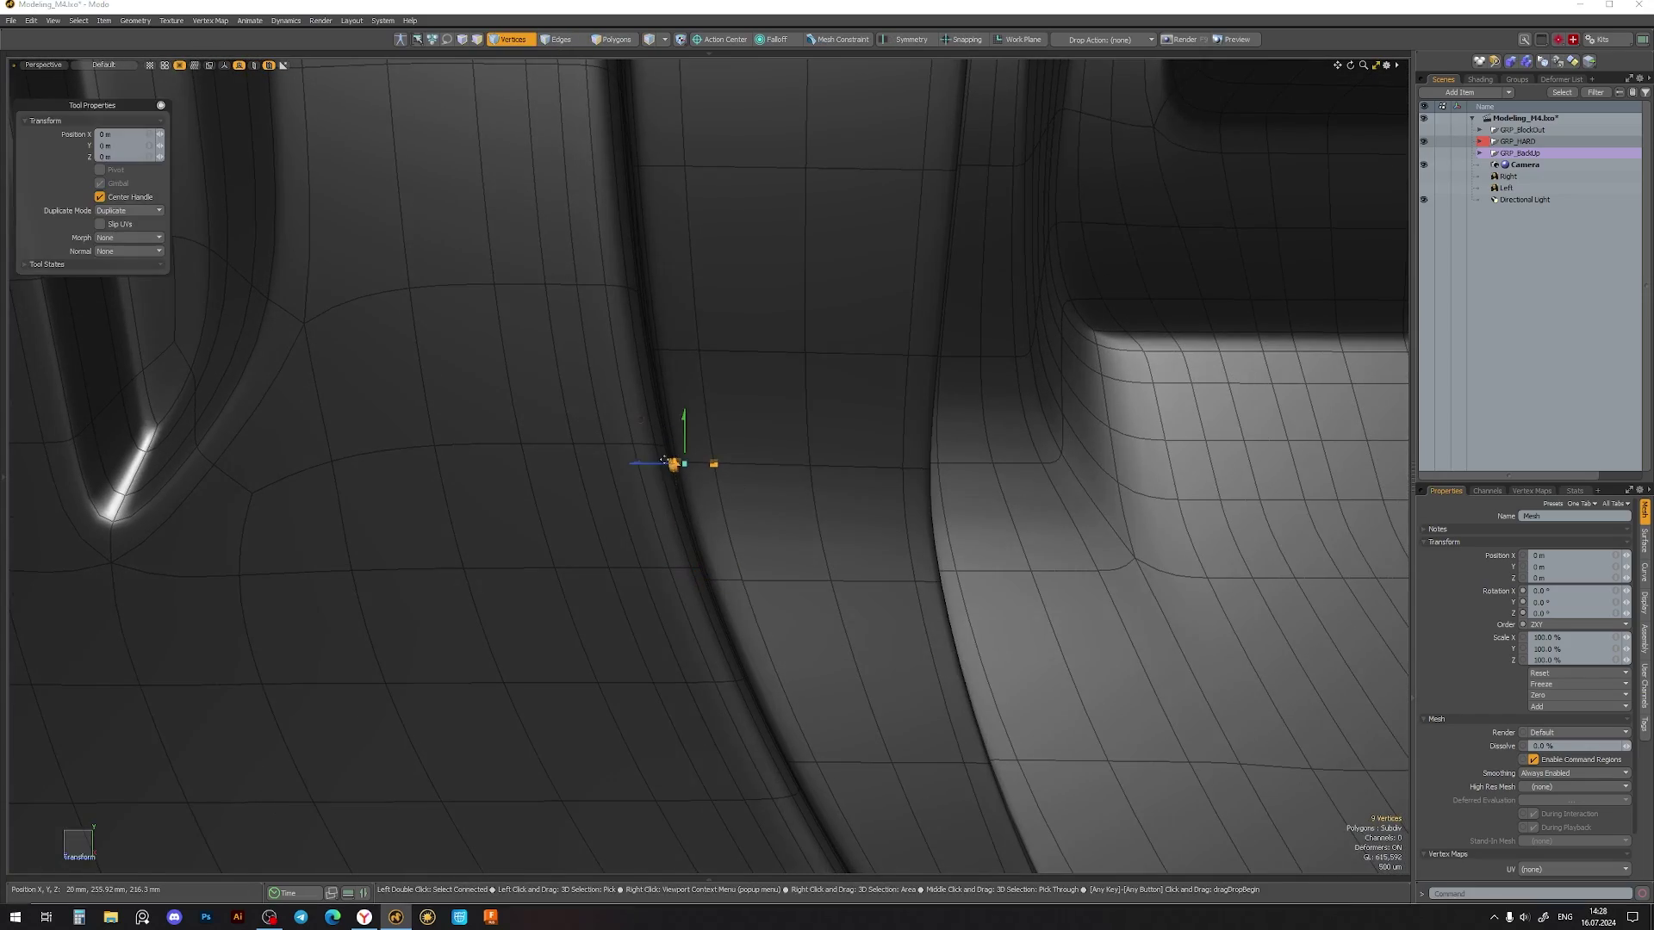
key("space")
left_click_drag(663, 348, 681, 367, "alt")
right_click_drag(681, 367, 689, 368)
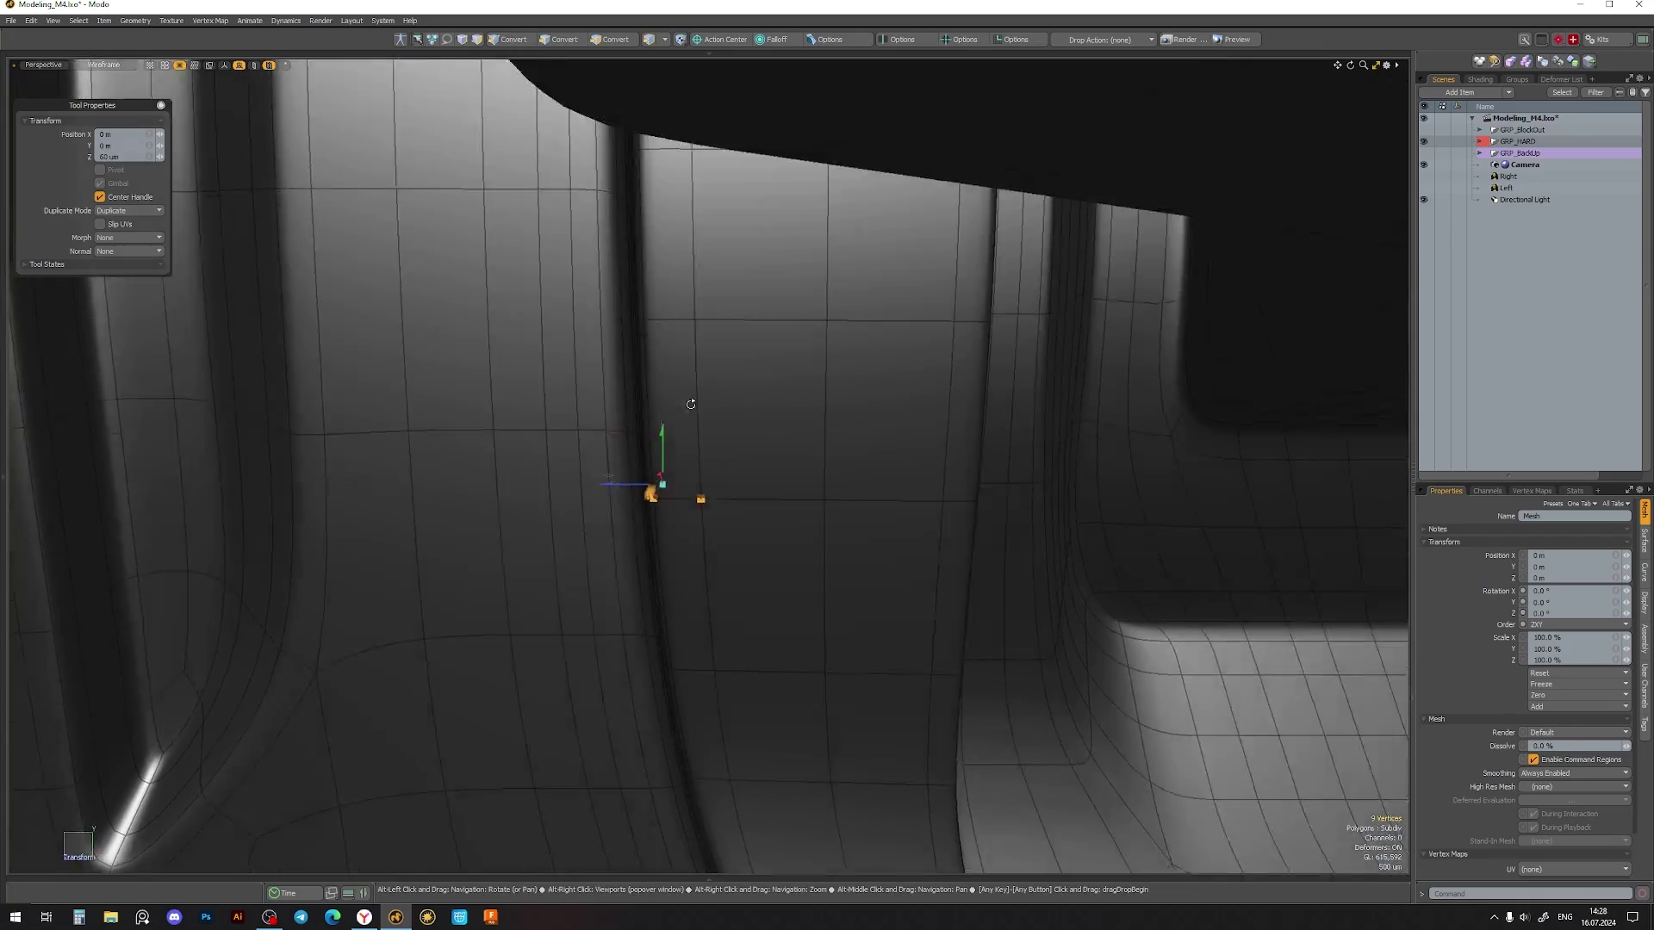
scroll(641, 344, "down", 5)
left_click_drag(641, 345, 641, 451, "alt")
scroll(641, 452, "down", 2)
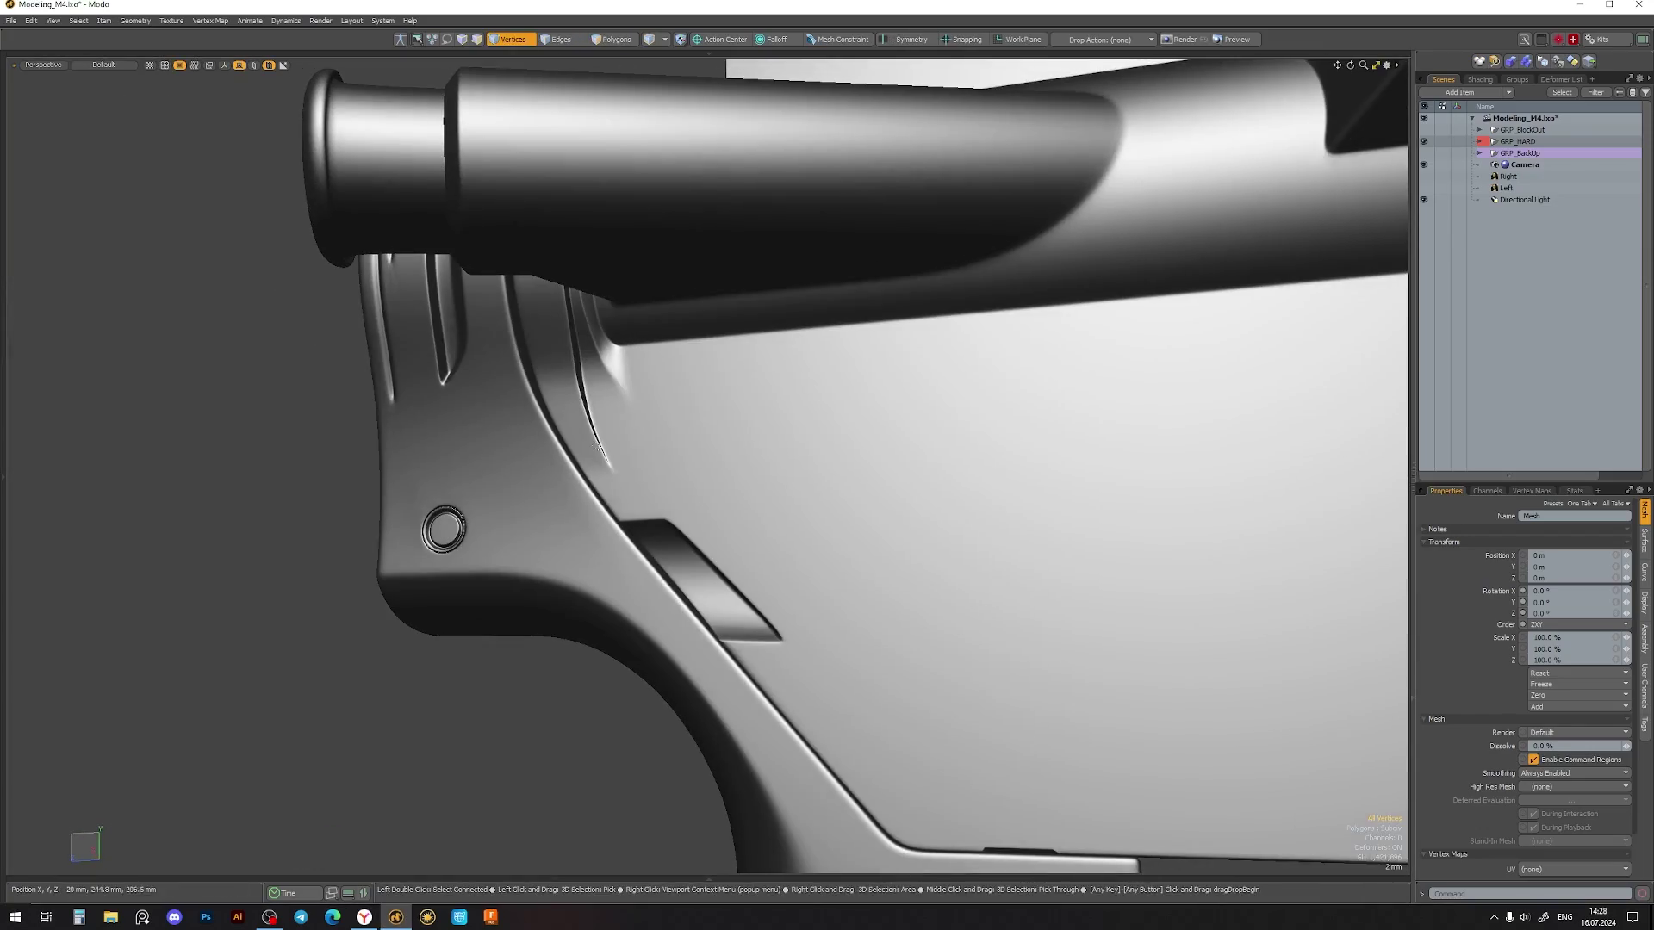
scroll(732, 457, "up", 4)
scroll(819, 465, "up", 3)
key("Tab")
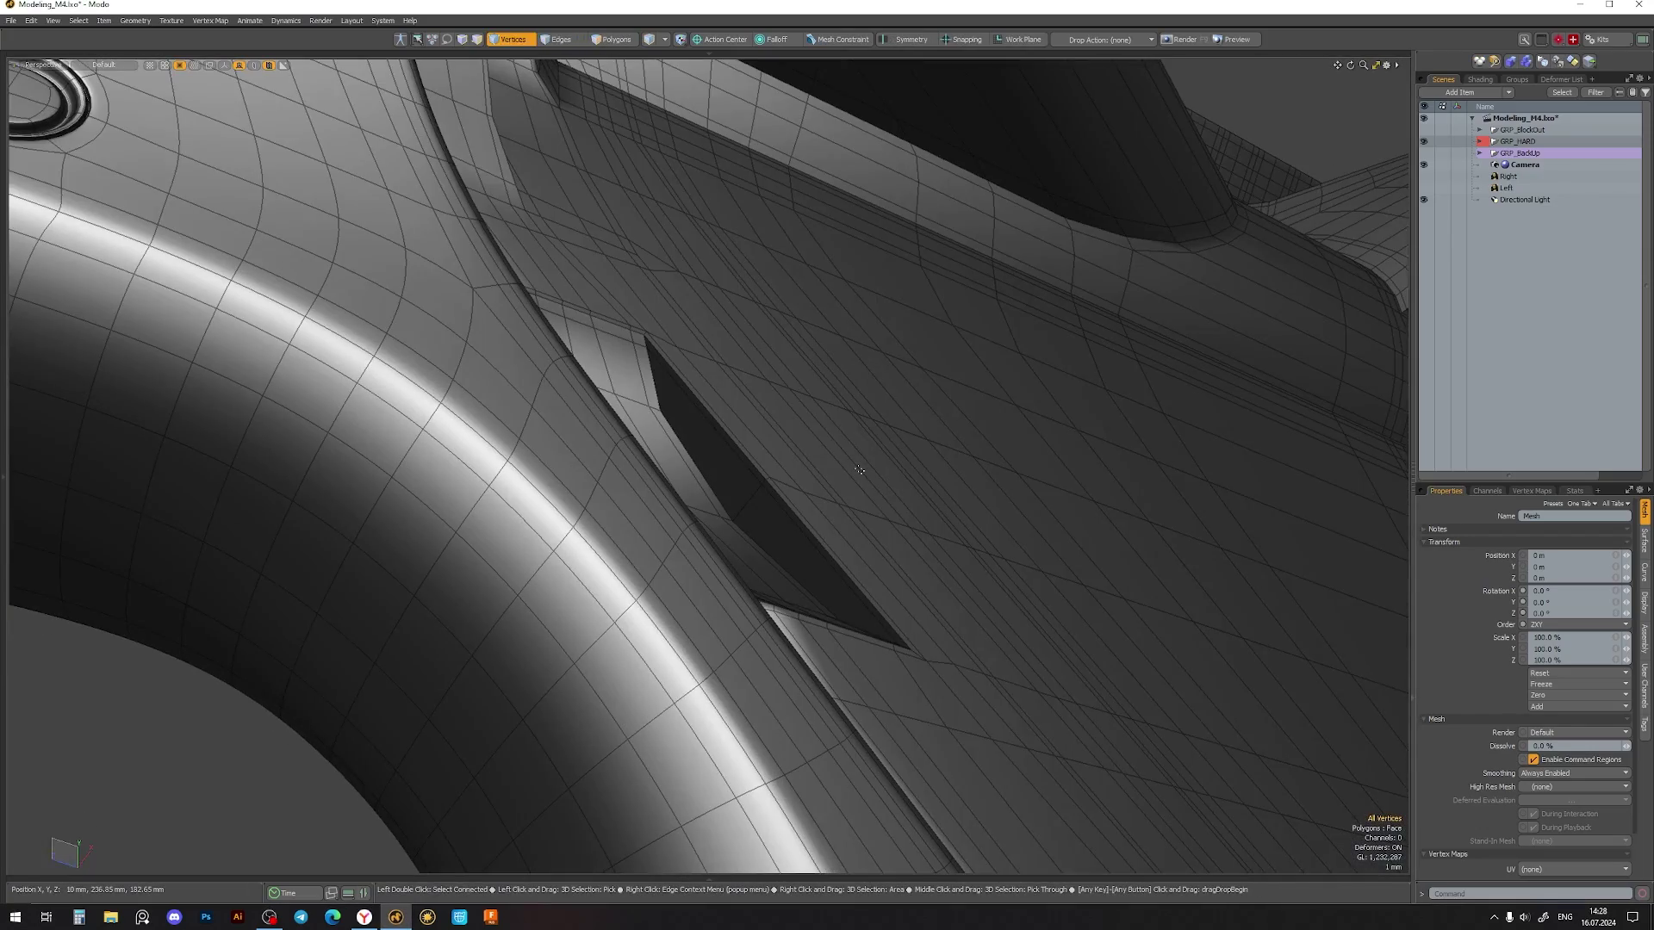
- Isolate the slot's polygons by hiding the rest of the mesh
mouse_move(879, 470)
left_mouse_down("alt")
mouse_move(623, 349)
mouse_move(536, 410)
left_mouse_up("alt")
key("3")
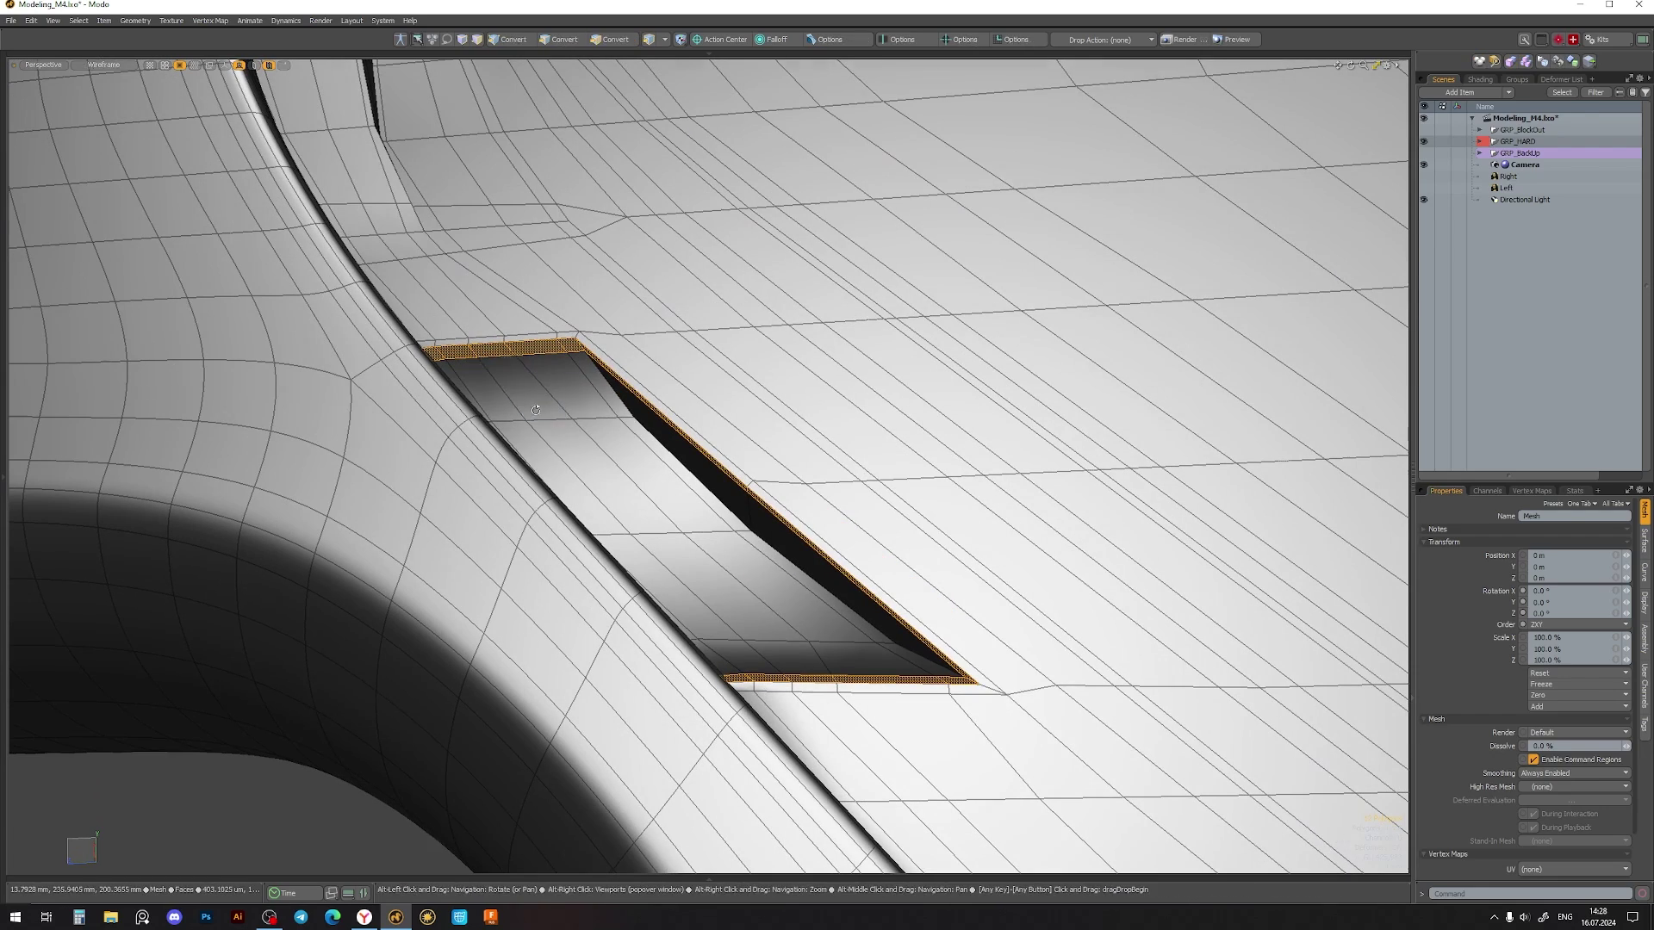
key("shift+h")
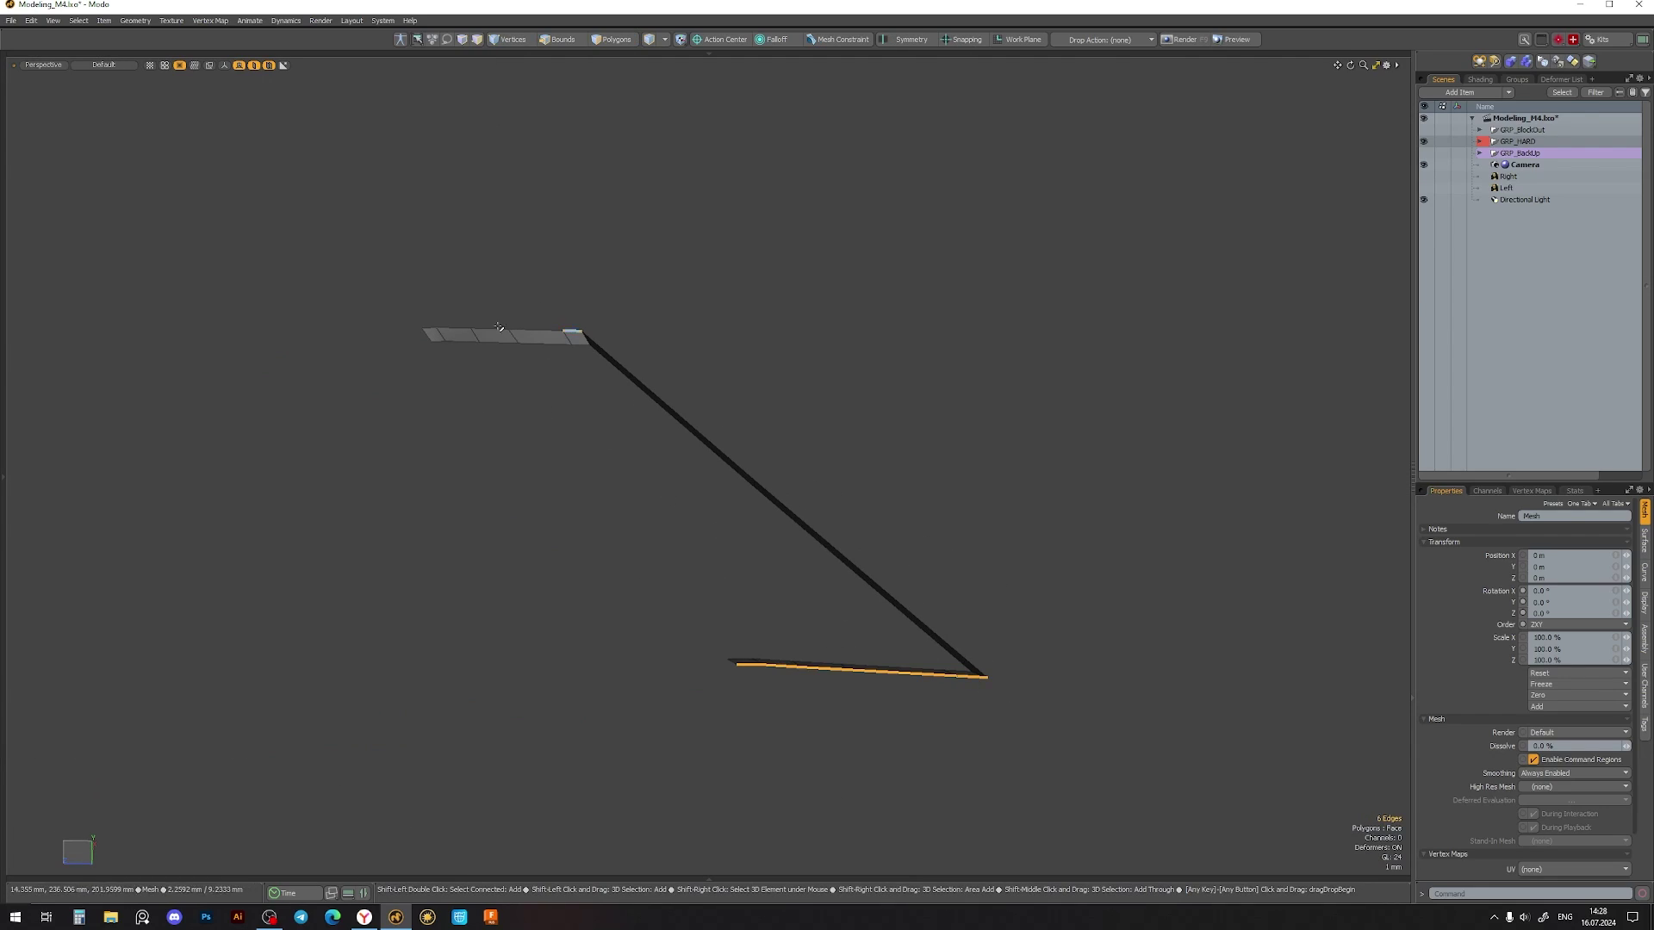
left_click_drag(610, 387, 478, 529, "alt")
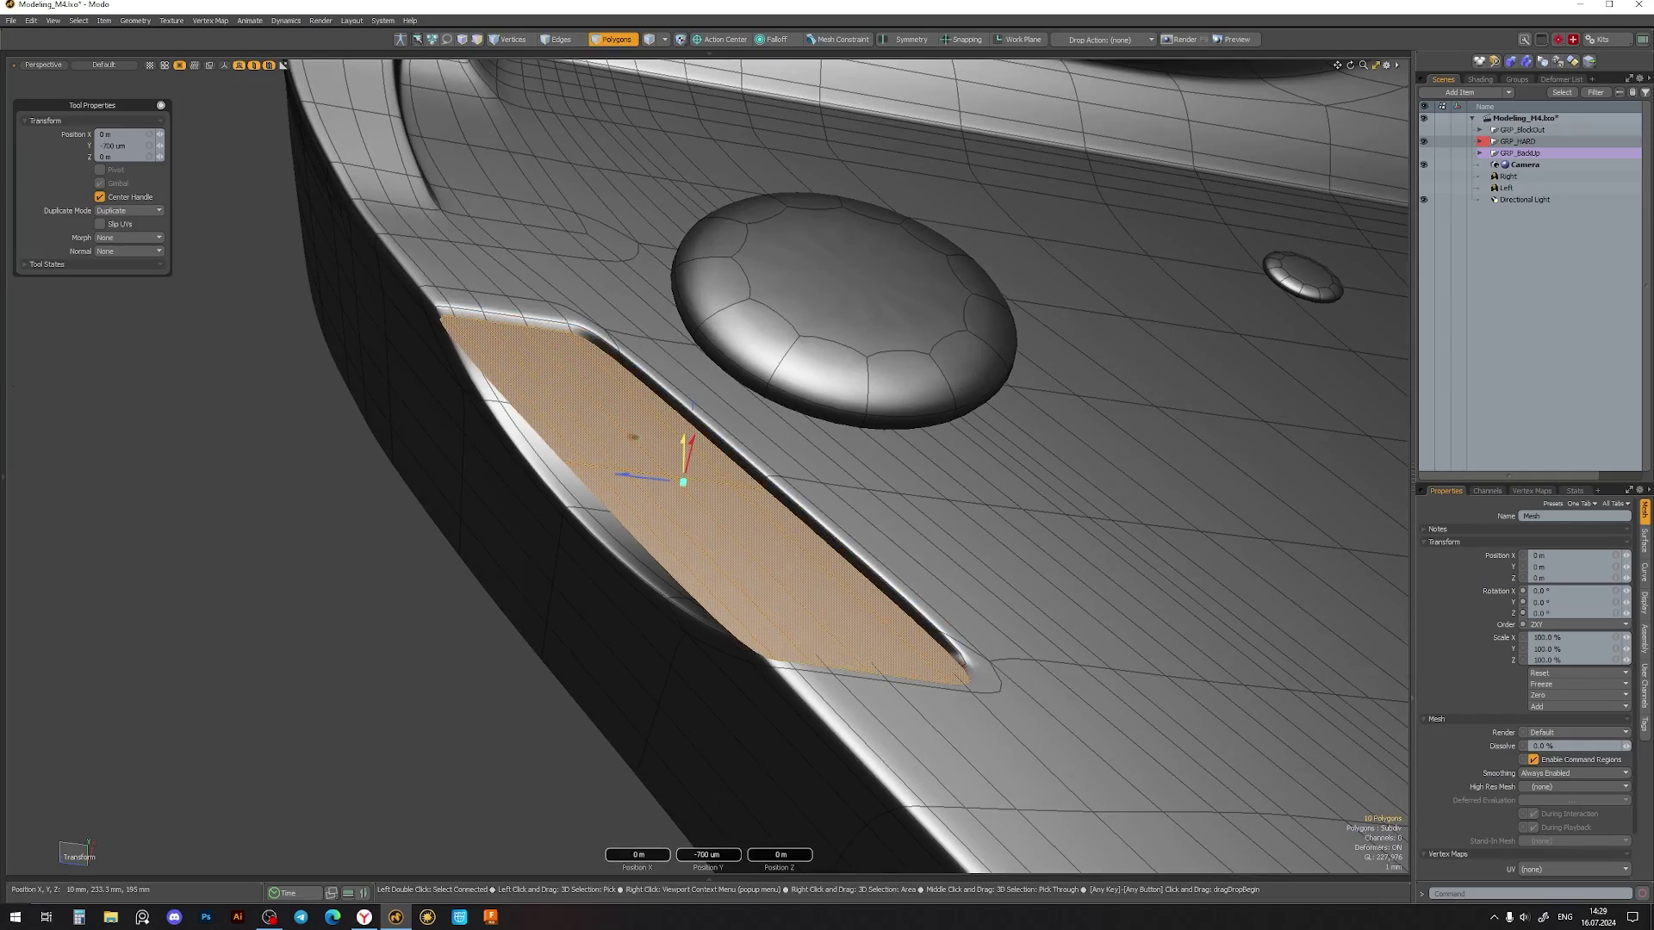
left_click_drag(657, 411, 657, 411, "alt")
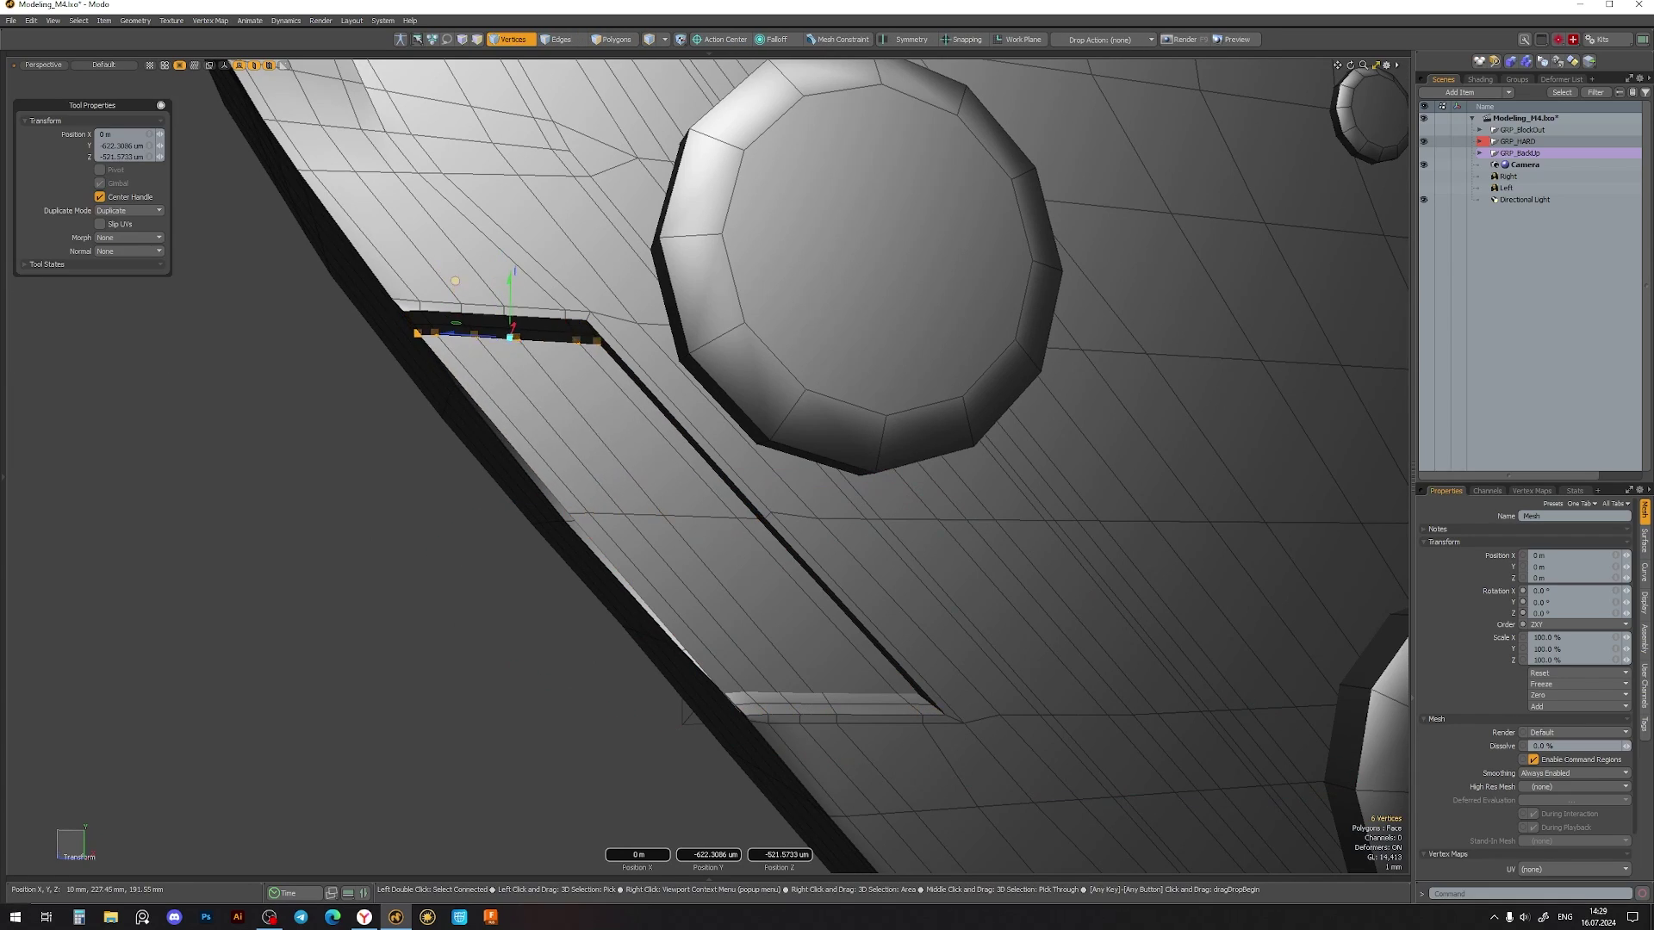
left_click_drag(707, 465, 776, 483, "alt")
left_click_drag(514, 342, 828, 697)
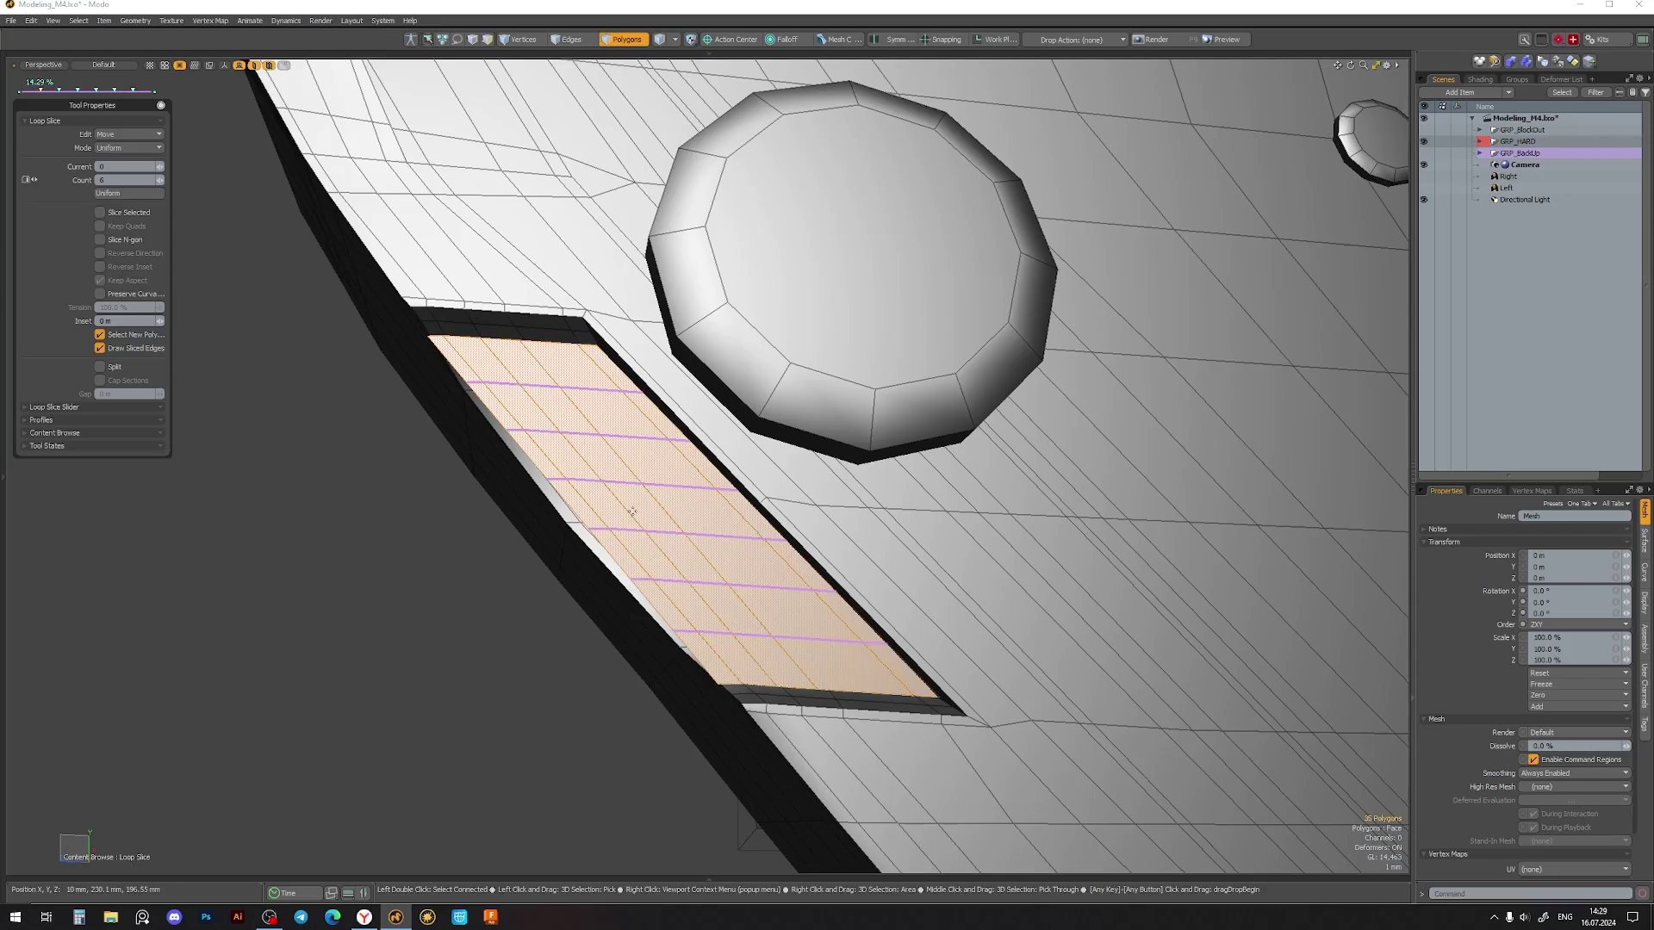
- Bevel the slot's floor polygons
mouse_move(629, 508)
left_mouse_down("alt")
mouse_move(693, 554)
mouse_move(758, 504)
left_mouse_up("alt")
key("b")
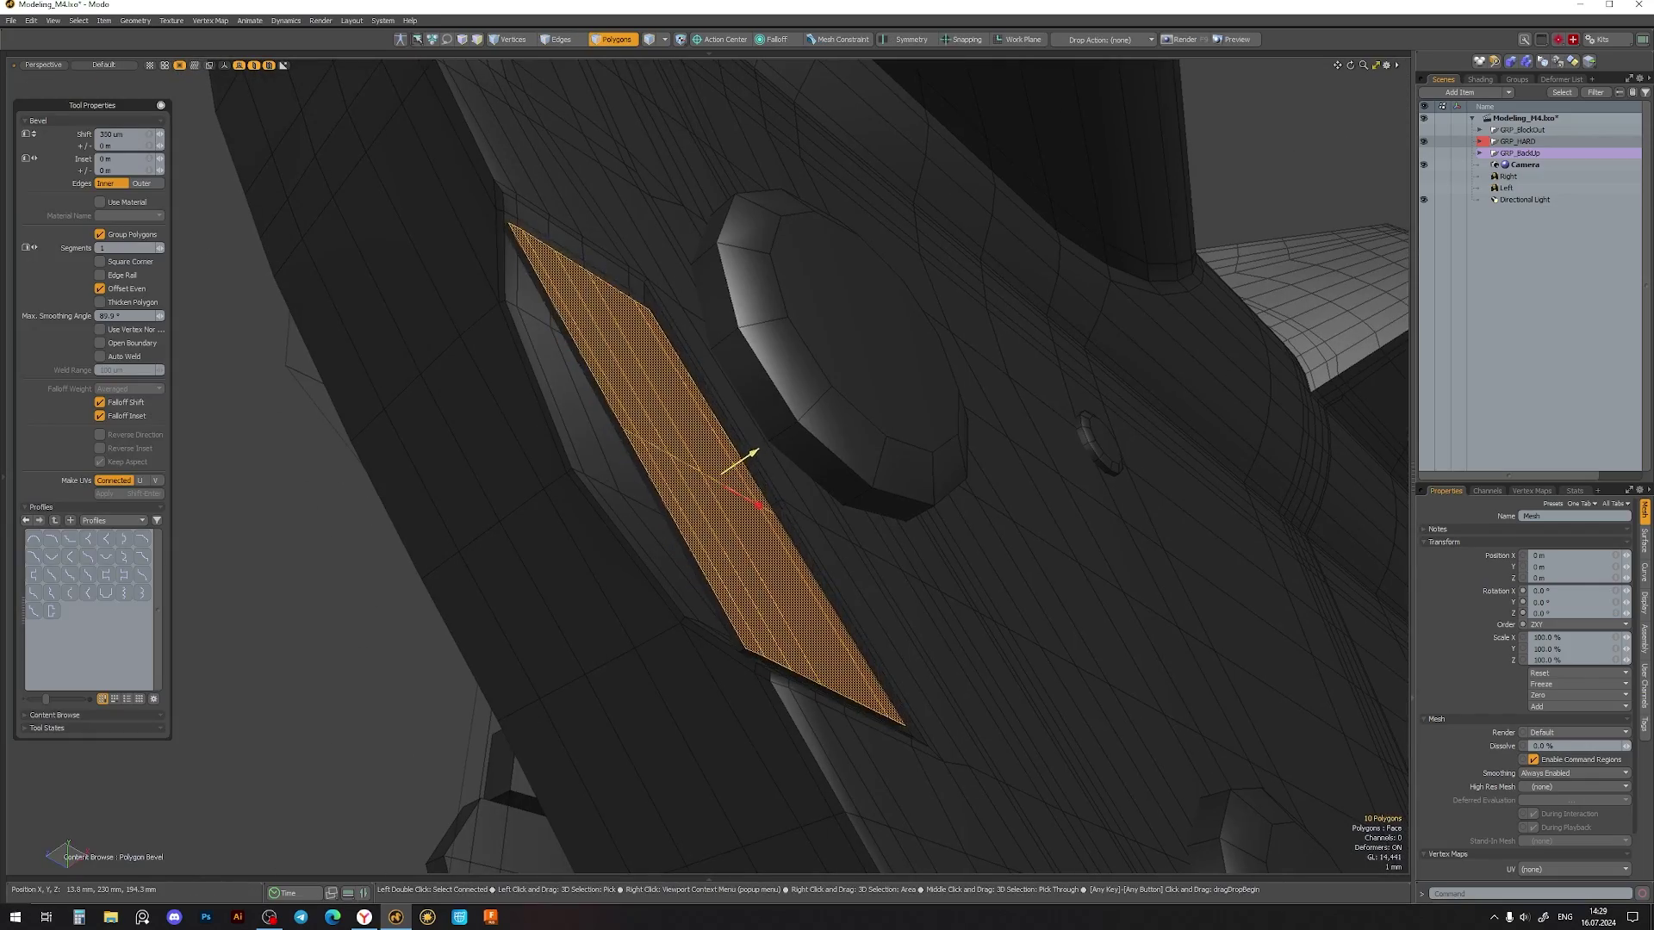
key("space")
left_click_drag(603, 387, 500, 334, "alt")
- Slice a new loop through the middle of three slot floor polygons
left_click_drag(746, 673, 603, 422, "alt")
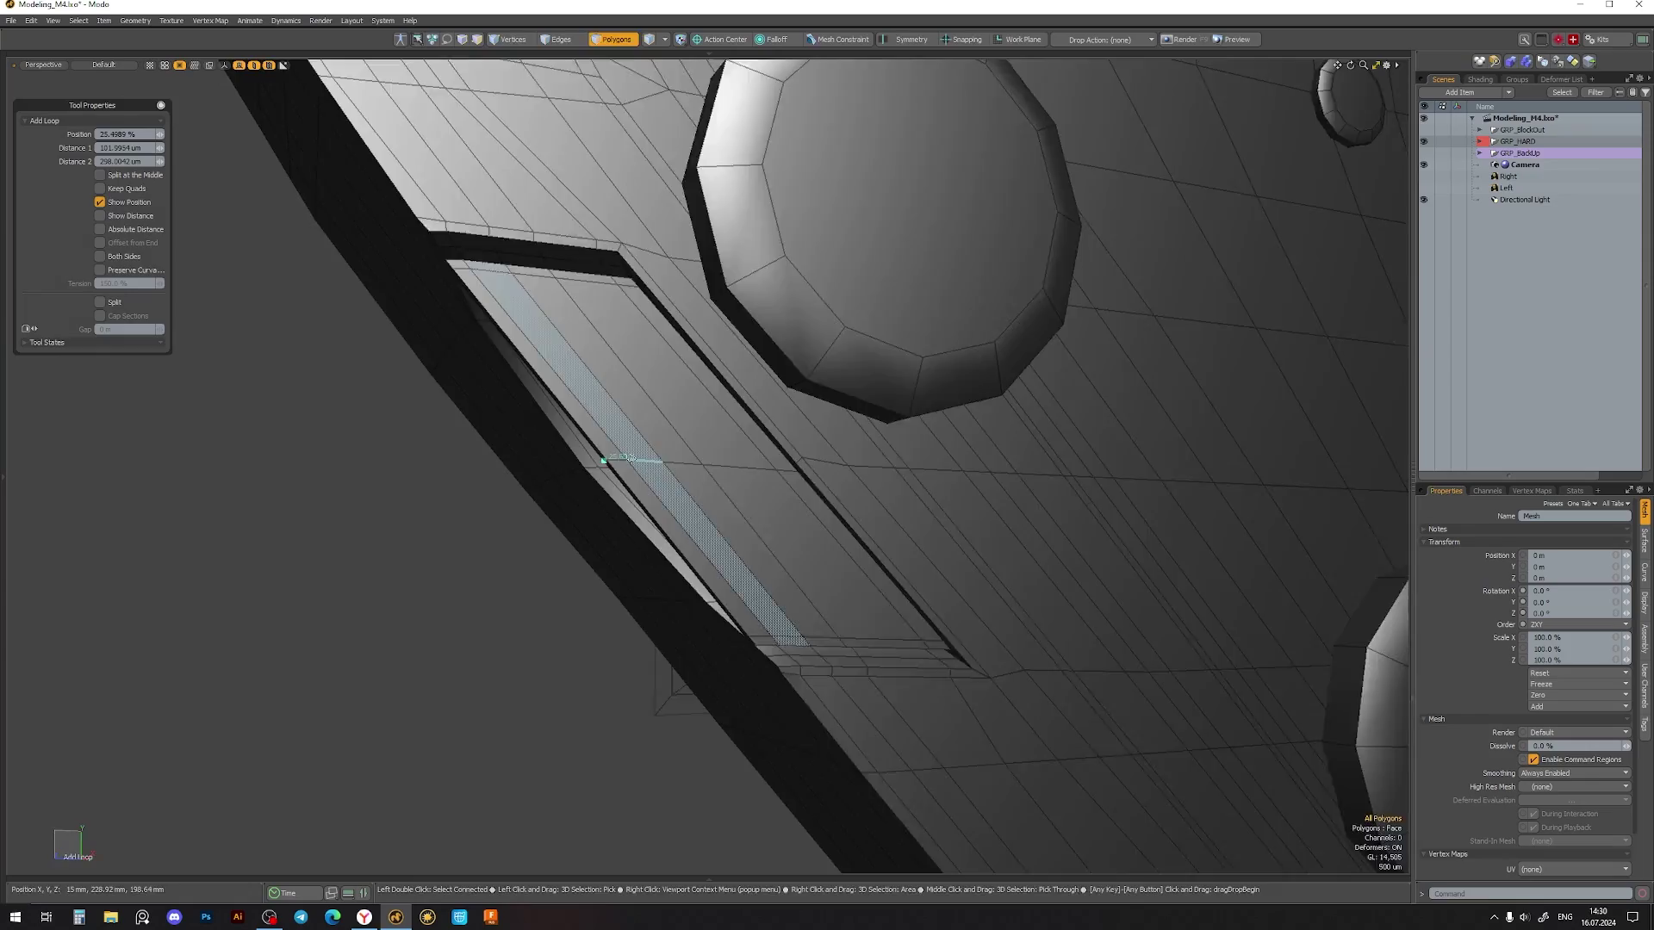
key("space")
left_click(595, 379)
left_click(784, 582)
key("alt+c")
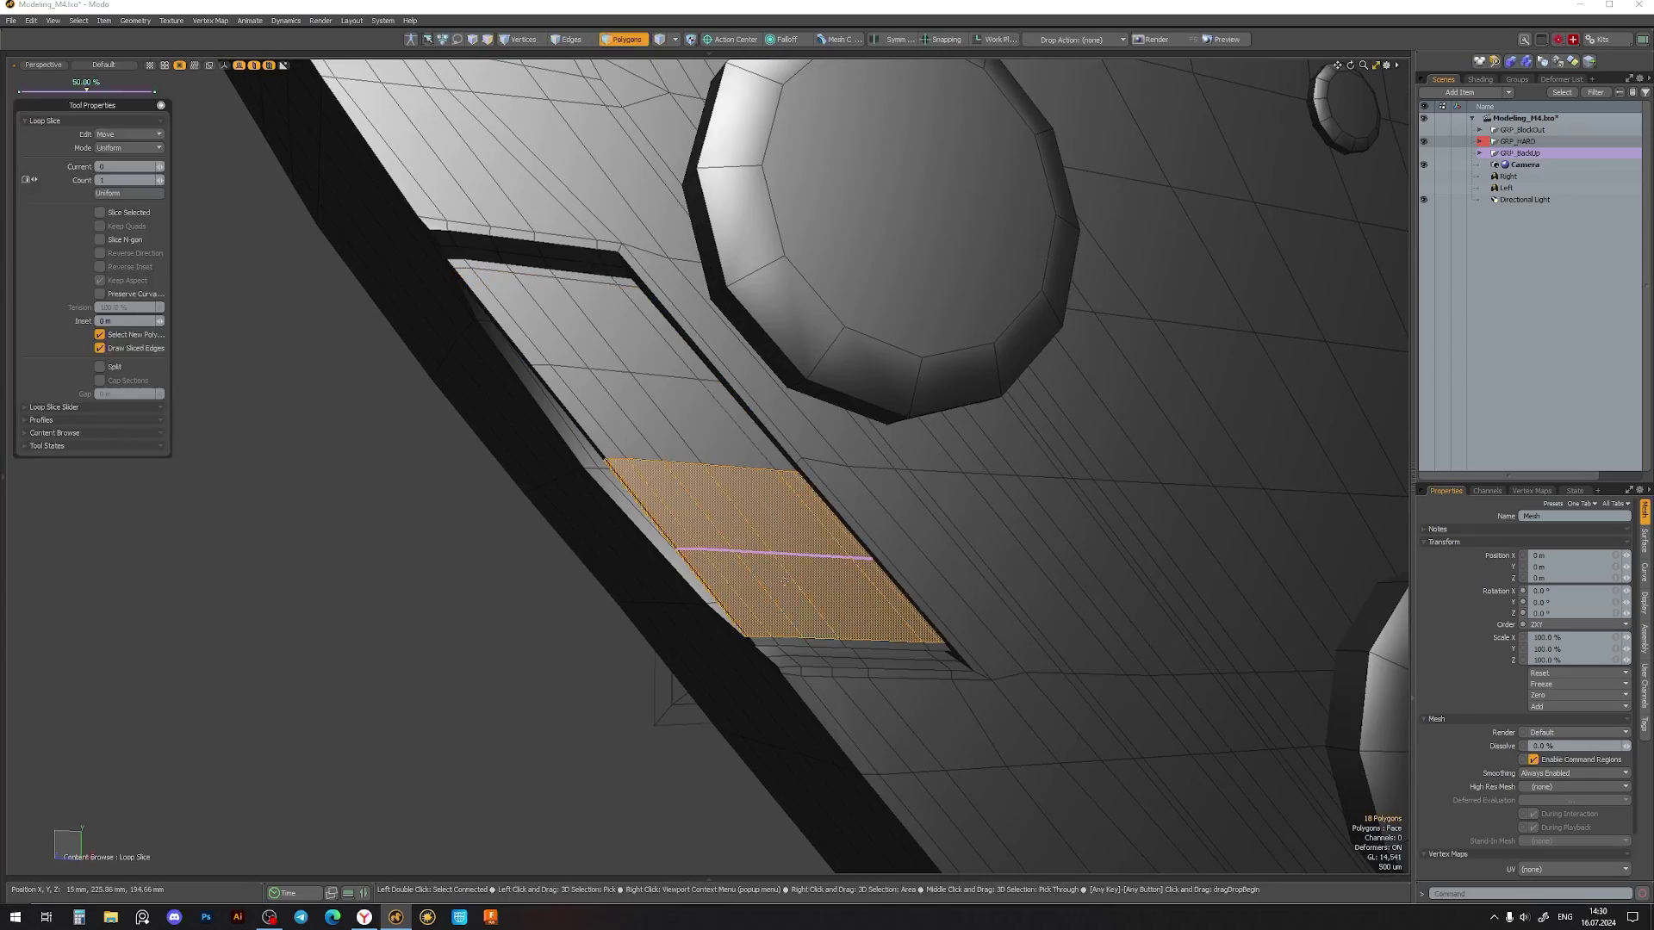
- Inset the inner floor patch, then shrink and sink it into the slot
key("Tab")
left_click_drag(622, 419, 741, 414, "alt")
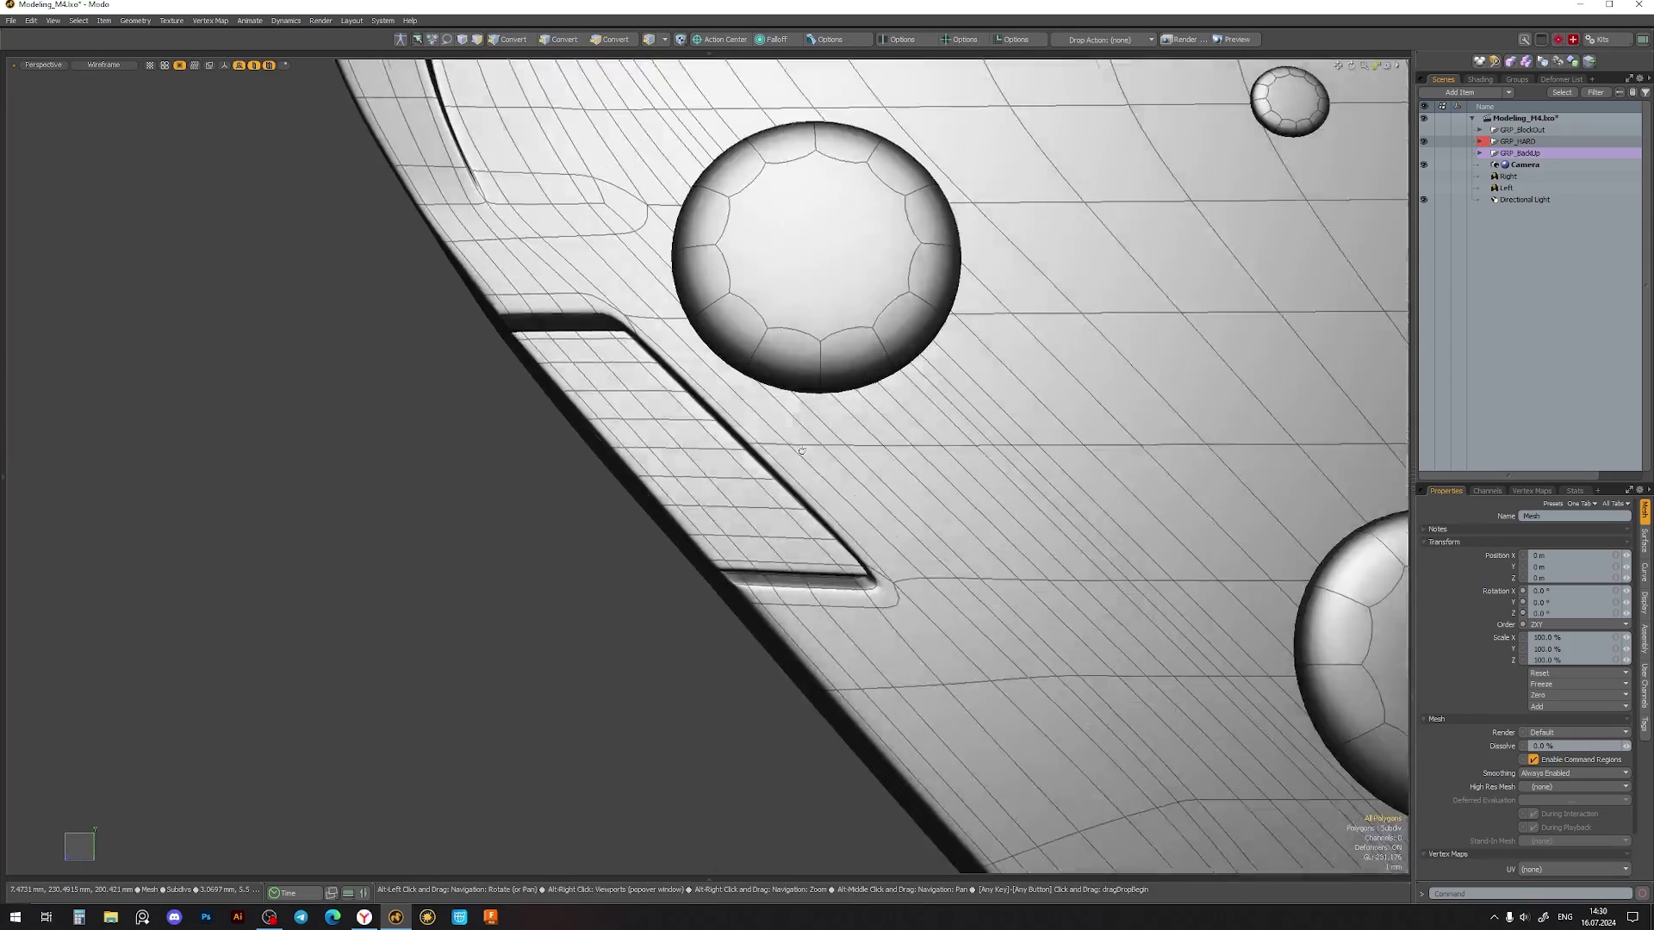
key("Tab")
key("3")
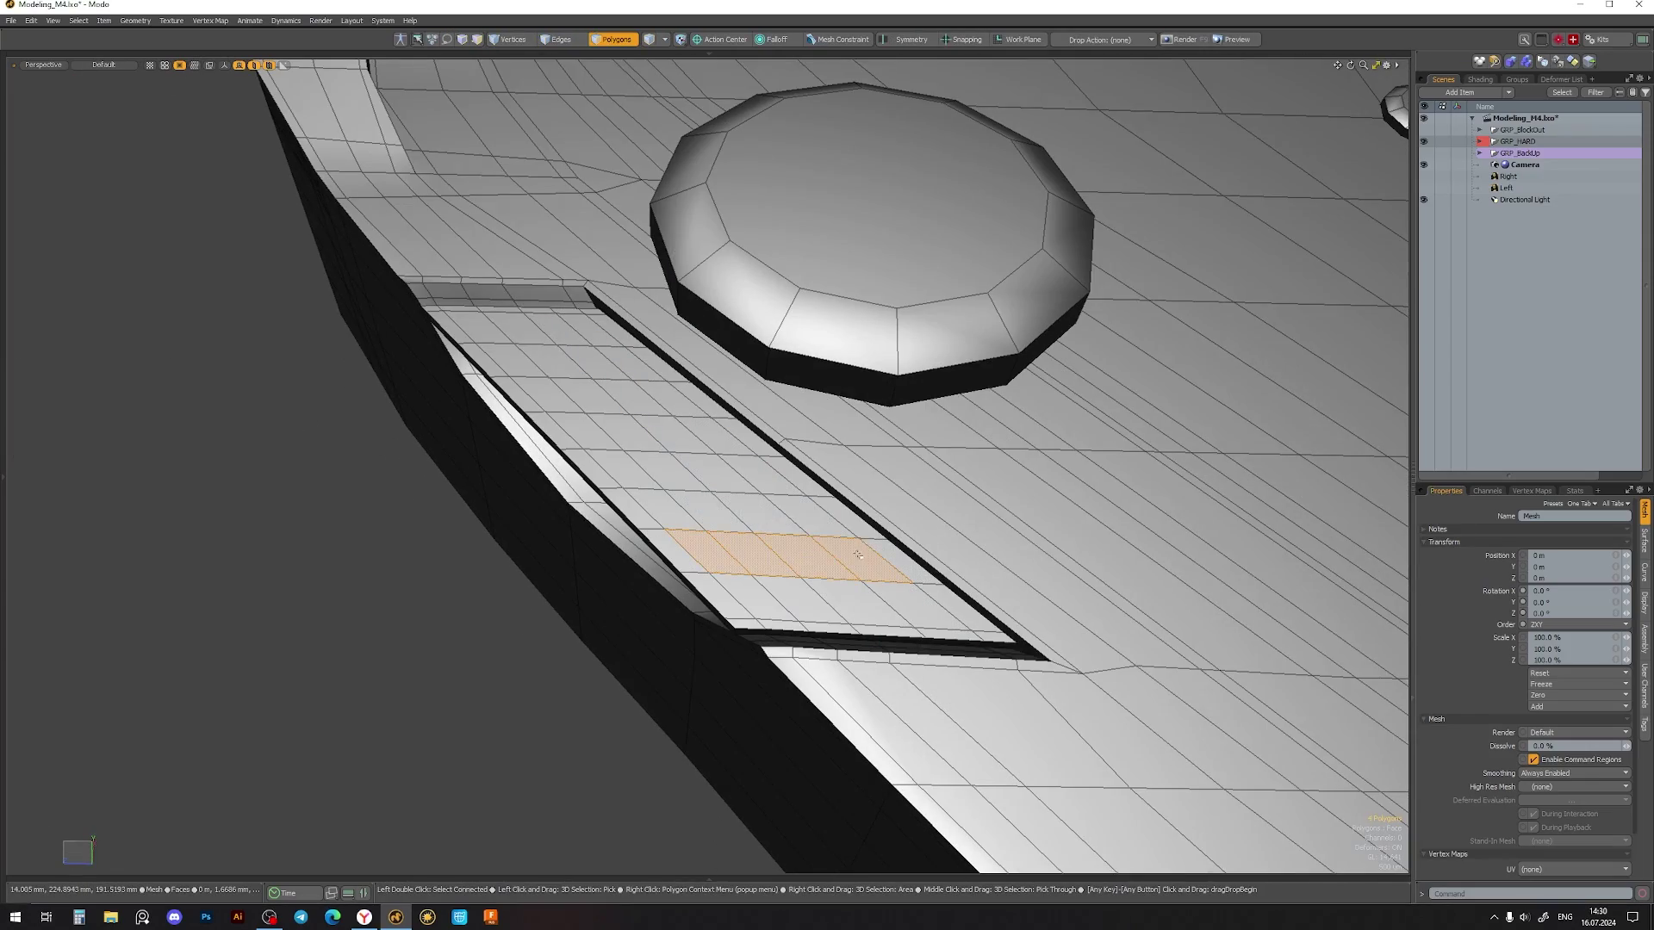
left_click_drag(779, 510, 741, 462, "alt")
key("b")
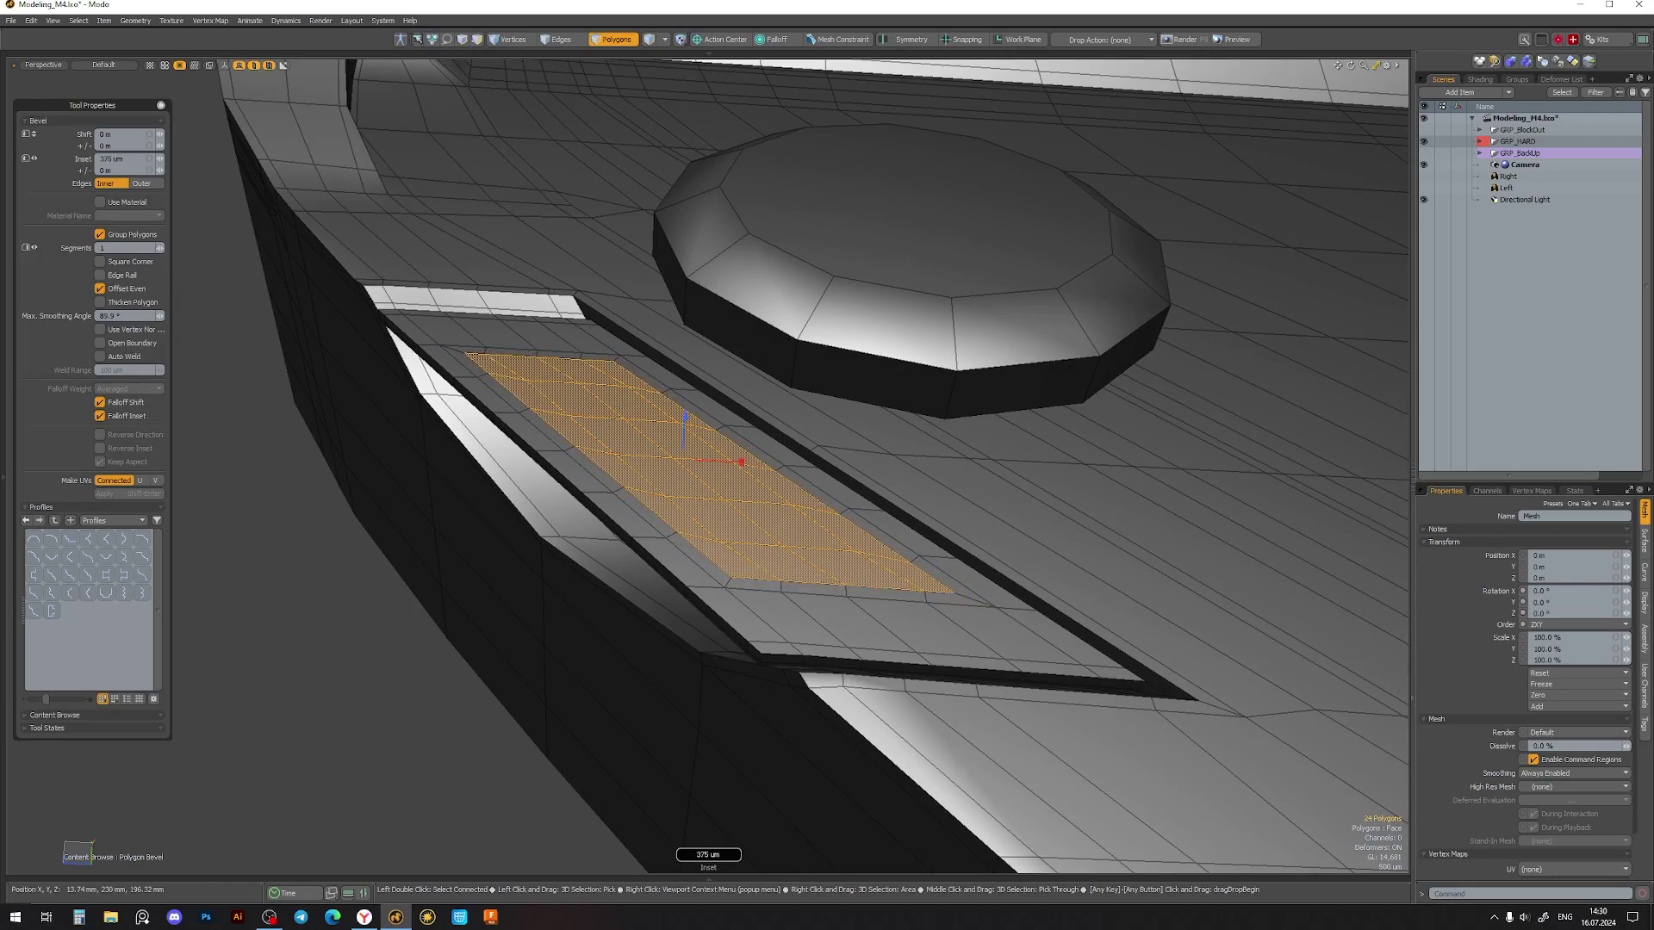
key("w")
left_click_drag(642, 442, 655, 570, "alt")
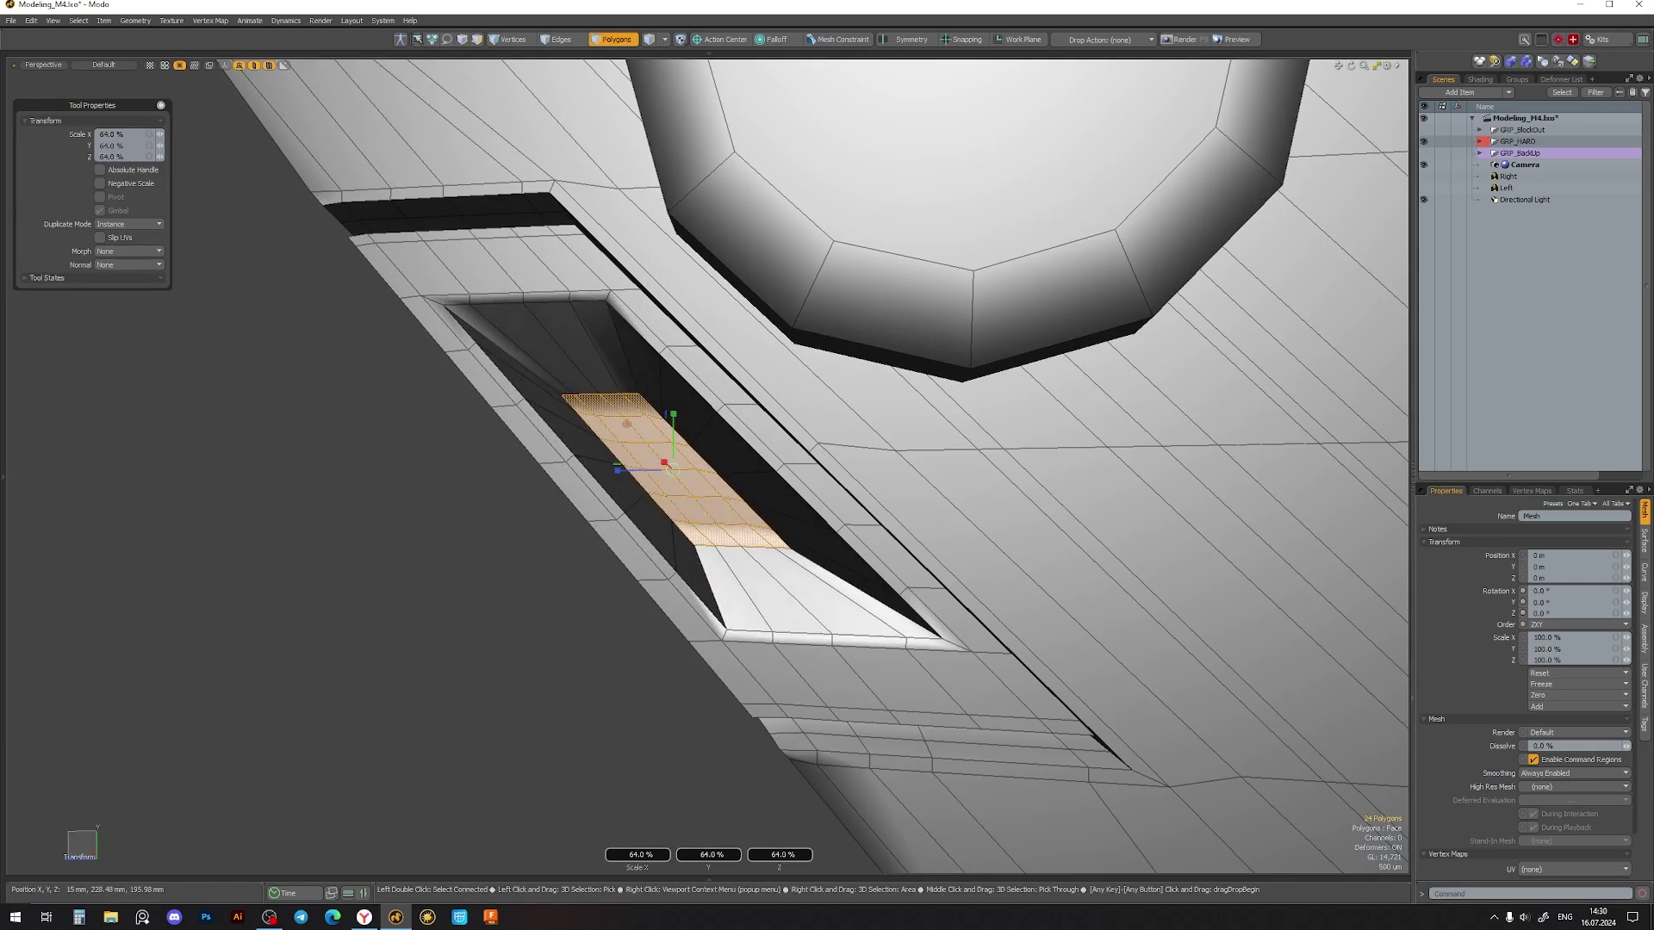
key("space")
- Add two support loops around the recess rim and check the smoothed result
left_click_drag(671, 469, 562, 340, "alt")
key("alt+l")
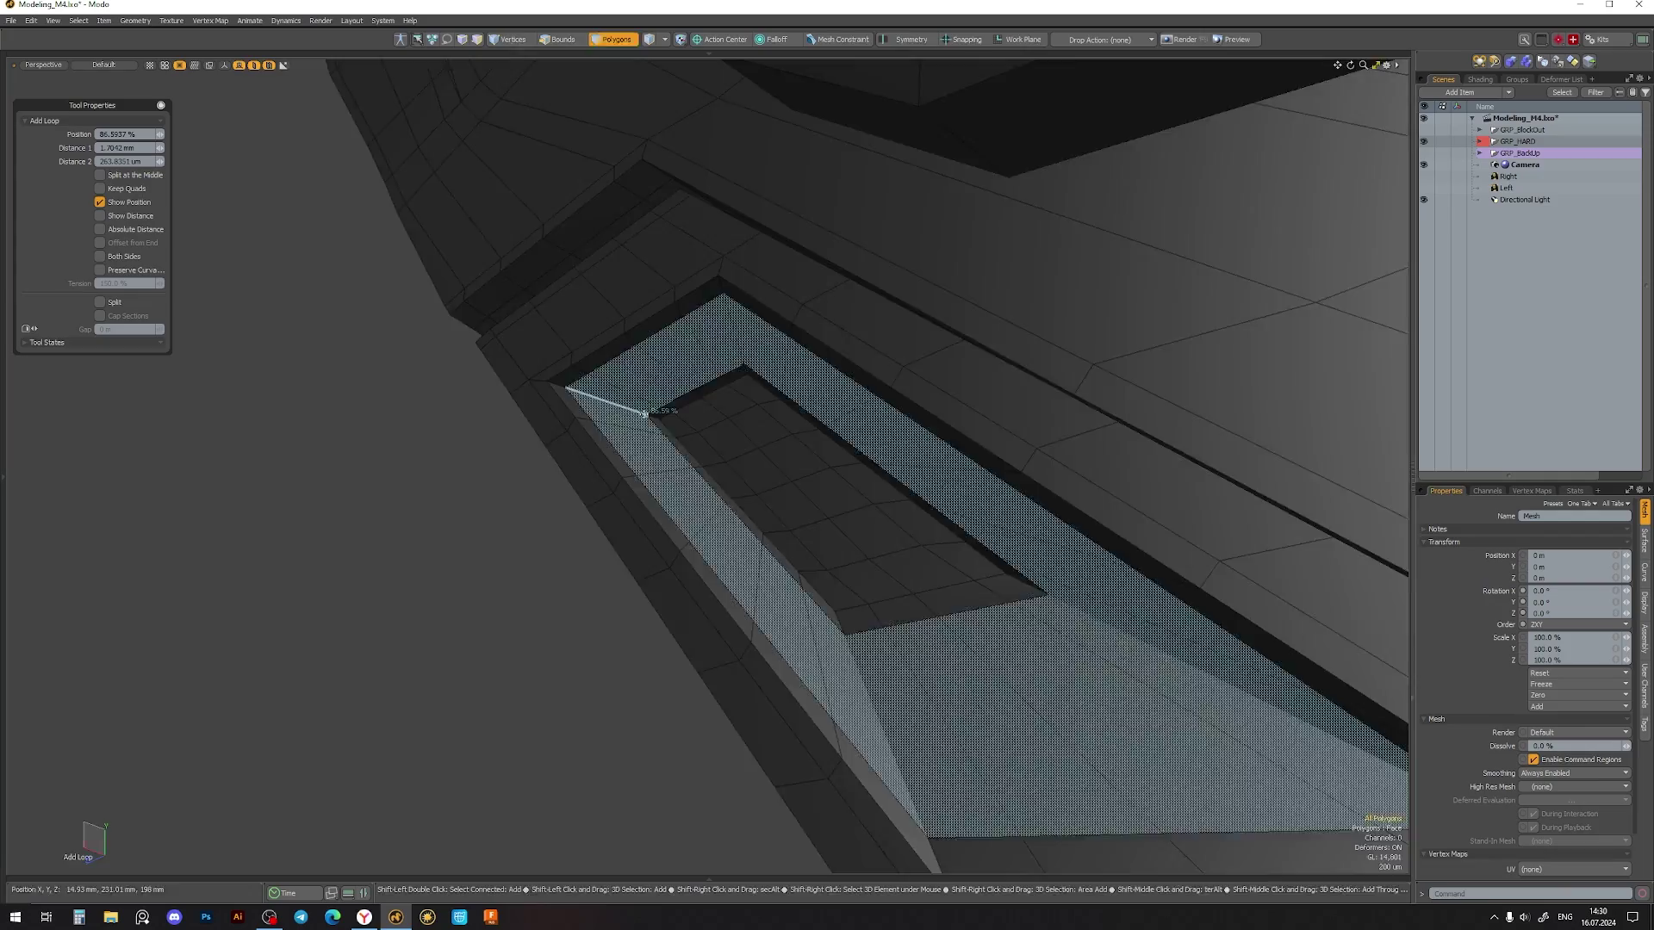
left_click(645, 415)
left_click_drag(644, 414, 655, 534, "alt")
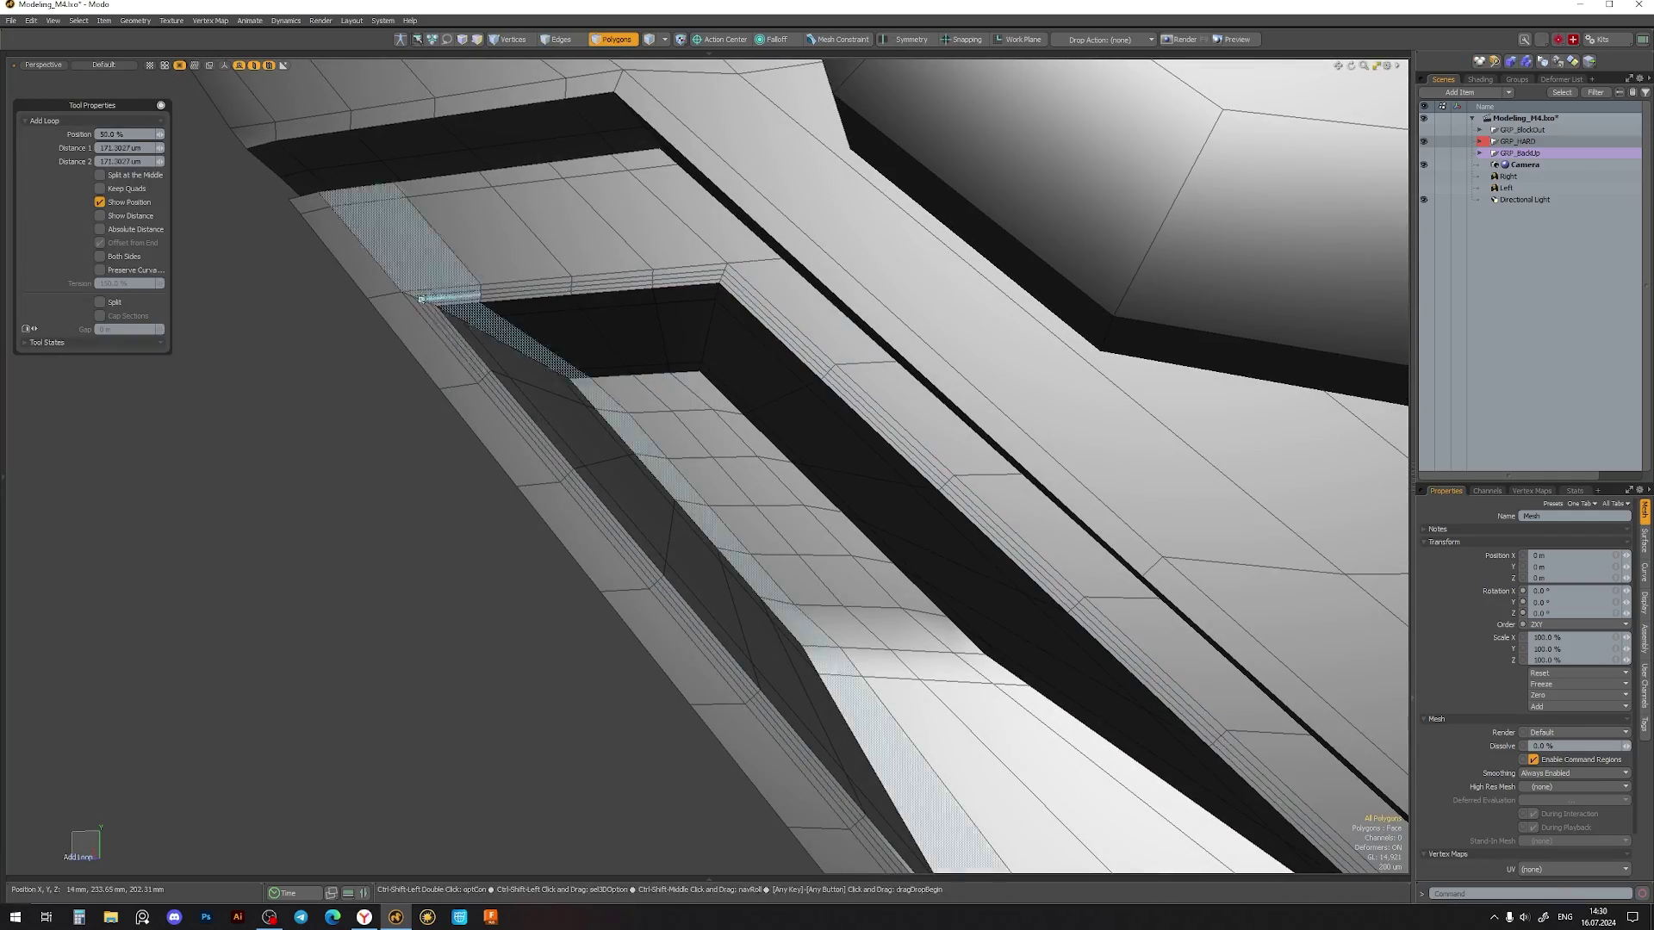
left_click(421, 299)
left_click_drag(422, 299, 771, 452, "alt")
key("w")
key("space")
key("Tab")
left_click_drag(360, 487, 689, 398, "alt")
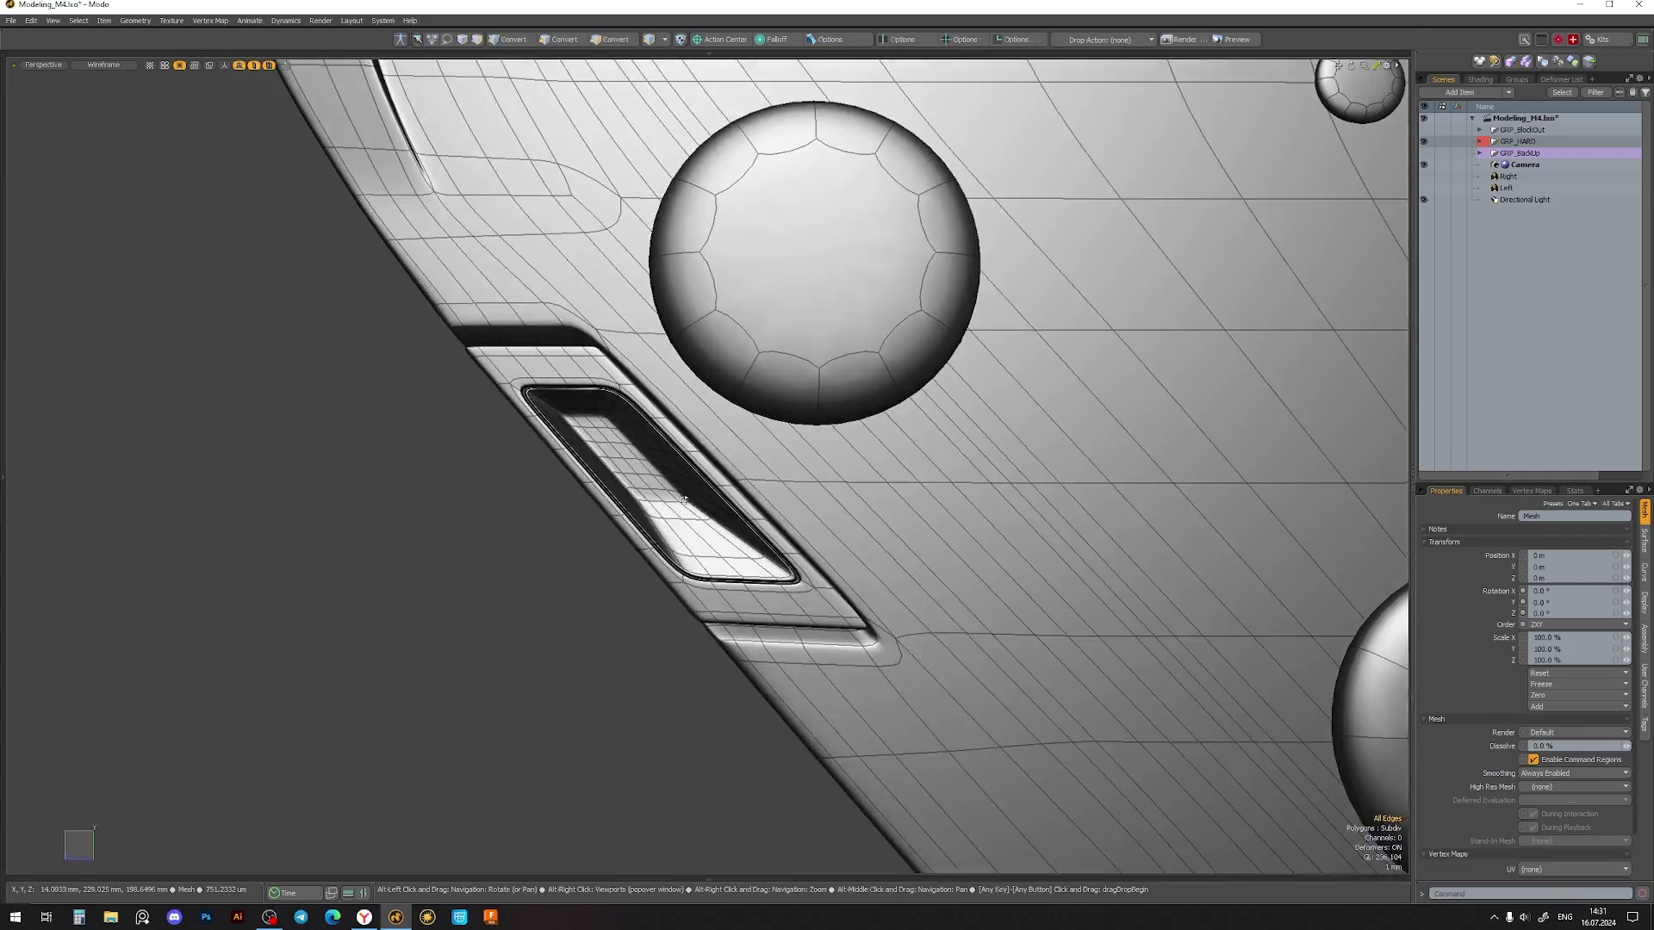
scroll(689, 400, "up", 5)
- Select the polygon loop band running beside the slot
key("3")
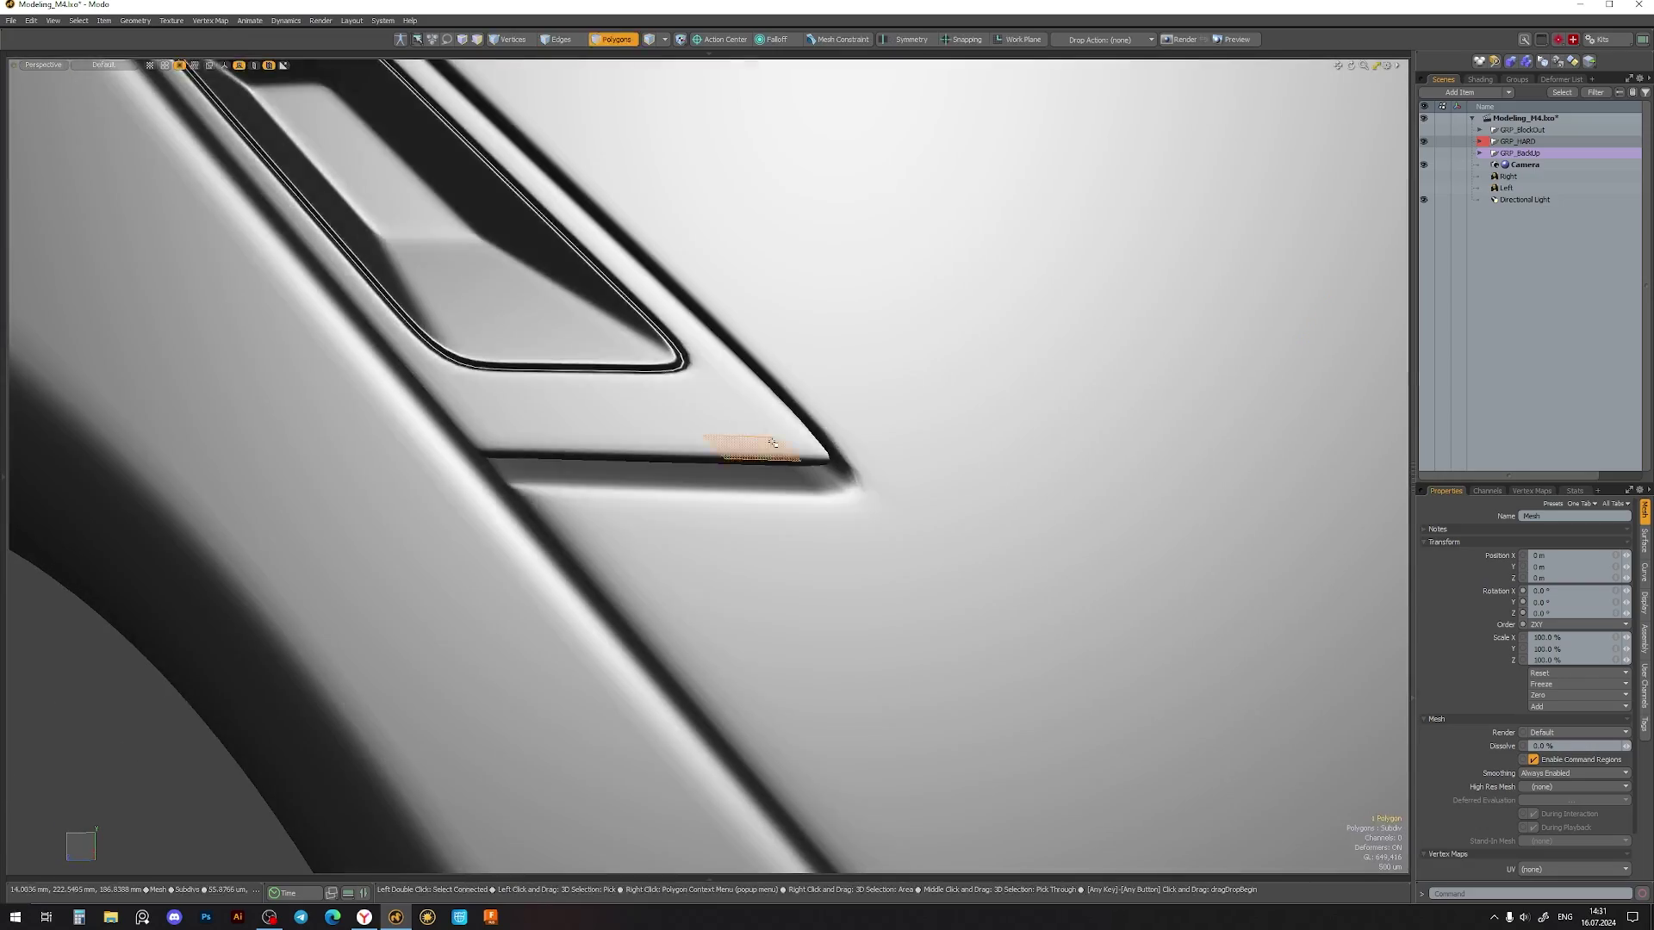
double_click(617, 364)
mouse_move(617, 363)
left_mouse_down("alt")
mouse_move(794, 583)
mouse_move(741, 534)
left_mouse_up("alt")
key("Tab")
left_click(741, 534)
scroll(763, 525, "up", 3)
key("l")
left_click_drag(662, 403, 793, 572, "alt")
scroll(793, 572, "down", 4)
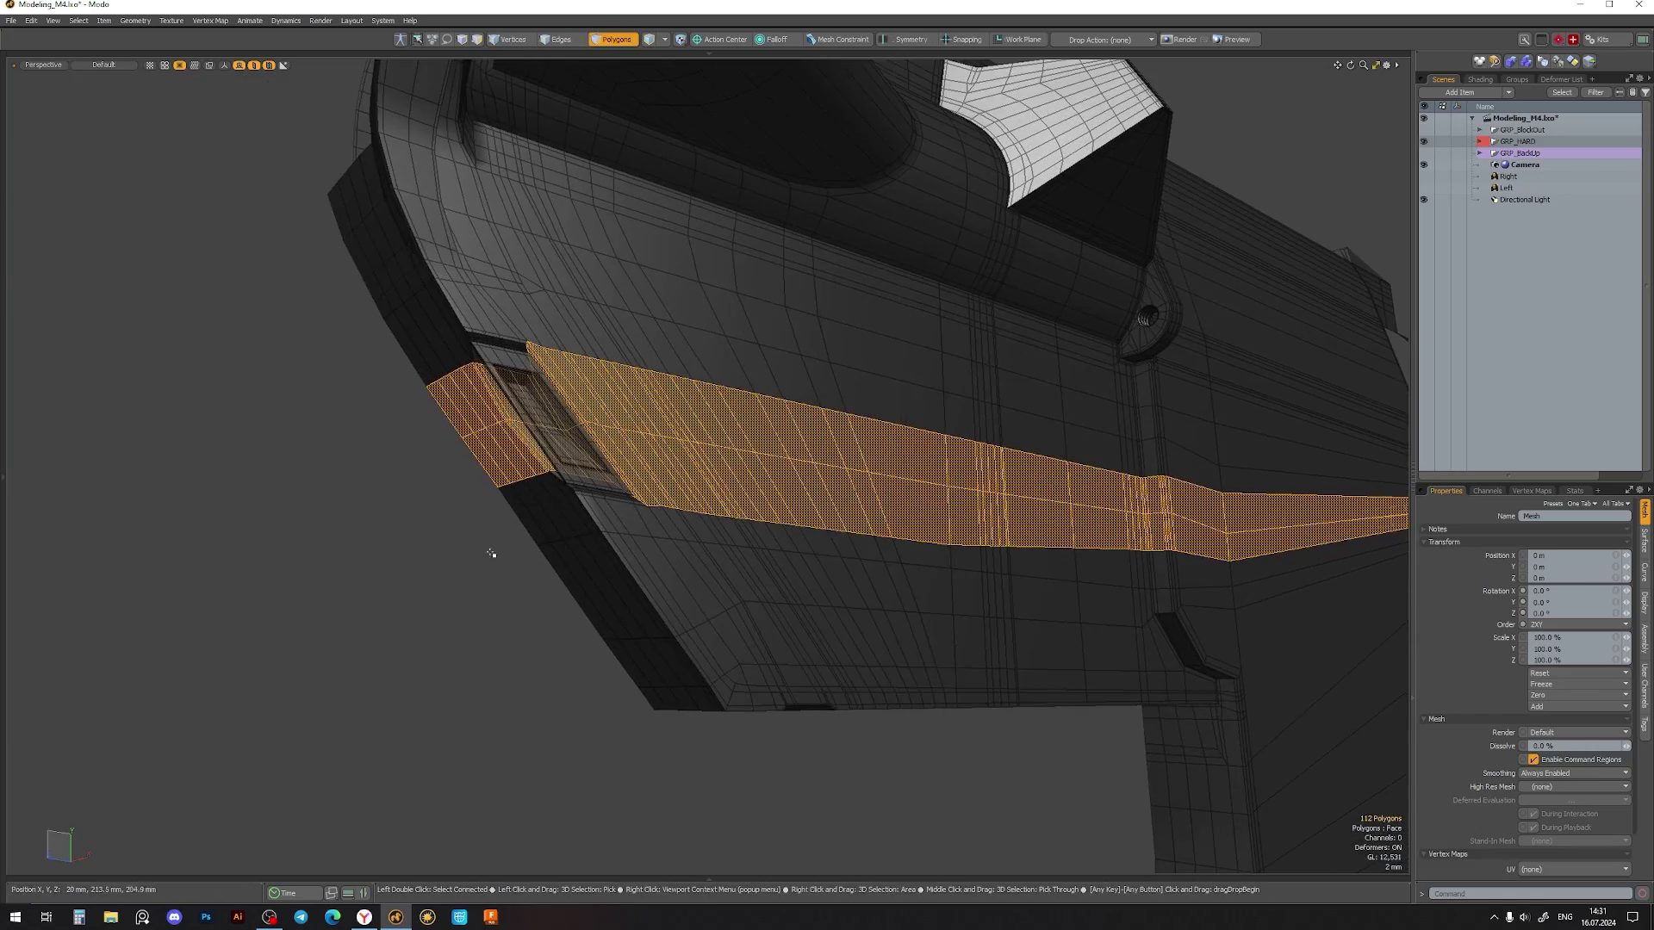
mouse_move(491, 553)
left_mouse_down("alt")
mouse_move(664, 646)
mouse_move(916, 462)
mouse_move(698, 603)
mouse_move(603, 517)
left_mouse_up("alt")
scroll(664, 646, "up", 3)
- Add a loop through the band and inspect the smoothed slot from several angles
key("alt+l")
mouse_move(490, 379)
left_mouse_down("alt")
mouse_move(720, 642)
mouse_move(775, 654)
mouse_move(743, 545)
left_mouse_up("alt")
key("space")
key("Tab")
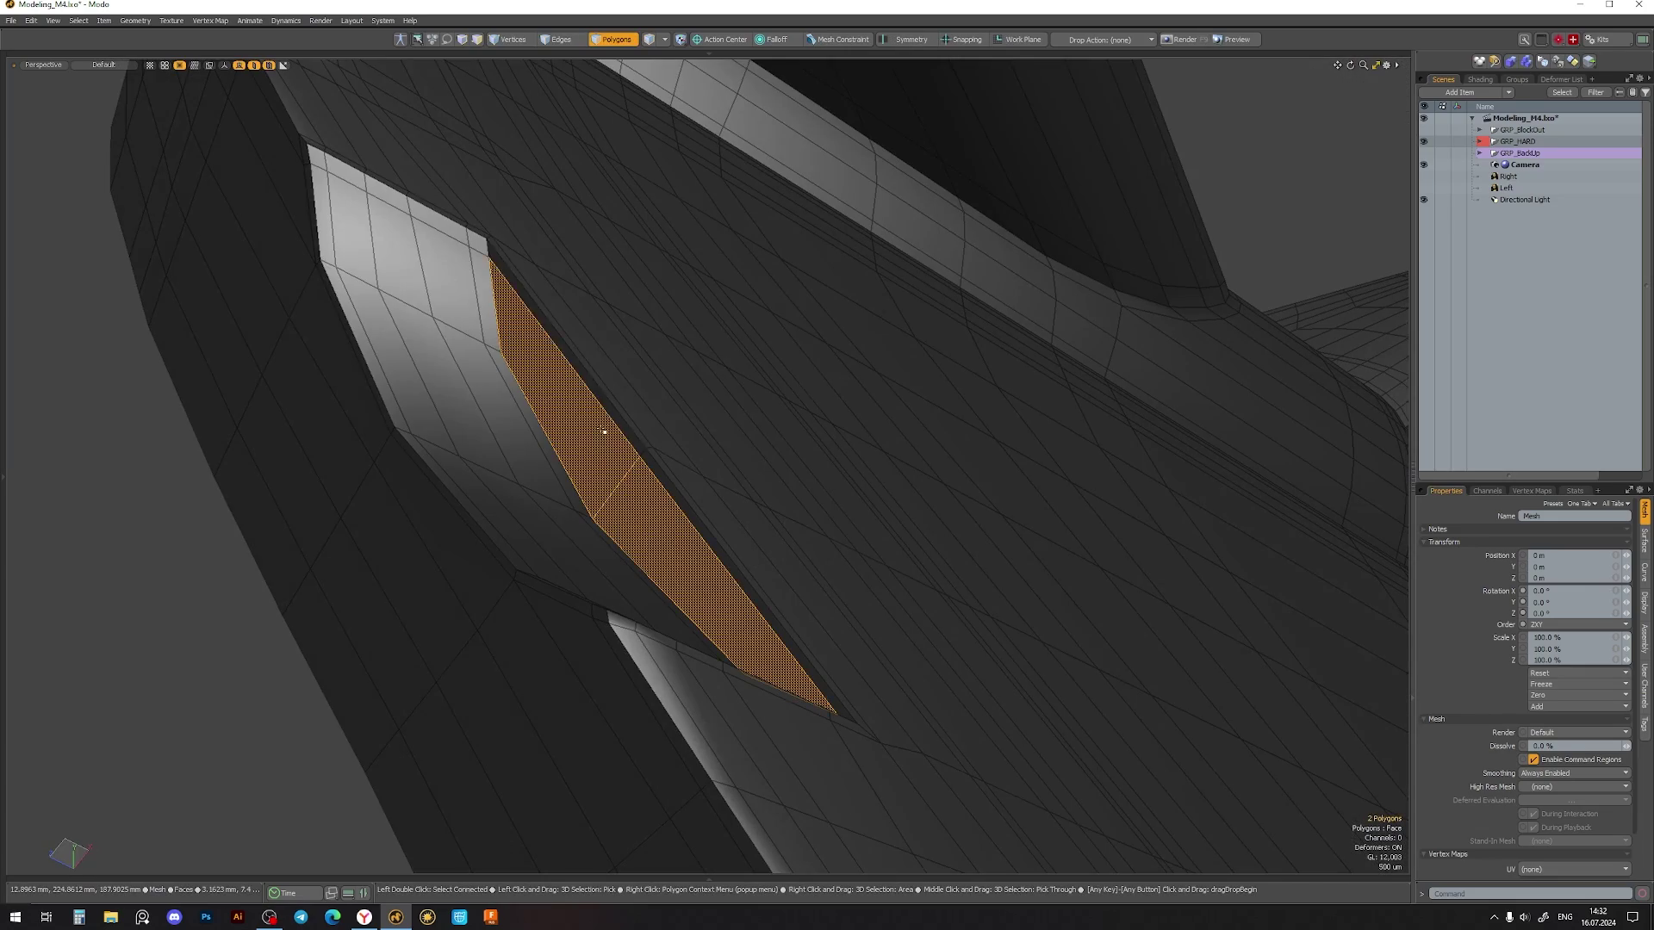
left_click_drag(767, 630, 625, 590, "alt")
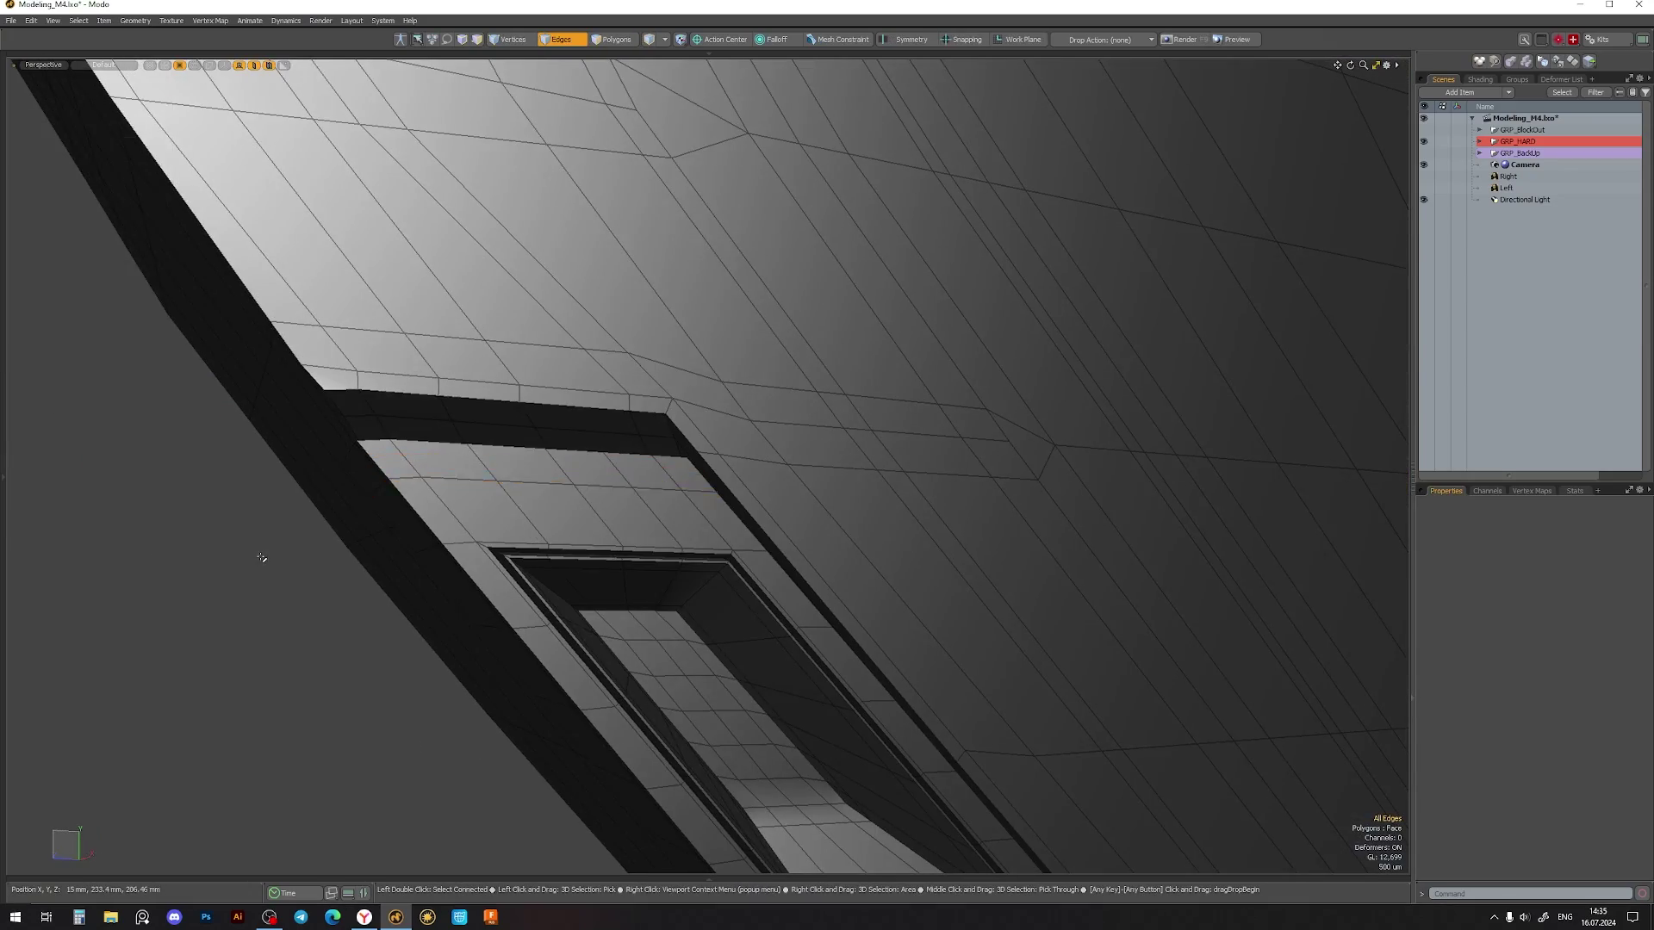
left_click_drag(261, 558, 771, 481, "alt")
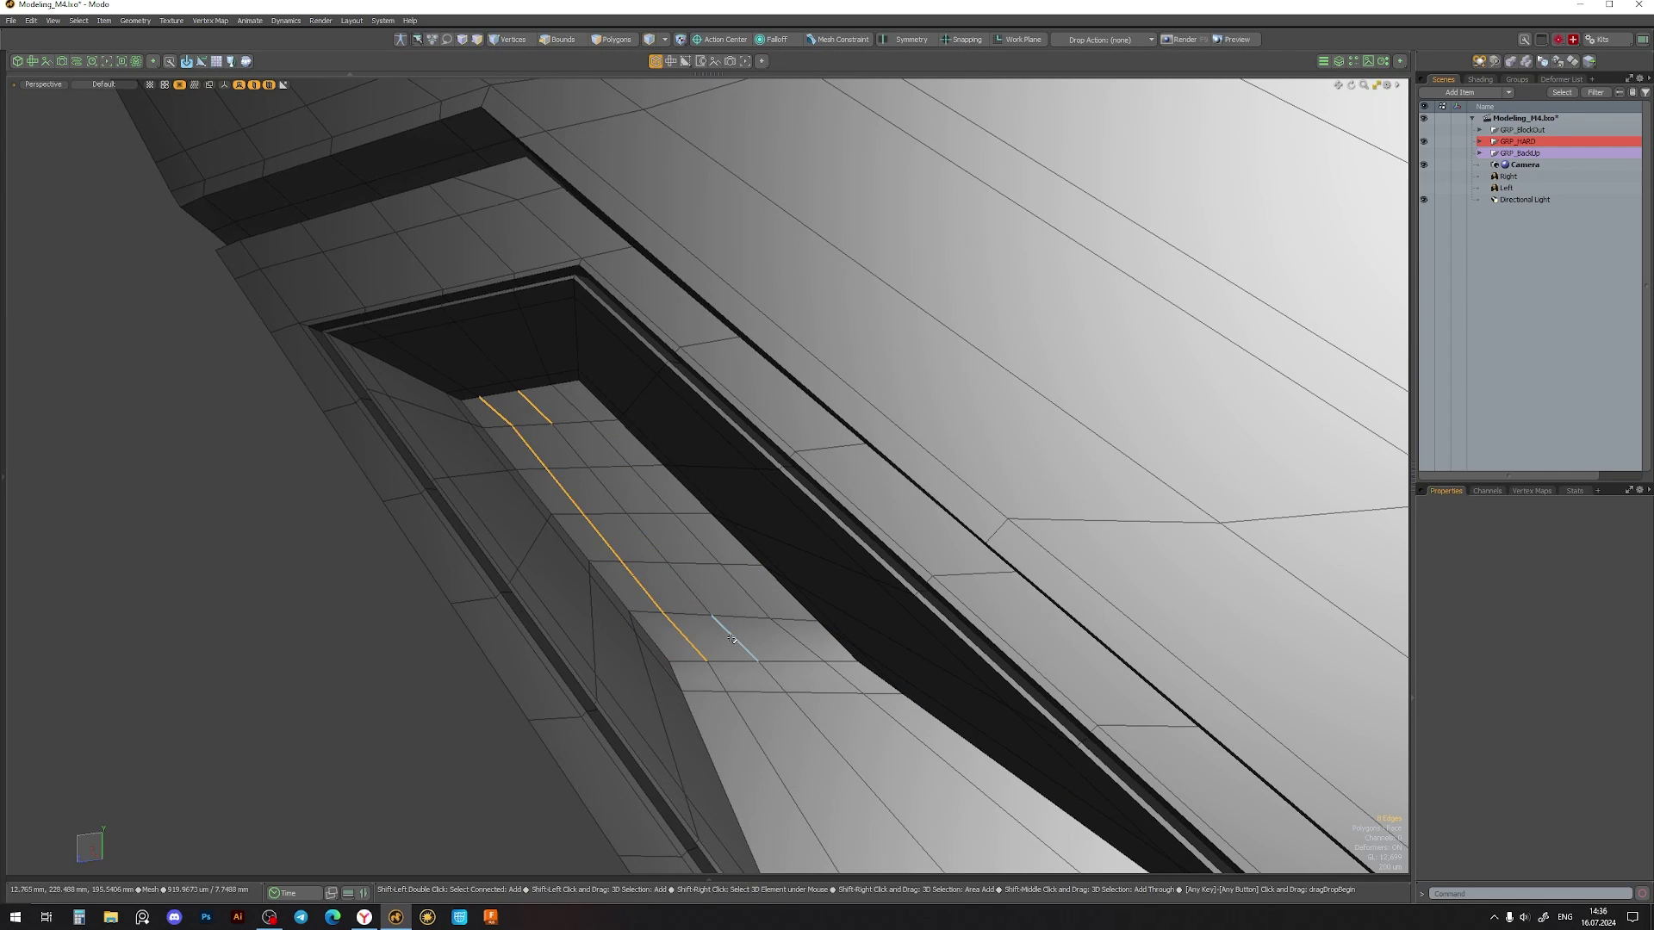
left_click_drag(303, 499, 643, 480, "alt")
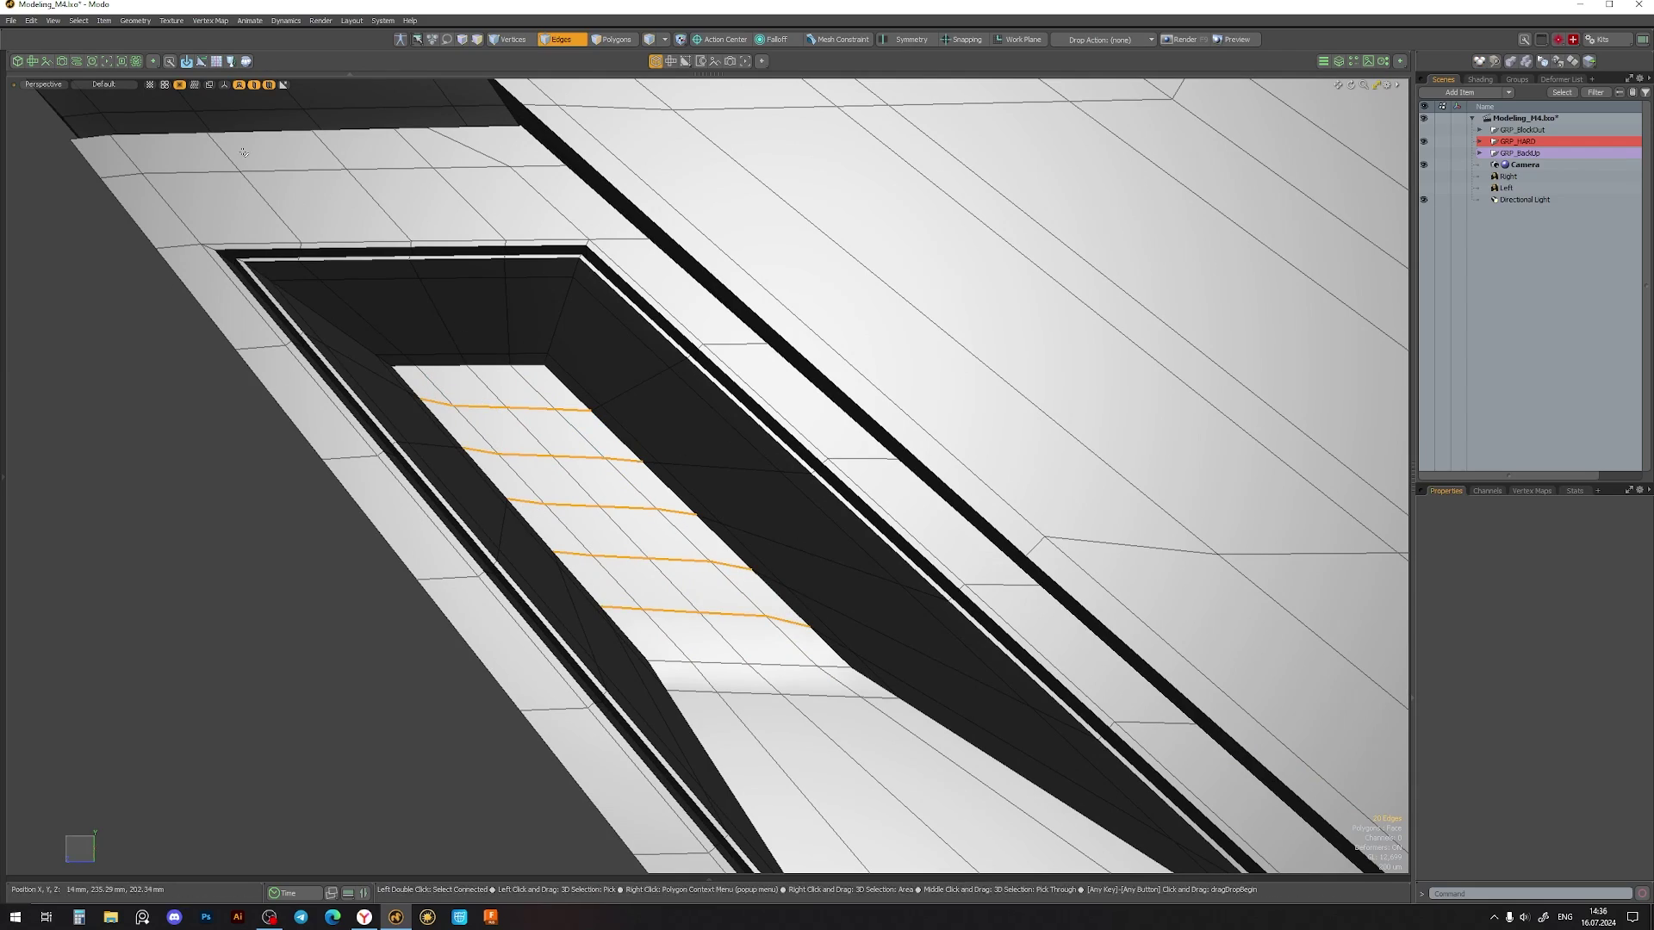
left_click_drag(798, 595, 613, 430, "alt")
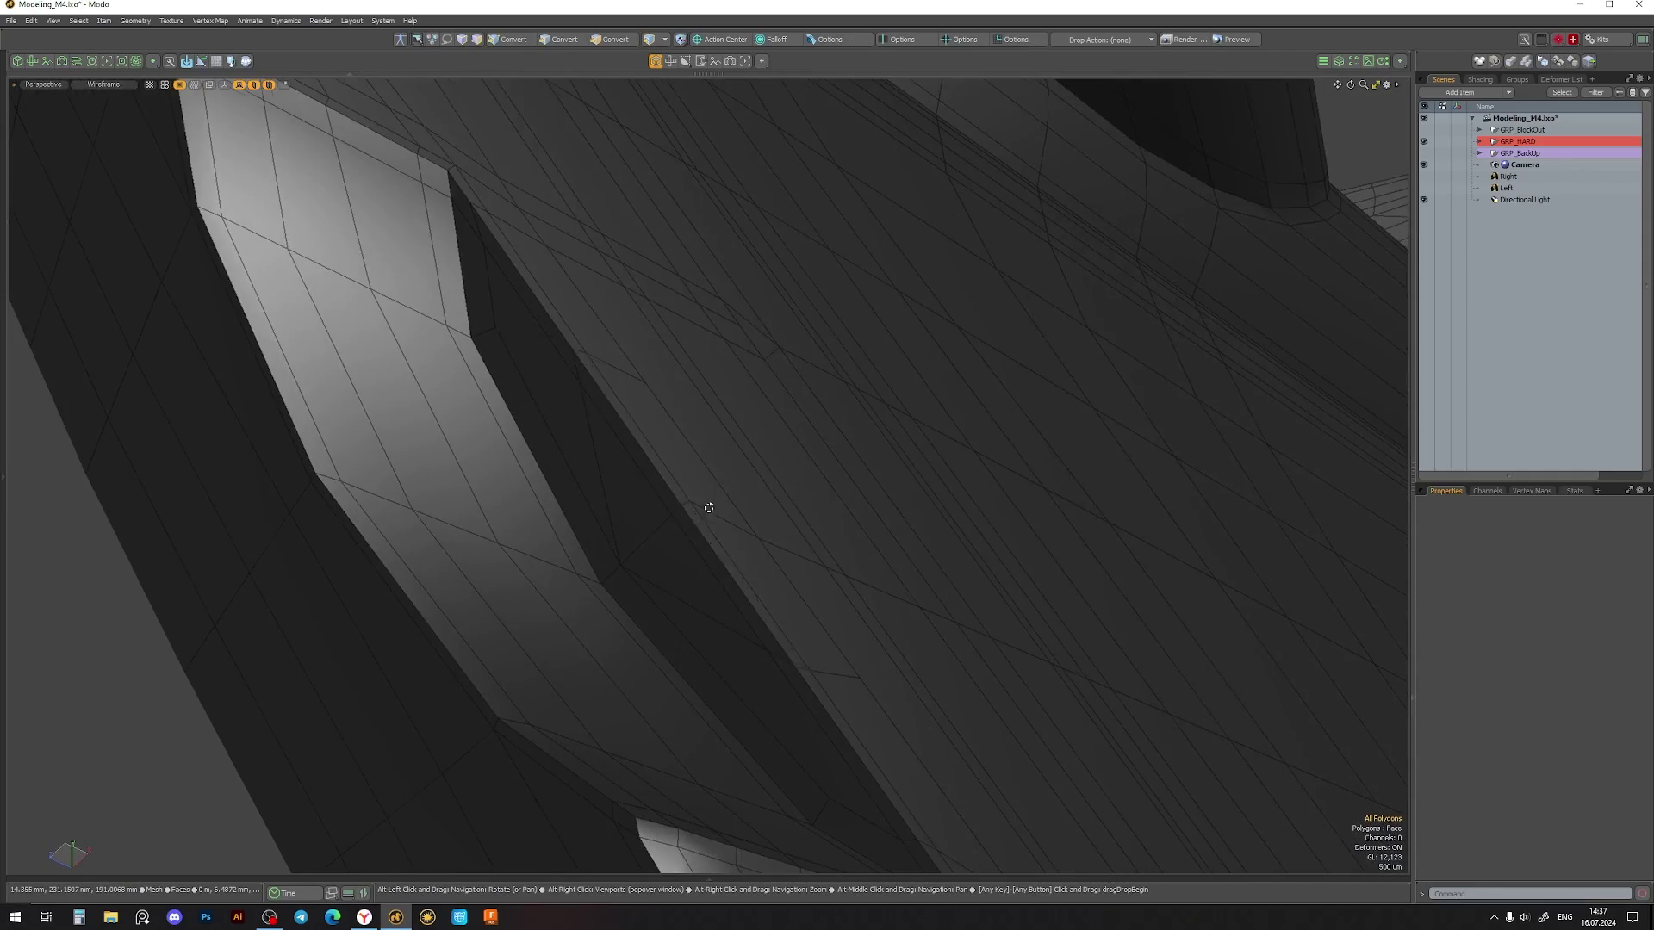
- Slide the slit's end vertex along its edge and inset the slit polygons slightly
mouse_move(706, 509)
left_mouse_down("alt")
mouse_move(694, 454)
mouse_move(682, 483)
mouse_move(728, 523)
left_mouse_up("alt")
scroll(529, 489, "up", 3)
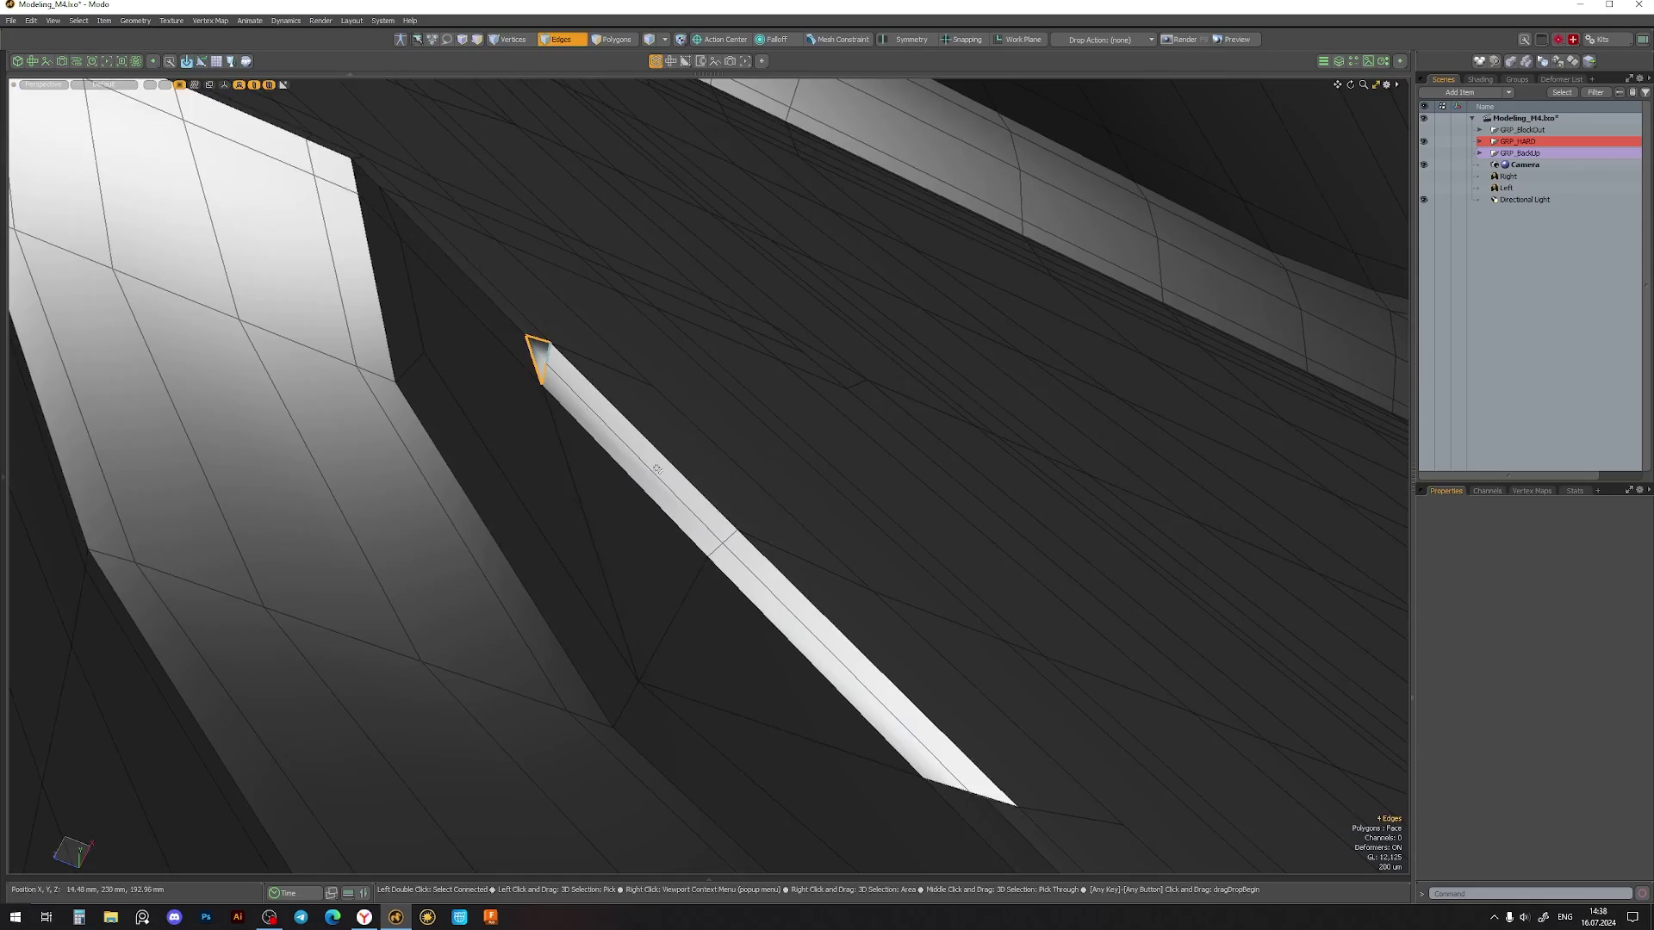
scroll(958, 835, "up", 2)
left_click(517, 298)
scroll(517, 297, "down", 3)
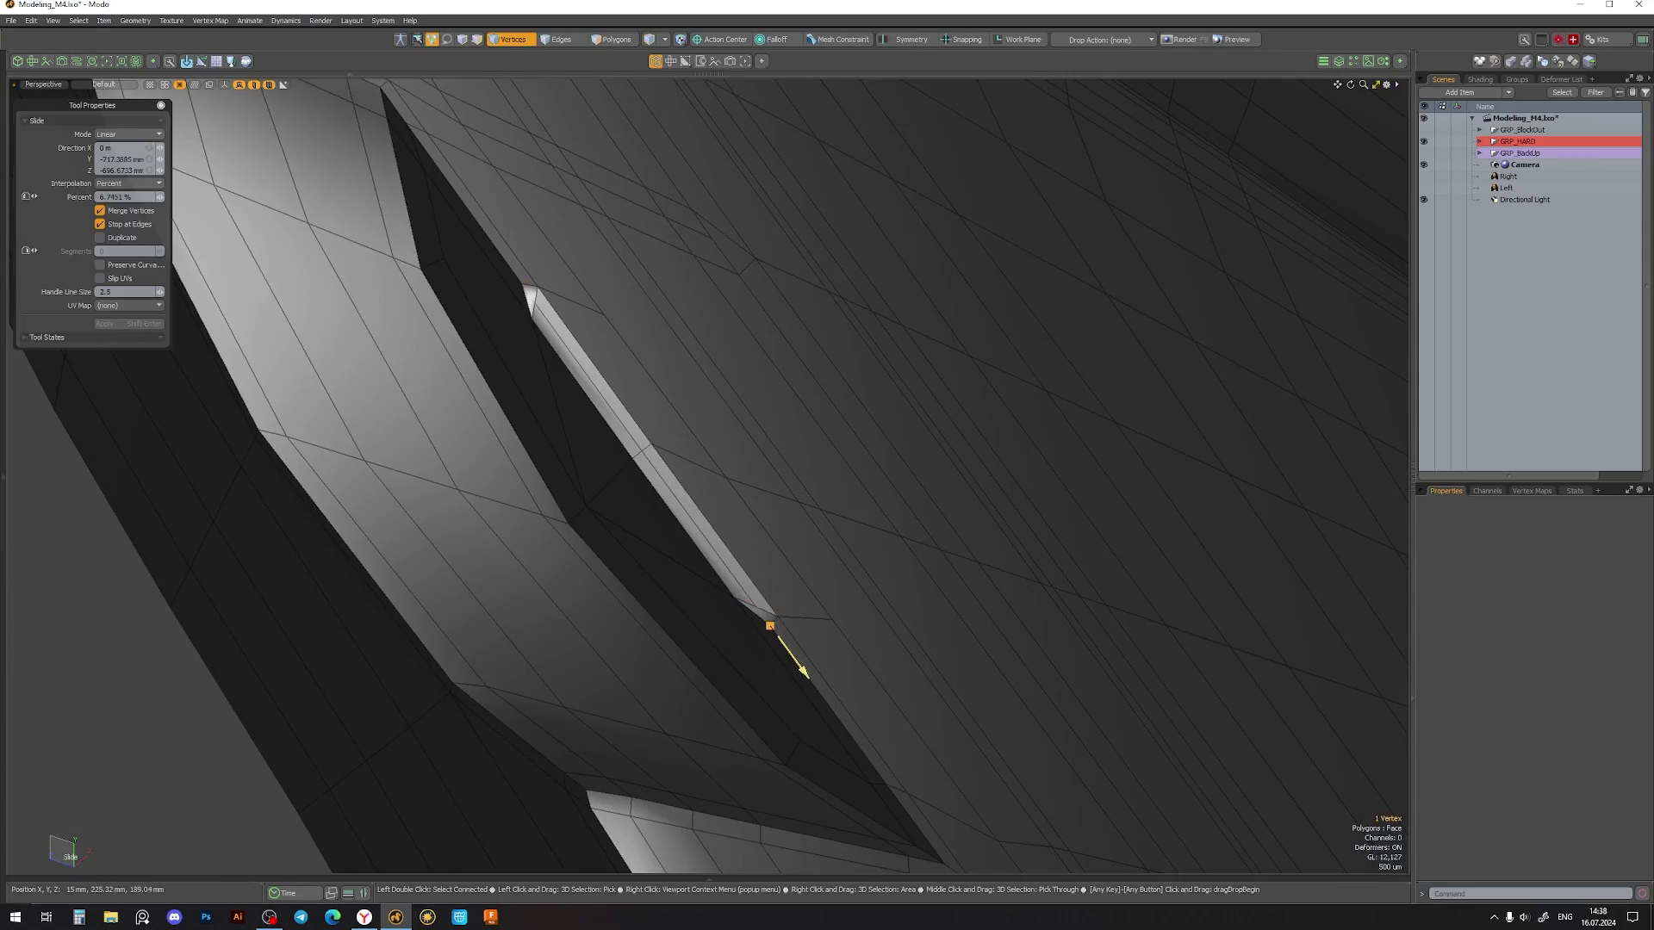
key("3")
mouse_move(770, 626)
left_mouse_down("alt")
mouse_move(517, 517)
mouse_move(338, 546)
mouse_move(592, 596)
left_mouse_up("alt")
key("b")
key("space")
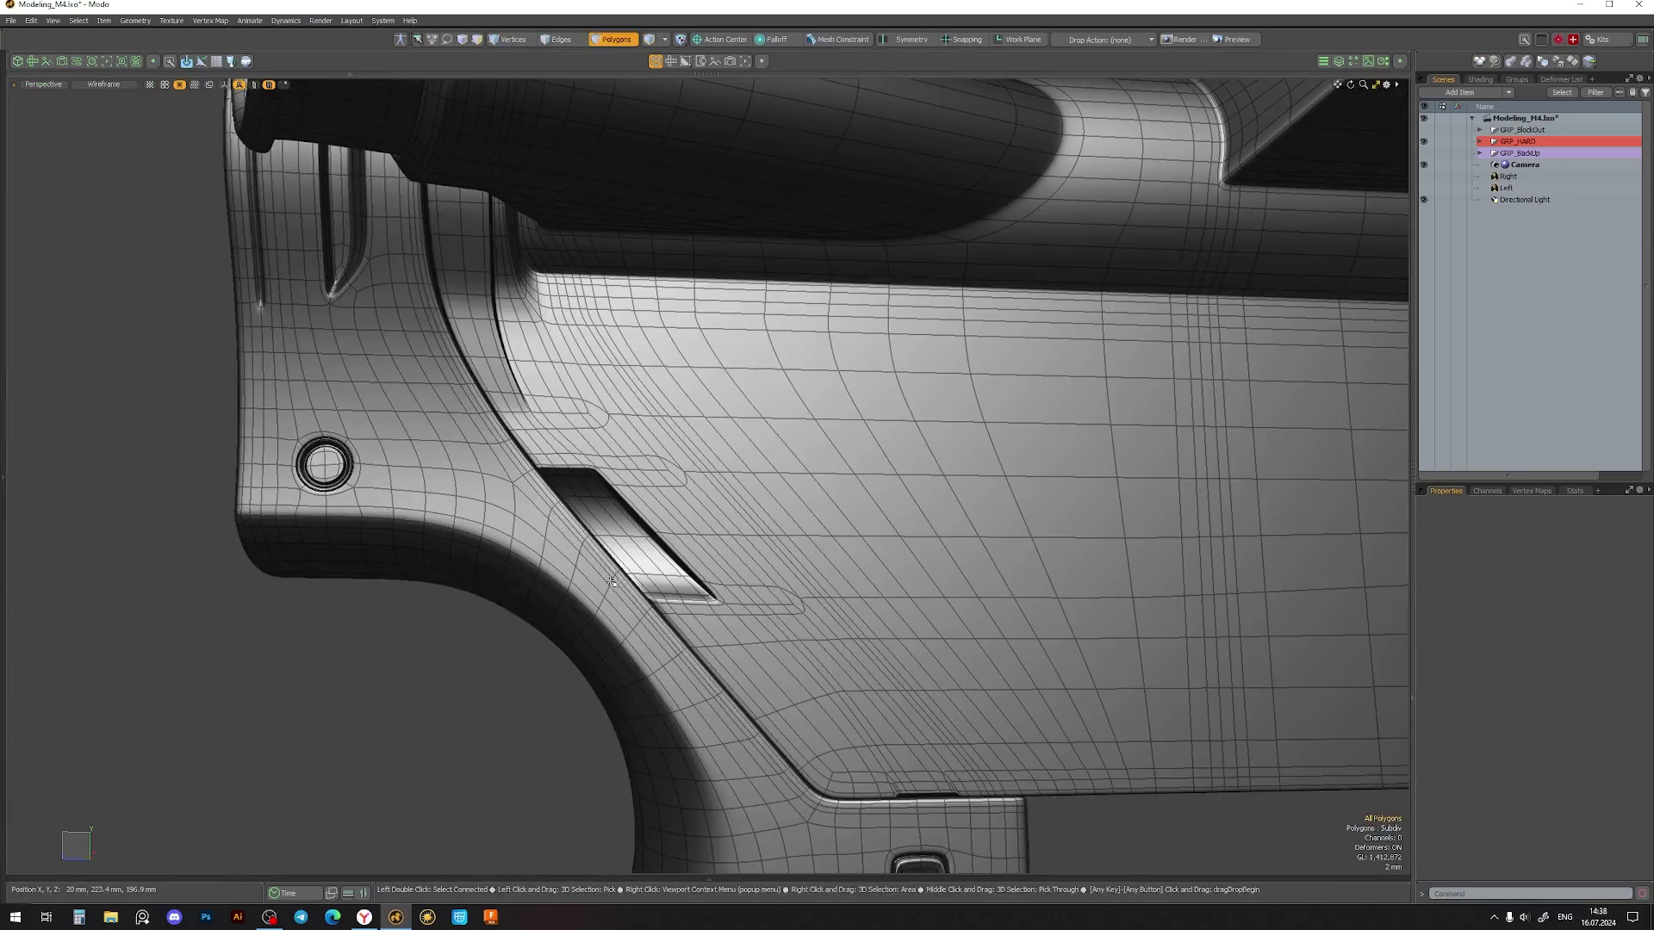
- Inspect the slot in cage and smoothed views, then select the slot mesh
key("5")
mouse_move(610, 582)
left_mouse_down("alt")
mouse_move(662, 540)
mouse_move(669, 447)
left_mouse_up("alt")
left_click_drag(267, 449, 688, 432, "alt")
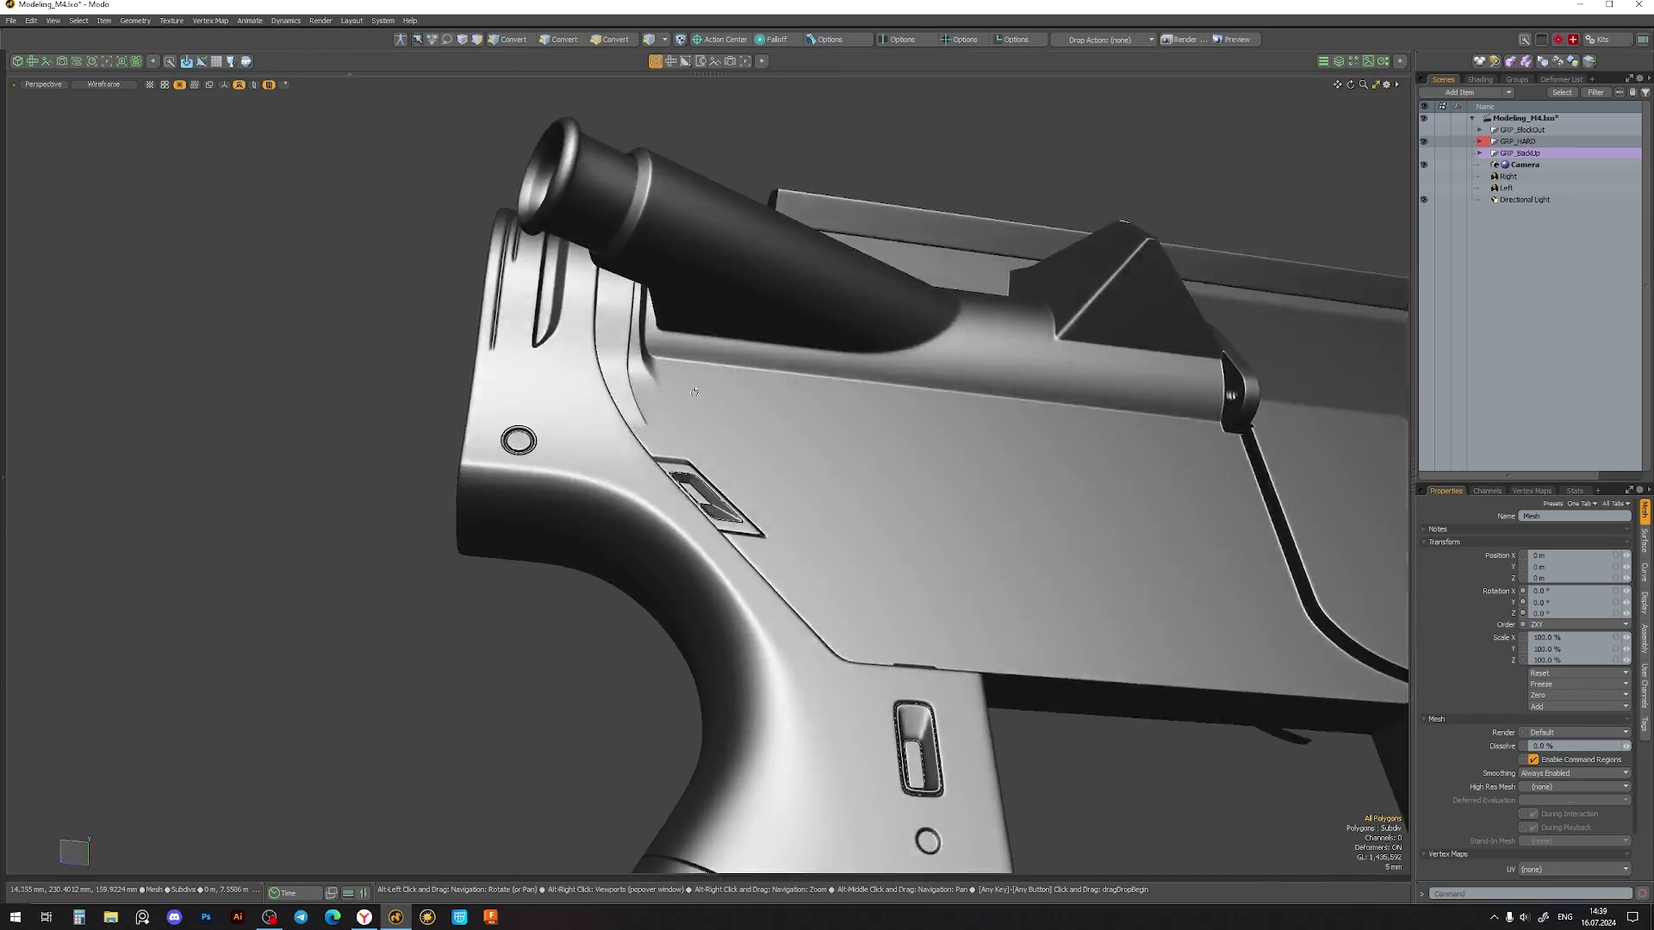
right_click_drag(797, 442, 786, 583, "alt")
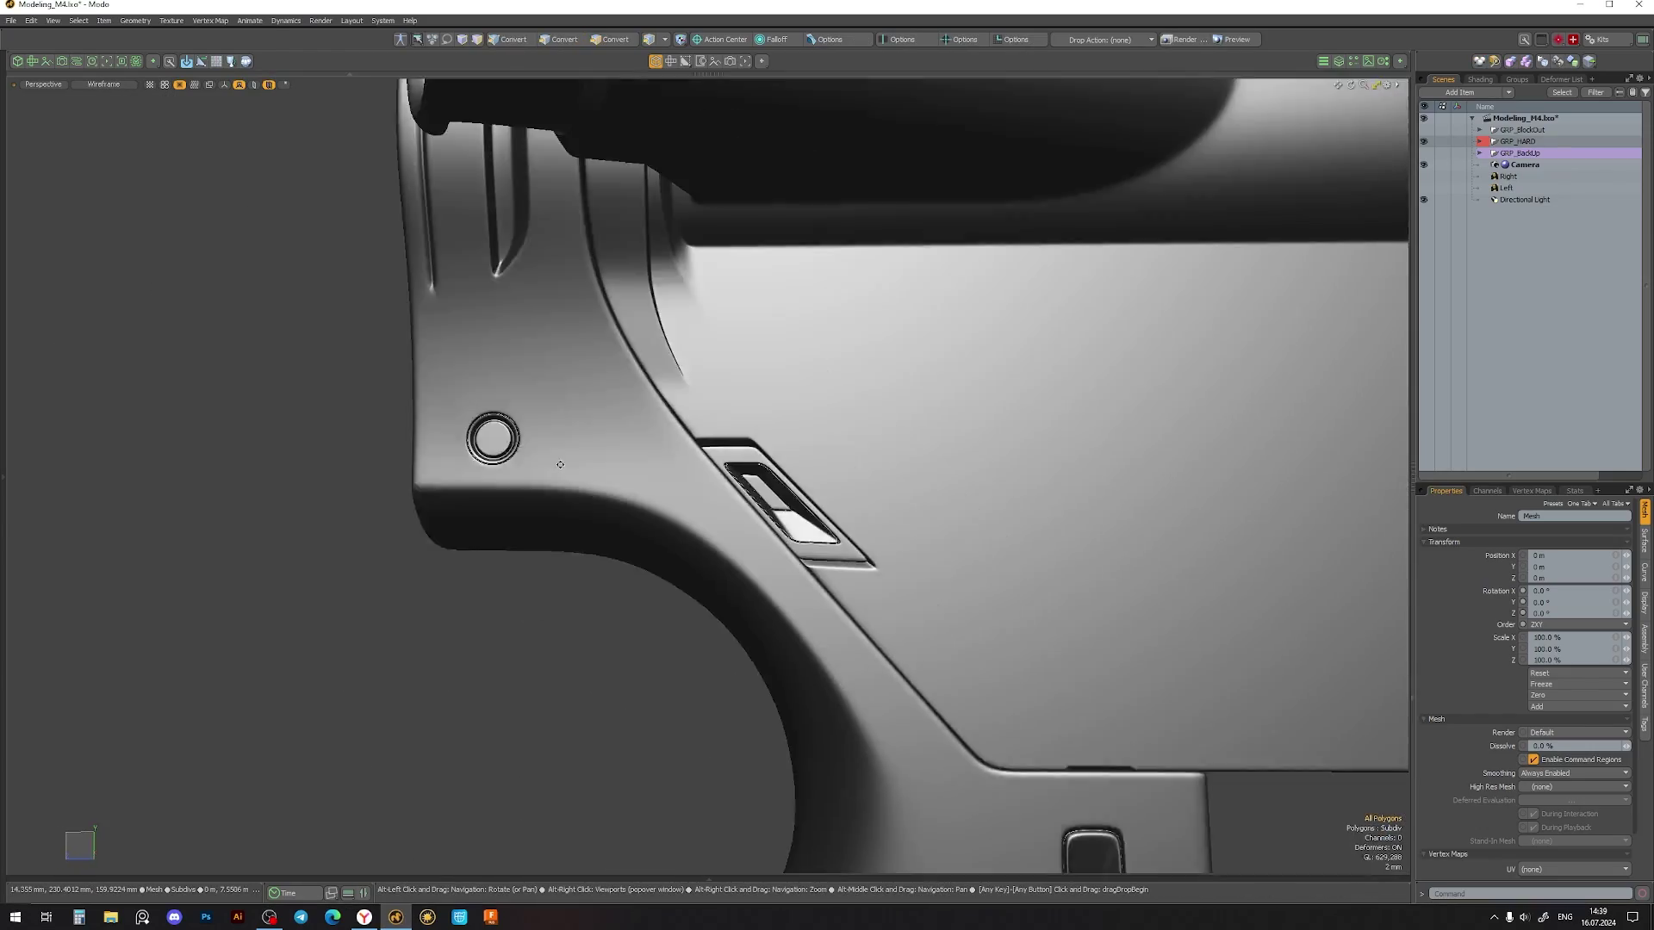
key("Tab")
left_click_drag(786, 583, 775, 596, "alt")
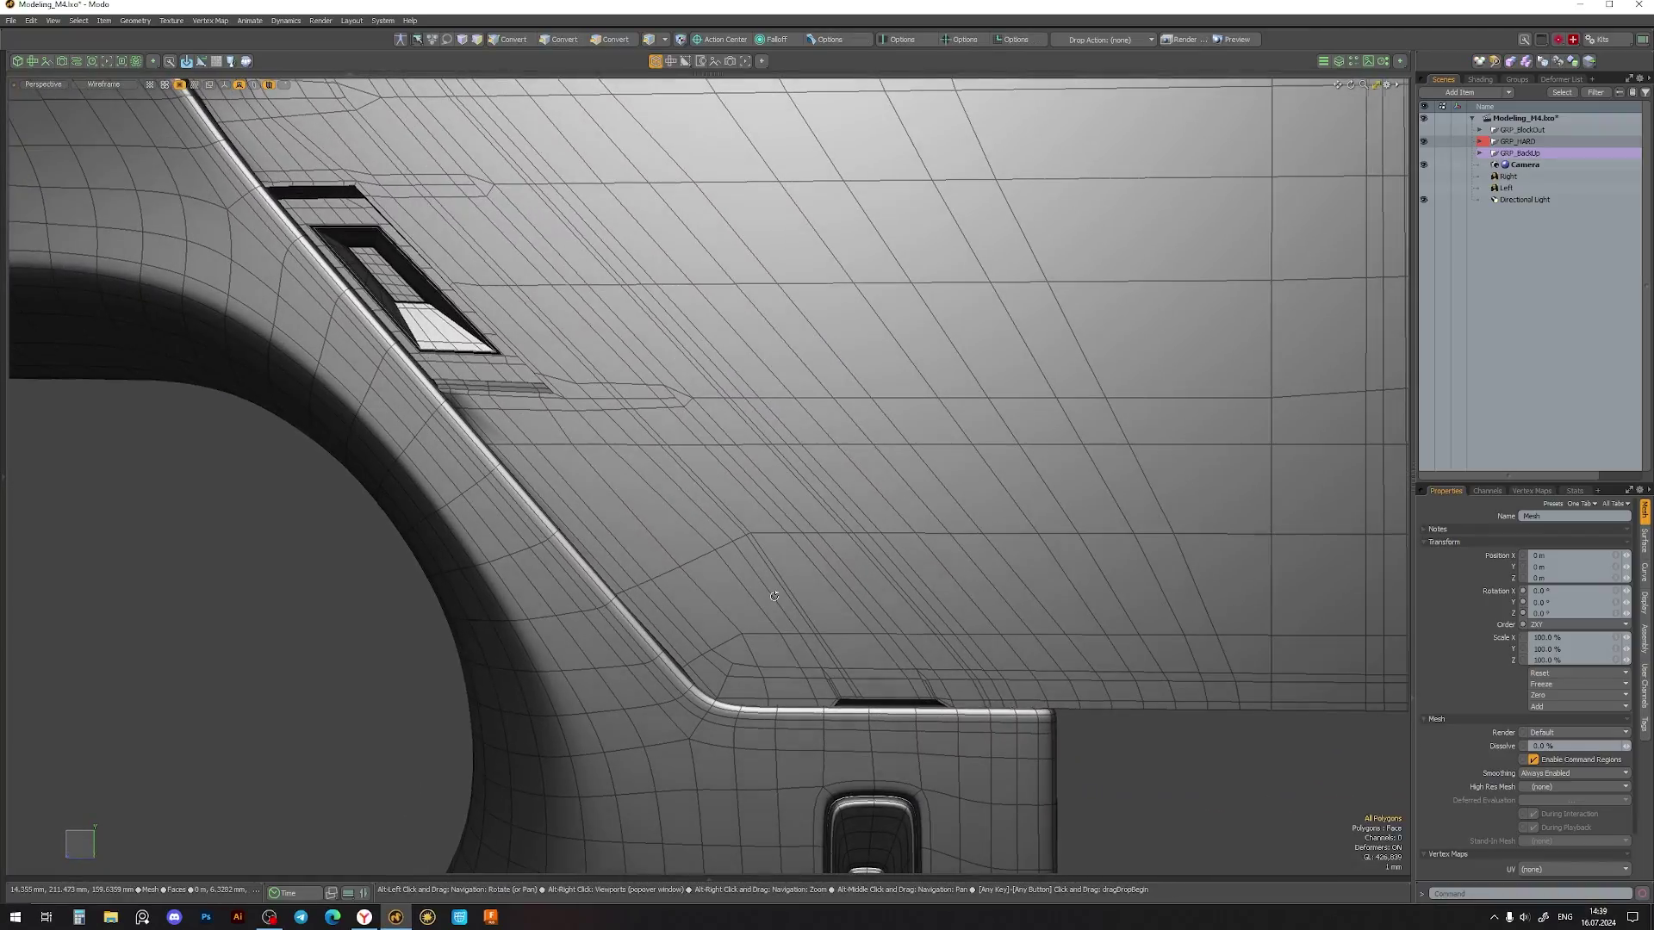
right_click_drag(775, 597, 773, 526, "alt")
left_click_drag(773, 526, 769, 482, "alt")
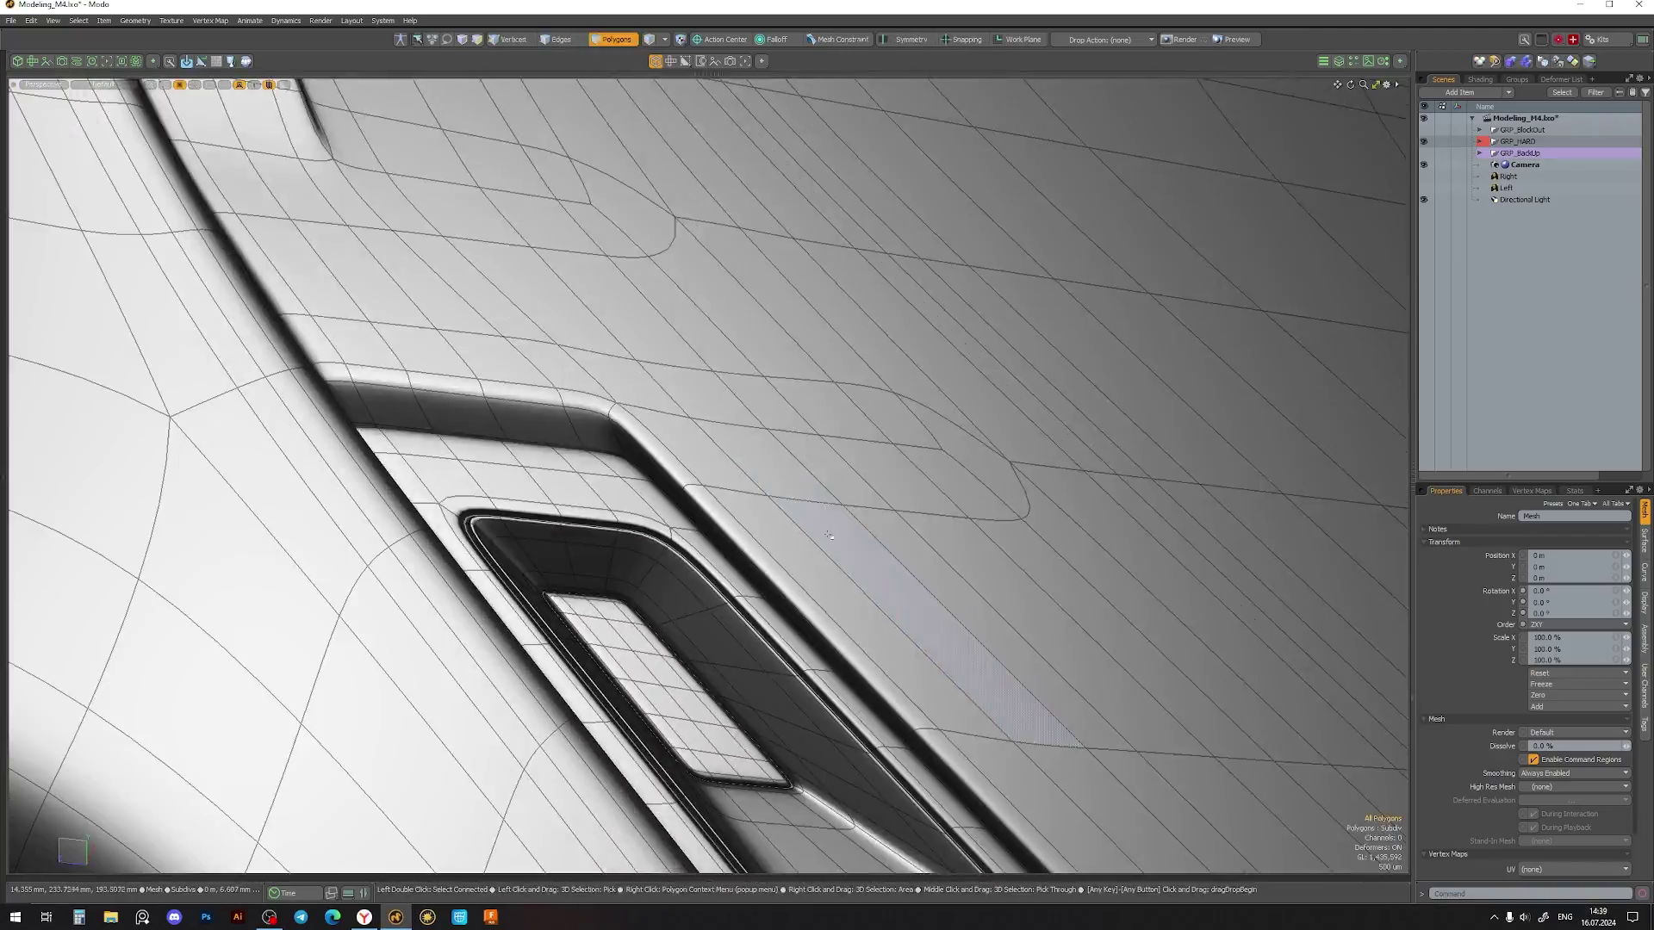
mouse_move(769, 482)
right_mouse_down("alt")
mouse_move(769, 426)
mouse_move(620, 517)
right_mouse_up("alt")
key("Tab")
left_click_drag(620, 517, 481, 611, "alt")
left_click(481, 611)
right_click_drag(481, 610, 457, 362, "alt")
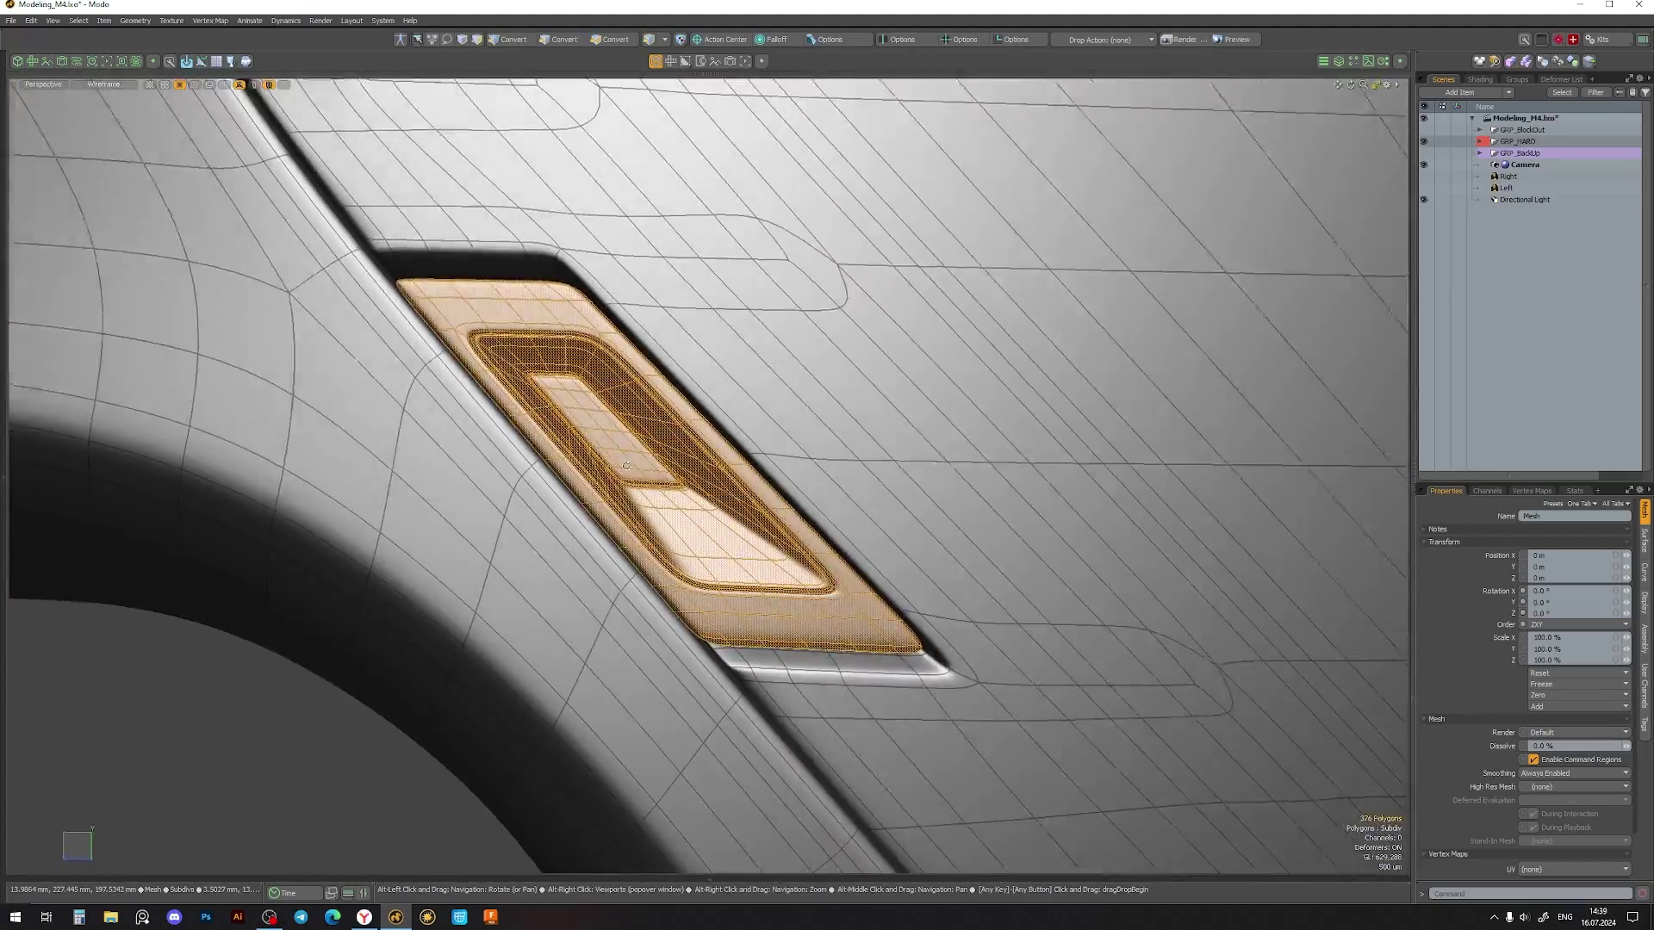
left_click_drag(457, 362, 422, 319, "alt")
- Lasso the slot's inner vertices and push them slightly deeper along Z
key("Tab")
key("1")
left_click_drag(599, 324, 713, 564, "alt")
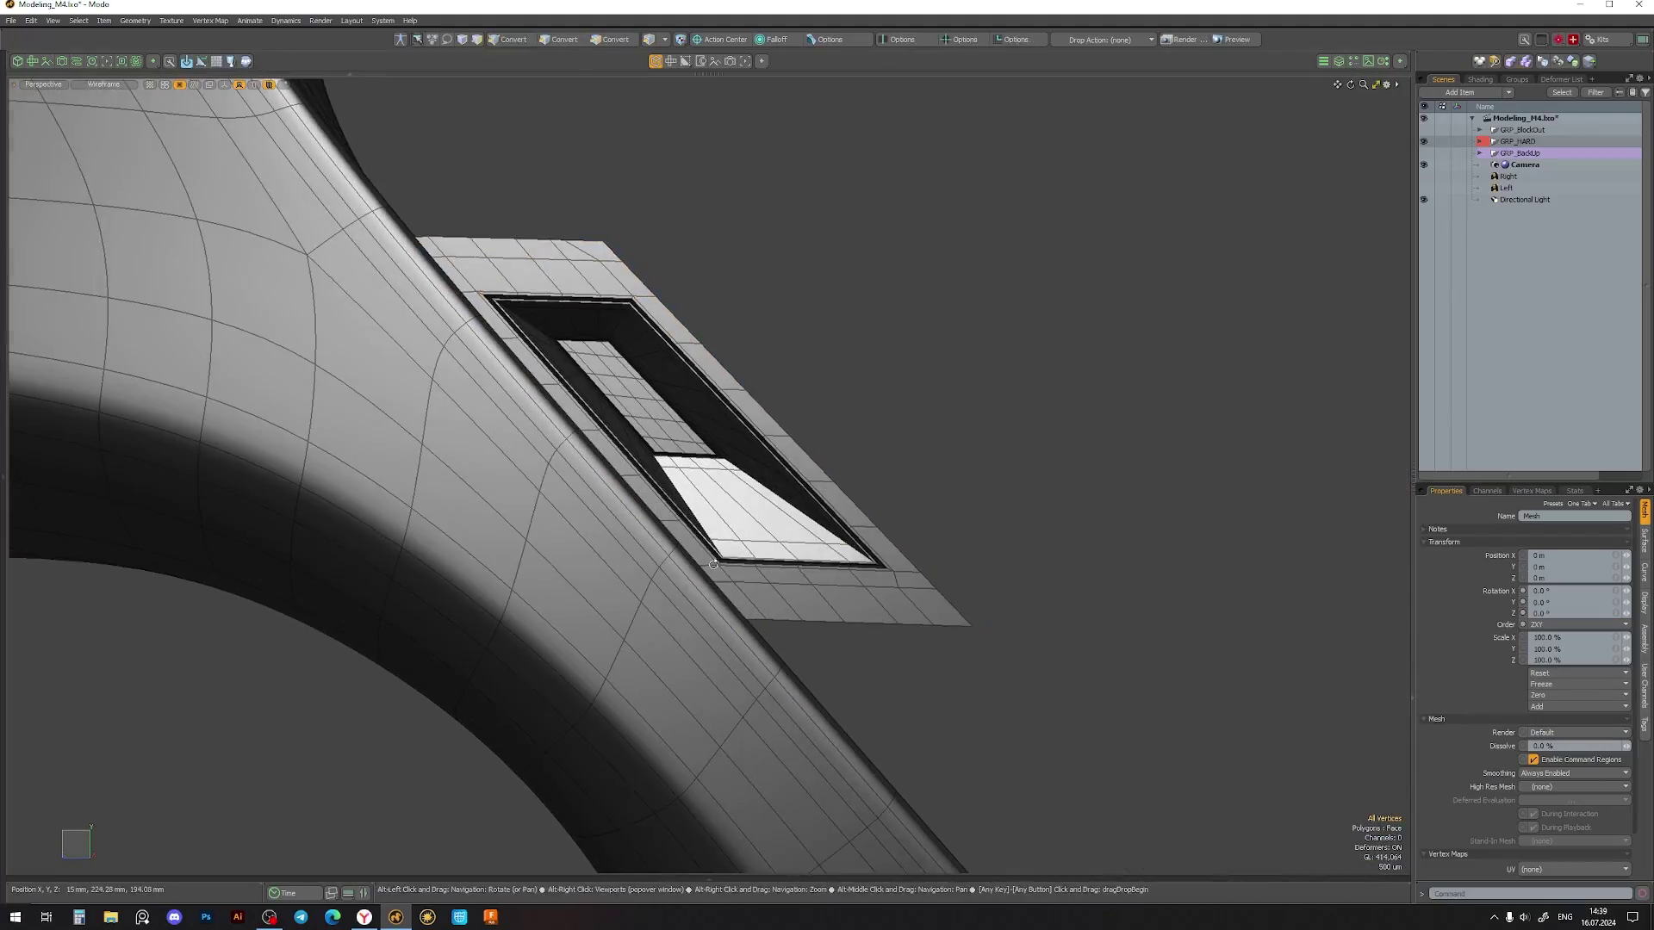
right_click_drag(358, 82, 361, 79)
key("Tab")
key("y")
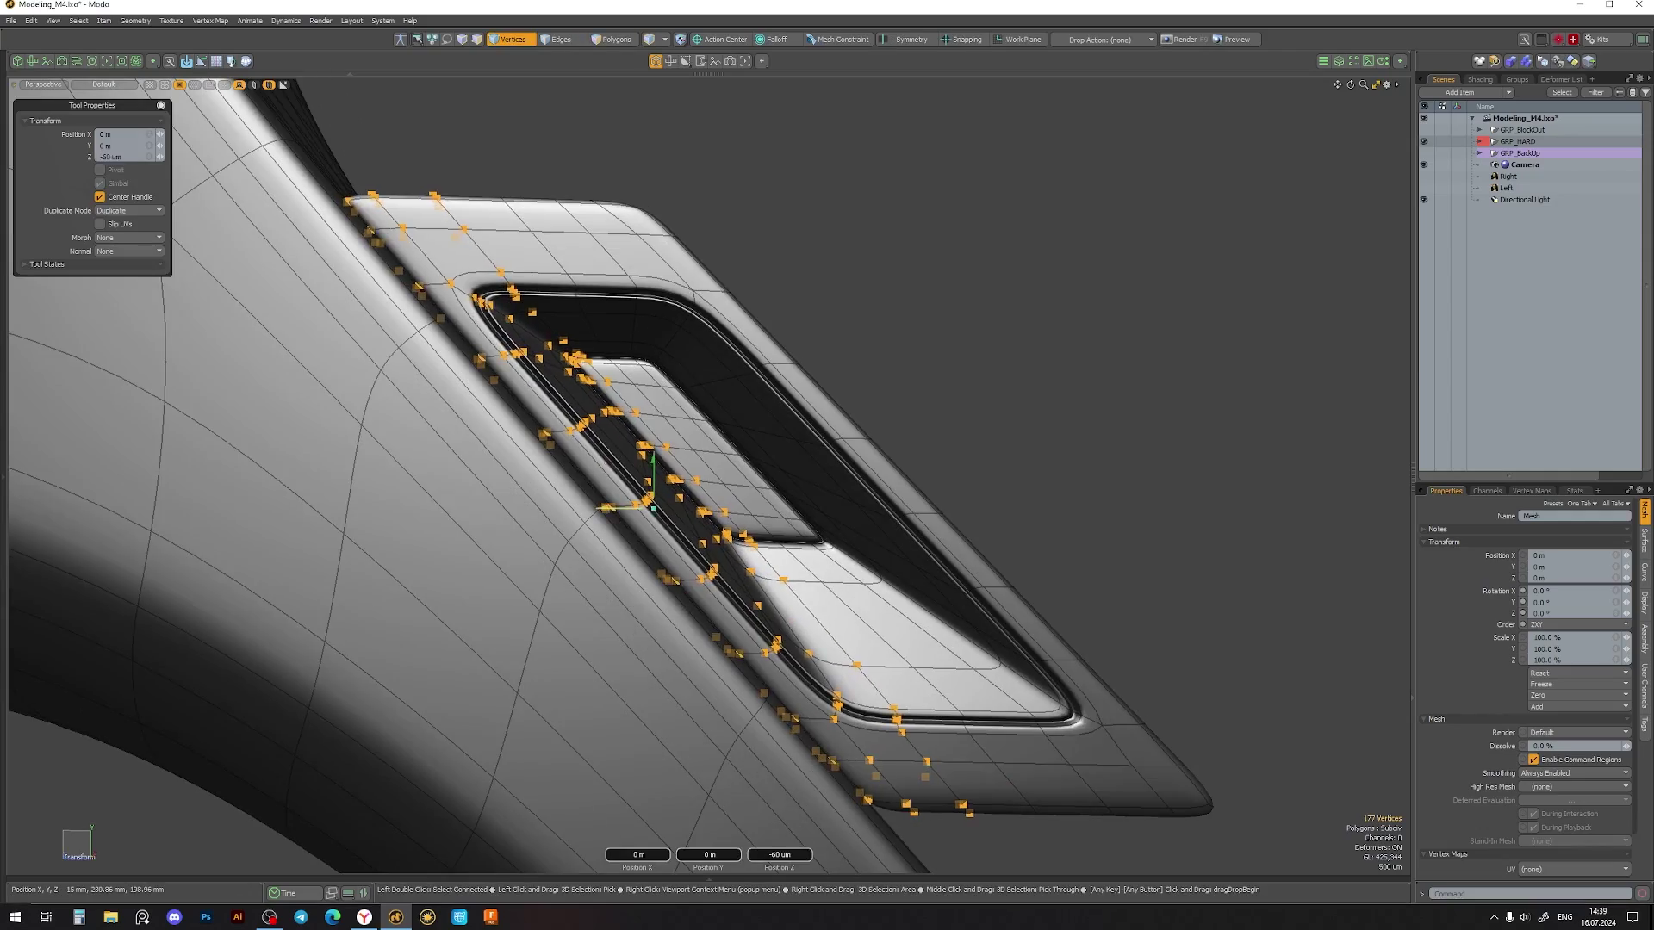
mouse_move(641, 491)
left_mouse_down()
mouse_move(655, 515)
mouse_move(828, 417)
mouse_move(794, 428)
mouse_move(621, 392)
left_mouse_up()
key("3")
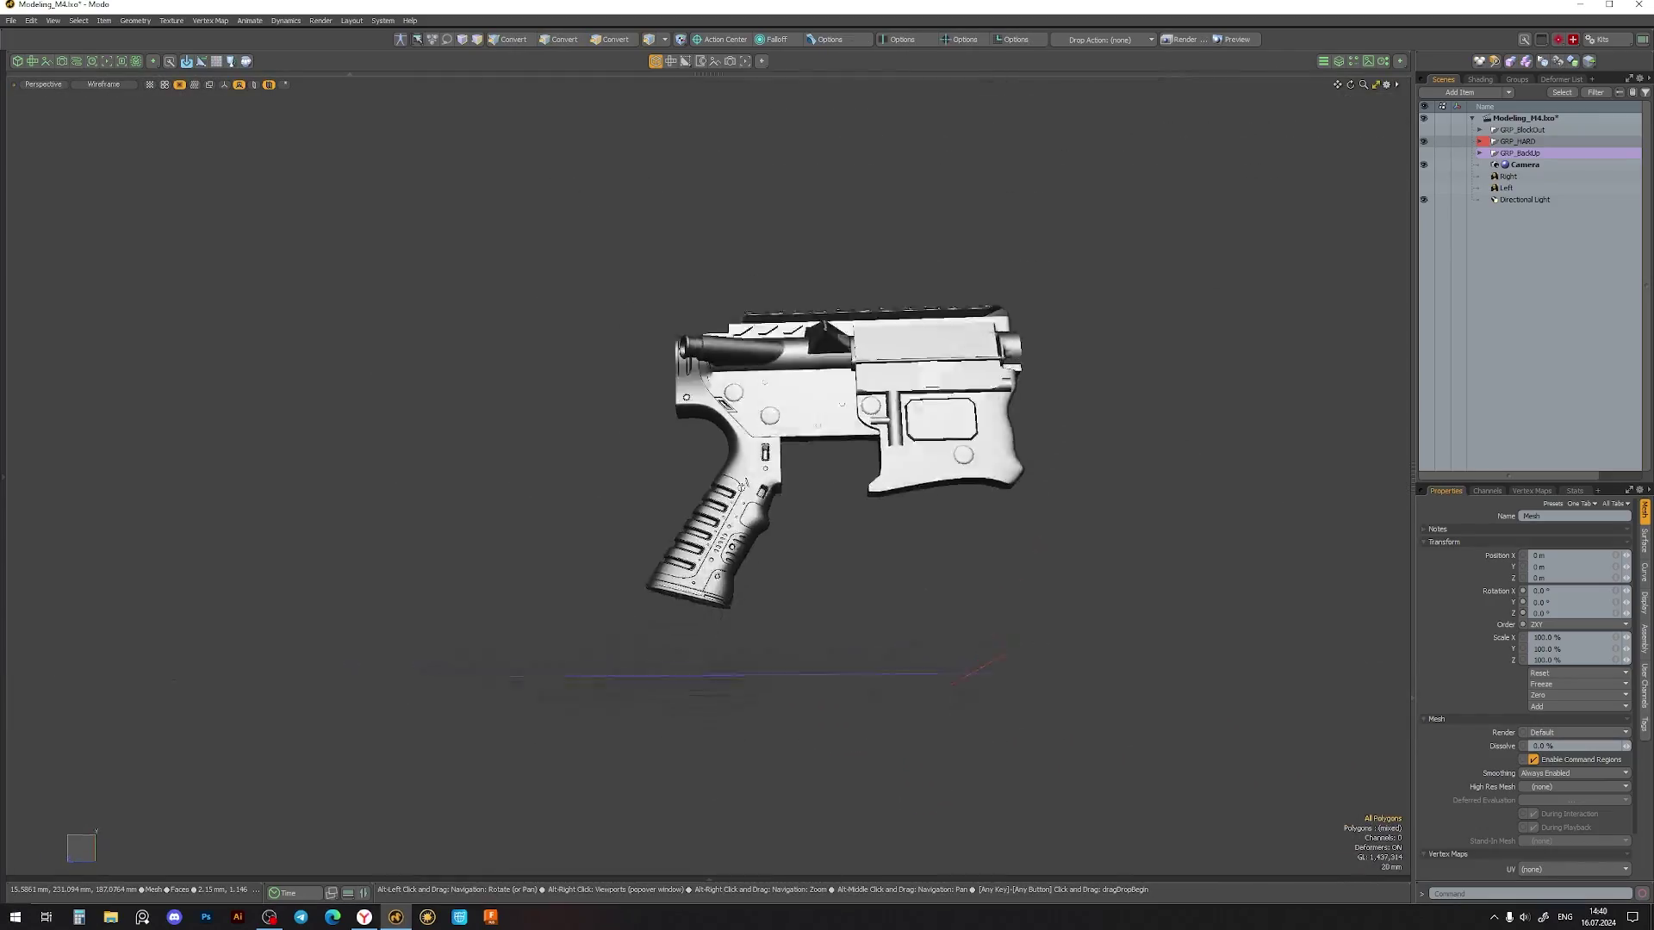
- Zoom onto the grip and select the edge loop running along its curved rib
right_click_drag(743, 485, 609, 468, "alt")
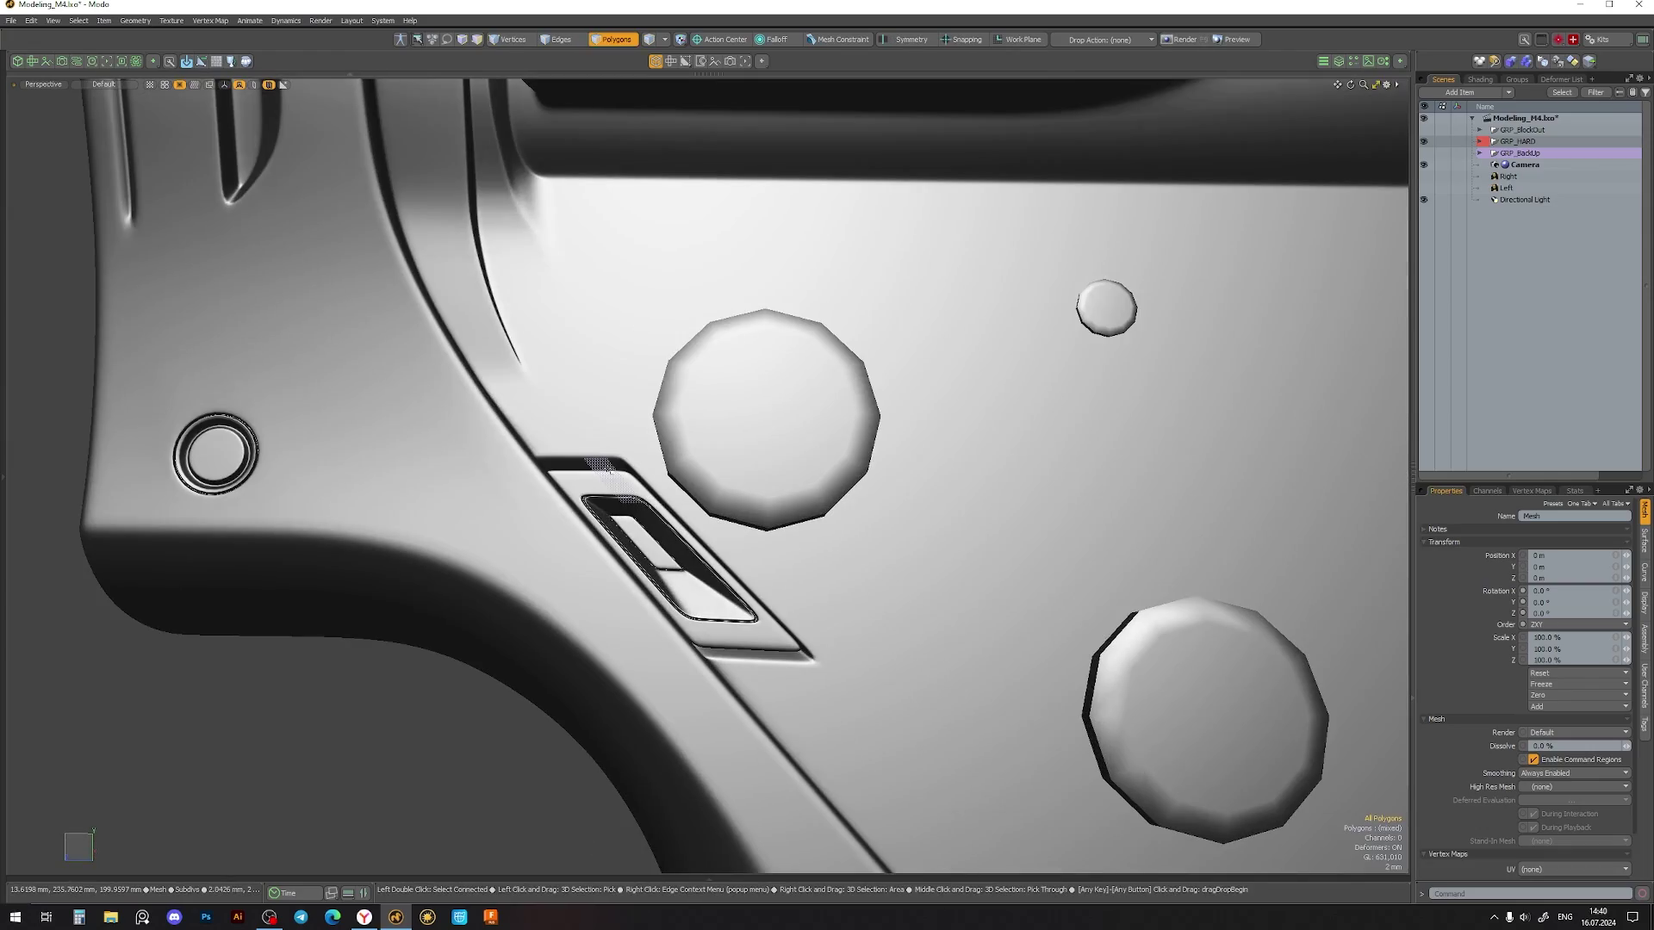
left_click_drag(610, 468, 744, 375, "alt")
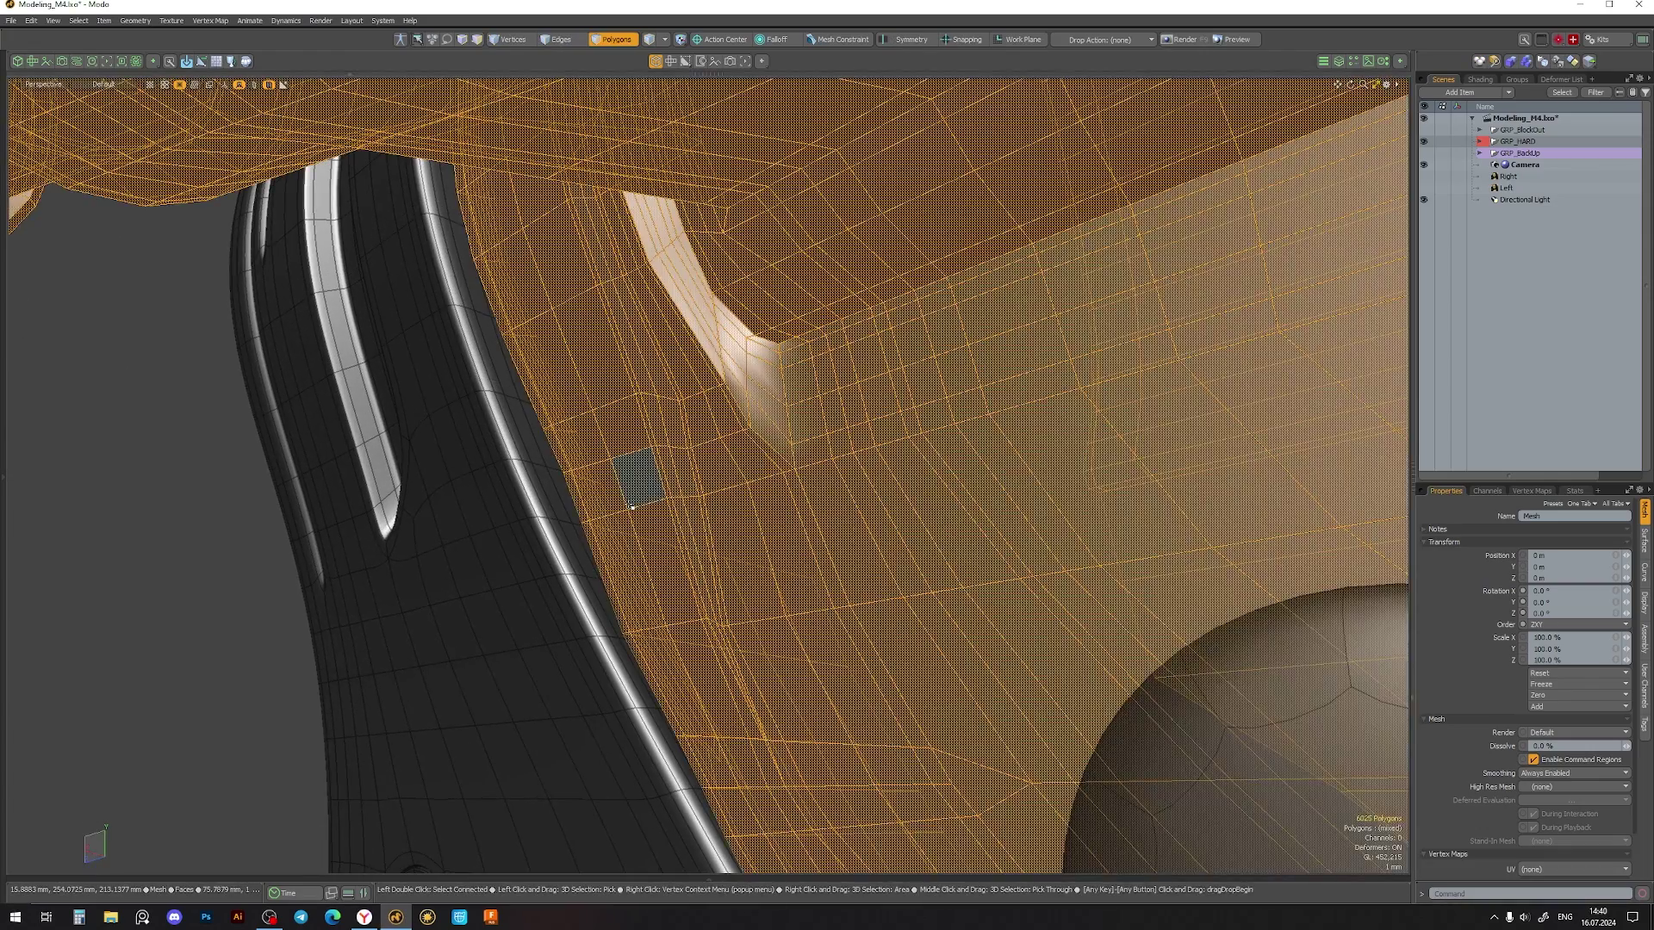
mouse_move(745, 375)
left_mouse_down("alt")
mouse_move(726, 488)
mouse_move(658, 507)
left_mouse_up("alt")
key("2")
double_click(725, 488)
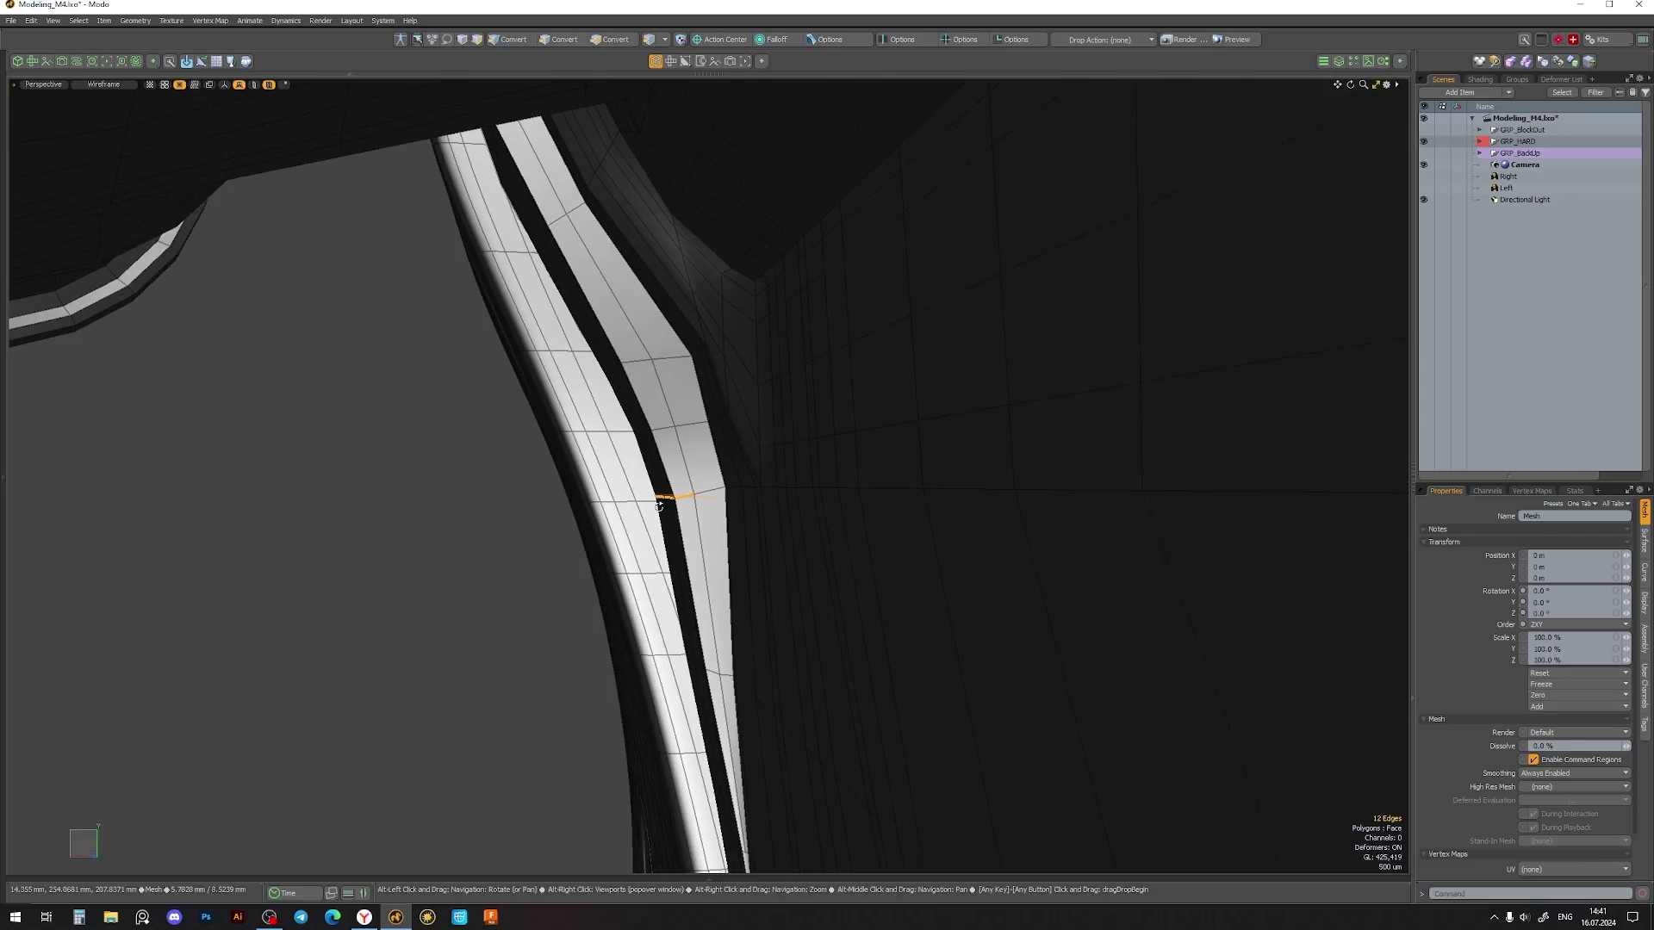
mouse_move(666, 429)
left_mouse_down("alt")
mouse_move(1020, 526)
mouse_move(724, 433)
mouse_move(591, 450)
mouse_move(898, 482)
mouse_move(631, 458)
mouse_move(809, 465)
mouse_move(773, 480)
left_mouse_up("alt")
- Move the rib edge loop, adding nearby edges, to reshape the support loop
key("w")
key("space")
mouse_move(645, 386)
left_mouse_down("alt")
mouse_move(908, 394)
mouse_move(733, 413)
mouse_move(744, 516)
left_mouse_up("alt")
left_click_drag(834, 433, 854, 529, "alt")
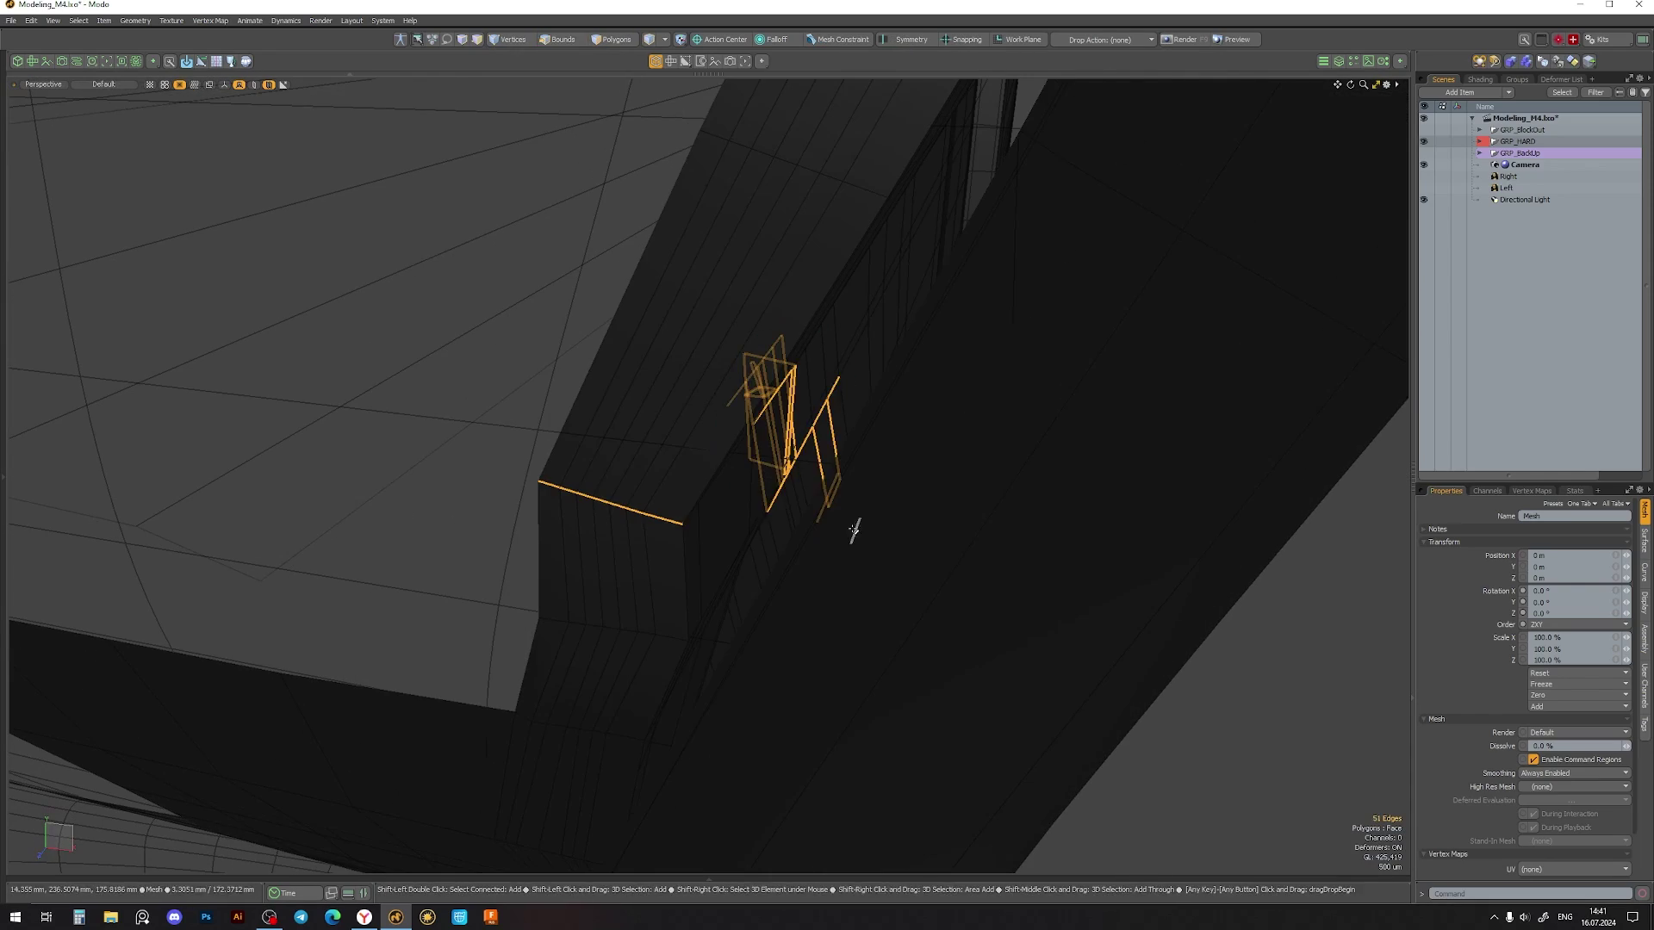
mouse_move(696, 517)
left_mouse_down("alt")
mouse_move(546, 531)
mouse_move(573, 358)
mouse_move(659, 427)
left_mouse_up("alt")
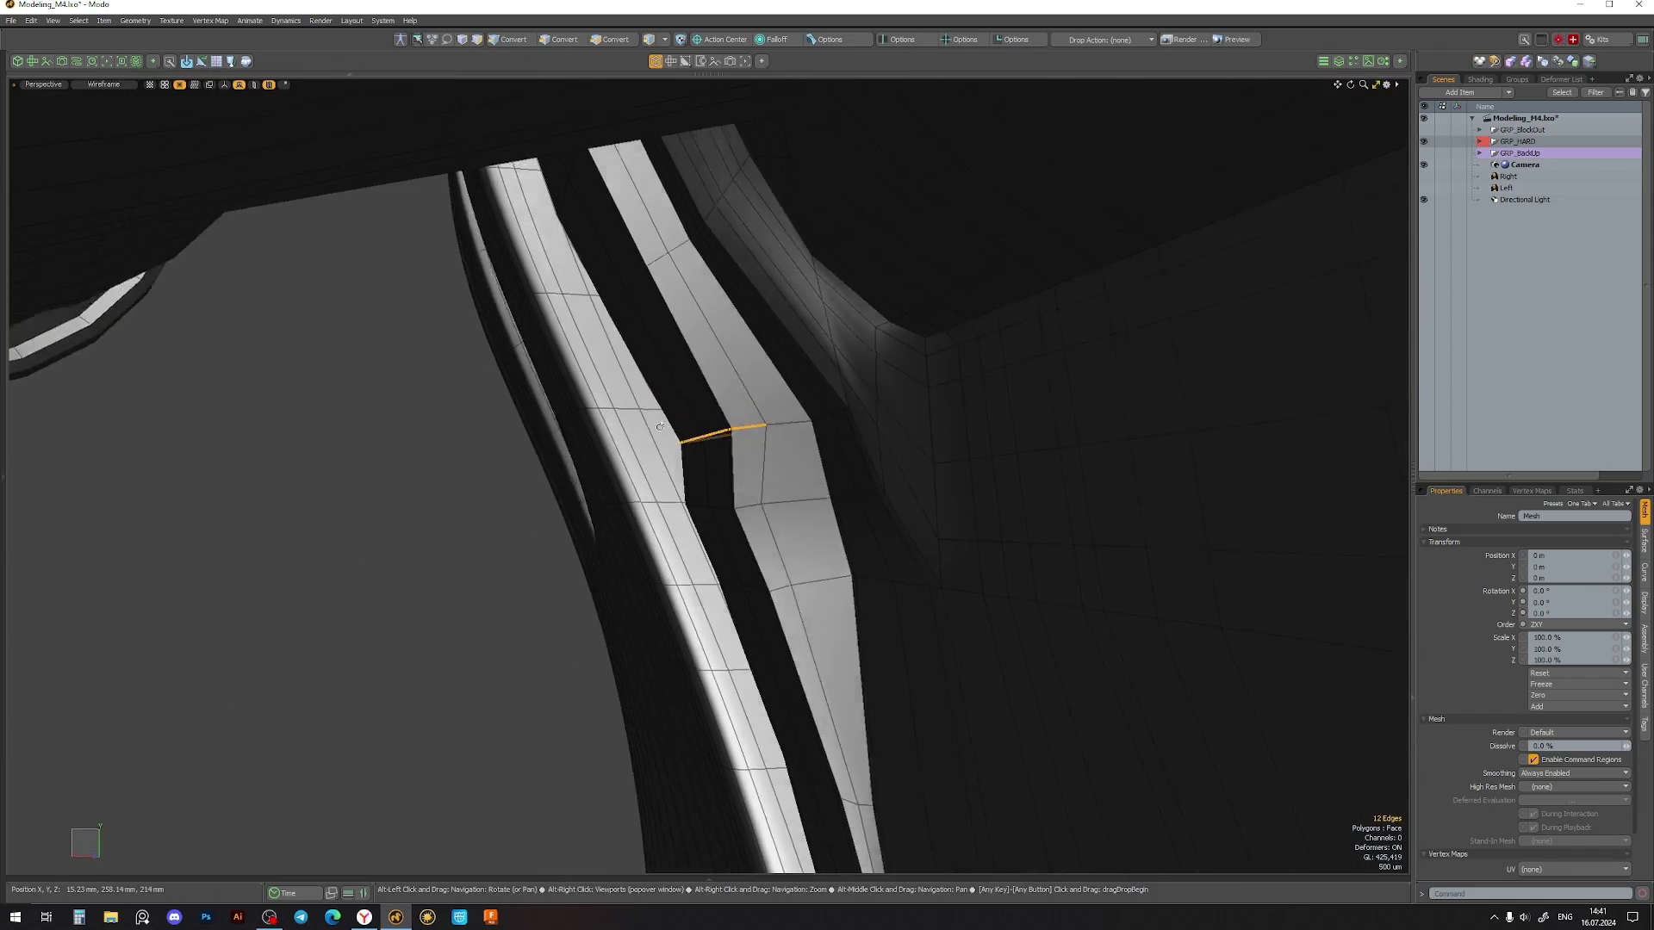
key("space")
mouse_move(663, 356)
left_mouse_down("alt")
mouse_move(816, 417)
mouse_move(1060, 395)
mouse_move(664, 314)
mouse_move(599, 357)
mouse_move(553, 517)
mouse_move(646, 565)
mouse_move(620, 517)
mouse_move(638, 489)
mouse_move(603, 414)
mouse_move(768, 100)
mouse_move(724, 487)
left_mouse_up("alt")
key("space")
- Select the stray corner vertex and move it with snapping turned on
left_click(477, 512)
mouse_move(477, 512)
left_mouse_down("alt")
mouse_move(756, 451)
mouse_move(944, 577)
mouse_move(787, 333)
mouse_move(677, 295)
mouse_move(820, 359)
mouse_move(779, 488)
mouse_move(776, 281)
mouse_move(801, 414)
mouse_move(721, 536)
left_mouse_up("alt")
key("3")
key("1")
left_click(784, 503)
key("w")
key("x")
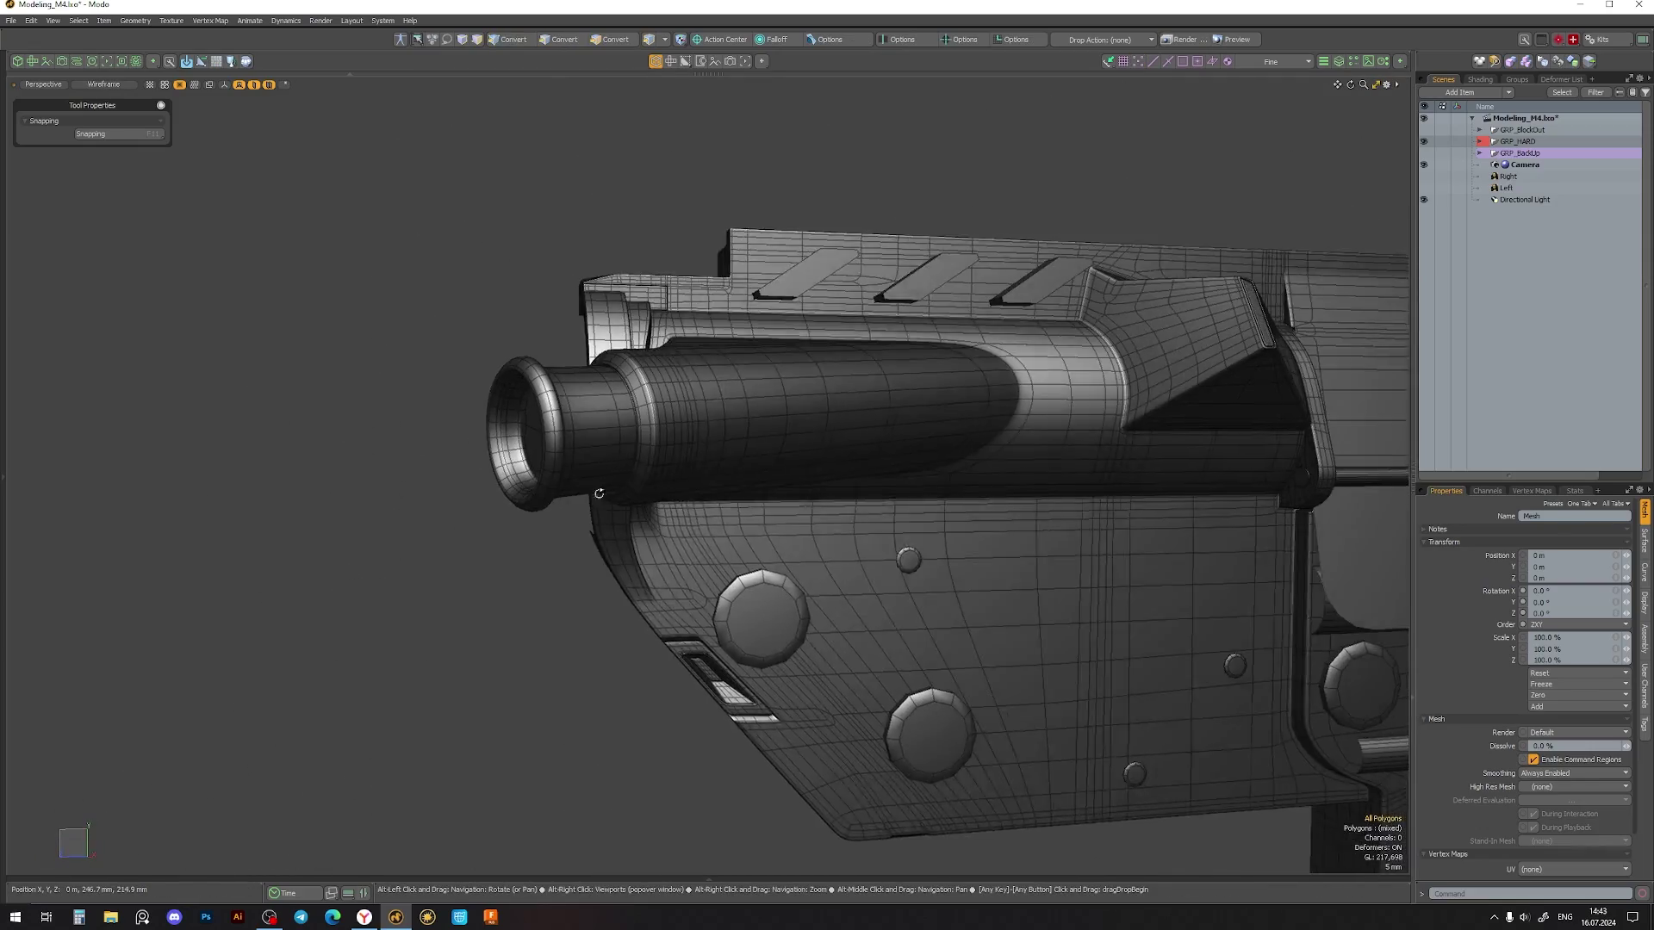
- Add an edge loop around the front muzzle ring
left_click_drag(574, 661, 388, 307, "alt")
right_click_drag(388, 307, 842, 575, "alt")
mouse_move(841, 576)
left_mouse_down("alt")
mouse_move(959, 575)
mouse_move(625, 443)
left_mouse_up("alt")
key("alt+l")
right_click_drag(643, 433, 627, 433, "alt")
left_click(626, 434)
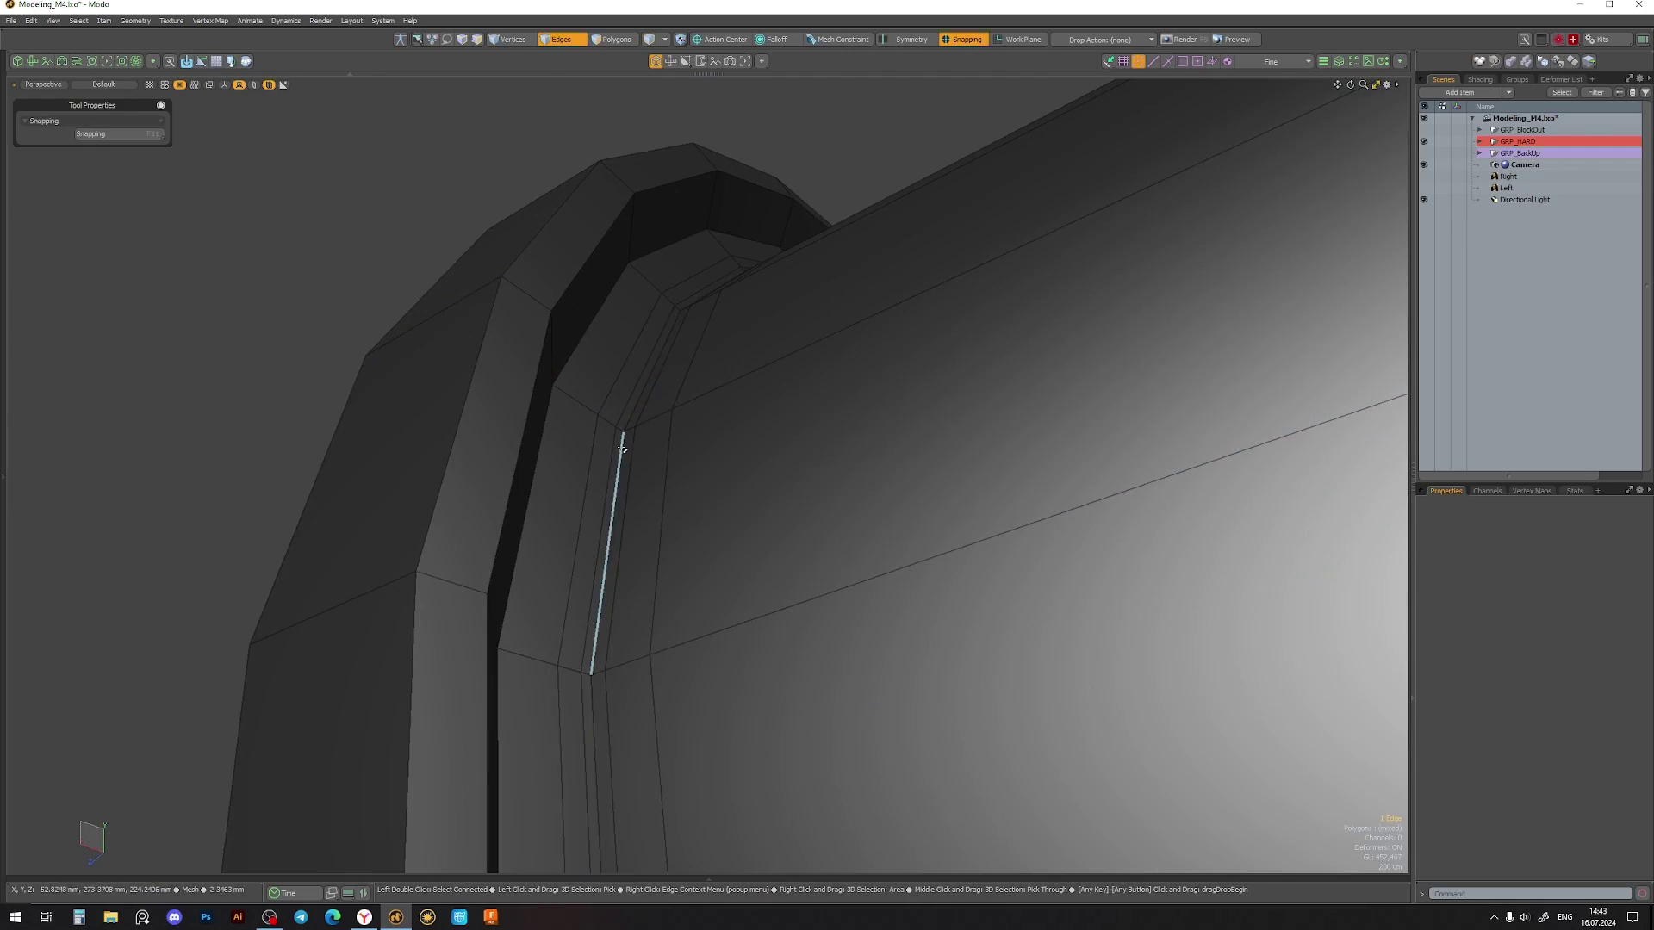
key("w")
mouse_move(626, 433)
left_mouse_down("alt")
mouse_move(834, 746)
mouse_move(932, 568)
left_mouse_up("alt")
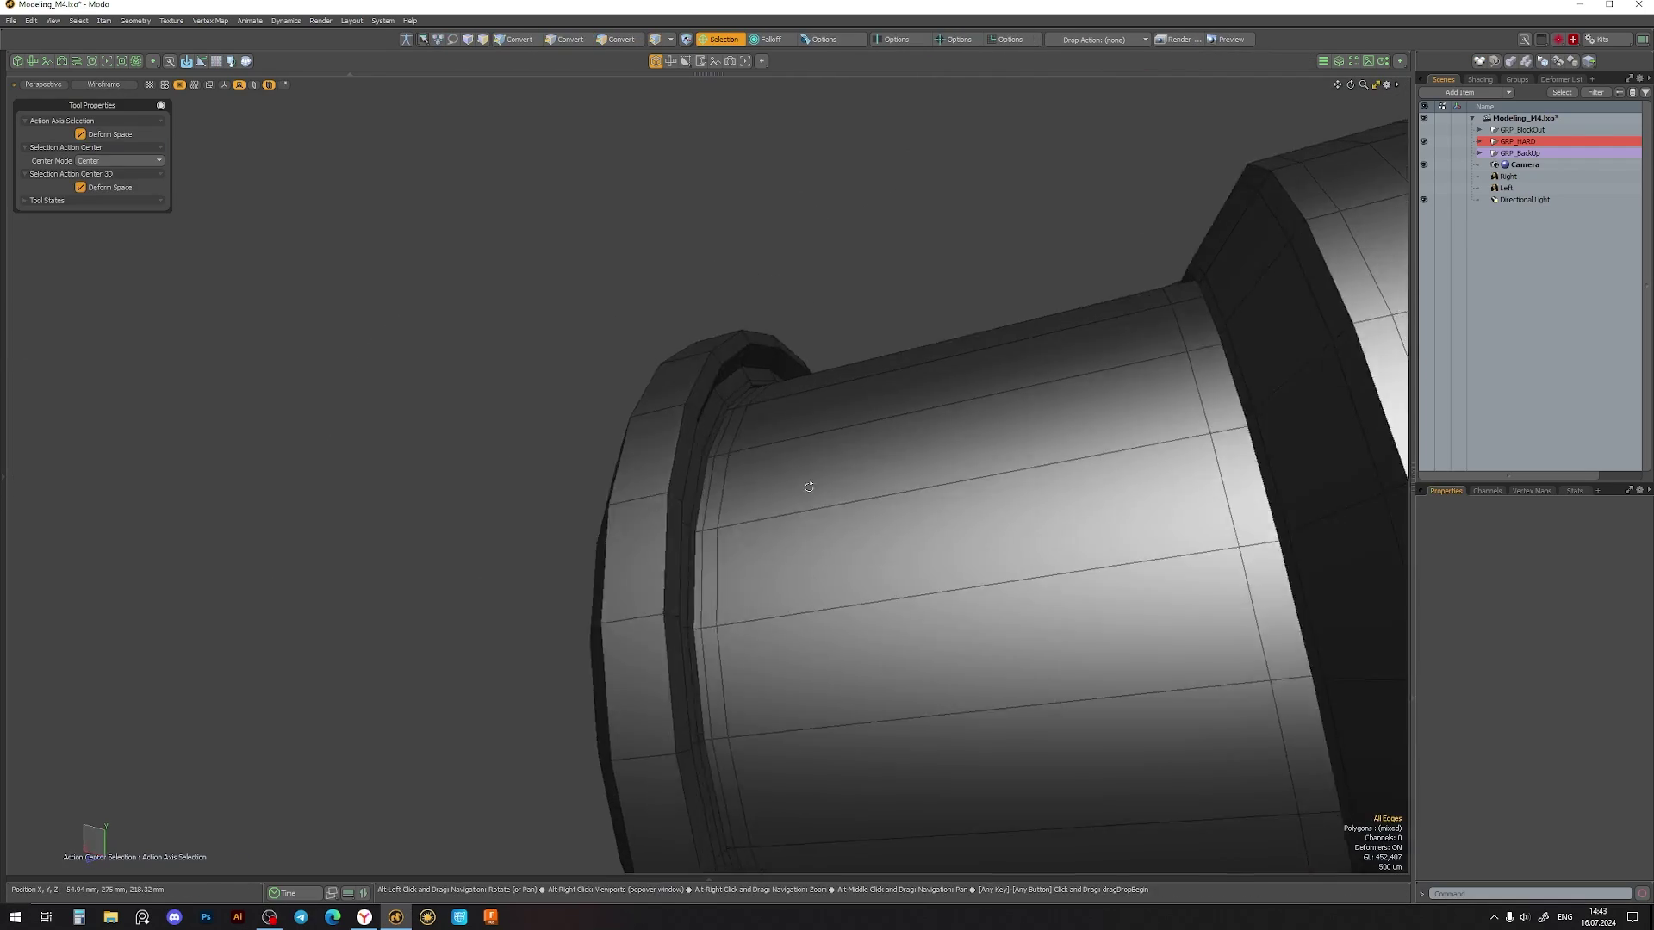
- Slice several loops through the band of polygons around the ring
key("3")
double_click(931, 569)
key("alt+c")
key("alt+l")
mouse_move(685, 577)
left_mouse_down("alt")
mouse_move(638, 430)
mouse_move(659, 347)
mouse_move(757, 321)
mouse_move(678, 355)
left_mouse_up("alt")
scroll(678, 356, "up", 3)
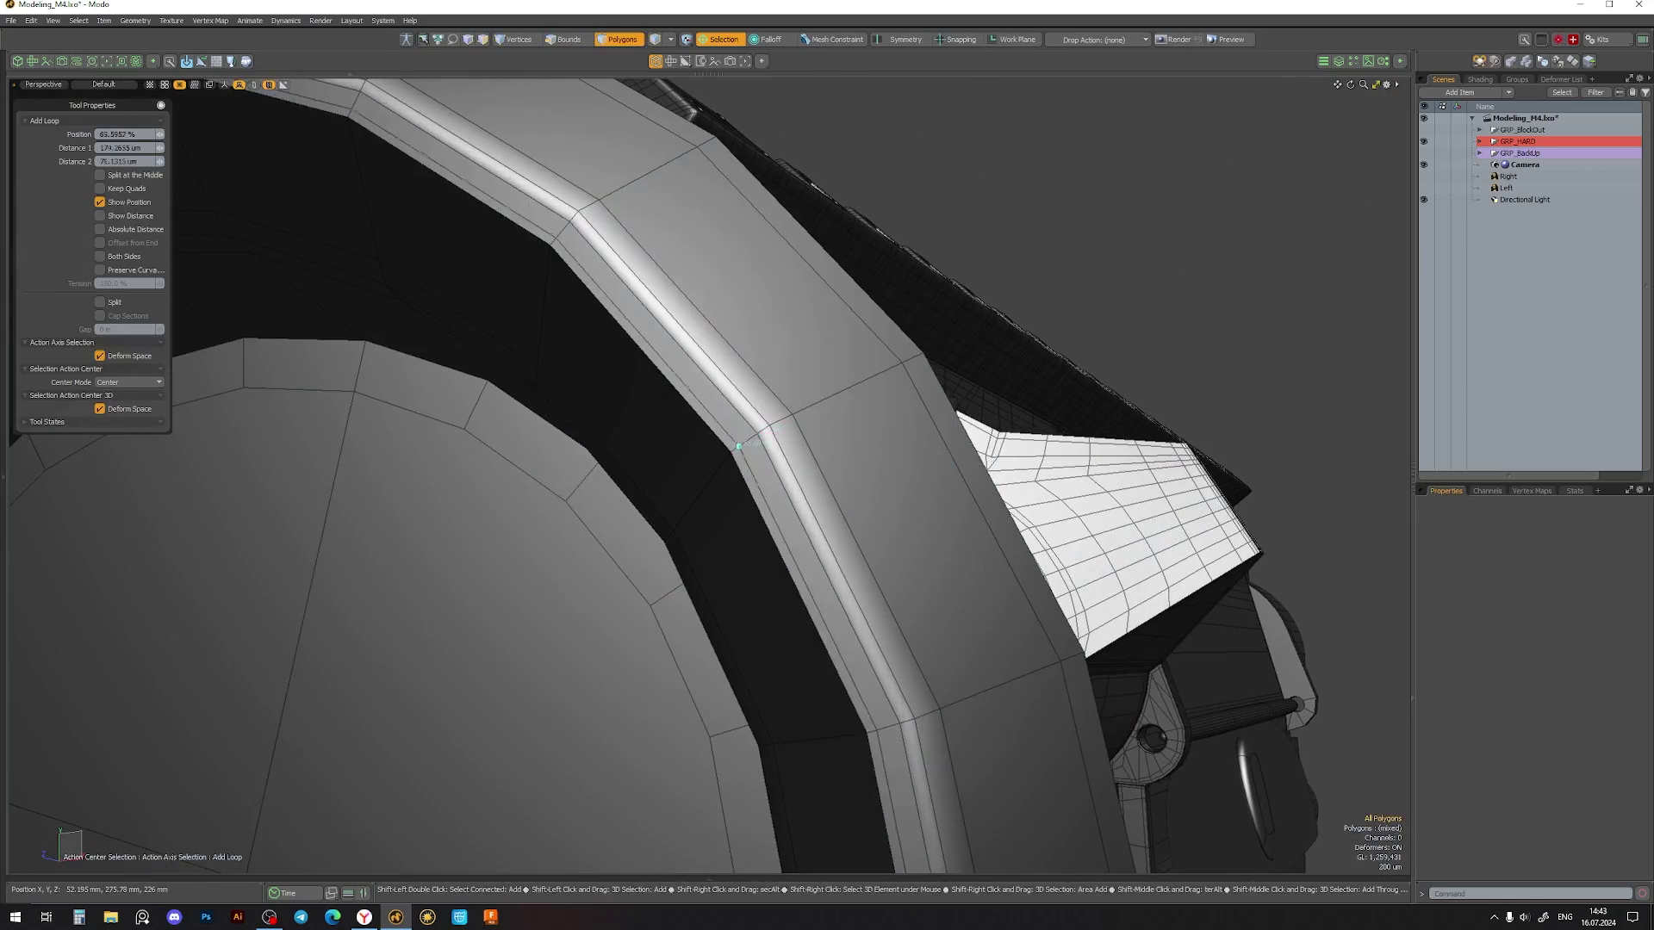
scroll(739, 445, "down", 5)
scroll(691, 462, "up", 4)
key("space")
scroll(694, 513, "down", 4)
- Select the inner floor disk and its rim loop to add a ring of faces
left_click(583, 534)
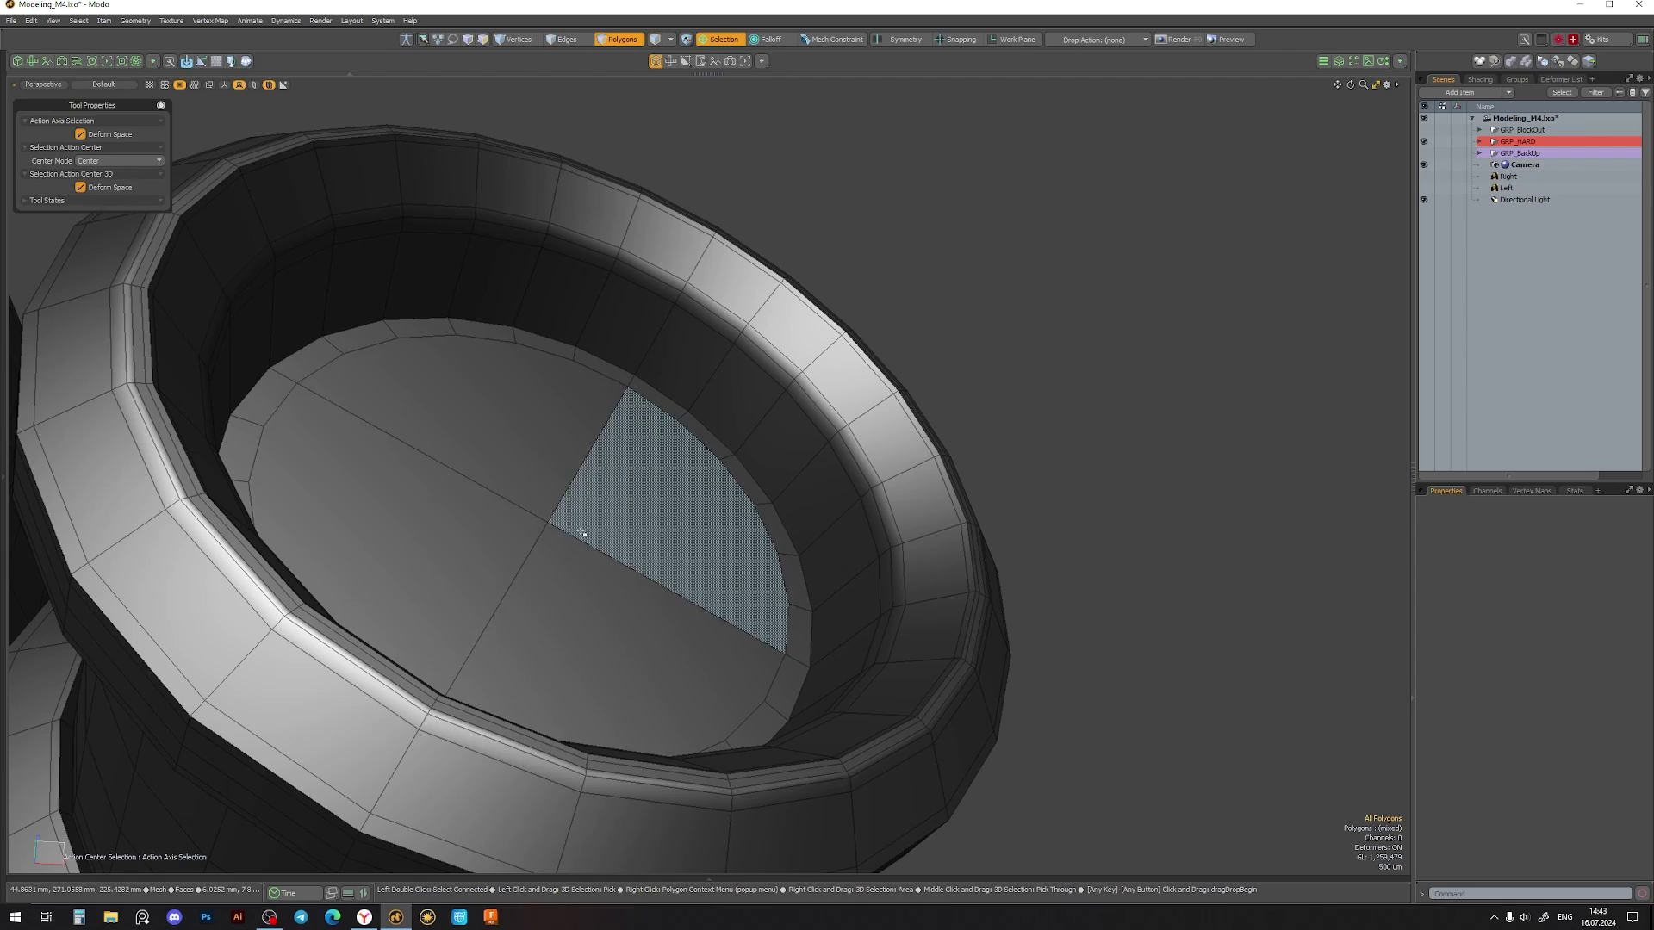
double_click(583, 535)
key("2")
mouse_move(584, 535)
left_mouse_down("alt")
mouse_move(758, 443)
mouse_move(1089, 413)
left_mouse_up("alt")
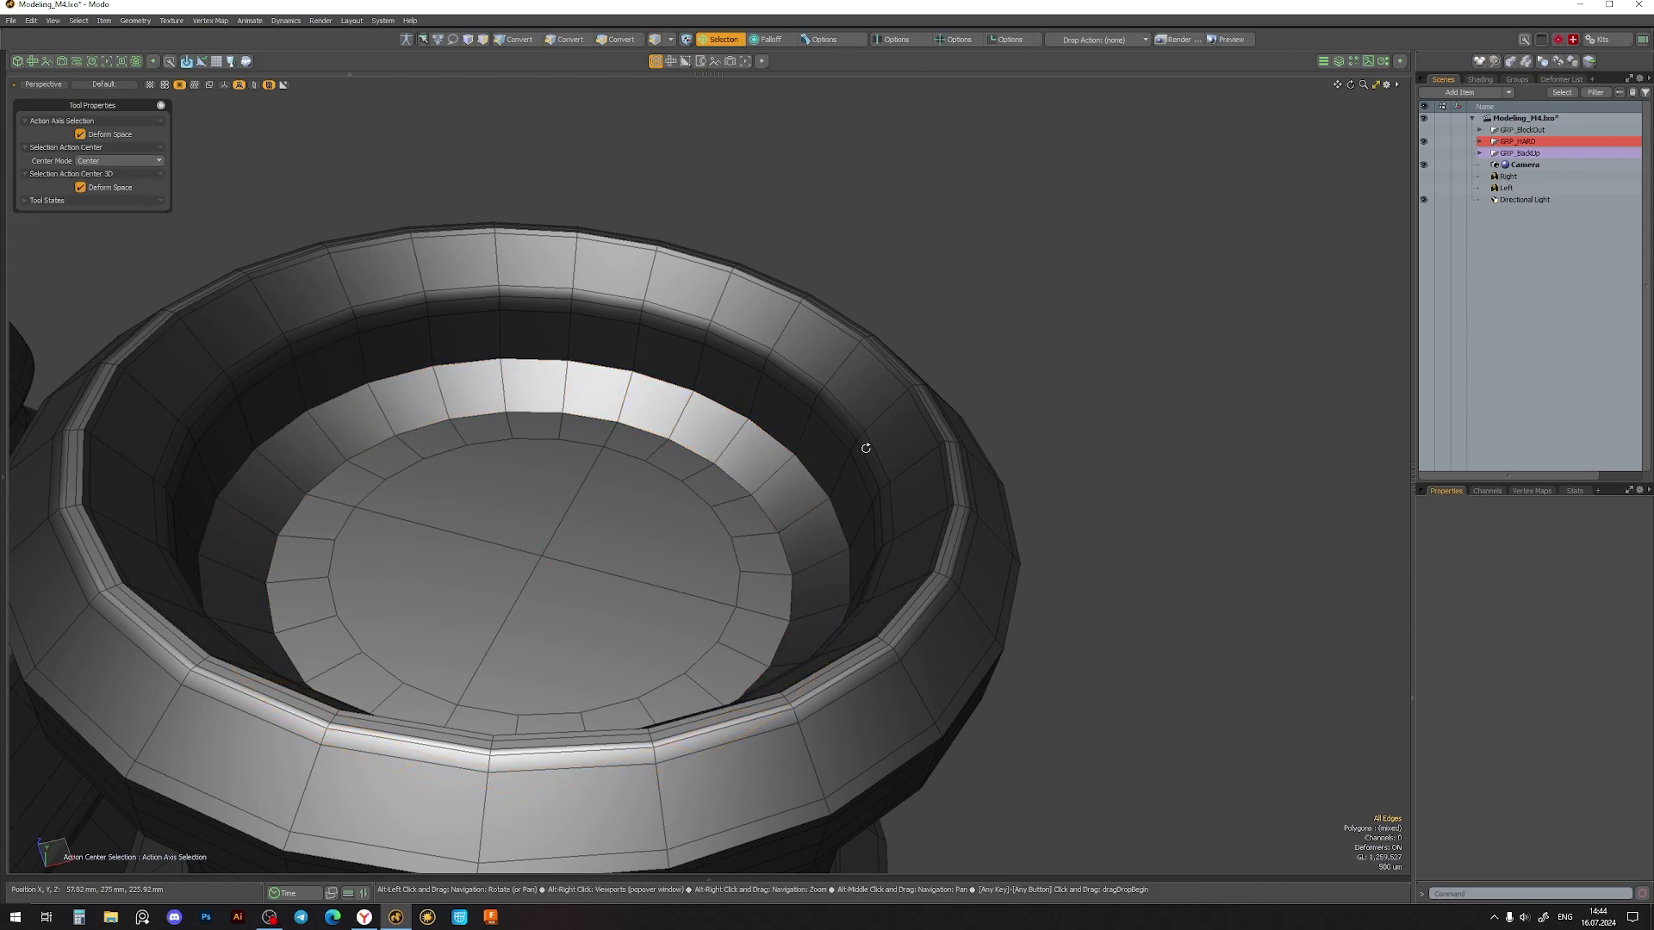
- Add a support loop near the cup's inner rim and adjust it
key("alt+l")
scroll(866, 448, "up", 3)
scroll(849, 388, "up", 2)
scroll(815, 453, "down", 3)
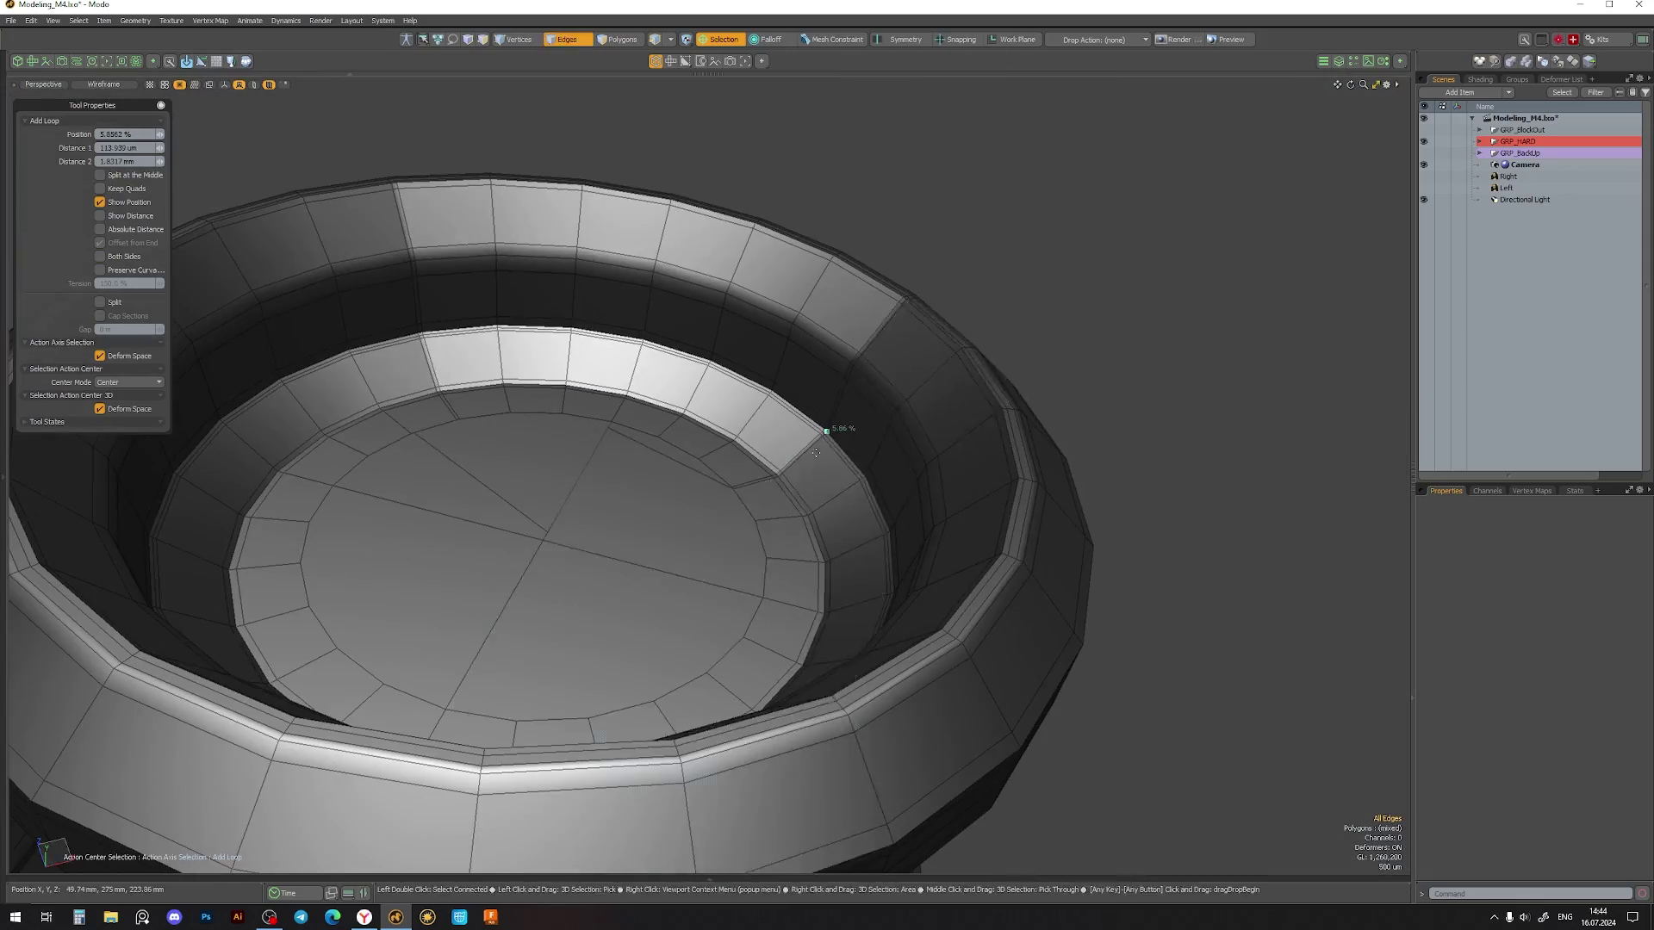
scroll(816, 452, "up", 5)
key("space")
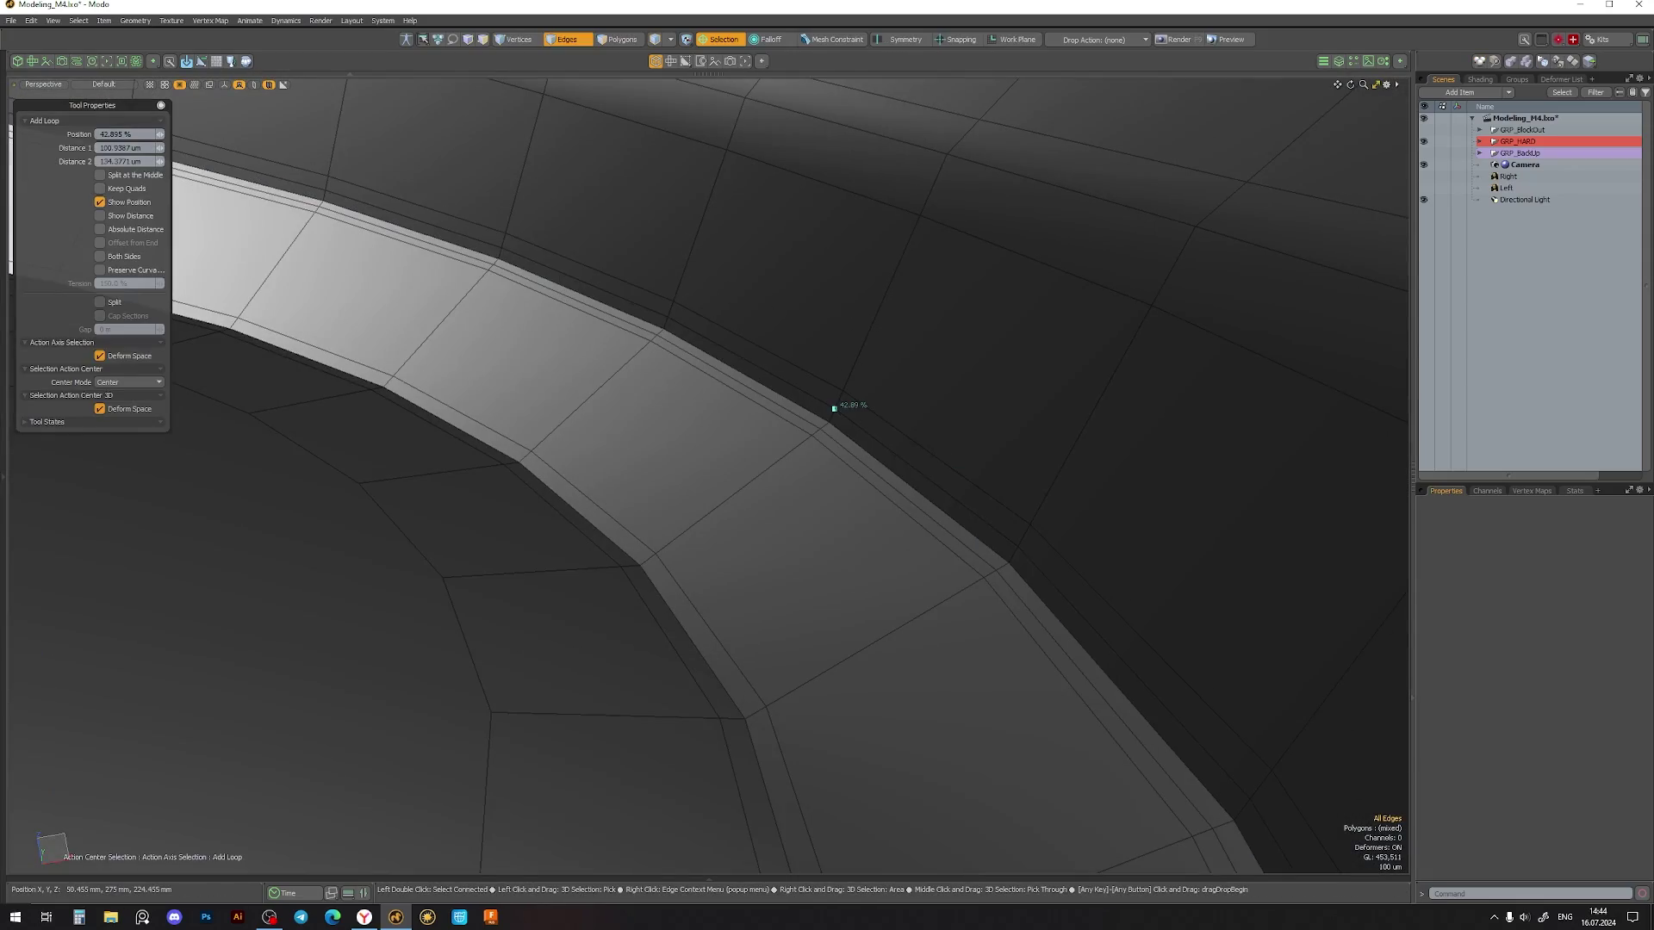
left_click(834, 409)
scroll(660, 473, "down", 5)
key("r")
key("space")
- Add a second support loop along the inner rim and move it
scroll(904, 552, "up", 5)
scroll(903, 552, "up", 3)
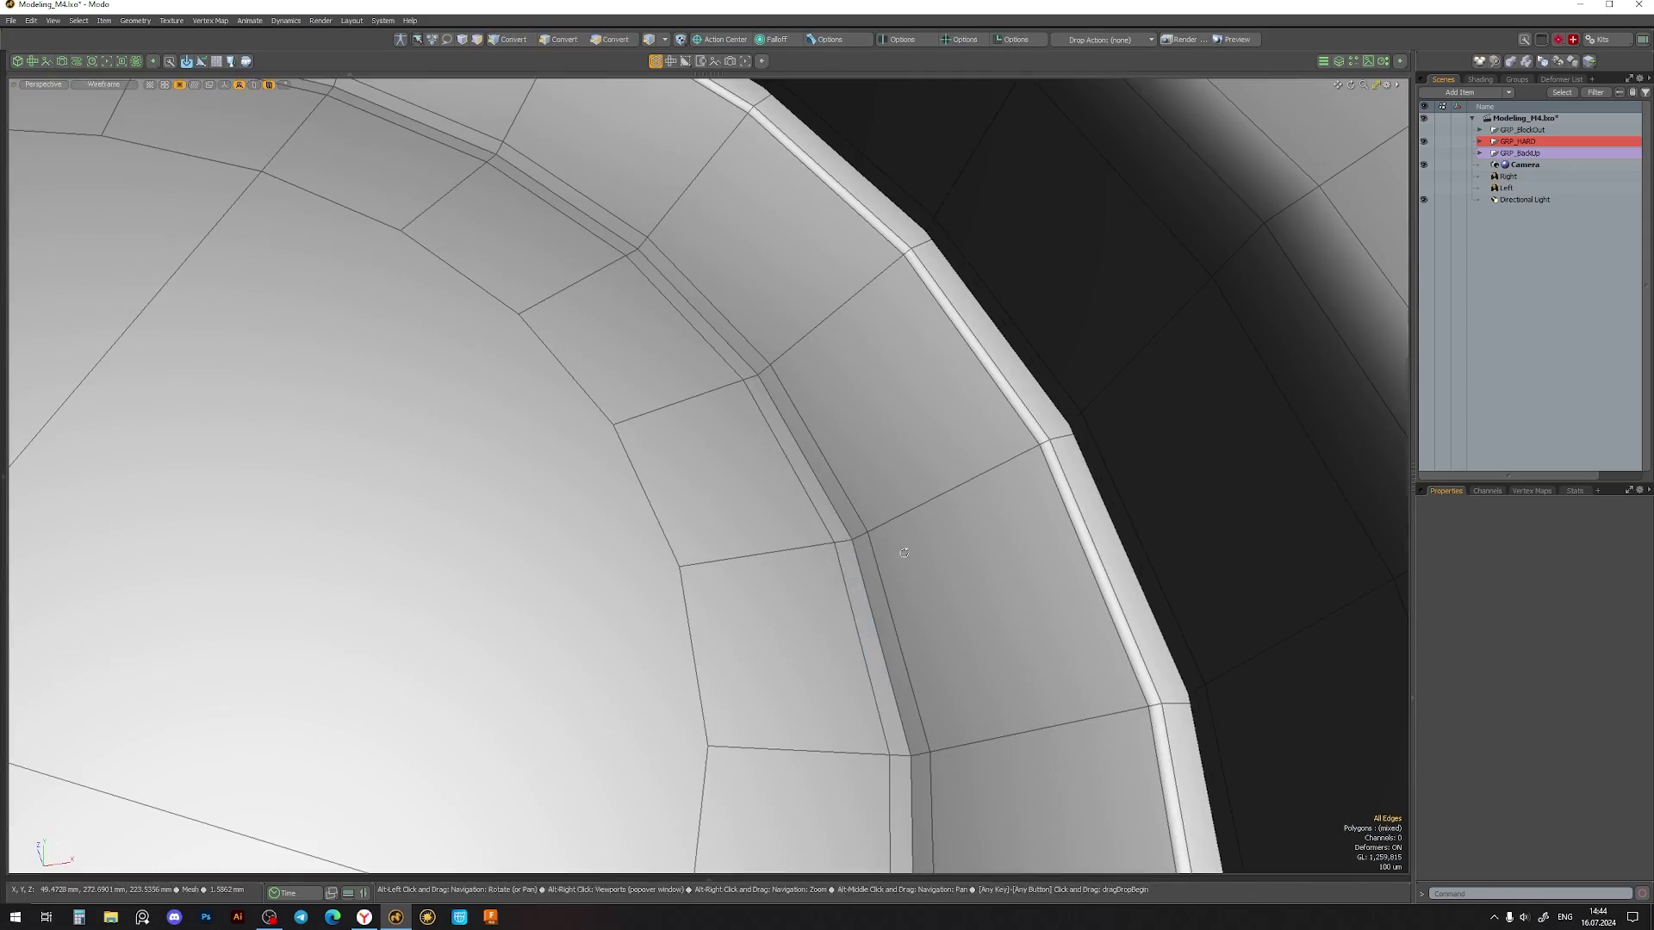
left_click(957, 486)
scroll(661, 504, "down", 8)
key("w")
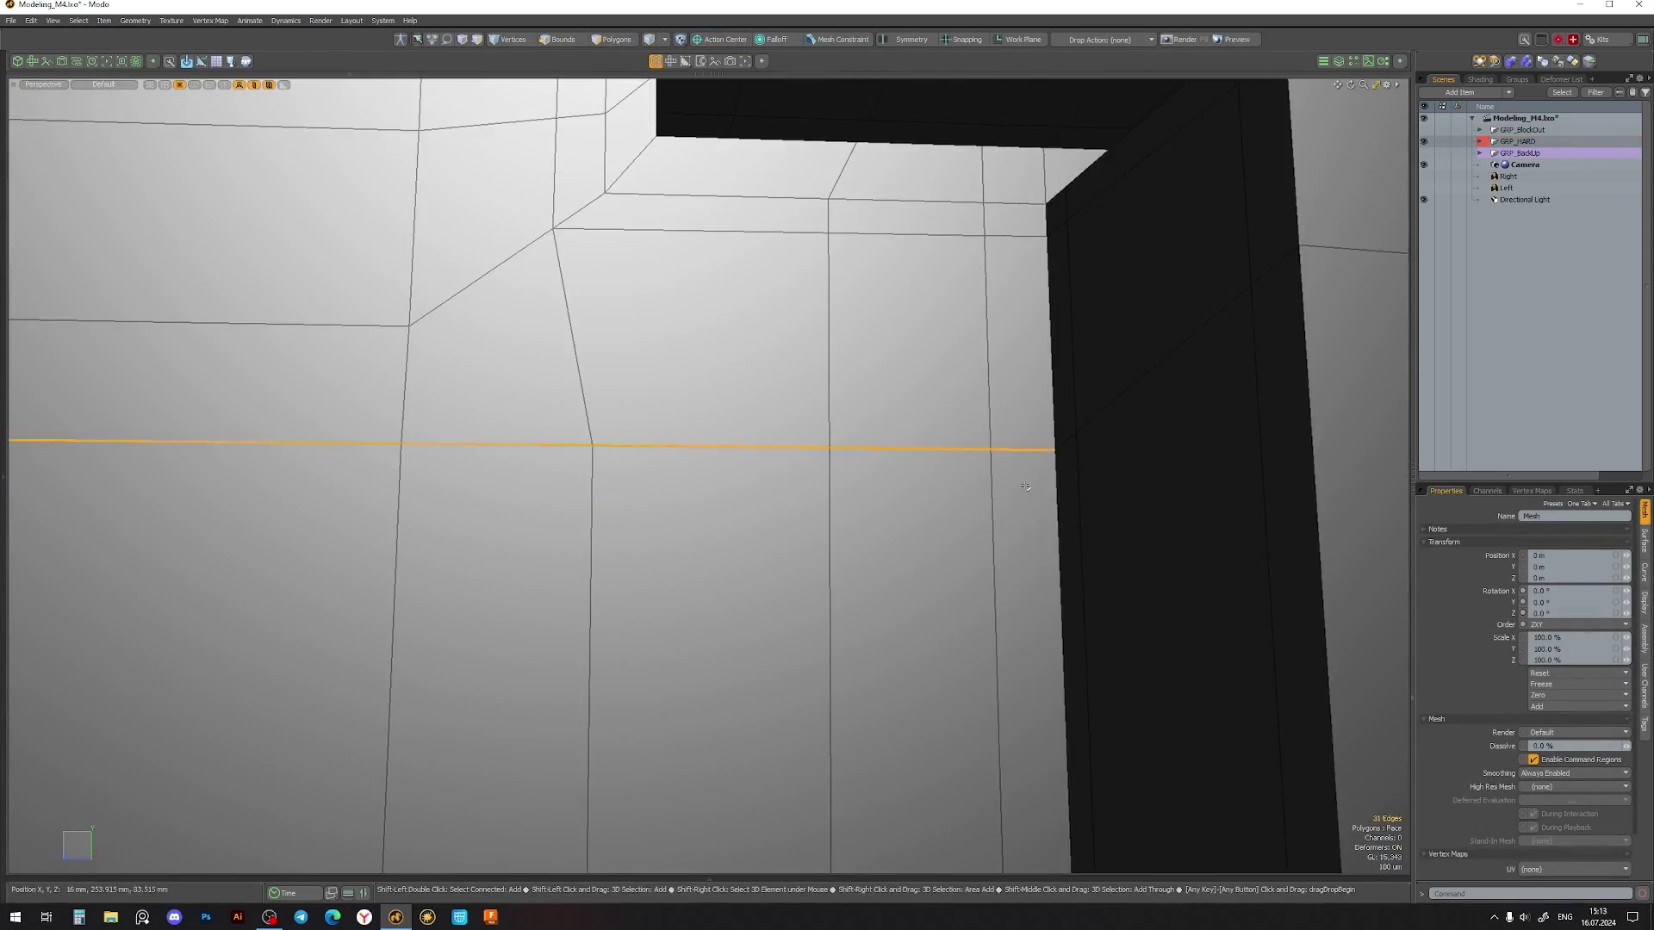
- Extend the seam edge selection, bevel it, then clear the selection
left_click_drag(929, 519, 482, 510, "alt")
key("b")
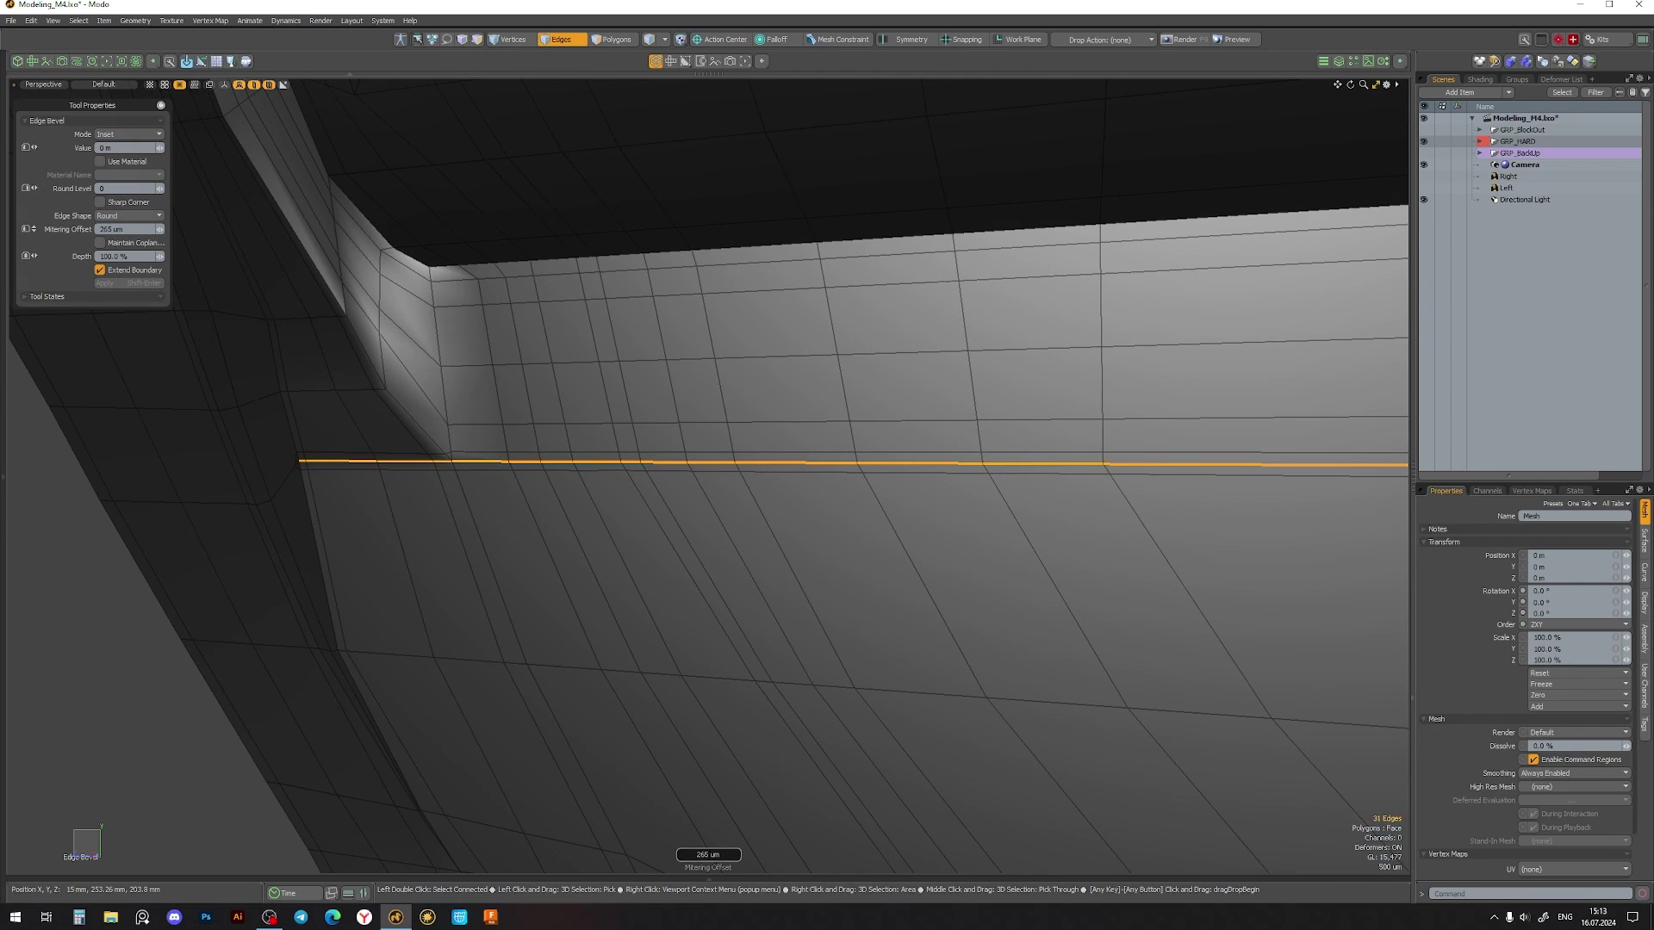
key("space")
scroll(548, 435, "up", 3)
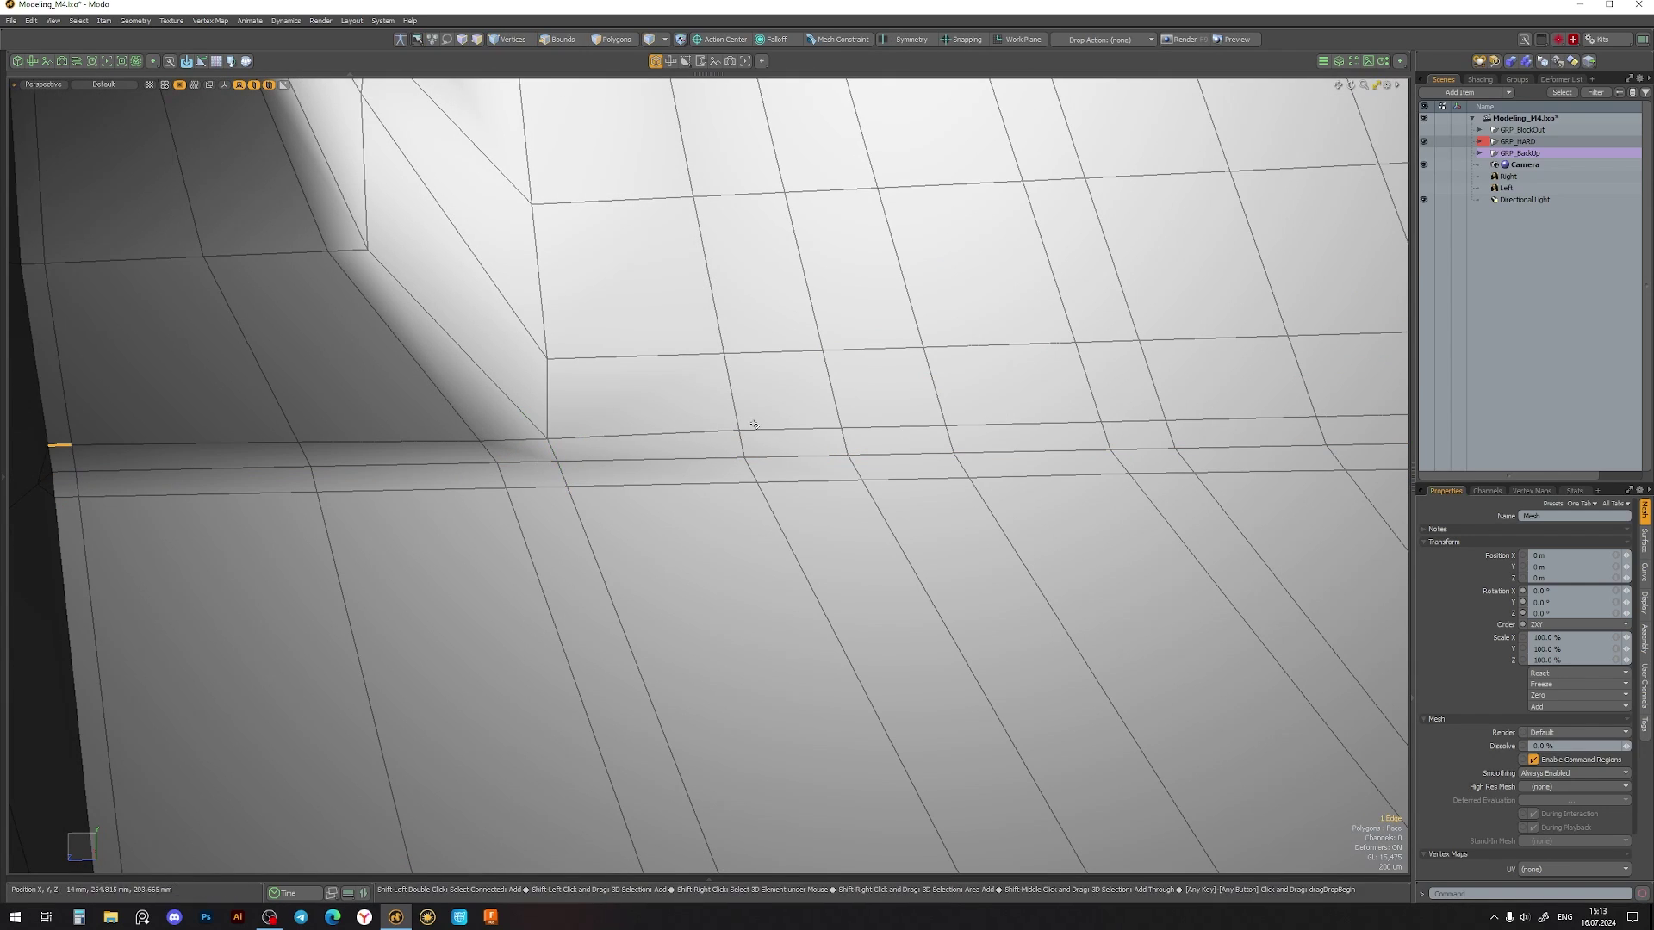
key("space")
left_click(65, 471)
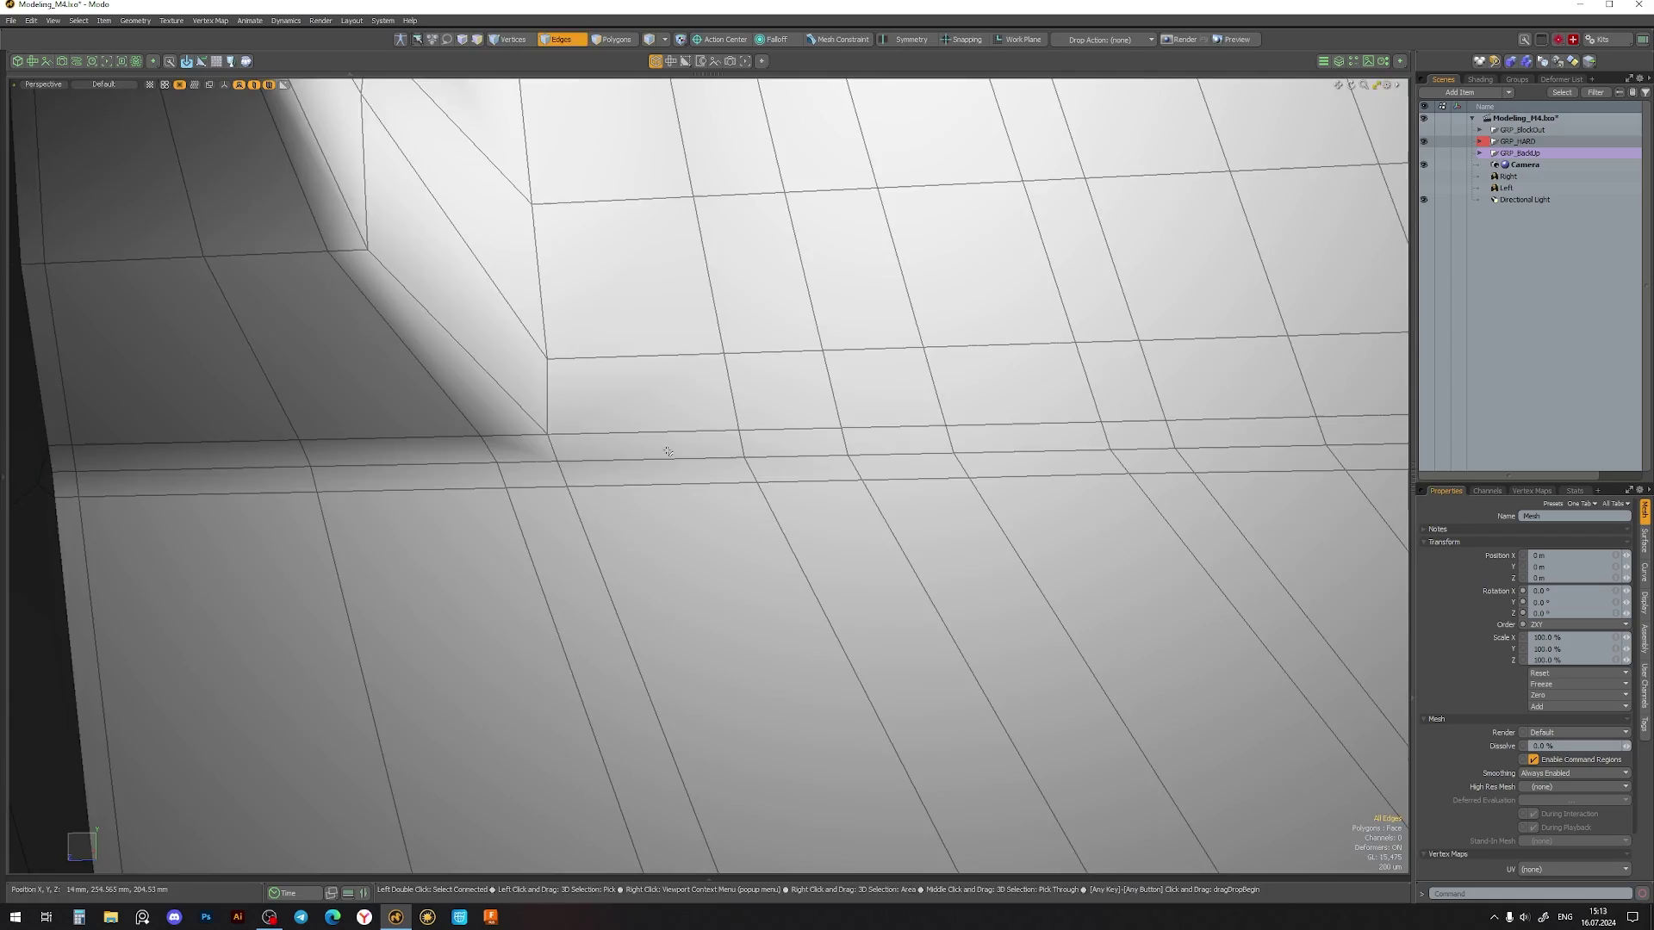
- Shift the panel seam edge loop slightly along X
left_click_drag(668, 451, 625, 465, "alt")
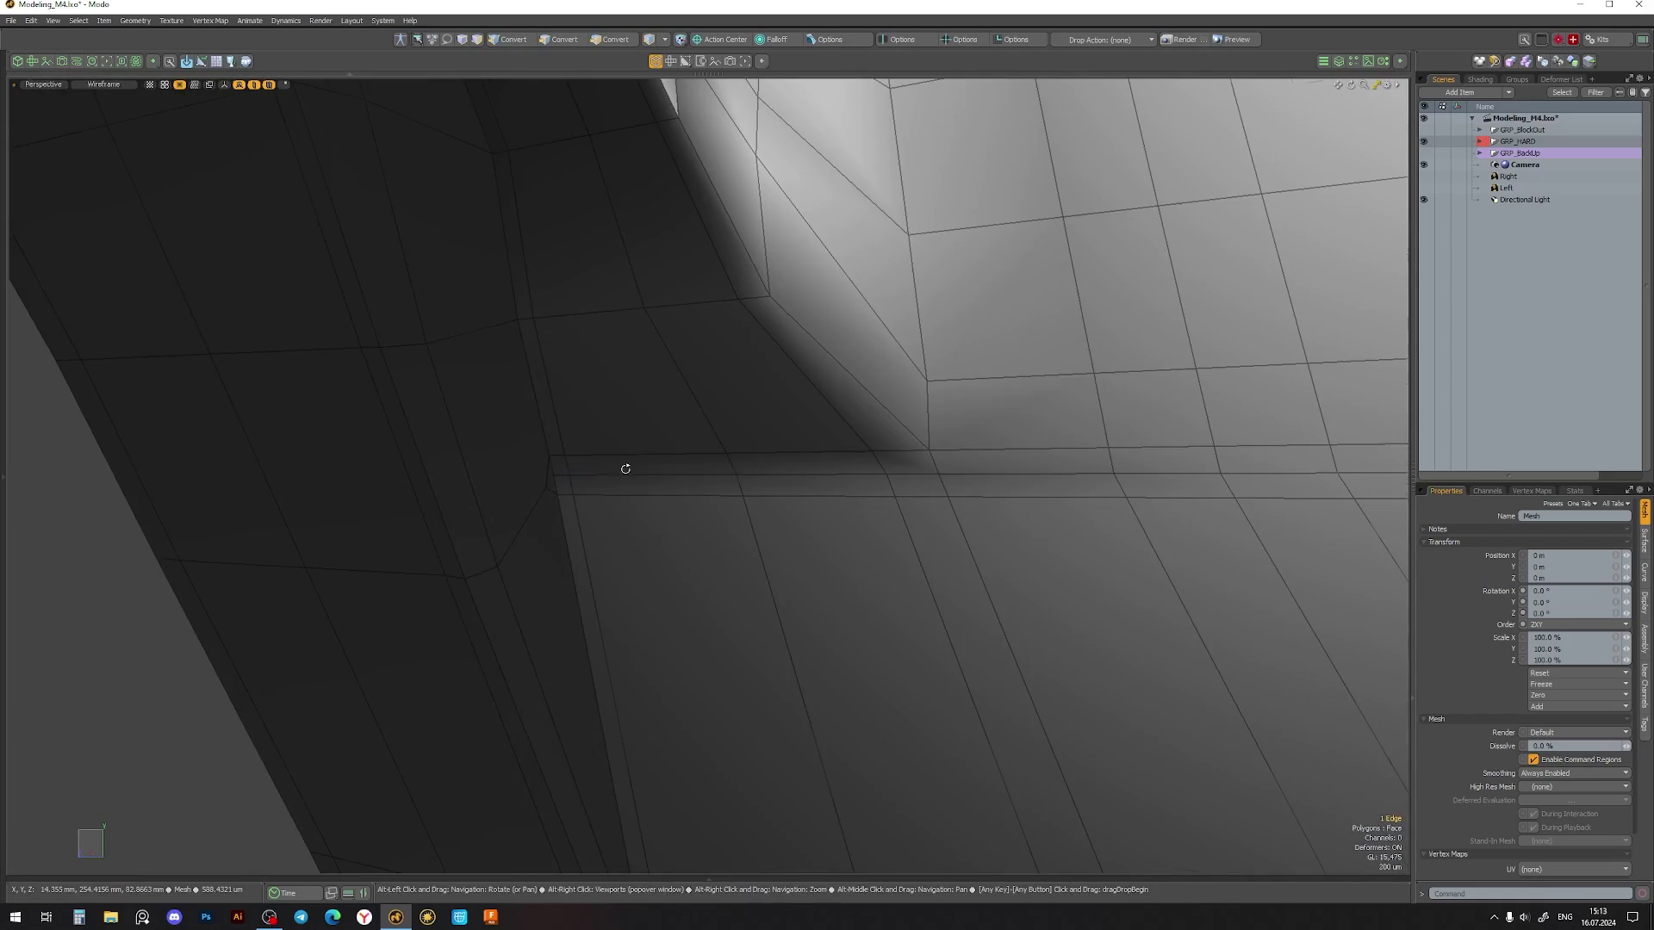
double_click(525, 452)
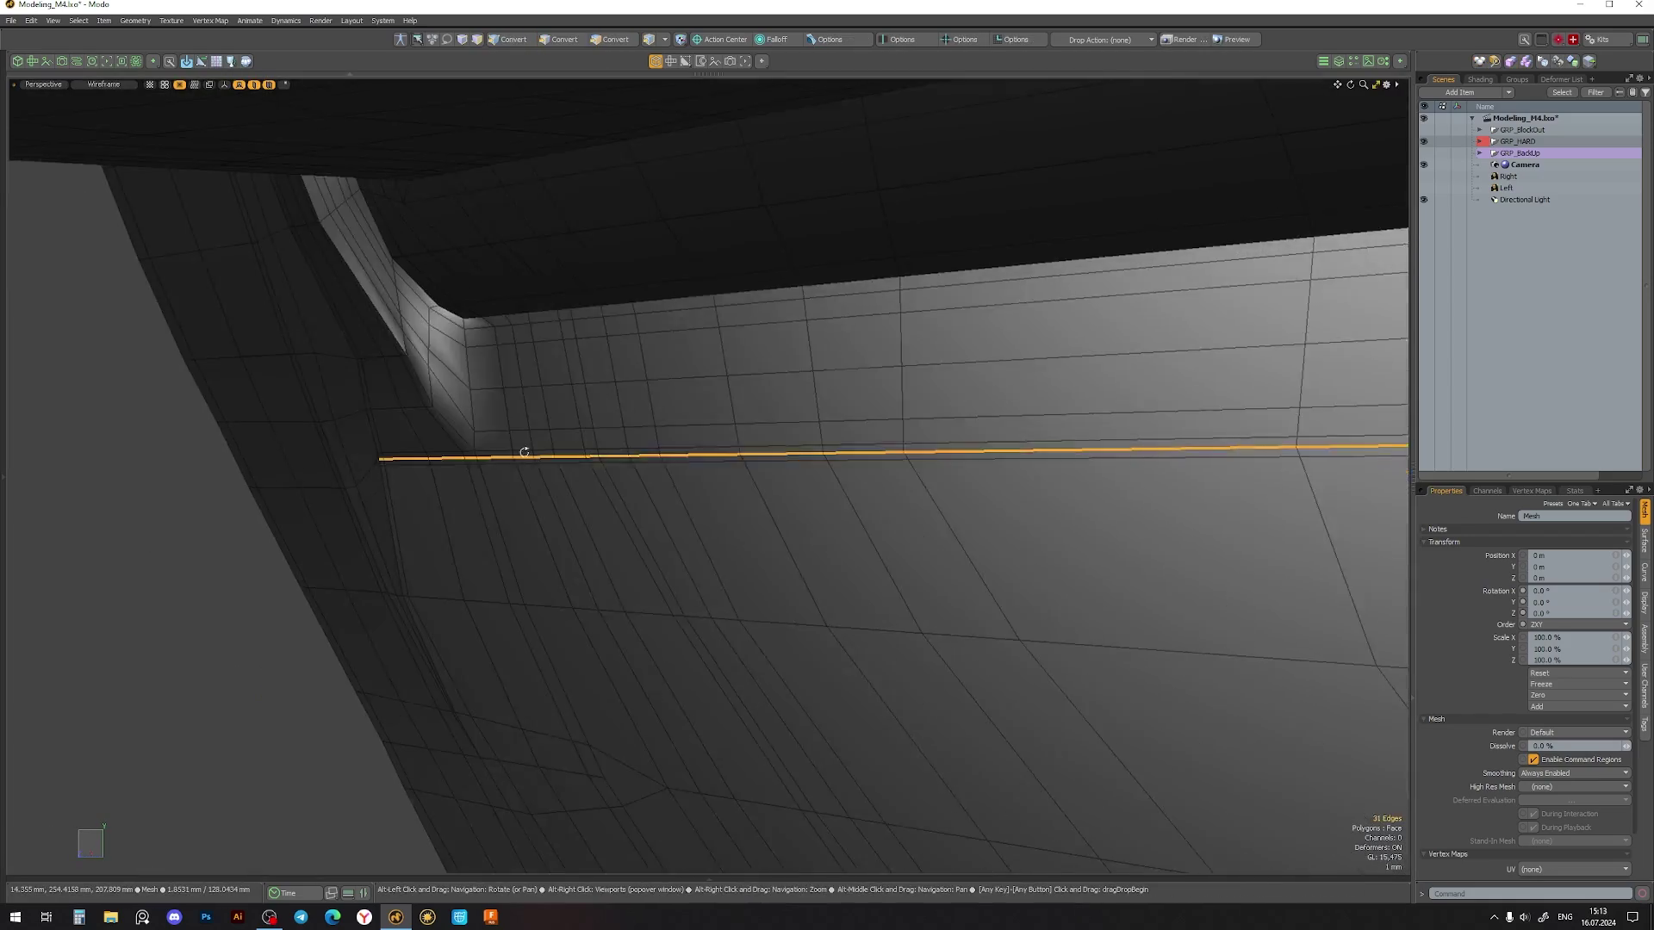
key("y")
left_click_drag(525, 453, 462, 412, "alt")
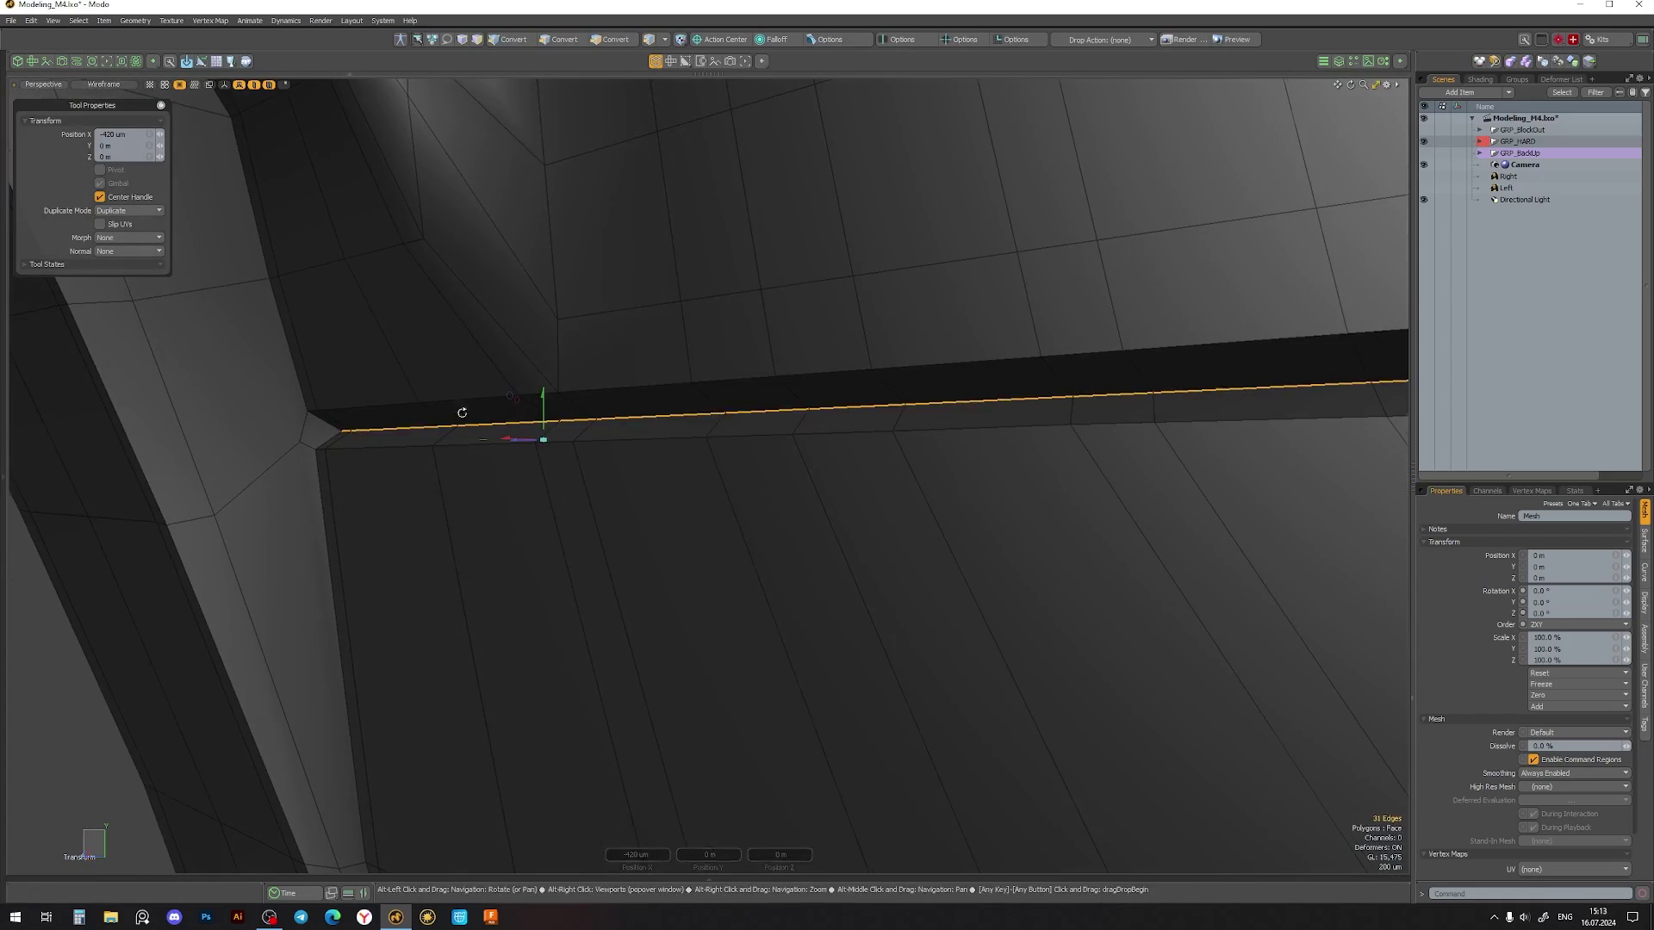
- Slice a support cut across the seam corner face
key("1")
mouse_move(330, 447)
left_mouse_down("alt")
mouse_move(384, 480)
mouse_move(355, 482)
left_mouse_up("alt")
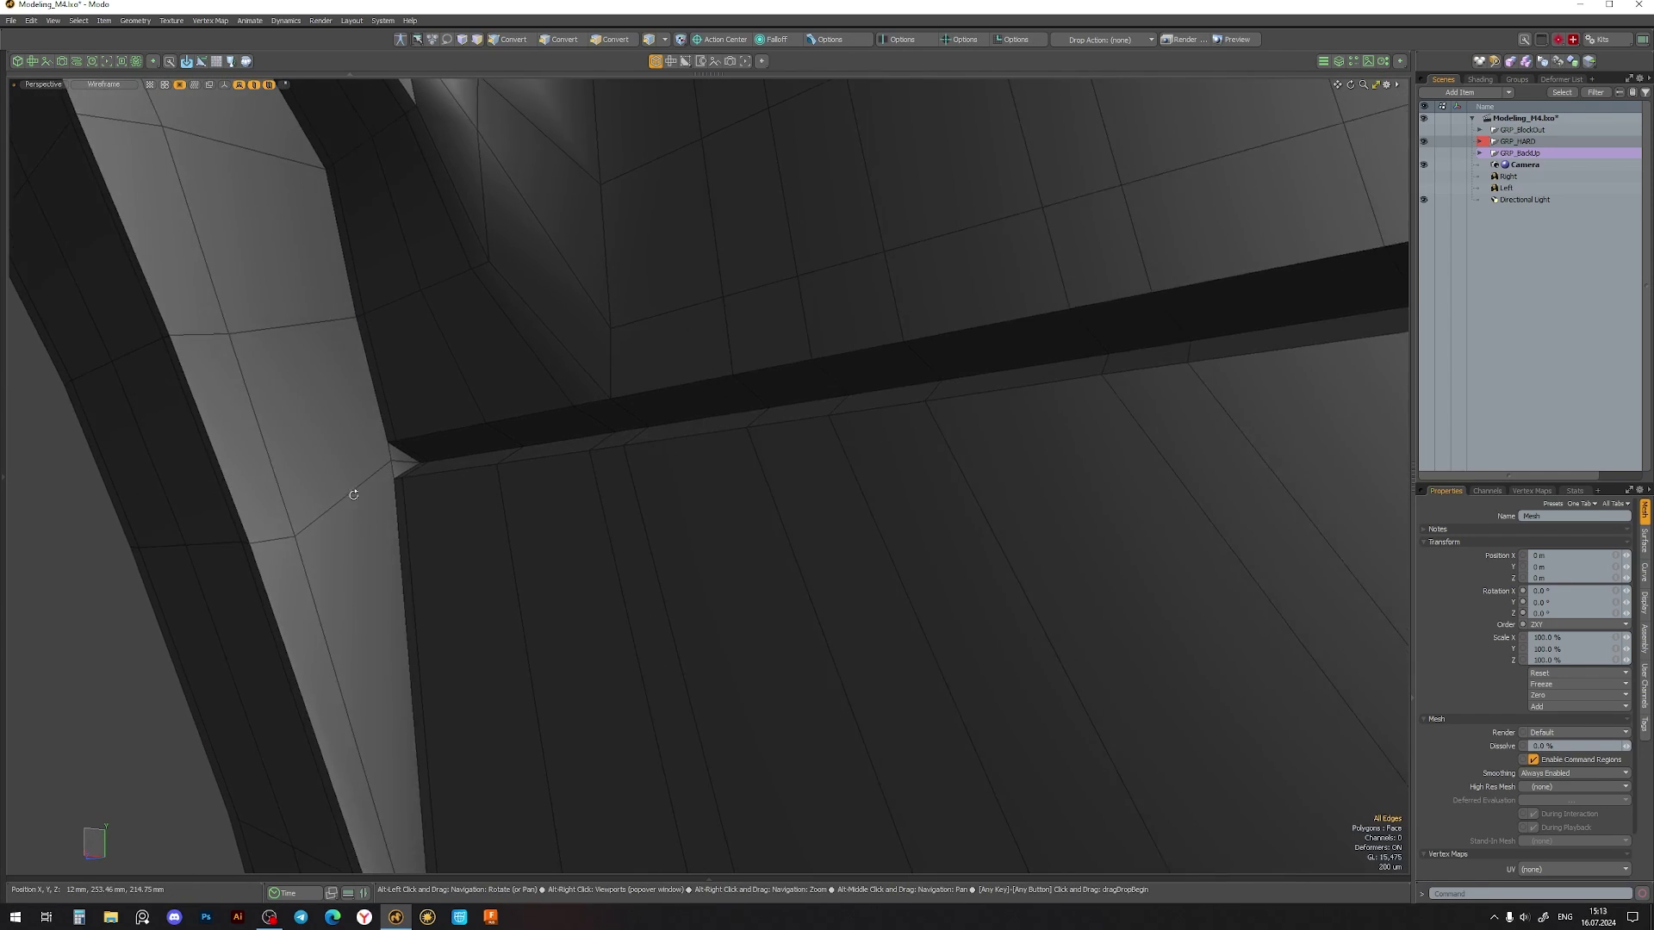
left_click(347, 497)
scroll(498, 484, "down", 3)
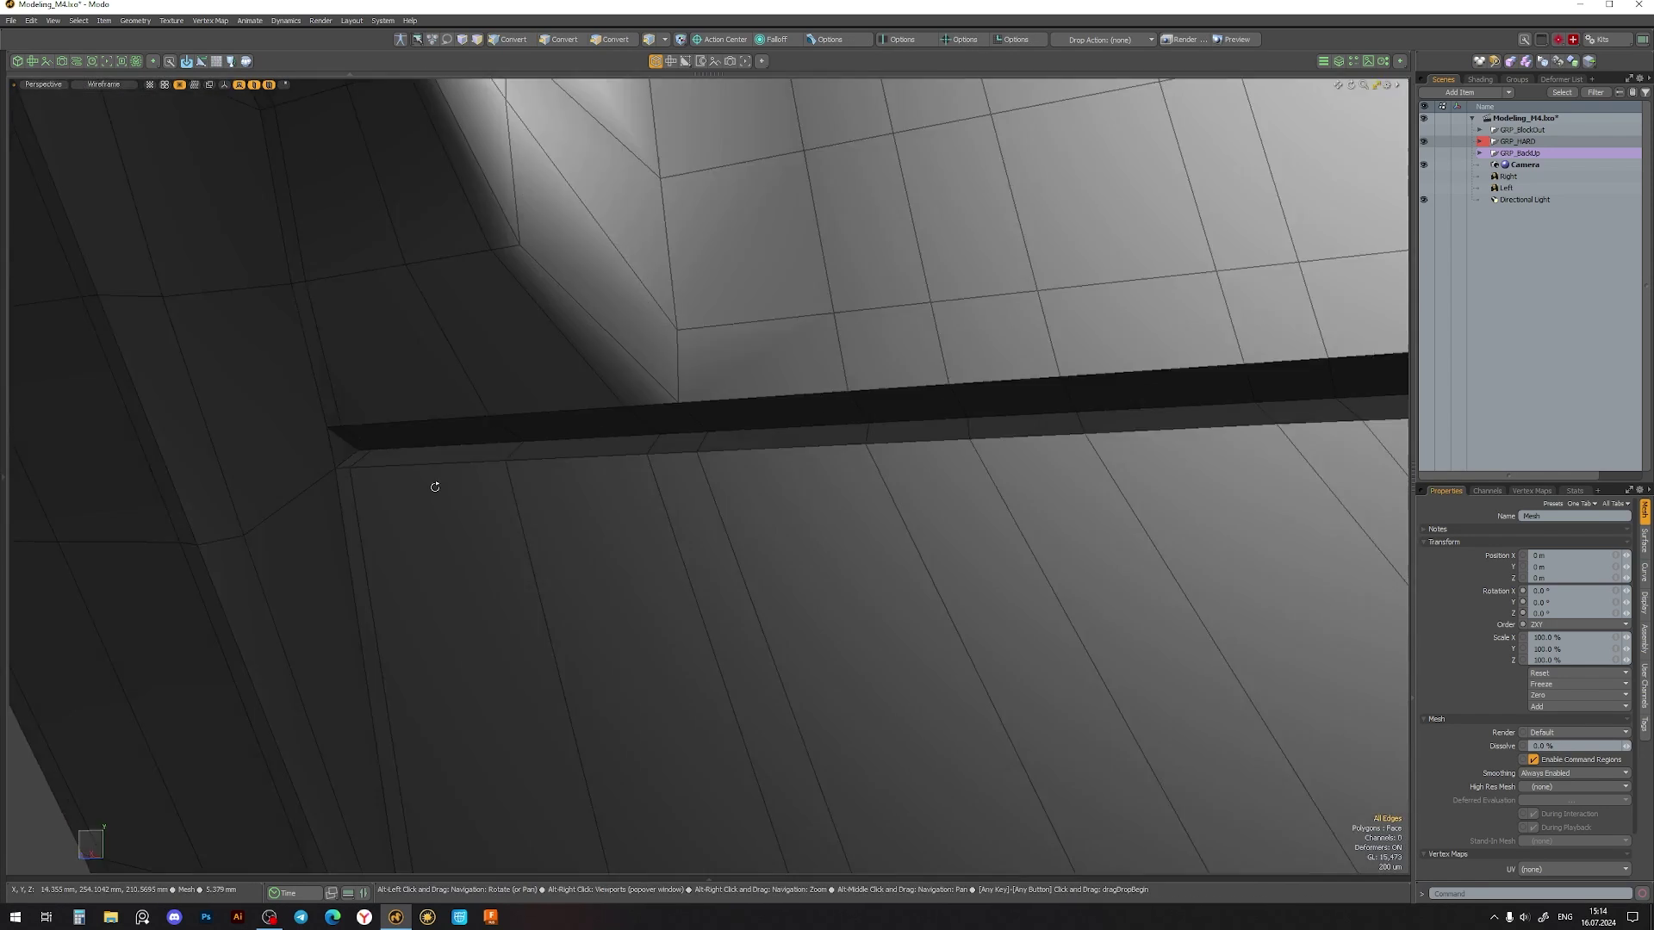
scroll(435, 480, "down", 3)
scroll(436, 479, "down", 3)
scroll(640, 476, "up", 8)
left_click_drag(640, 476, 473, 421, "alt")
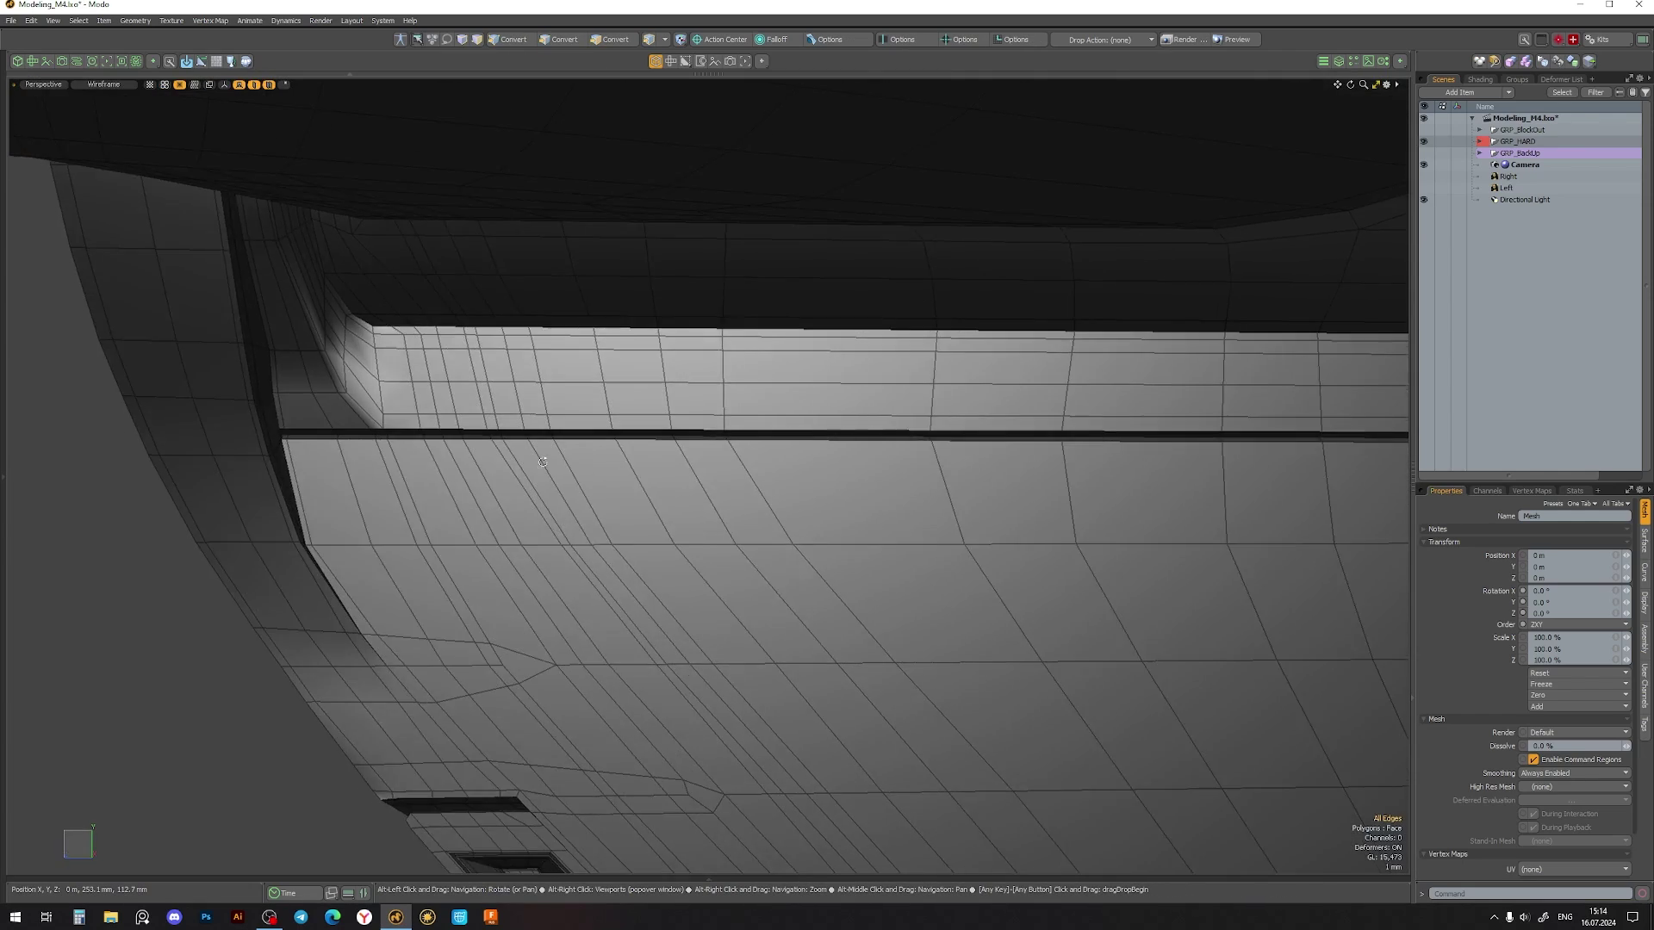
key("alt+c")
left_click(291, 499)
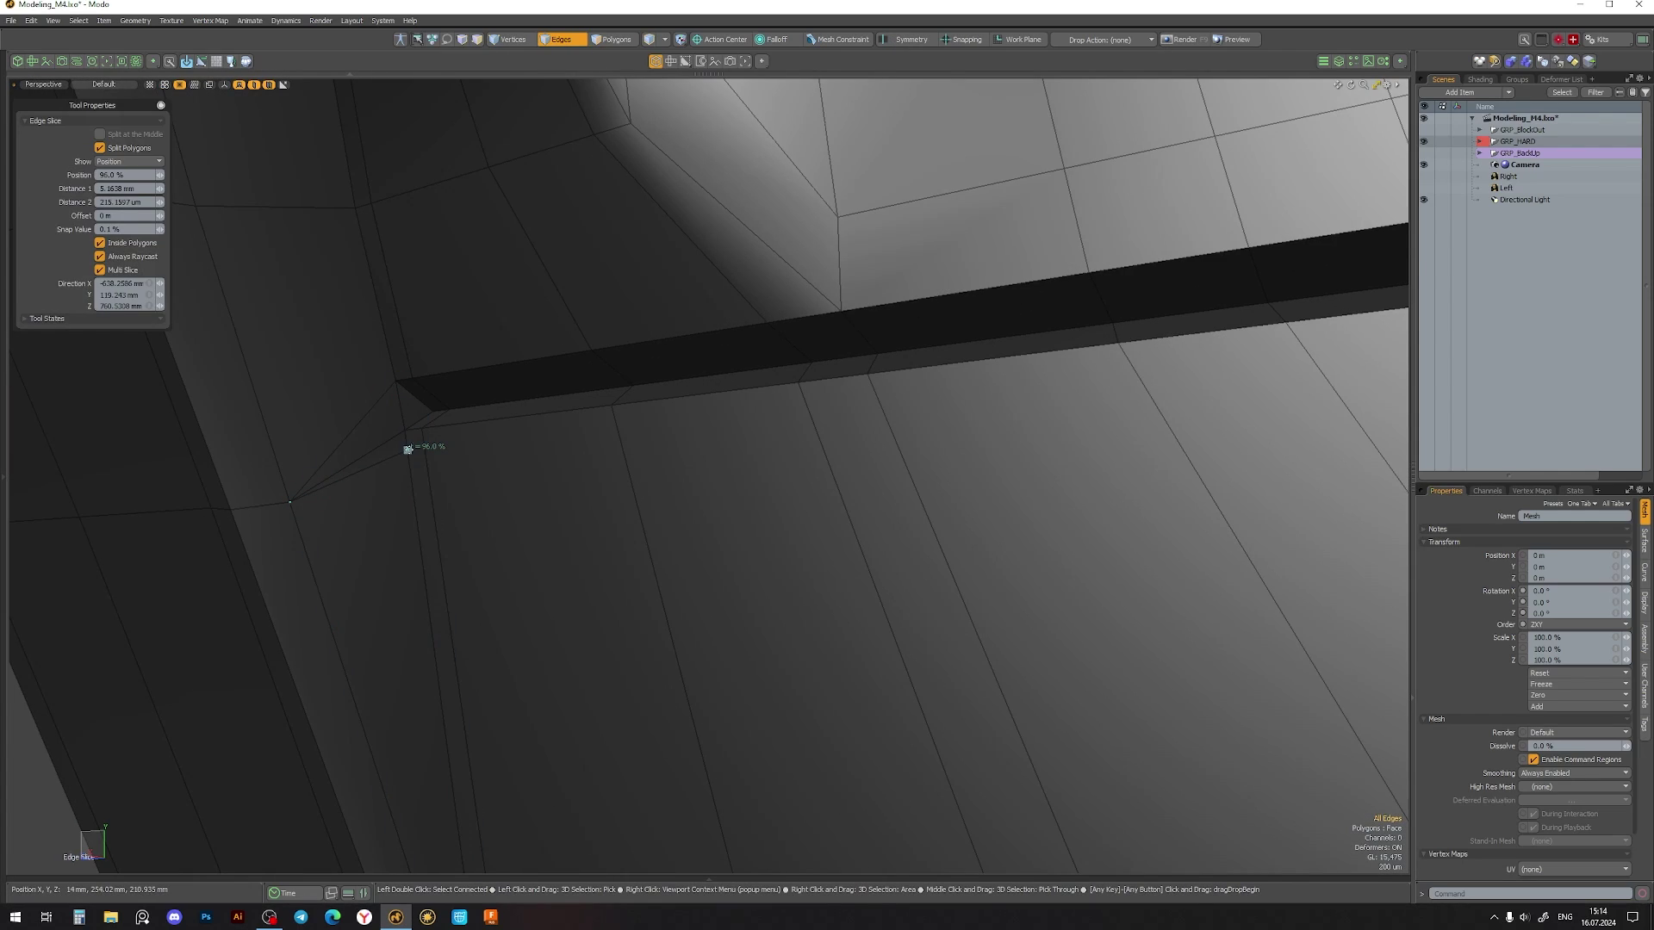
key("space")
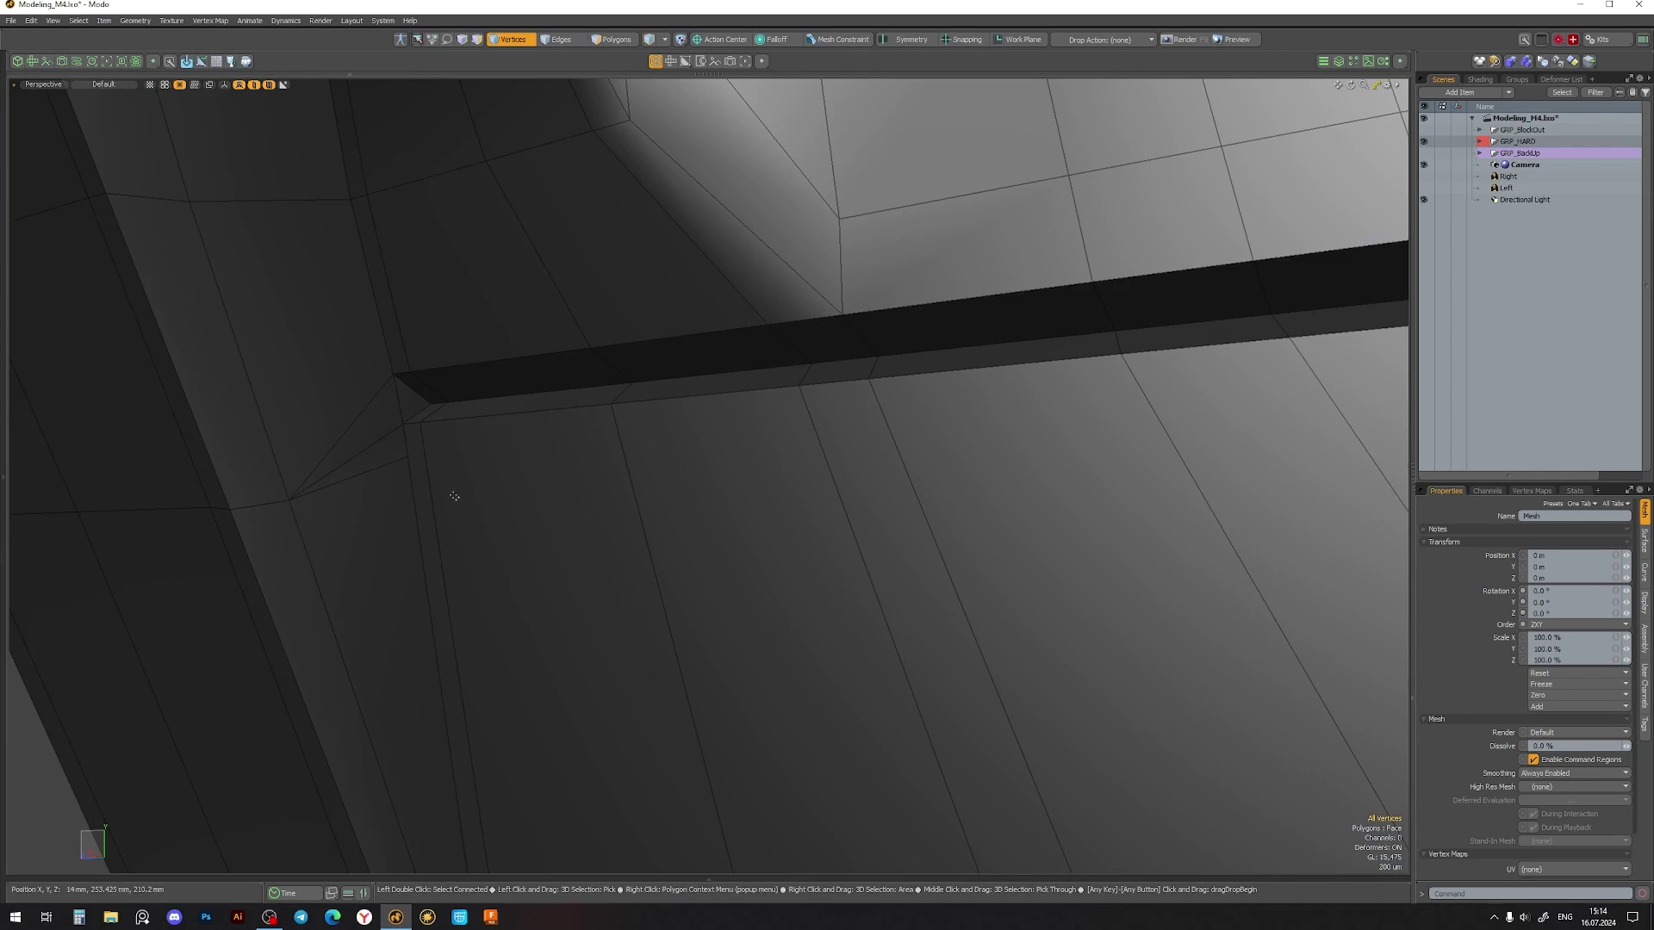
- Toggle the subdivision preview on and off to inspect the smoothed seam corner
key("space")
key("Tab")
key("Tab")
key("2")
key("Tab")
key("Tab")
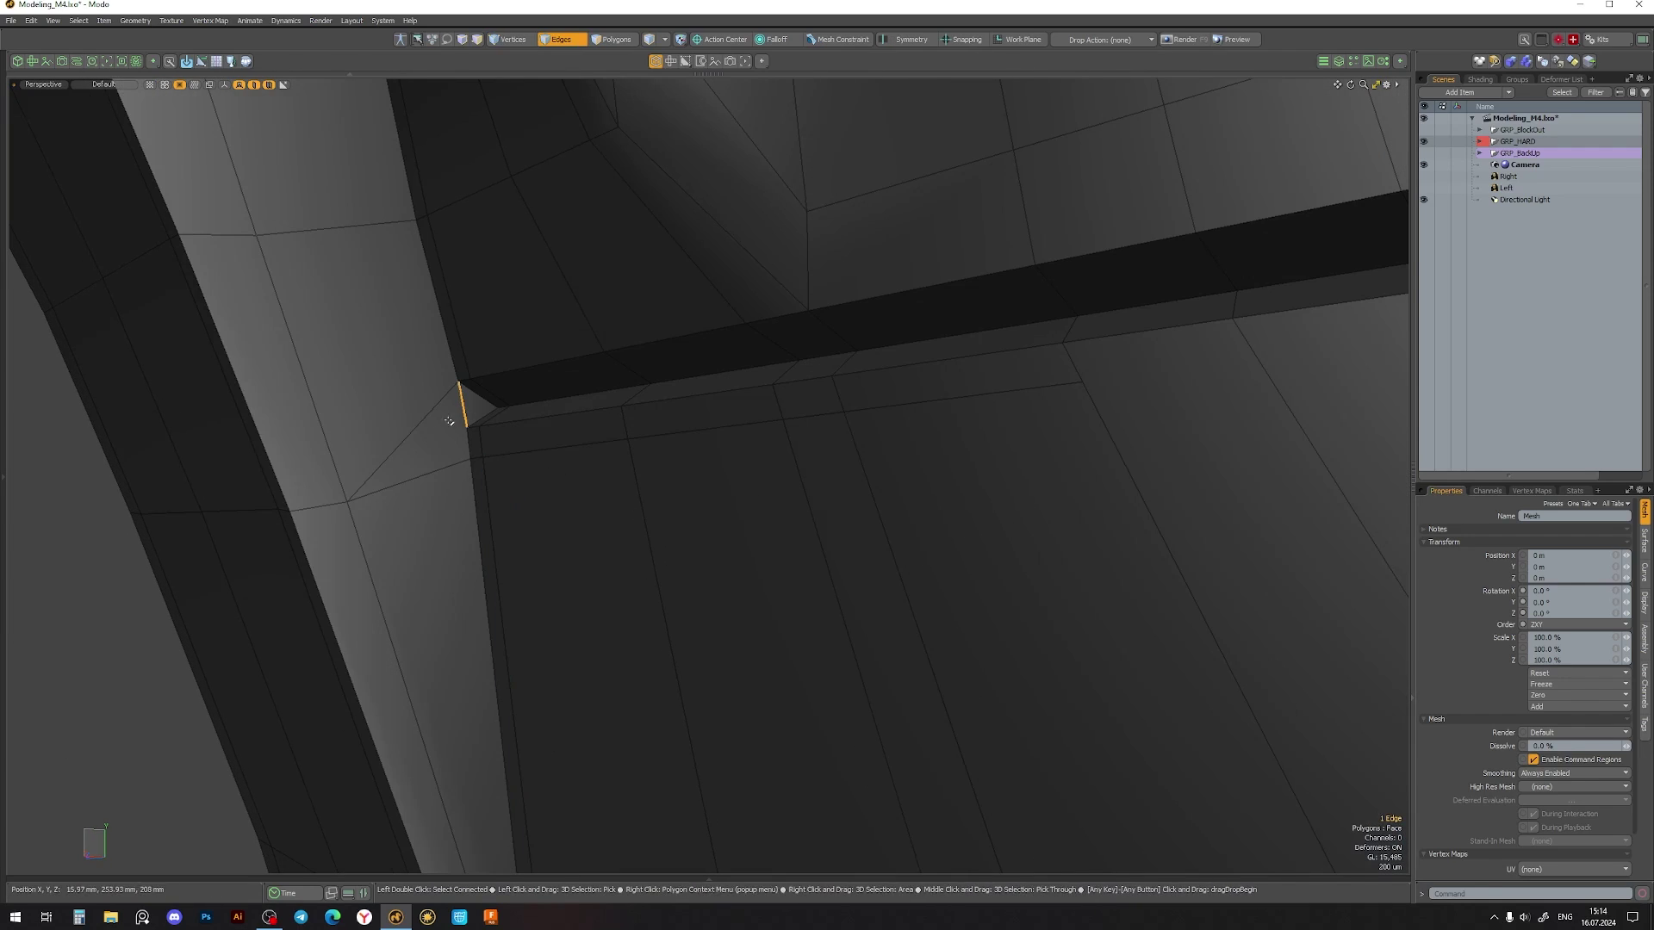
key("Tab")
key("Tab")
key("alt+c")
mouse_move(408, 425)
left_mouse_down("alt")
mouse_move(454, 379)
mouse_move(622, 412)
left_mouse_up("alt")
key("space")
key("Tab")
scroll(634, 448, "down", 2)
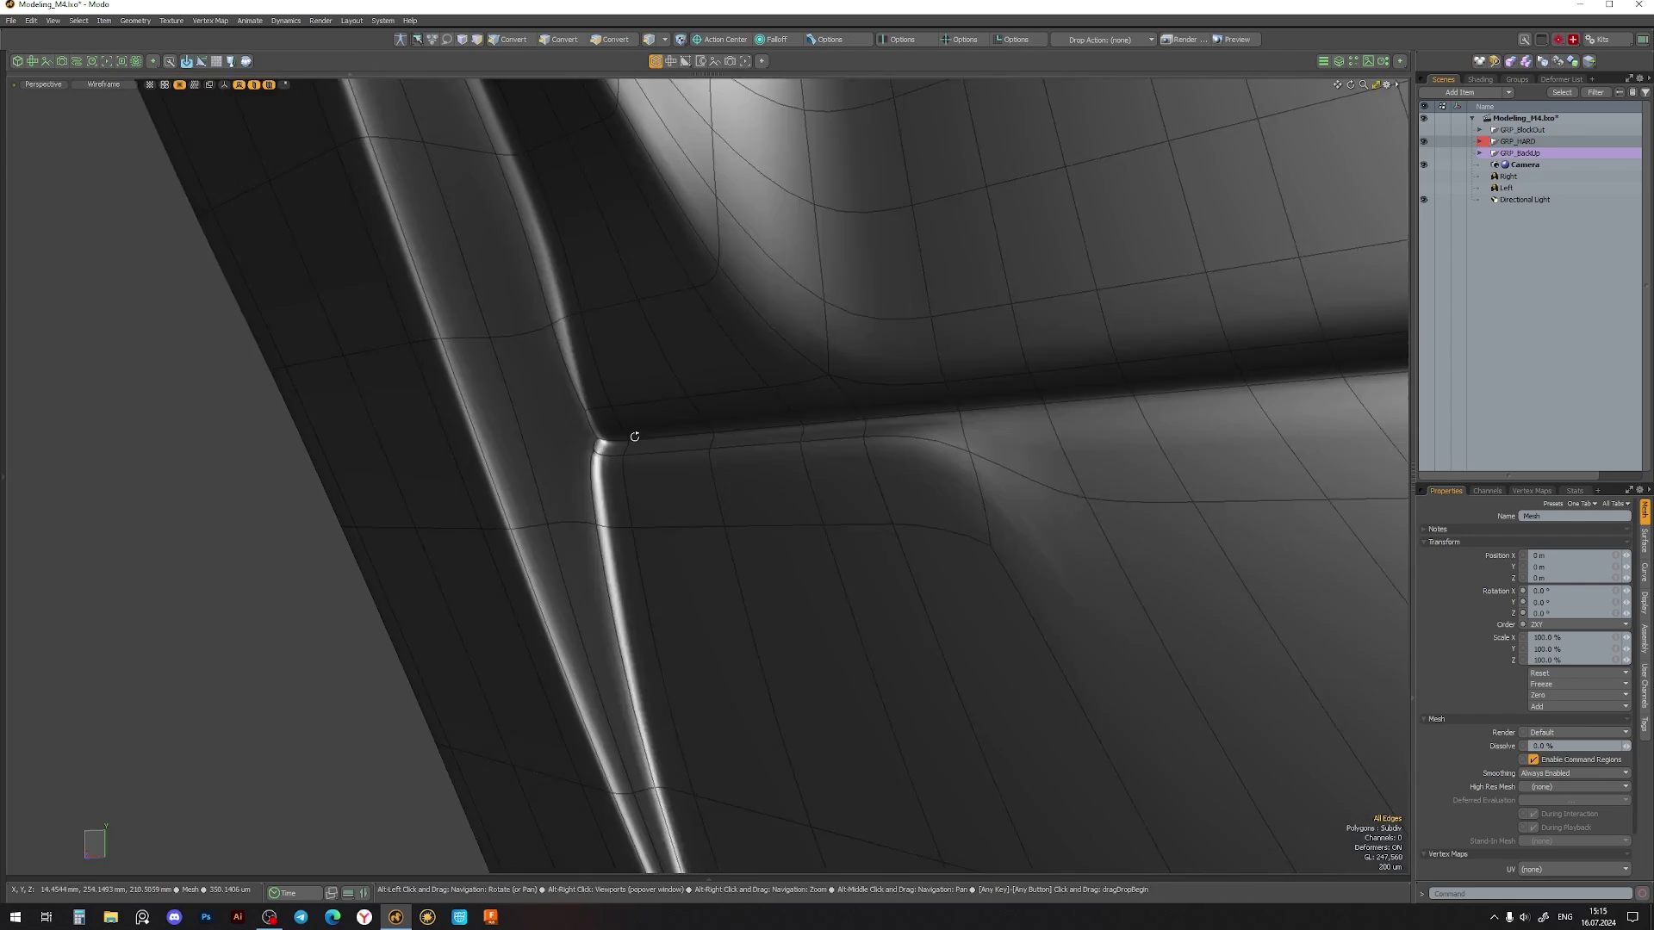
scroll(603, 448, "down", 5)
scroll(571, 446, "down", 3)
scroll(829, 419, "up", 8)
key("Tab")
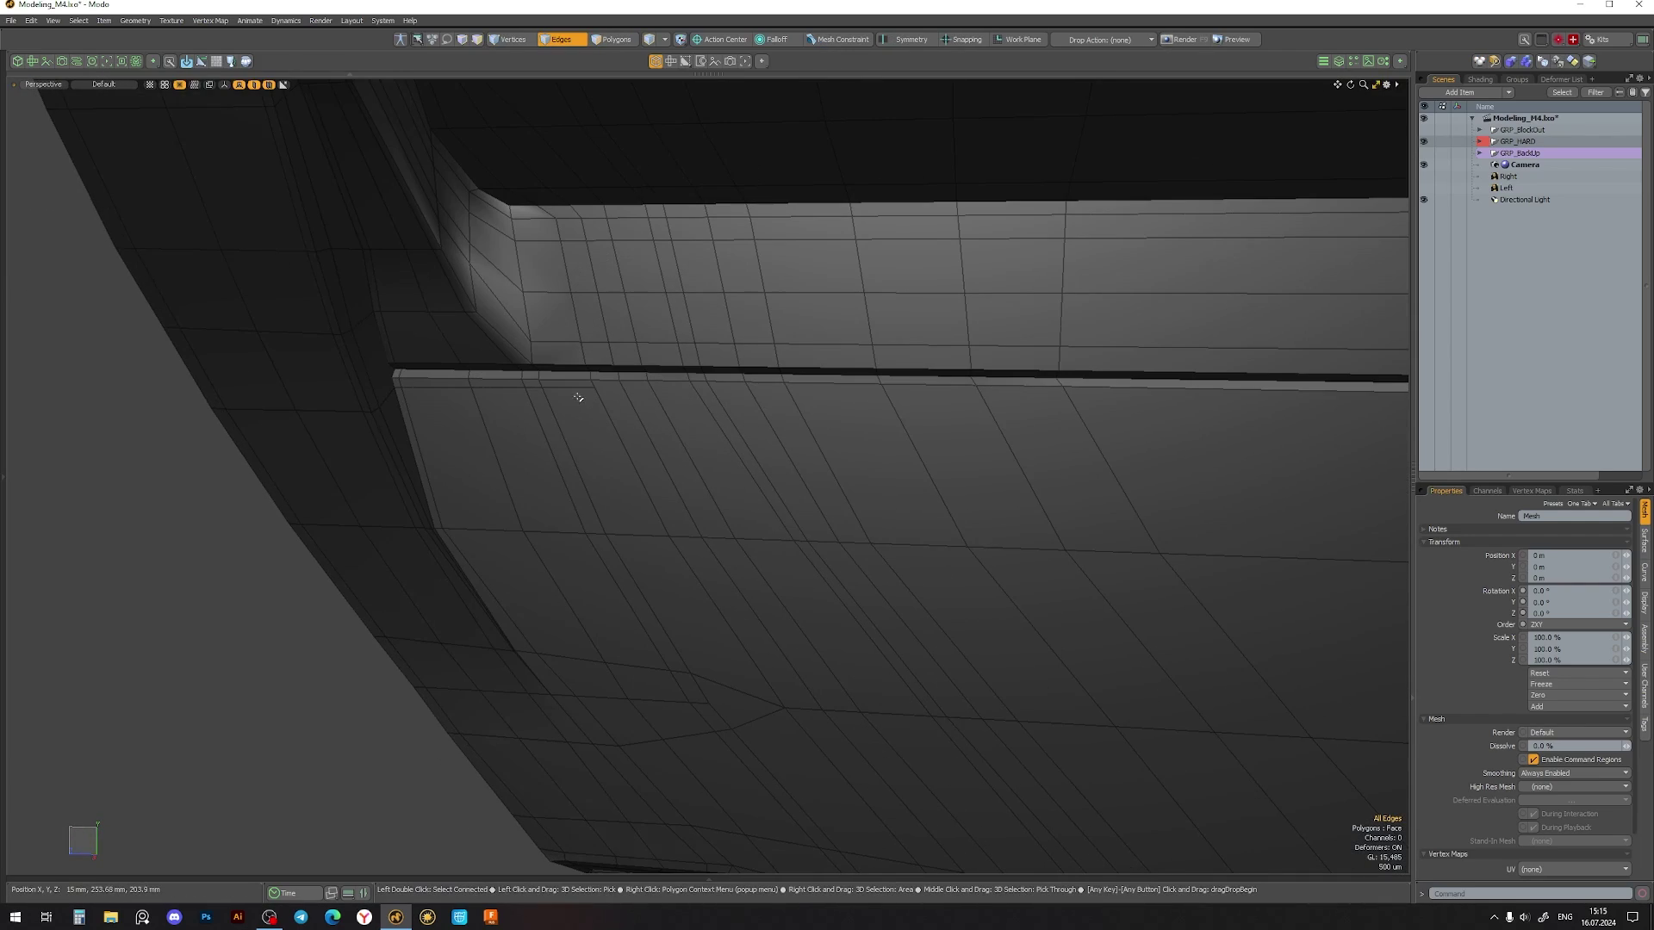
- Slice a supporting cut at the plate corner
key("alt+c")
scroll(578, 398, "down", 5)
scroll(933, 344, "up", 6)
left_click(965, 324)
mouse_move(965, 324)
left_mouse_down("alt")
mouse_move(926, 355)
mouse_move(561, 355)
left_mouse_up("alt")
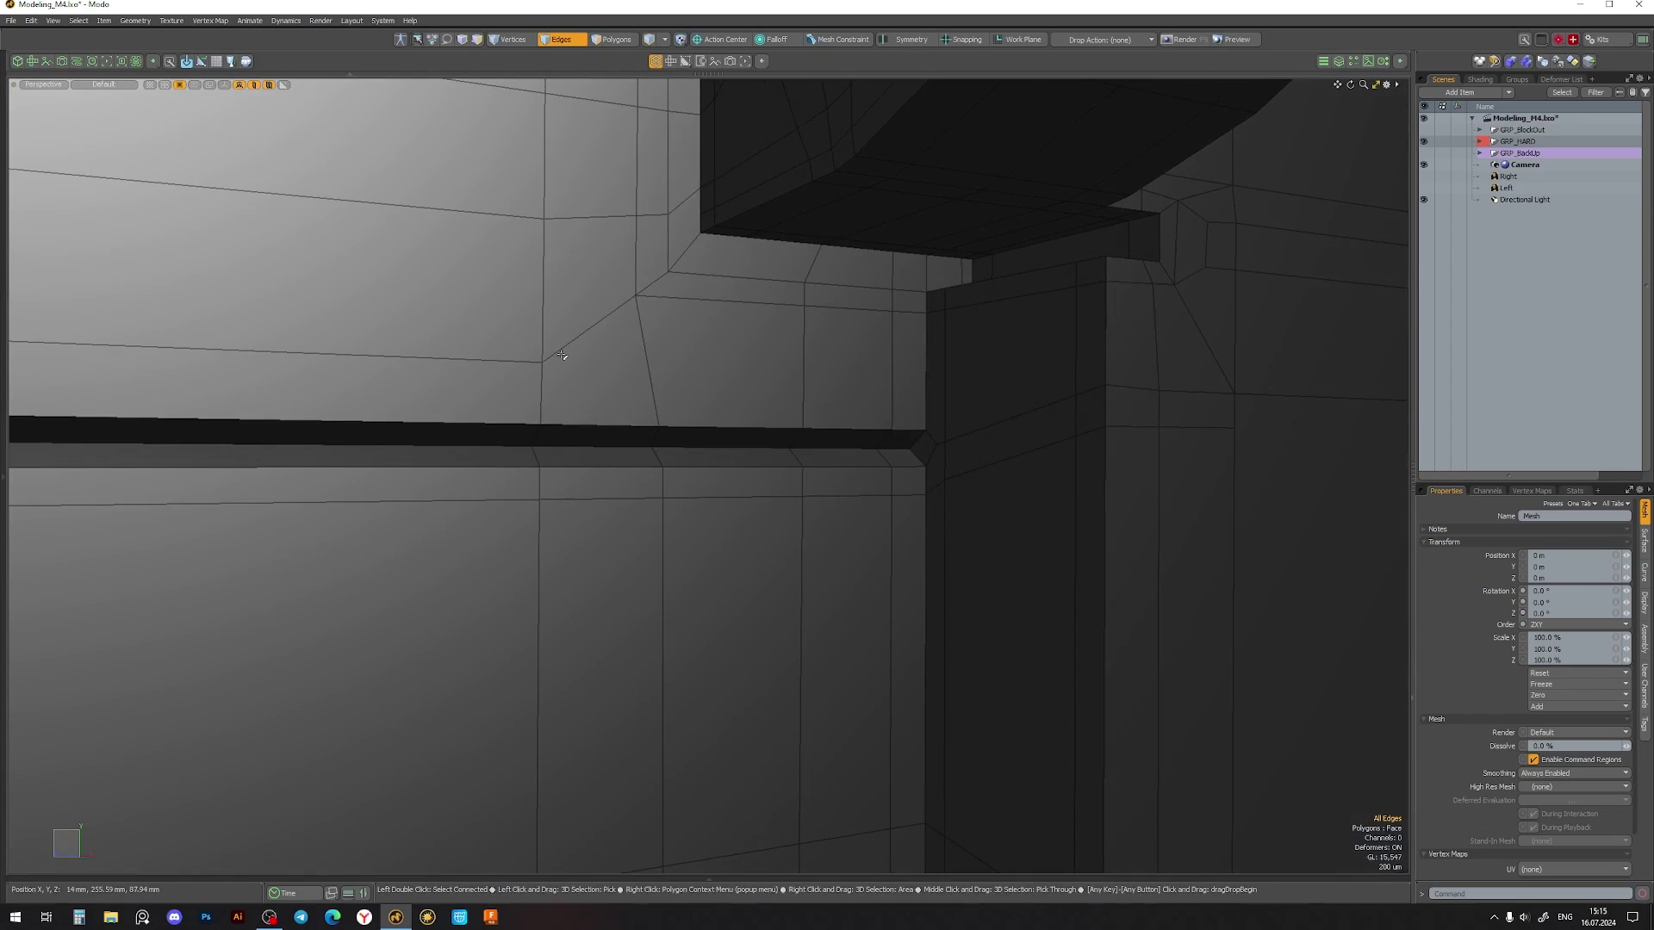
- Slice another cut across the corner face and check the smoothed result
key("1")
left_click_drag(1203, 350, 1120, 388, "alt")
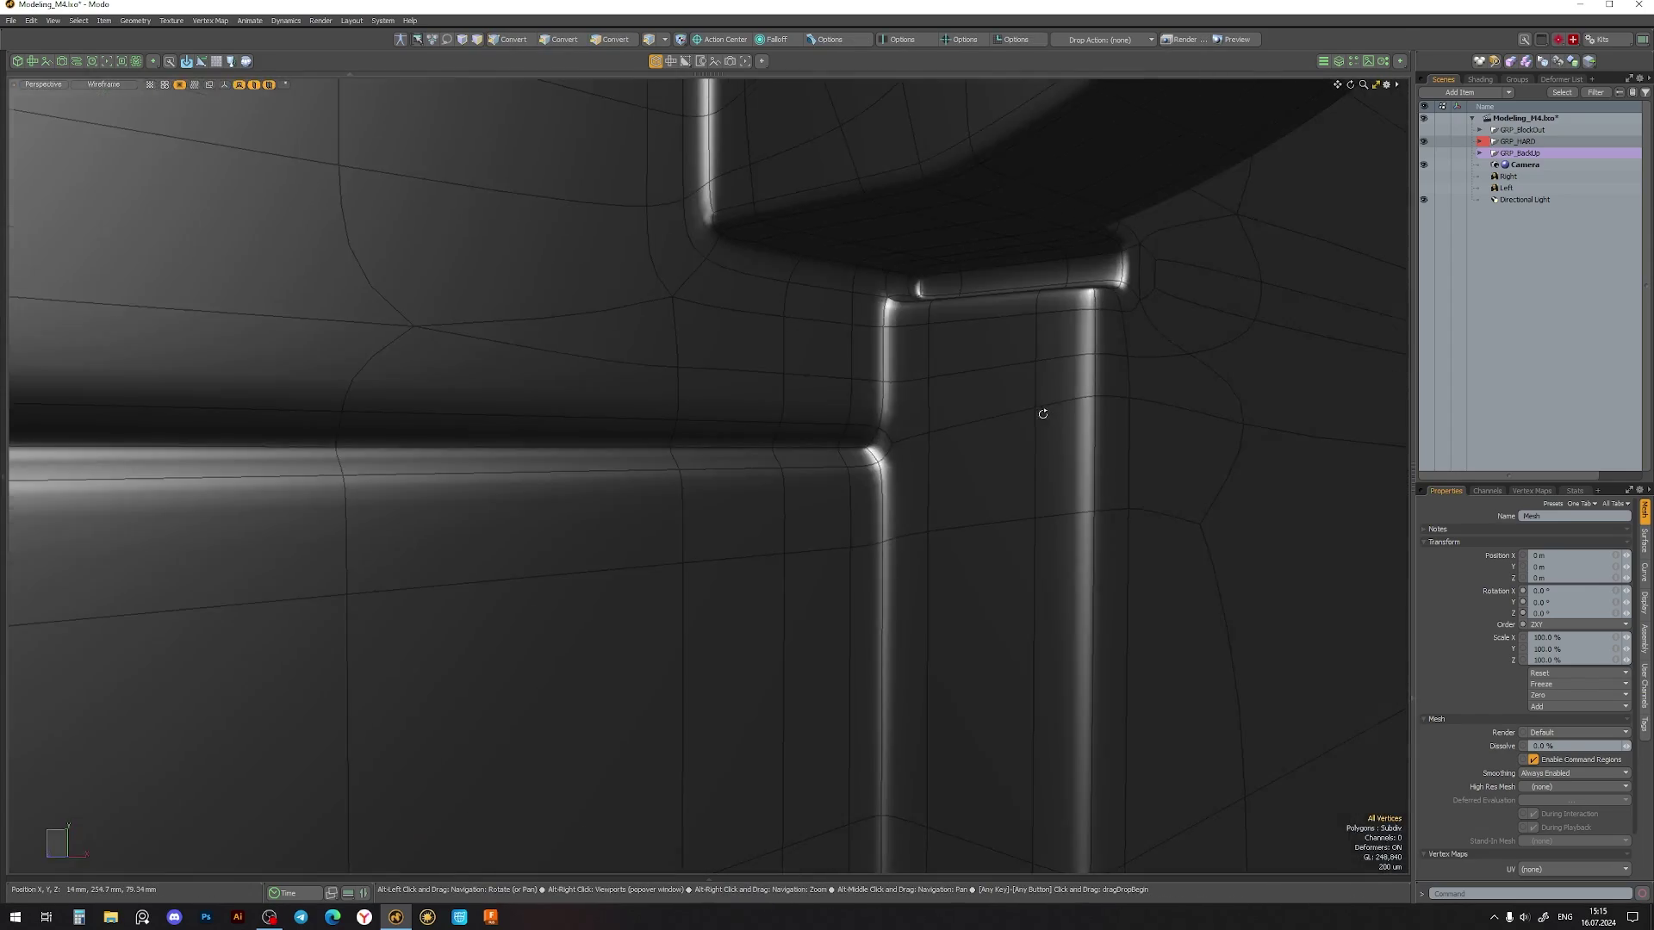
scroll(1058, 426, "down", 5)
scroll(1058, 426, "up", 10)
key("c")
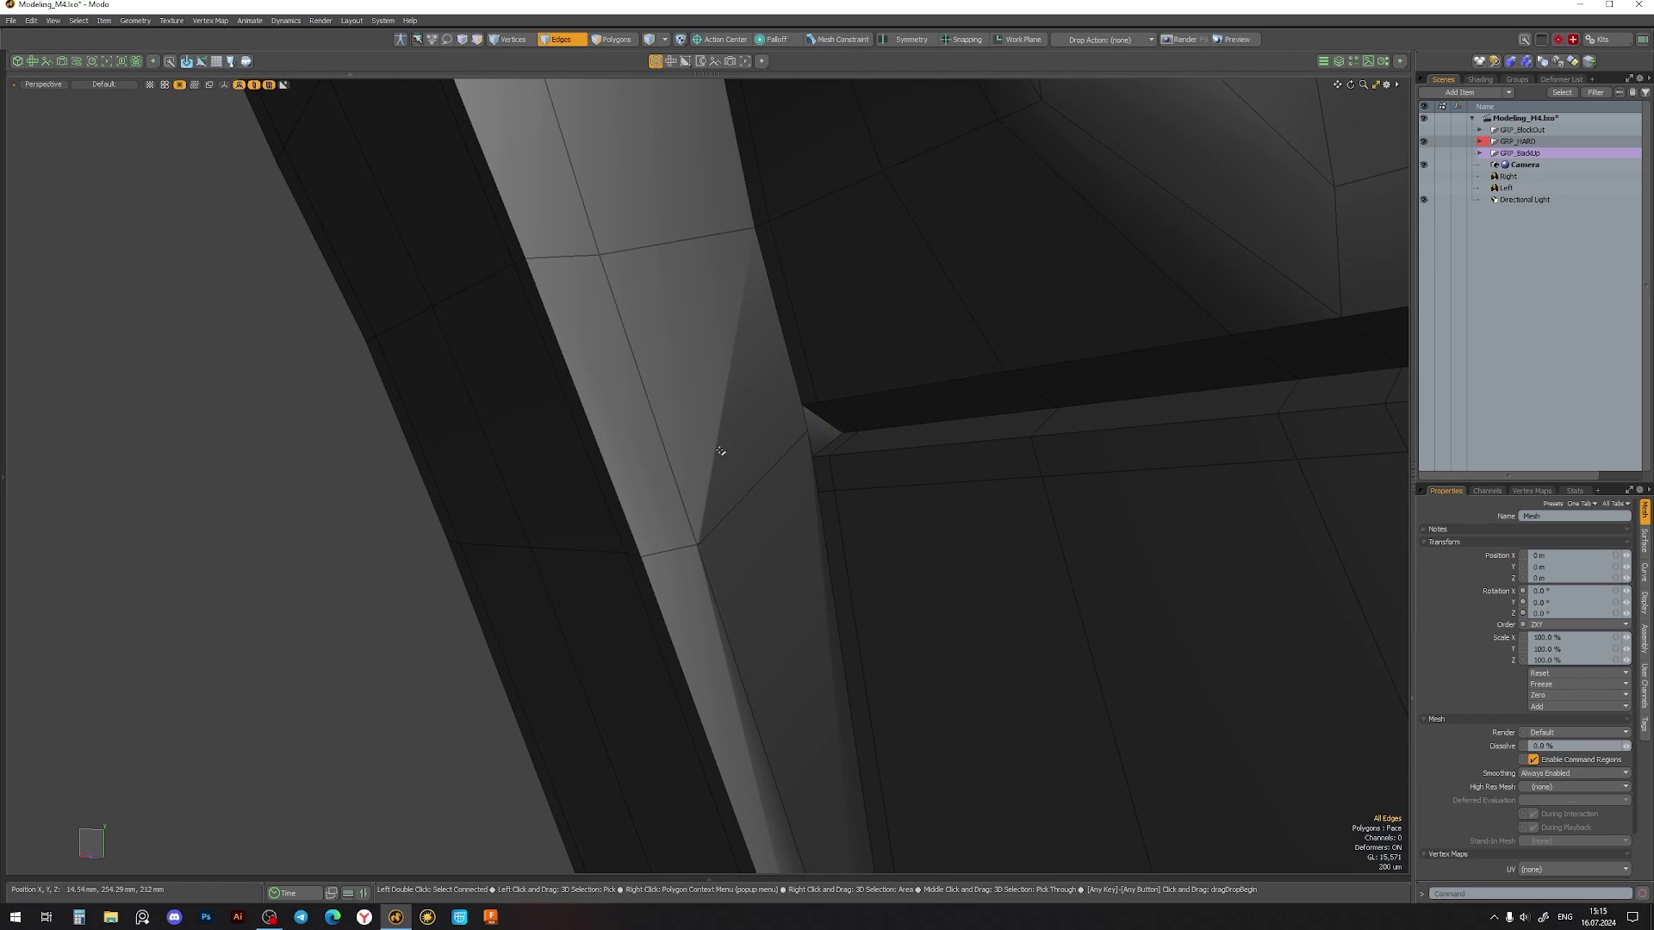
mouse_move(611, 393)
left_mouse_down("alt")
mouse_move(664, 462)
mouse_move(617, 520)
mouse_move(417, 509)
left_mouse_up("alt")
key("Tab")
key("Tab")
key("Tab")
key("Tab")
key("1")
- Nudge the selected seam edges slightly along X and trim the selection
key("2")
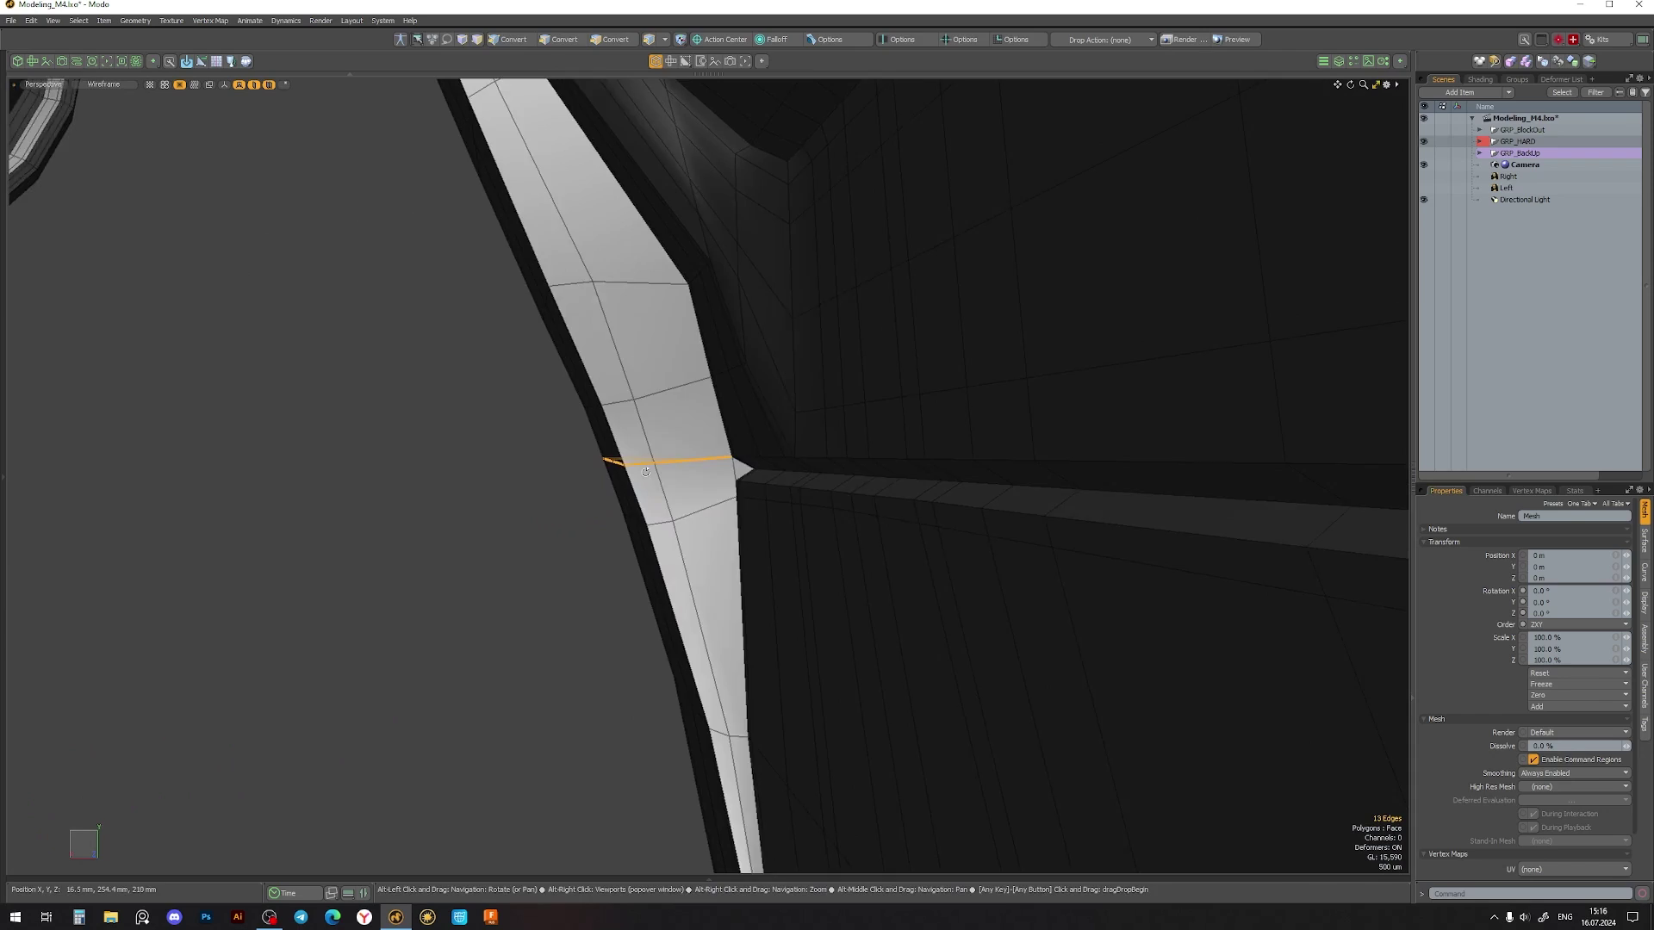
key("w")
mouse_move(636, 457)
left_mouse_down()
mouse_move(1089, 281)
mouse_move(446, 402)
mouse_move(682, 428)
mouse_move(628, 436)
mouse_move(689, 444)
mouse_move(617, 395)
mouse_move(675, 448)
left_mouse_up()
key("space")
left_click(683, 428, "ctrl")
key("w")
key("space")
- Slide the remaining selected seam edges, then inspect the lower panel
left_click(690, 457, "ctrl")
key("alt+s")
key("w")
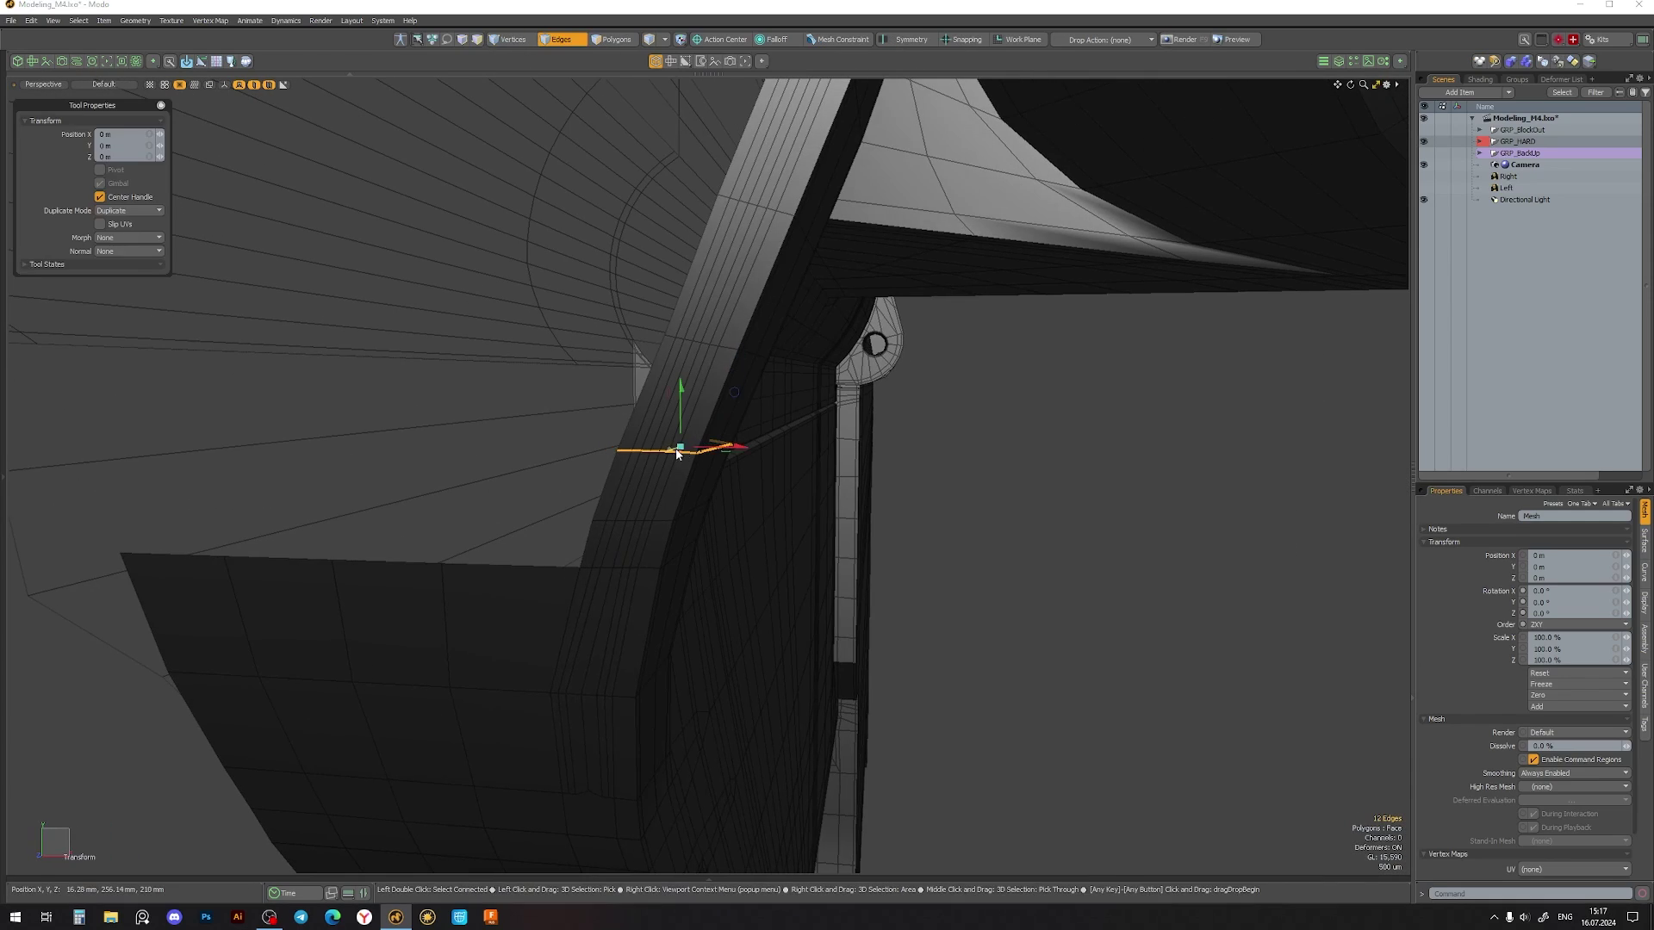
key("space")
mouse_move(733, 392)
left_mouse_down("alt")
mouse_move(825, 450)
mouse_move(558, 513)
mouse_move(554, 480)
mouse_move(715, 477)
mouse_move(561, 473)
left_mouse_up("alt")
key("space")
- Select two edges along the panel's top rim and view the seam corner with wireframe shown
left_click(482, 446)
left_click(235, 457, "shift")
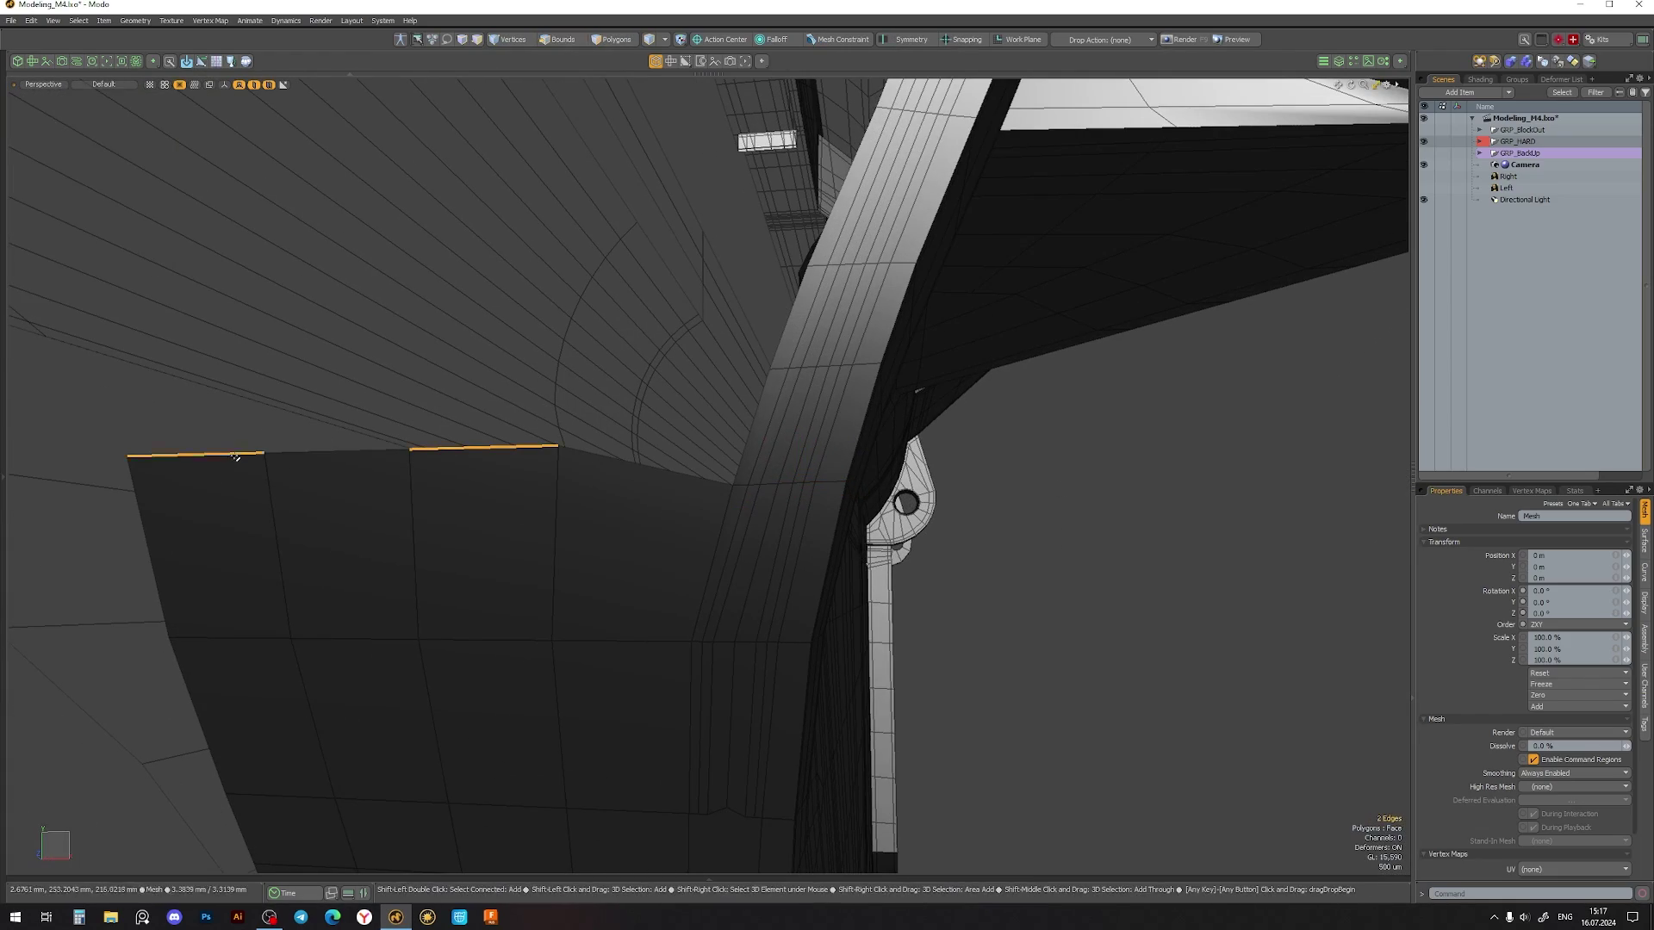
key("space")
mouse_move(916, 390)
left_mouse_down("alt")
mouse_move(879, 458)
mouse_move(702, 517)
mouse_move(738, 465)
left_mouse_up("alt")
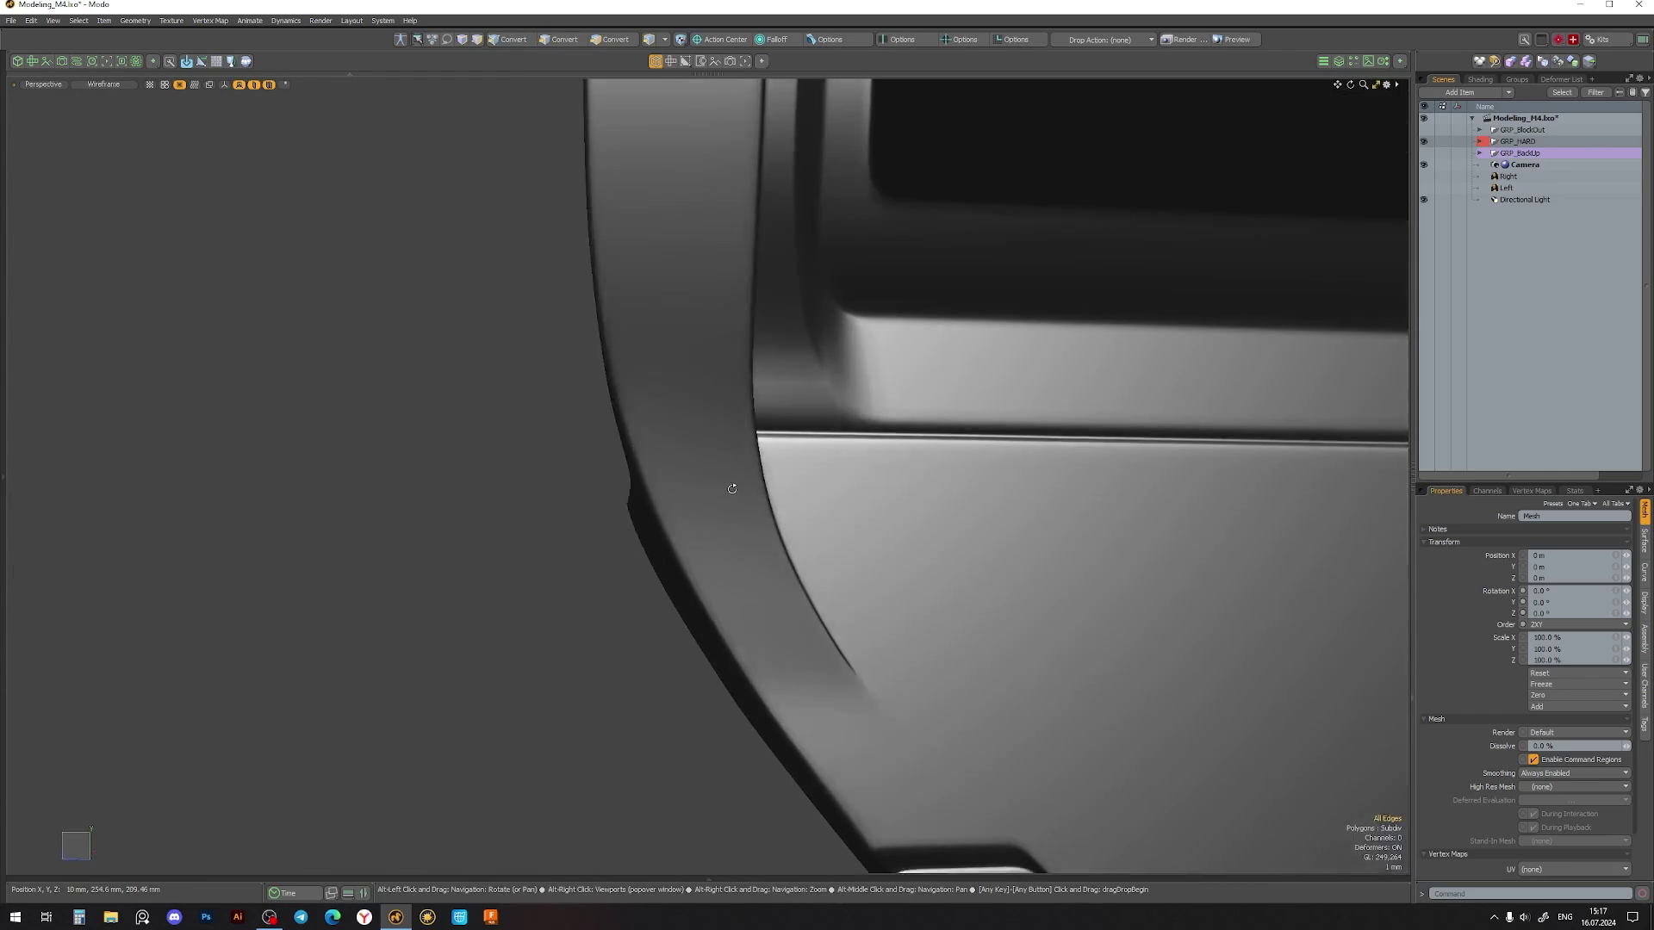
left_click(784, 468)
key("2")
scroll(716, 501, "up", 3)
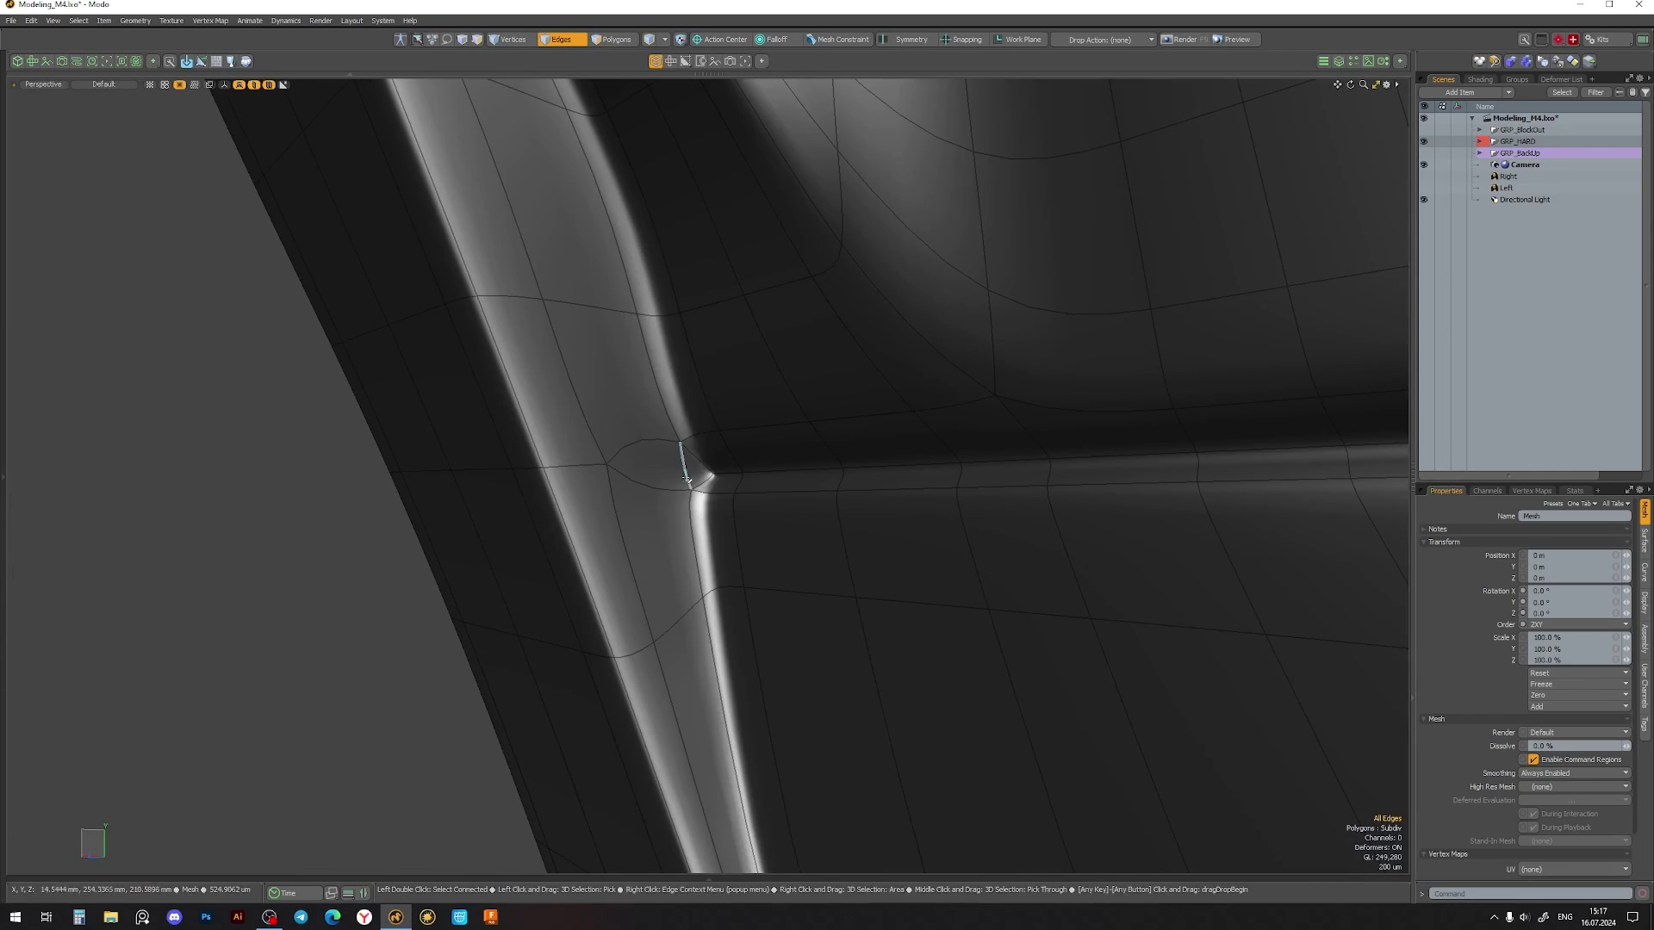
scroll(687, 478, "down", 3)
mouse_move(686, 478)
left_mouse_down("alt")
mouse_move(702, 499)
mouse_move(828, 480)
left_mouse_up("alt")
scroll(697, 486, "down", 5)
- Inspect the seam corner's bevel in vertex mode with the subdivision preview off
key("1")
key("Tab")
scroll(898, 487, "down", 2)
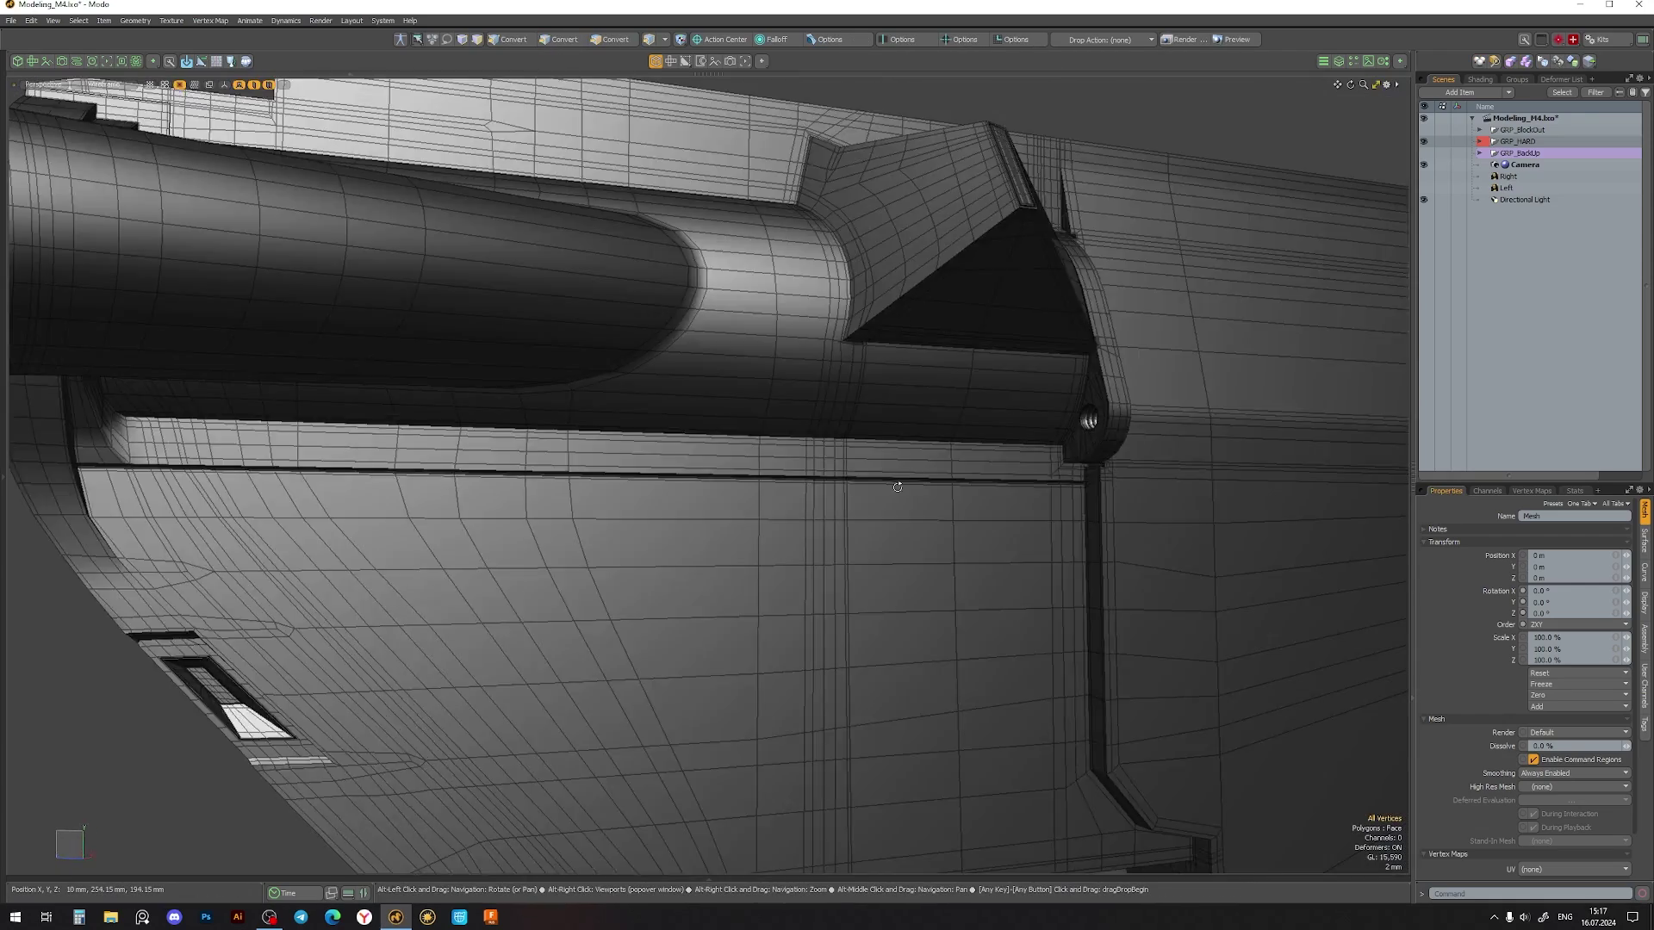
scroll(897, 487, "up", 3)
scroll(793, 483, "up", 2)
left_click_drag(836, 451, 816, 443, "alt")
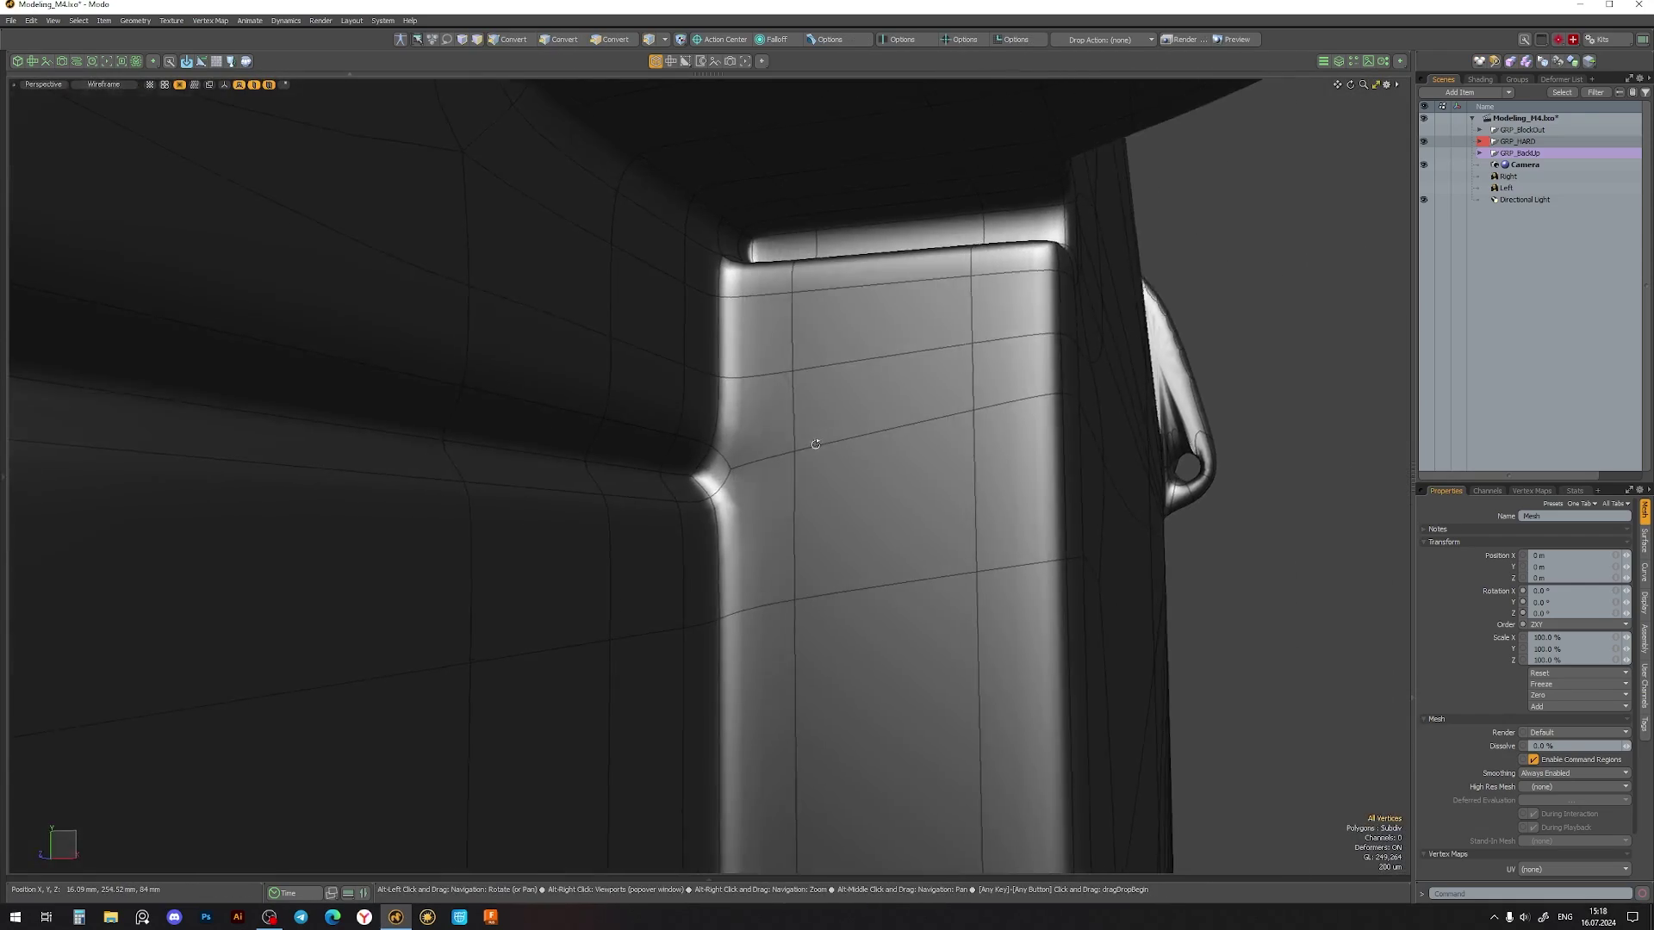
mouse_move(1206, 446)
left_mouse_down("alt")
mouse_move(515, 433)
mouse_move(629, 351)
mouse_move(613, 407)
left_mouse_up("alt")
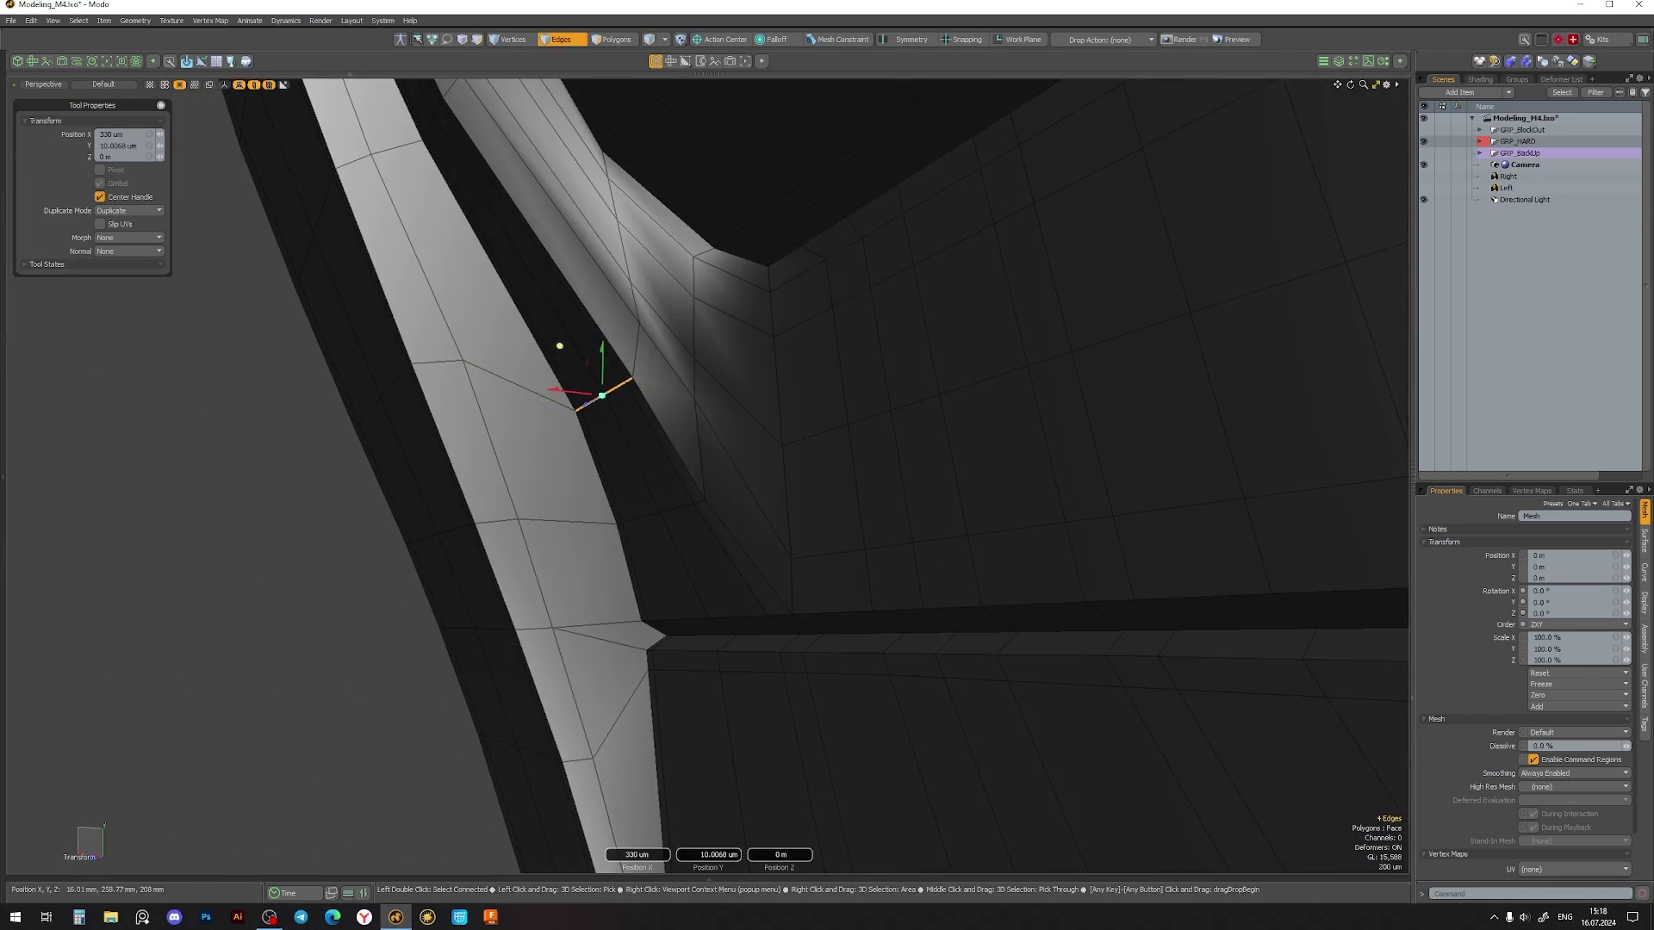
mouse_move(579, 346)
left_mouse_down("alt")
mouse_move(723, 491)
mouse_move(579, 476)
mouse_move(640, 477)
left_mouse_up("alt")
- Bring up edge loop insertion and review the receiver body around the seam
key("alt+l")
scroll(640, 477, "down", 5)
scroll(640, 477, "down", 5)
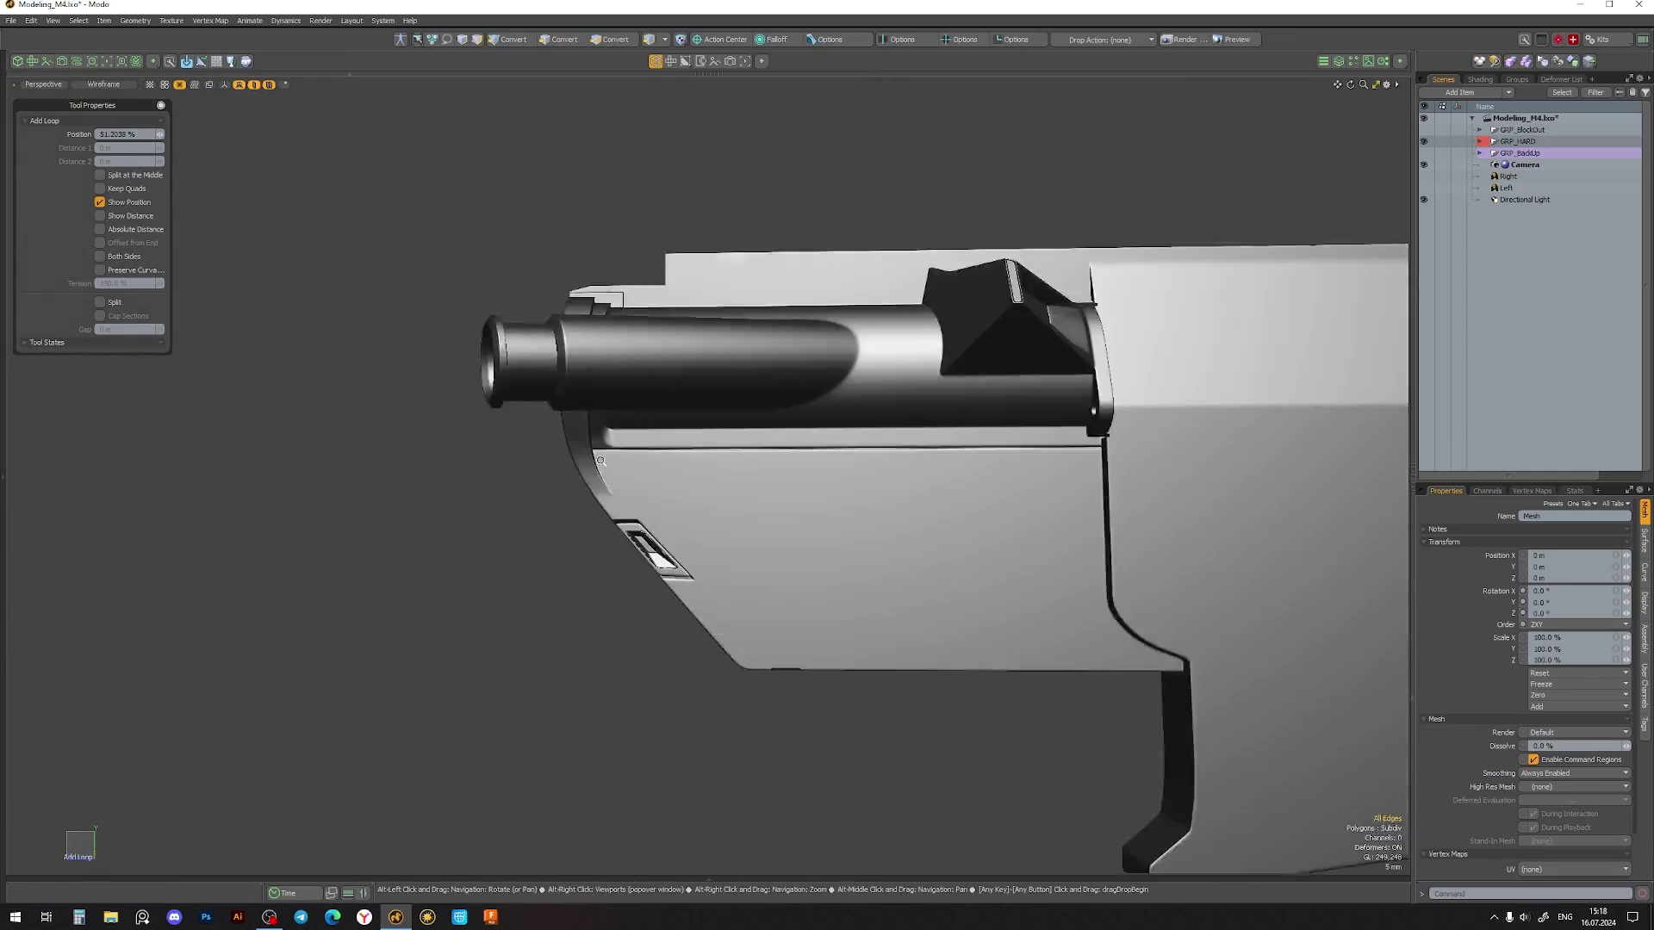
scroll(898, 388, "up", 2)
scroll(898, 388, "up", 2)
left_click_drag(898, 388, 759, 418, "alt")
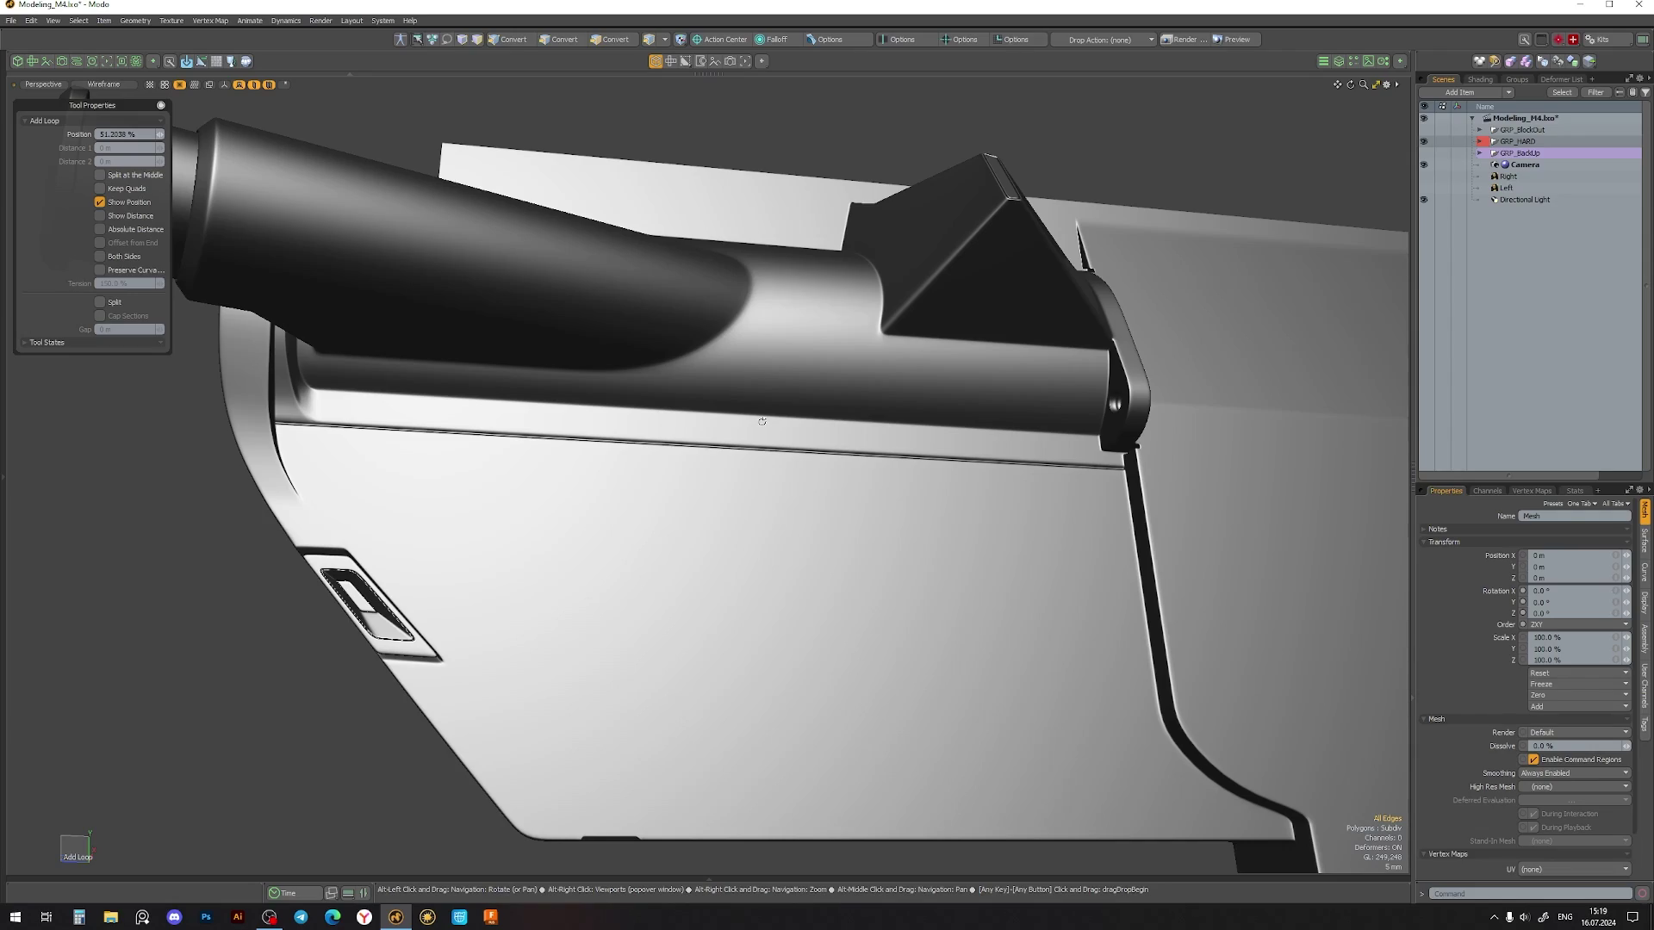
scroll(763, 422, "up", 3)
scroll(749, 430, "up", 3)
scroll(715, 444, "up", 3)
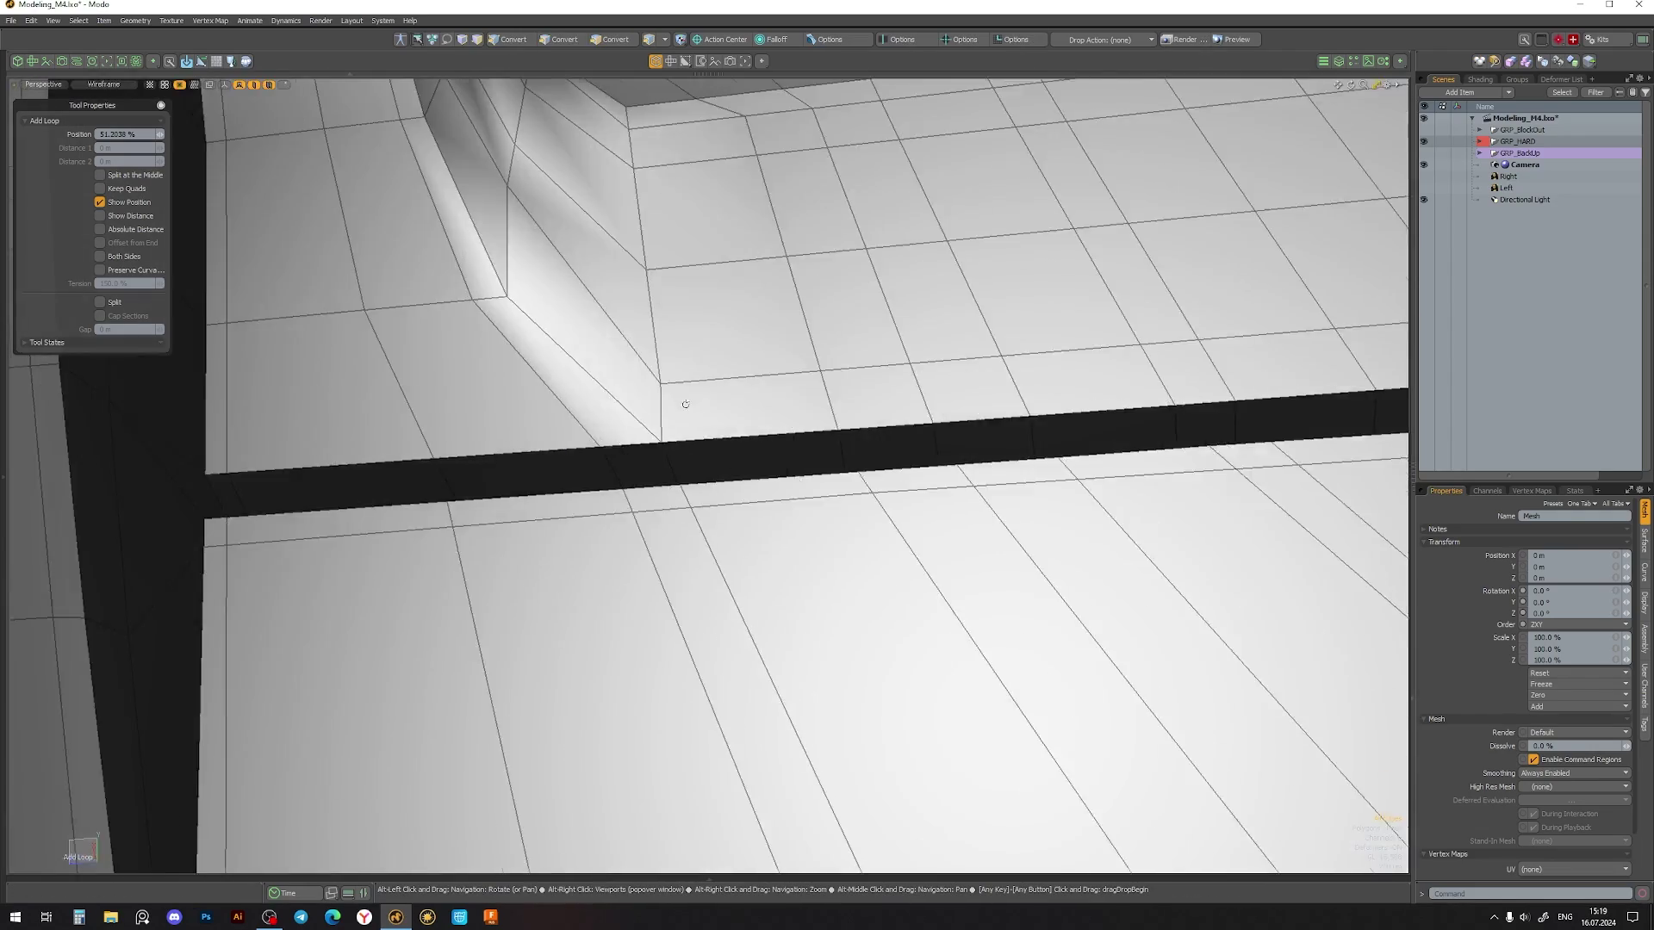
scroll(693, 457, "up", 2)
- Activate Edge Slice in edge mode, framing the panel groove's inner corner in the cage view
key("2")
key("c")
left_click_drag(693, 457, 403, 523, "alt")
left_click_drag(664, 495, 705, 490, "alt")
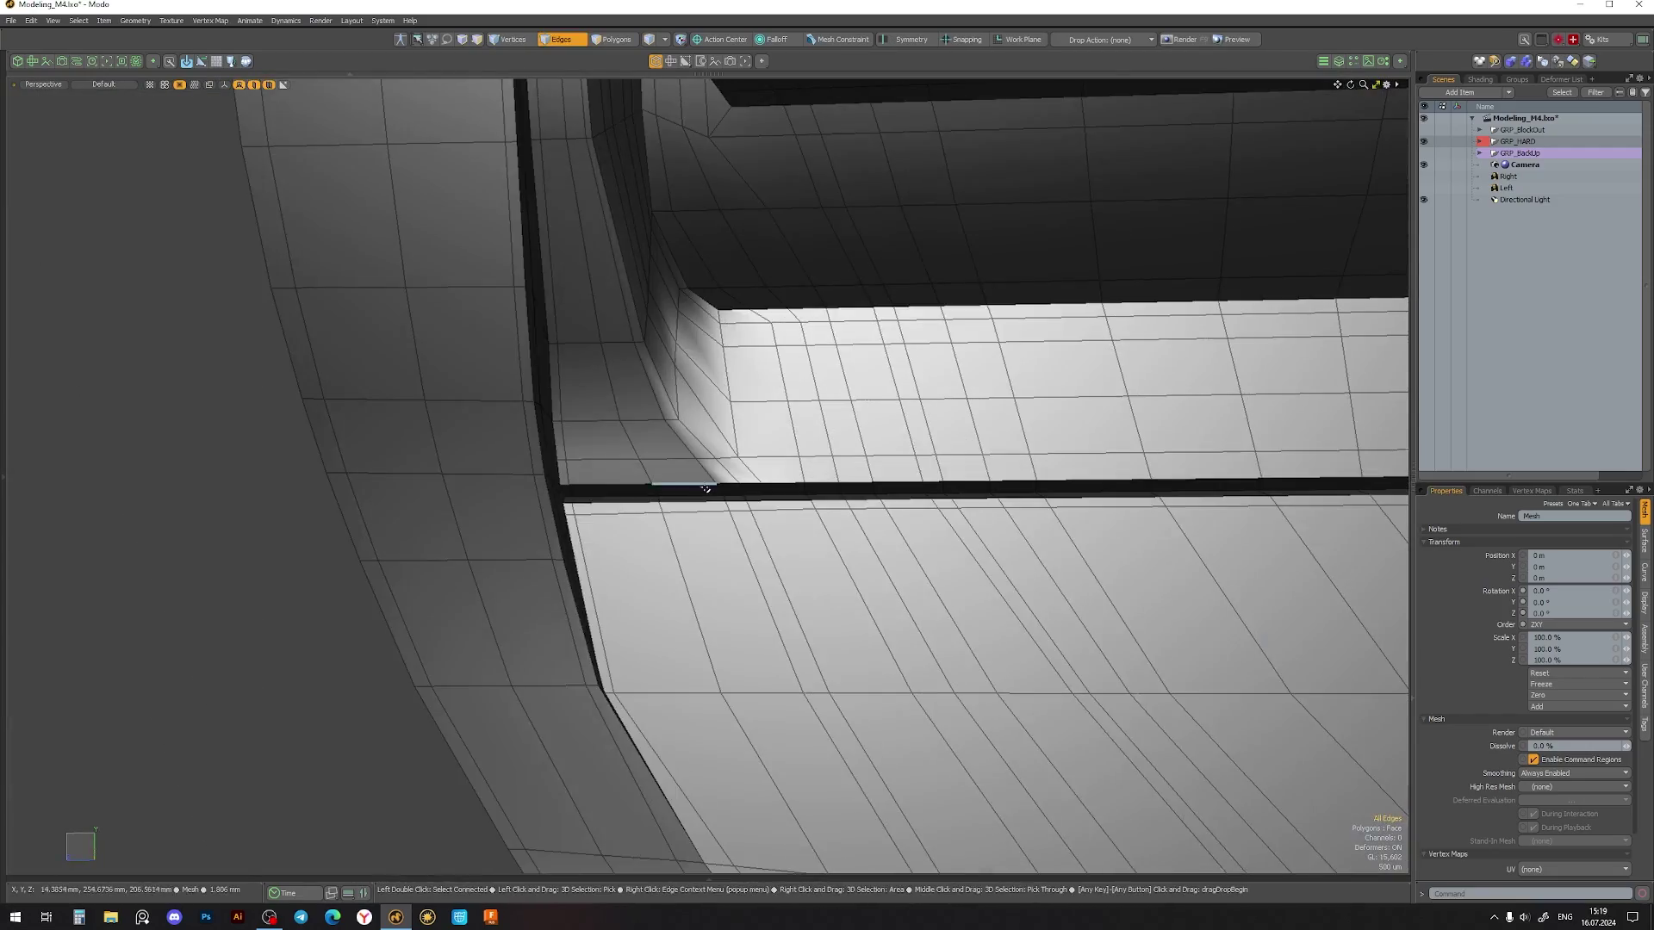
scroll(719, 508, "up", 5)
mouse_move(897, 473)
left_mouse_down("alt")
mouse_move(669, 443)
mouse_move(709, 522)
mouse_move(759, 502)
mouse_move(712, 451)
mouse_move(933, 340)
mouse_move(827, 473)
mouse_move(516, 499)
mouse_move(536, 491)
mouse_move(462, 498)
mouse_move(469, 480)
mouse_move(691, 587)
mouse_move(713, 491)
mouse_move(713, 629)
mouse_move(710, 591)
mouse_move(684, 581)
left_mouse_up("alt")
scroll(669, 443, "down", 5)
key("Tab")
key("Tab")
key("Tab")
key("alt+c")
key("alt+c")
- Place a slice across the grip groove, orbiting to check its placement
mouse_move(799, 635)
left_mouse_down("alt")
mouse_move(805, 572)
mouse_move(658, 391)
mouse_move(849, 379)
left_mouse_up("alt")
mouse_move(848, 379)
left_mouse_down()
mouse_move(958, 752)
mouse_move(836, 619)
left_mouse_up()
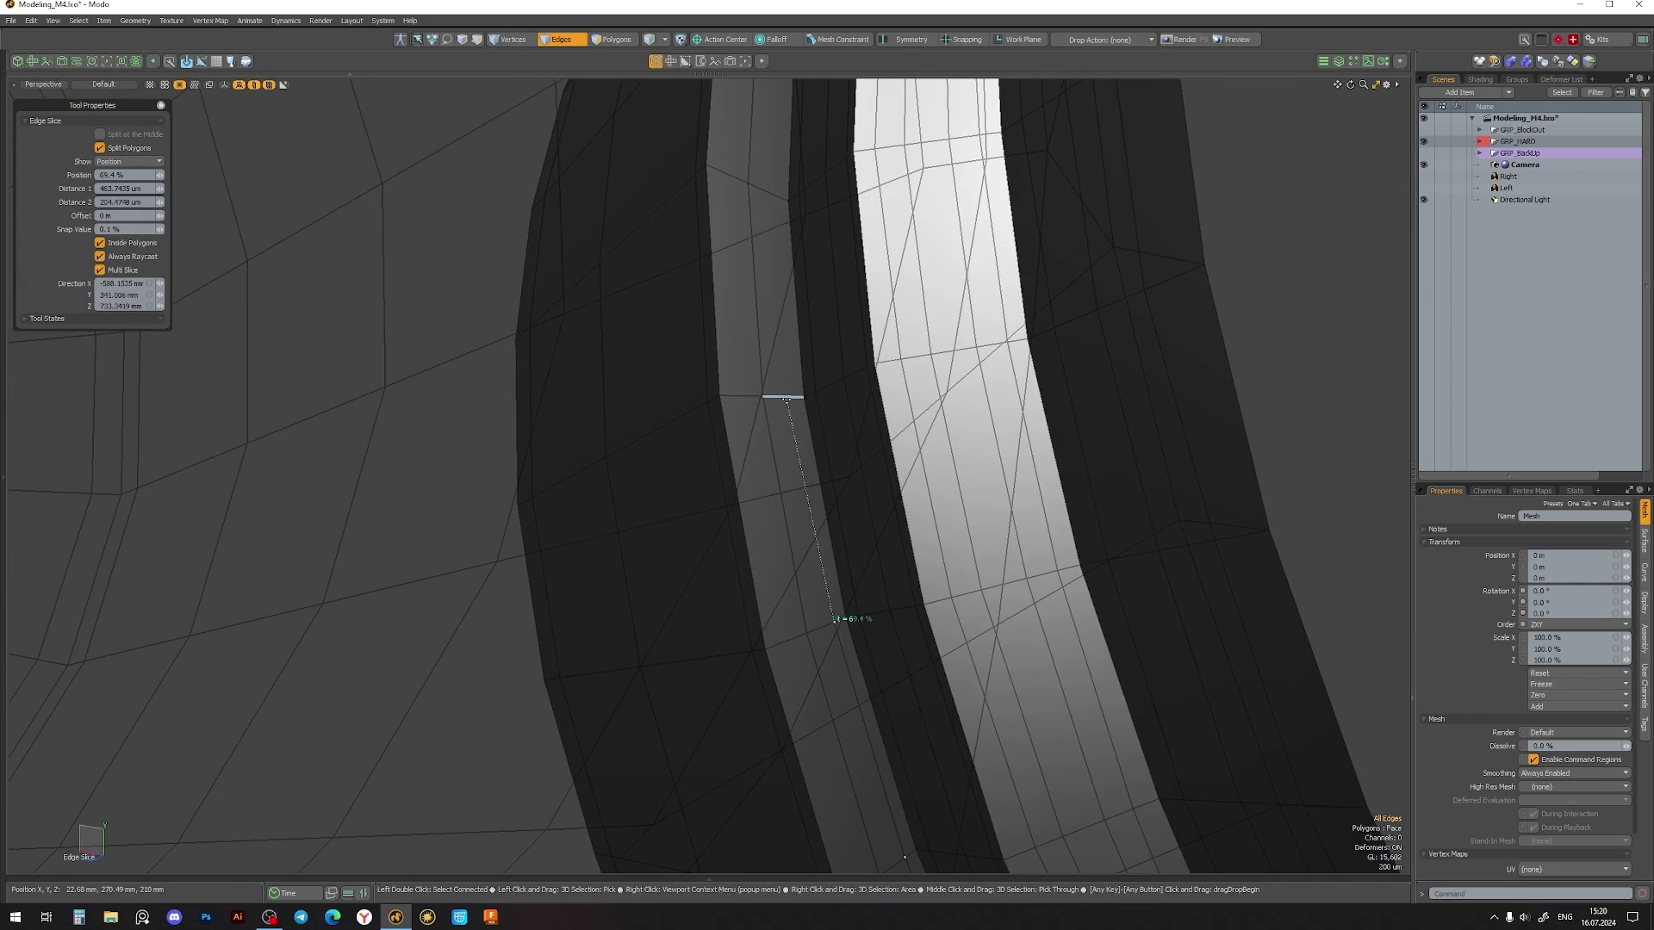
left_click_drag(804, 199, 720, 440, "alt")
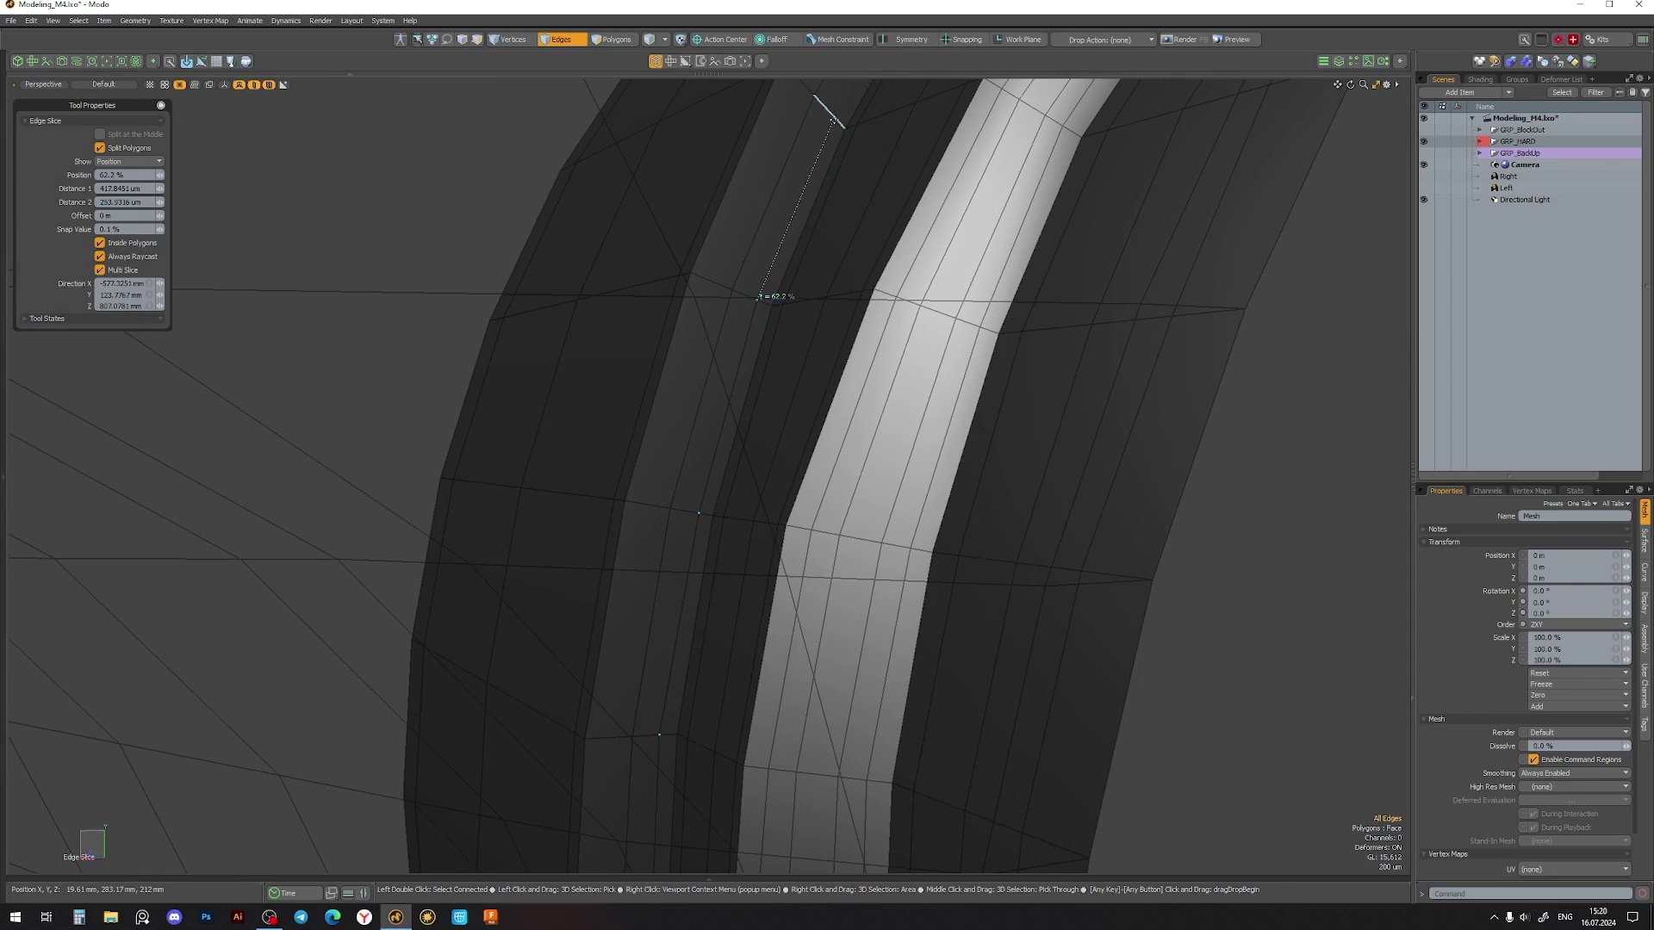
mouse_move(760, 297)
left_mouse_down("alt")
mouse_move(635, 458)
mouse_move(688, 314)
mouse_move(676, 326)
mouse_move(761, 260)
left_mouse_up("alt")
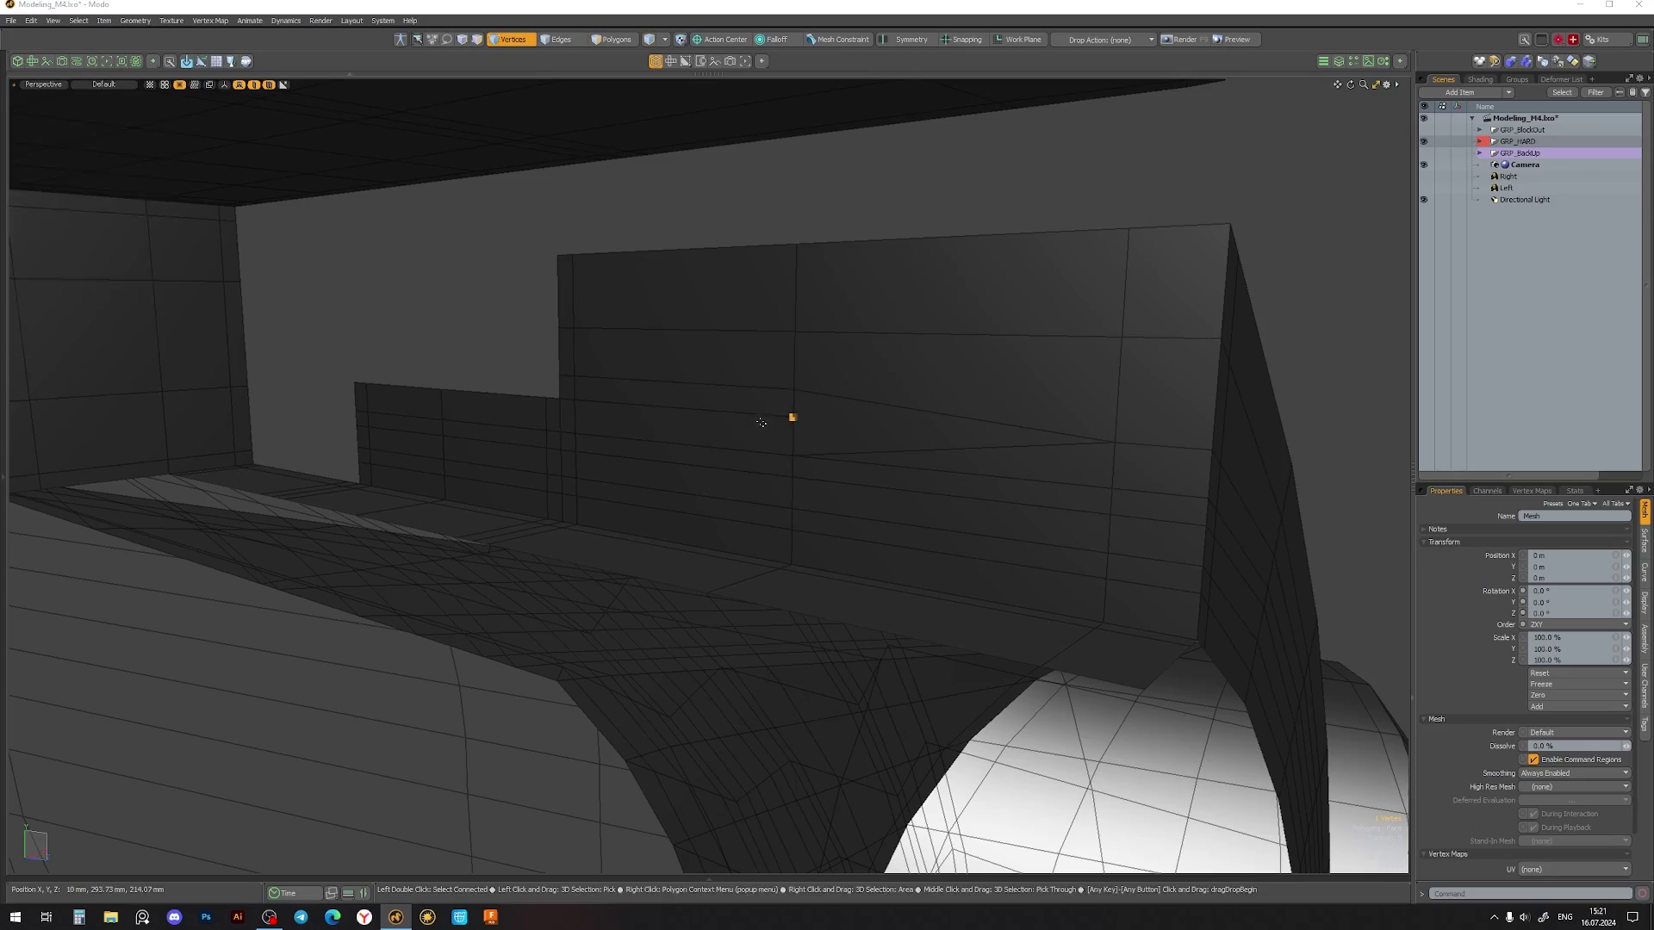
mouse_move(761, 423)
left_mouse_down("alt")
mouse_move(819, 359)
mouse_move(759, 371)
mouse_move(754, 428)
left_mouse_up("alt")
- Select the groove corner polygons, cut a support edge across the corner, and preview subdivision
left_click(733, 425)
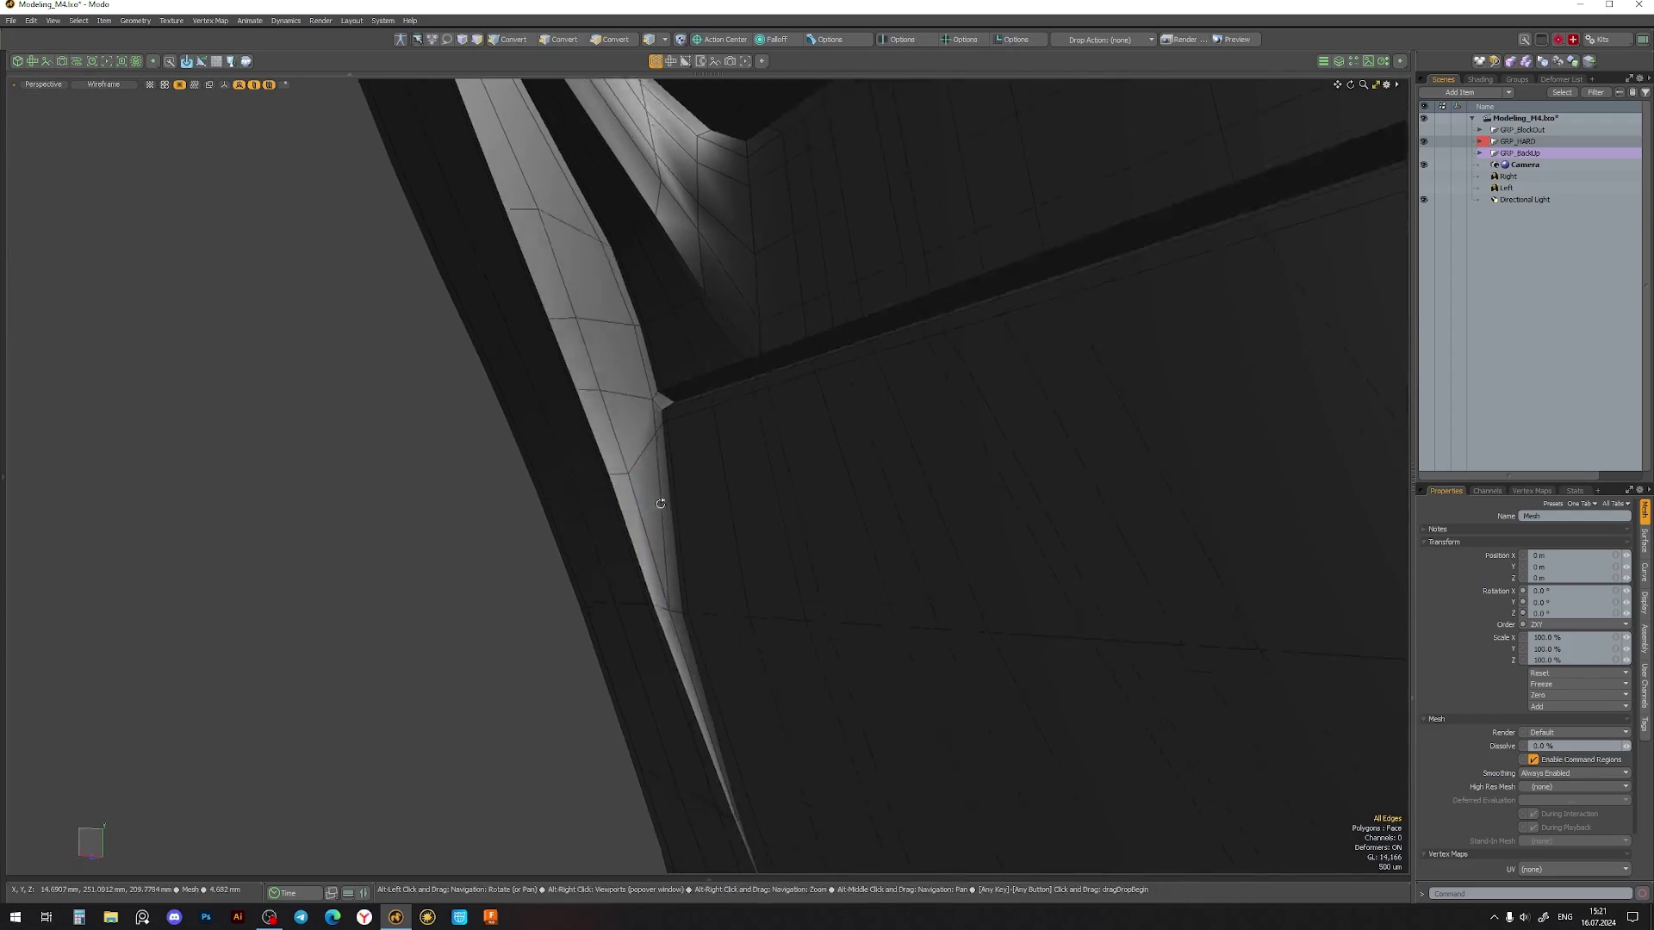
left_click(660, 504)
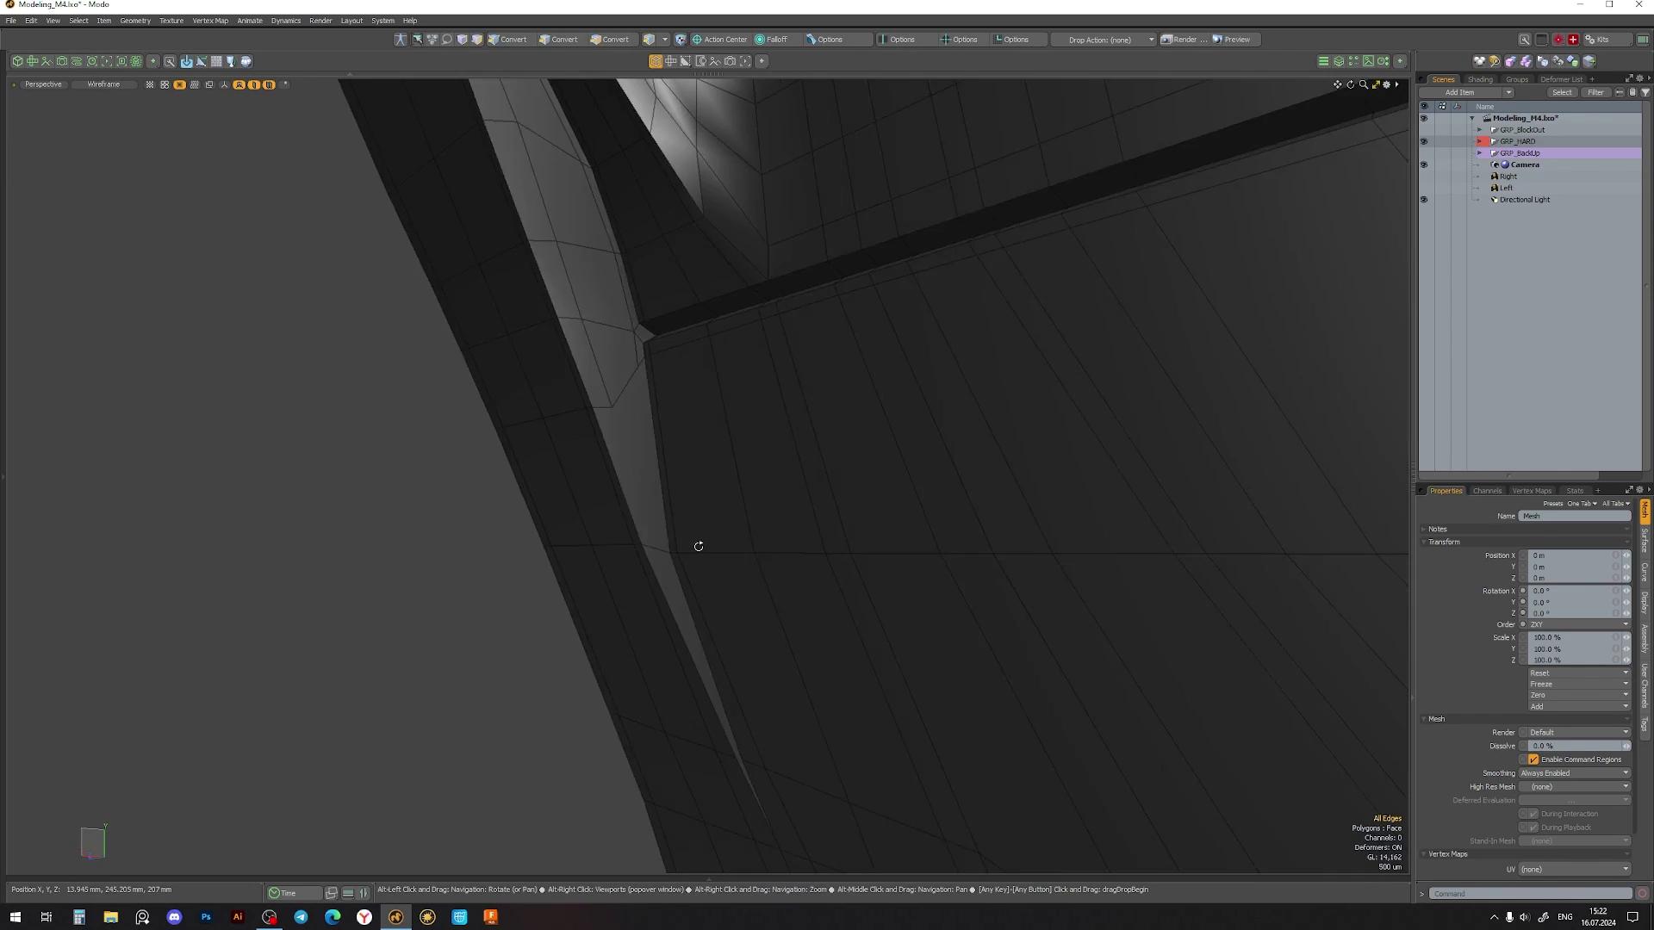
left_click_drag(442, 523, 594, 489, "alt")
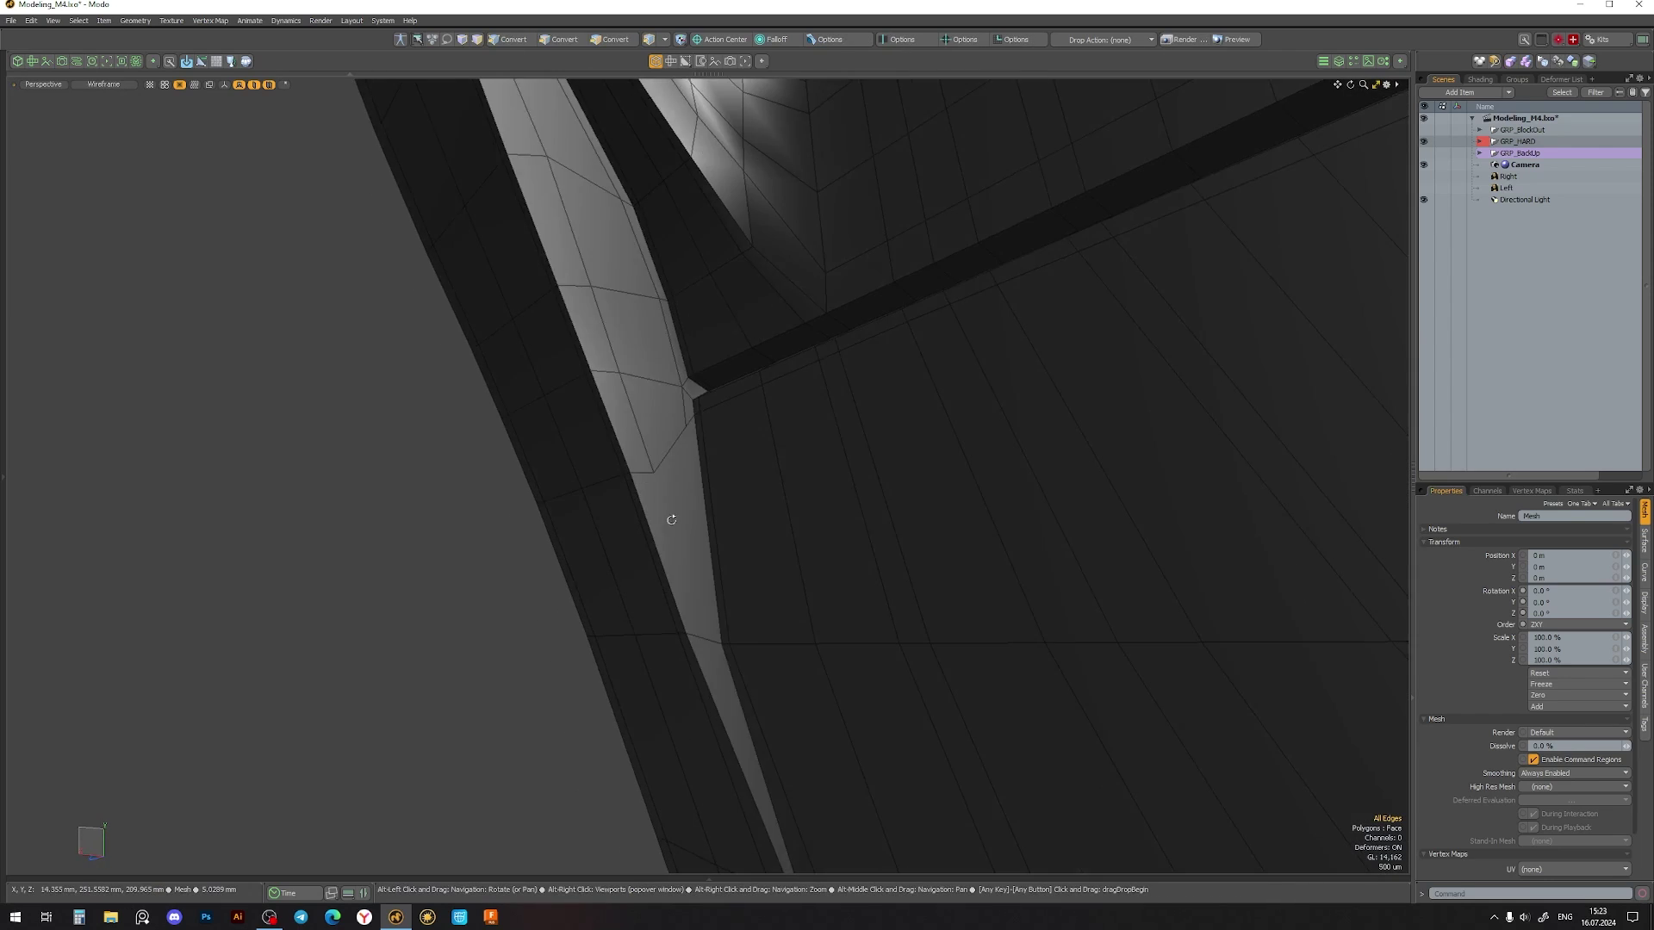
mouse_move(664, 442)
left_mouse_down("alt")
mouse_move(337, 563)
mouse_move(546, 351)
mouse_move(571, 524)
left_mouse_up("alt")
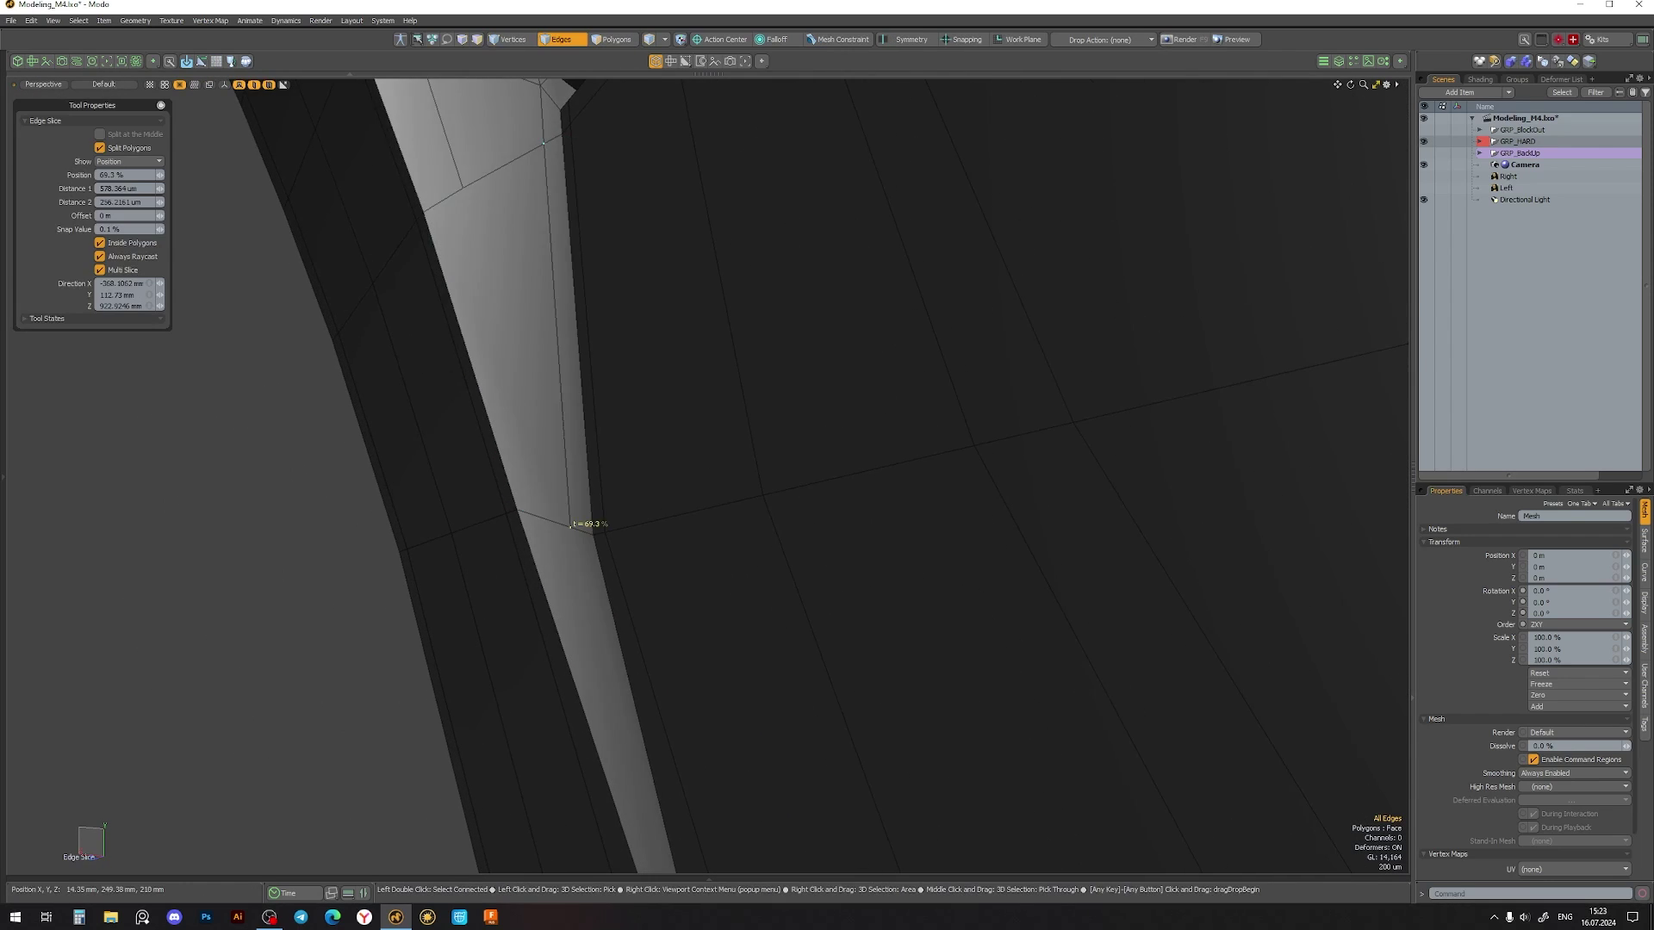
mouse_move(496, 388)
left_mouse_down("alt")
mouse_move(671, 585)
mouse_move(502, 472)
mouse_move(435, 479)
mouse_move(724, 381)
mouse_move(645, 549)
left_mouse_up("alt")
key("Tab")
key("Tab")
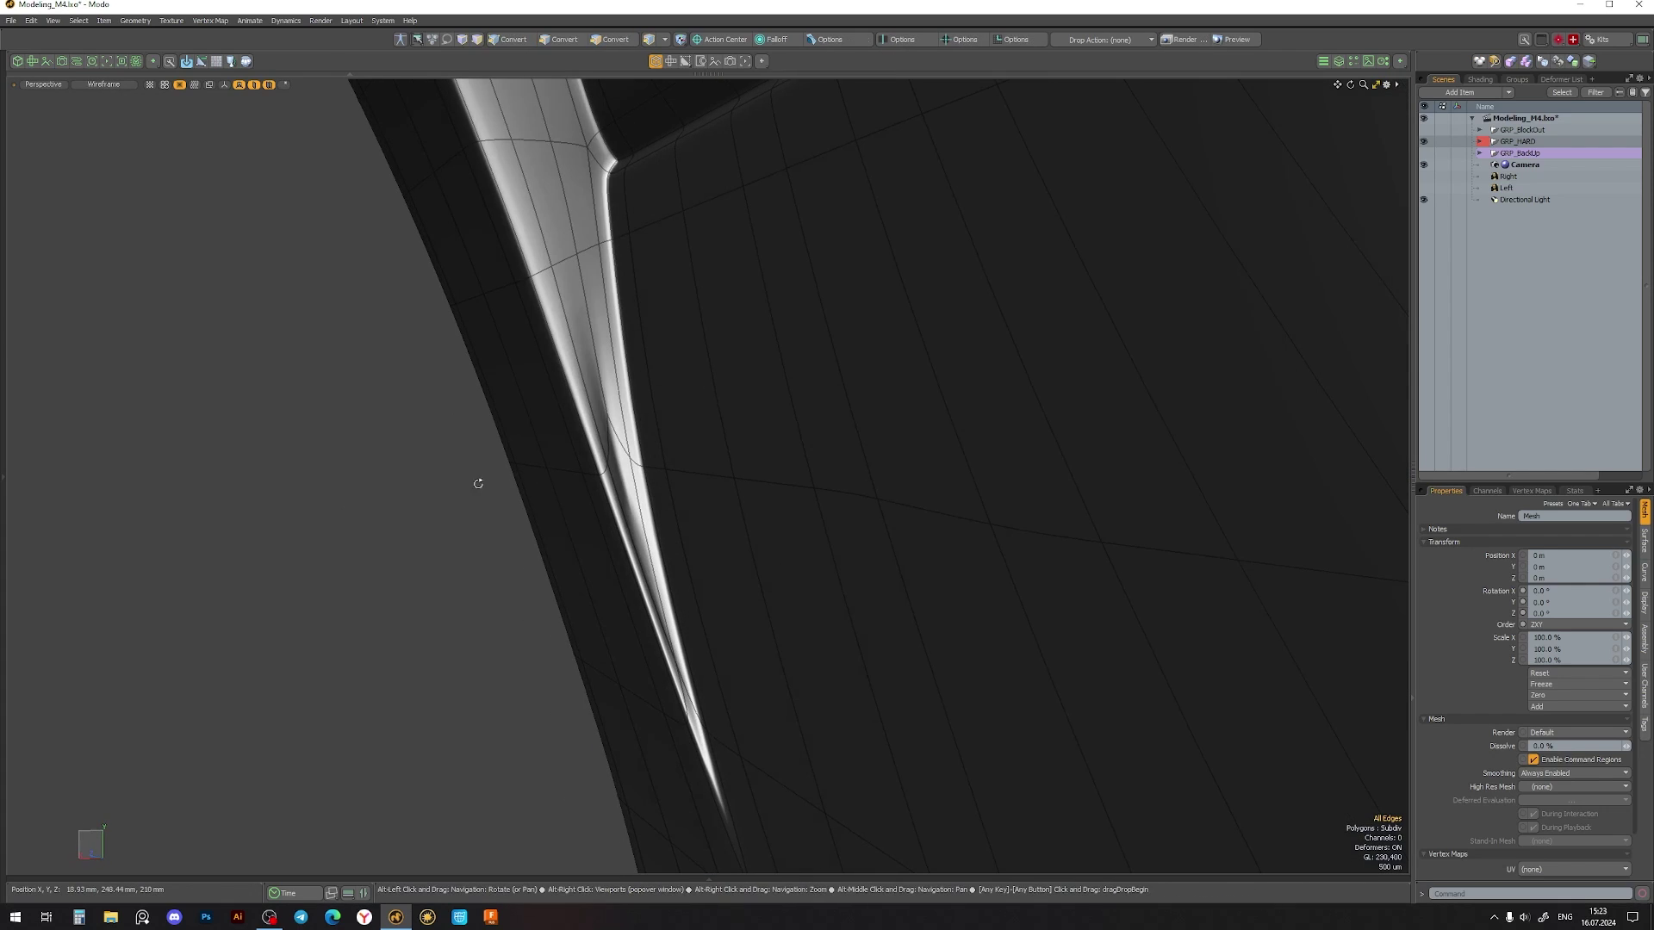
- Nudge the selected corner vertex, then return to edge mode in the unsmoothed cage view
key("1")
key("y")
mouse_move(479, 483)
left_mouse_down("alt")
mouse_move(732, 417)
mouse_move(824, 417)
left_mouse_up("alt")
key("2")
key("Tab")
- Slice a support edge along the groove side and preview it smoothed
left_click_drag(591, 490, 603, 405, "alt")
key("Tab")
key("alt+c")
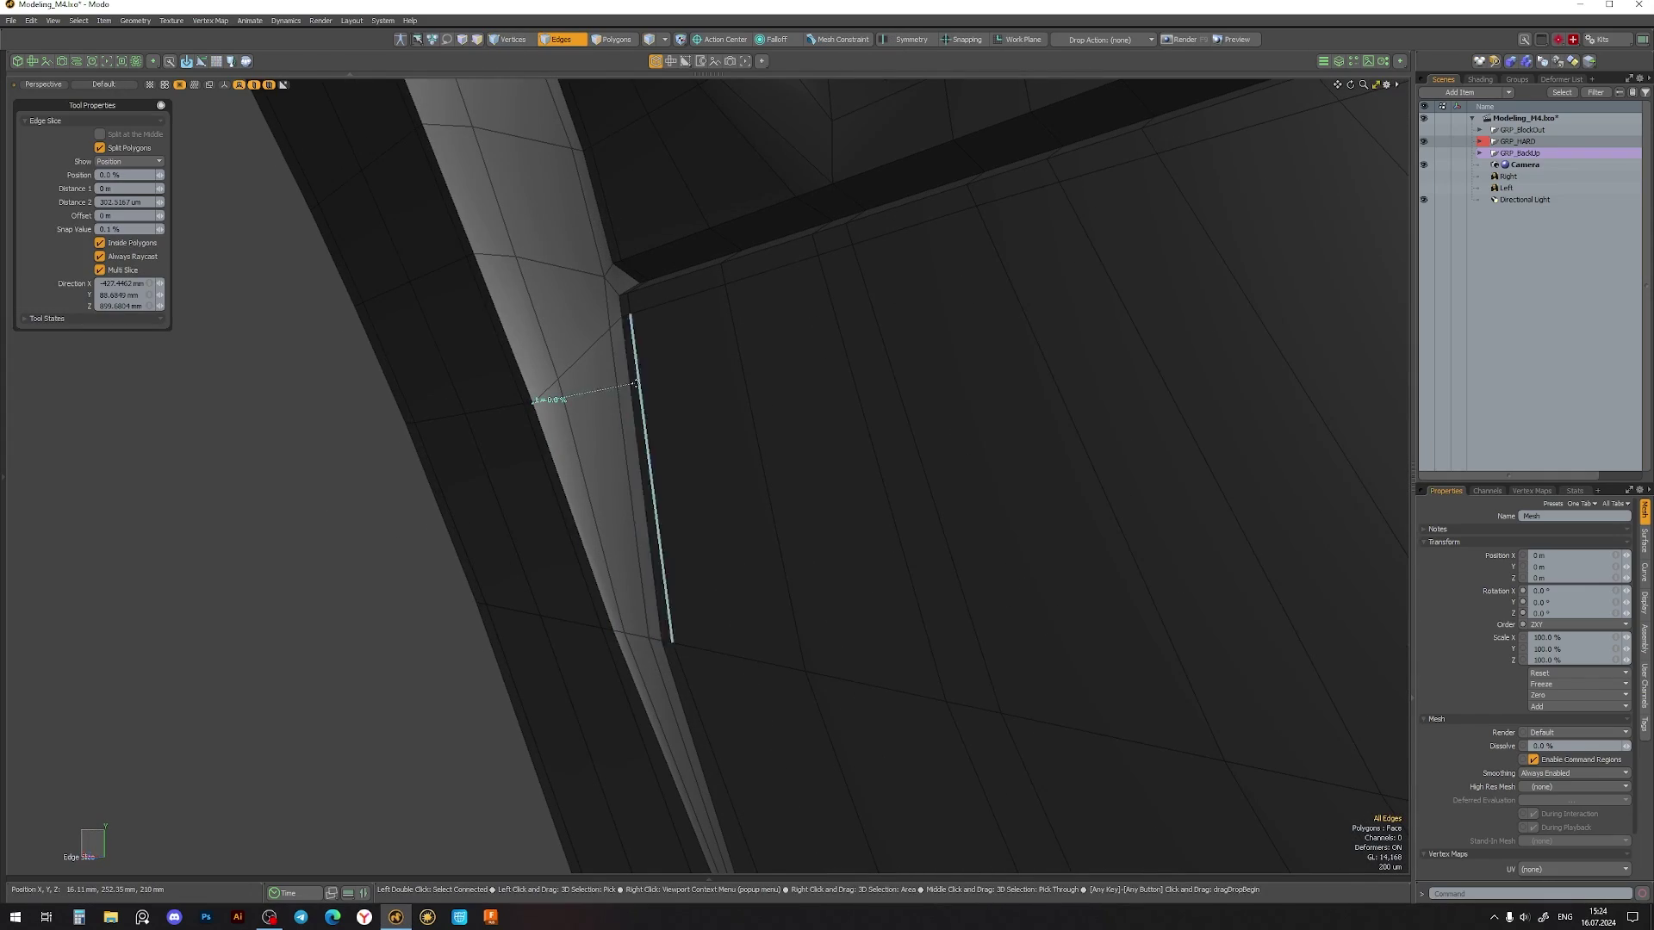
left_click_drag(638, 459, 424, 427, "alt")
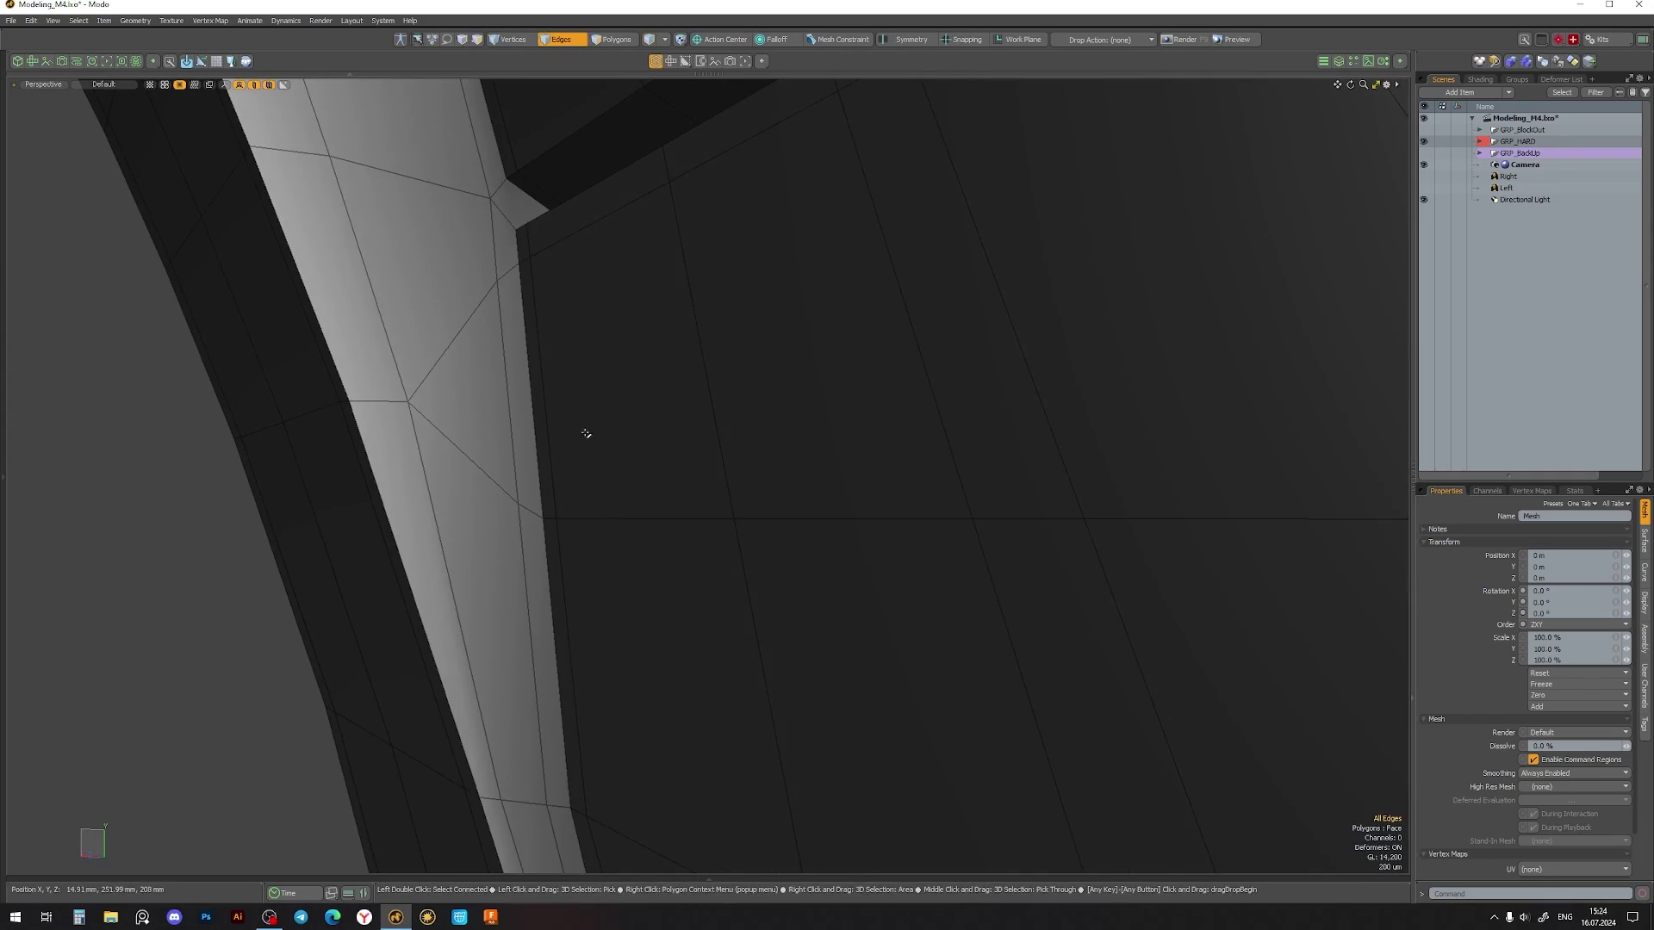
mouse_move(586, 434)
left_mouse_down("alt")
mouse_move(546, 451)
mouse_move(572, 465)
mouse_move(438, 497)
mouse_move(417, 436)
mouse_move(685, 622)
left_mouse_up("alt")
key("Tab")
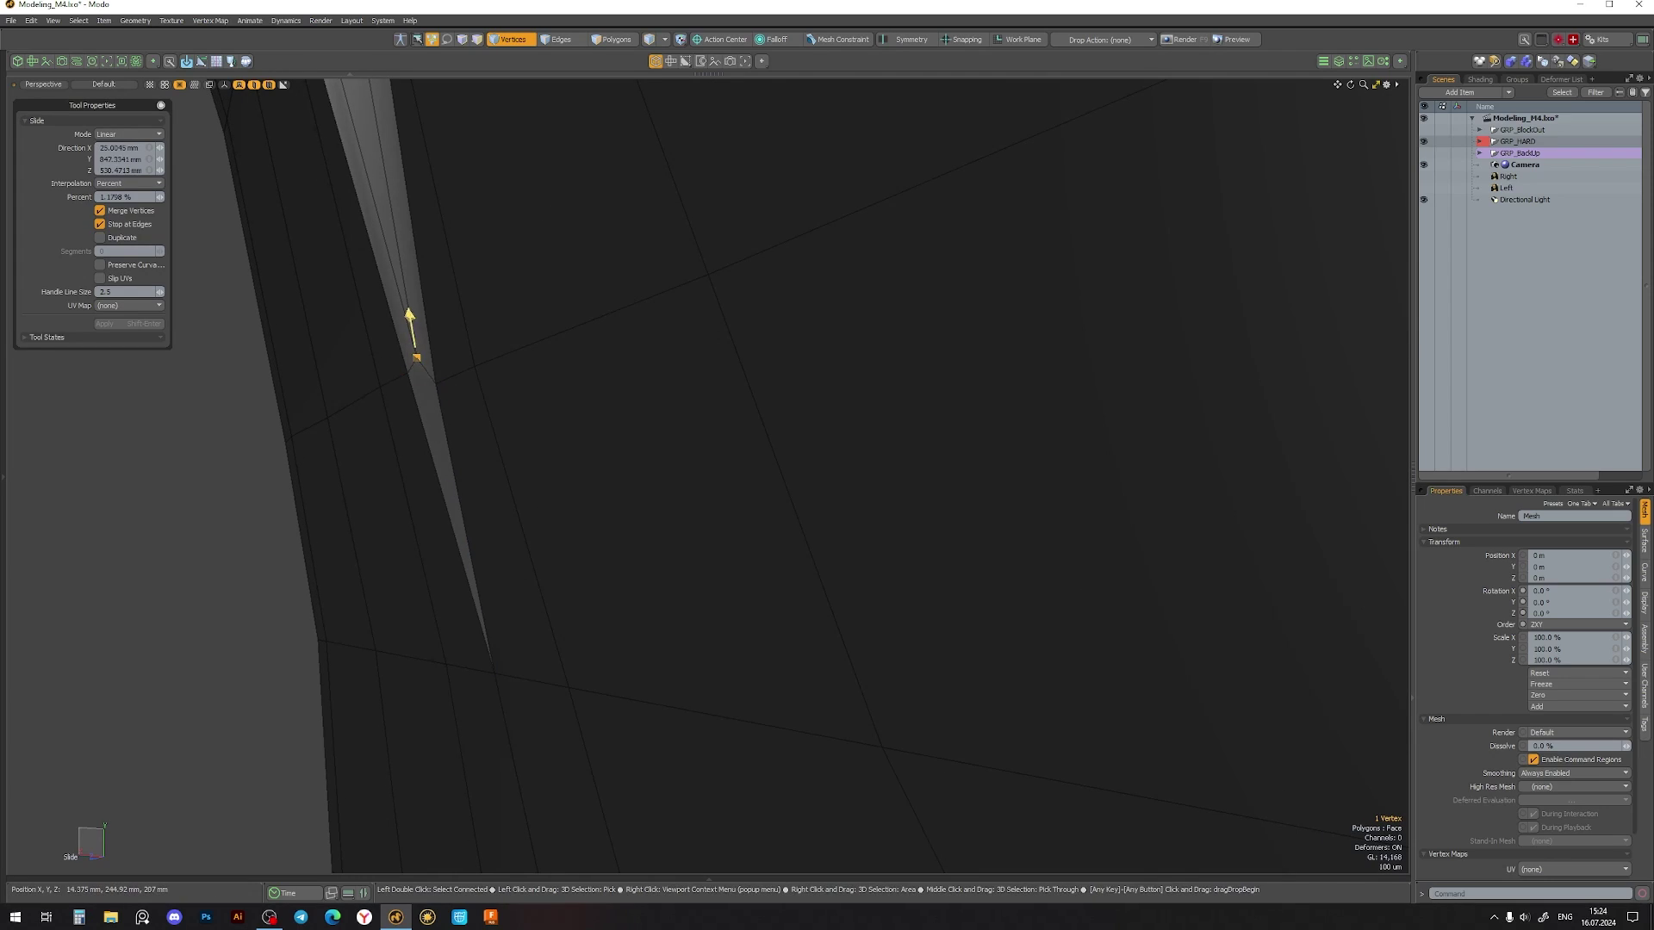
- Finish the vertex slide and review the smoothed seam corner close up and wide
key("space")
mouse_move(314, 462)
left_mouse_down("alt")
mouse_move(514, 513)
mouse_move(494, 492)
mouse_move(550, 526)
mouse_move(809, 491)
mouse_move(620, 473)
mouse_move(668, 468)
mouse_move(624, 418)
mouse_move(543, 388)
mouse_move(589, 386)
left_mouse_up("alt")
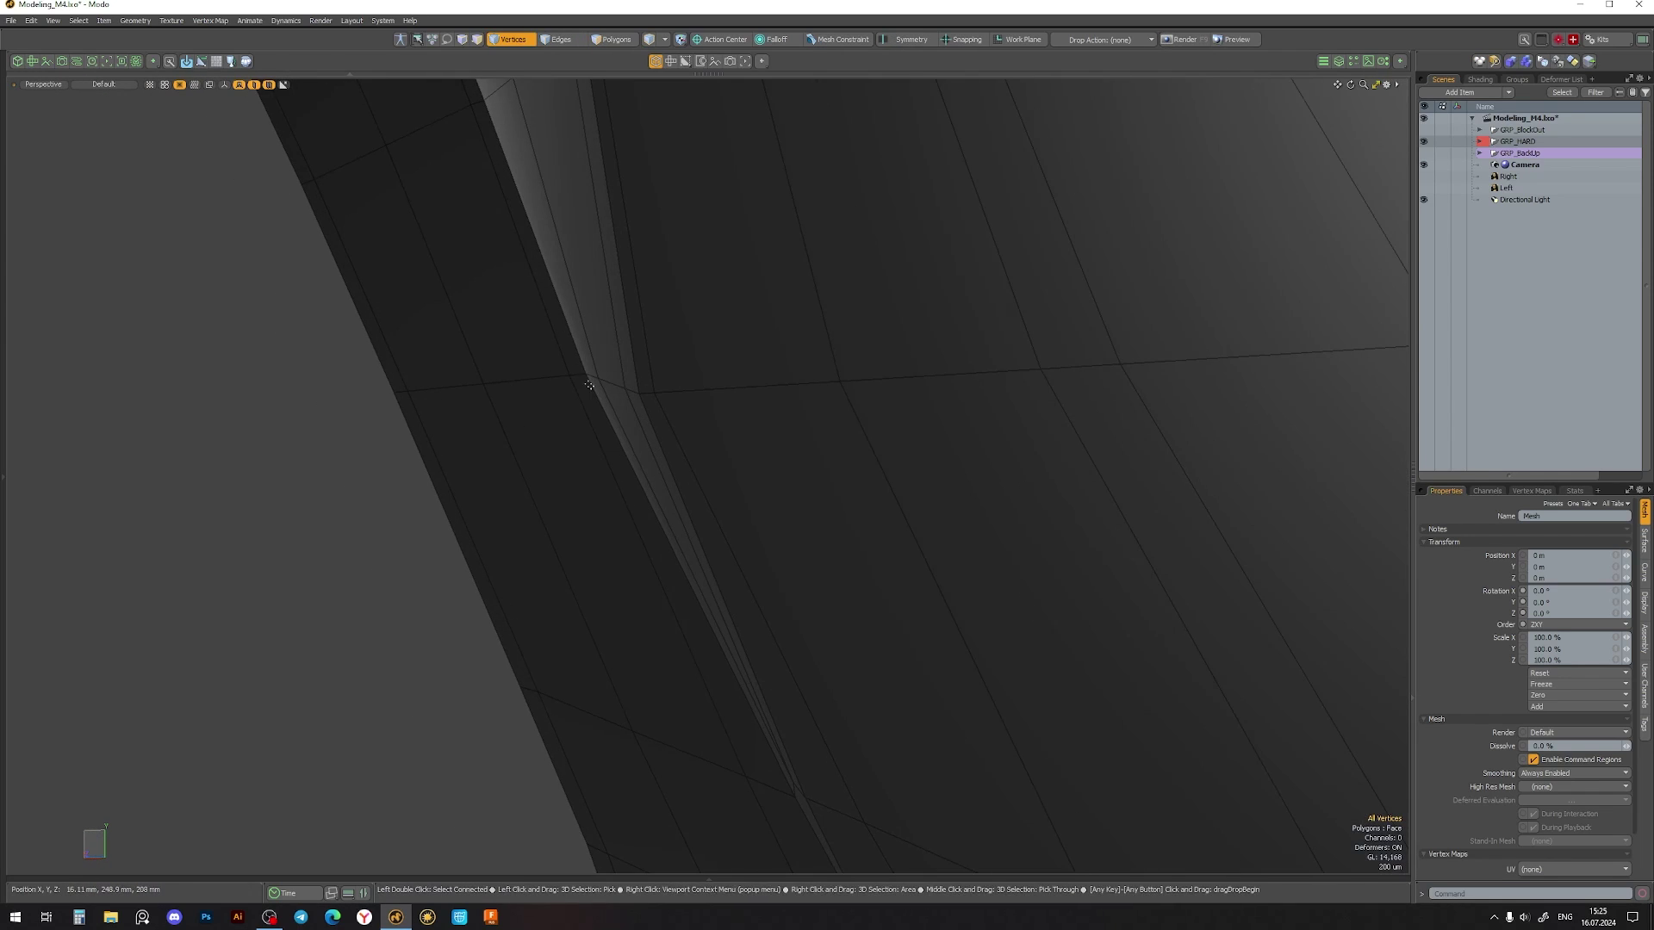
left_click_drag(729, 380, 1084, 414, "alt")
key("Tab")
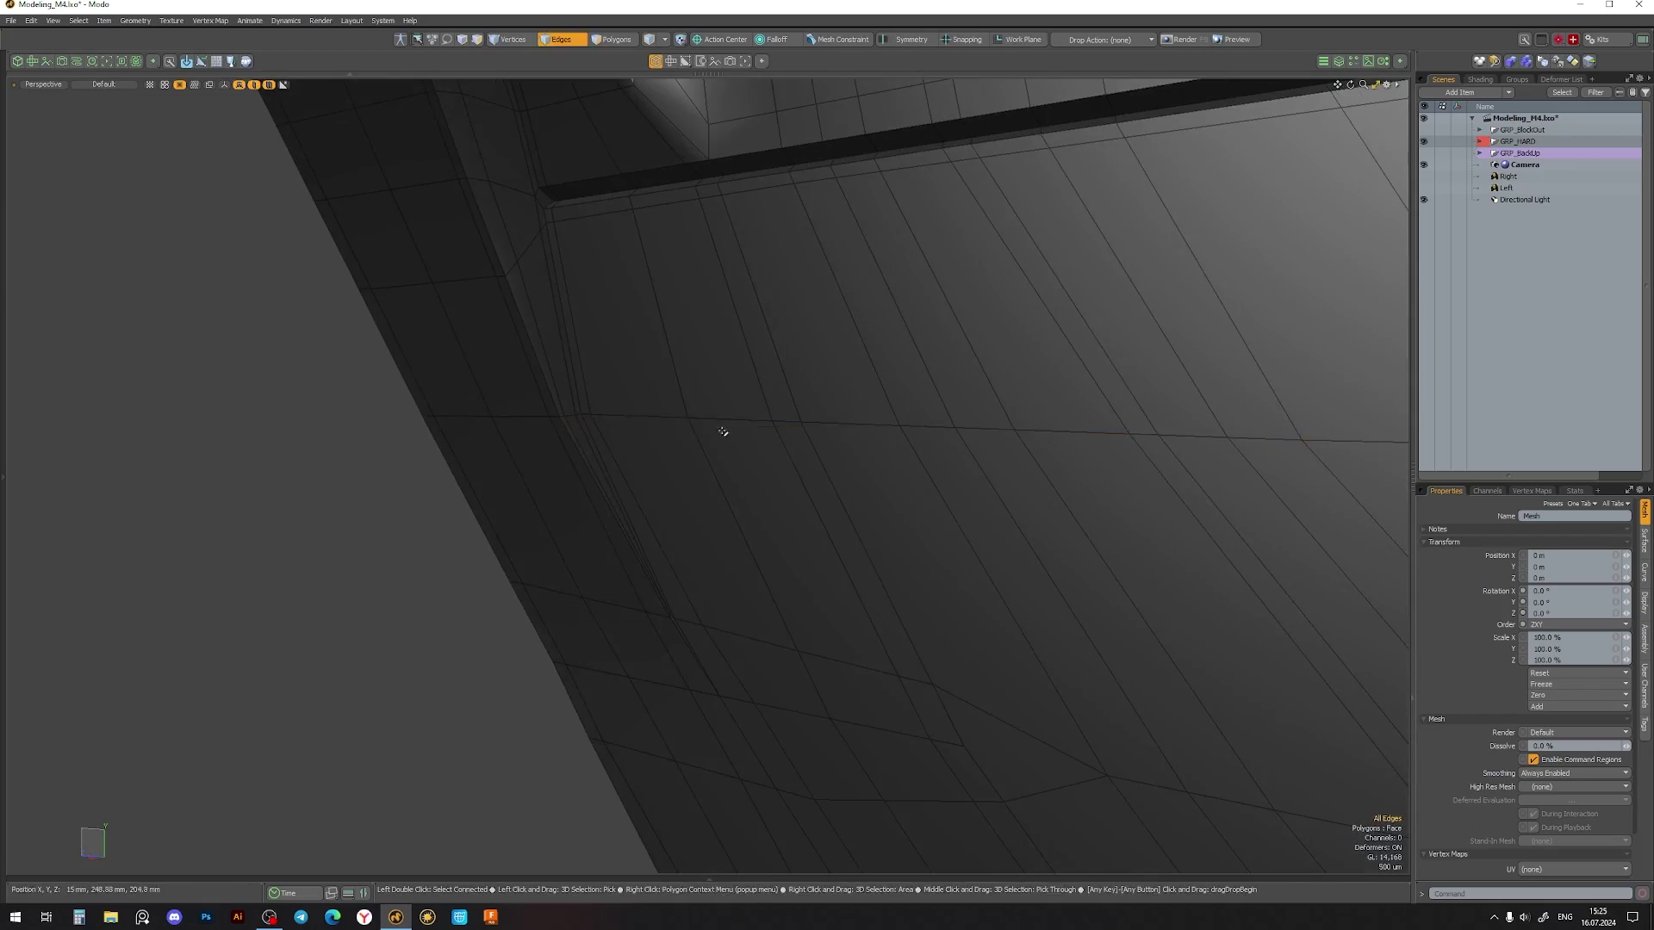
left_click_drag(720, 433, 565, 433, "alt")
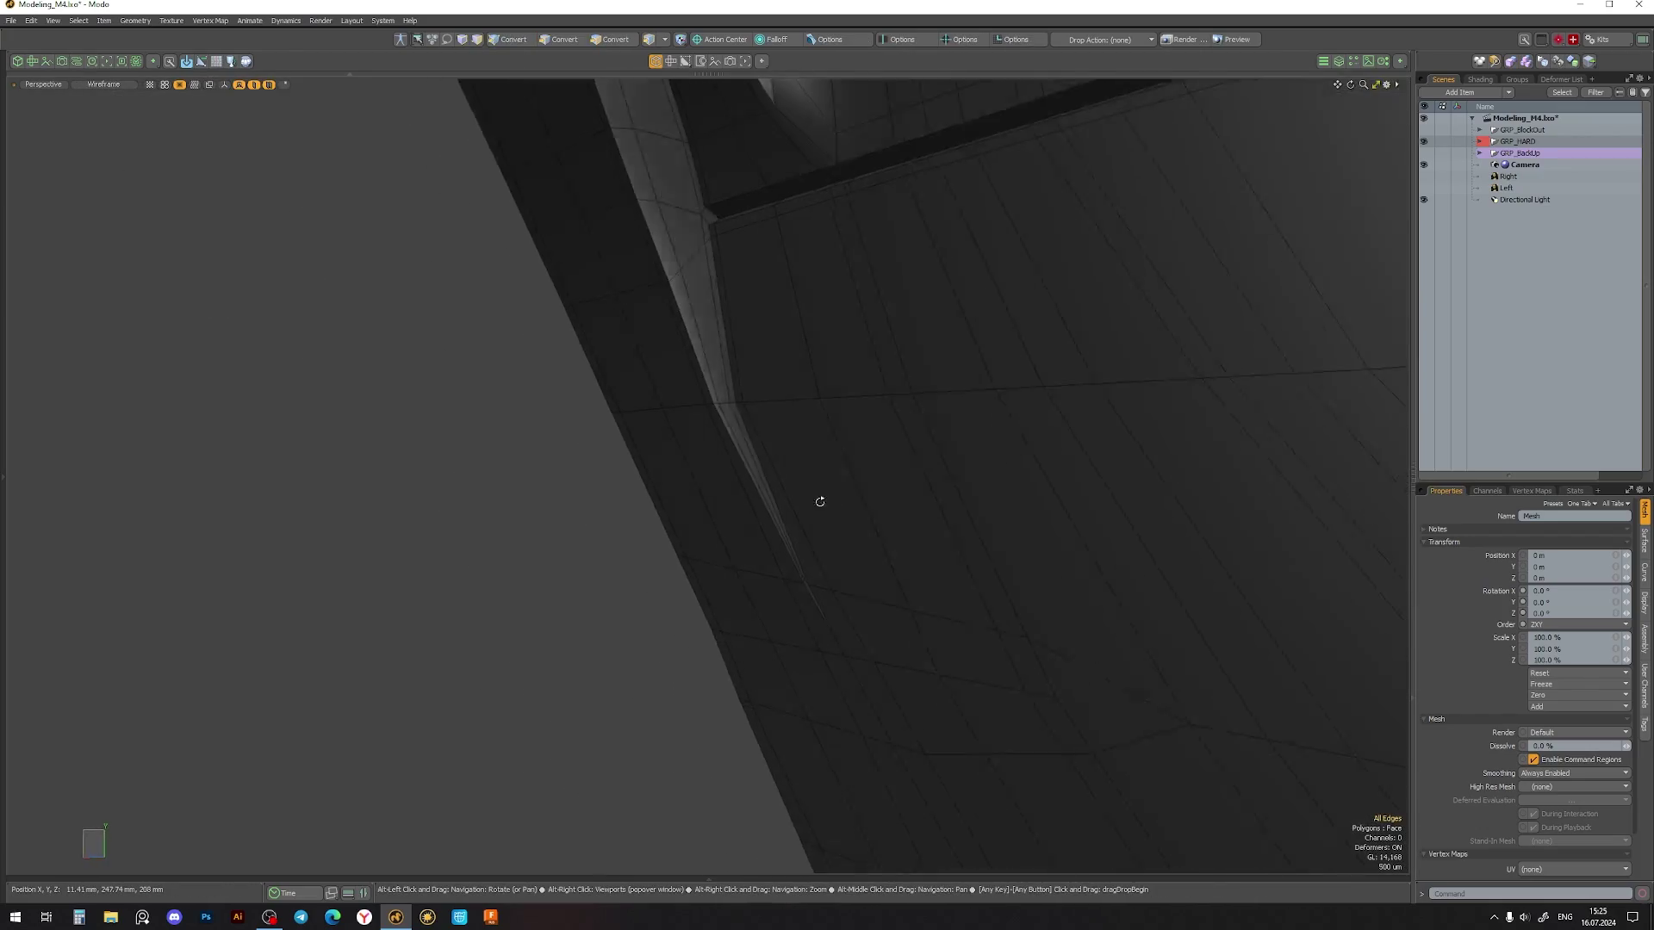
left_click_drag(819, 505, 691, 528, "alt")
key("Tab")
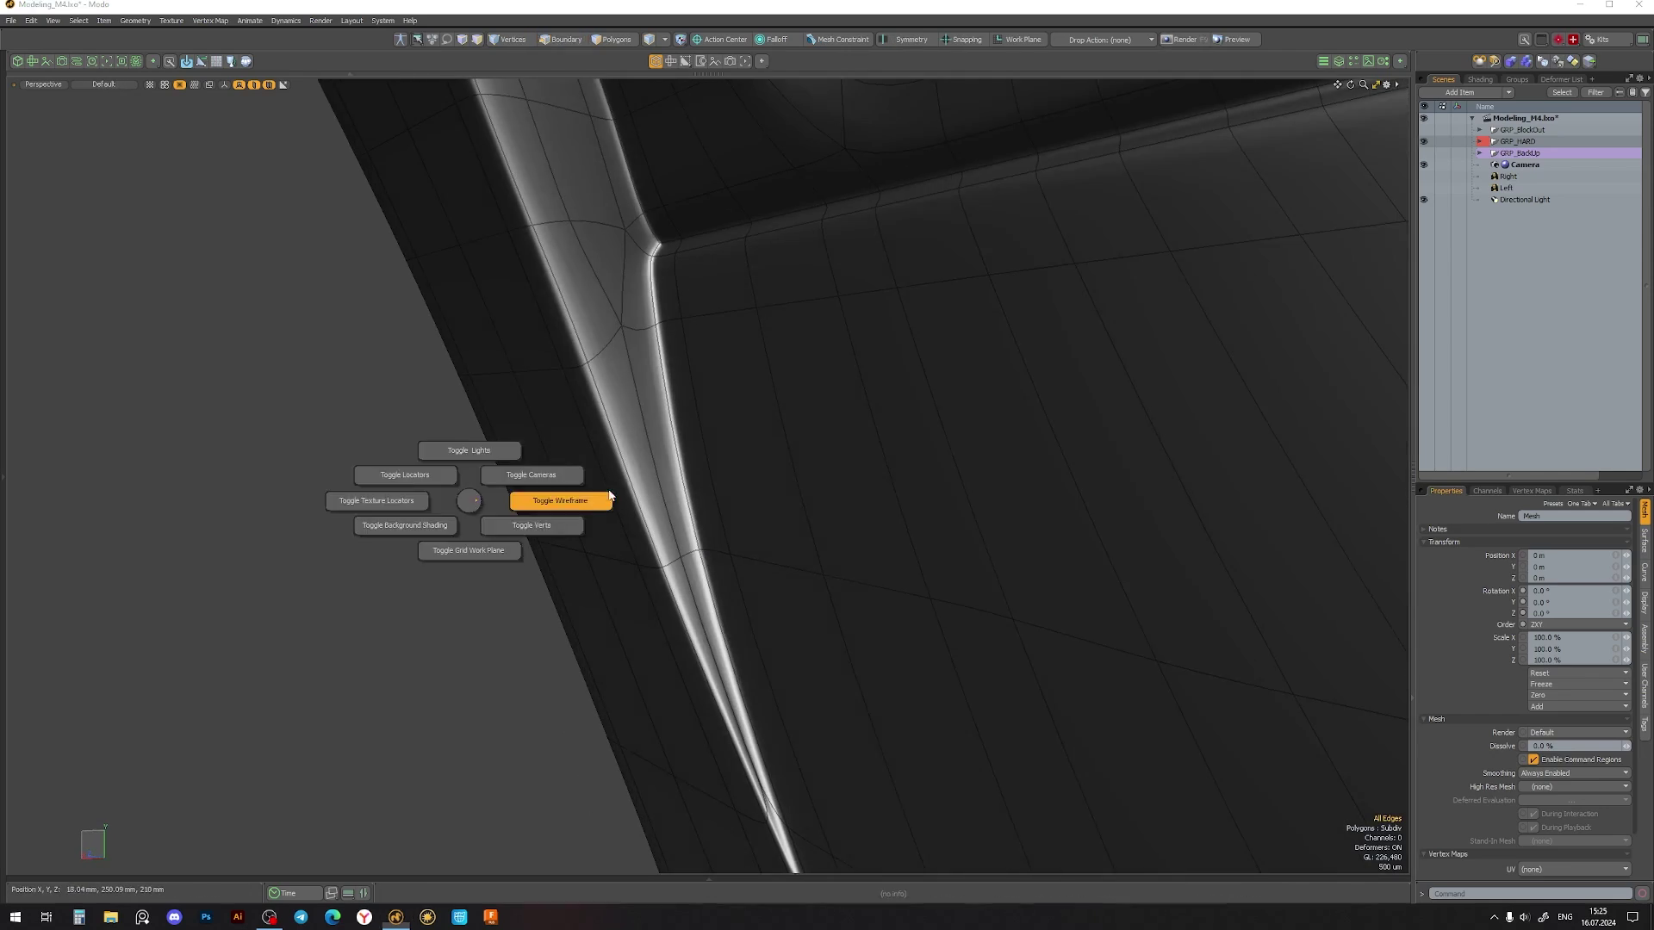
- Hide the wireframe overlay and pick a corner vertex near the bright groove edge
right_click_drag(479, 498, 554, 499, "alt")
mouse_move(583, 480)
left_mouse_down("alt")
mouse_move(607, 512)
mouse_move(655, 527)
mouse_move(790, 546)
mouse_move(675, 546)
left_mouse_up("alt")
key("Tab")
key("1")
left_click(677, 543)
right_click_drag(676, 546, 875, 594, "alt")
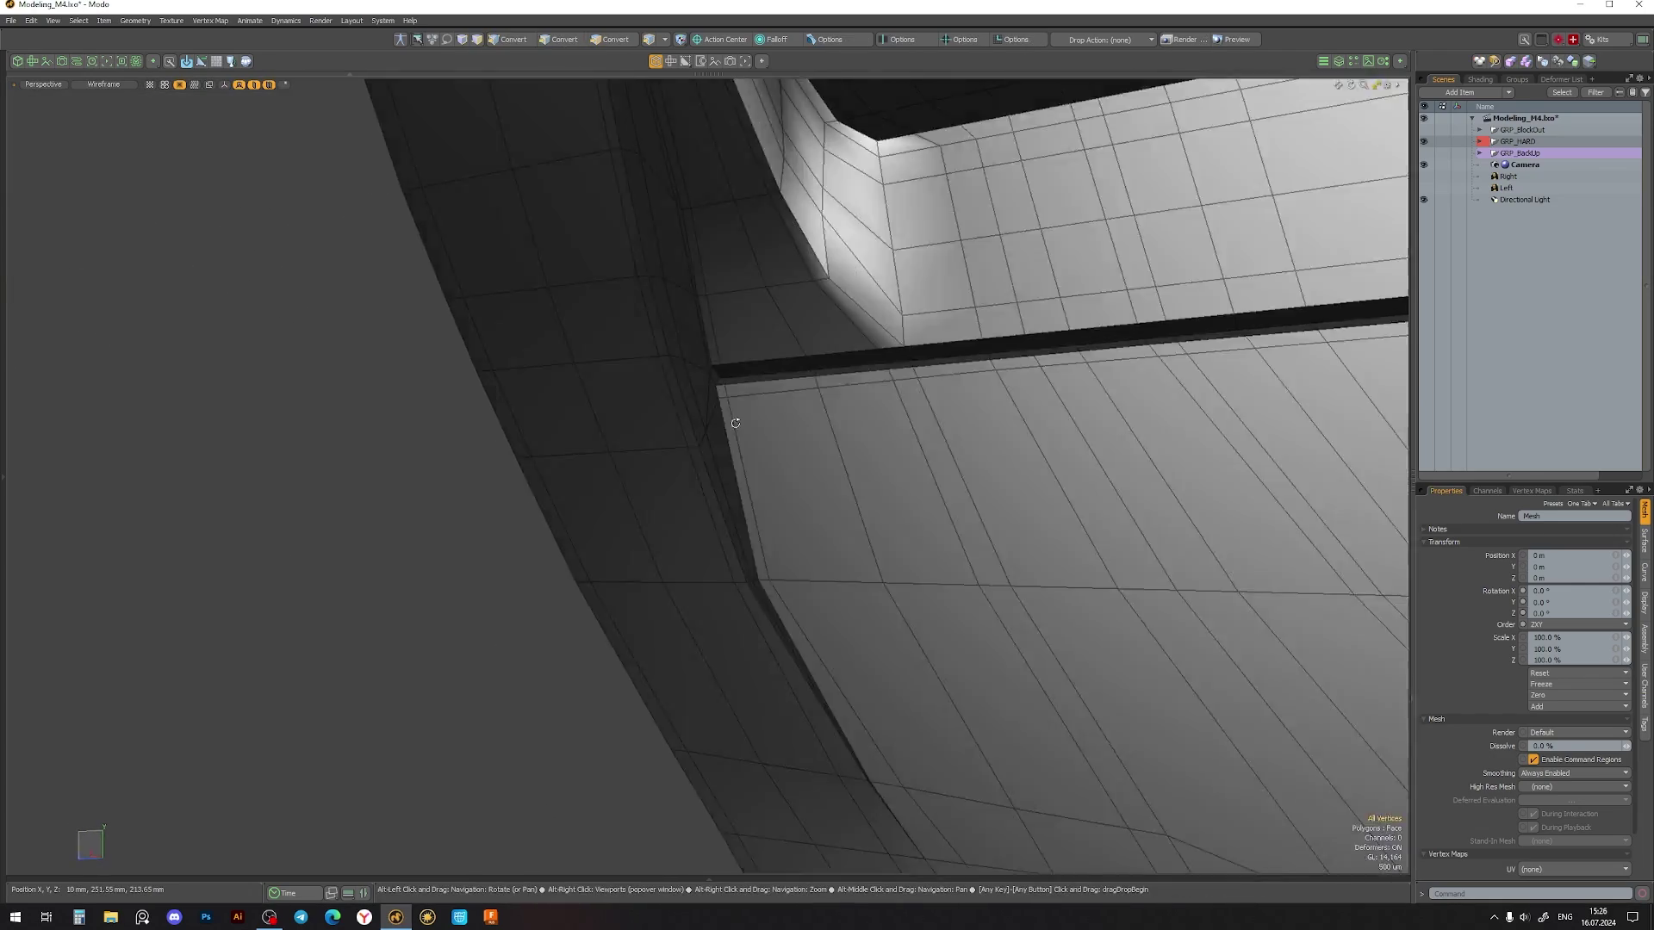
left_click_drag(719, 584, 672, 451, "alt")
key("w")
key("Tab")
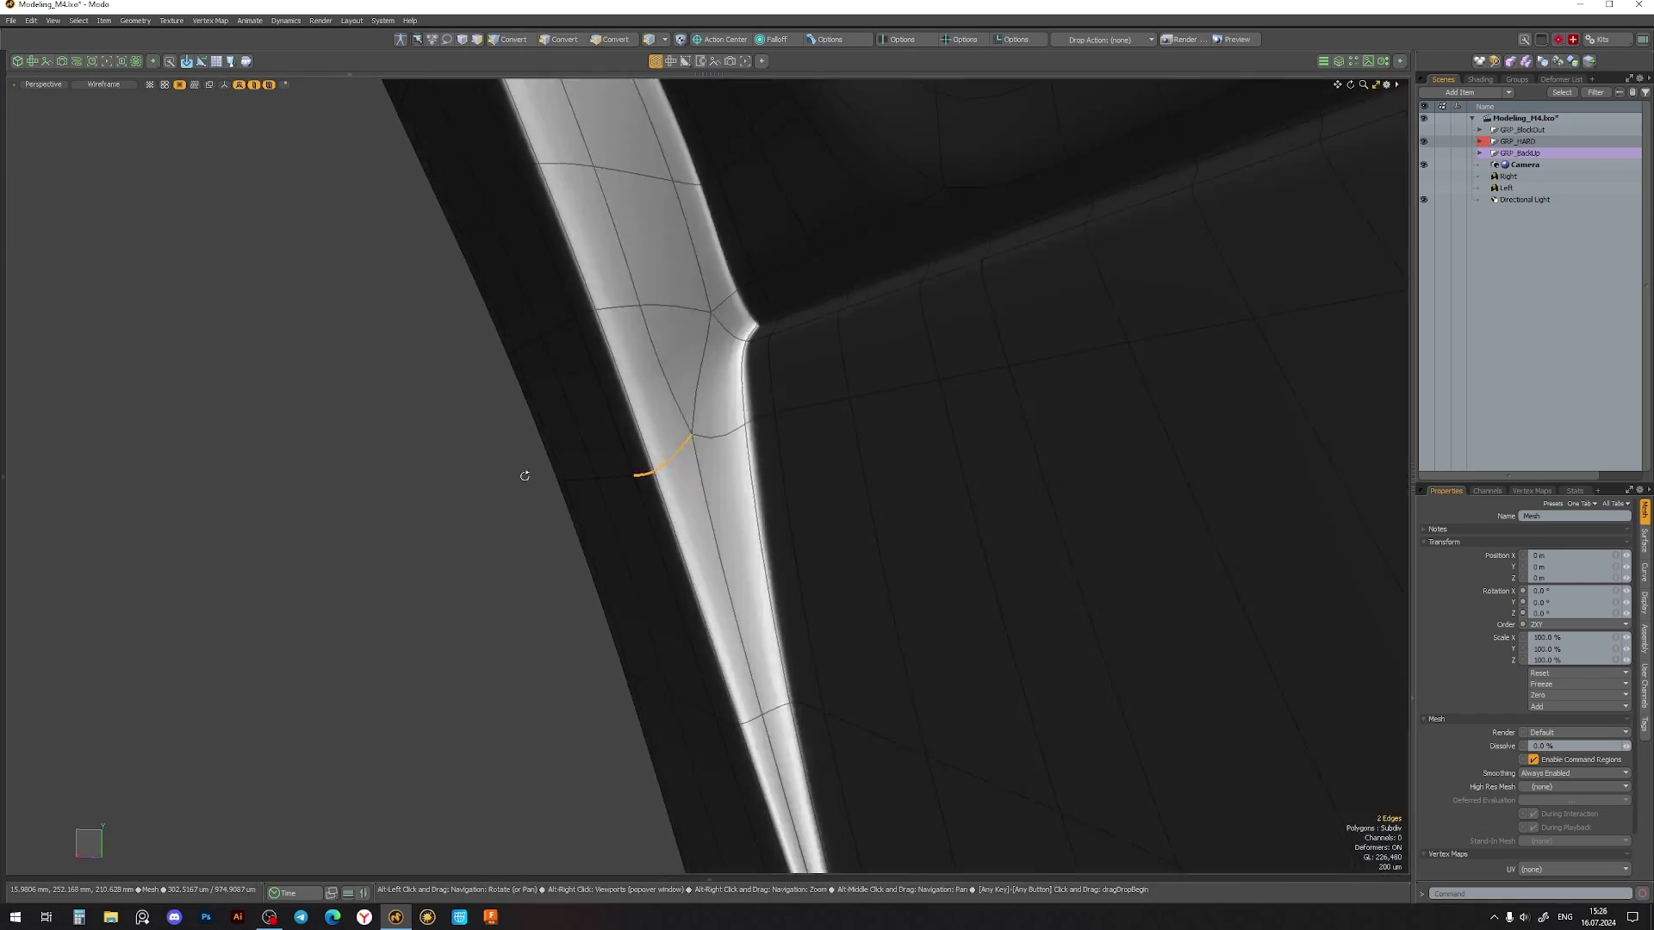
key("Tab")
key("Tab")
scroll(621, 452, "up", 3)
key("Tab")
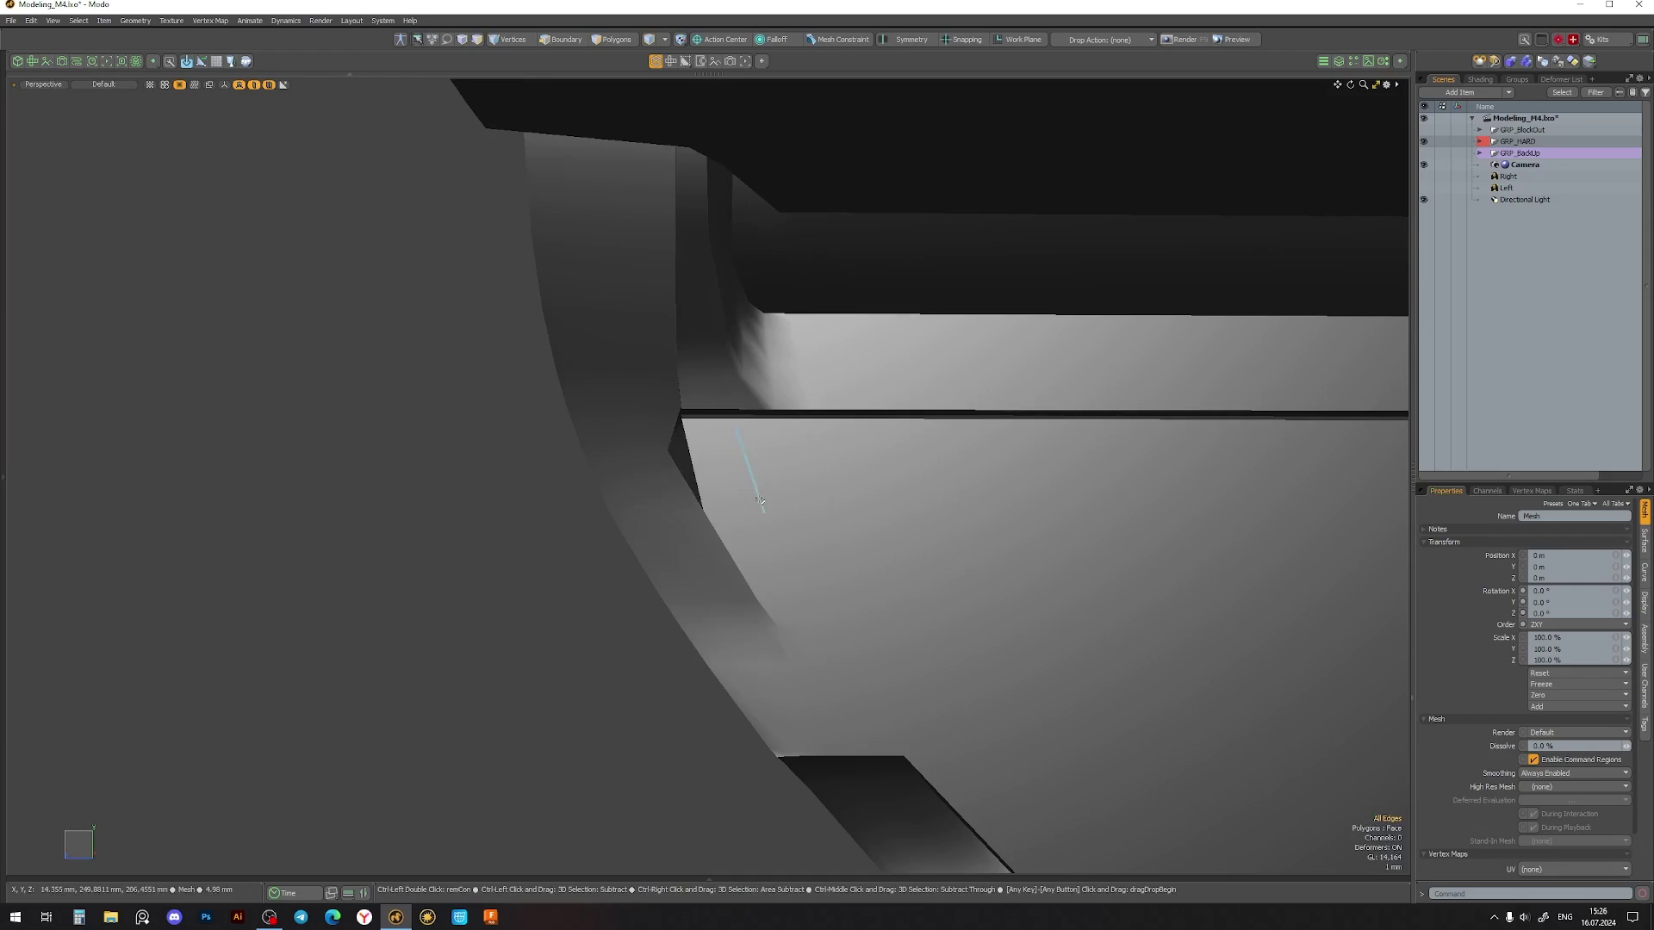
mouse_move(900, 479)
left_mouse_down("alt")
mouse_move(709, 439)
mouse_move(676, 454)
mouse_move(801, 344)
left_mouse_up("alt")
key("Tab")
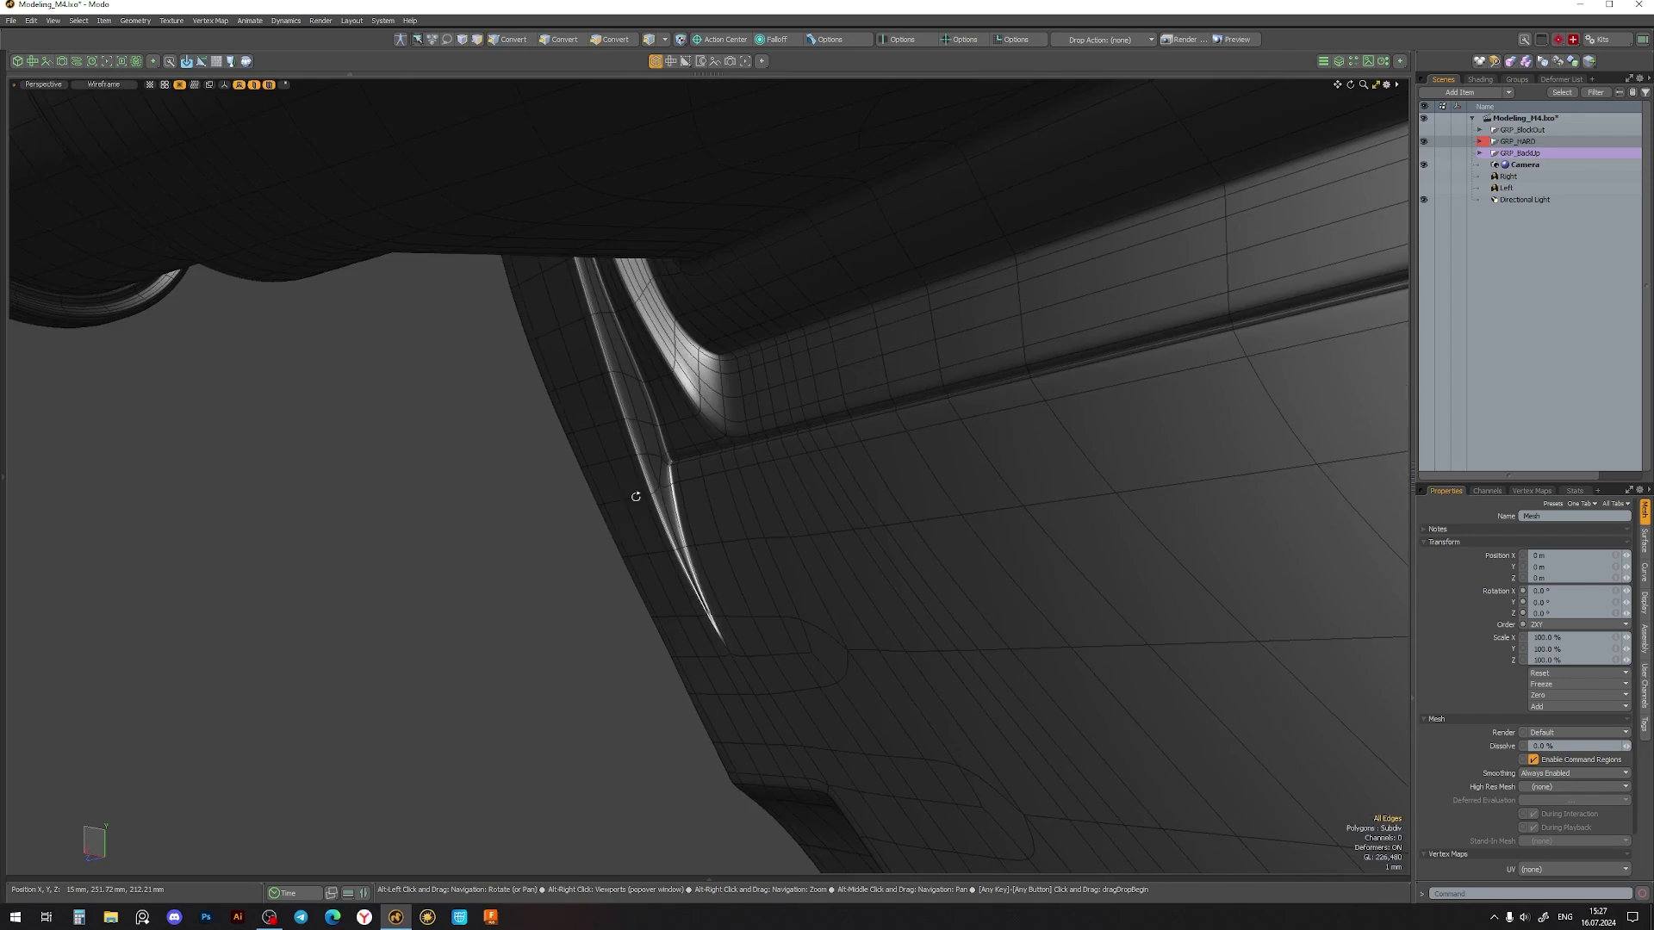
left_click_drag(630, 565, 734, 517, "alt")
key("Tab")
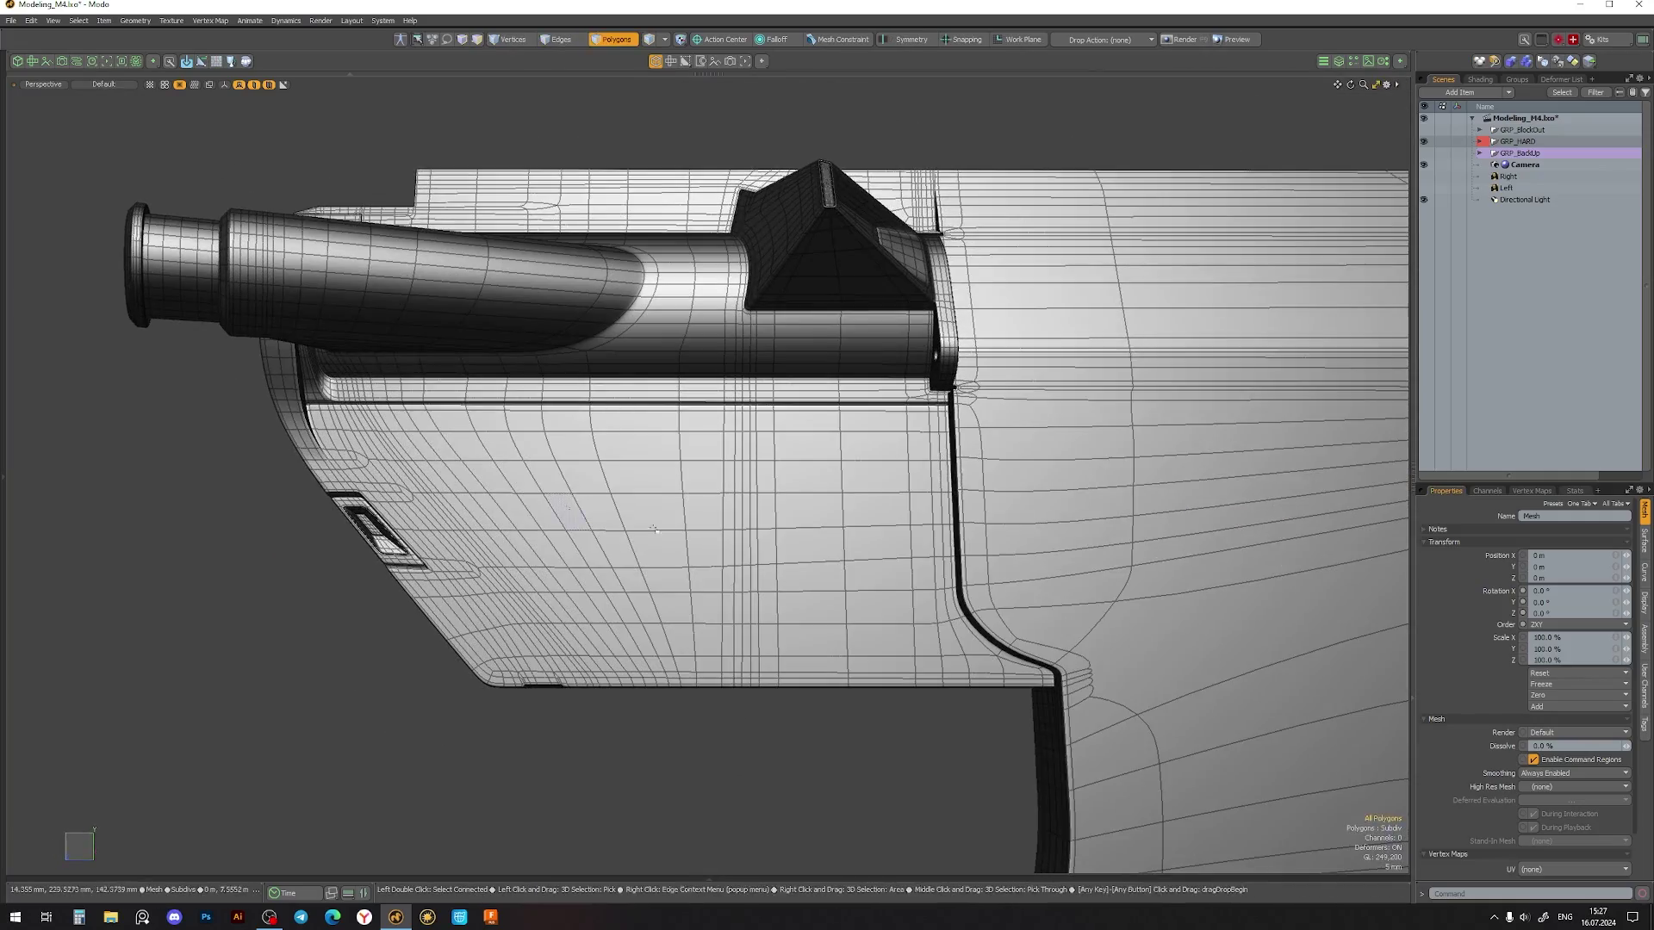
mouse_move(654, 529)
left_mouse_down("alt")
mouse_move(1028, 387)
mouse_move(655, 457)
mouse_move(652, 516)
left_mouse_up("alt")
left_click(652, 515)
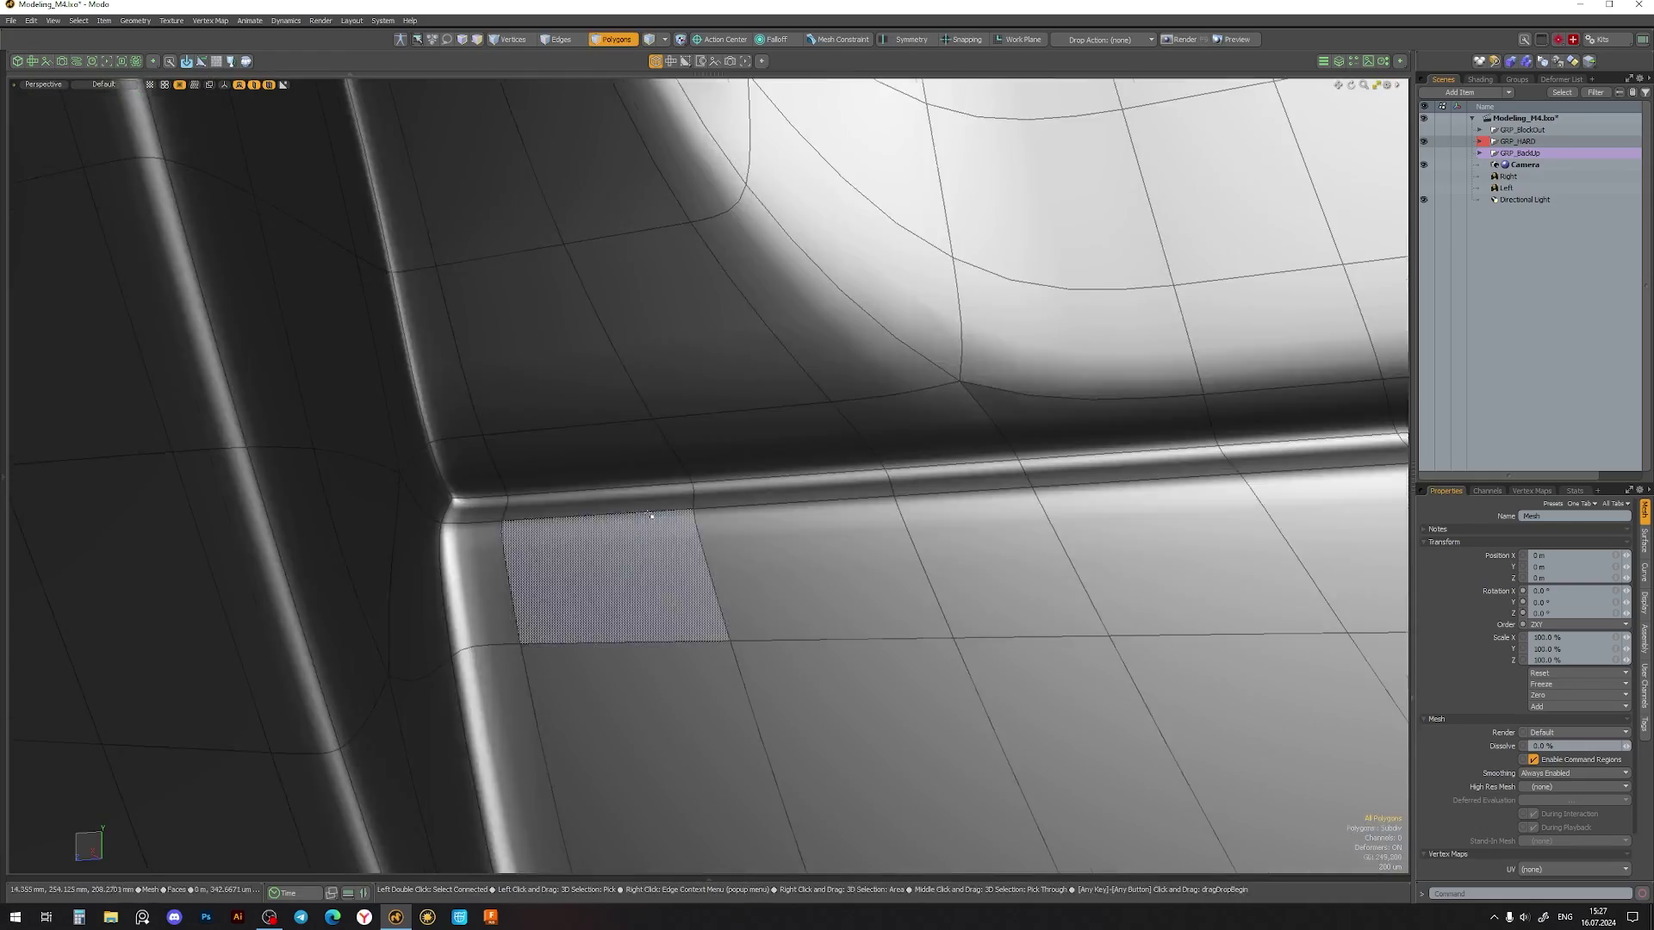
left_click_drag(510, 509, 458, 505, "alt")
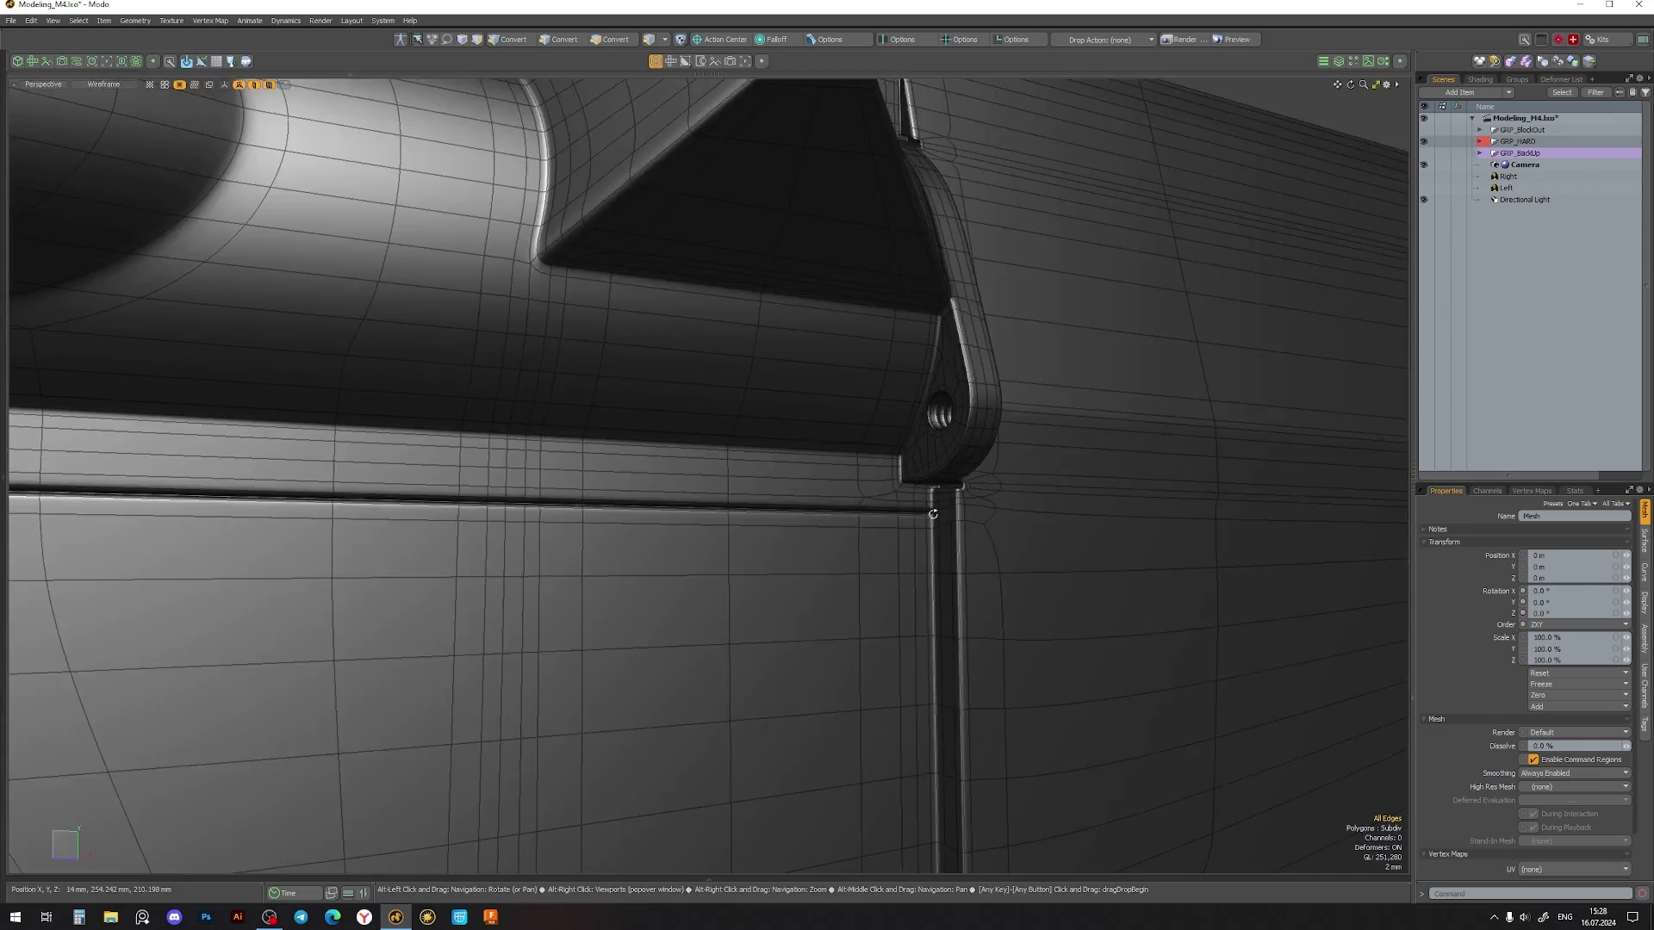
left_click_drag(567, 507, 1157, 492, "alt")
key("Tab")
scroll(845, 510, "down", 5)
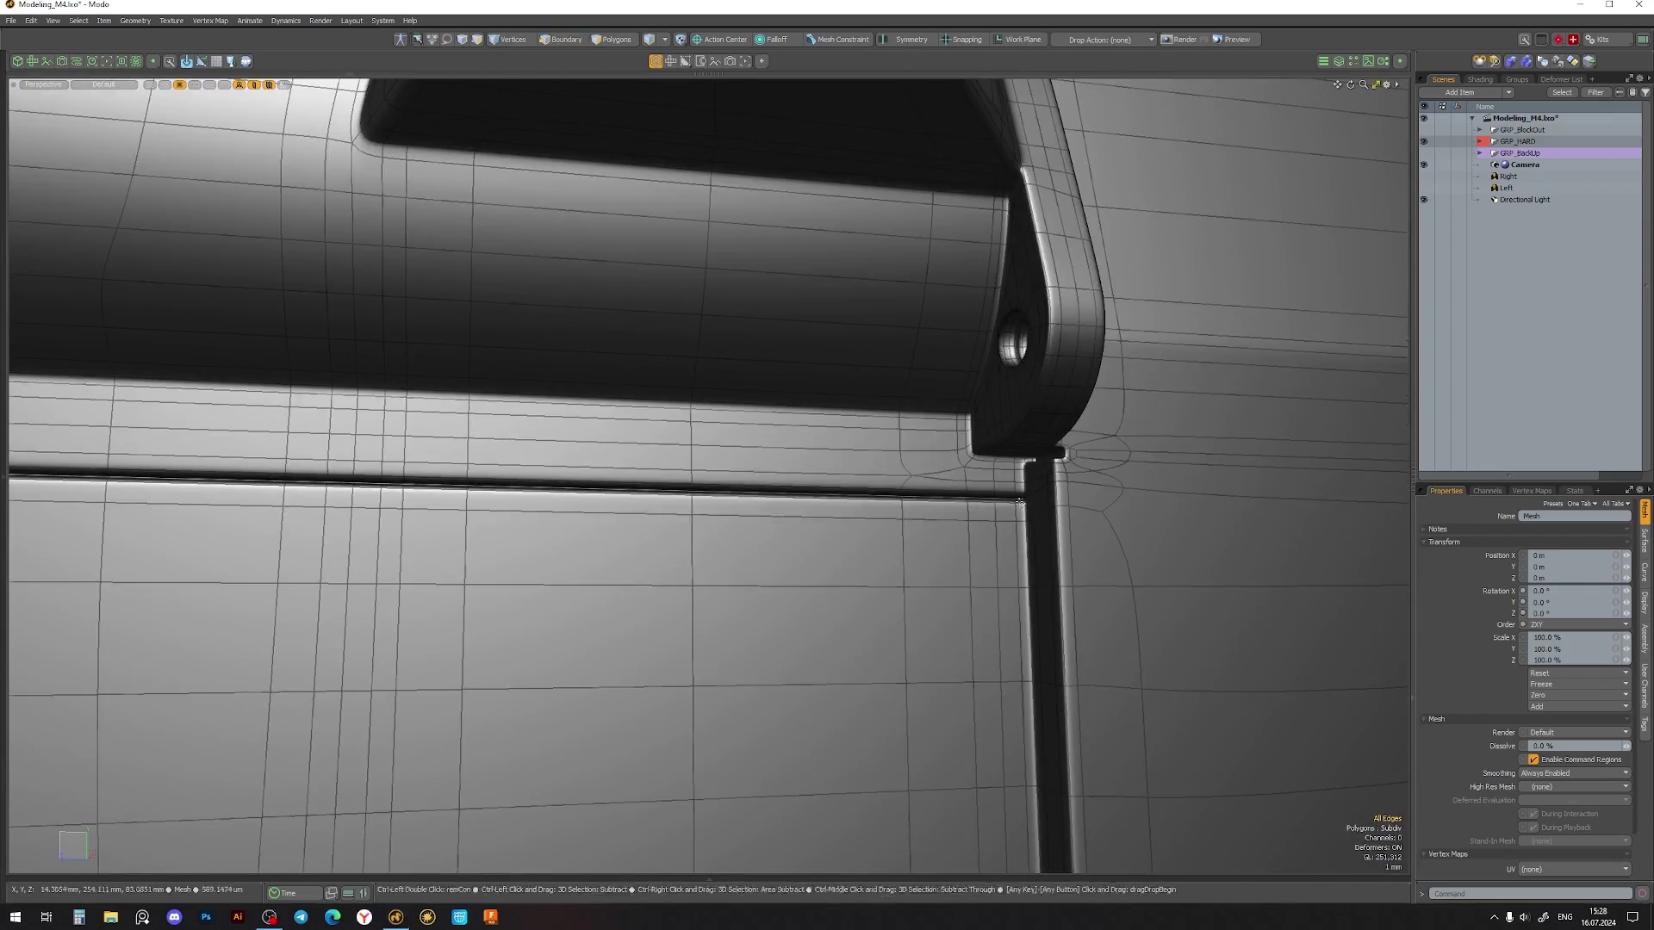
scroll(744, 488, "down", 4)
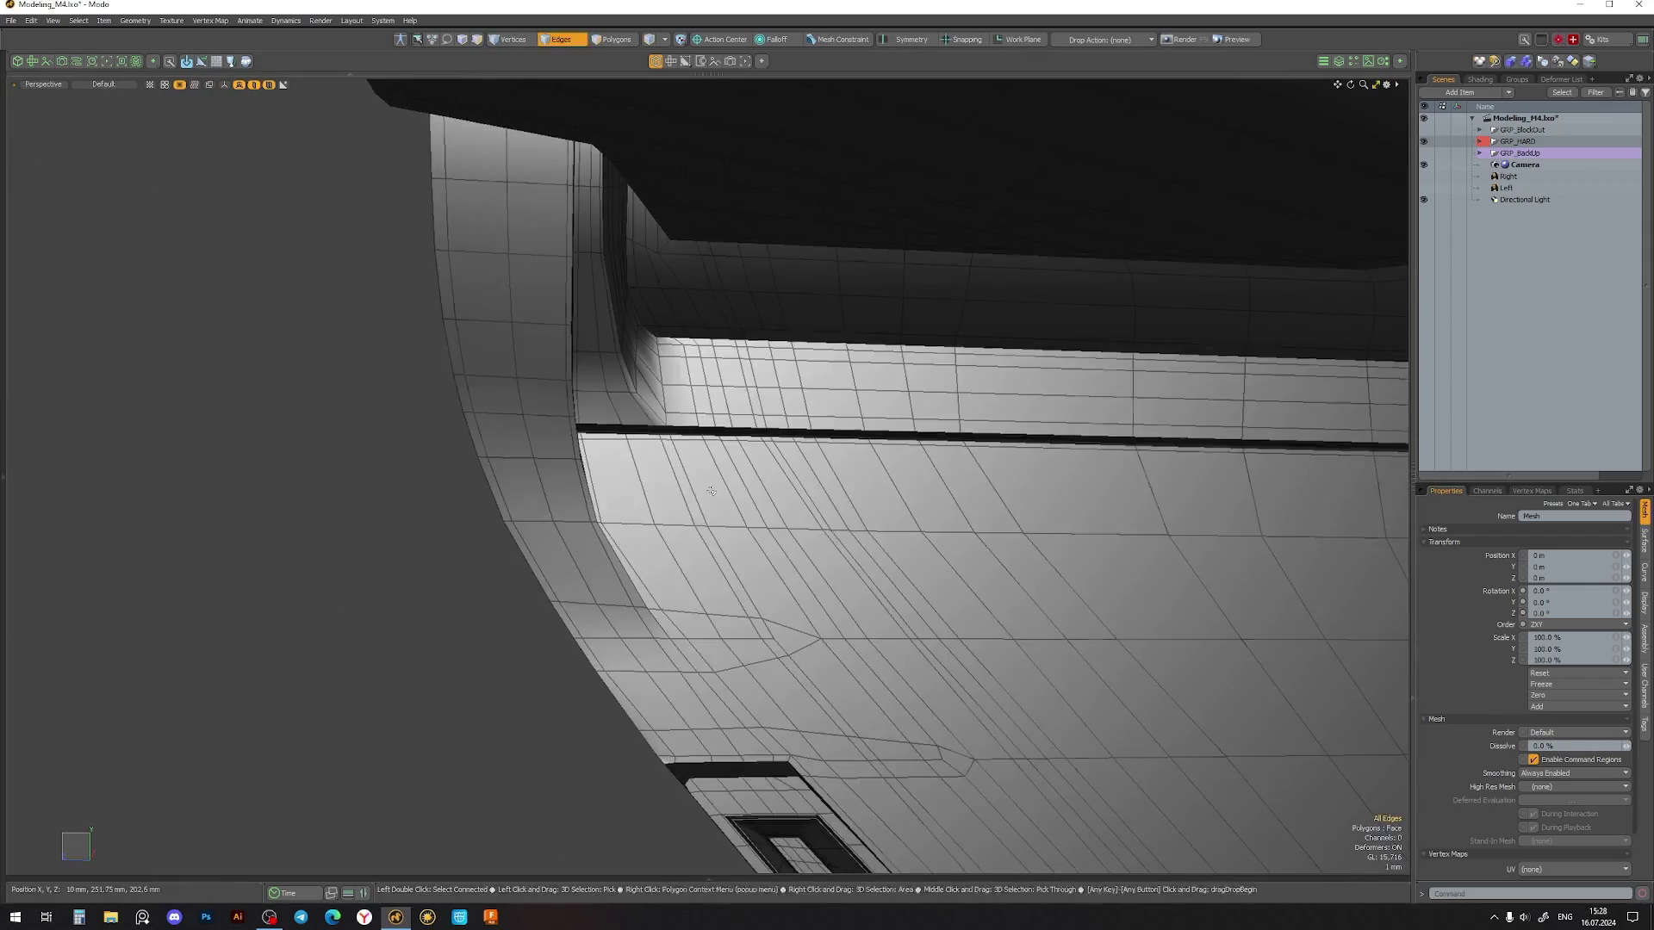
key("1")
mouse_move(710, 491)
left_mouse_down("alt")
mouse_move(572, 528)
mouse_move(468, 532)
mouse_move(543, 439)
mouse_move(599, 512)
mouse_move(620, 473)
mouse_move(875, 546)
mouse_move(801, 349)
mouse_move(782, 406)
mouse_move(779, 491)
mouse_move(890, 339)
mouse_move(778, 421)
mouse_move(798, 440)
mouse_move(736, 471)
left_mouse_up("alt")
key("Tab")
key("Tab")
scroll(875, 546, "down", 4)
key("Tab")
scroll(800, 349, "up", 4)
key("Tab")
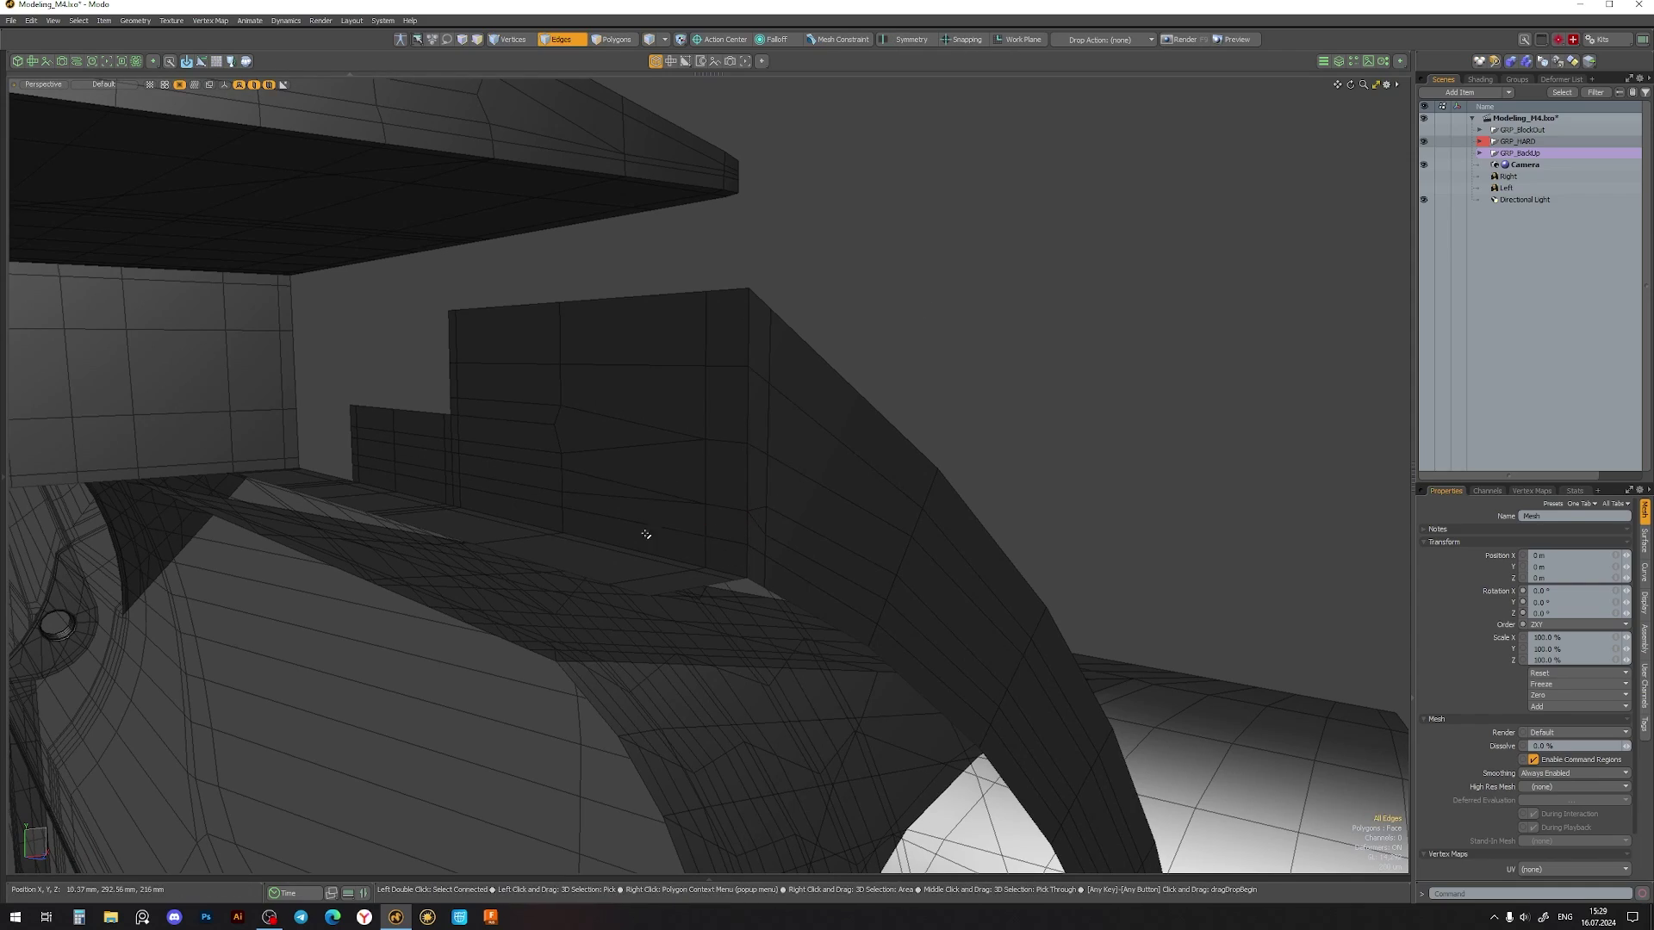
key("Tab")
left_click_drag(646, 535, 687, 509, "alt")
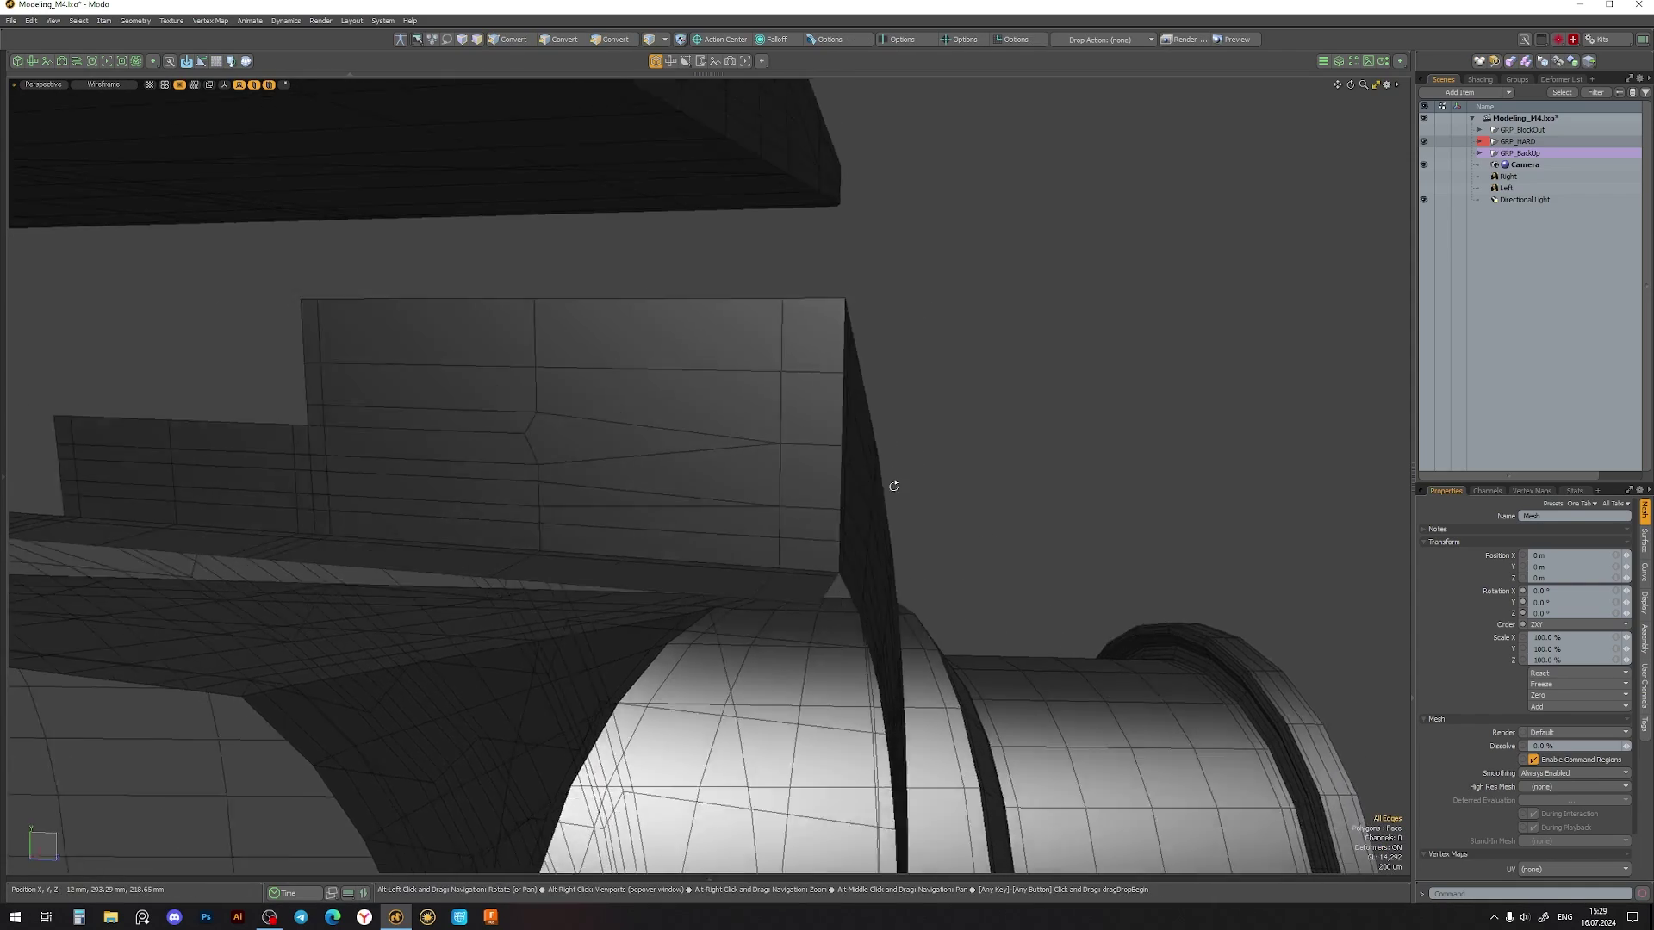
left_click_drag(894, 487, 768, 541, "alt")
double_click(768, 541)
mouse_move(840, 427)
left_mouse_down("alt")
mouse_move(930, 491)
mouse_move(785, 496)
mouse_move(935, 459)
mouse_move(896, 424)
mouse_move(813, 473)
mouse_move(890, 387)
mouse_move(726, 449)
mouse_move(645, 367)
mouse_move(573, 402)
mouse_move(676, 323)
mouse_move(642, 498)
left_mouse_up("alt")
scroll(642, 498, "down", 3)
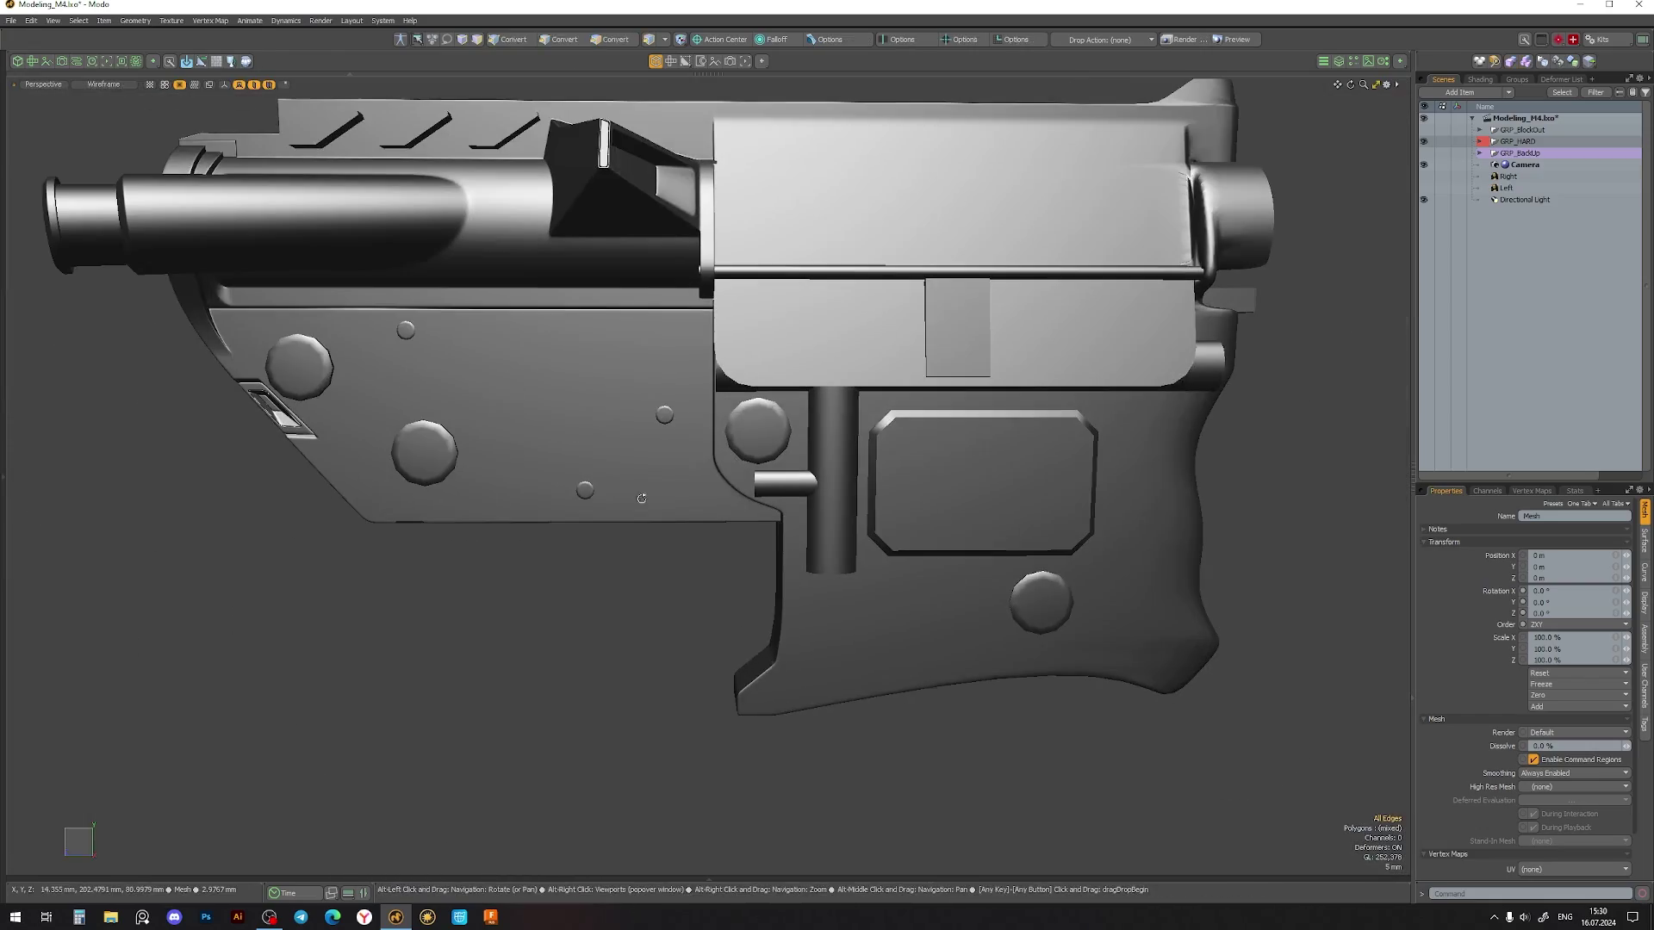
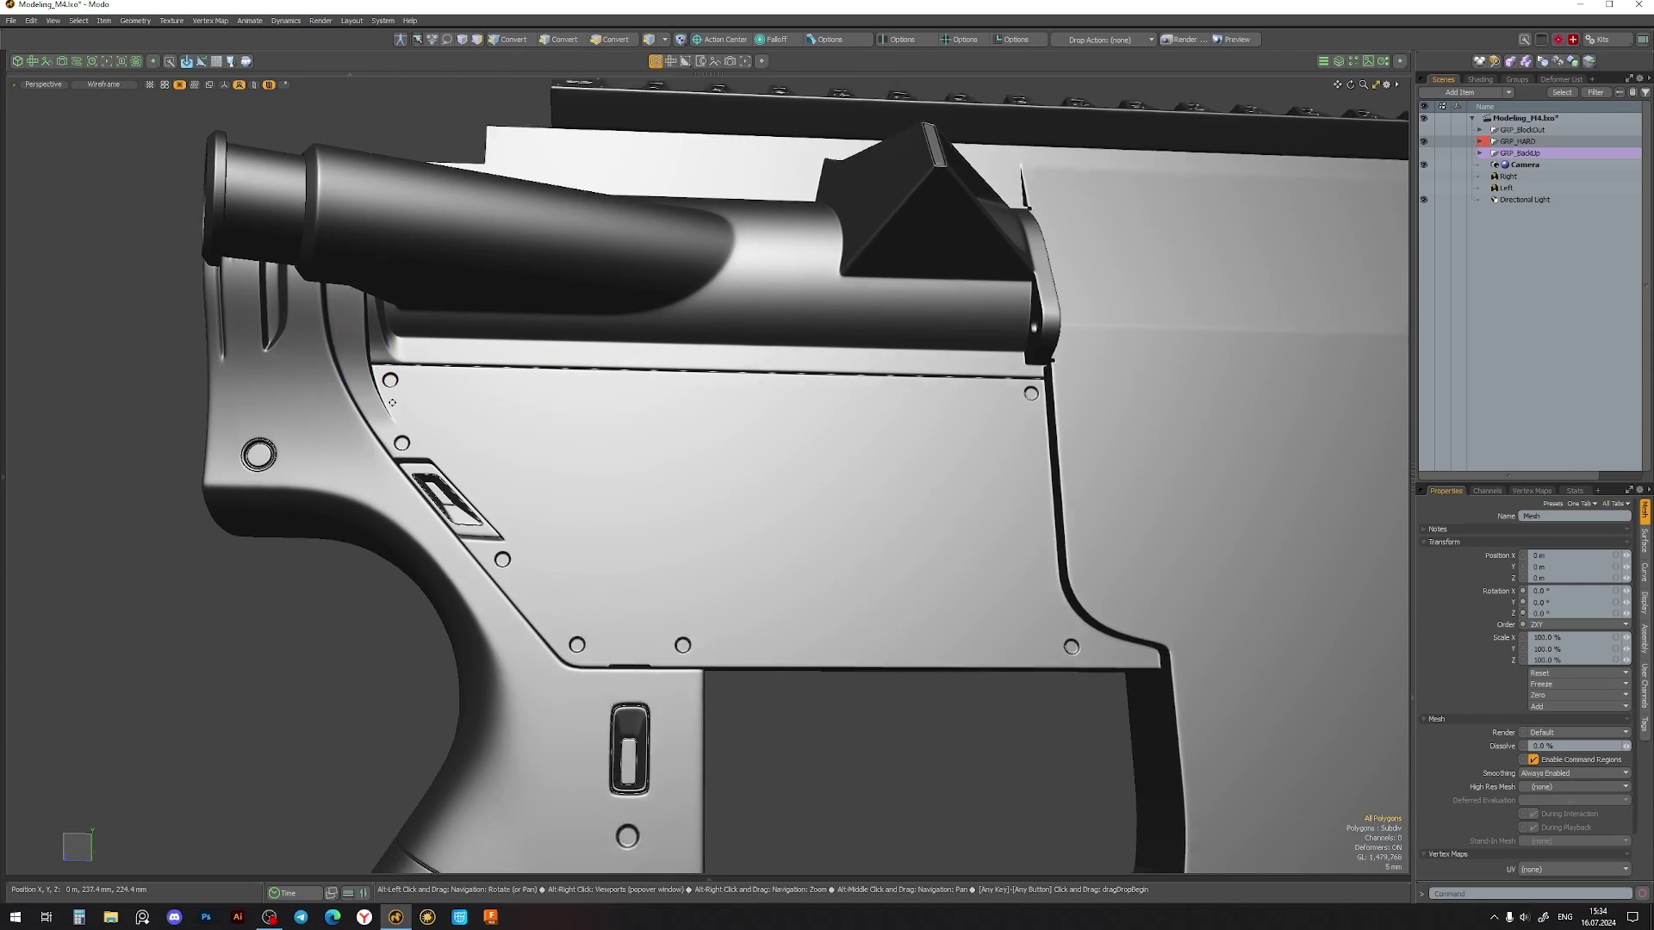
- Inspect the receiver side panel from several angles and select the small cylinder
left_click_drag(380, 367, 540, 390, "alt")
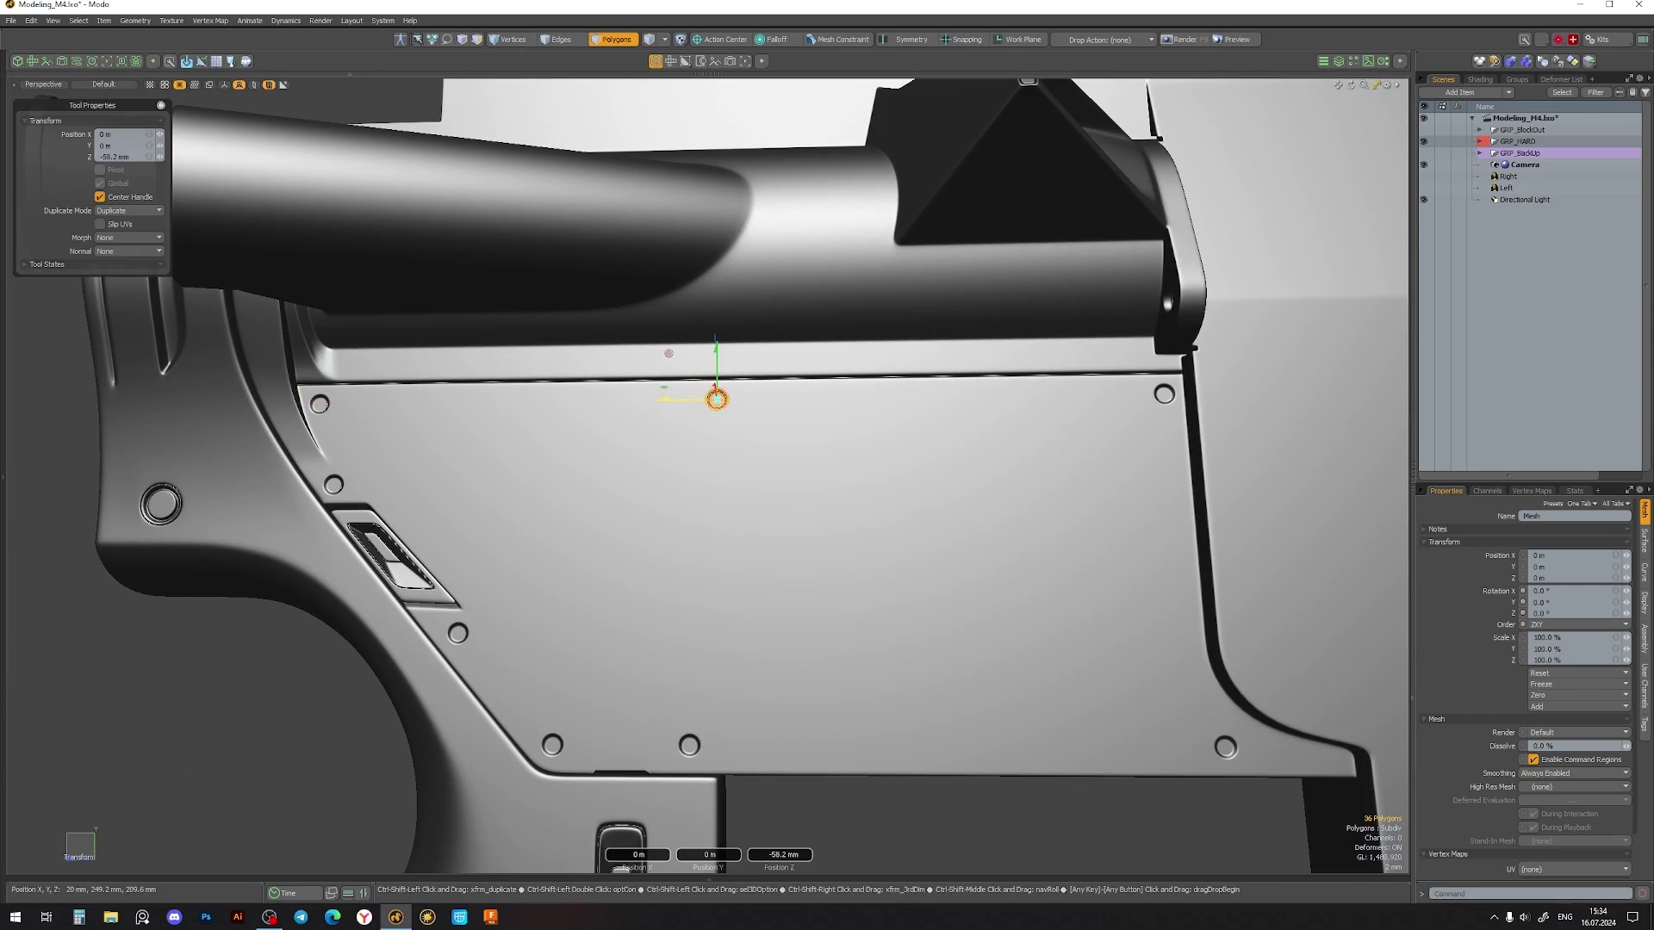
scroll(716, 399, "down", 5)
left_click_drag(716, 399, 736, 473, "alt")
scroll(736, 473, "up", 5)
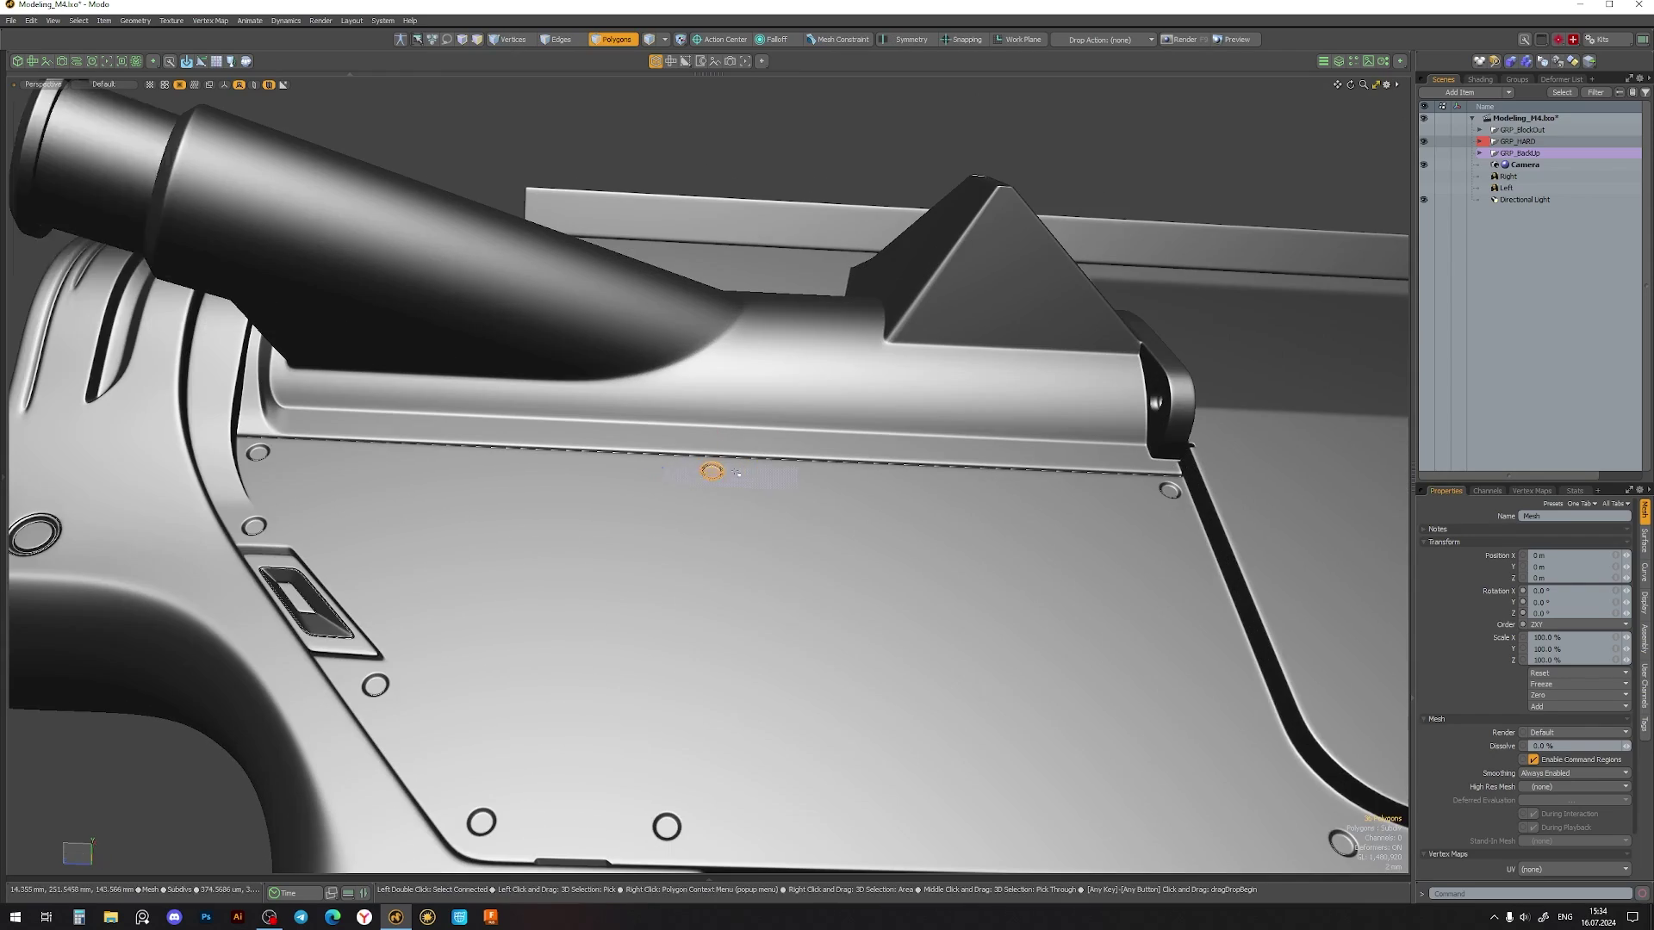
left_click_drag(715, 147, 485, 379, "alt")
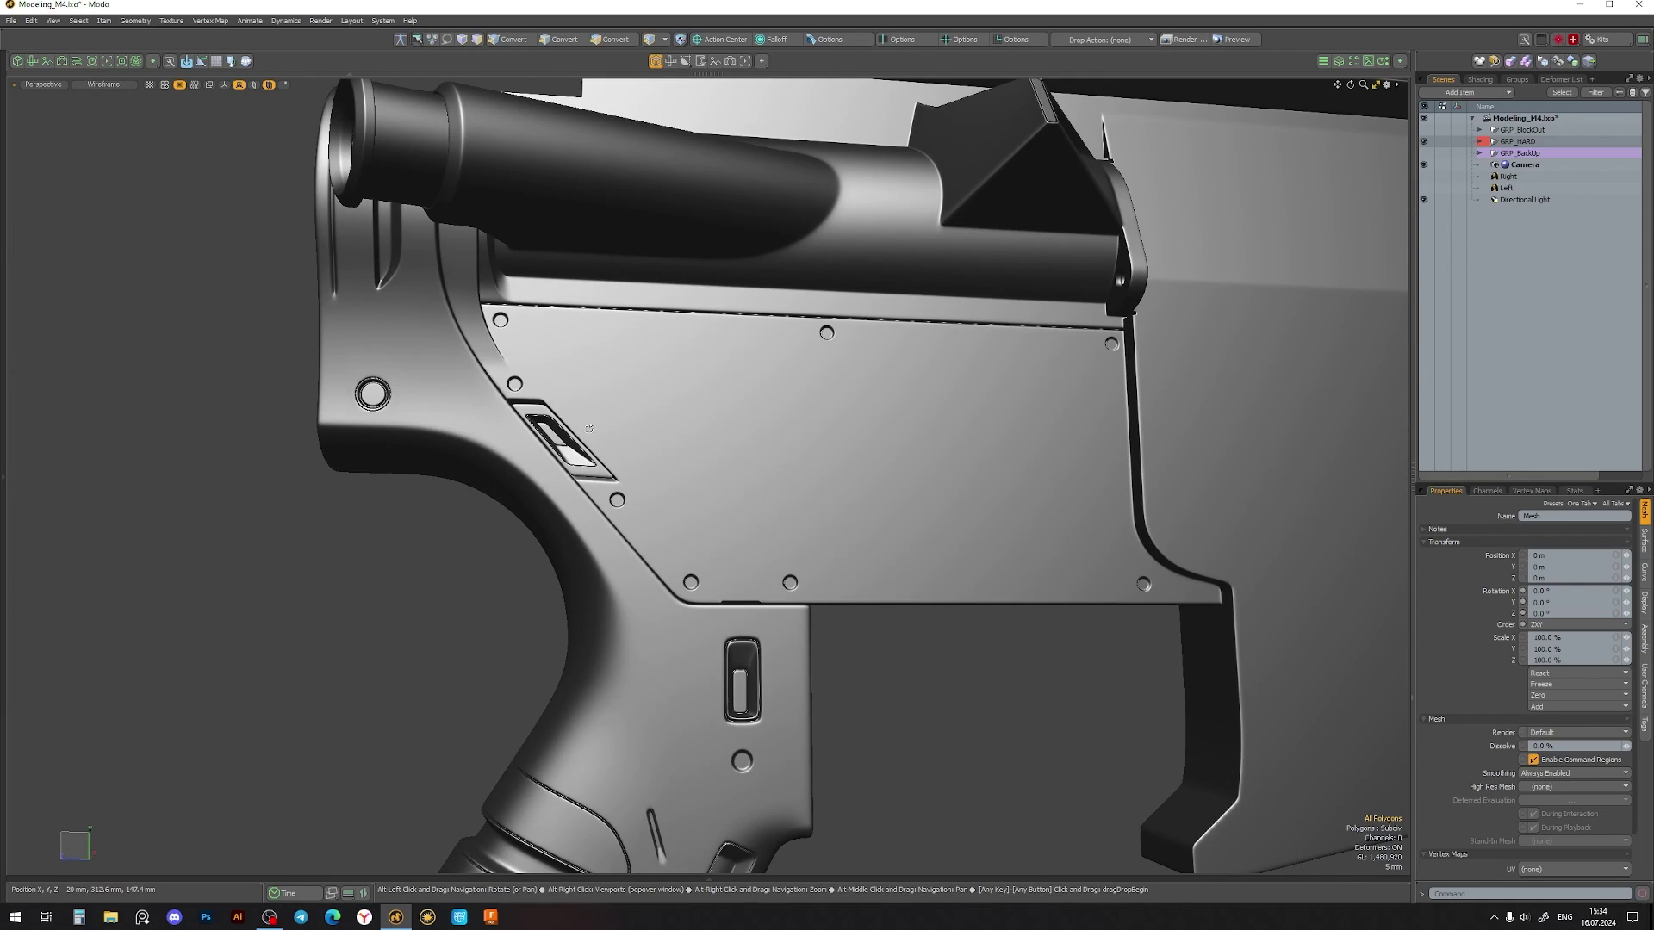
scroll(589, 428, "down", 3)
scroll(589, 428, "up", 5)
scroll(589, 428, "down", 5)
left_click_drag(589, 428, 643, 552, "alt")
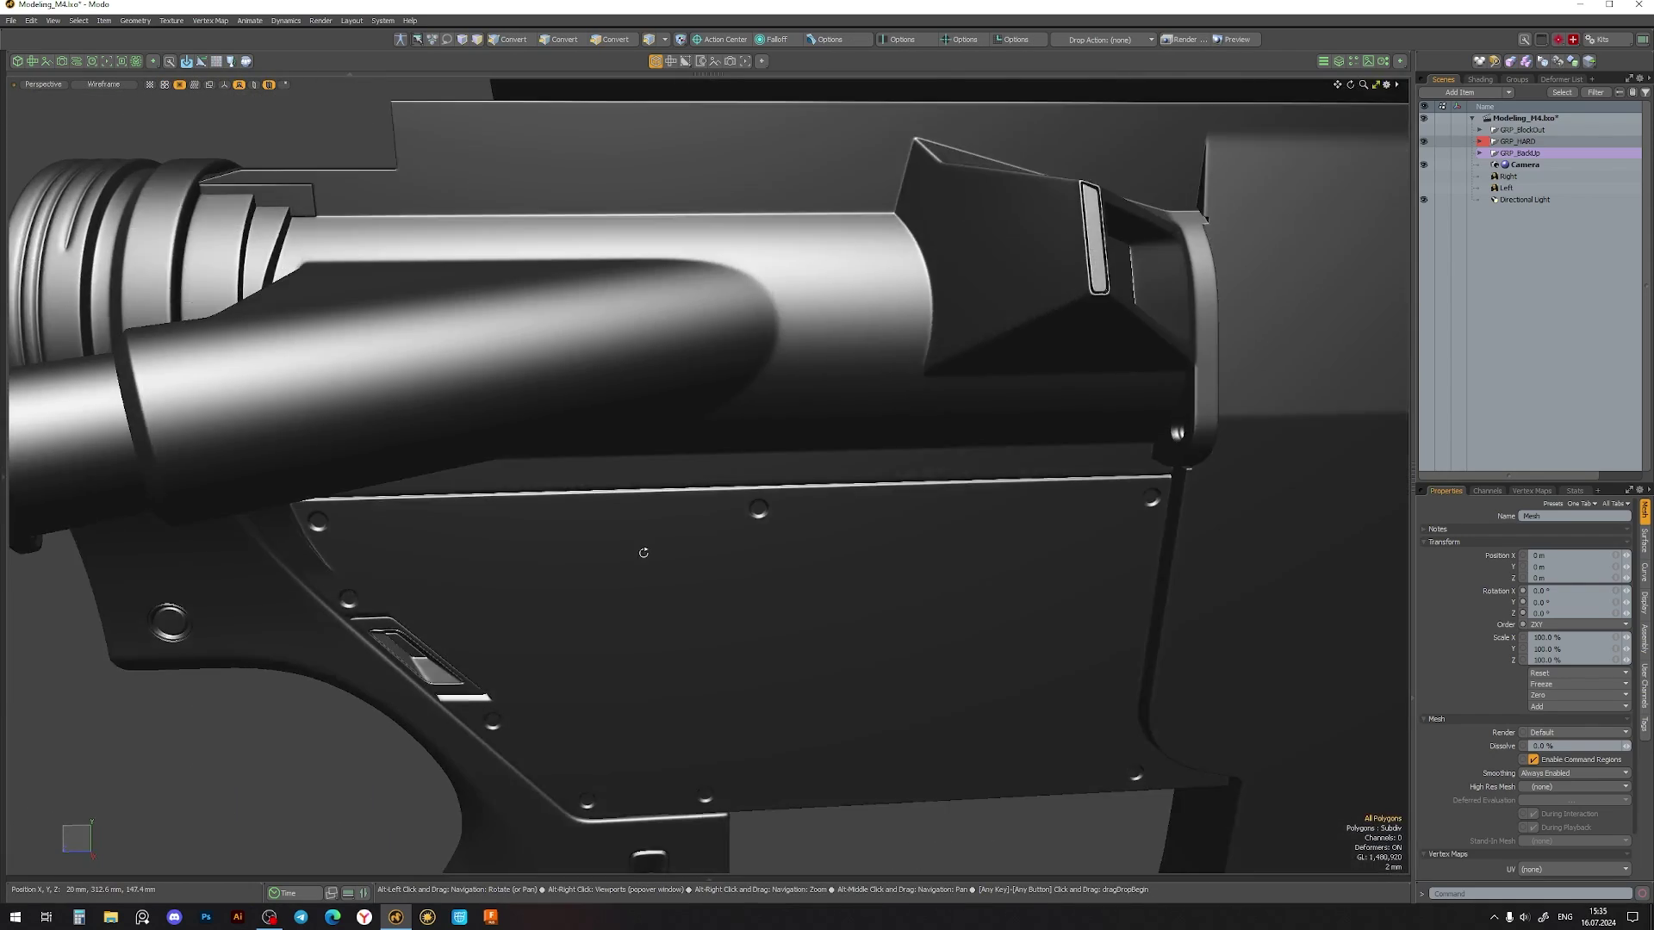
scroll(643, 552, "down", 5)
left_click(462, 273)
scroll(654, 391, "up", 10)
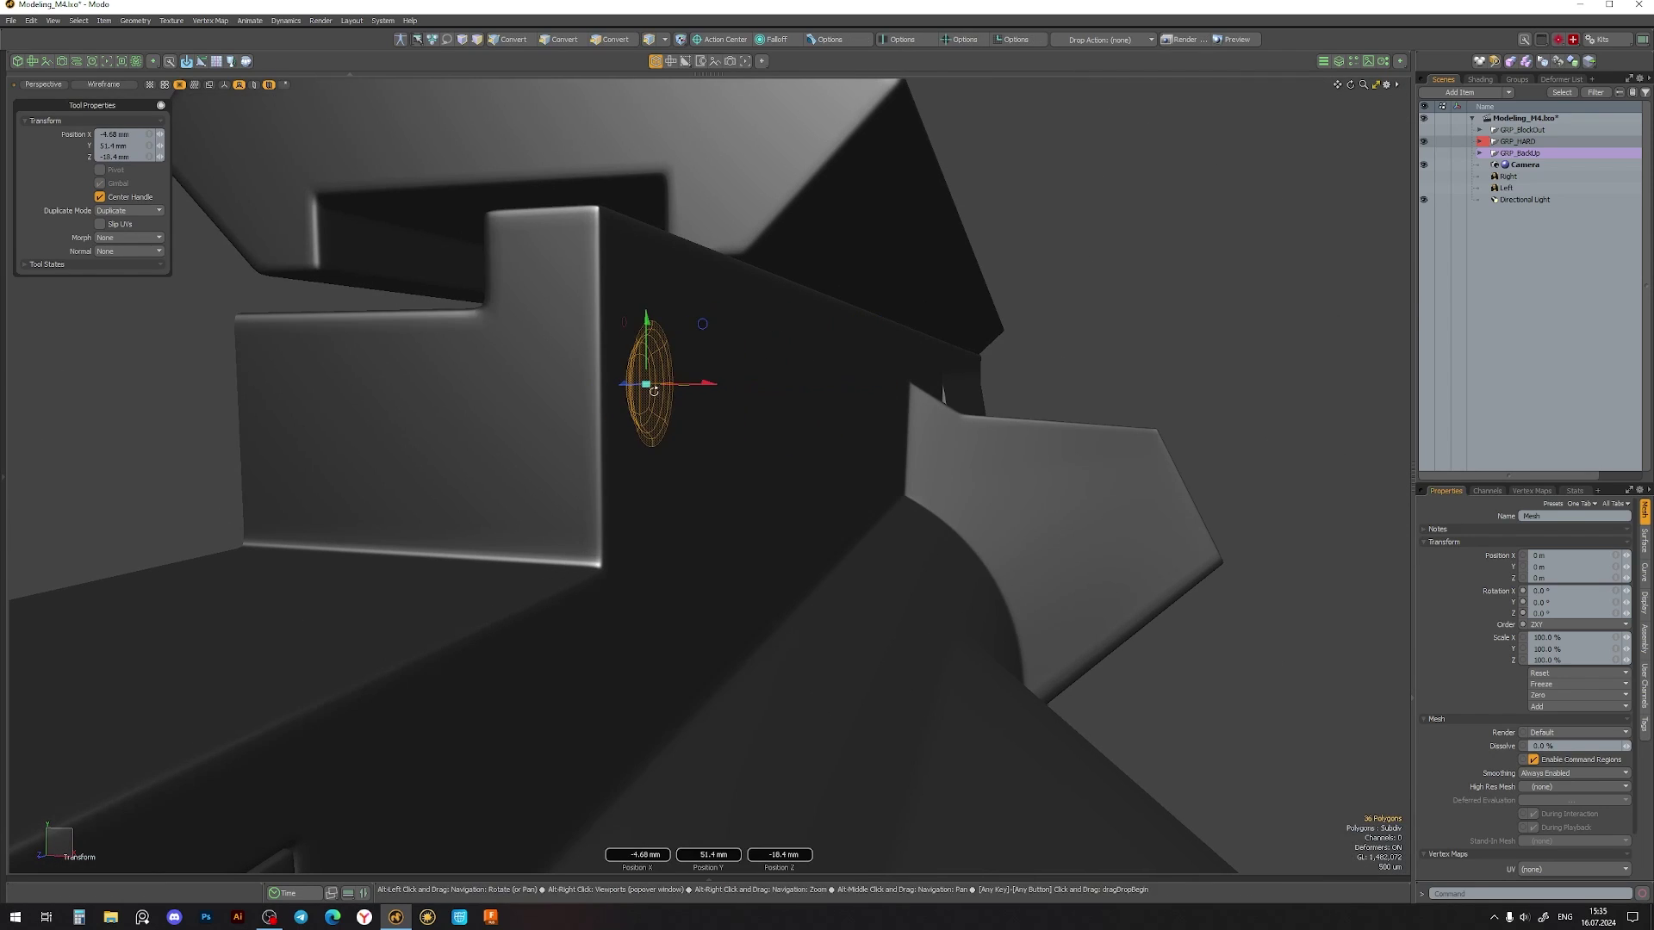
mouse_move(654, 391)
left_mouse_down("alt")
mouse_move(534, 360)
mouse_move(779, 336)
left_mouse_up("alt")
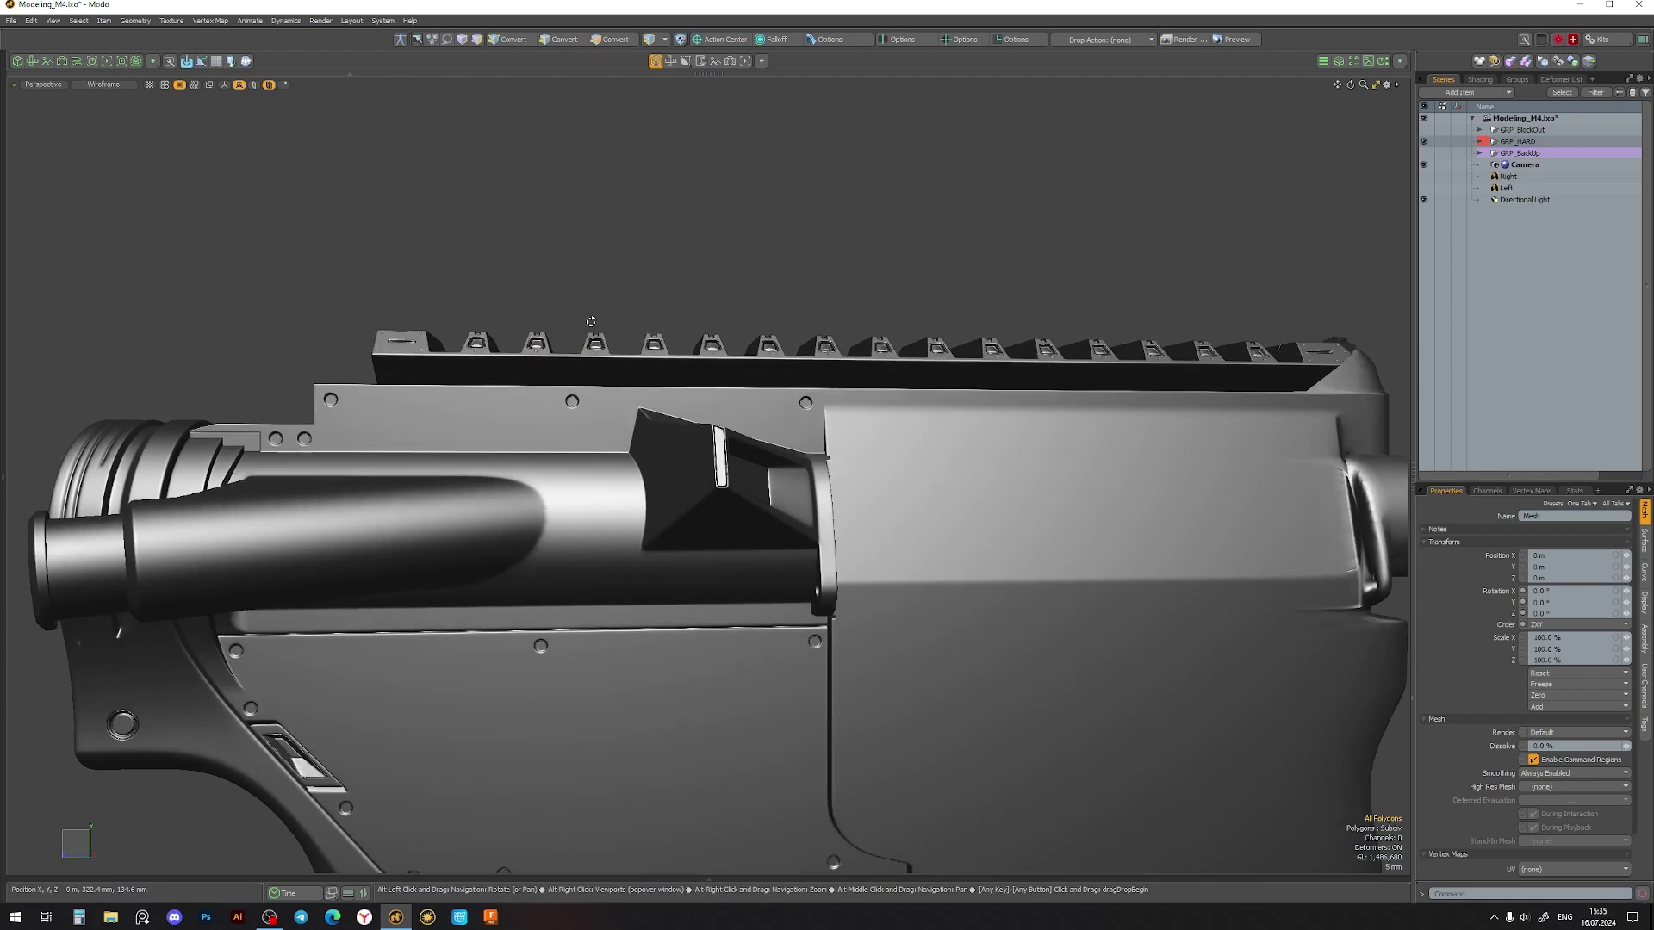
- Orbit into the ejection port to view its inner walls and right end
left_click_drag(491, 241, 720, 330, "alt")
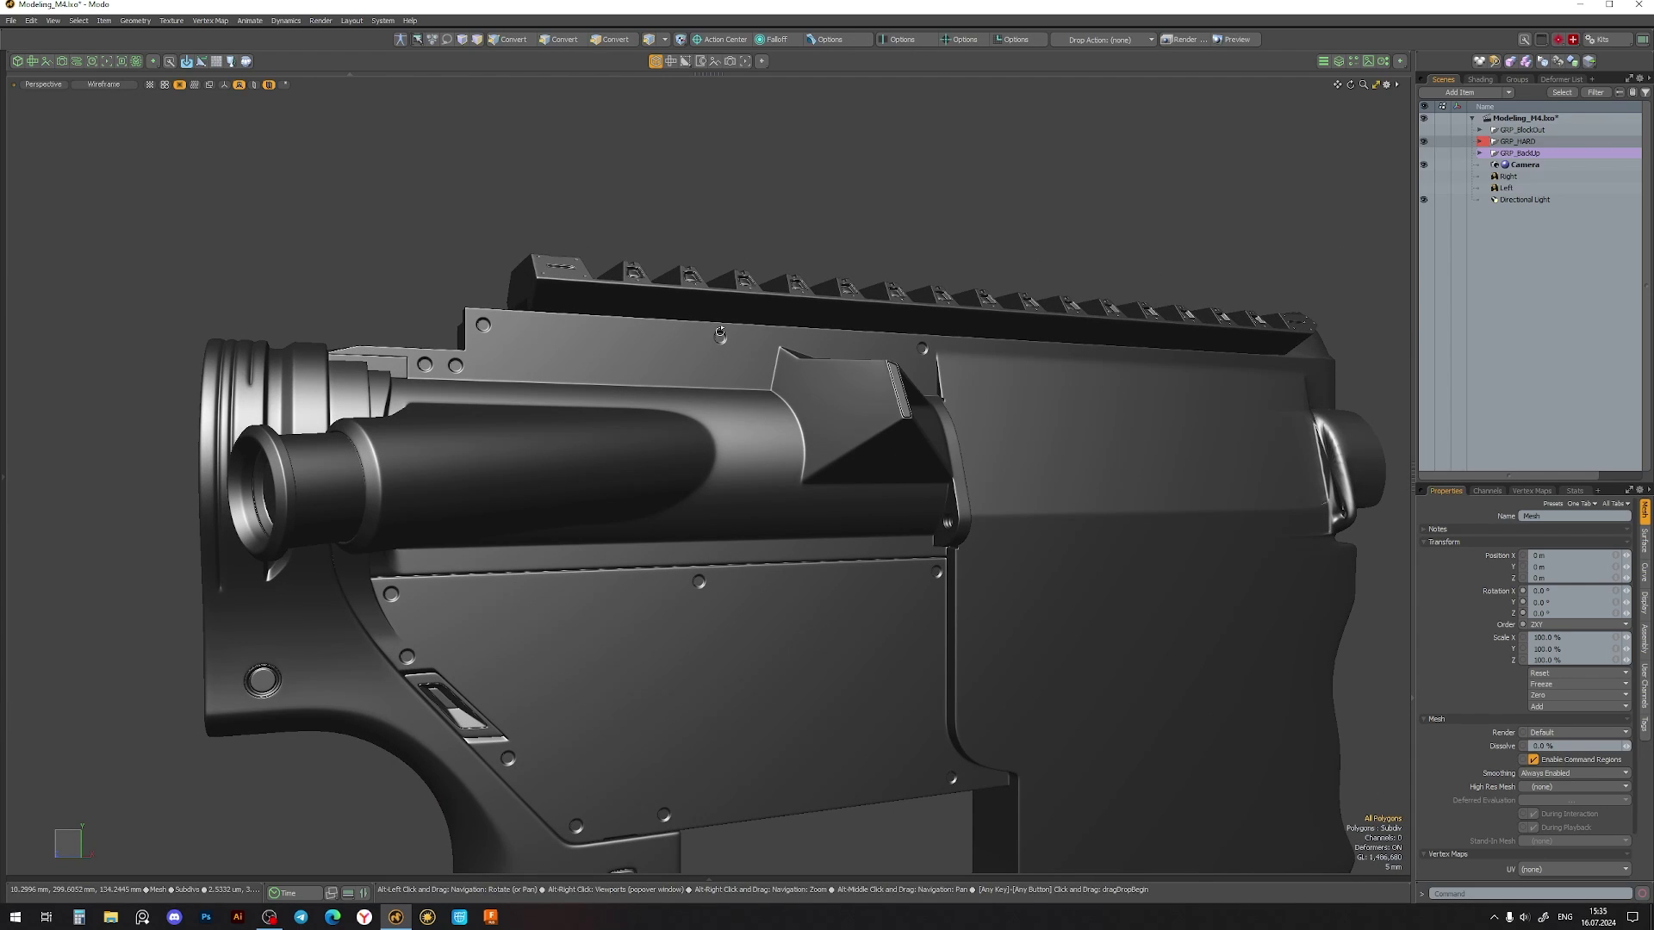
left_click_drag(744, 323, 443, 329, "alt")
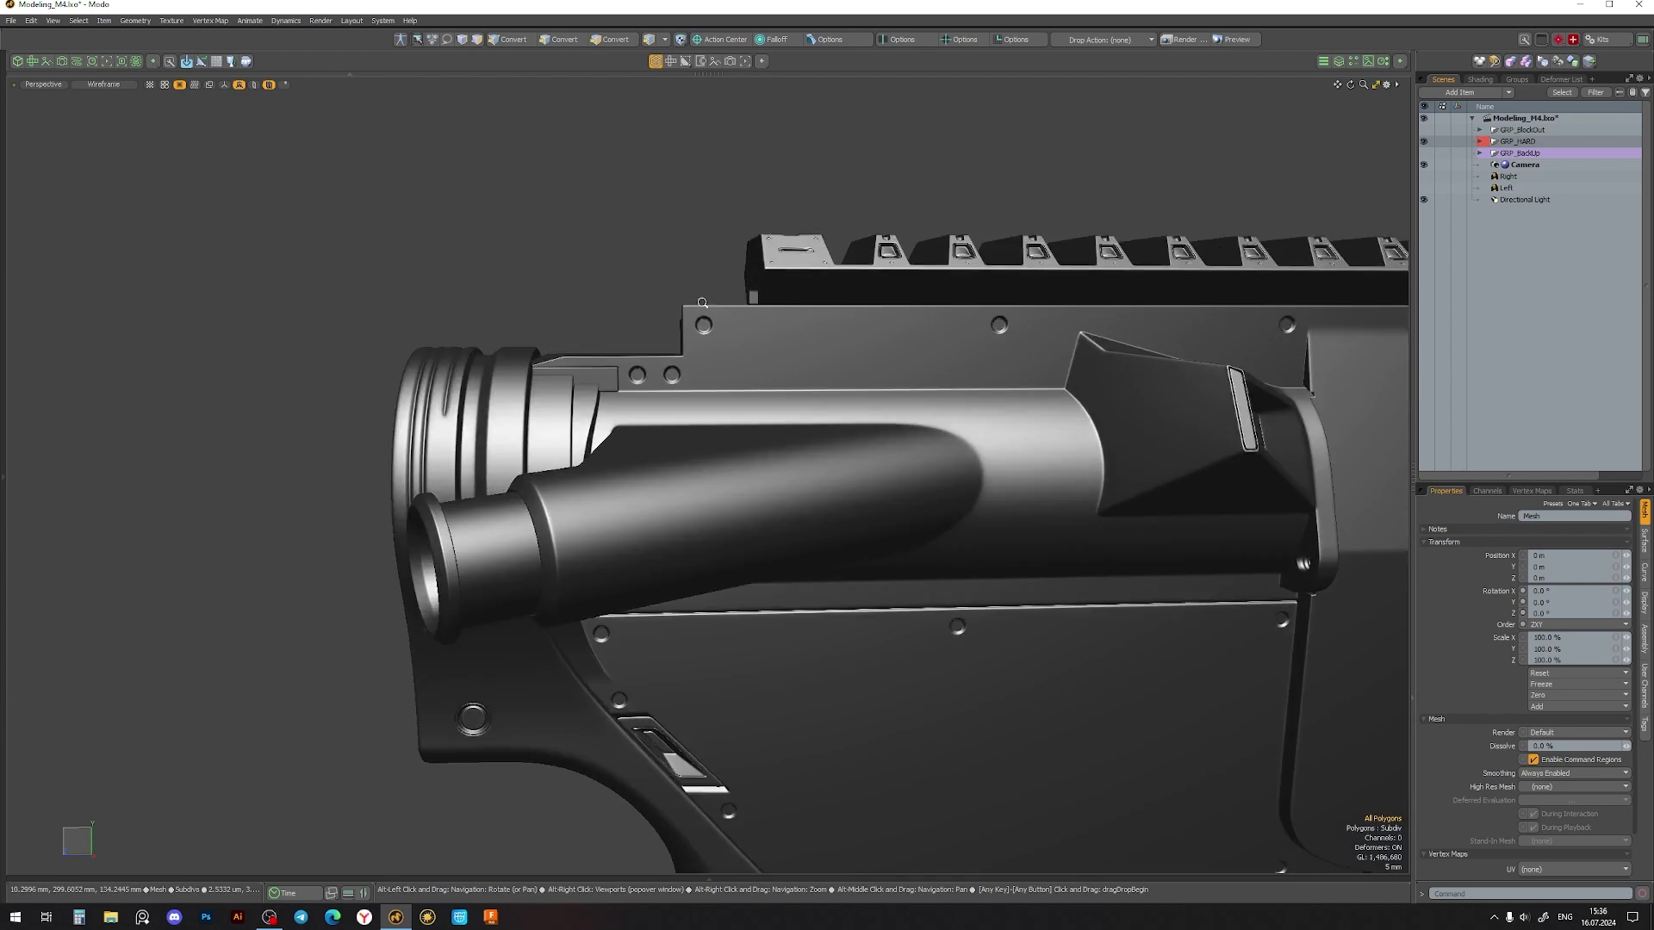
scroll(443, 330, "up", 5)
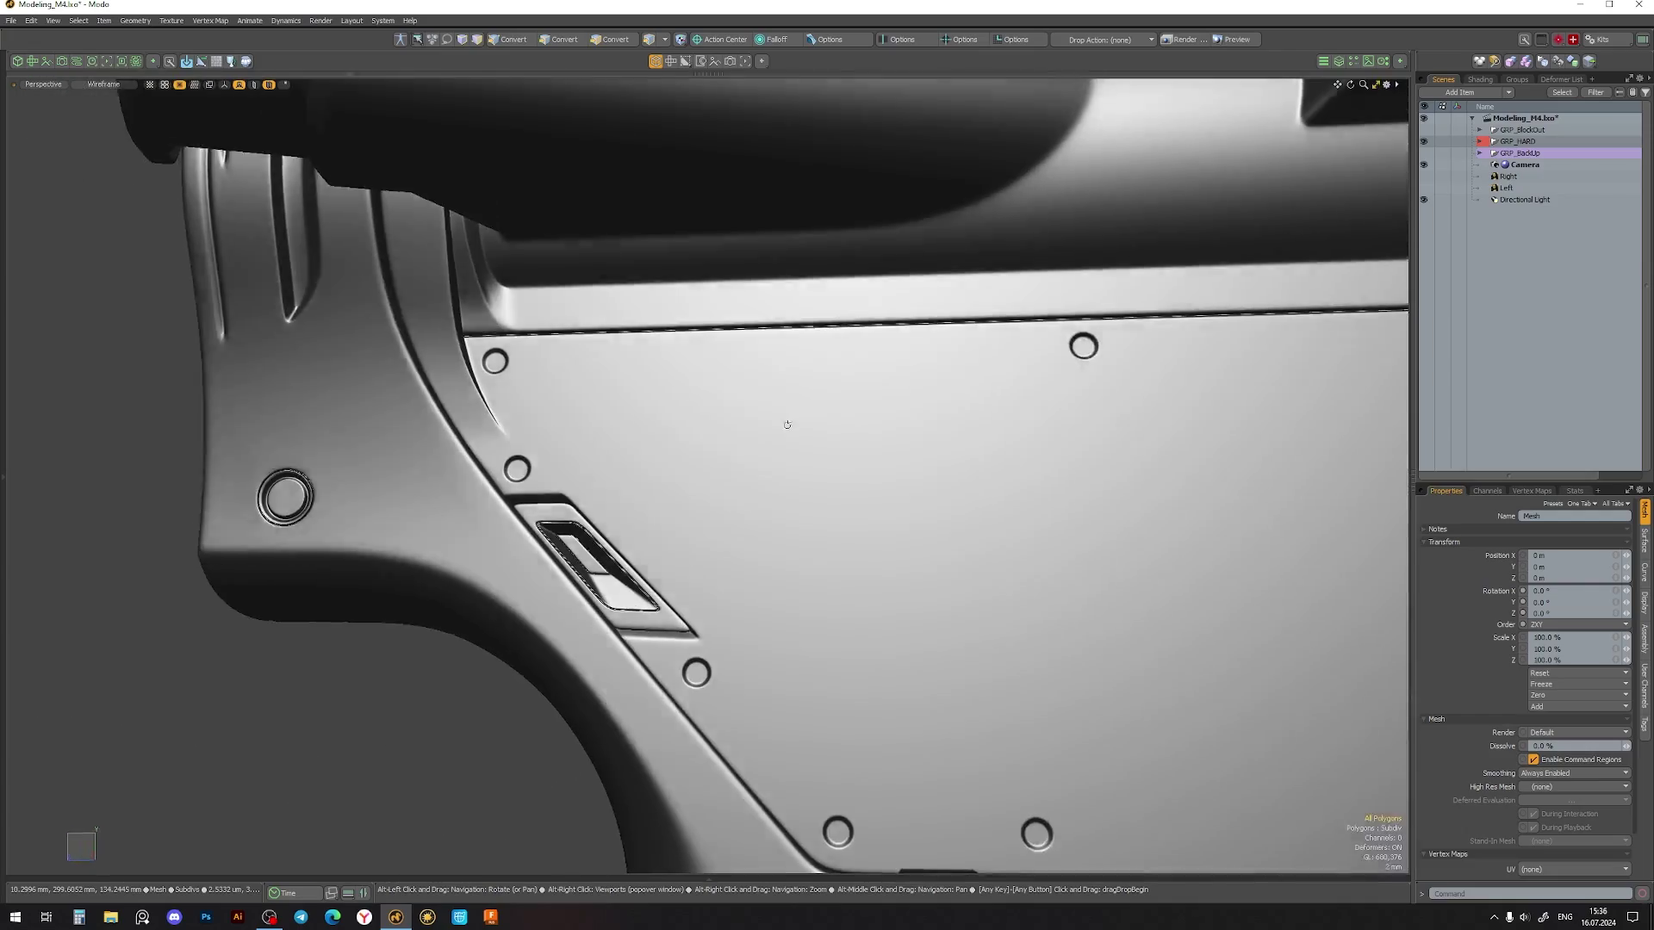
scroll(605, 468, "up", 3)
scroll(573, 457, "up", 3)
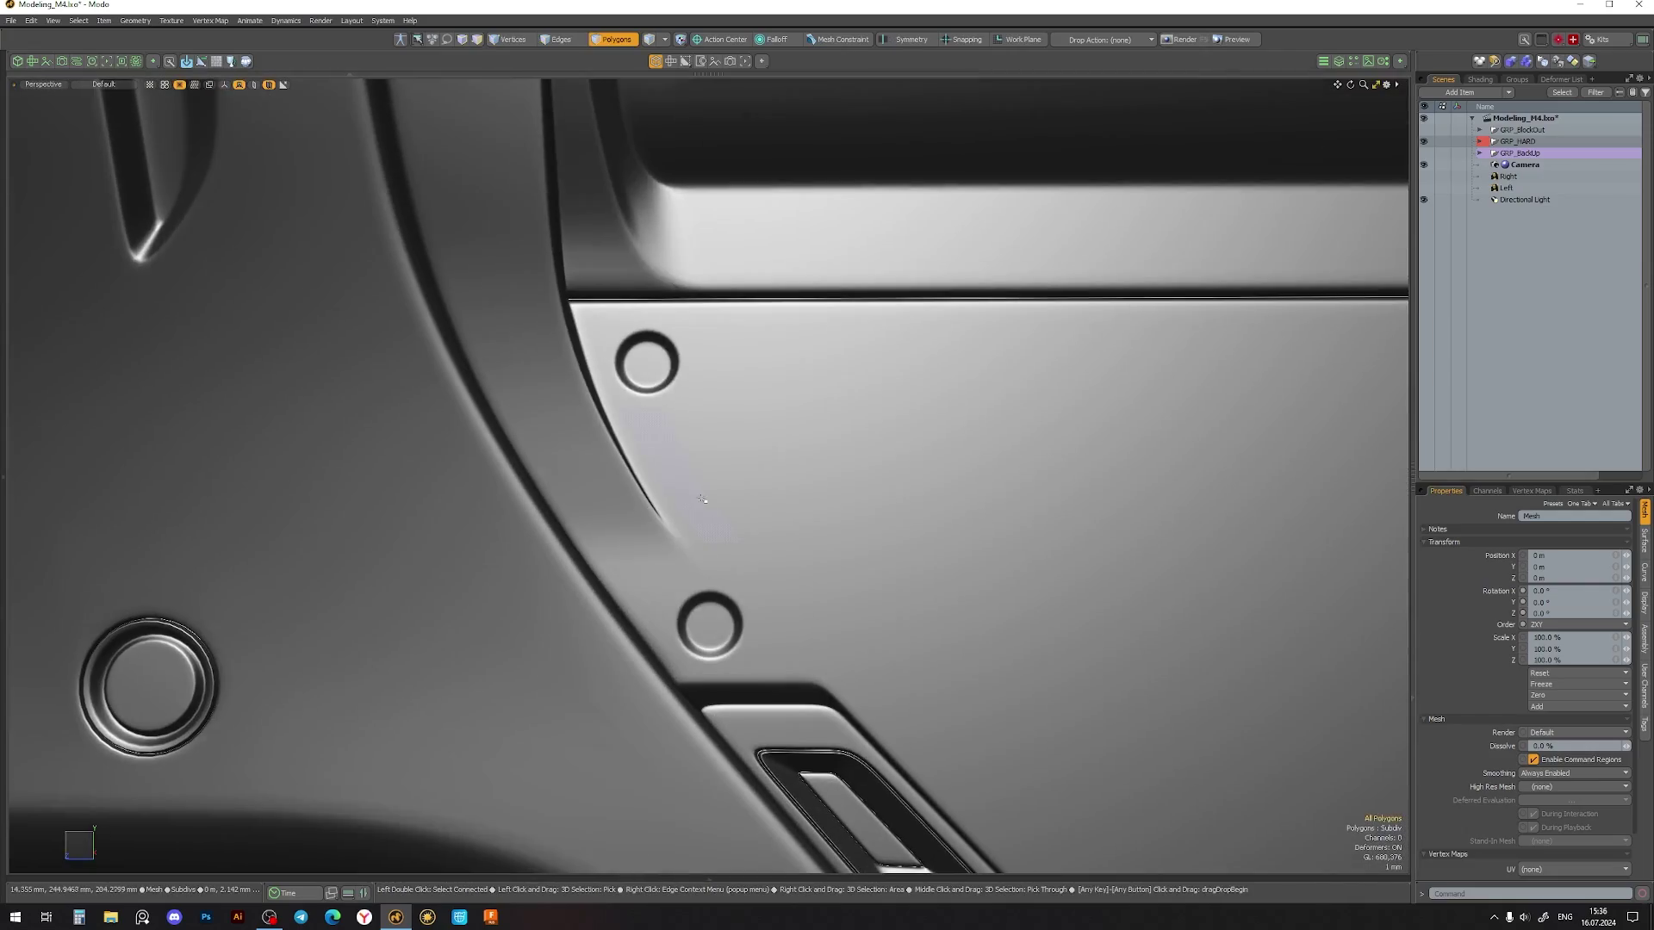
scroll(704, 497, "down", 3)
mouse_move(704, 498)
left_mouse_down("alt")
mouse_move(549, 454)
mouse_move(491, 458)
mouse_move(468, 428)
mouse_move(493, 408)
left_mouse_up("alt")
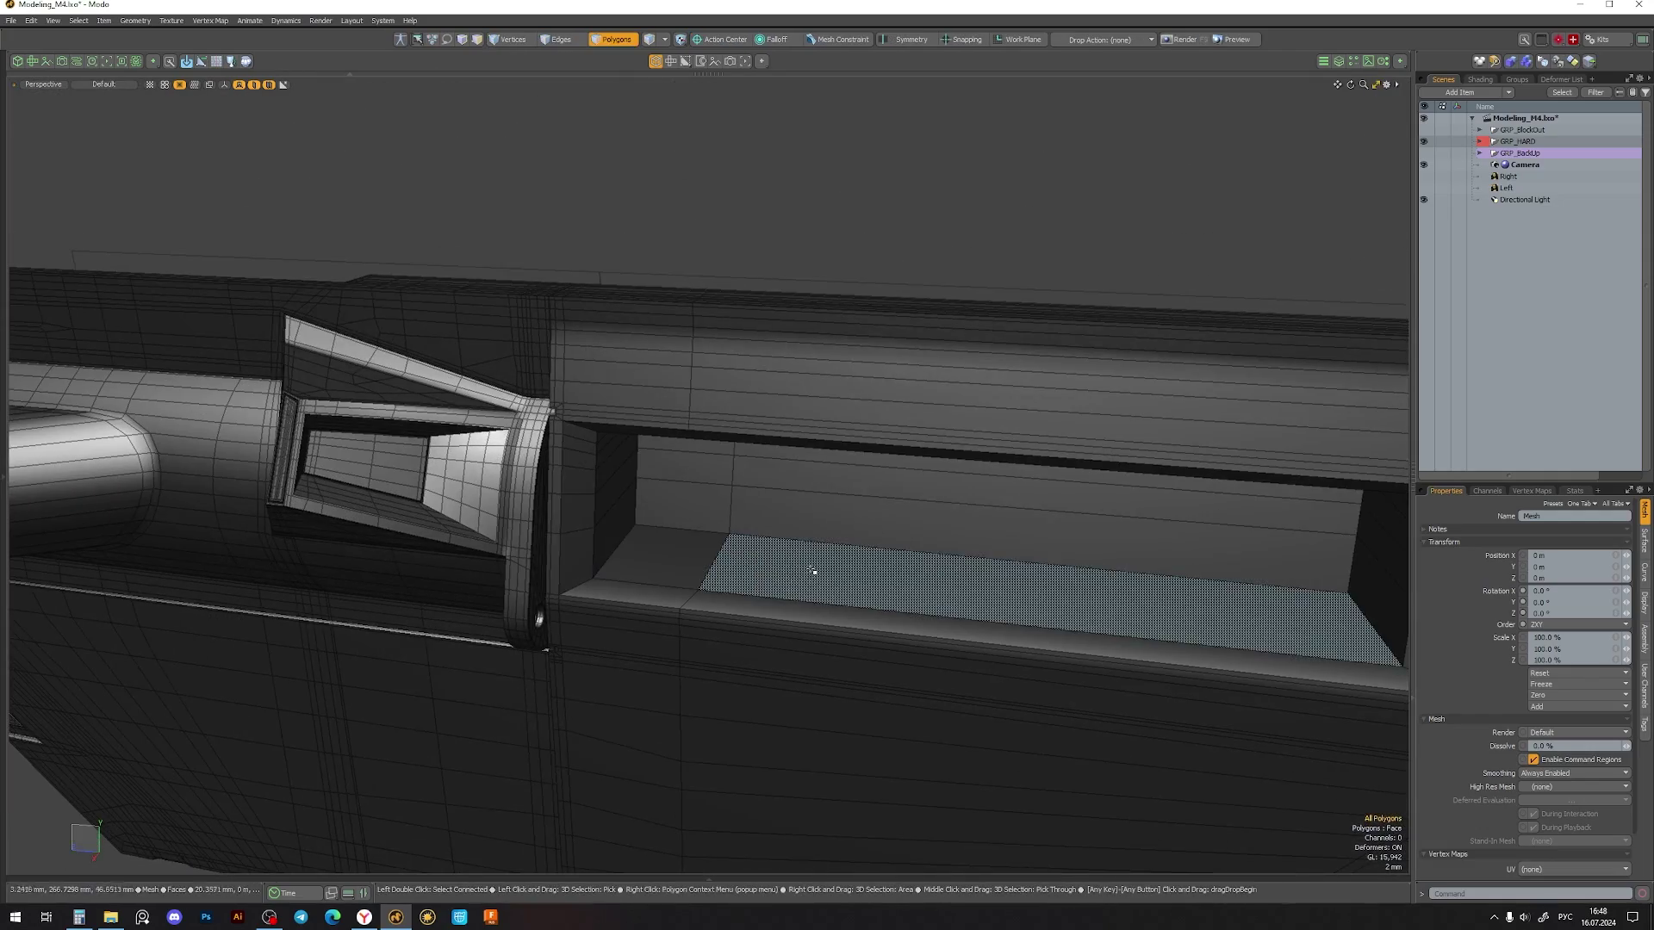
left_click_drag(813, 571, 640, 597, "alt")
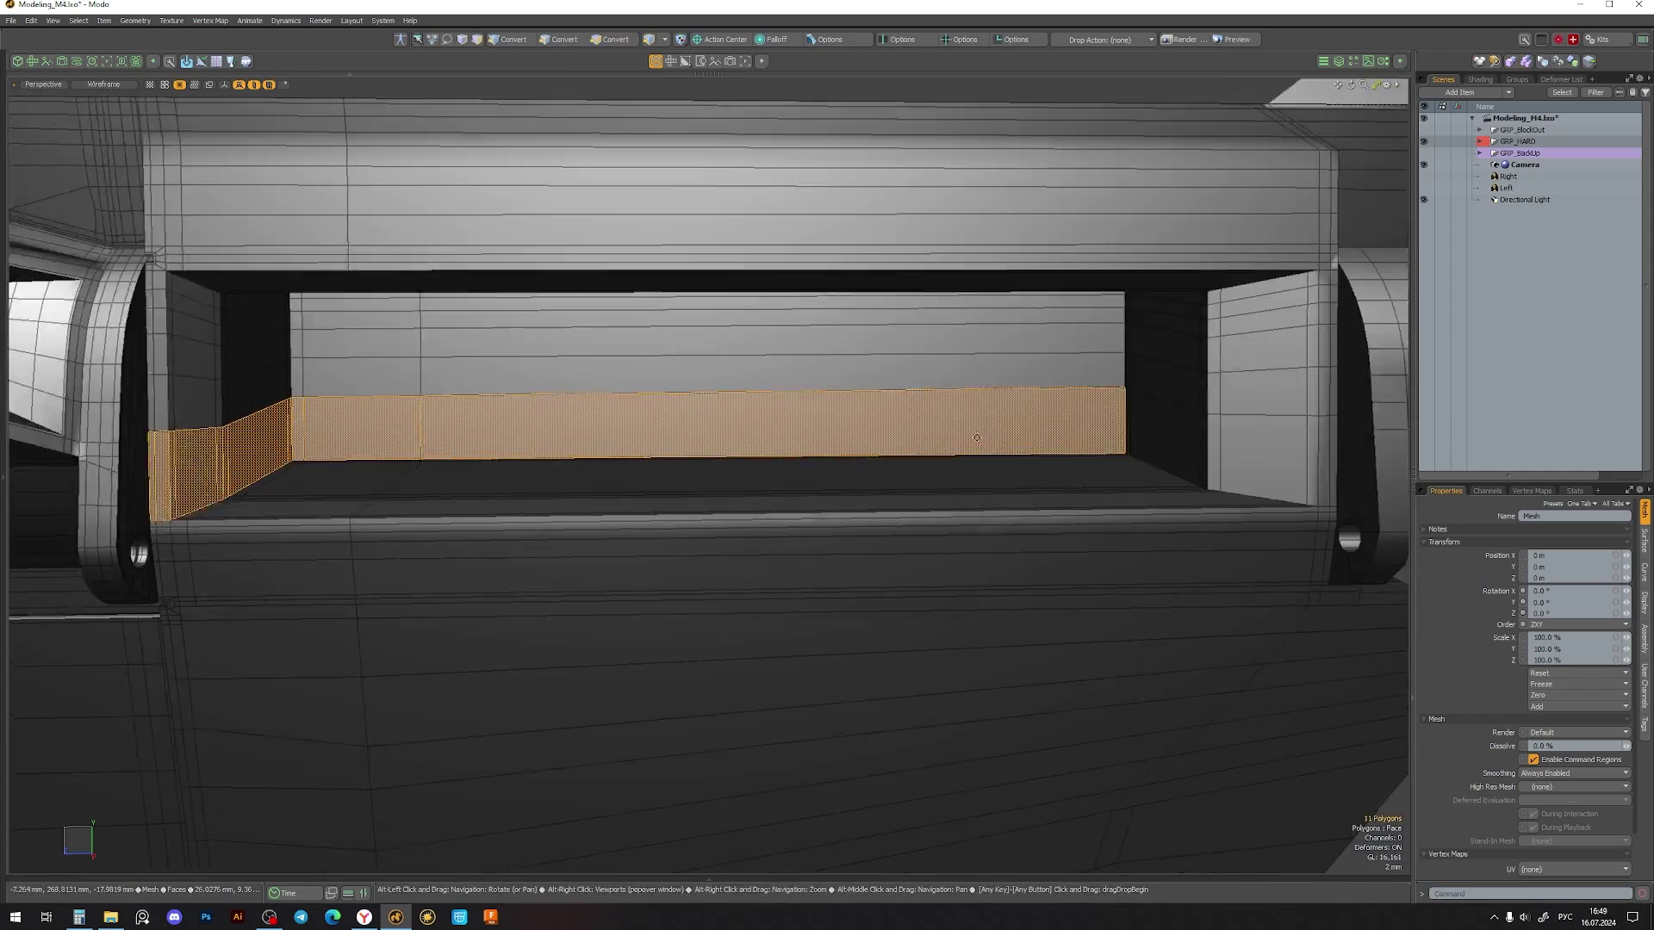
mouse_move(976, 438)
left_mouse_down("alt")
mouse_move(827, 455)
mouse_move(1018, 562)
mouse_move(646, 479)
mouse_move(503, 561)
mouse_move(582, 414)
mouse_move(623, 261)
mouse_move(507, 571)
left_mouse_up("alt")
- Add support edge loops across the port walls using Add Loop and Edge Slice
key("3")
key("alt+l")
key("1")
left_click(630, 278)
scroll(629, 250, "up", 3)
key("alt+c")
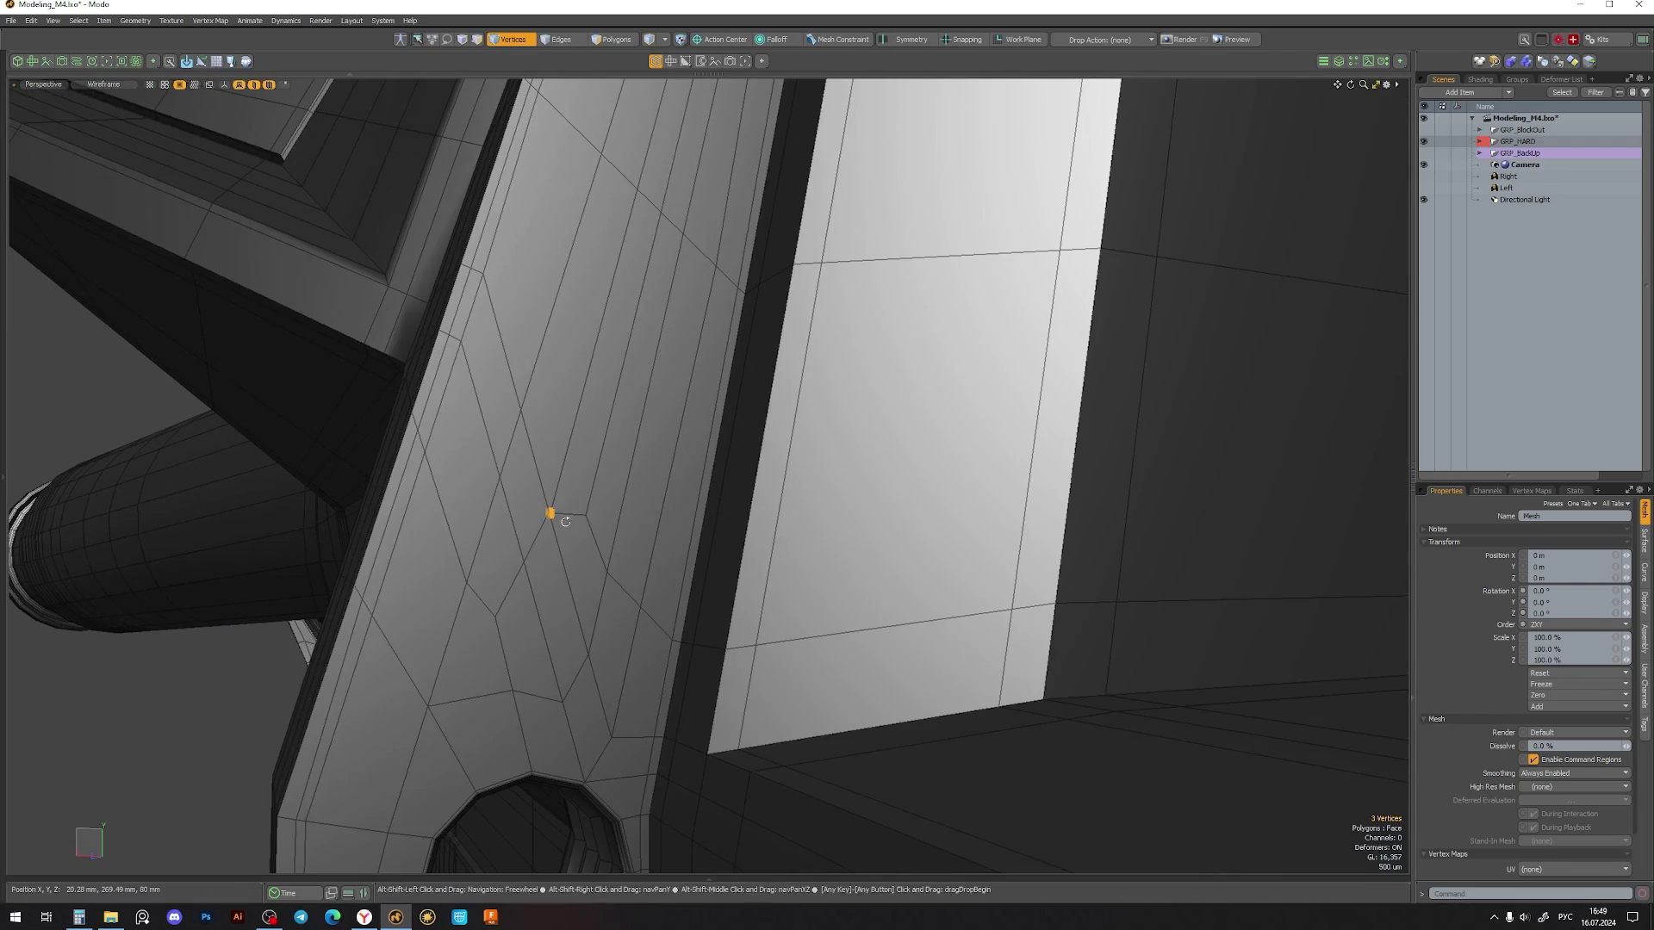
- Check the port in subdivision preview, then select the polygon loop around the rim
key("Tab")
left_click_drag(553, 524, 211, 565, "alt")
key("Tab")
key("3")
double_click(886, 605, "shift")
- Bevel the port rim polygon loop with a 330 µm inset to form a thin border
key("a")
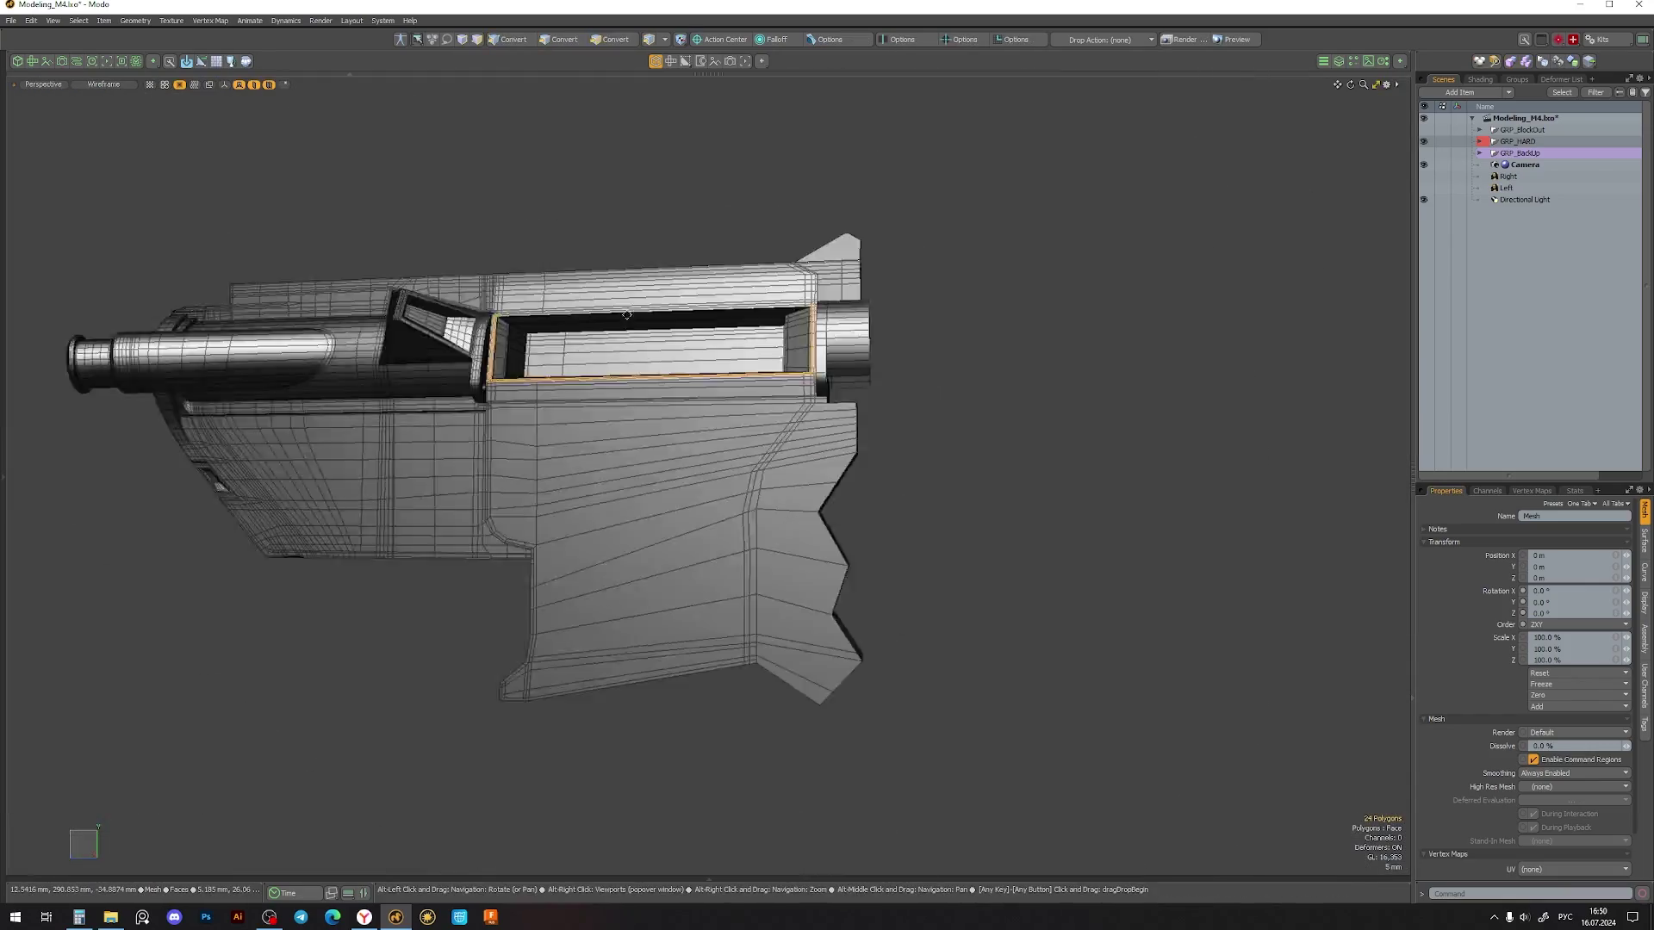
key("shift+a")
key("b")
key("2")
left_click(614, 442)
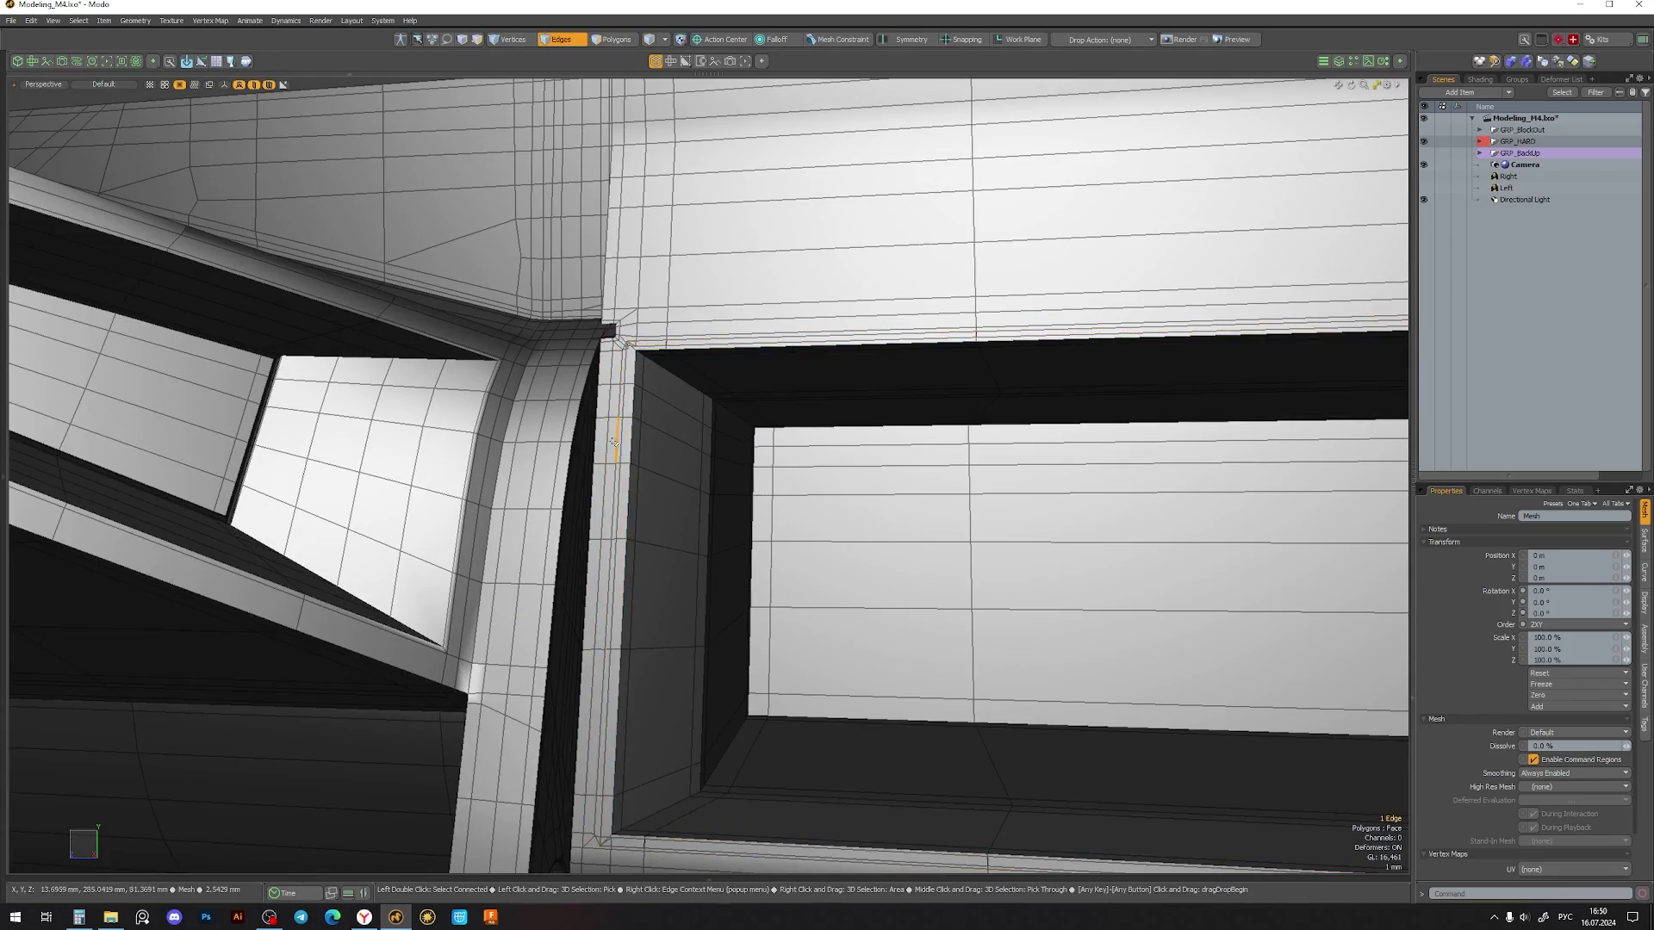
double_click(654, 343, "ctrl")
left_click_drag(654, 343, 734, 377, "alt")
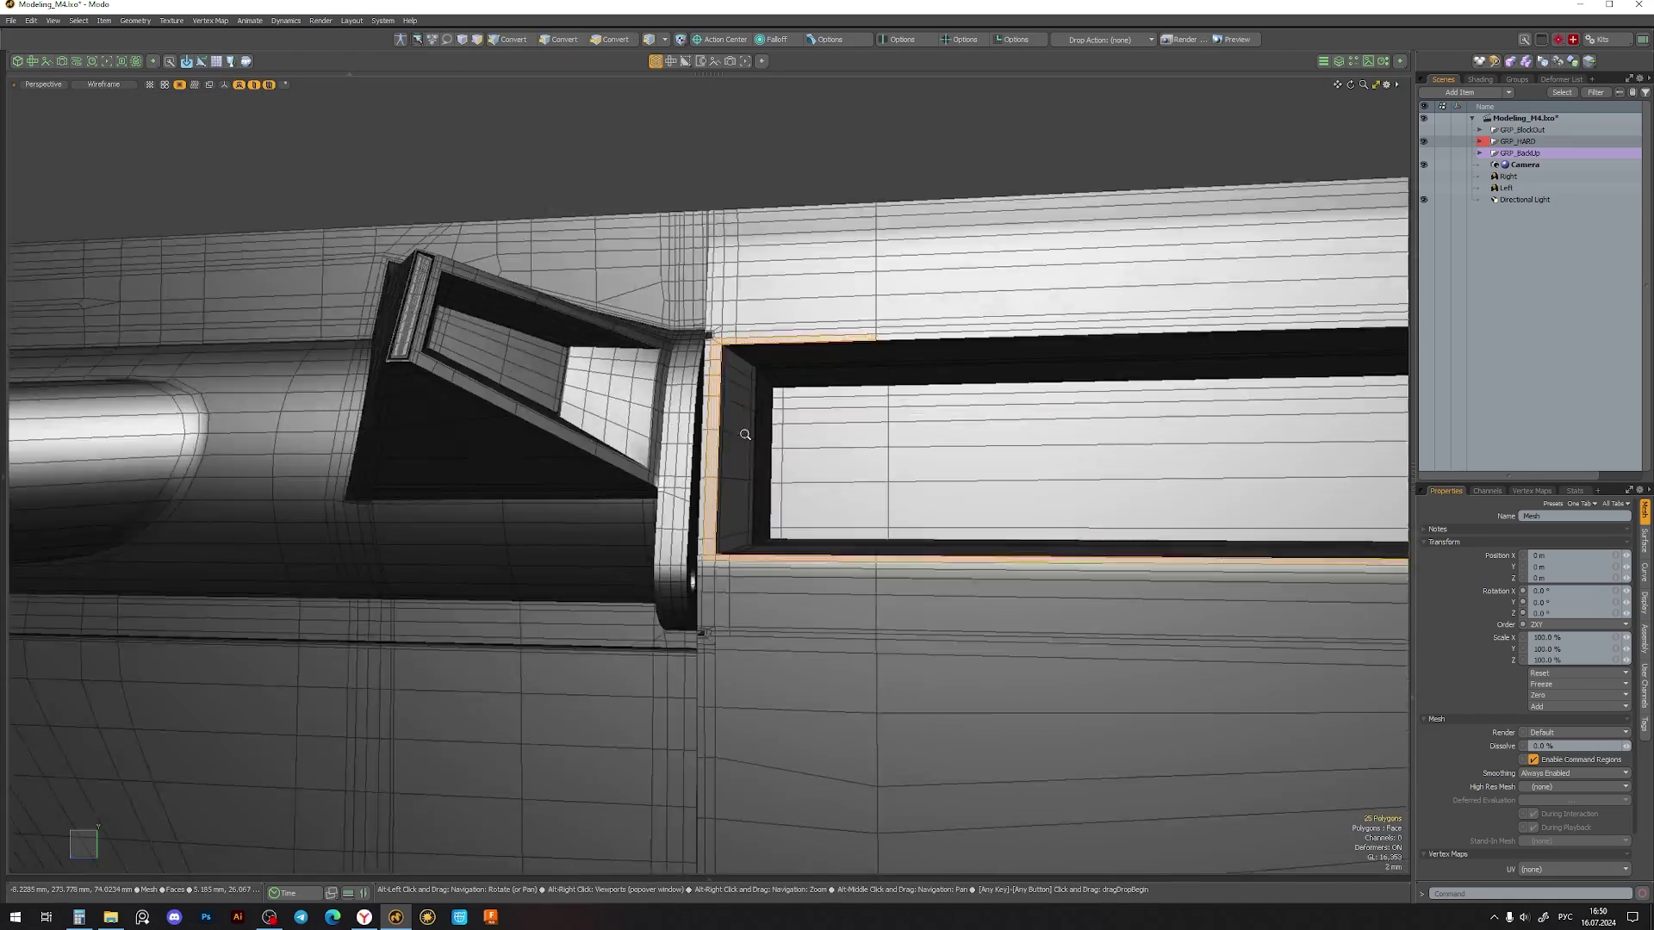
left_click_drag(760, 437, 603, 362, "alt")
key("b")
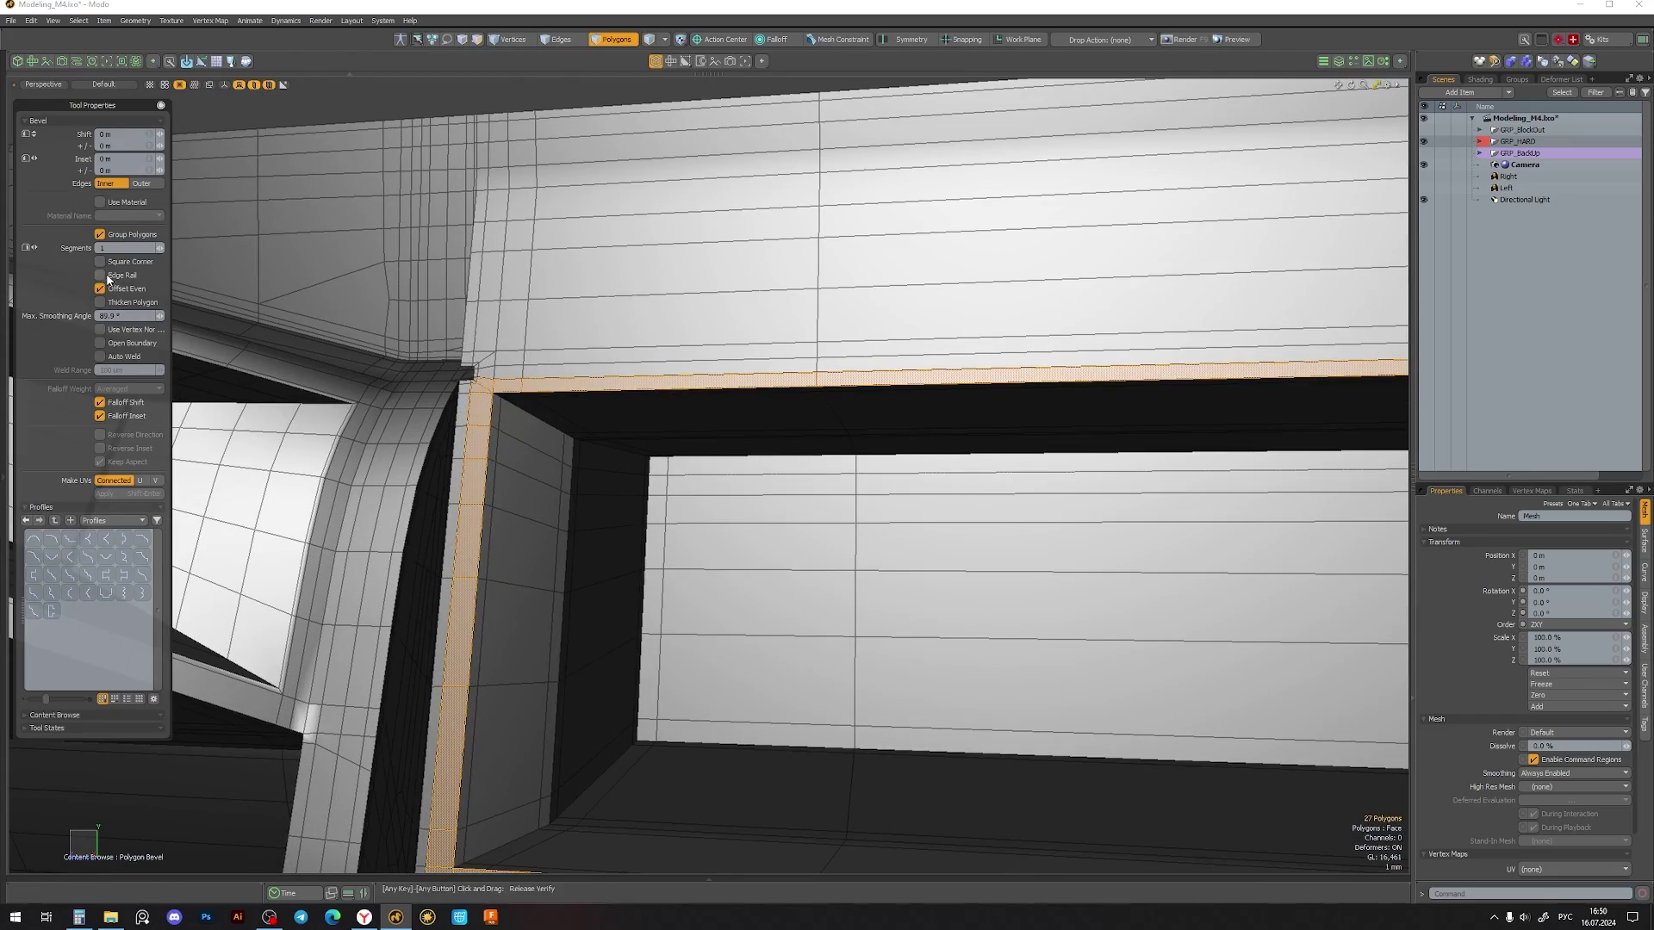
left_click_drag(224, 327, 477, 426, "alt")
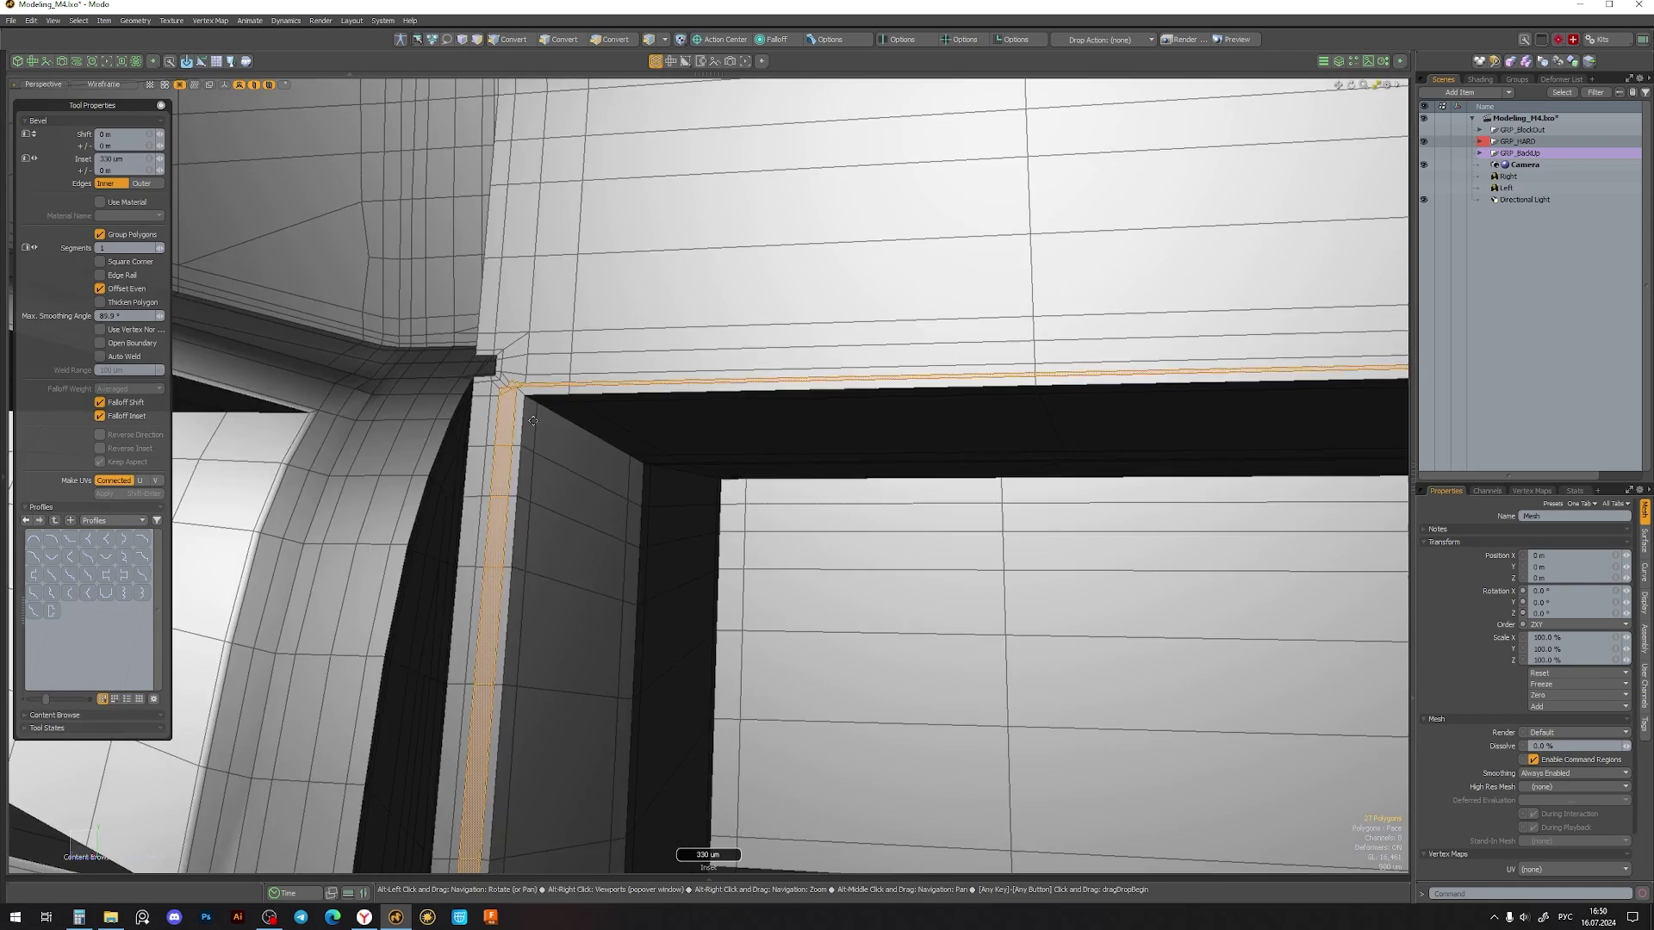
- Flatten the recess back wall by scaling its edge strip to 0% on X
key("2")
mouse_move(576, 389)
left_mouse_down("alt")
mouse_move(809, 472)
mouse_move(560, 360)
mouse_move(677, 516)
mouse_move(243, 522)
left_mouse_up("alt")
double_click(676, 515)
key("w")
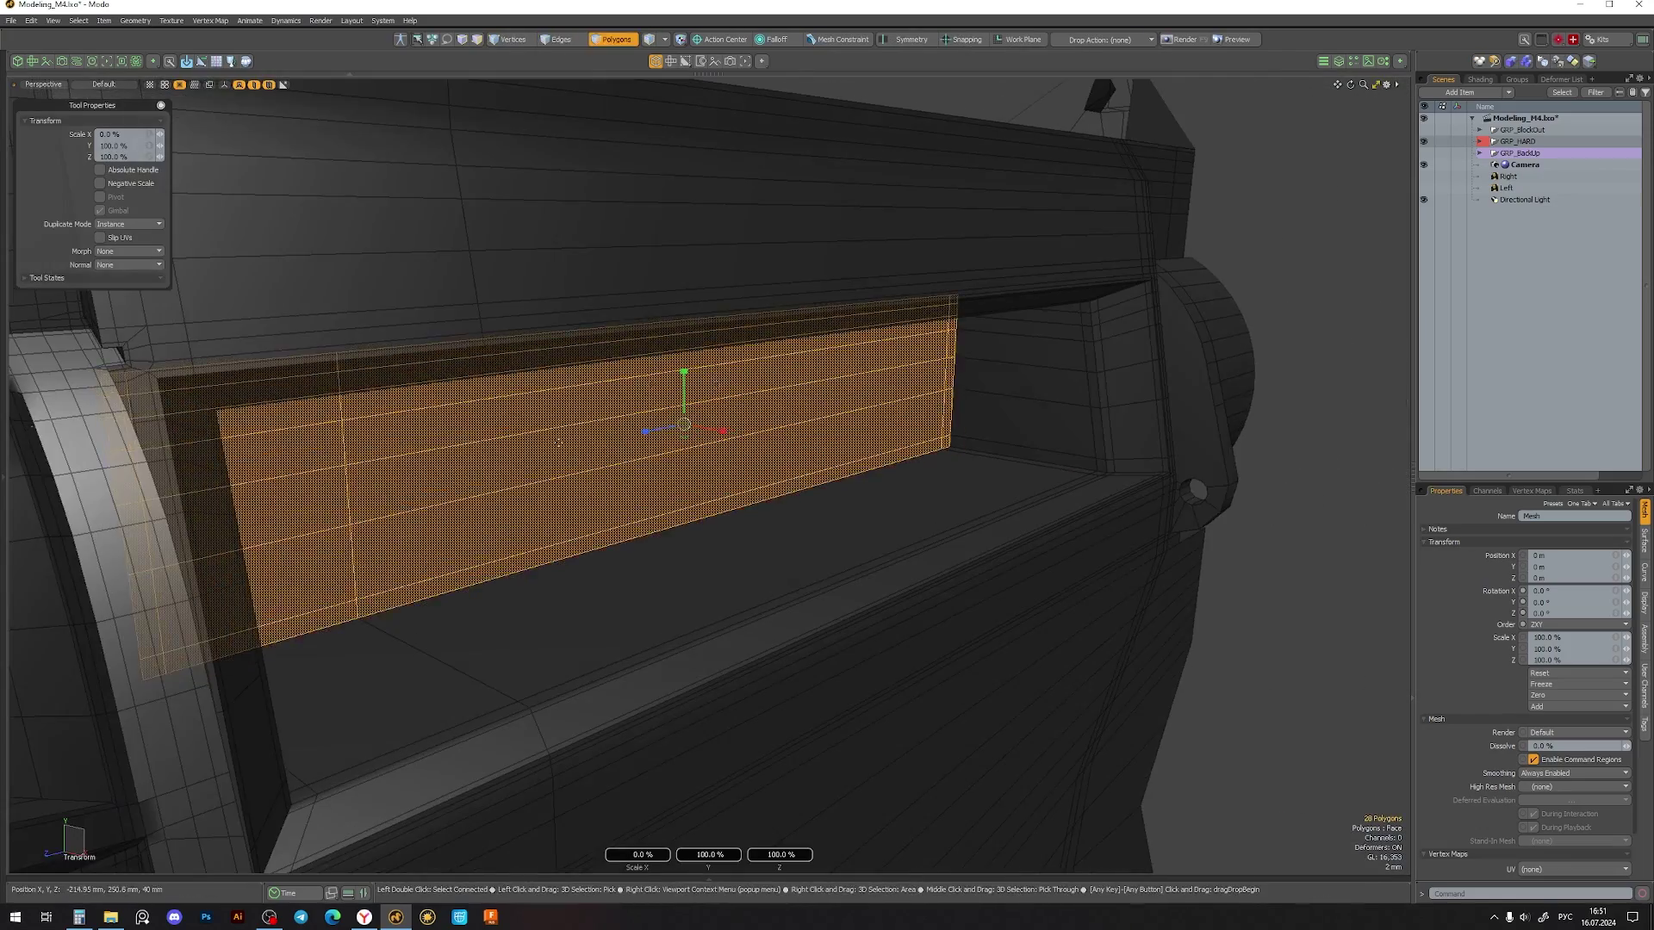
mouse_move(697, 470)
left_mouse_down("alt")
mouse_move(762, 439)
mouse_move(702, 380)
left_mouse_up("alt")
mouse_move(702, 380)
right_mouse_down("alt")
mouse_move(534, 544)
mouse_move(827, 525)
right_mouse_up("alt")
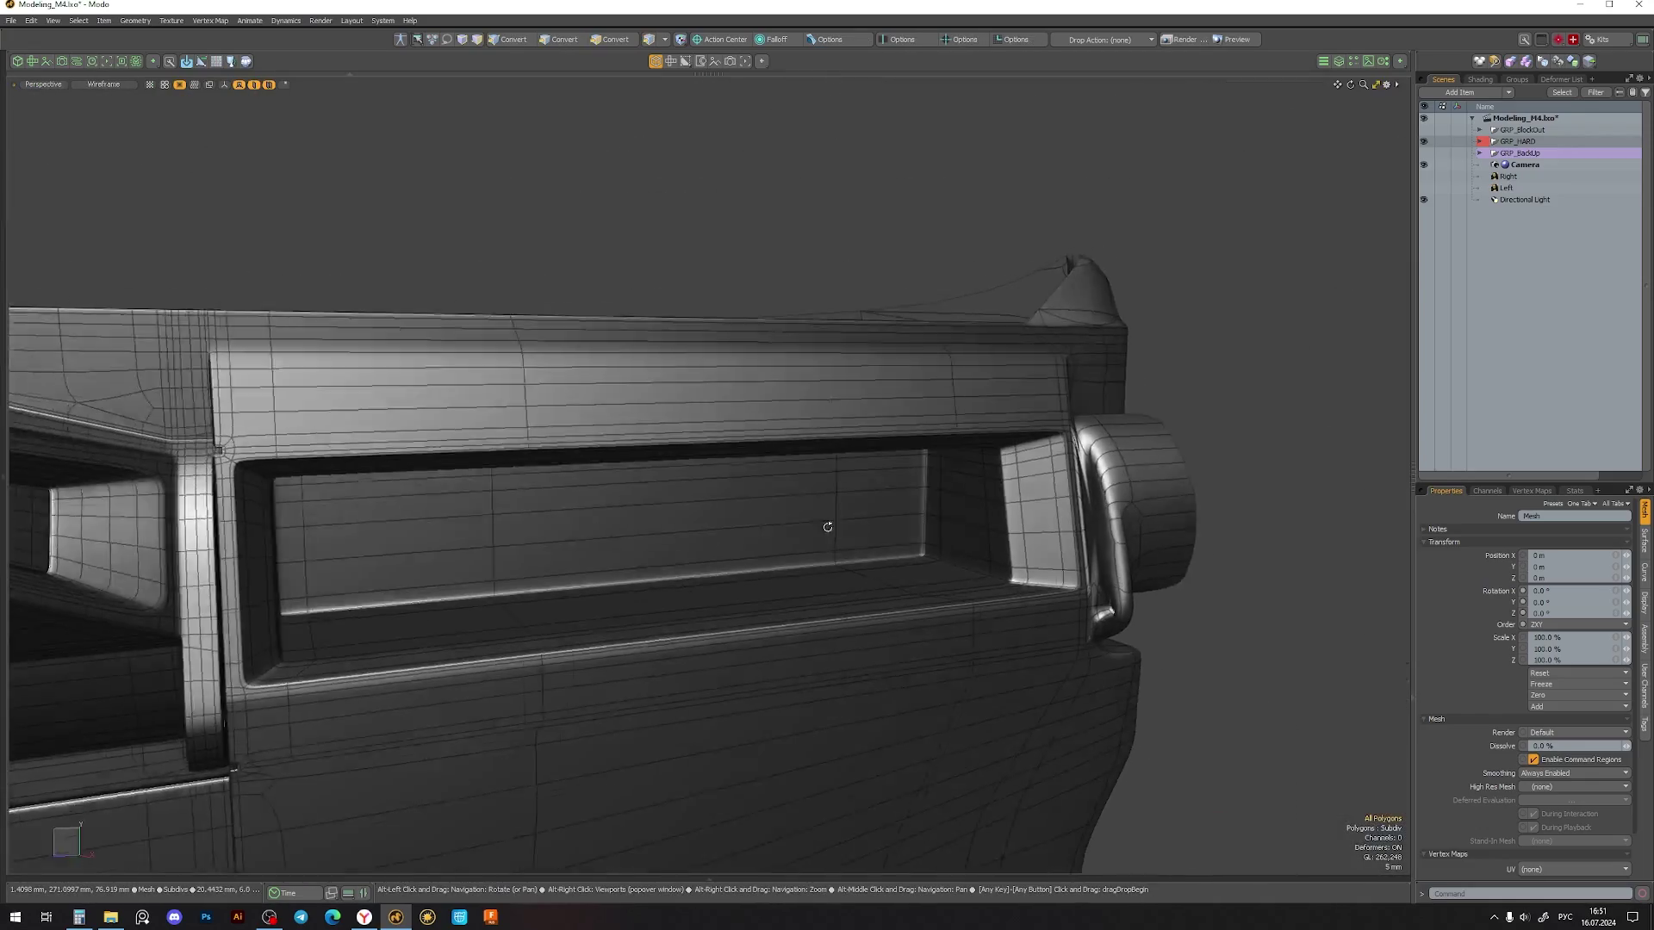
left_click_drag(827, 525, 934, 488, "alt")
right_click_drag(934, 488, 793, 480, "alt")
mouse_move(794, 480)
left_mouse_down("alt")
mouse_move(739, 513)
mouse_move(672, 502)
mouse_move(830, 429)
mouse_move(322, 134)
left_mouse_up("alt")
- Position the new cylinder inside the ejection port end wall
key("w")
key("space")
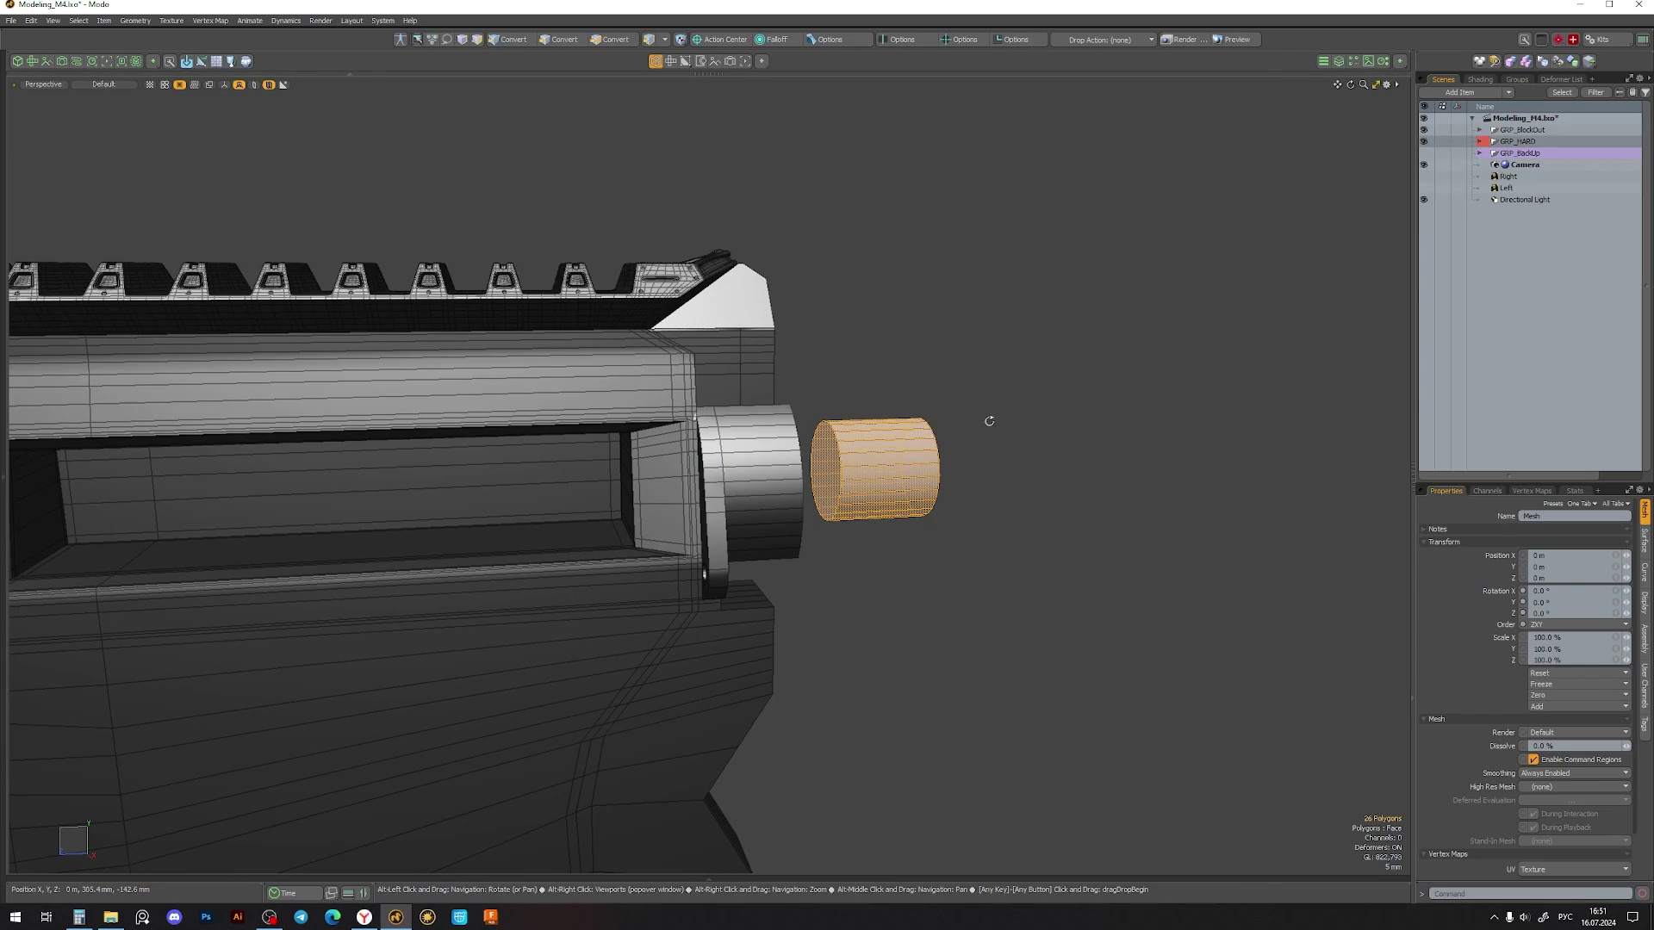
right_click_drag(989, 421, 471, 474, "alt")
key("w")
left_click_drag(1094, 470, 787, 470, "alt")
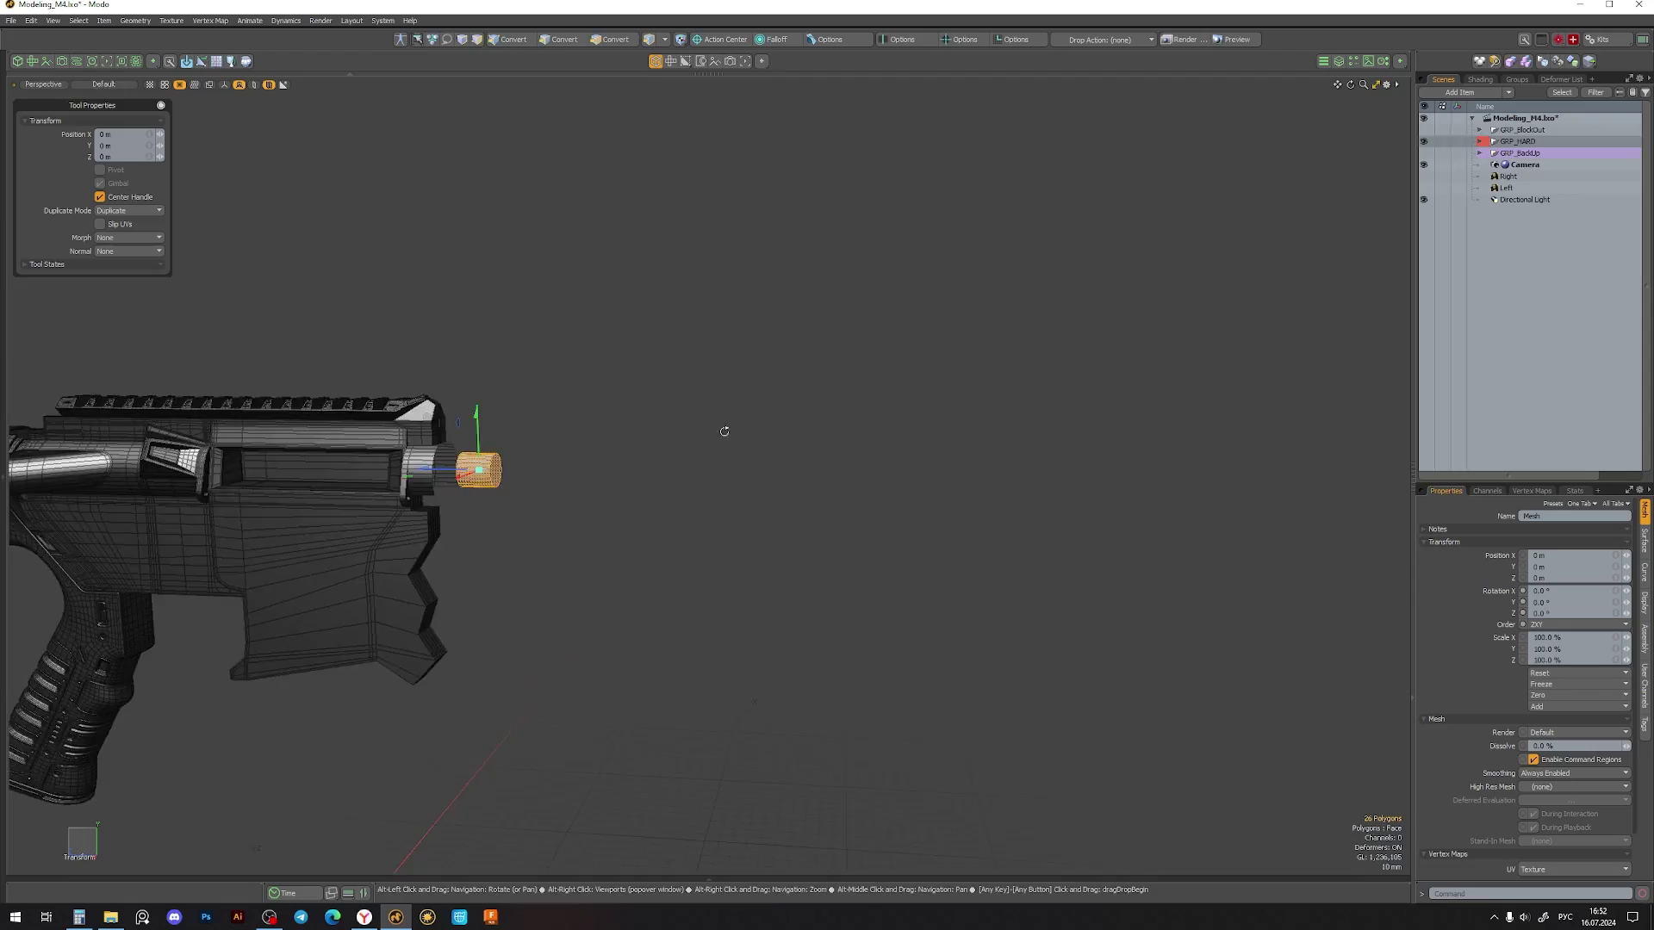
right_click_drag(788, 471, 822, 474, "alt")
mouse_move(822, 474)
left_mouse_down("alt")
mouse_move(779, 447)
mouse_move(801, 450)
mouse_move(655, 457)
left_mouse_up("alt")
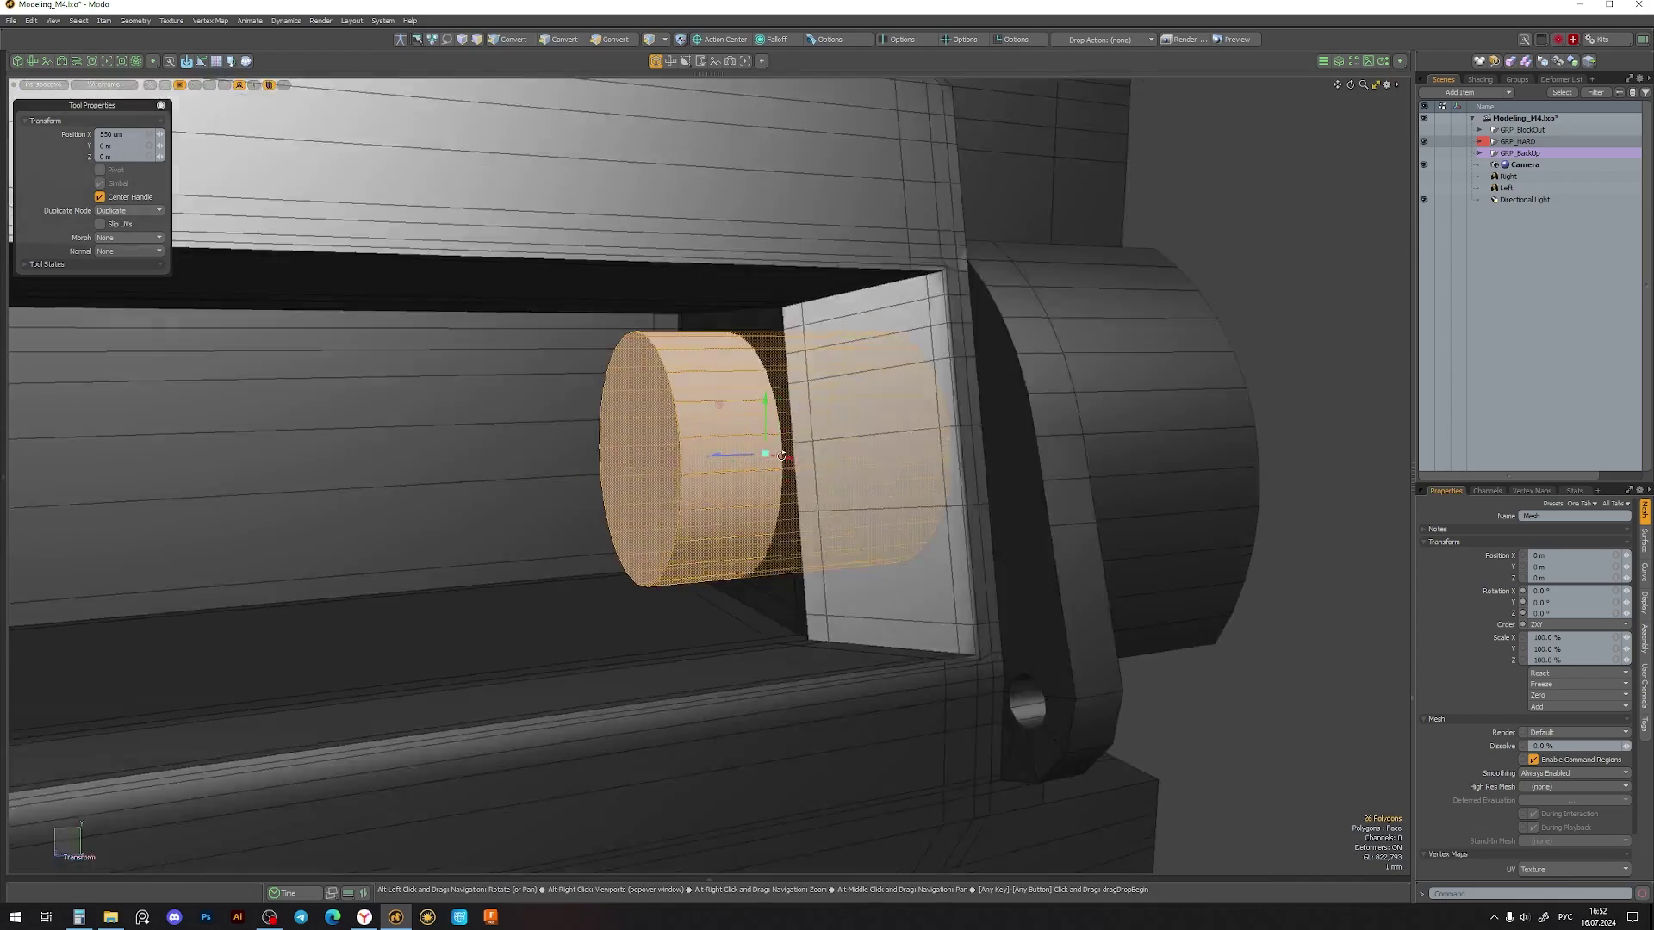
key("space")
- Boolean the cylinder into the port wall to cut a circular hole
key("h")
mouse_move(896, 663)
left_mouse_down("alt")
mouse_move(751, 437)
mouse_move(798, 506)
mouse_move(620, 519)
mouse_move(592, 472)
mouse_move(650, 410)
mouse_move(654, 496)
left_mouse_up("alt")
key("ctrl+z")
scroll(620, 520, "up", 5)
key("1")
scroll(517, 473, "up", 3)
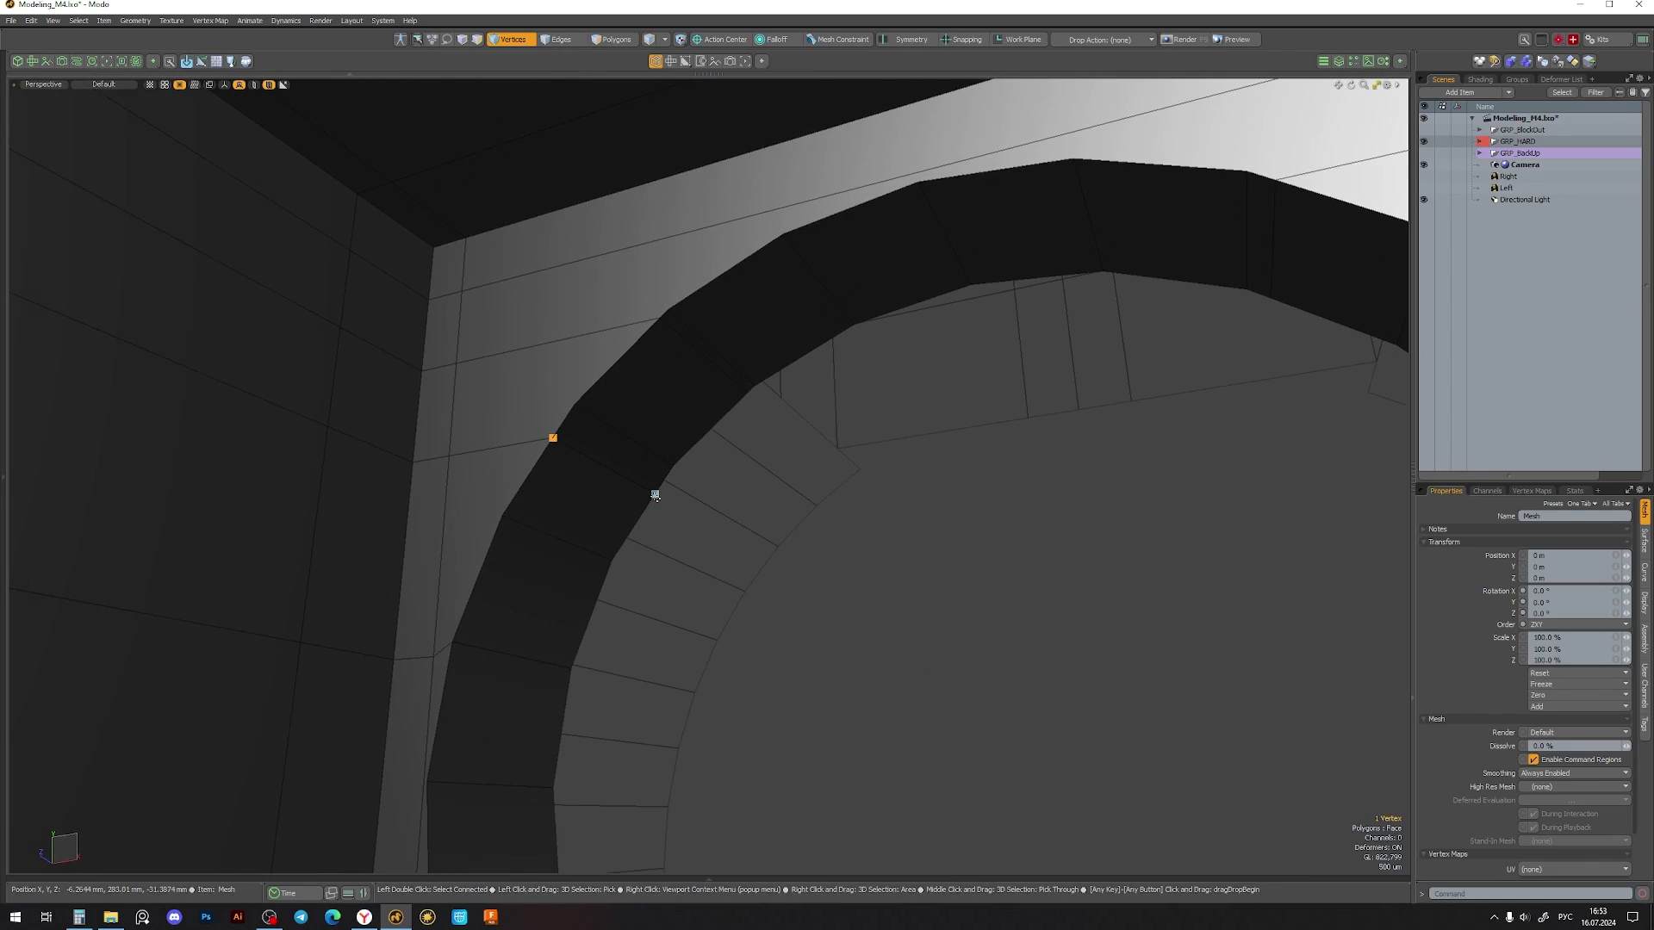
left_click_drag(567, 439, 769, 689, "alt")
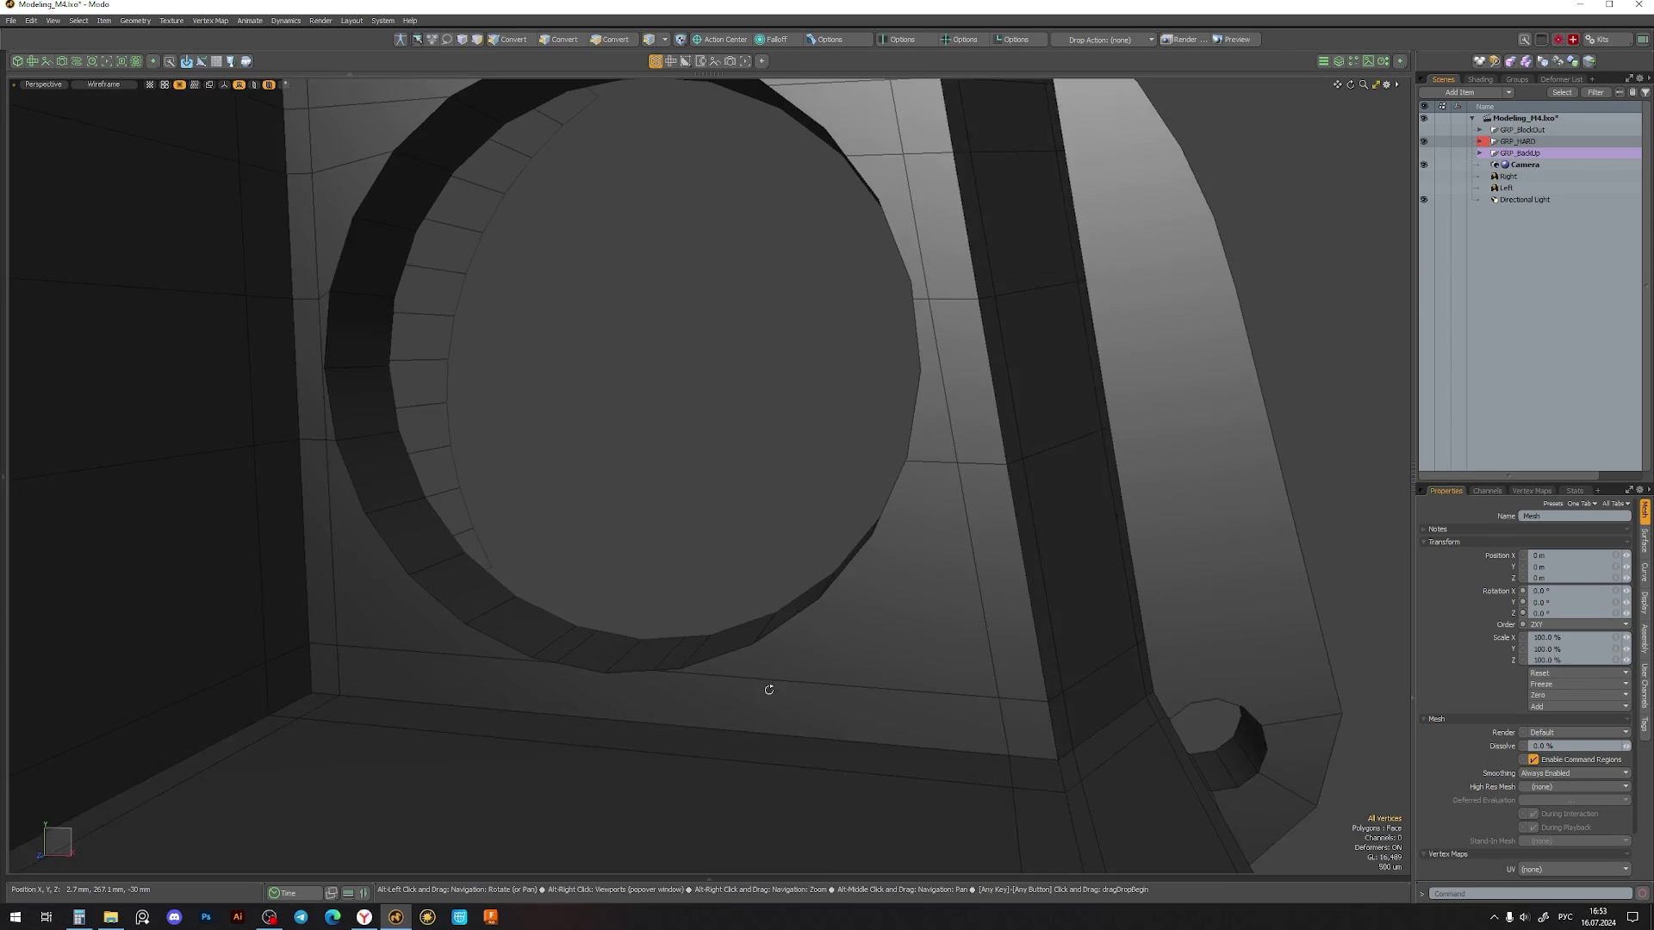
scroll(769, 689, "up", 3)
key("2")
mouse_move(442, 682)
left_mouse_down("alt")
mouse_move(177, 649)
mouse_move(628, 653)
mouse_move(704, 671)
mouse_move(793, 344)
left_mouse_up("alt")
key("1")
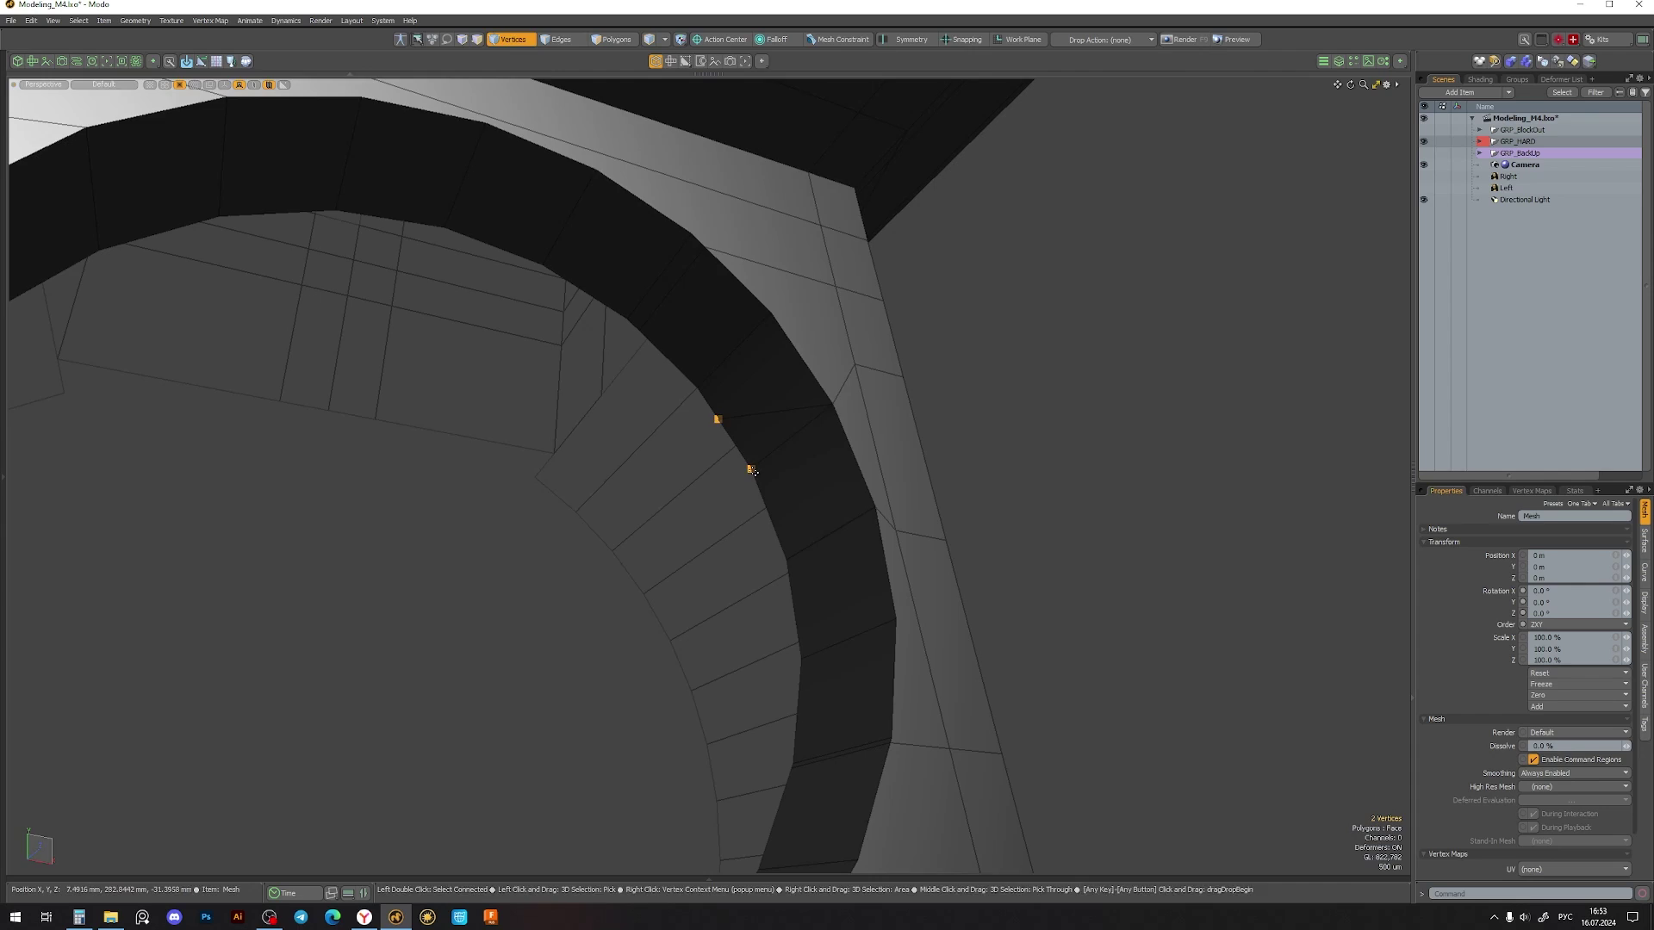
left_click_drag(752, 470, 341, 504, "alt")
- Edge Slice supporting edges outward from the ring and select its inner edge loop
key("space")
mouse_move(403, 447)
left_mouse_down("alt")
mouse_move(832, 511)
mouse_move(723, 449)
left_mouse_up("alt")
key("2")
key("alt+c")
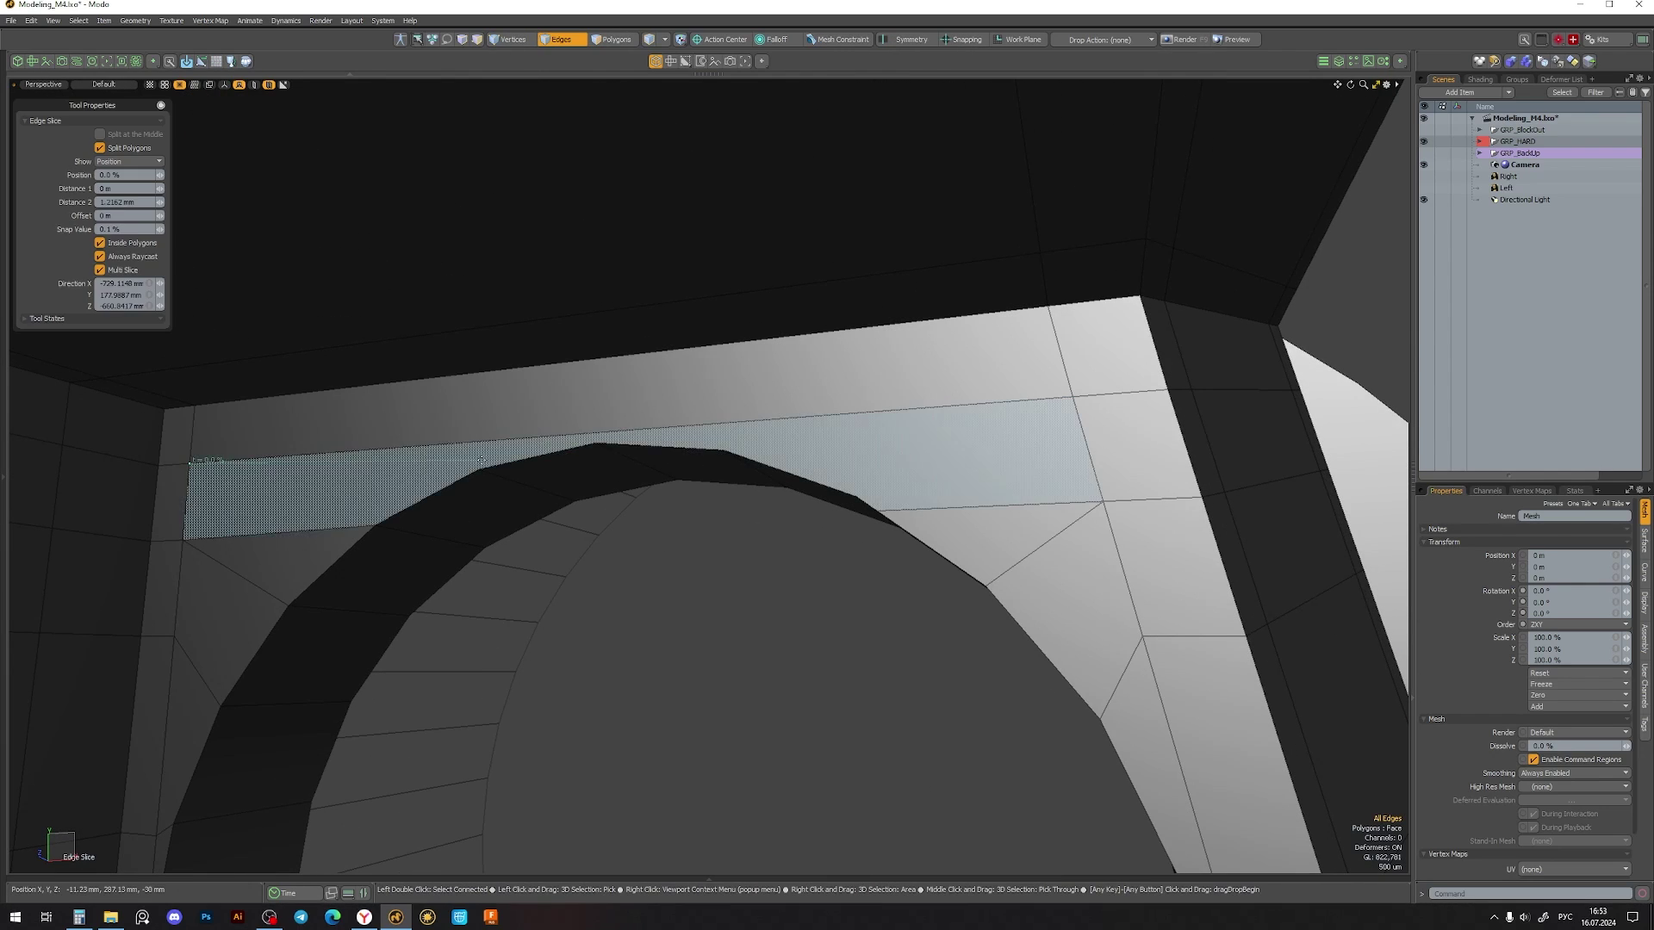
mouse_move(595, 441)
left_mouse_down("alt")
mouse_move(648, 617)
mouse_move(658, 557)
mouse_move(591, 591)
mouse_move(758, 554)
mouse_move(782, 690)
mouse_move(775, 560)
mouse_move(803, 425)
mouse_move(737, 557)
left_mouse_up("alt")
key("space")
key("1")
key("Tab")
key("Tab")
key("2")
double_click(782, 689)
- Scale the ring's polygons down to seat it inside the round opening
key("3")
scroll(854, 386, "down", 5)
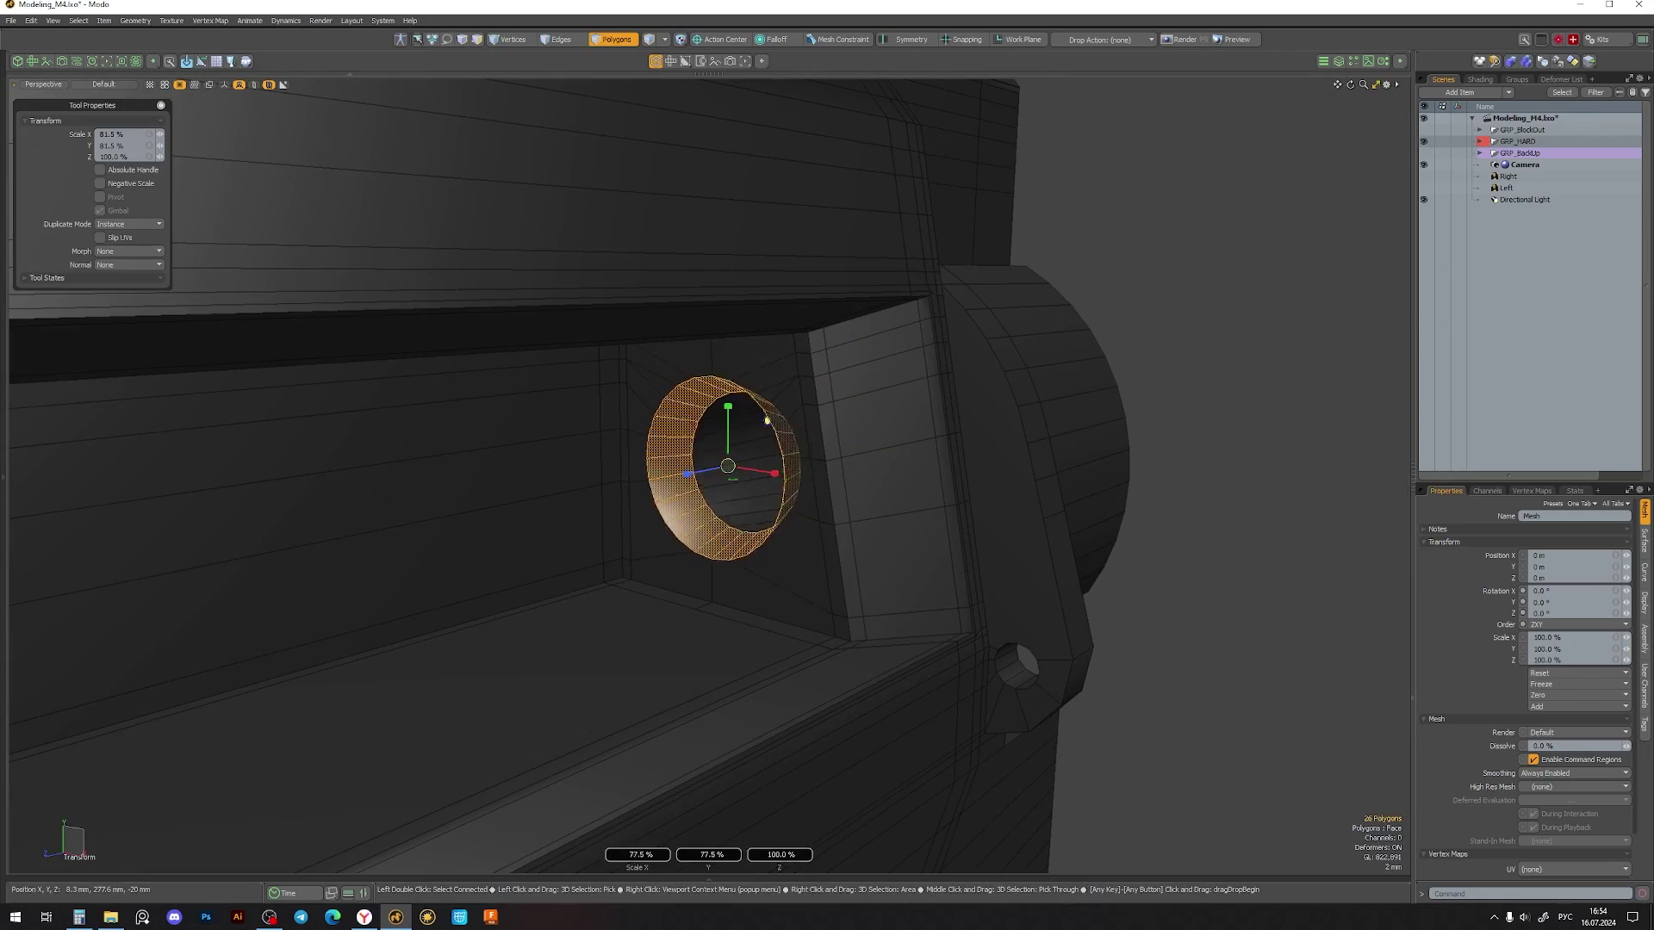
scroll(767, 419, "down", 5)
scroll(767, 420, "down", 5)
scroll(767, 420, "down", 5)
key("w")
mouse_move(767, 420)
left_mouse_down("alt")
mouse_move(852, 444)
mouse_move(542, 217)
mouse_move(963, 395)
mouse_move(595, 399)
mouse_move(635, 442)
left_mouse_up("alt")
scroll(852, 444, "up", 10)
scroll(542, 217, "down", 5)
key("r")
scroll(962, 395, "up", 5)
scroll(962, 396, "up", 10)
- Select the outer ring piece and look down into the round hole
key("3")
key("w")
key("x")
left_click_drag(655, 552, 634, 442)
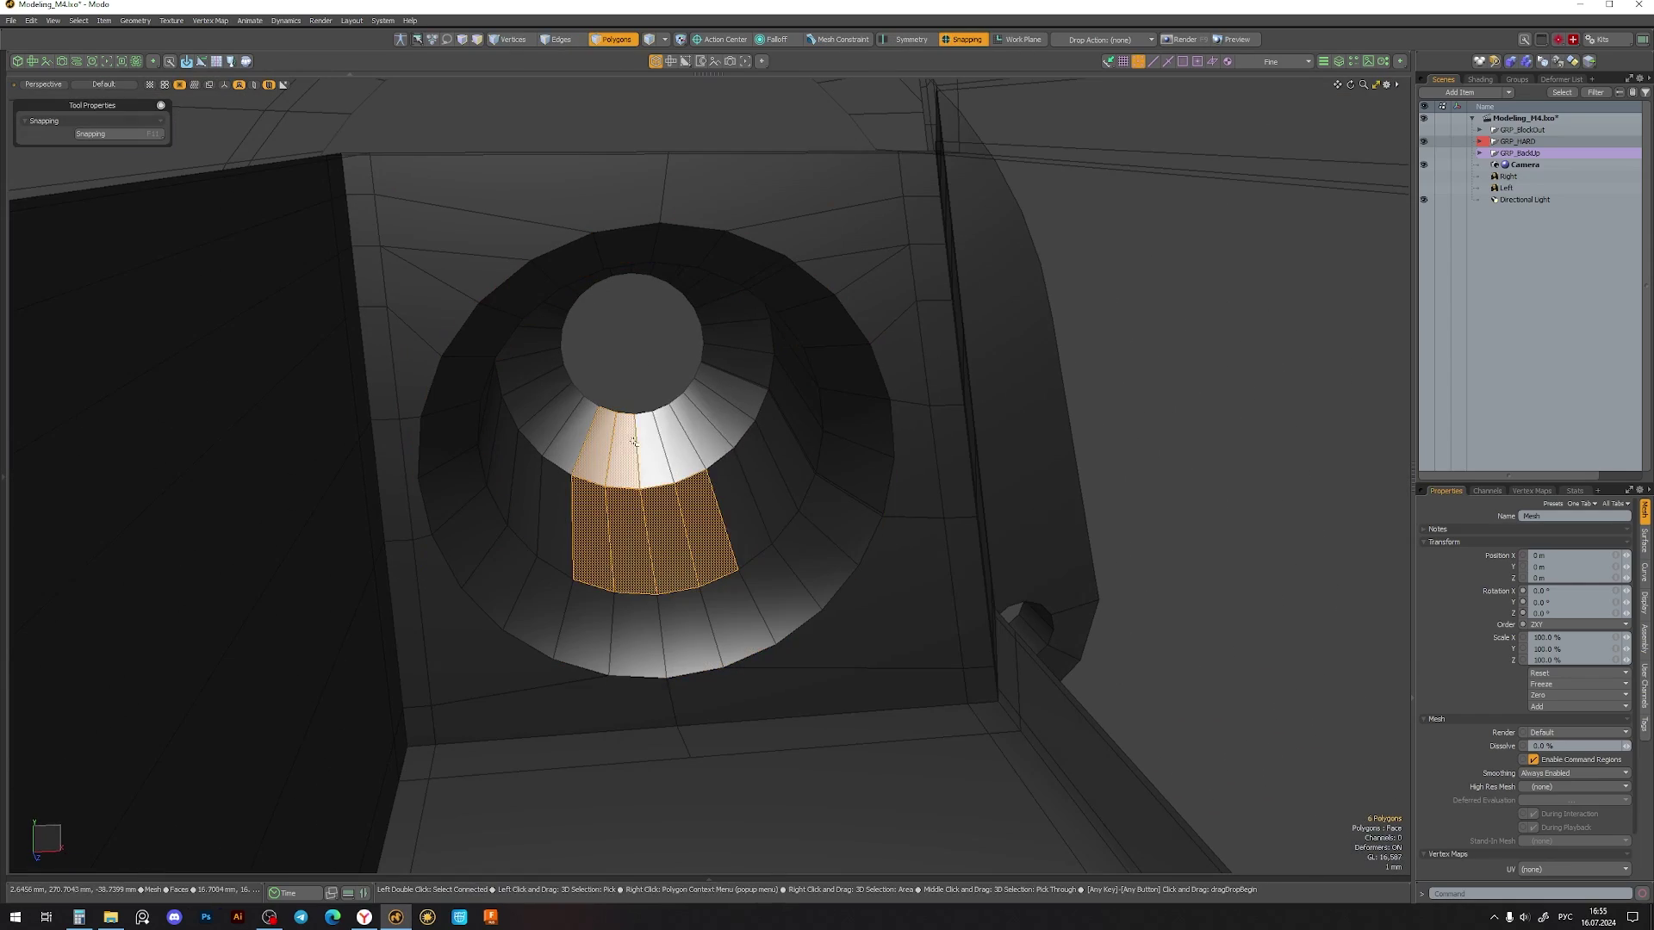
double_click(758, 595)
key("x")
left_click(640, 489)
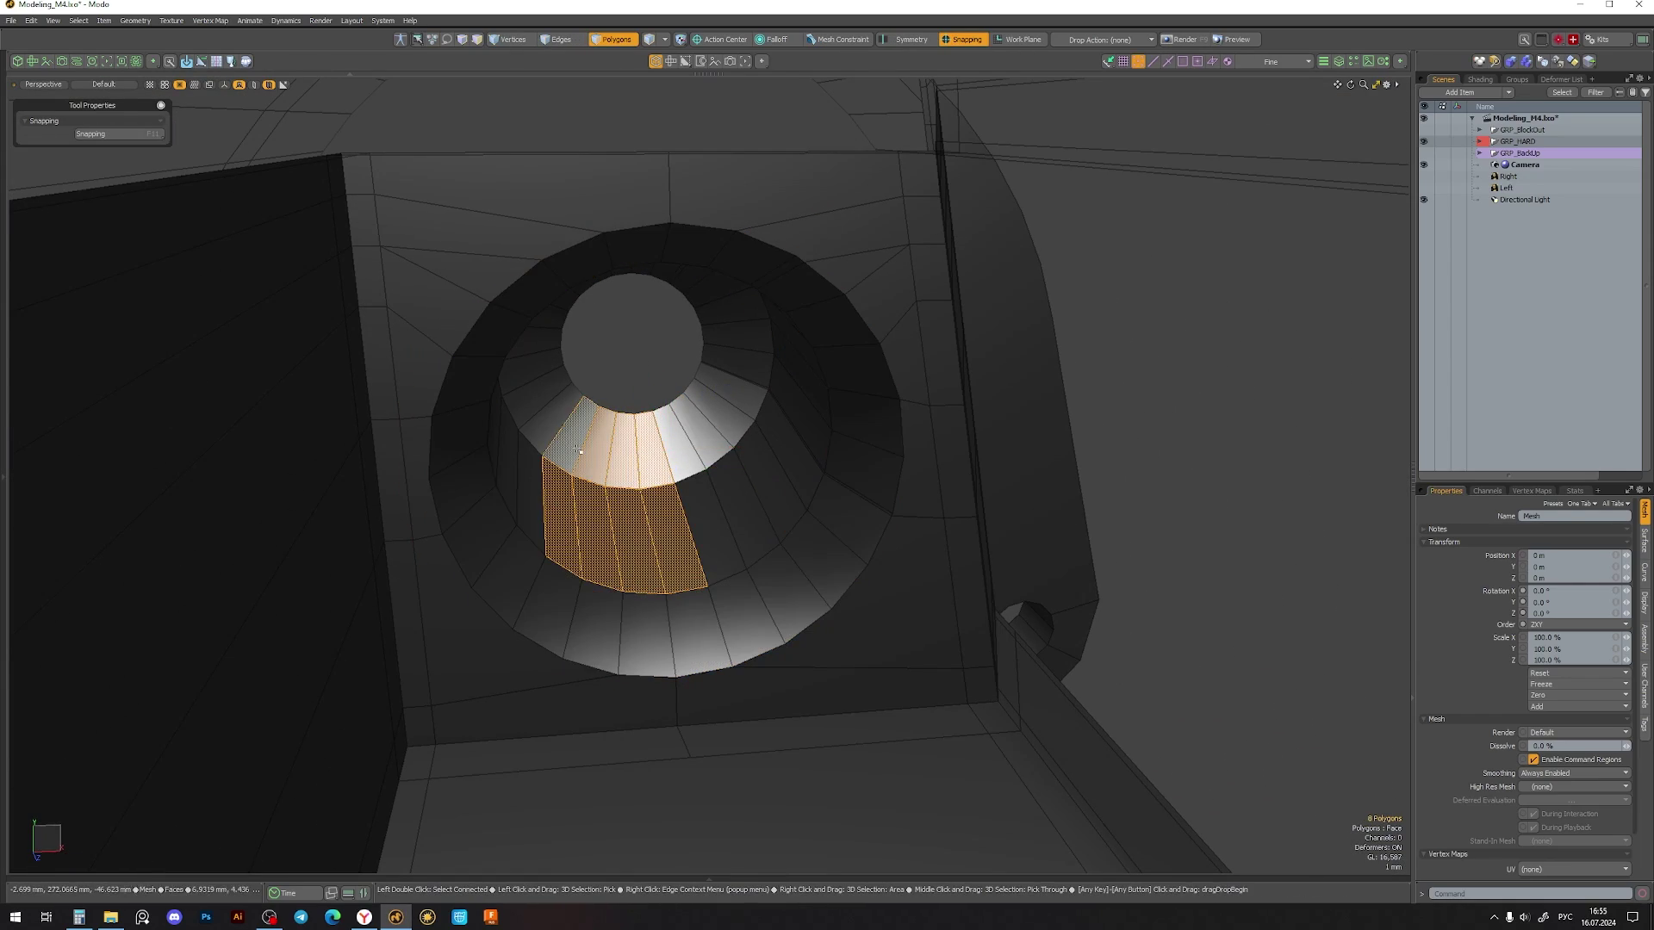
key("2")
mouse_move(640, 489)
left_mouse_down("alt")
mouse_move(853, 345)
mouse_move(679, 514)
left_mouse_up("alt")
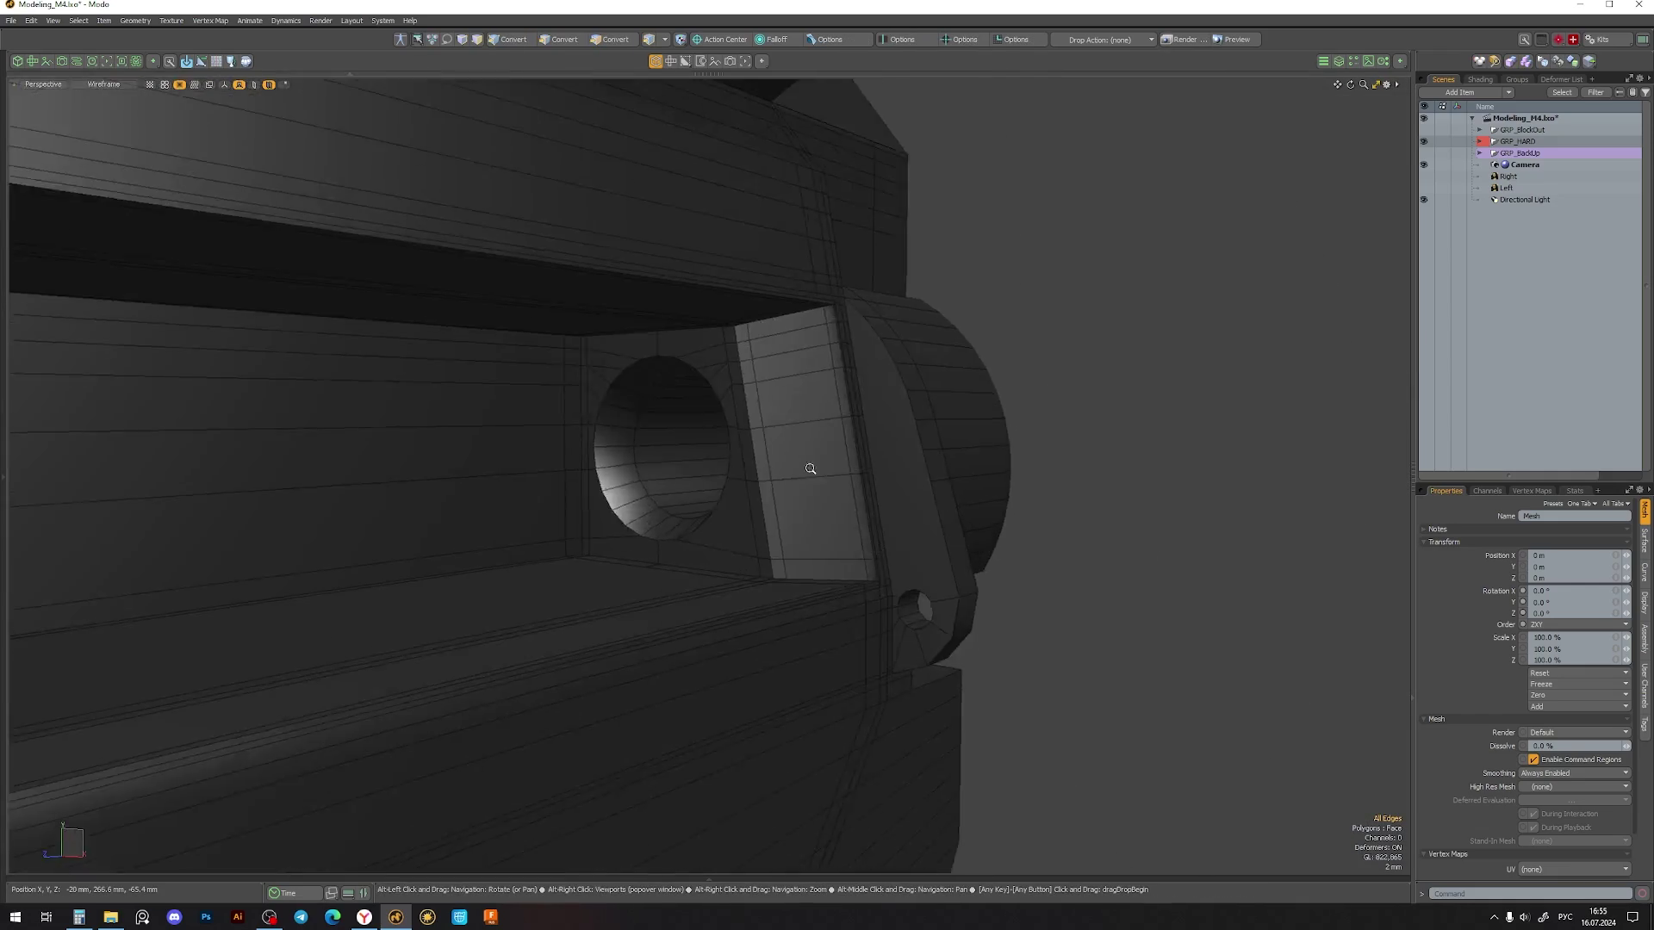
left_click_drag(781, 528, 781, 380, "alt")
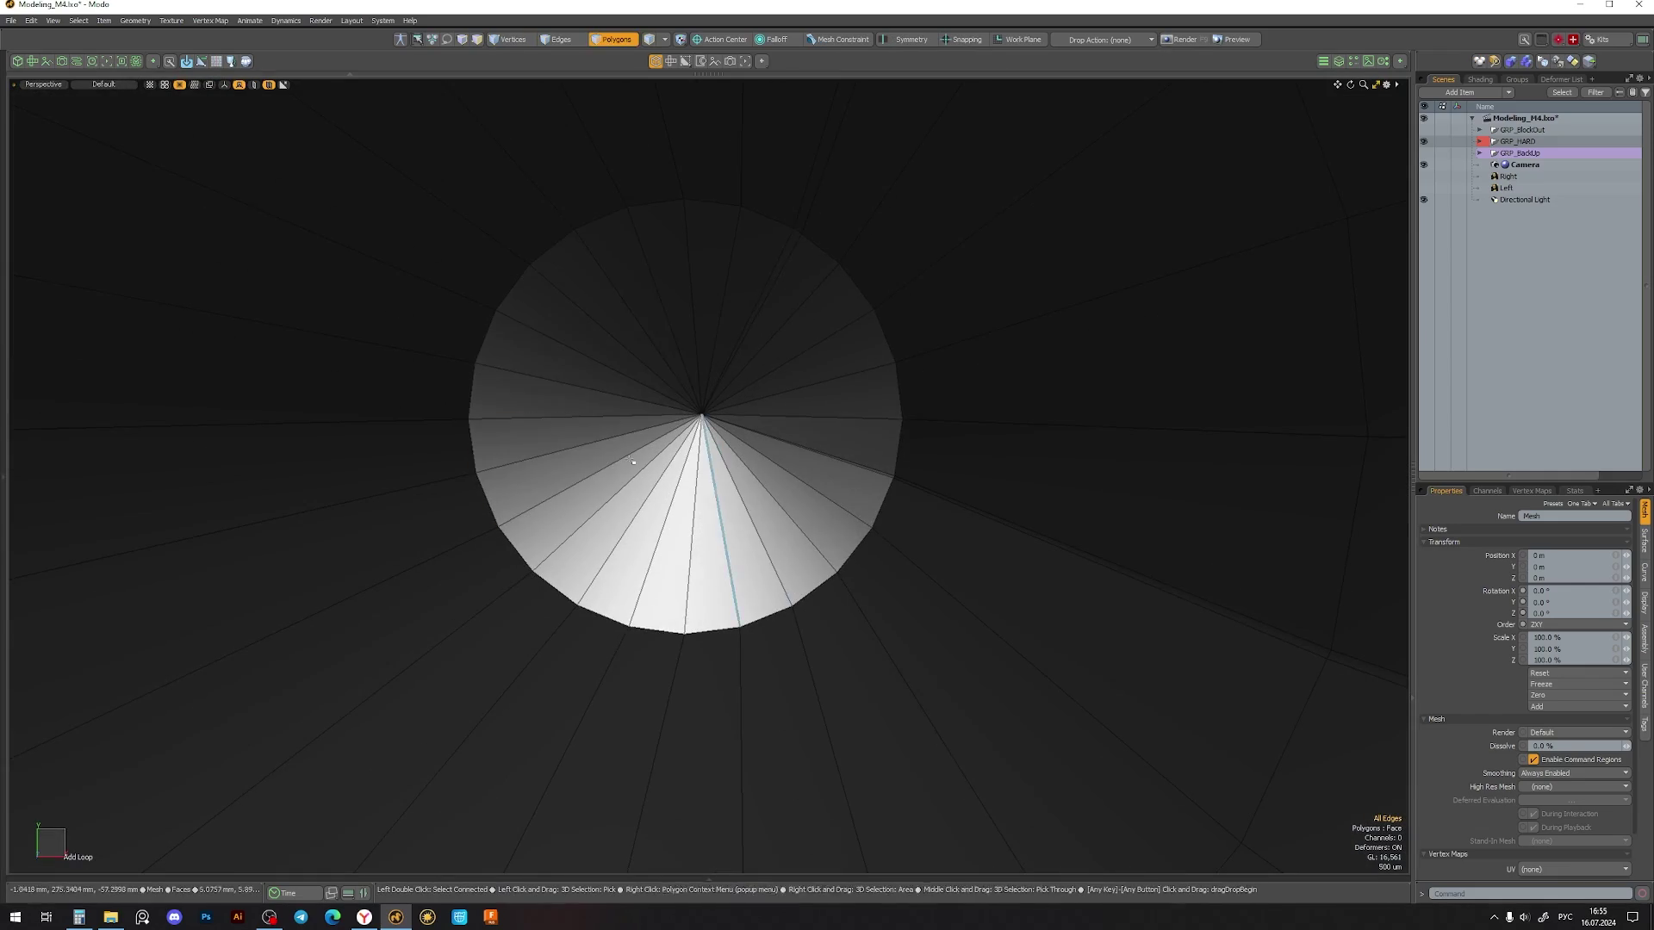
- Scale the end cap's inner edge loop up to 140%
key("space")
key("space")
left_click_drag(842, 298, 700, 746, "alt")
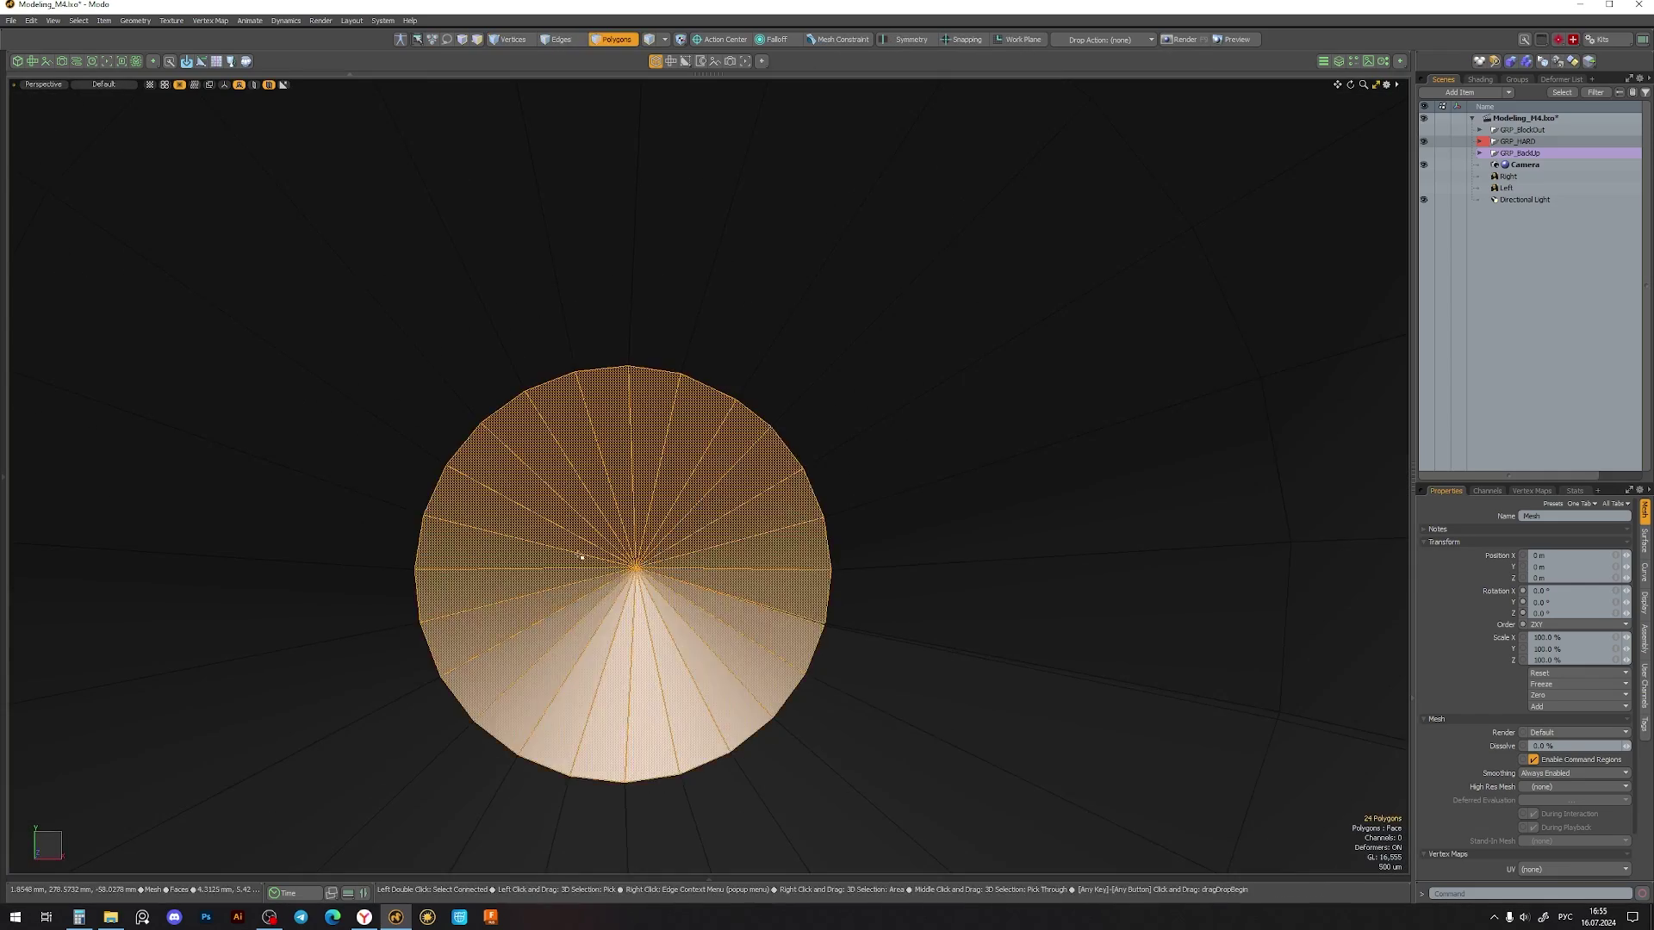
key("3")
mouse_move(737, 604)
left_mouse_down("alt")
mouse_move(801, 591)
mouse_move(565, 528)
mouse_move(618, 523)
left_mouse_up("alt")
key("2")
left_click_drag(464, 470, 483, 466, "alt")
left_click_drag(482, 465, 620, 465)
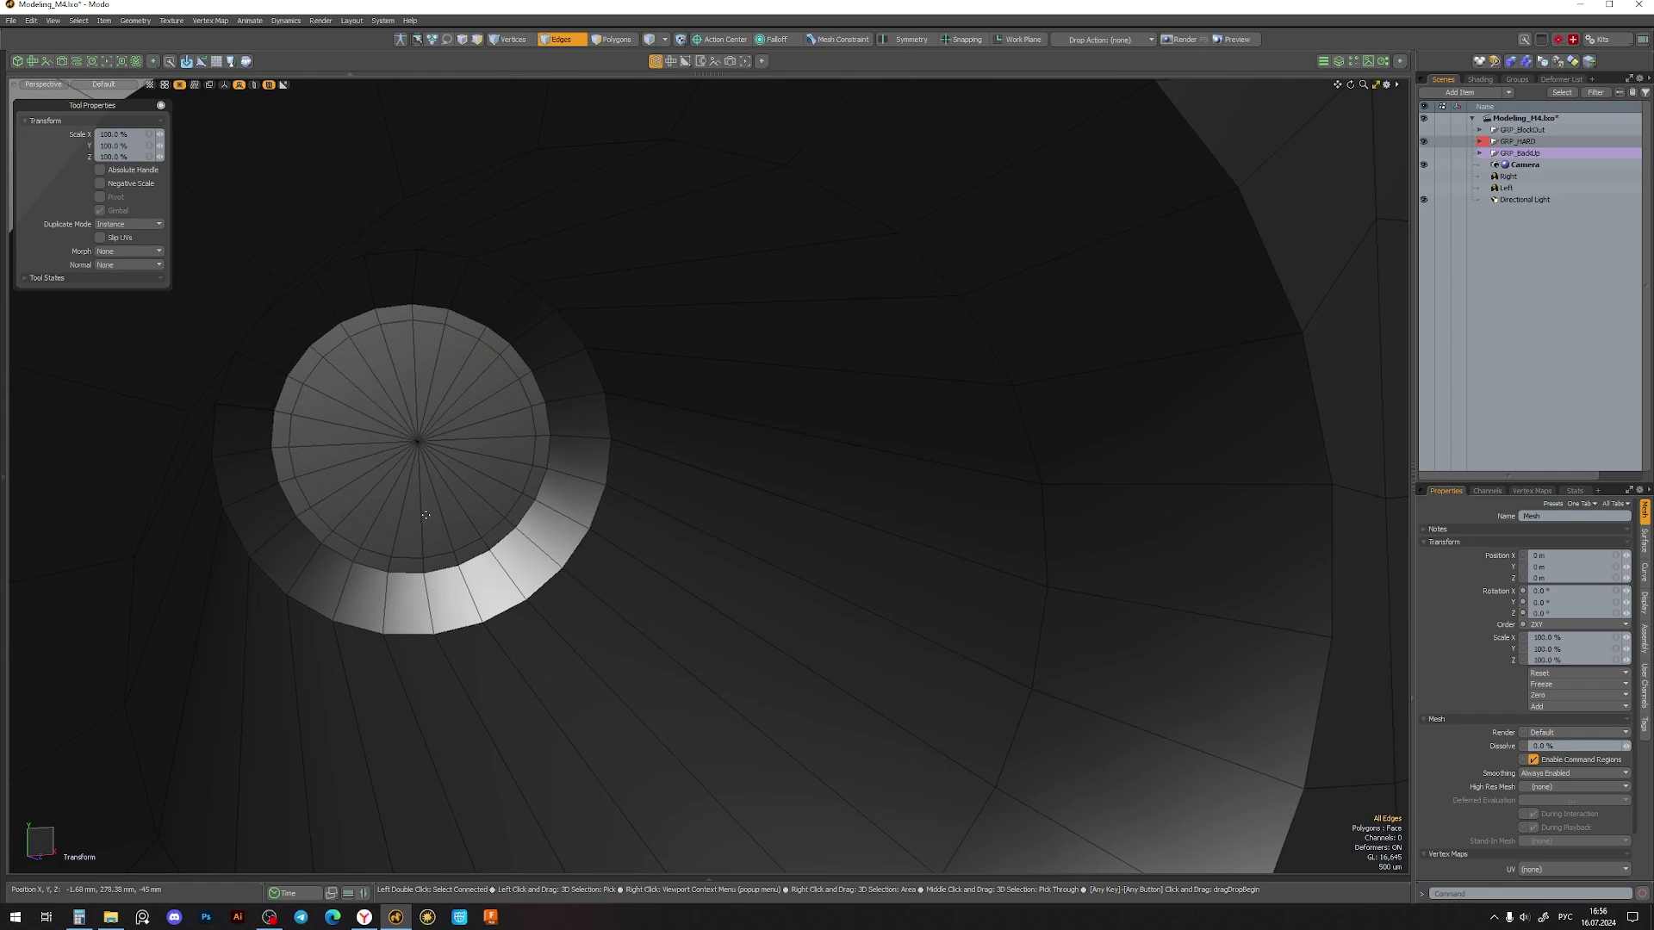
- Inset the whole cap disc slightly with Polygon Bevel
left_click_drag(426, 515, 517, 483, "alt")
key("3")
double_click(442, 443)
left_click_drag(443, 443, 413, 430, "alt")
key("b")
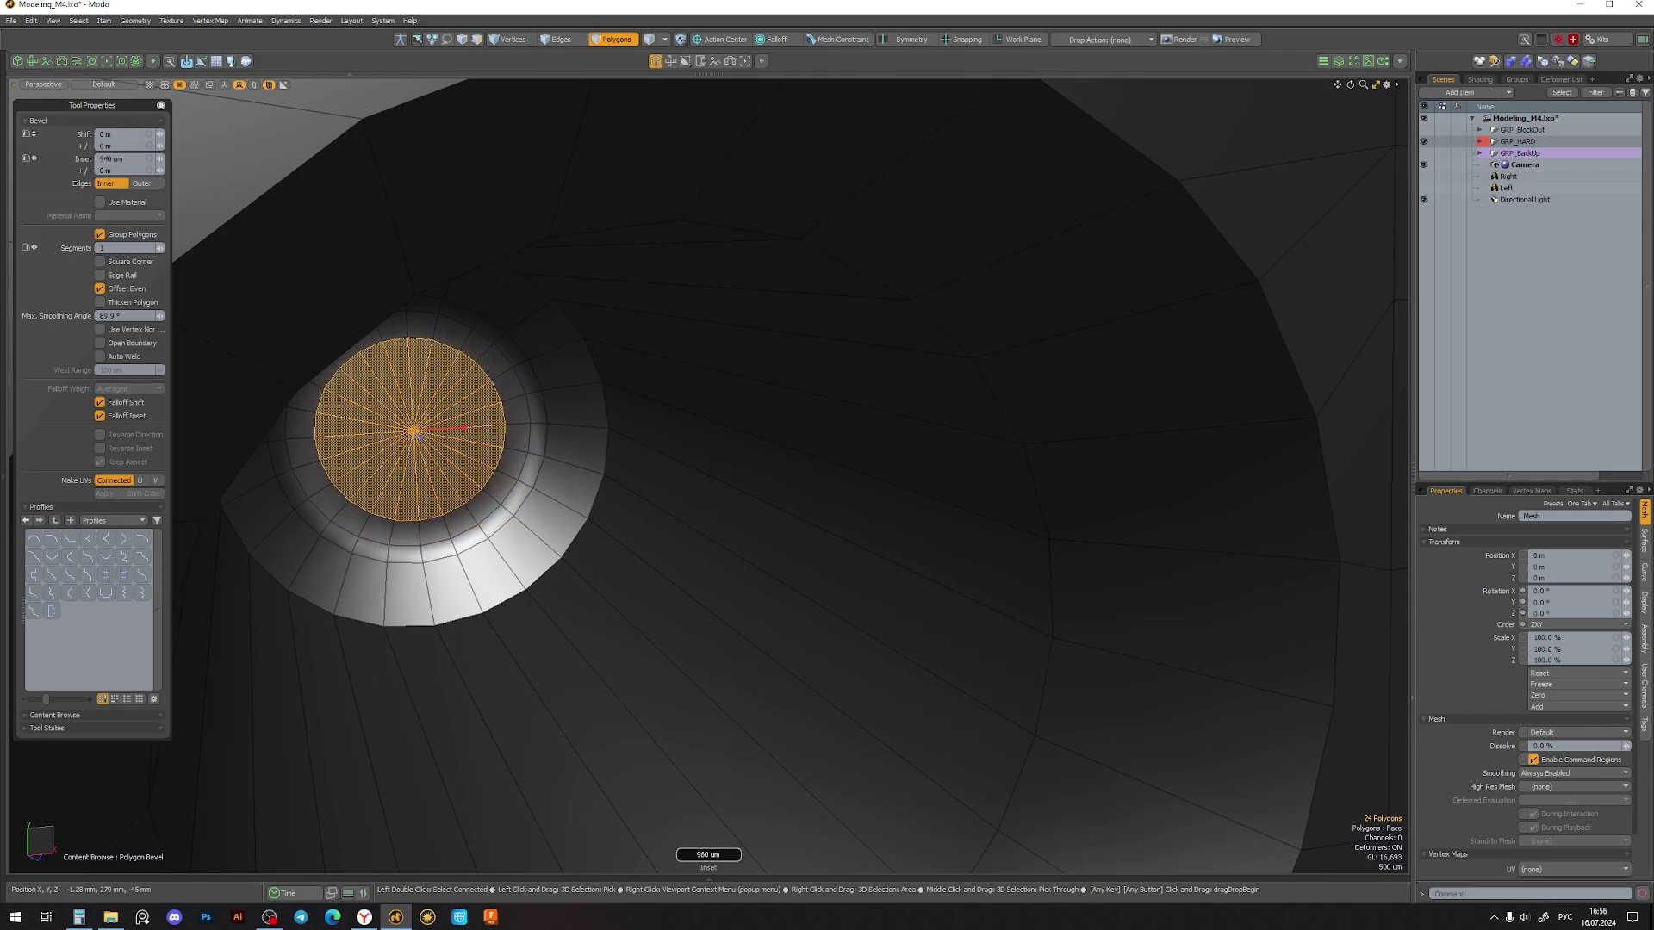
key("2")
- Add a support edge loop along the cone inside the tube and check it smoothed
double_click(439, 560)
key("alt+l")
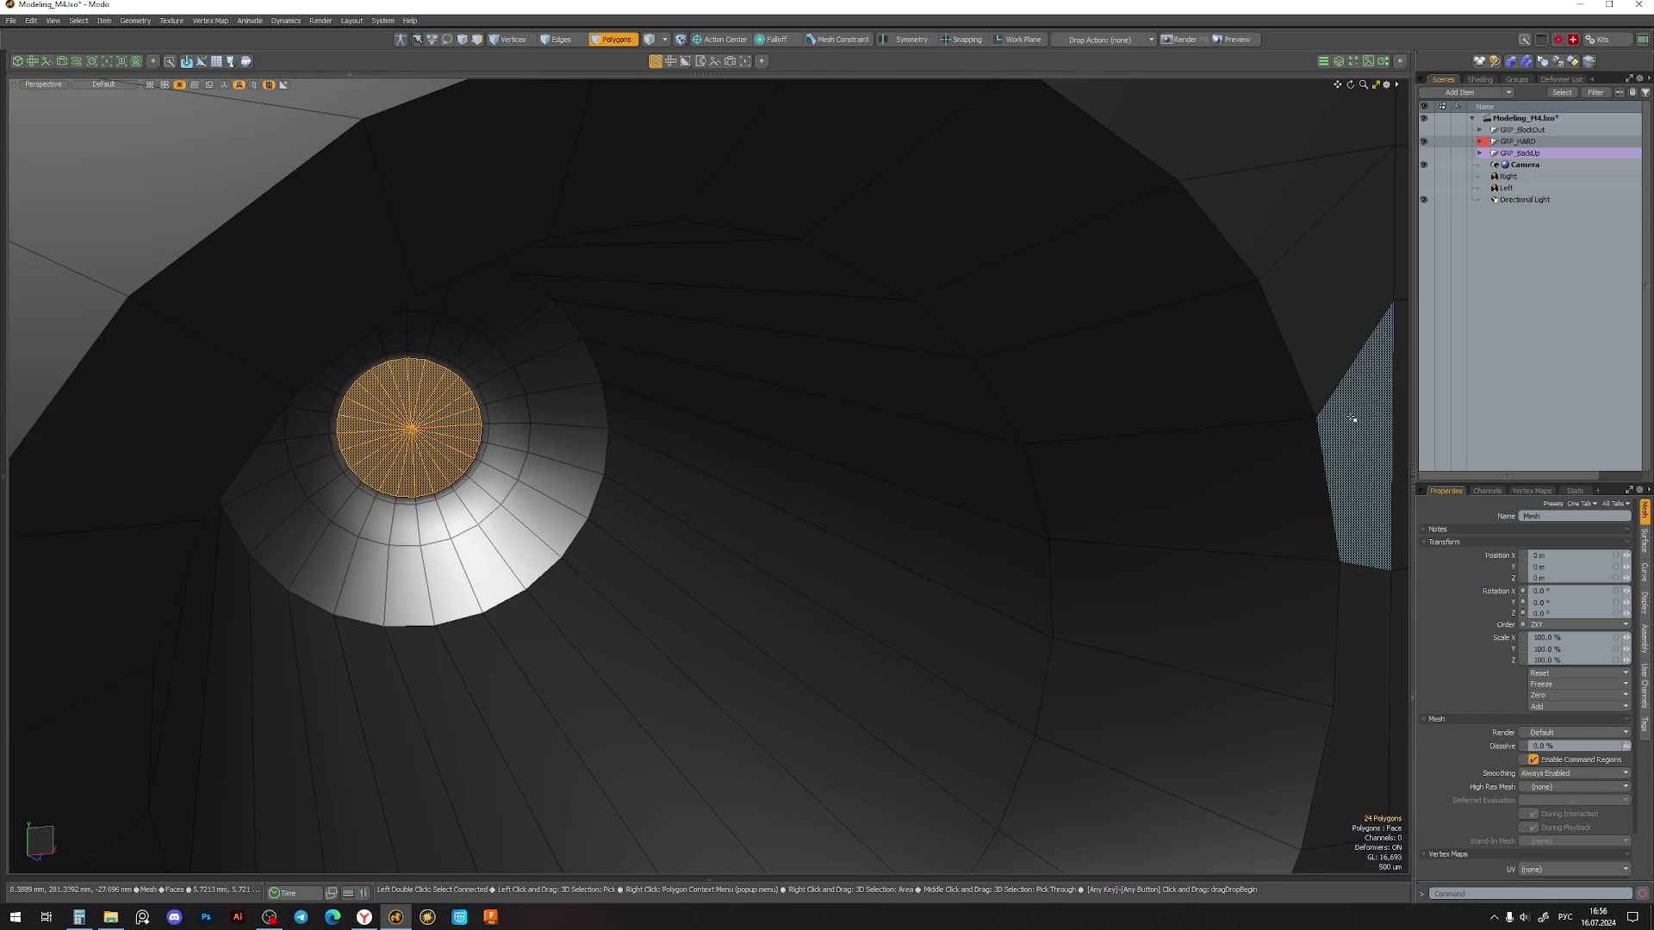
mouse_move(394, 397)
left_mouse_down("alt")
mouse_move(868, 473)
mouse_move(521, 528)
mouse_move(498, 513)
mouse_move(414, 561)
mouse_move(396, 491)
mouse_move(663, 455)
mouse_move(725, 556)
mouse_move(430, 602)
mouse_move(896, 591)
left_mouse_up("alt")
left_click(396, 491)
key("Tab")
scroll(726, 556, "up", 3)
scroll(726, 556, "up", 3)
scroll(726, 556, "up", 3)
key("alt+l")
key("Tab")
key("Tab")
key("Tab")
key("space")
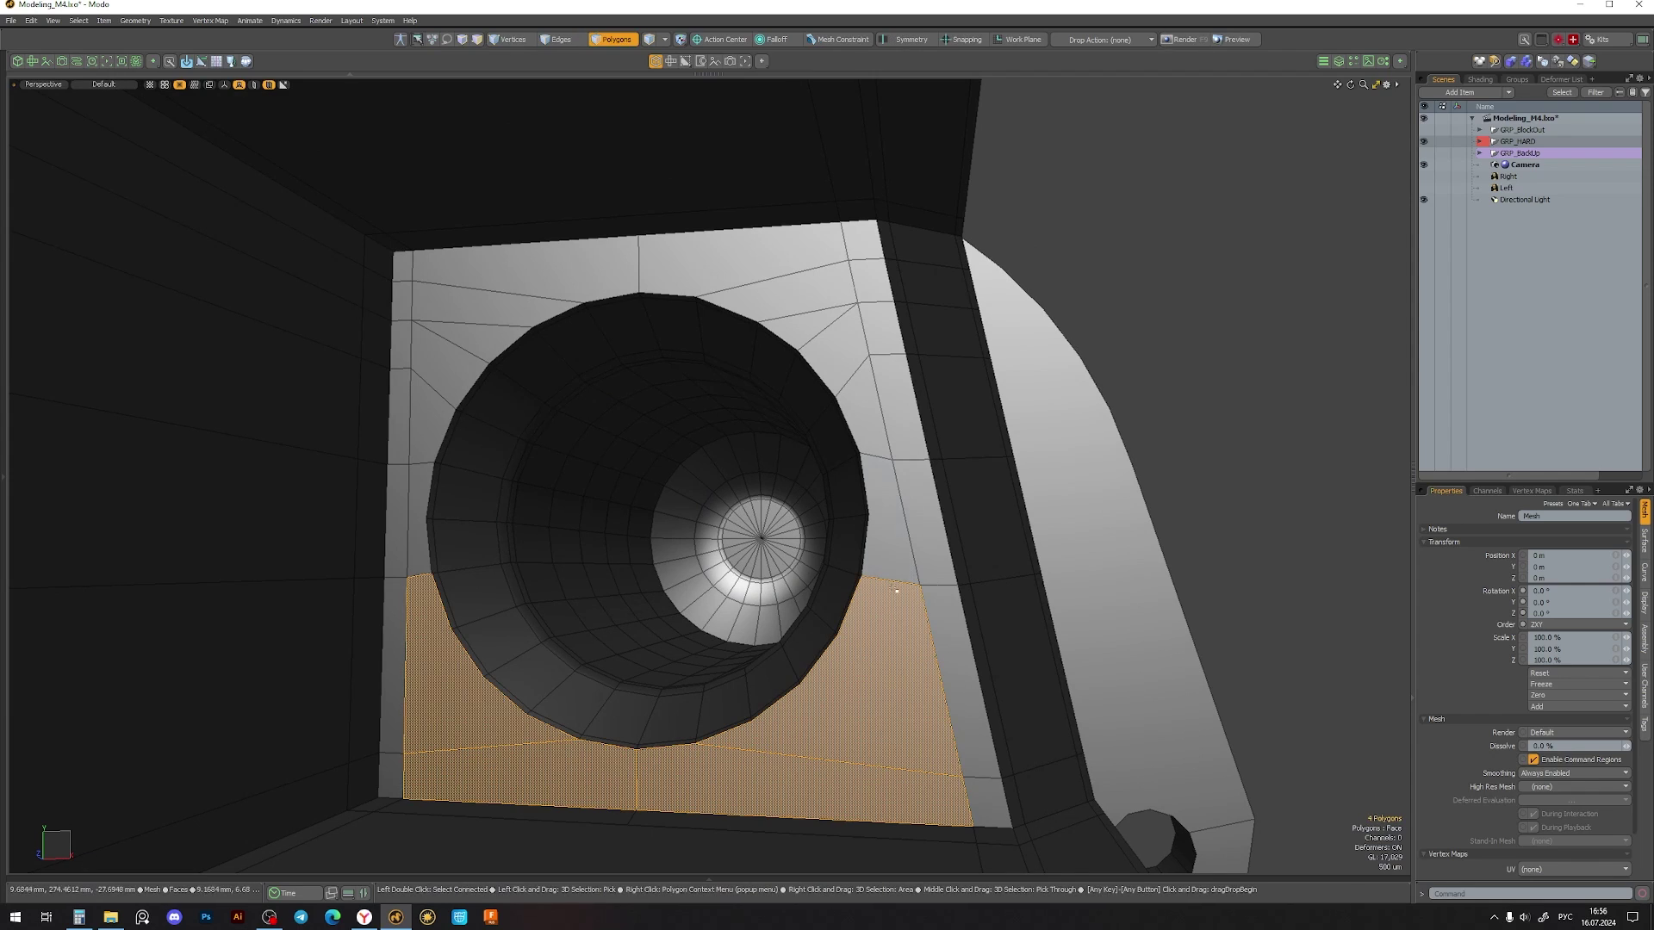
left_click(598, 275, "shift")
- Select the face's border edges and slice a first new edge across the square face
key("b")
key("2")
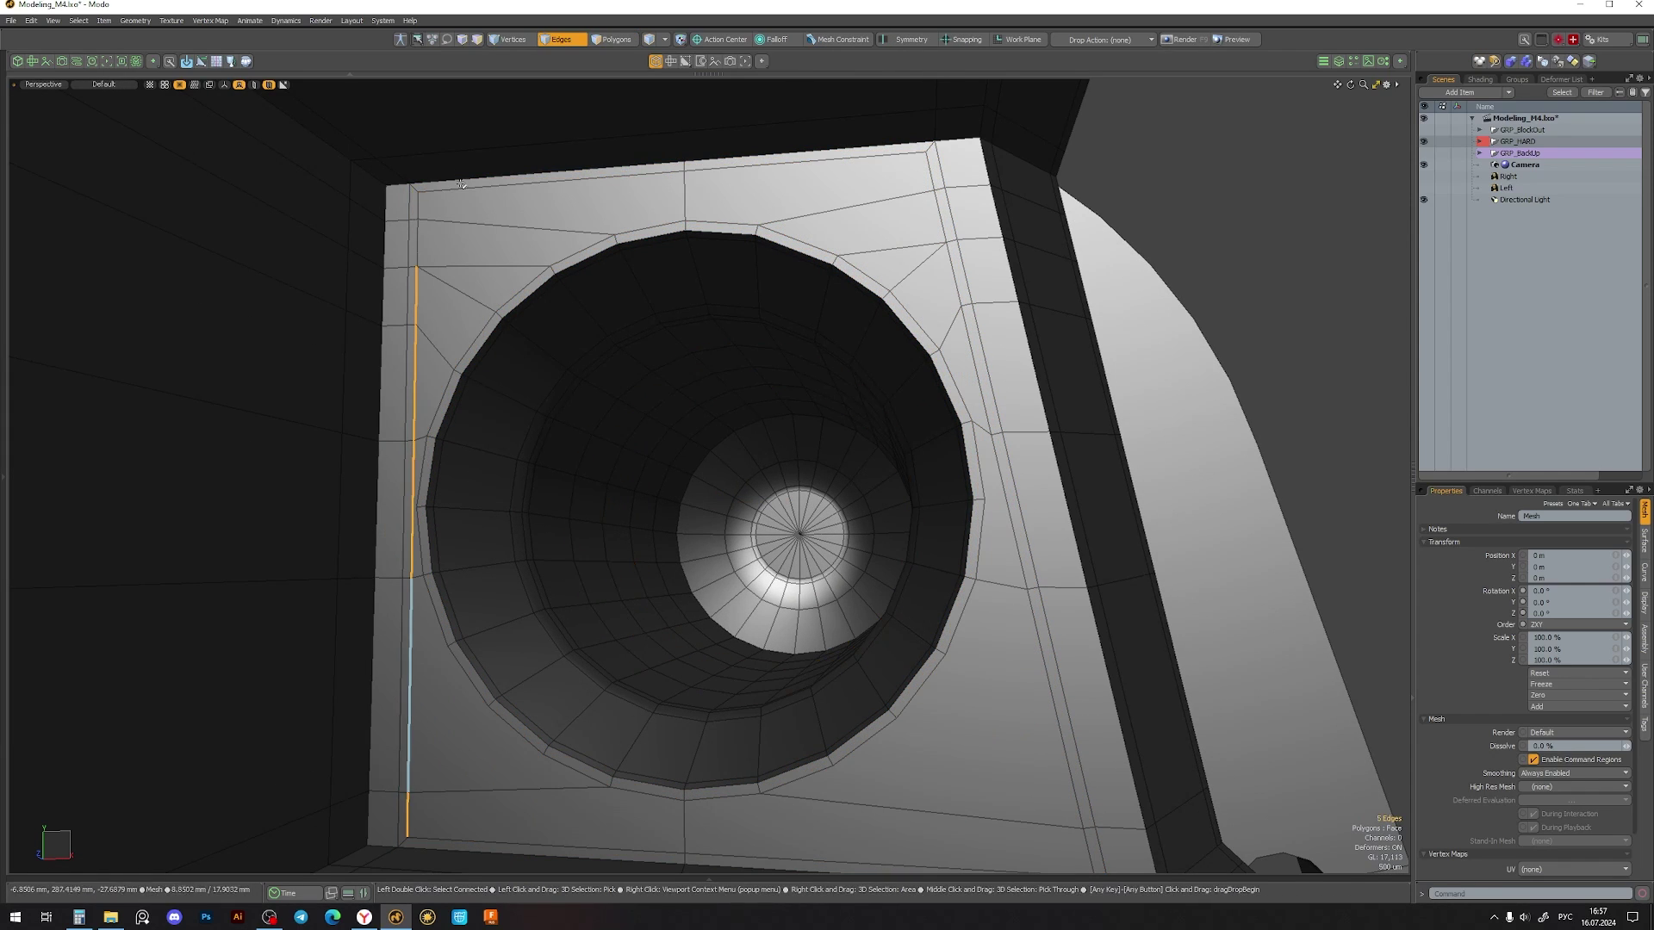
left_click(930, 182, "shift")
key("shift+a")
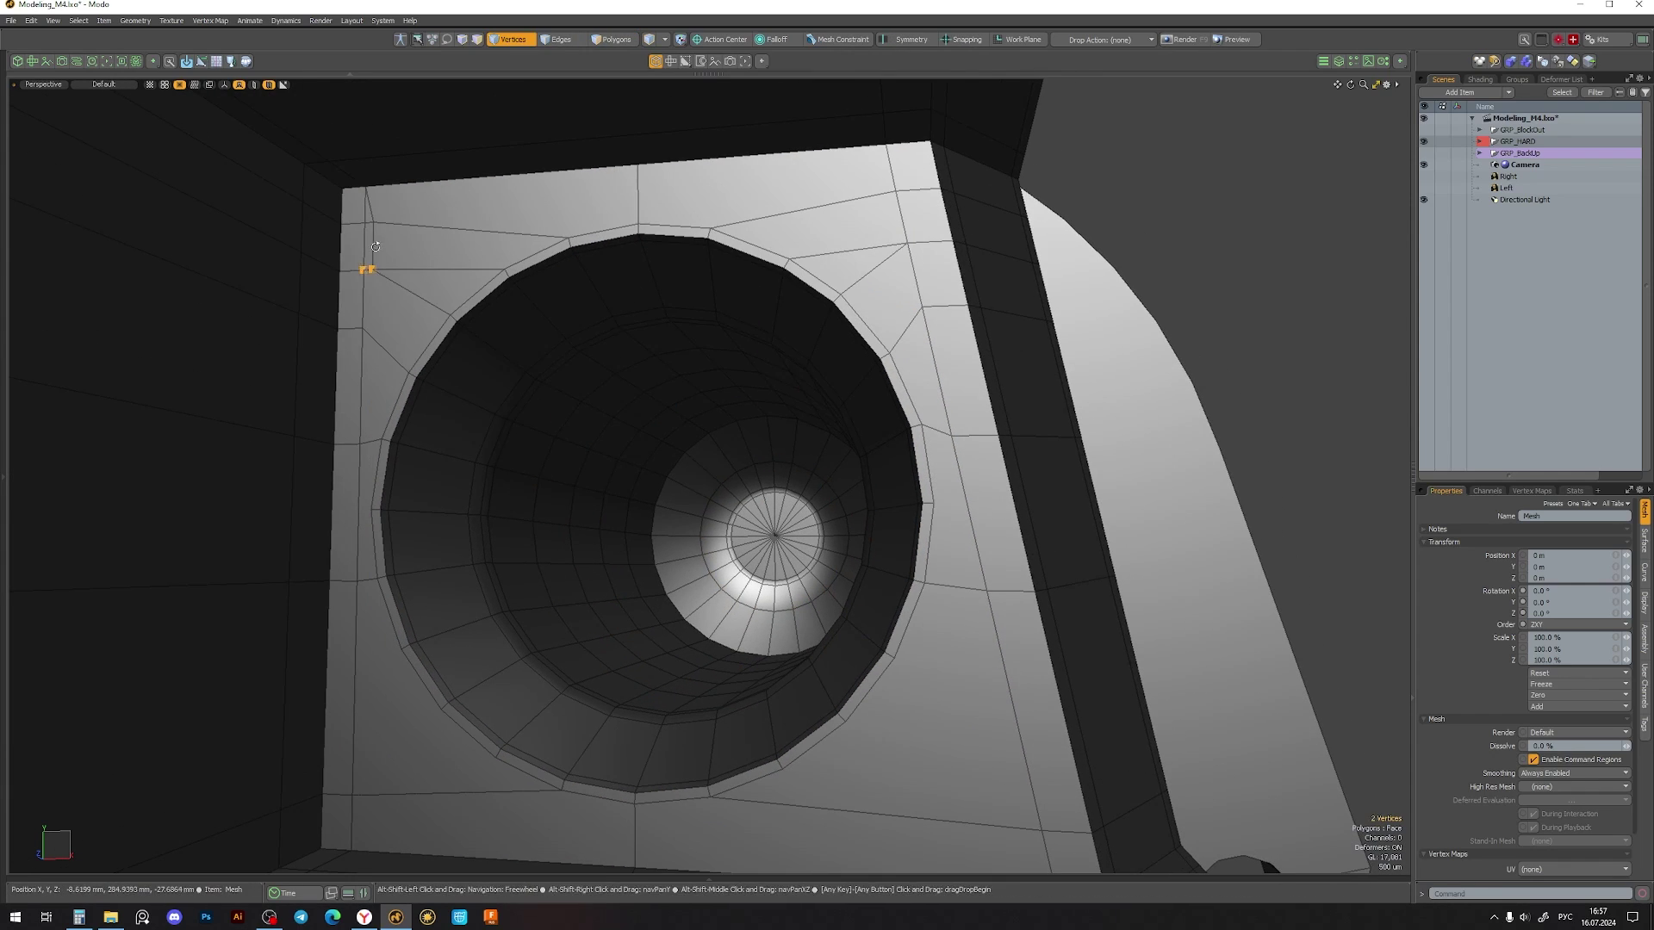
mouse_move(921, 159)
left_mouse_down("alt")
mouse_move(466, 514)
mouse_move(646, 483)
left_mouse_up("alt")
key("Tab")
key("Tab")
key("alt+c")
left_click(802, 454)
key("q")
left_click_drag(460, 559, 466, 482, "alt")
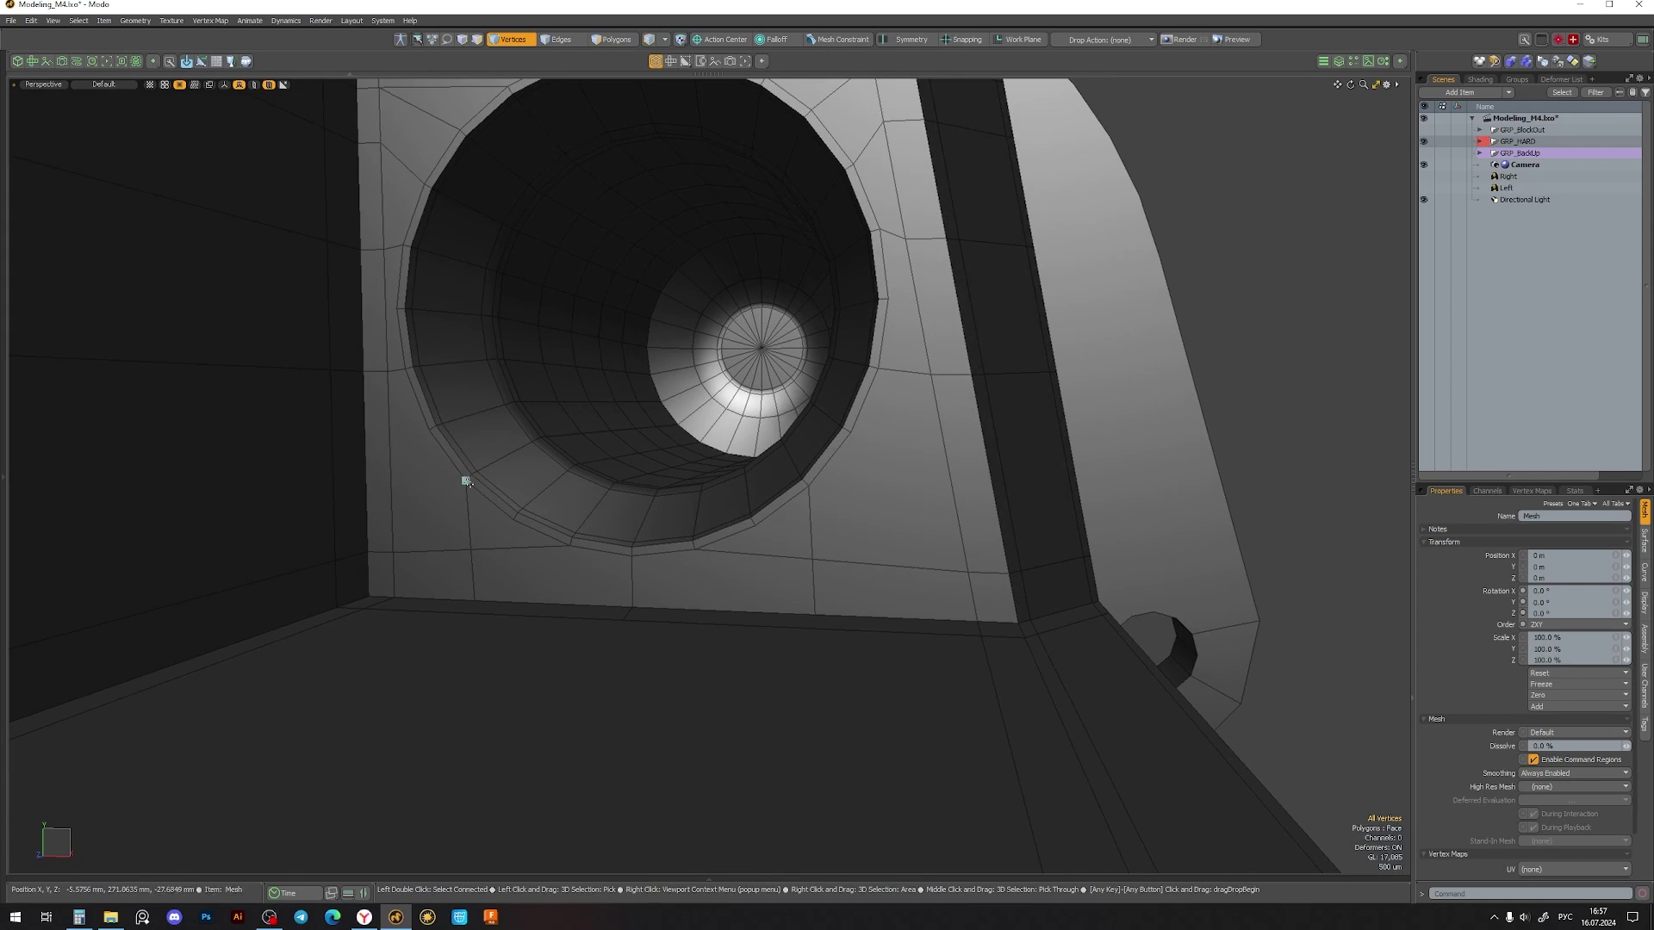
key("space")
- Add an edge loop along the face edge beside the round hole
left_click_drag(364, 426, 343, 428, "alt")
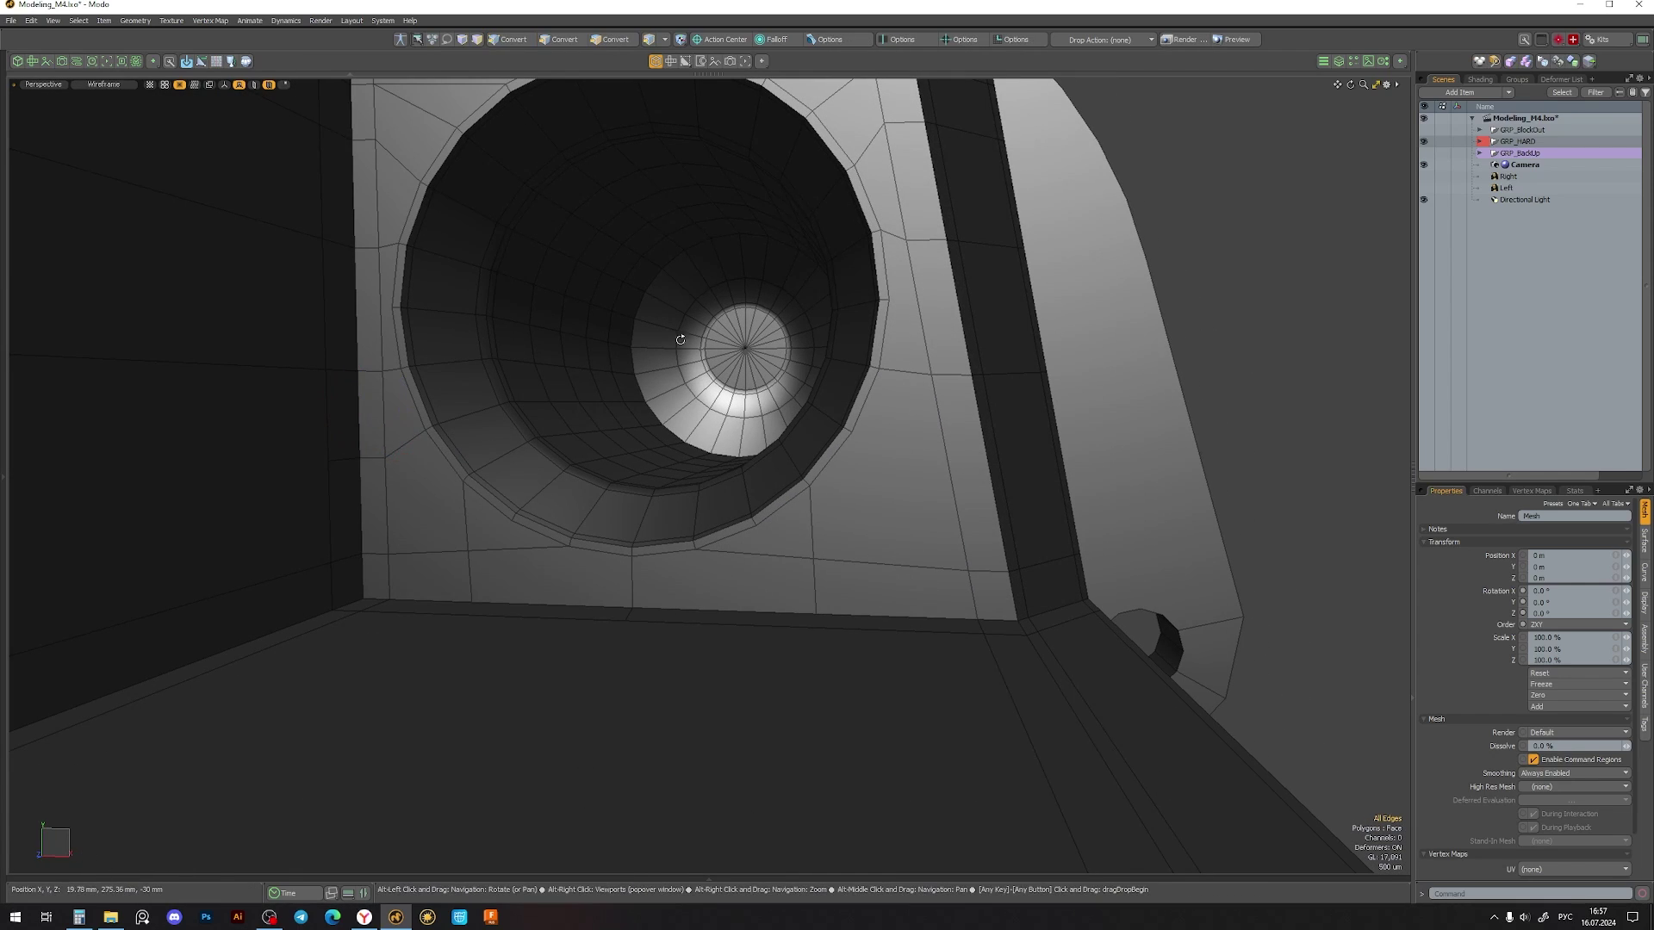
mouse_move(681, 339)
left_mouse_down("alt")
mouse_move(418, 480)
mouse_move(602, 366)
left_mouse_up("alt")
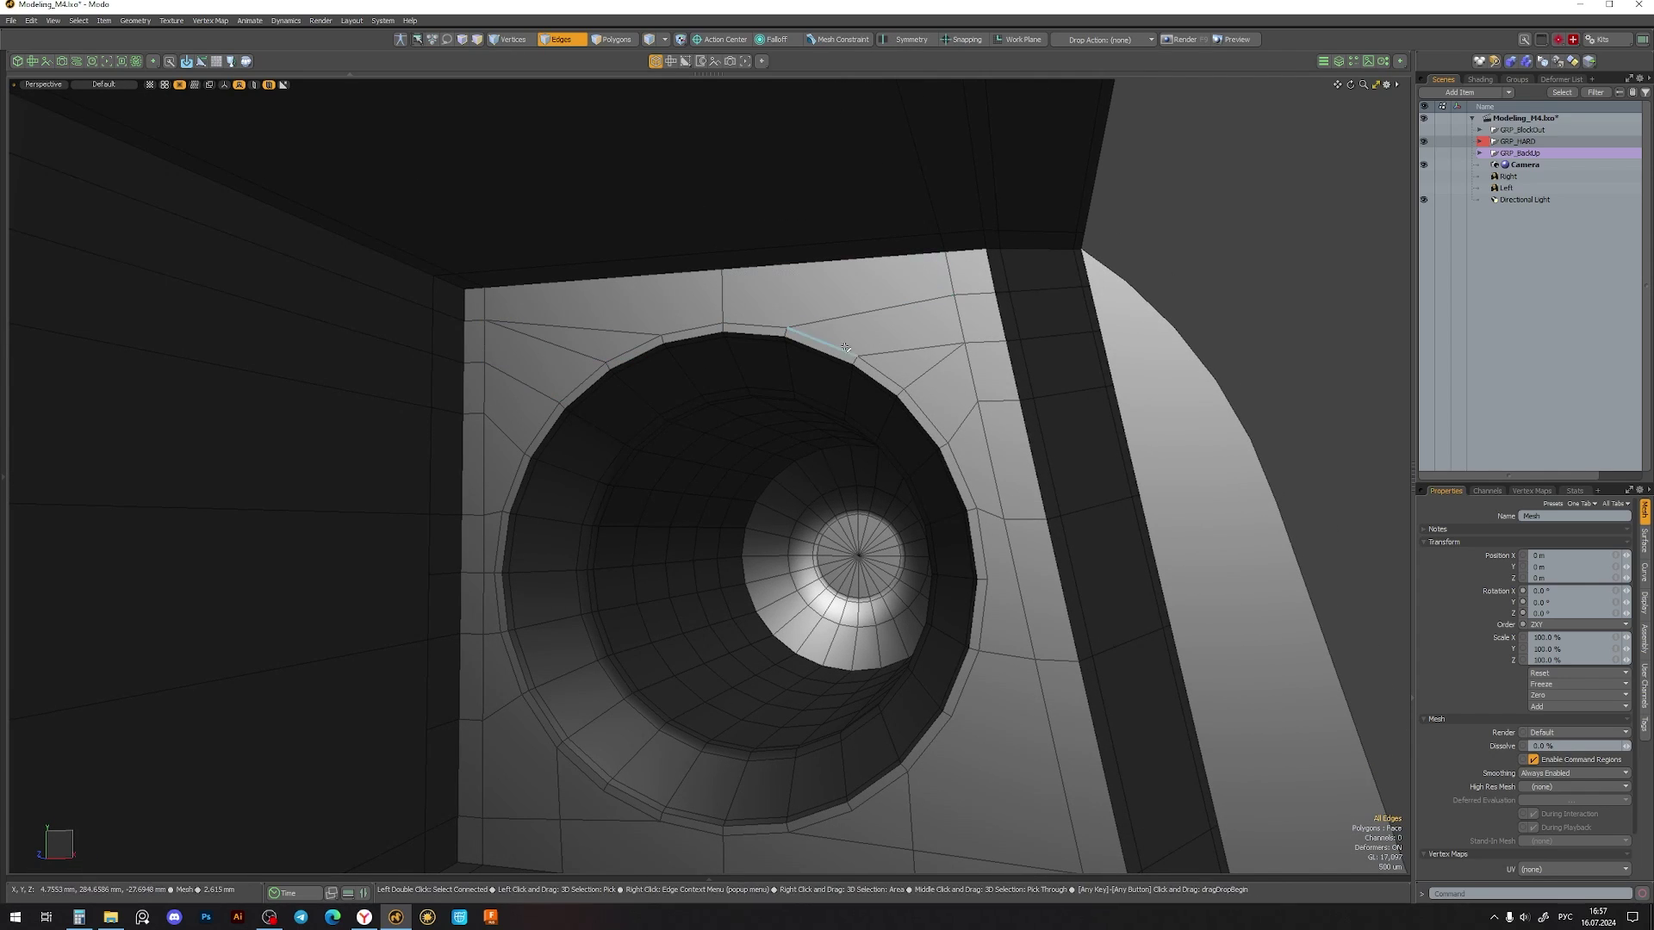
left_click_drag(929, 349, 598, 341, "alt")
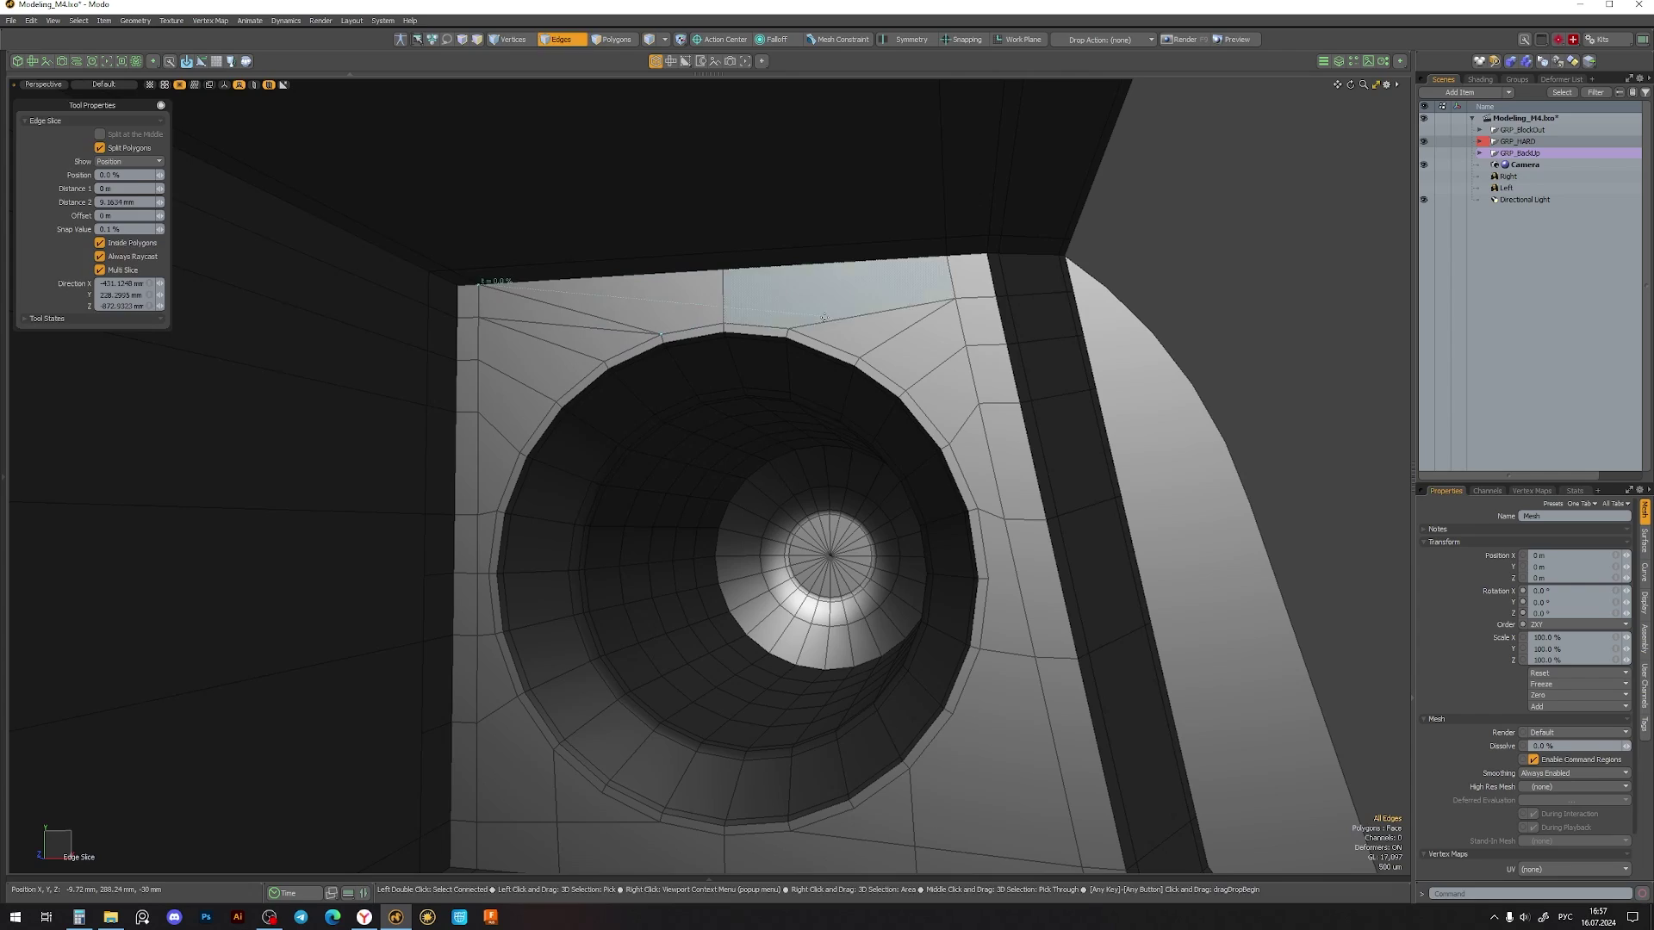
mouse_move(707, 290)
left_mouse_down("alt")
mouse_move(617, 369)
mouse_move(787, 468)
mouse_move(845, 417)
mouse_move(800, 413)
mouse_move(527, 814)
mouse_move(588, 702)
left_mouse_up("alt")
key("alt+l")
left_click(776, 447)
key("1")
key("space")
- Slice an edge from the hole's rim down to the face's bottom border
key("c")
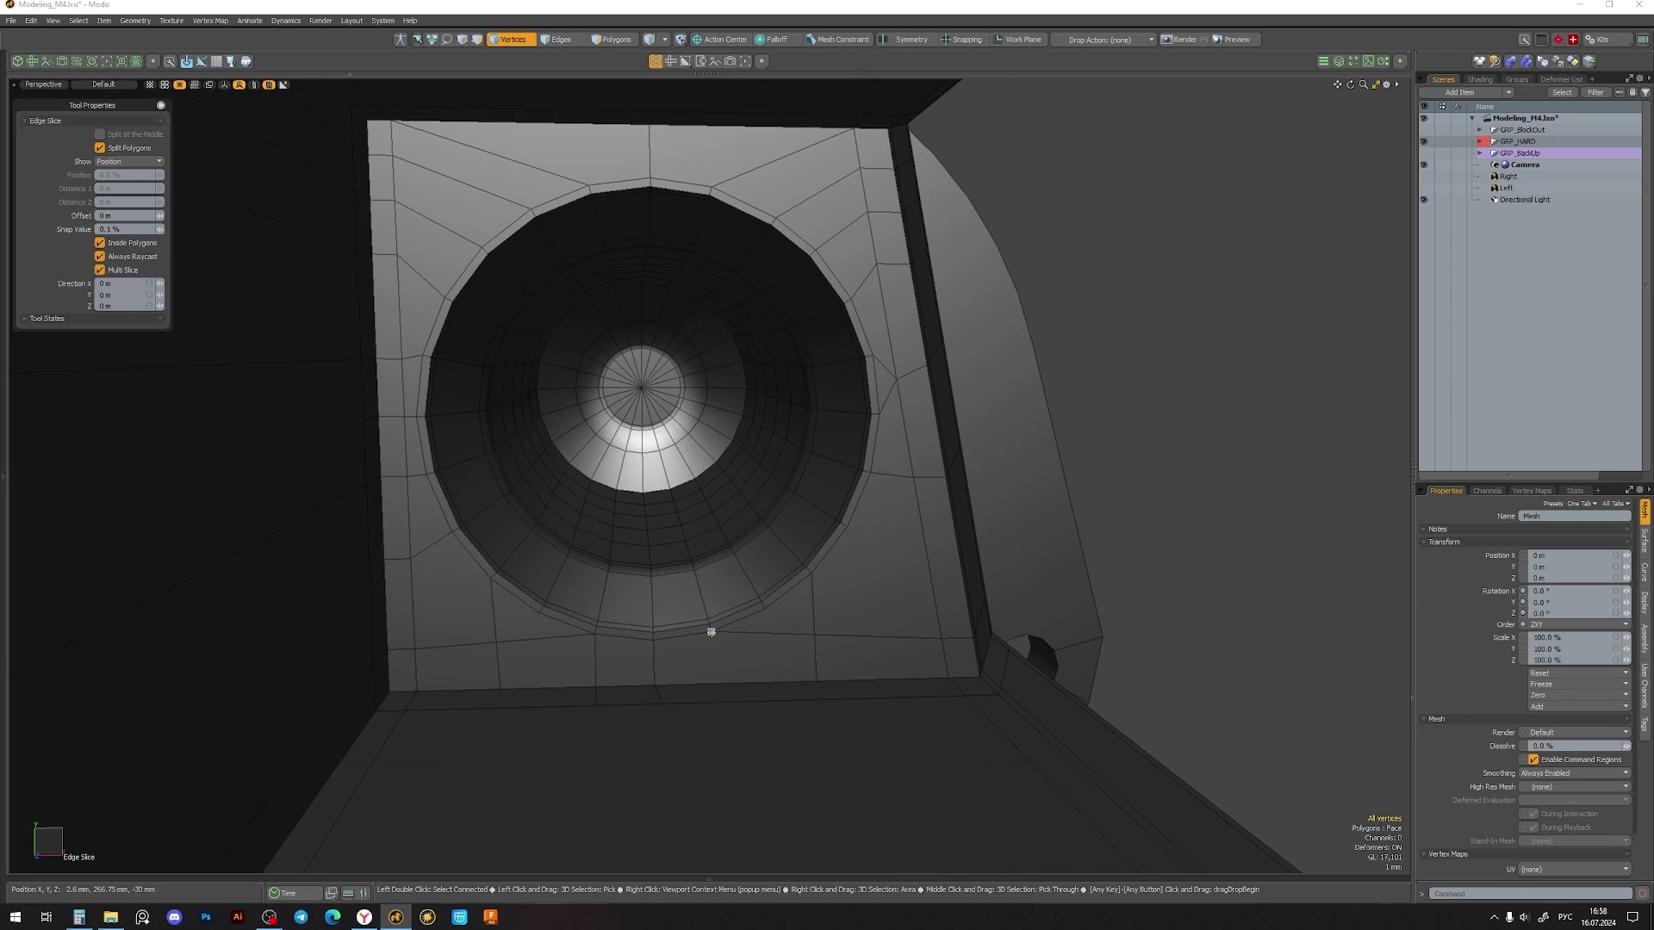
mouse_move(711, 632)
left_mouse_down("alt")
mouse_move(775, 646)
mouse_move(761, 612)
mouse_move(816, 659)
left_mouse_up("alt")
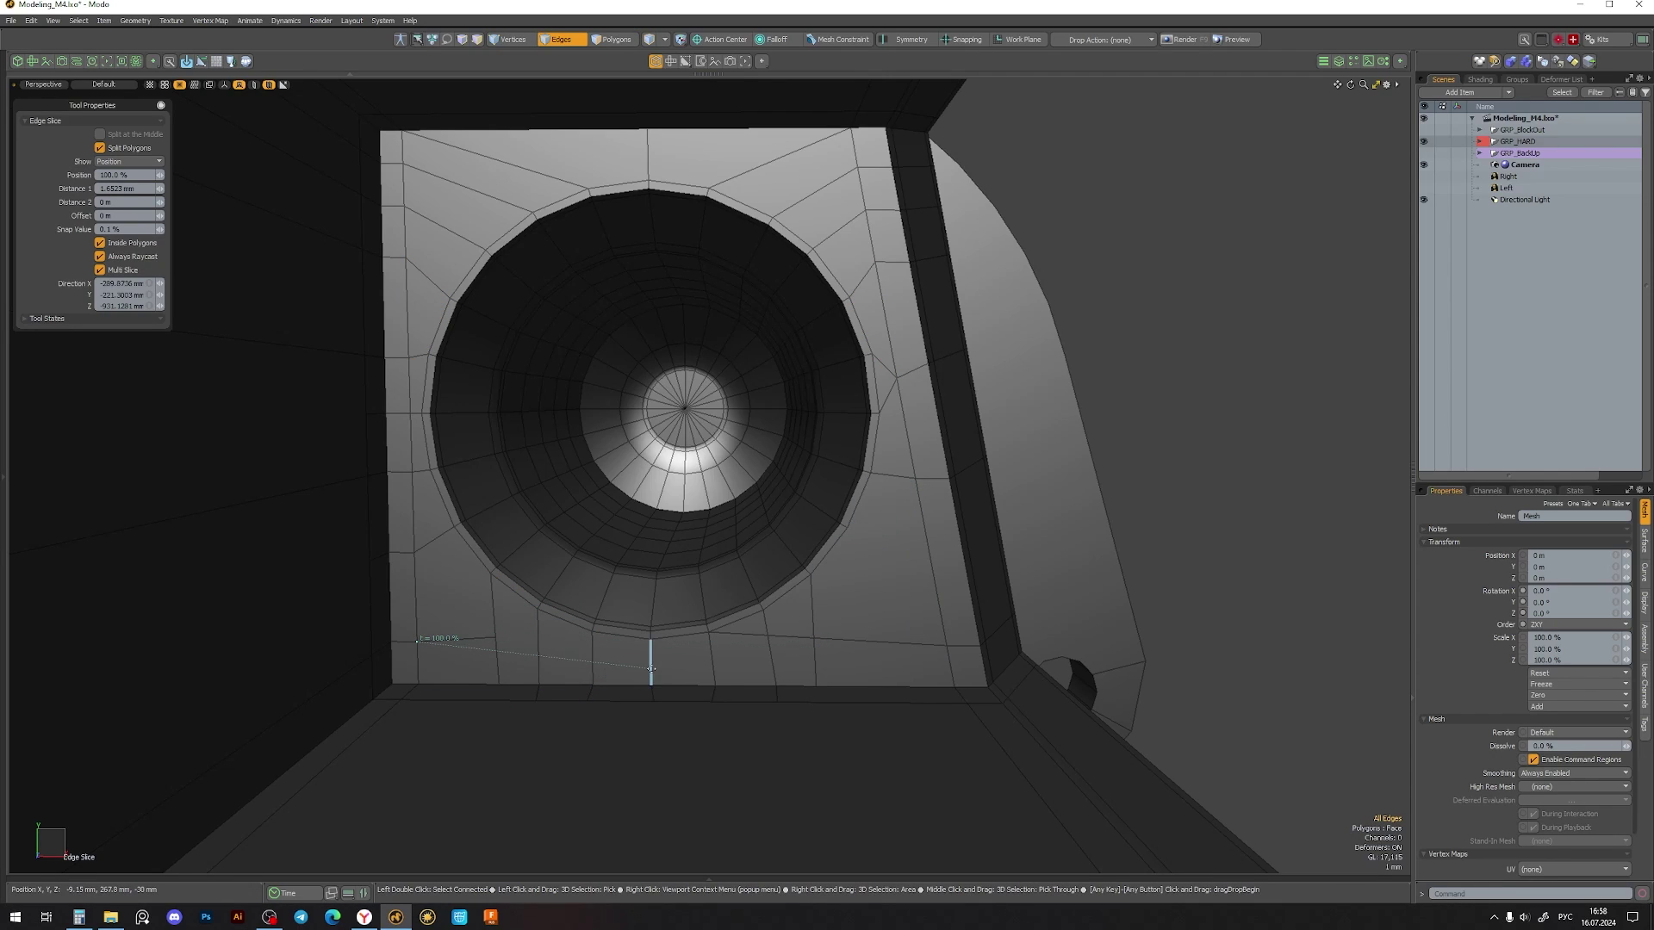
left_click_drag(773, 679, 814, 682, "alt")
key("c")
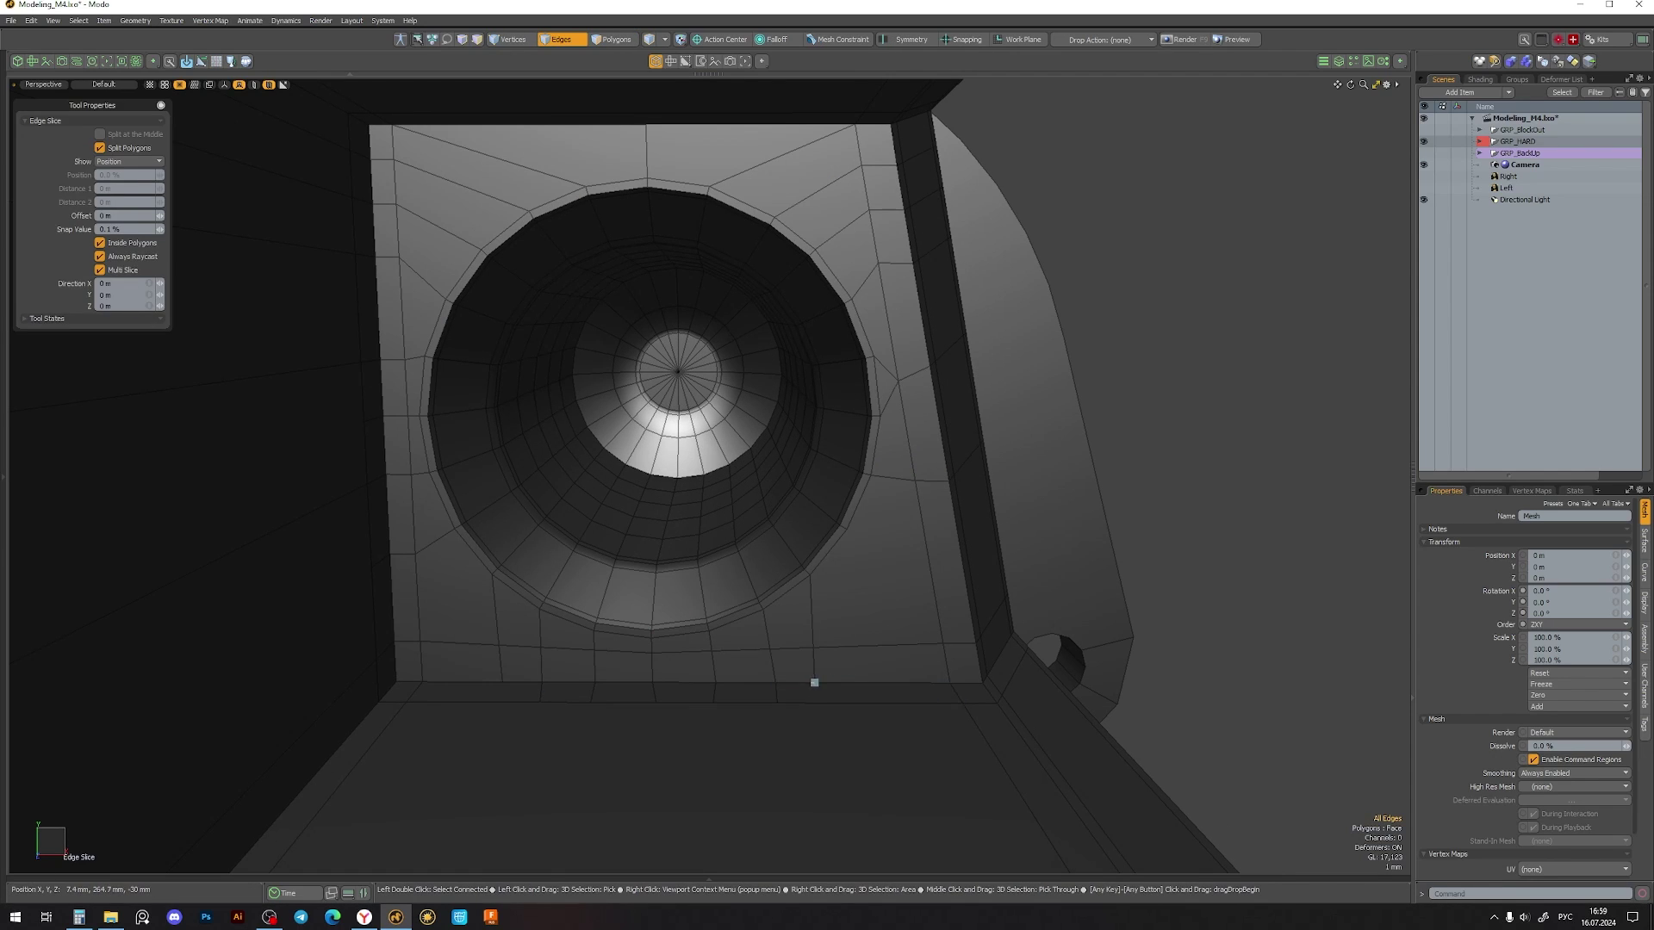
key("space")
scroll(495, 696, "down", 3)
- Slice edges from the hole's rim up to the face's top border
left_click_drag(534, 551, 577, 497, "alt")
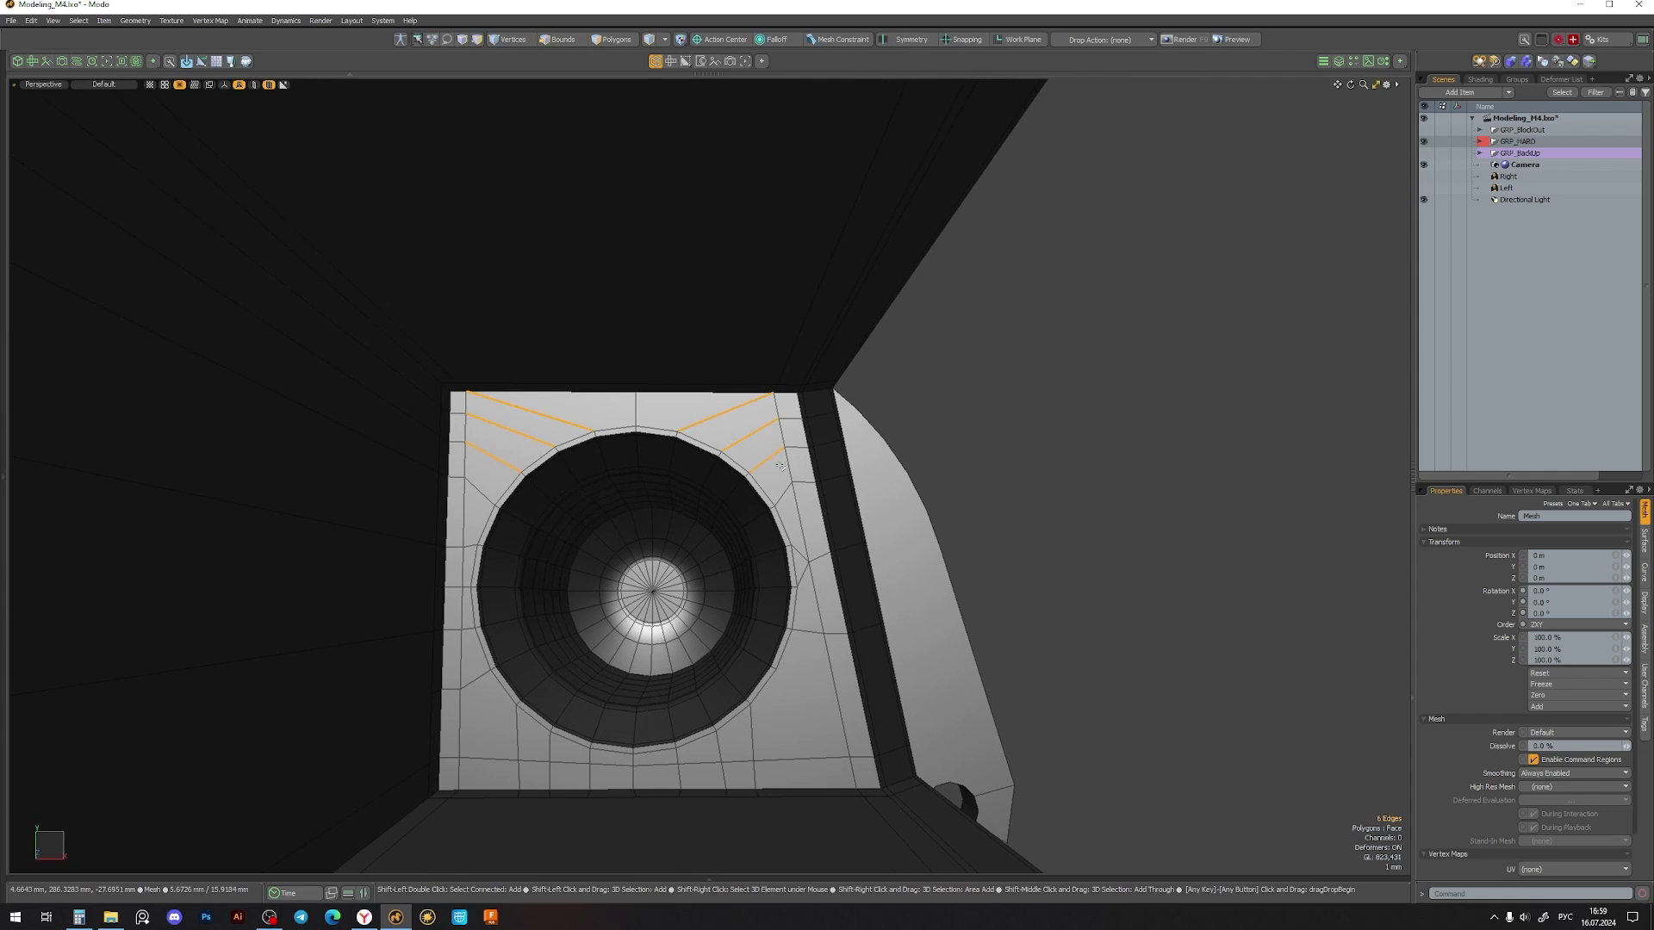
left_click_drag(727, 491, 595, 390, "alt")
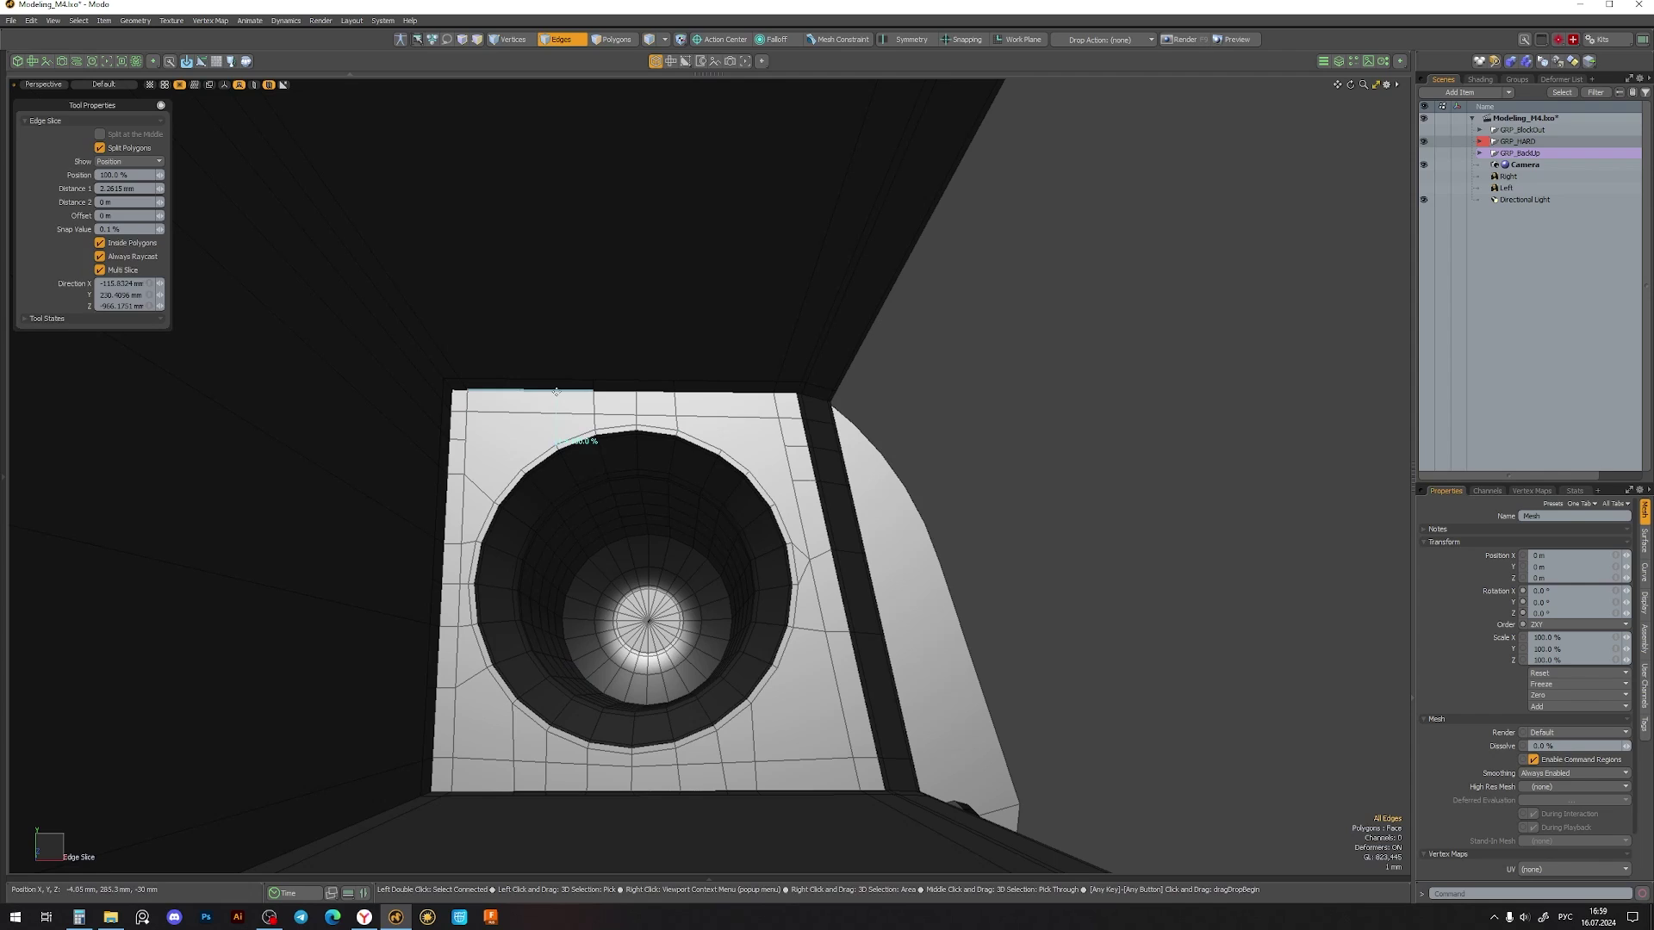
left_click_drag(715, 390, 513, 434, "alt")
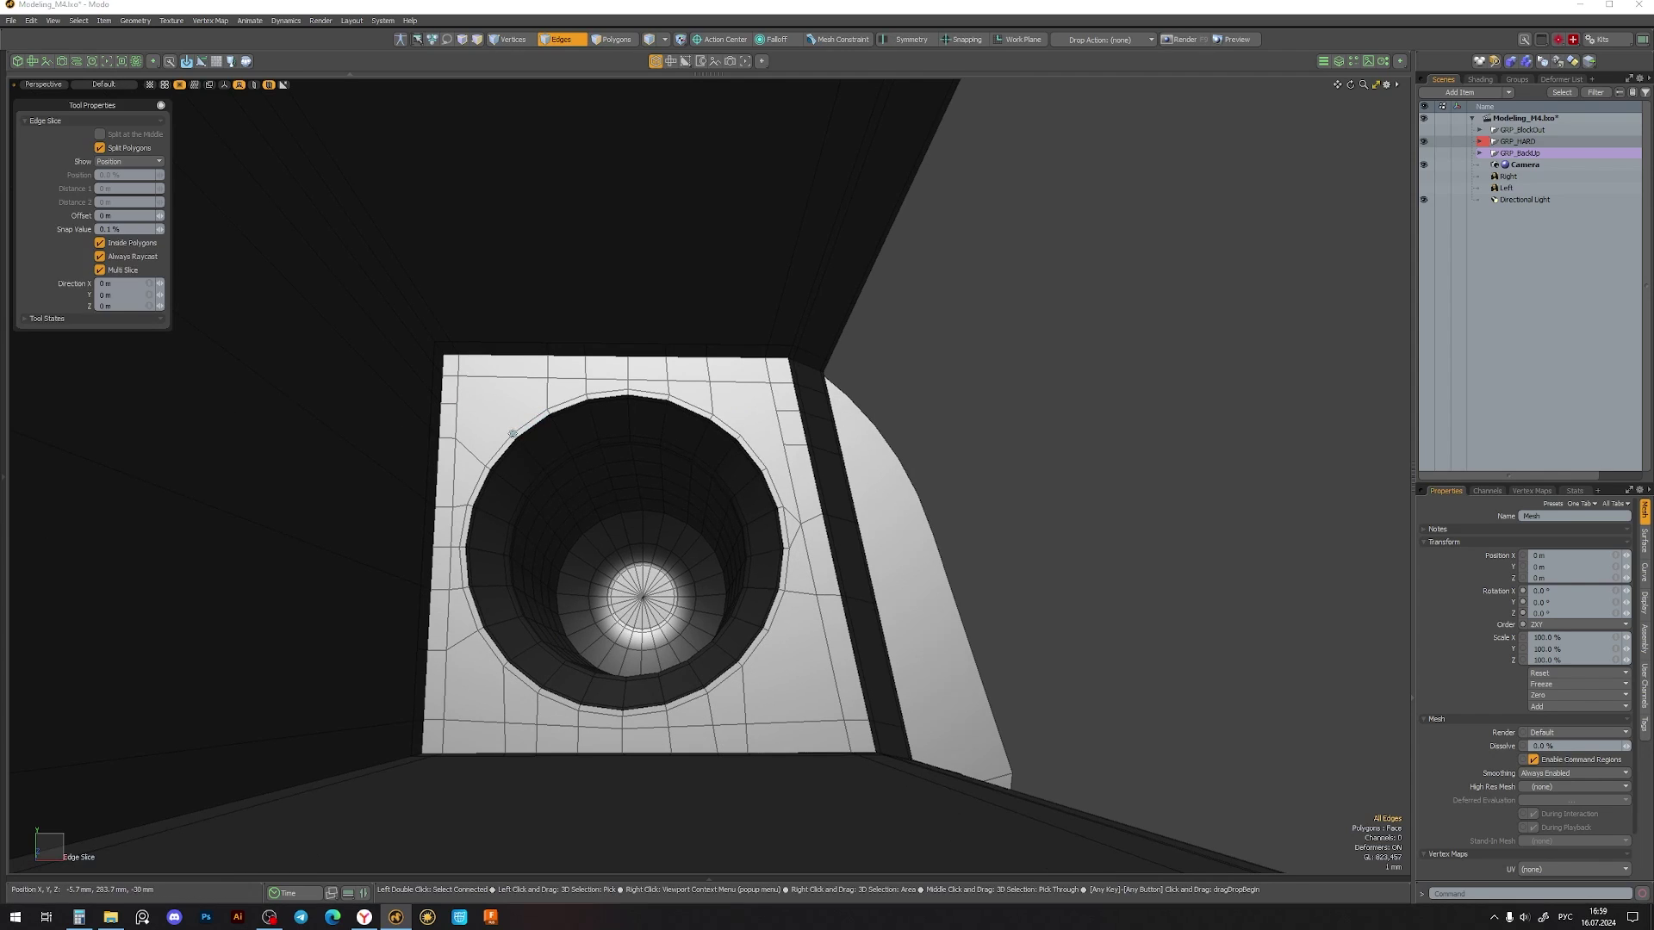
left_click_drag(458, 376, 740, 437, "alt")
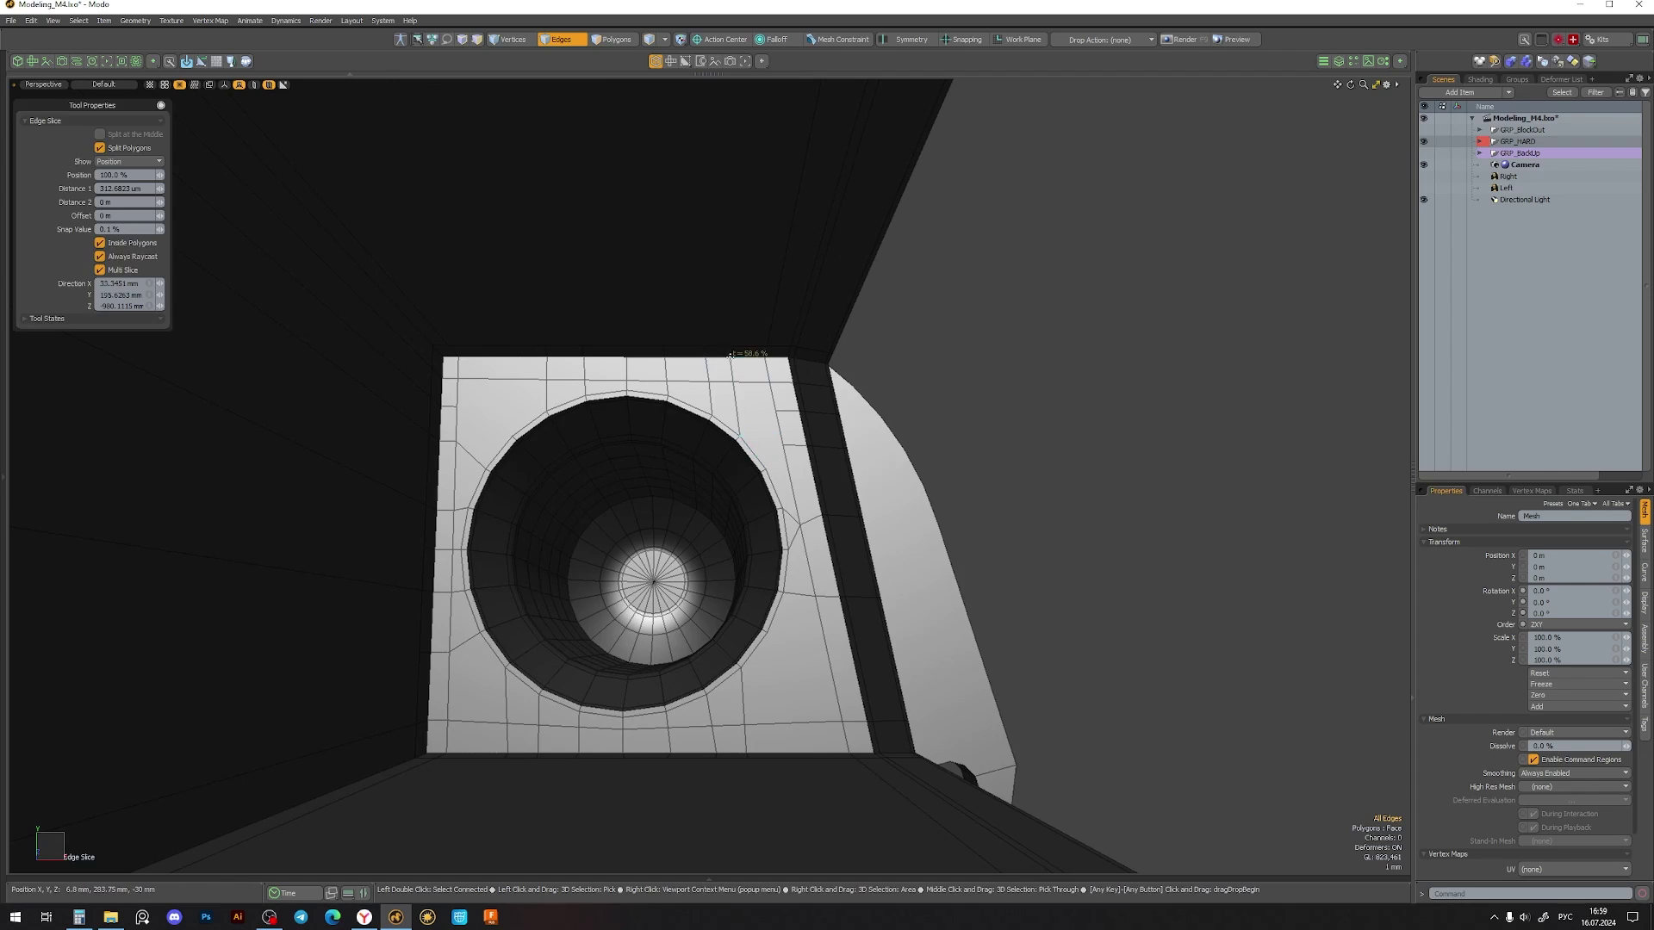
left_click_drag(516, 349, 504, 431, "alt")
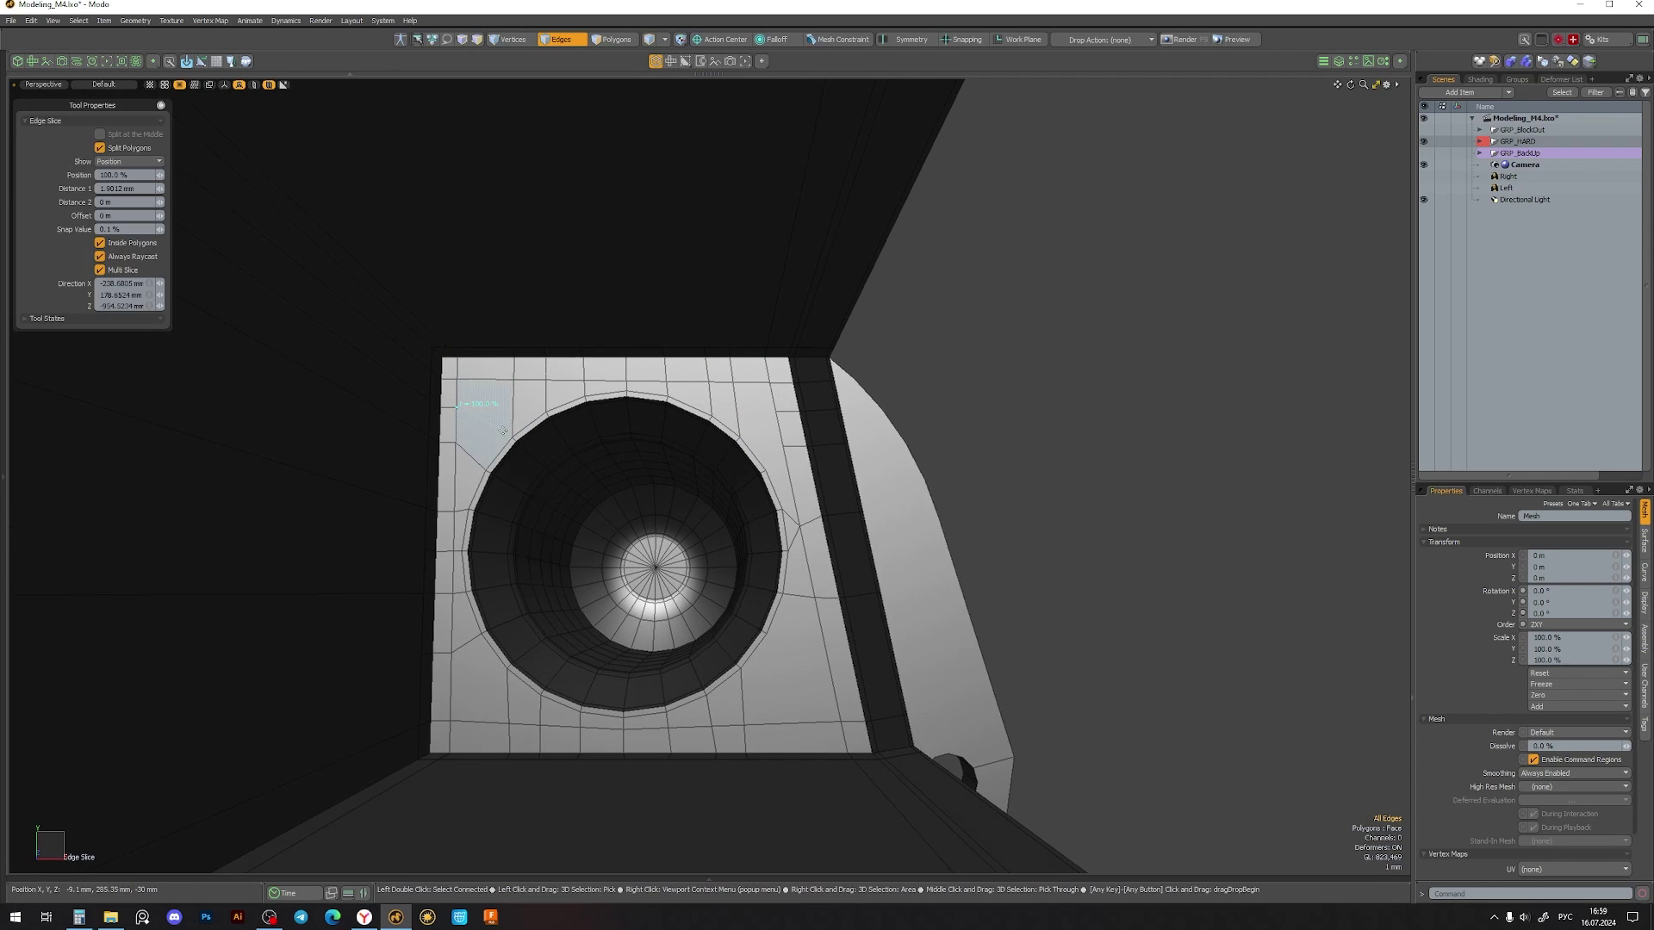
key("space")
left_click_drag(767, 455, 724, 516, "alt")
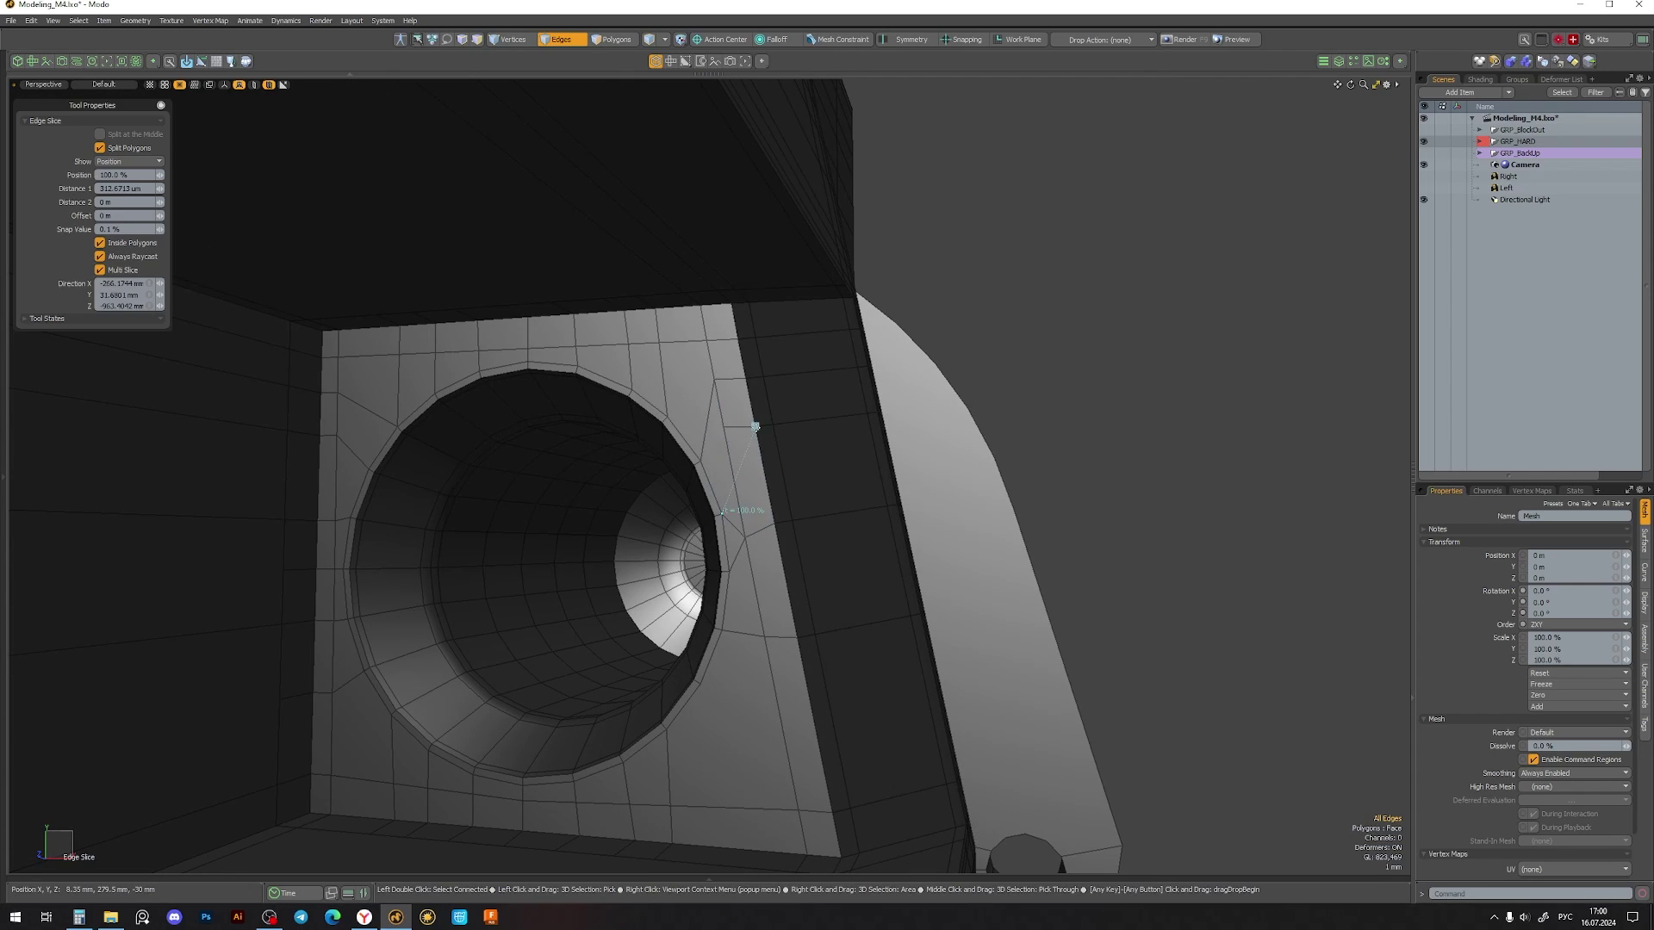
mouse_move(814, 573)
left_mouse_down("alt")
mouse_move(732, 529)
mouse_move(931, 446)
mouse_move(819, 458)
mouse_move(819, 480)
mouse_move(442, 703)
left_mouse_up("alt")
key("alt+c")
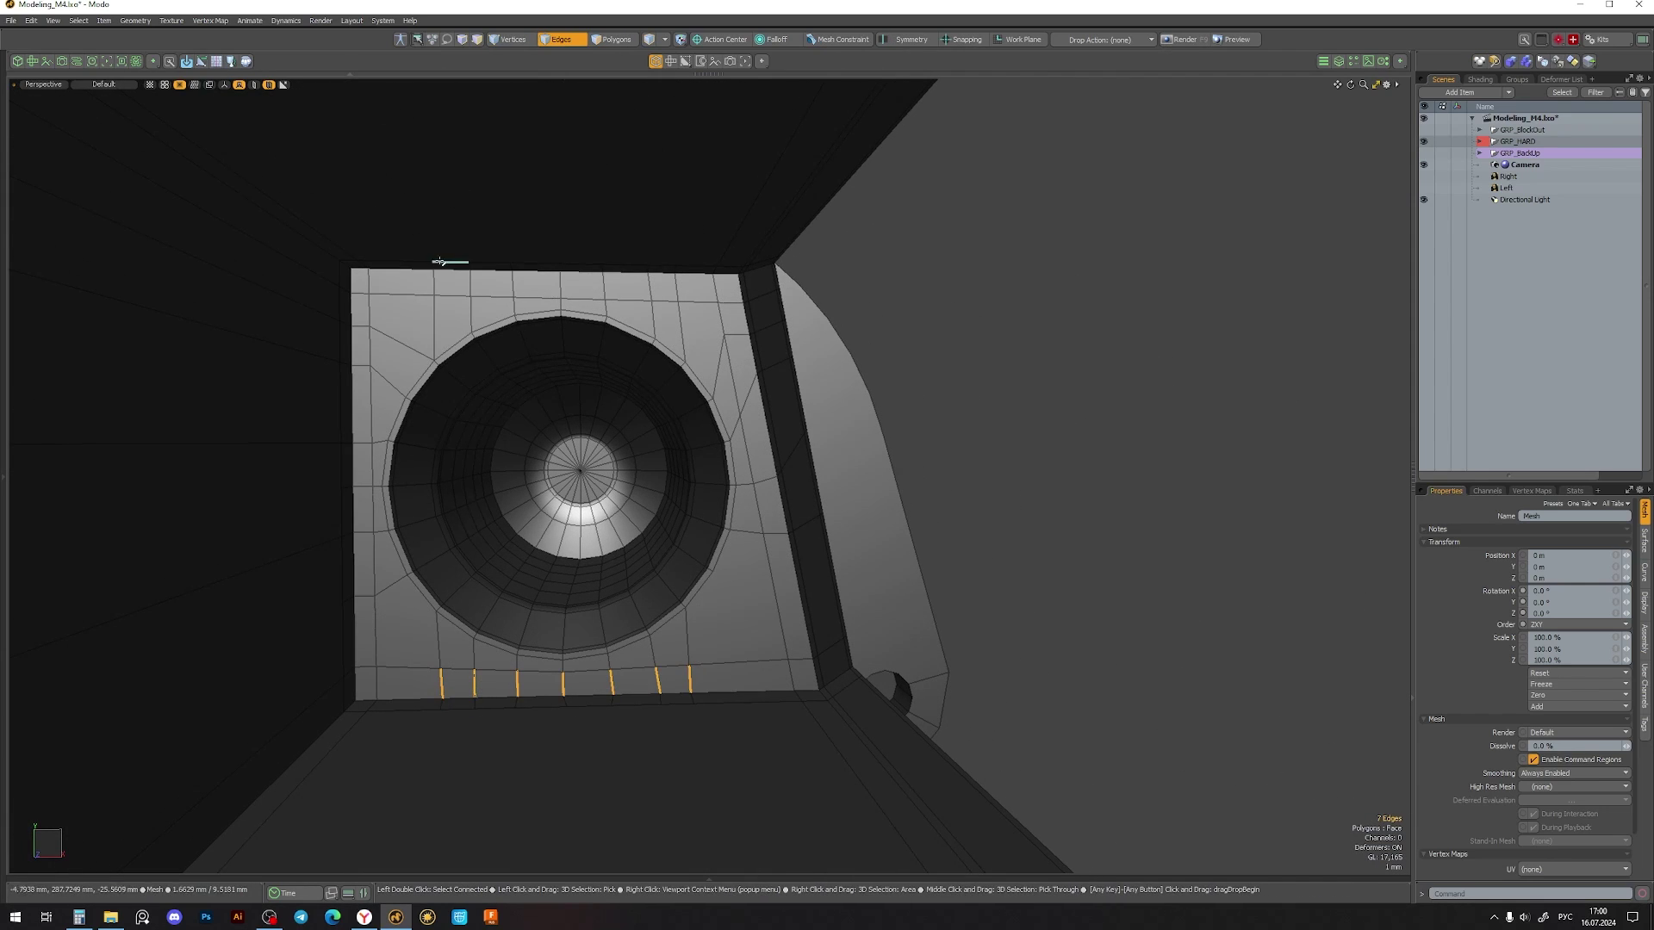
- Select the hole's edge loop and loop-slice the slot-end polygons
mouse_move(670, 317)
left_mouse_down("alt")
mouse_move(909, 481)
mouse_move(825, 533)
mouse_move(362, 614)
left_mouse_up("alt")
key("3")
key("2")
scroll(826, 533, "up", 5)
double_click(826, 552)
scroll(825, 533, "down", 5)
key("3")
key("alt+c")
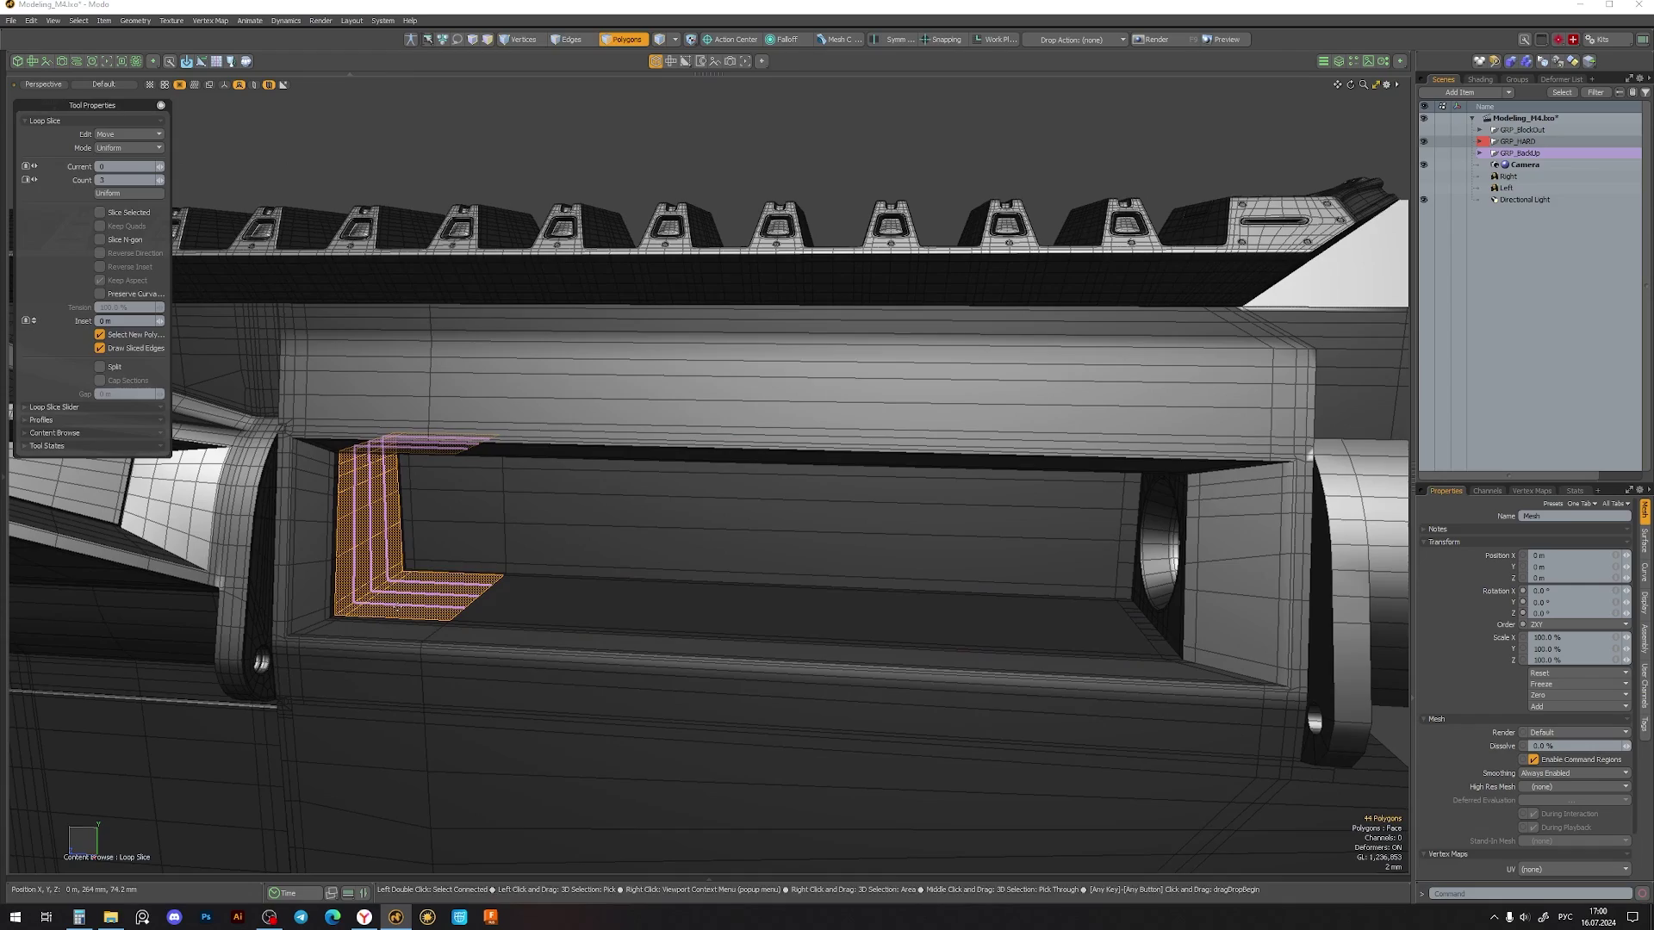
left_click_drag(344, 517, 472, 728, "alt")
- Select the slot-end face outline and bridge its open edges
key("c")
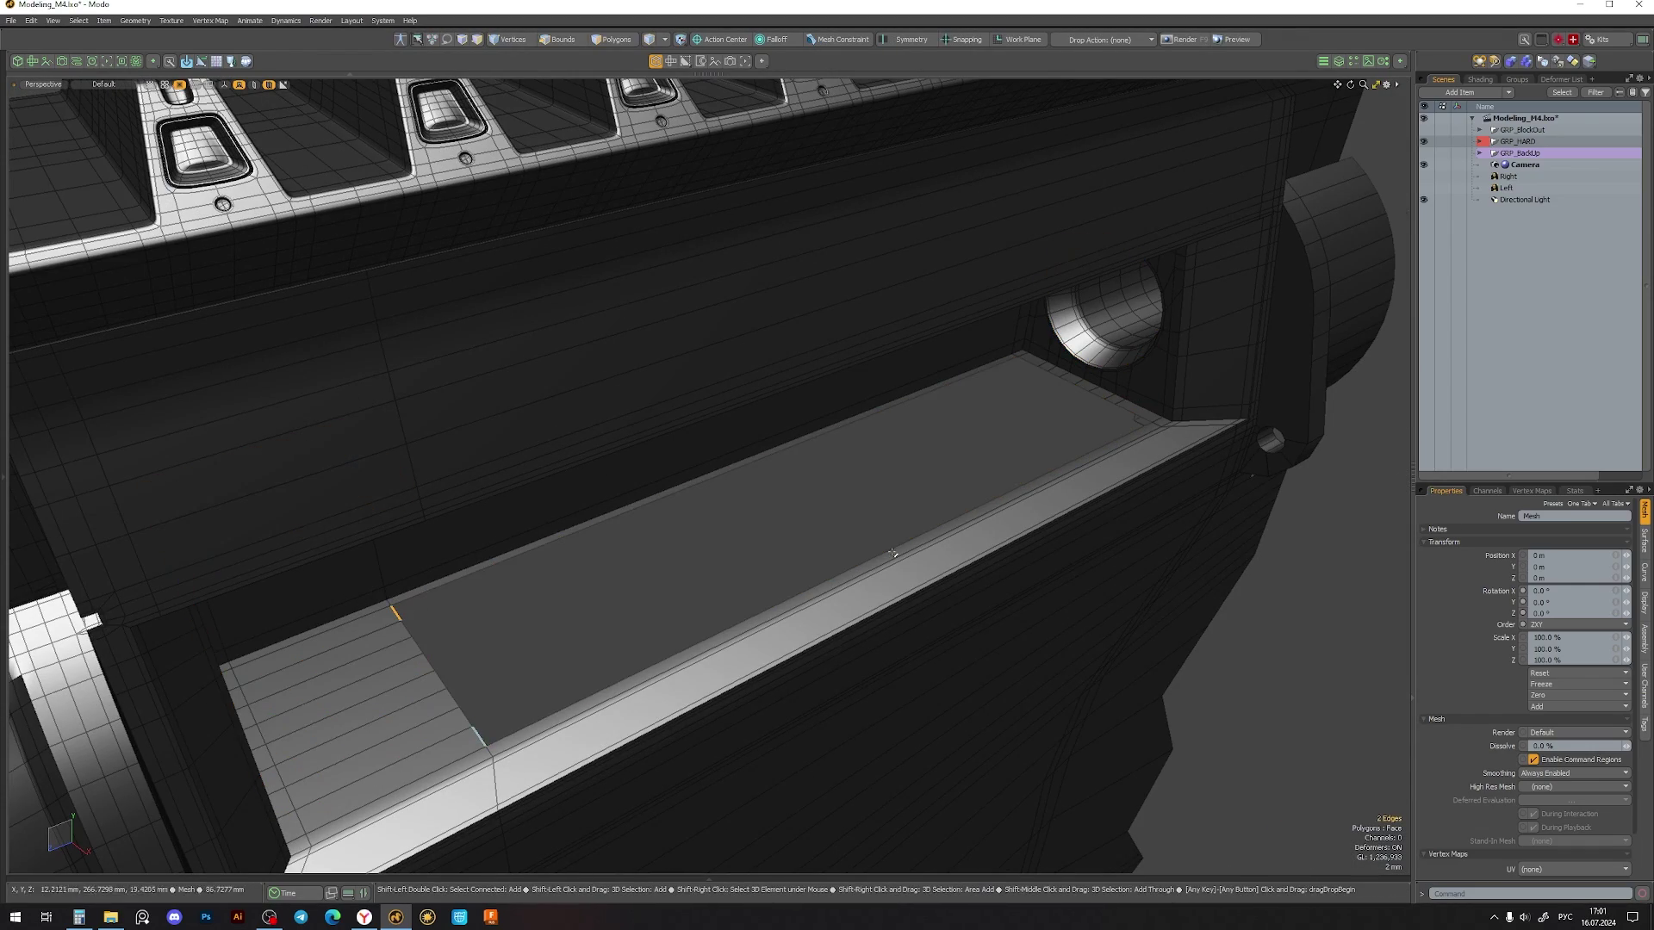
double_click(935, 454)
left_click_drag(935, 454, 773, 418, "alt")
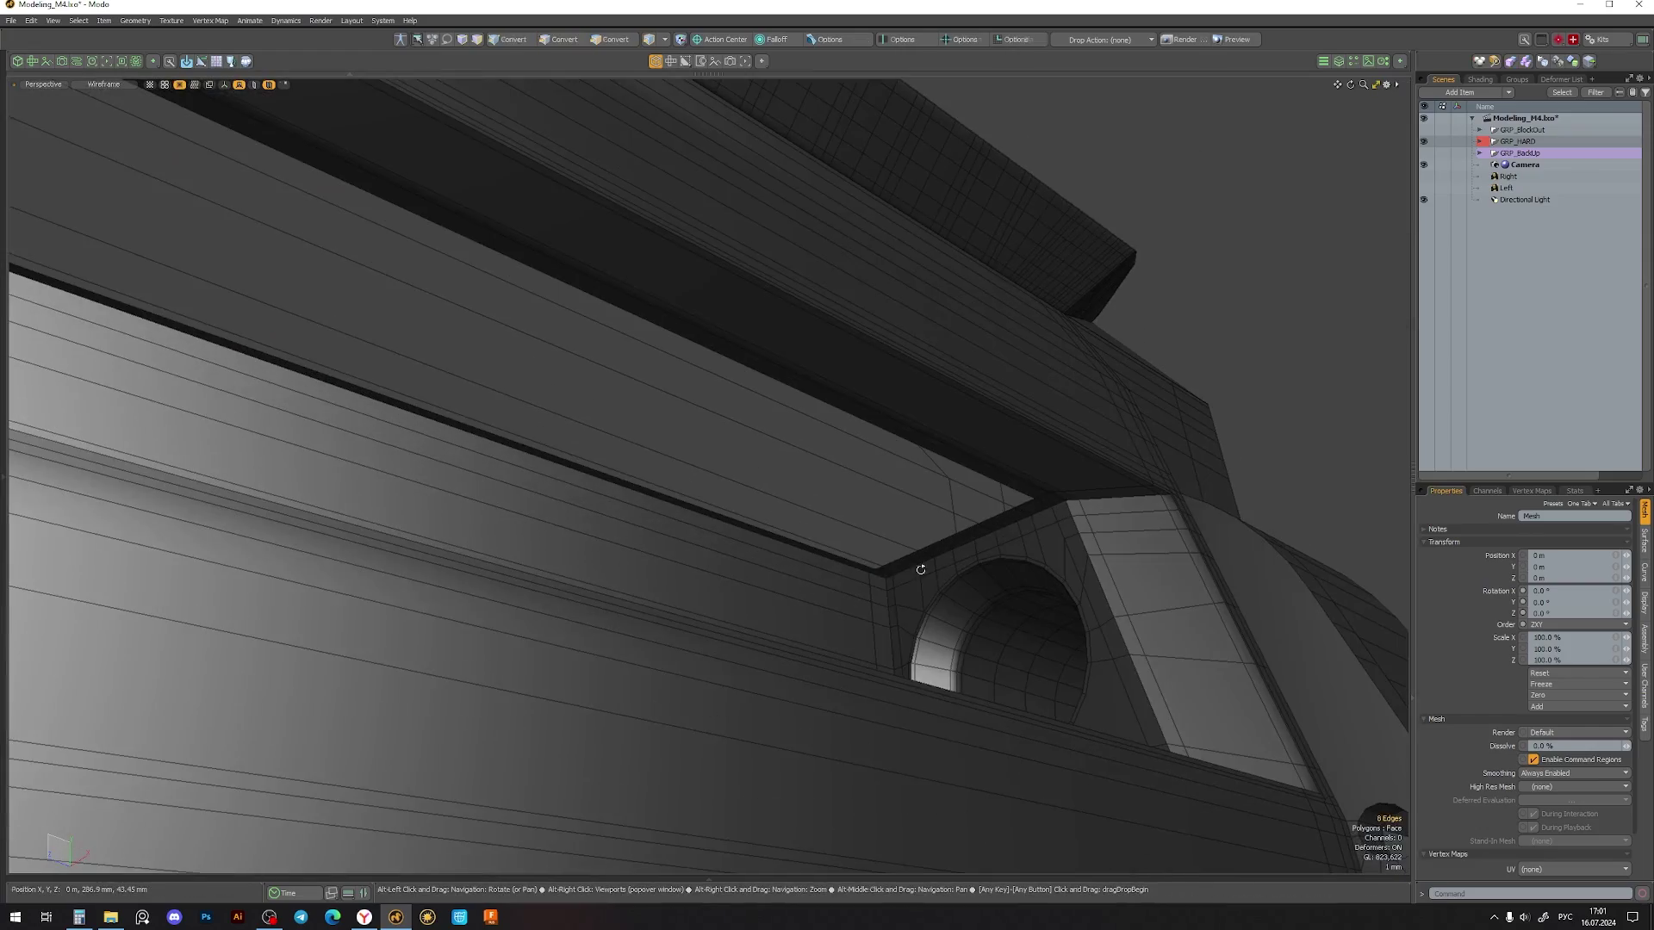
key("shift+b")
mouse_move(972, 530)
left_mouse_down("alt")
mouse_move(660, 434)
mouse_move(1085, 468)
mouse_move(819, 391)
mouse_move(609, 451)
mouse_move(634, 453)
left_mouse_up("alt")
key("3")
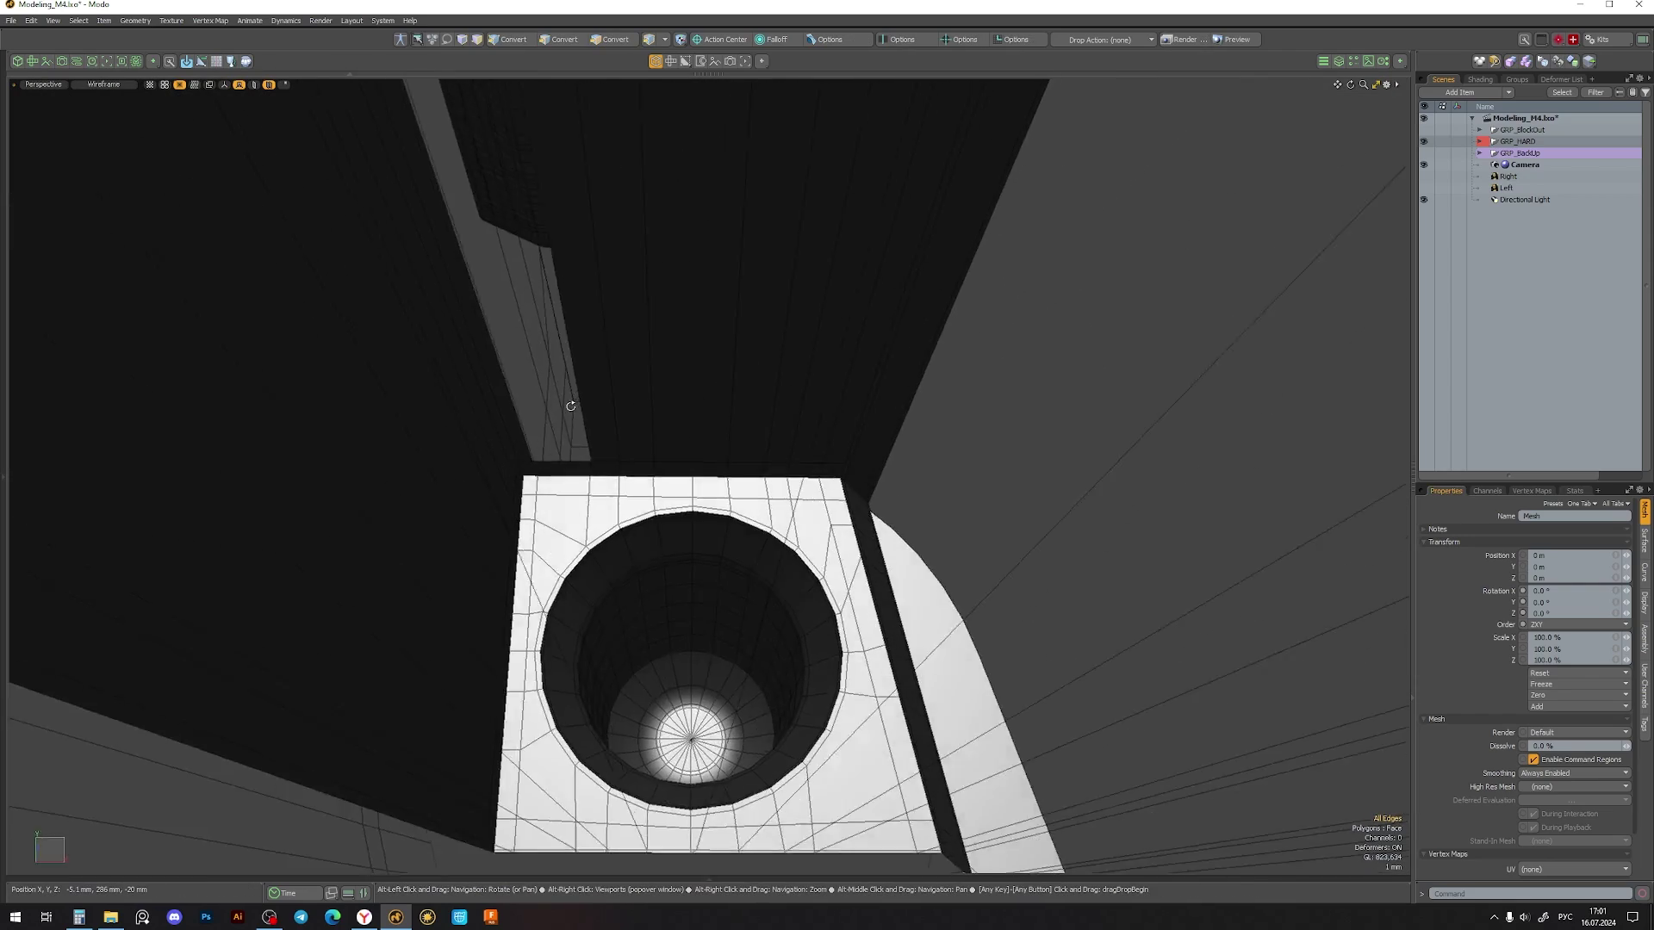
- Bridge the remaining short and bottom open edges at the slot end
key("2")
left_click(591, 459)
left_click(621, 457, "shift")
left_click(712, 697, "shift")
mouse_move(759, 543)
left_mouse_down("alt")
mouse_move(724, 689)
mouse_move(666, 588)
mouse_move(473, 617)
mouse_move(1063, 500)
left_mouse_up("alt")
left_click_drag(839, 480, 563, 379, "alt")
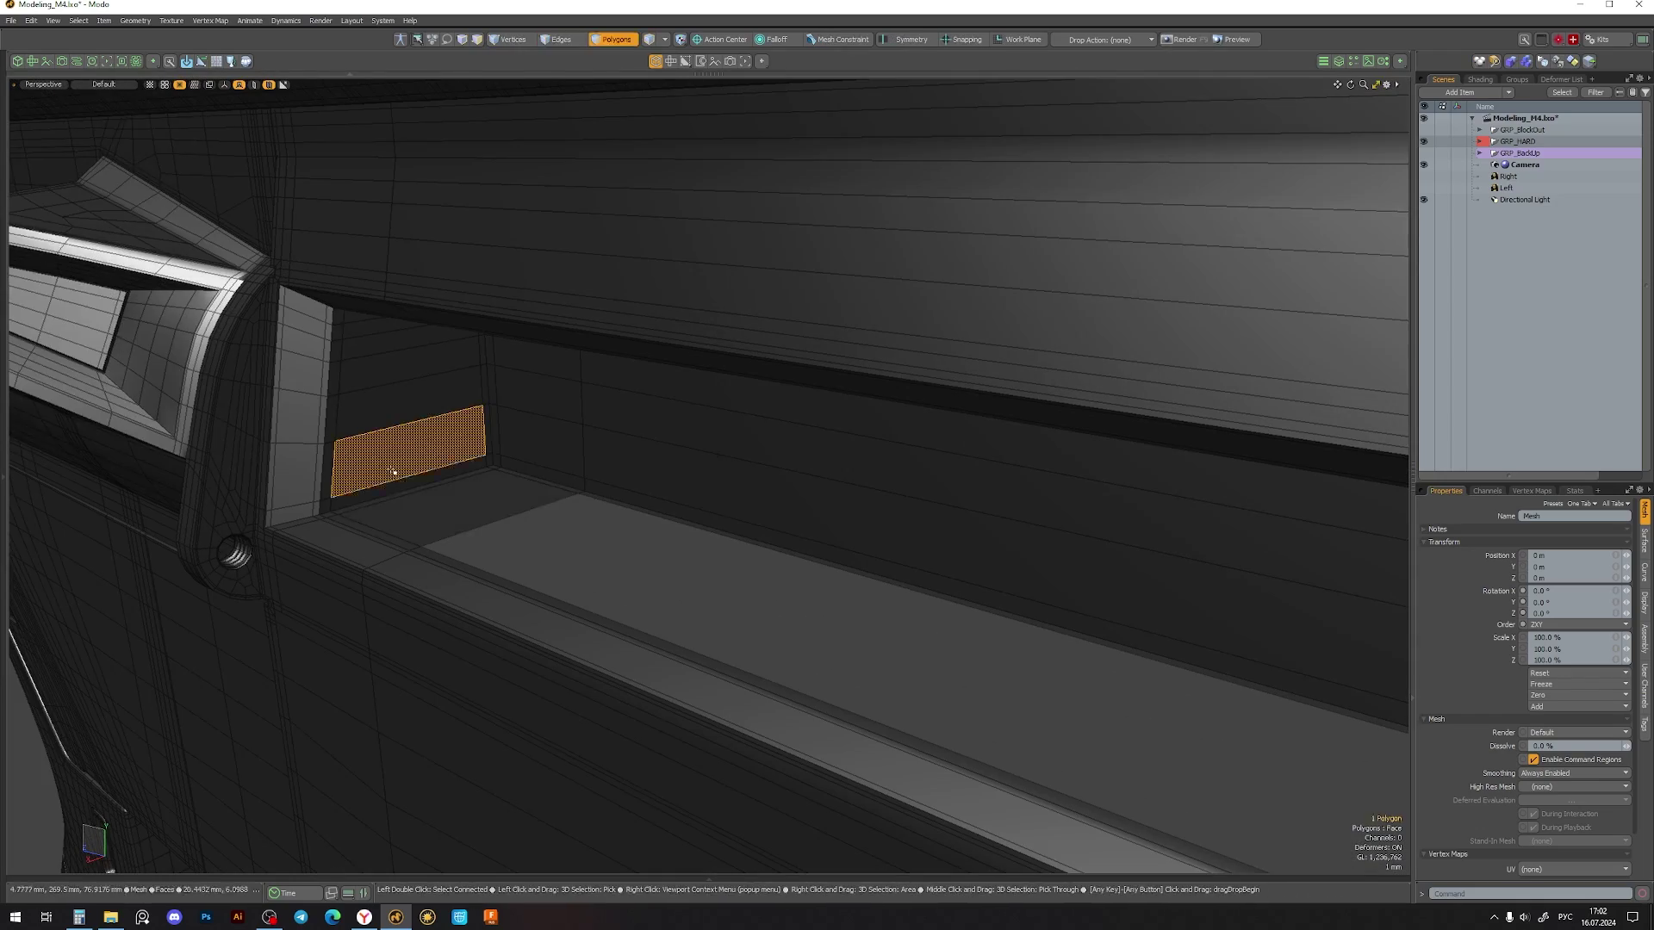
left_click_drag(575, 536, 633, 649, "alt")
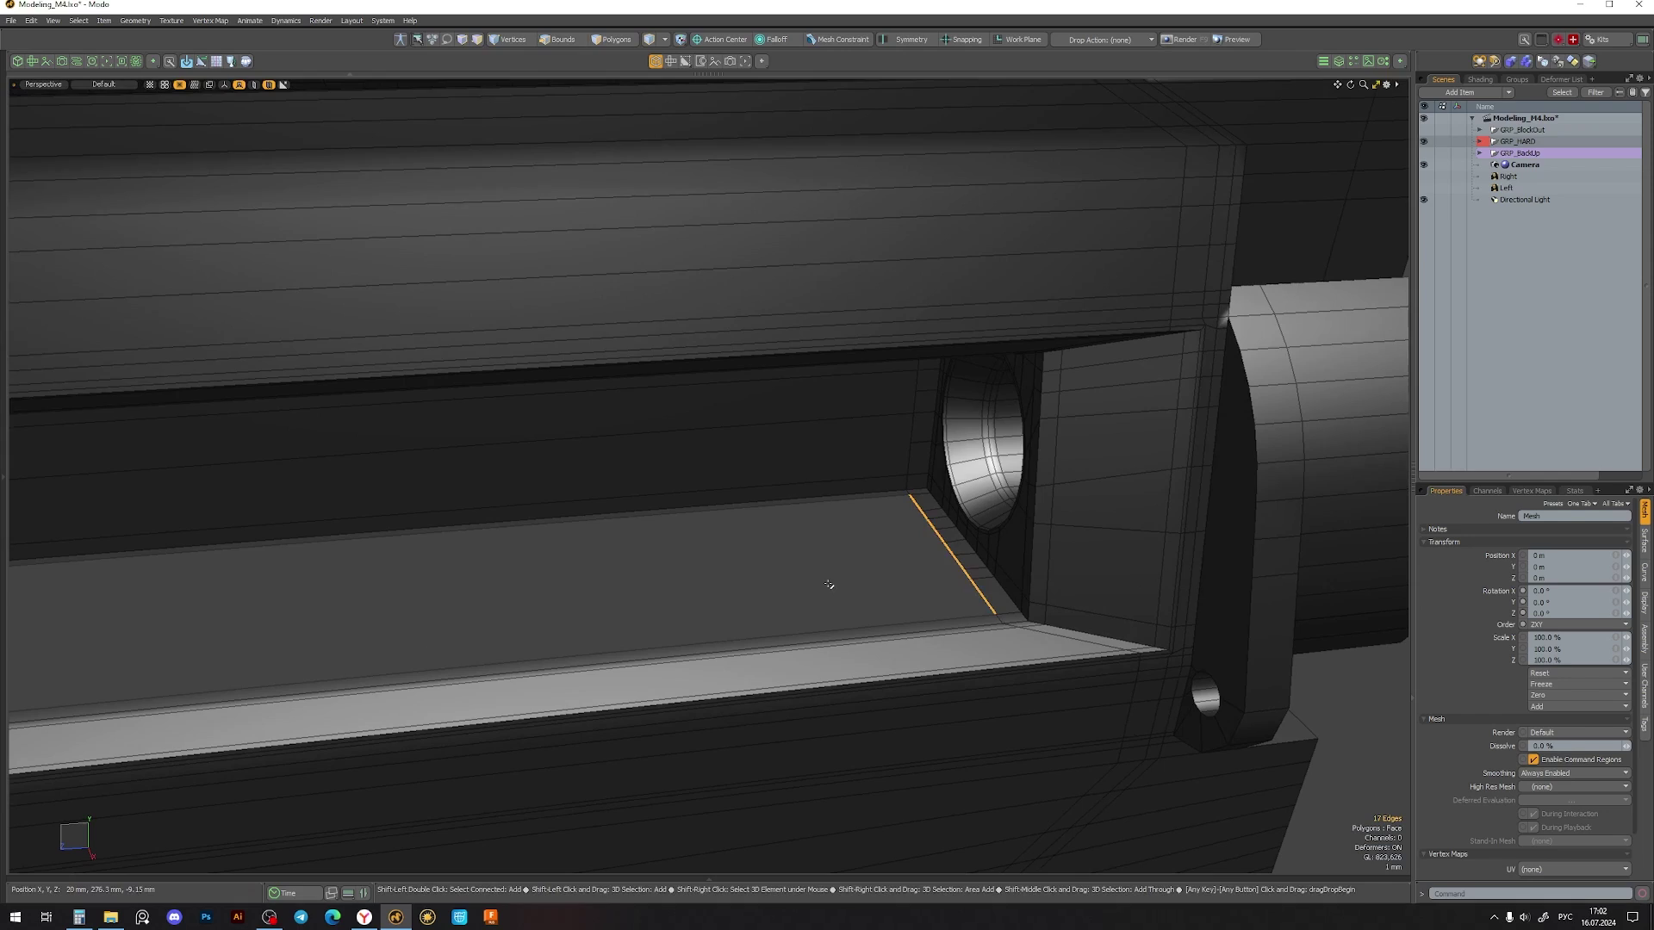
key("space")
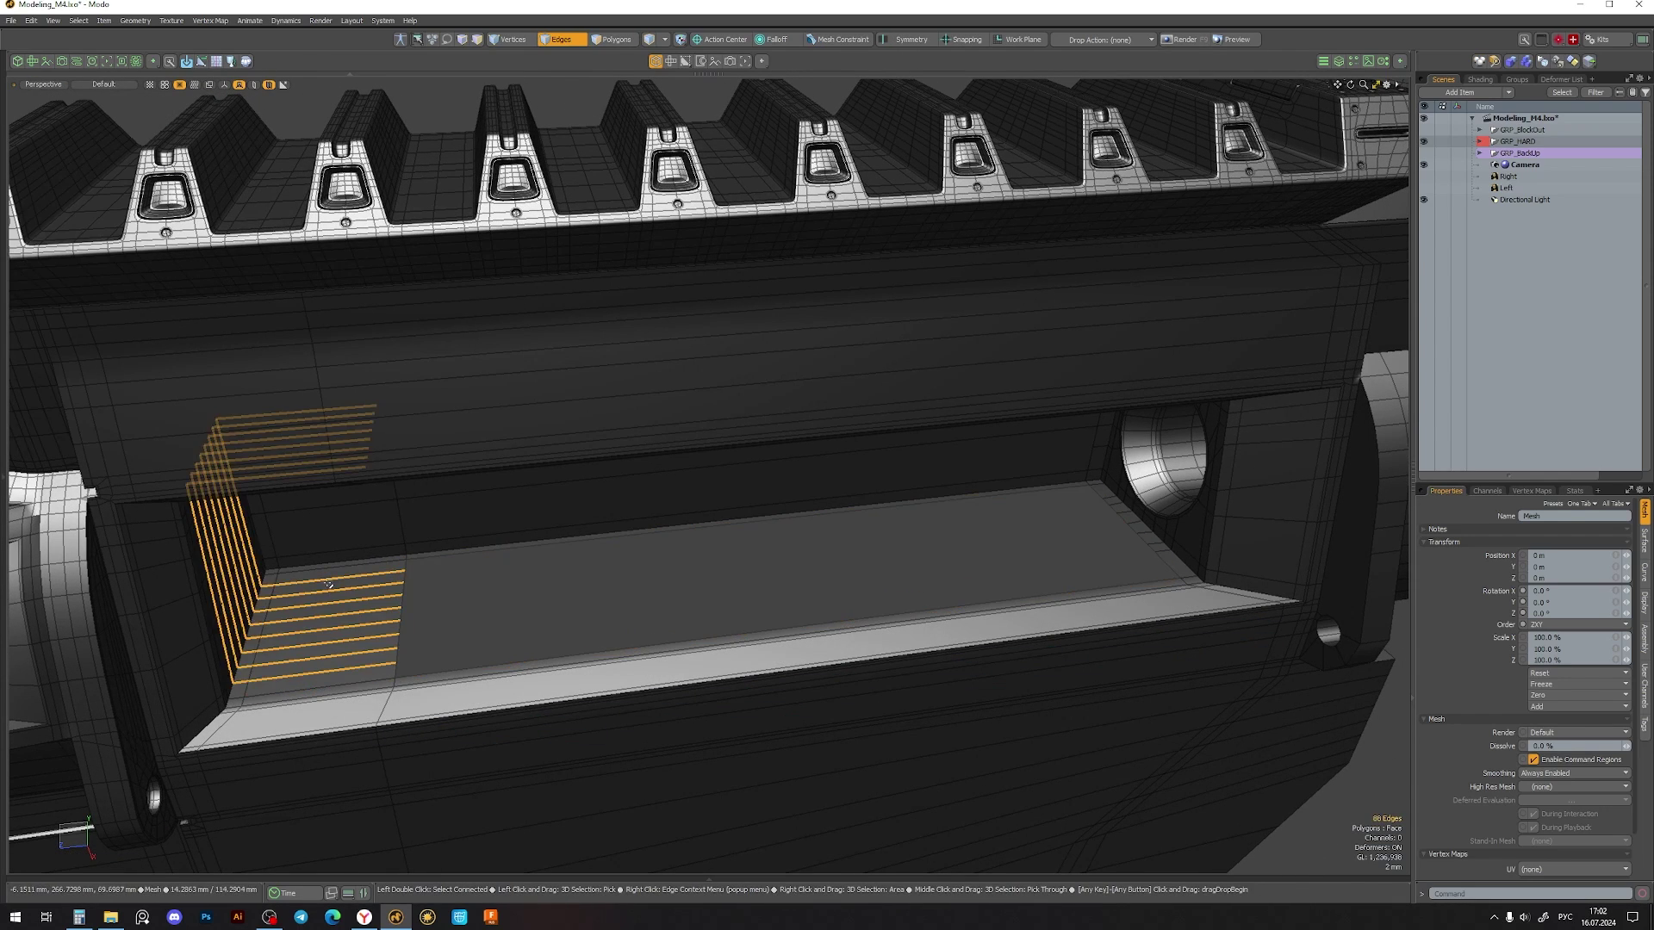
- Add support loops near the hole and across the slot floor's recess walls
mouse_move(396, 627)
left_mouse_down("alt")
mouse_move(1191, 557)
mouse_move(1215, 615)
mouse_move(1126, 467)
mouse_move(955, 560)
left_mouse_up("alt")
double_click(1126, 468, "shift")
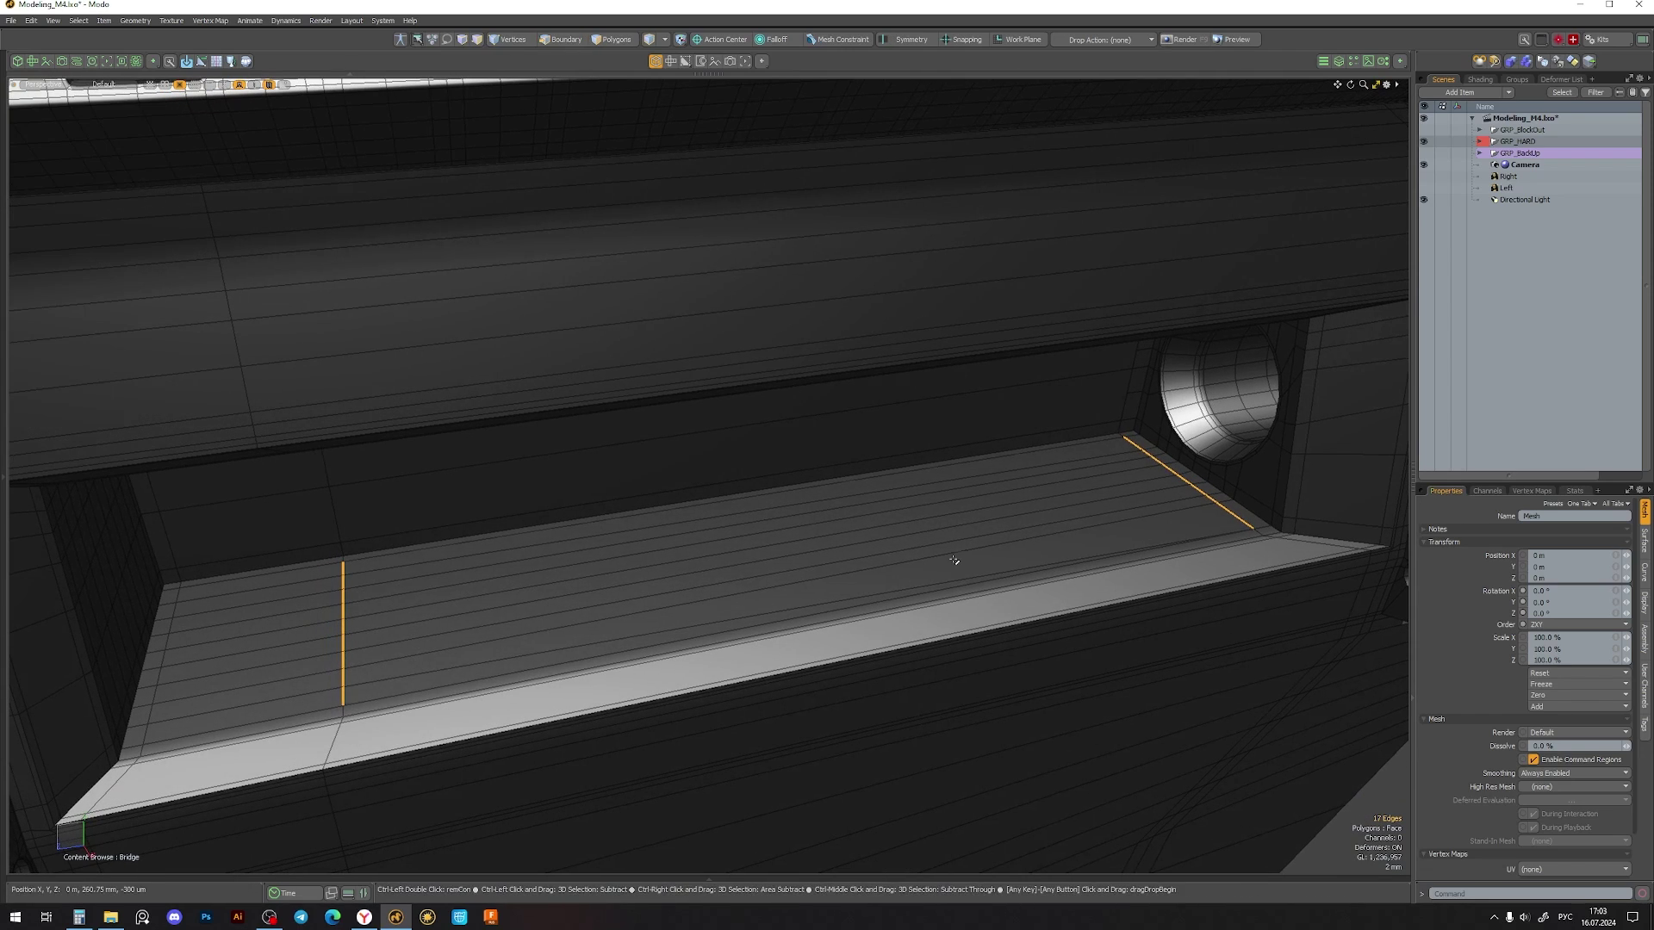
double_click(343, 569, "shift")
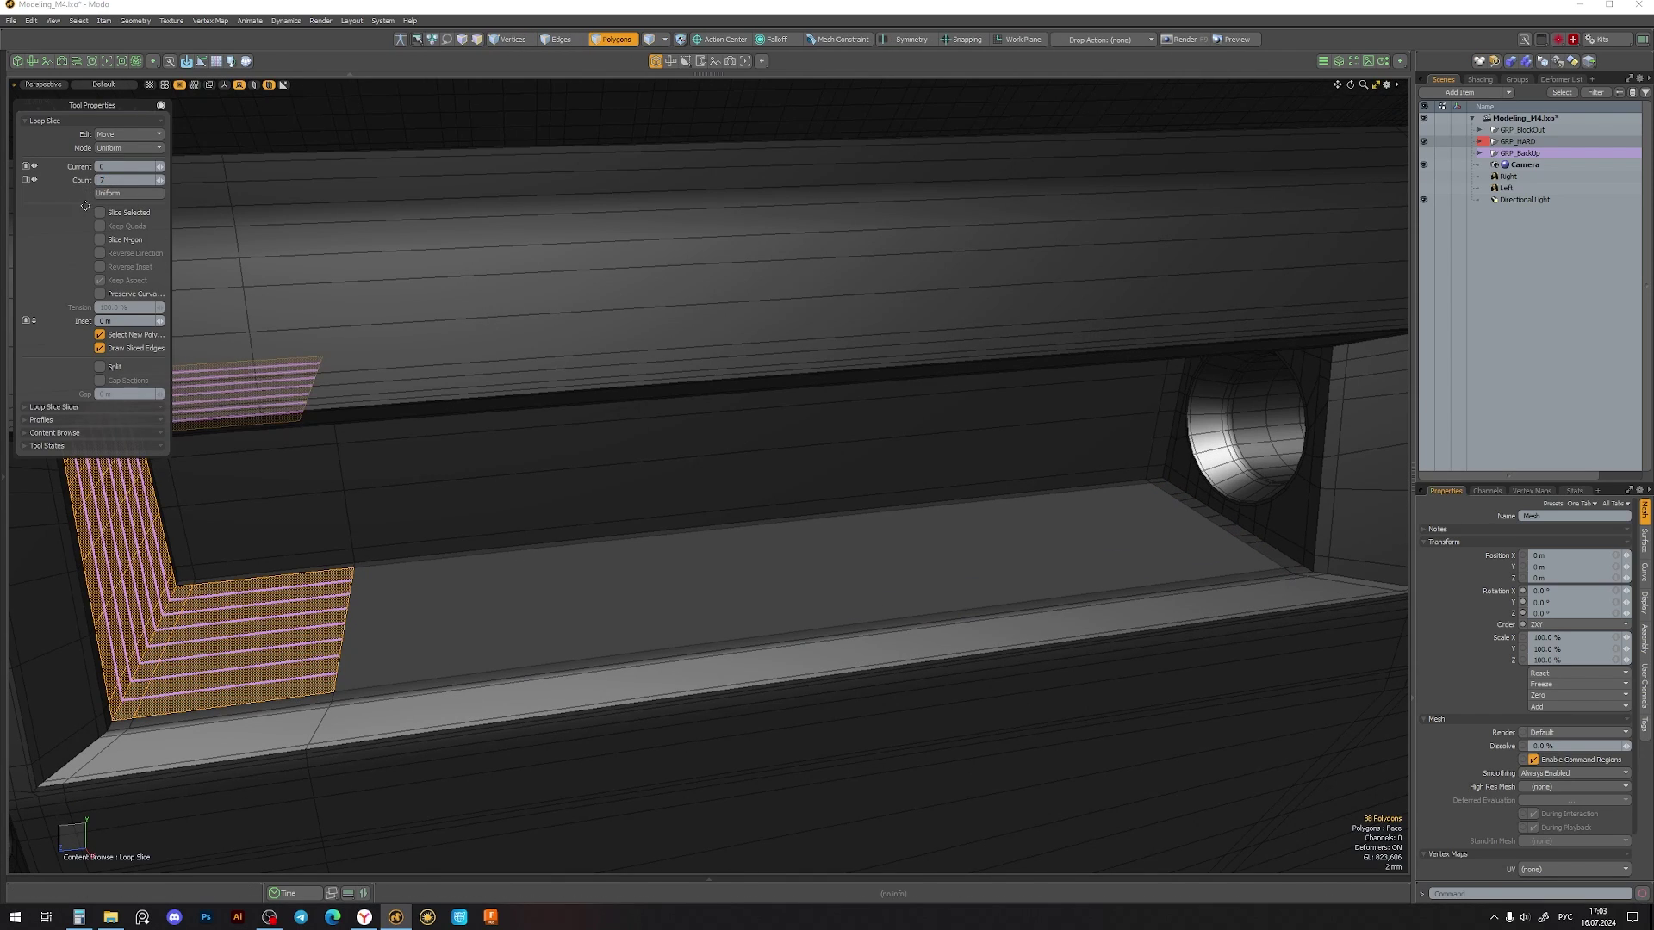
key("2")
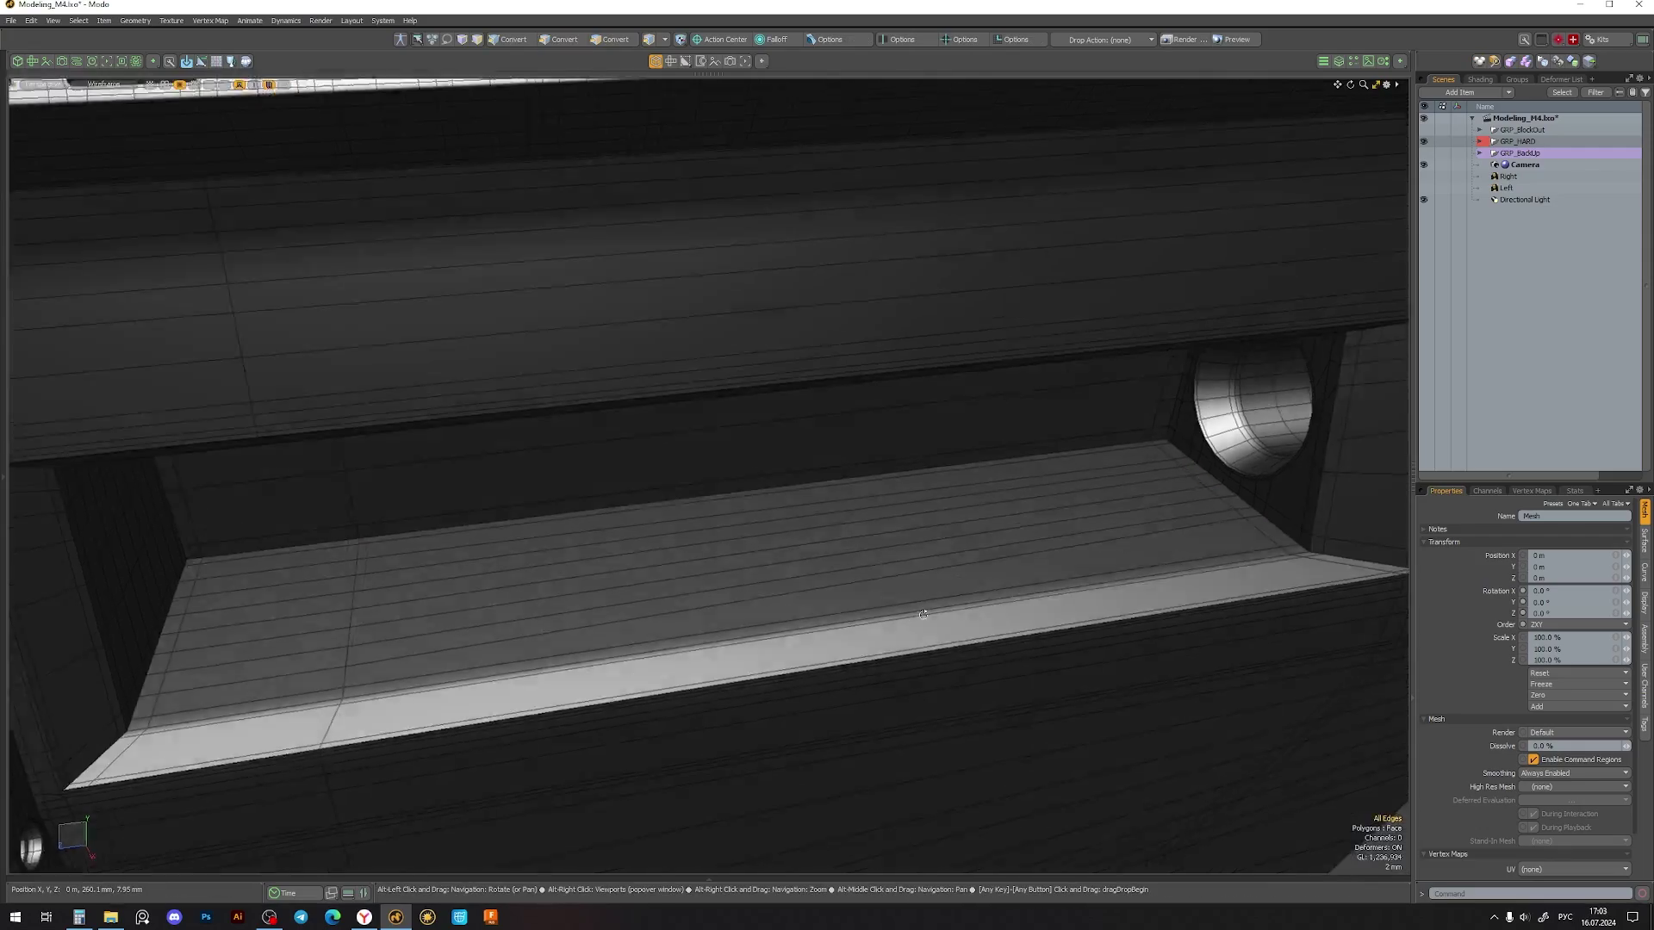
left_click_drag(1060, 575, 949, 642, "alt")
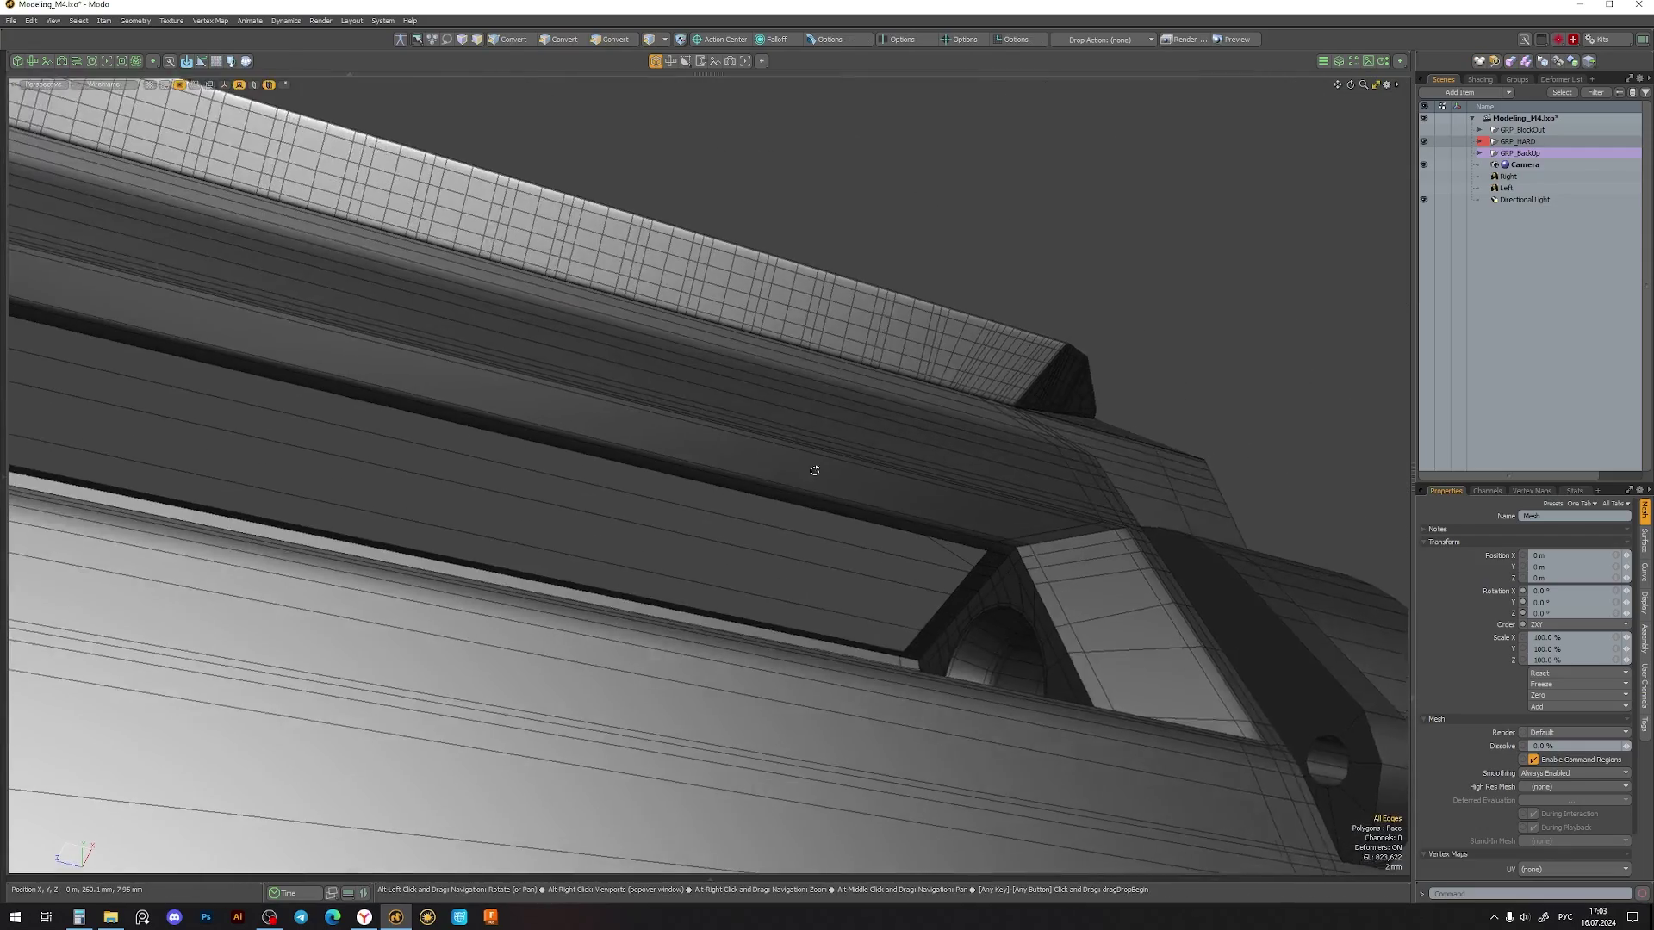
left_click(948, 642)
left_click_drag(989, 583, 554, 701, "alt")
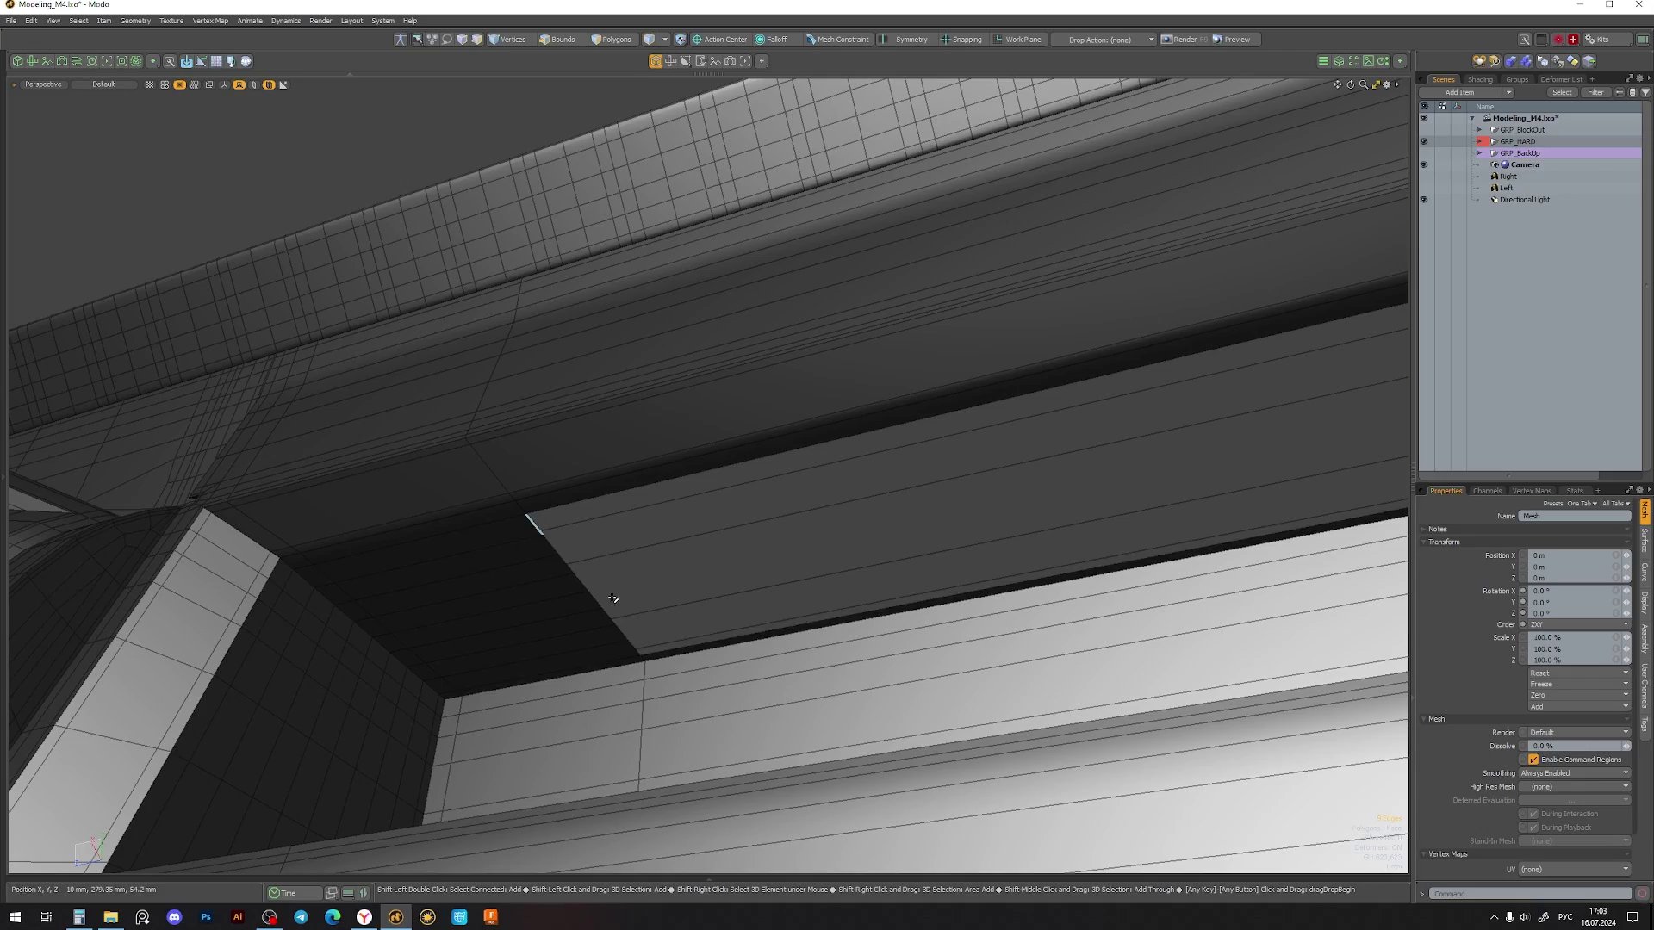
mouse_move(664, 602)
left_mouse_down("alt")
mouse_move(600, 457)
mouse_move(902, 549)
mouse_move(875, 585)
mouse_move(919, 682)
left_mouse_up("alt")
- Slice new edges near the round hole and turn subdivision off for flat faces
key("alt+c")
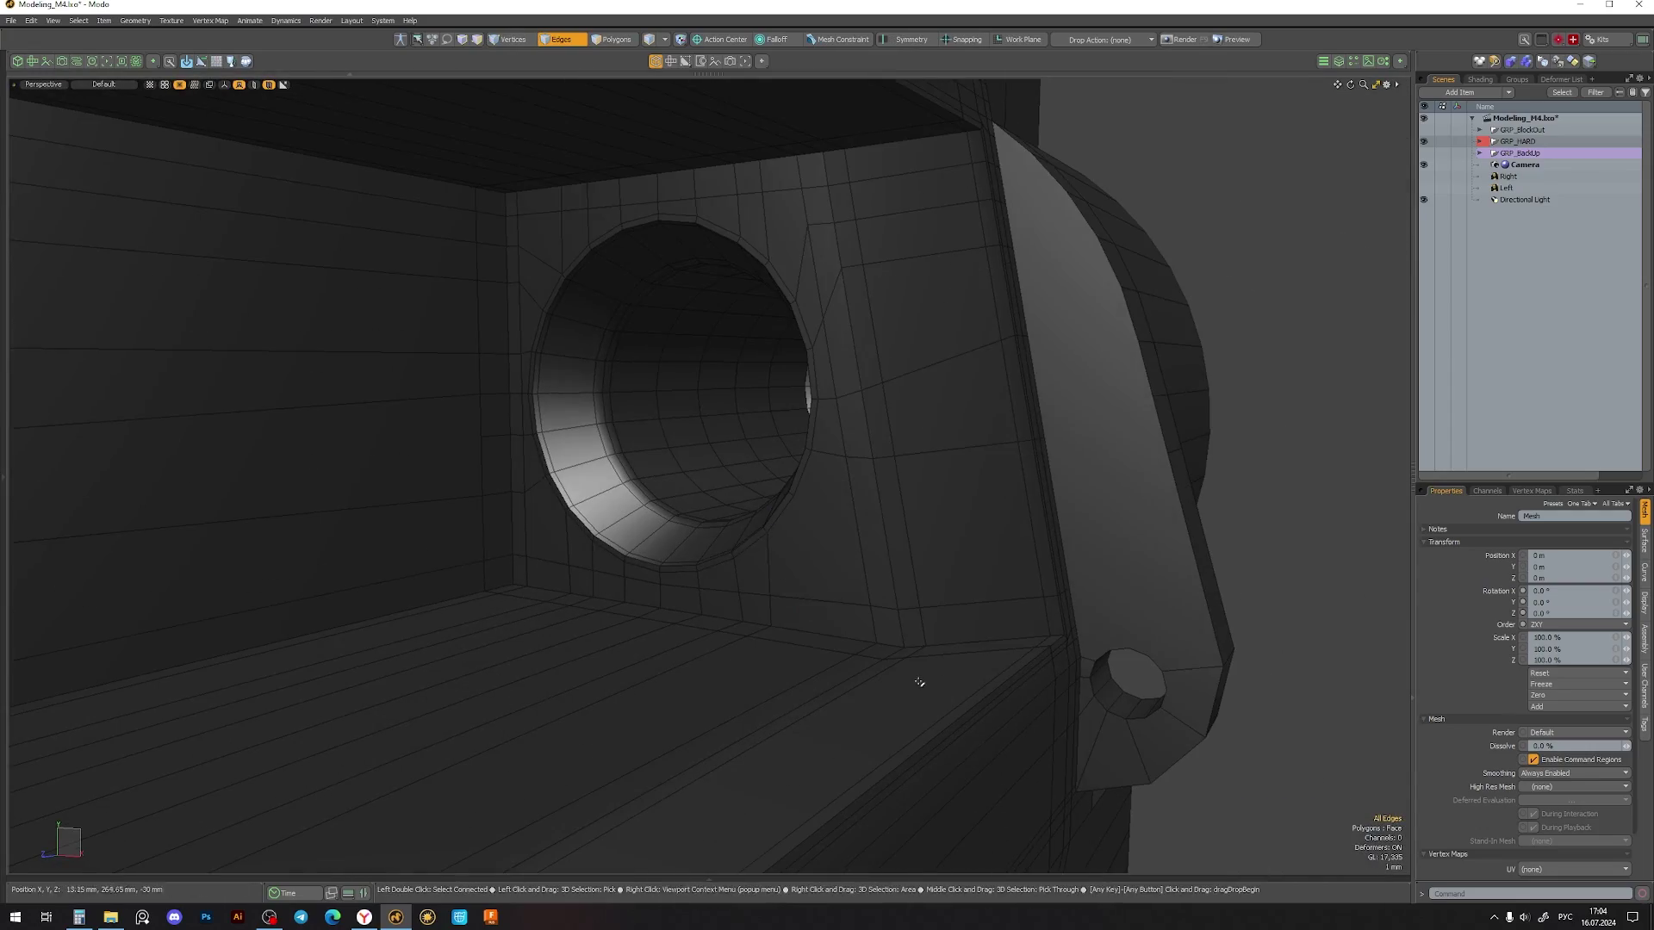
left_click_drag(902, 427, 772, 602, "alt")
key("Tab")
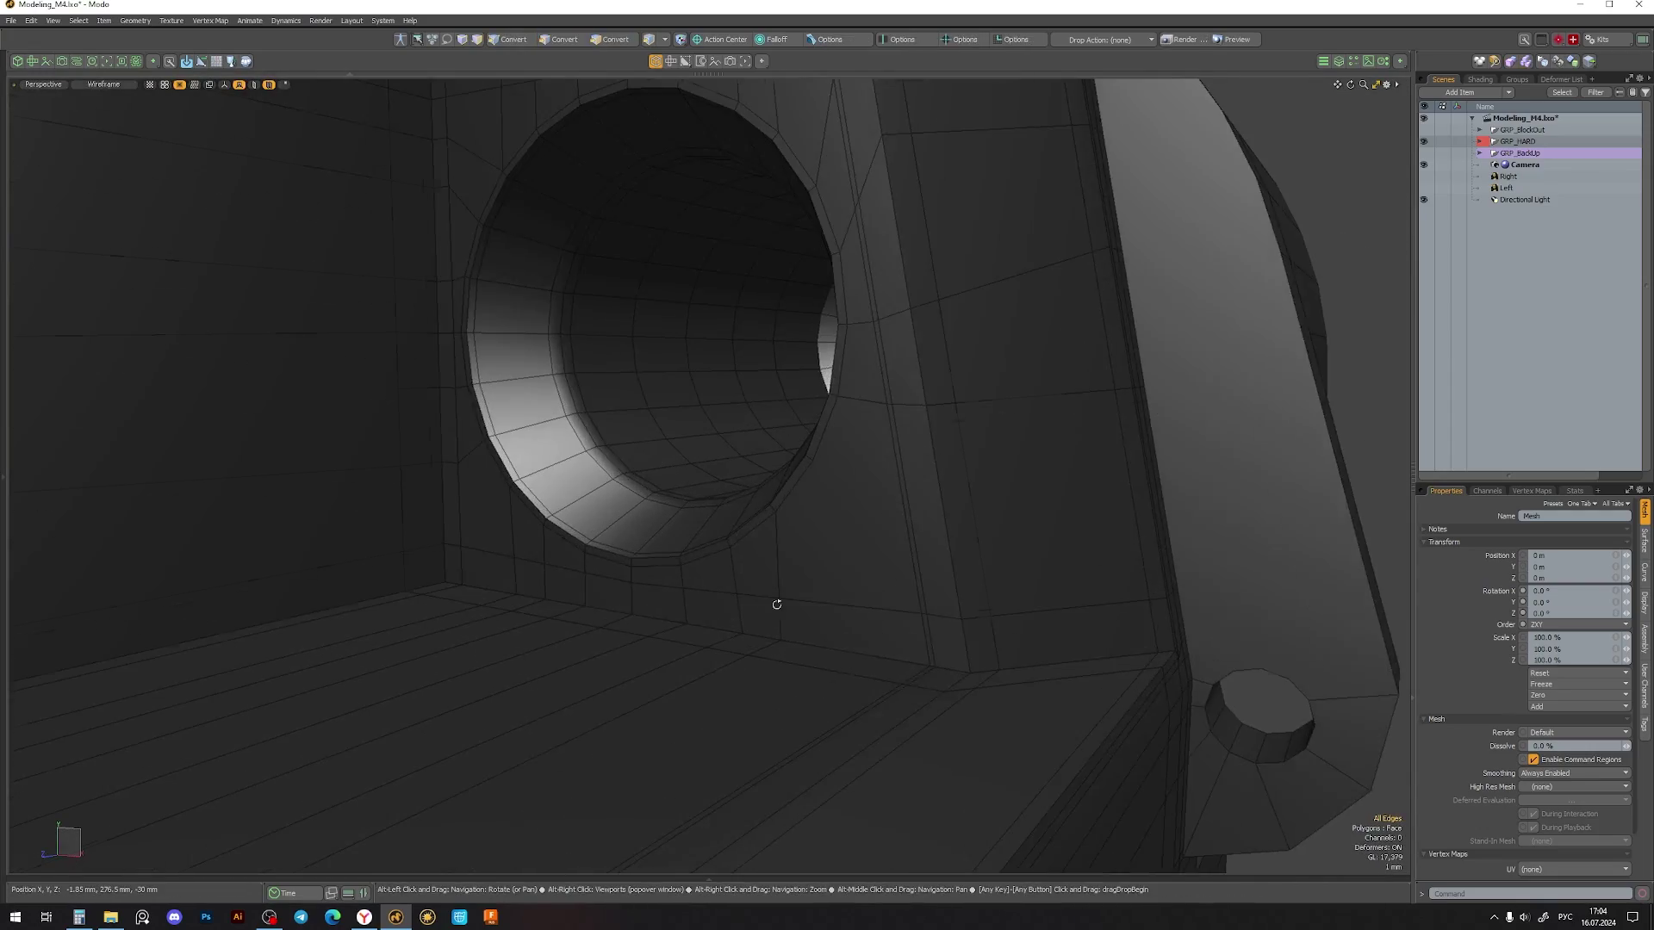
mouse_move(526, 597)
left_mouse_down("alt")
mouse_move(136, 696)
mouse_move(340, 379)
left_mouse_up("alt")
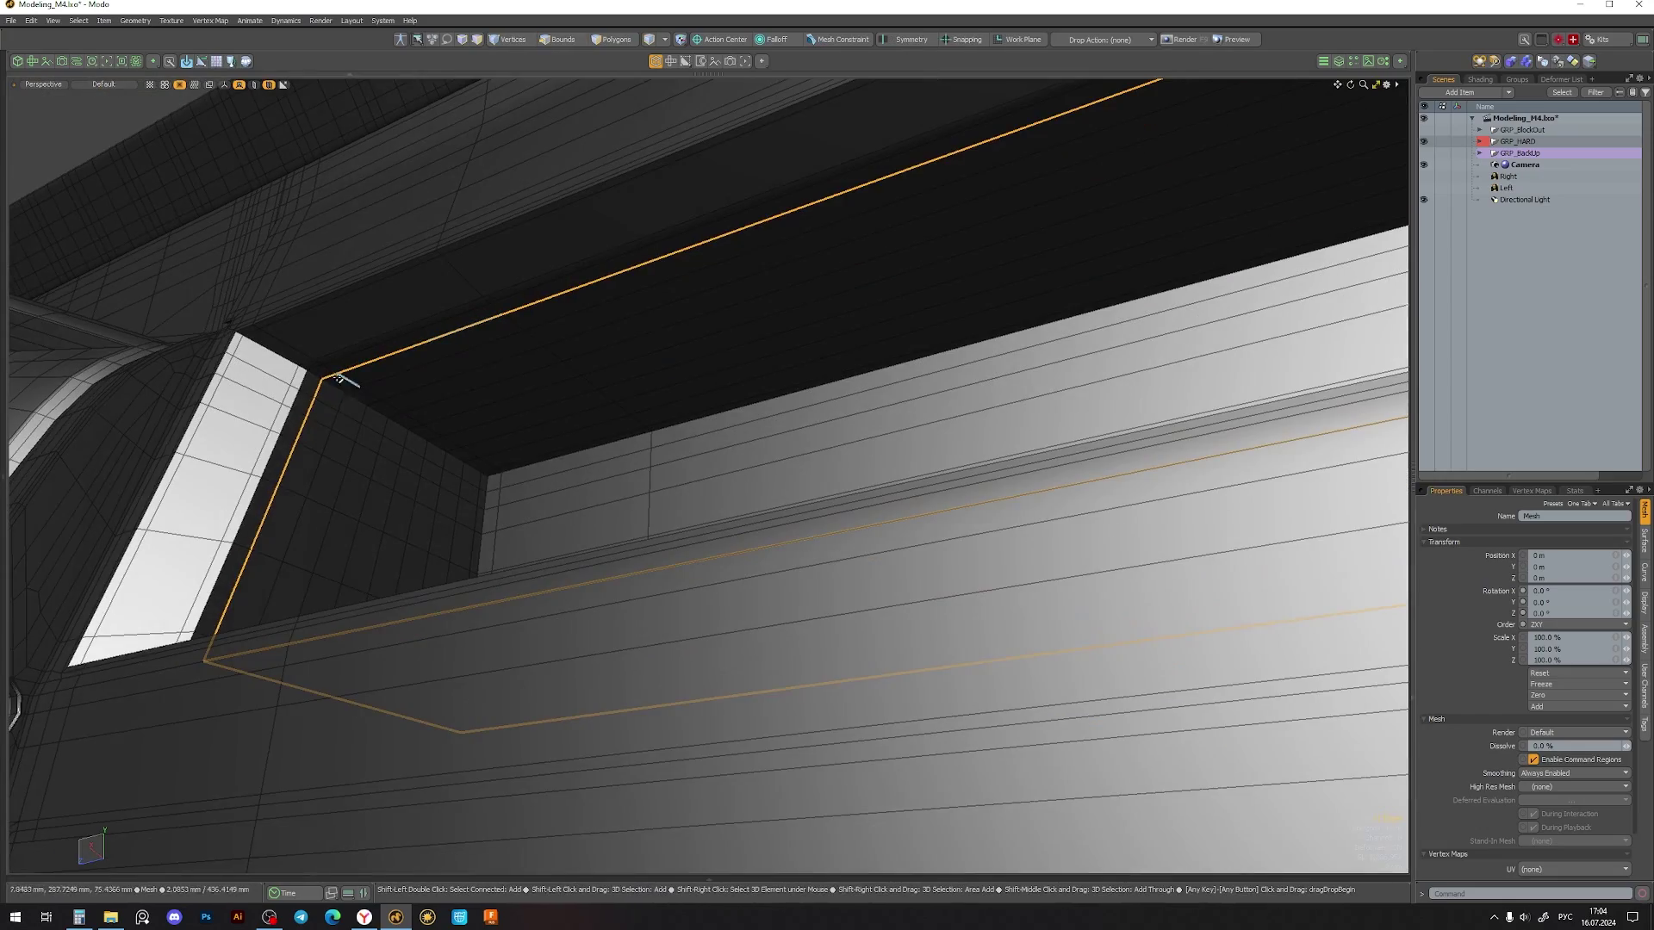
- Bevel the channel rim and frame corner edge loops with a small value
double_click(522, 470, "shift")
mouse_move(522, 469)
left_mouse_down("alt")
mouse_move(591, 467)
mouse_move(566, 525)
left_mouse_up("alt")
double_click(790, 459, "shift")
mouse_move(790, 458)
left_mouse_down("alt")
mouse_move(768, 617)
mouse_move(739, 589)
left_mouse_up("alt")
key("b")
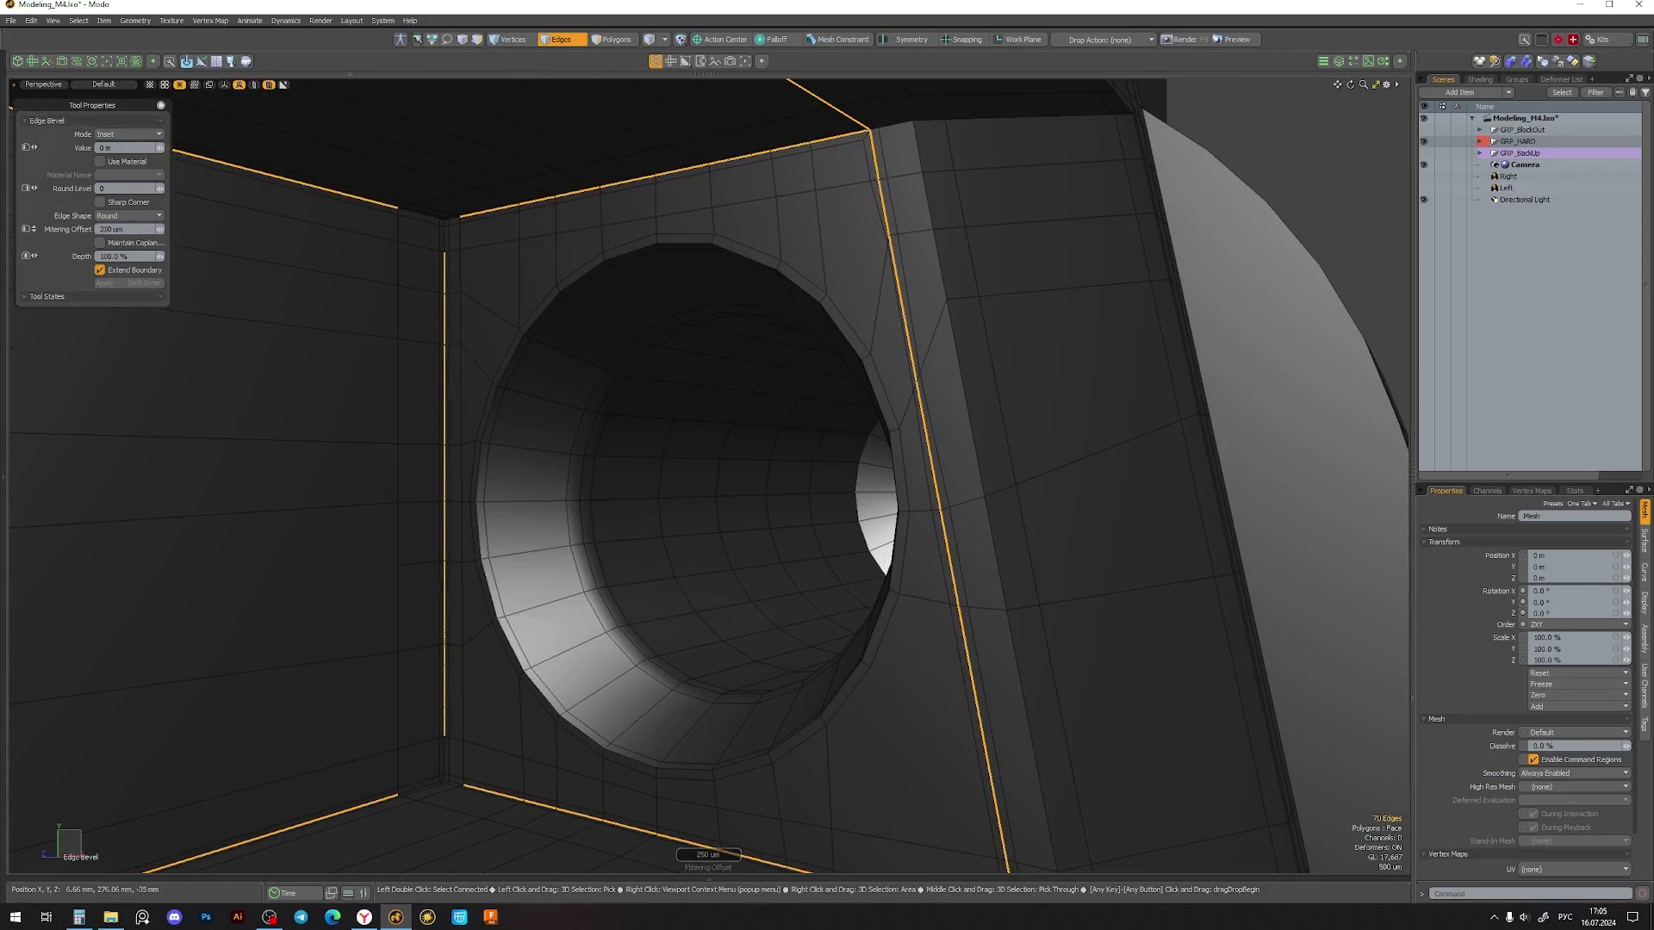
key("space")
- Select the floor-and-wall corner edge loop, clearing stray vertices from the selection
left_click_drag(905, 666, 116, 585, "alt")
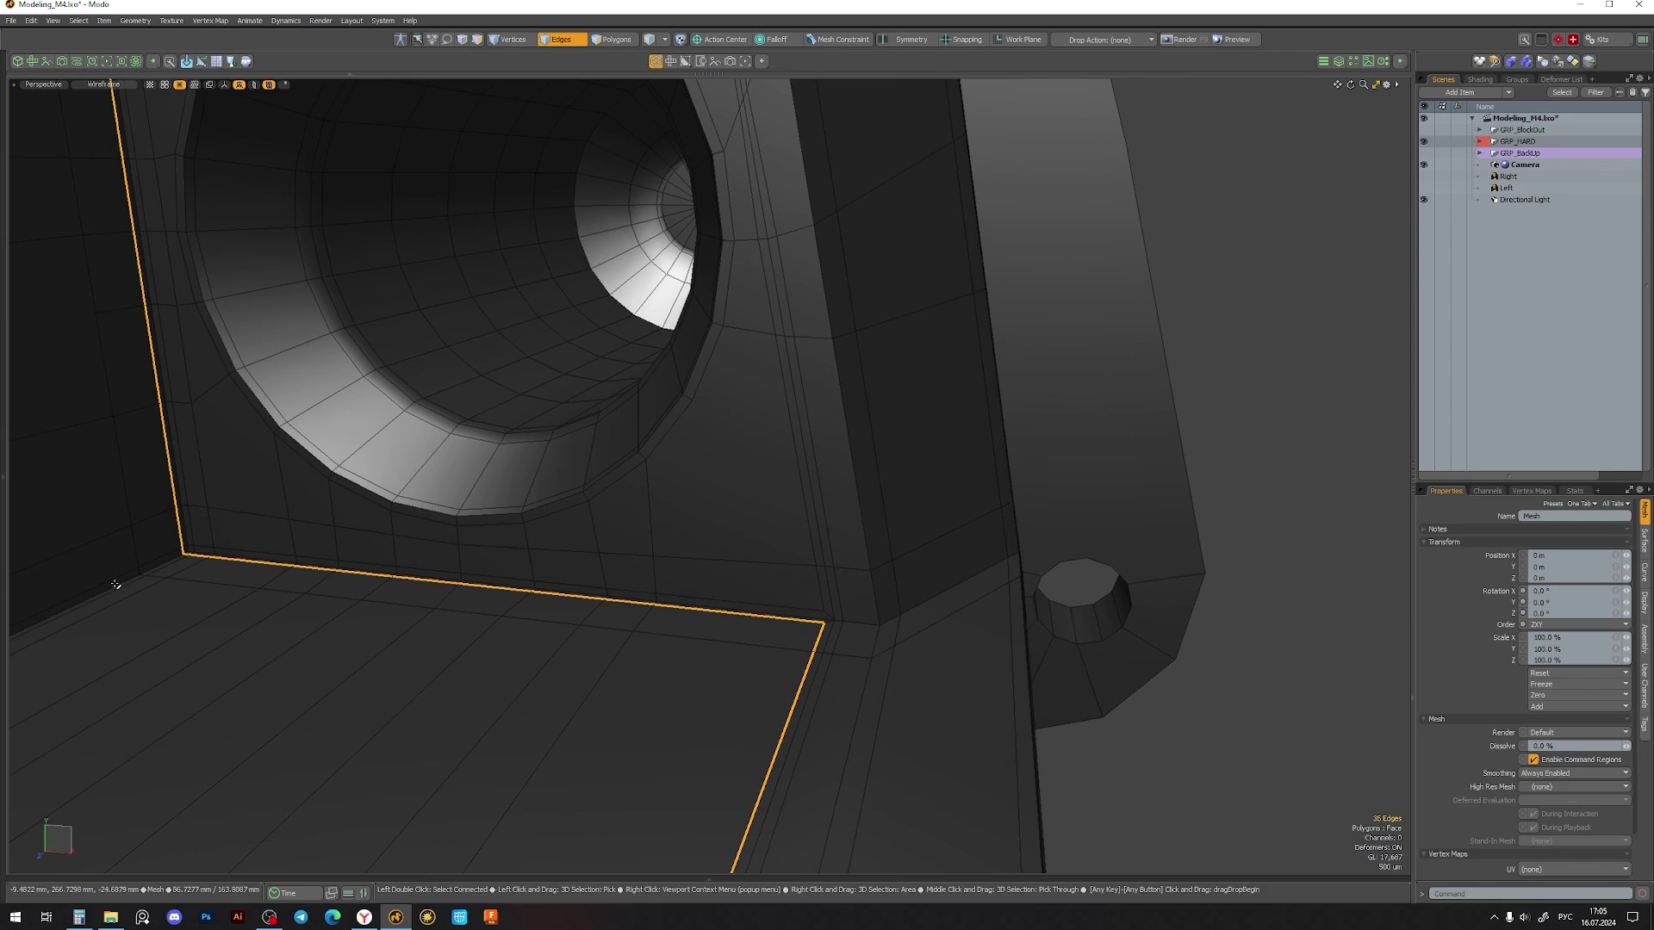
left_click_drag(799, 624, 554, 512, "alt")
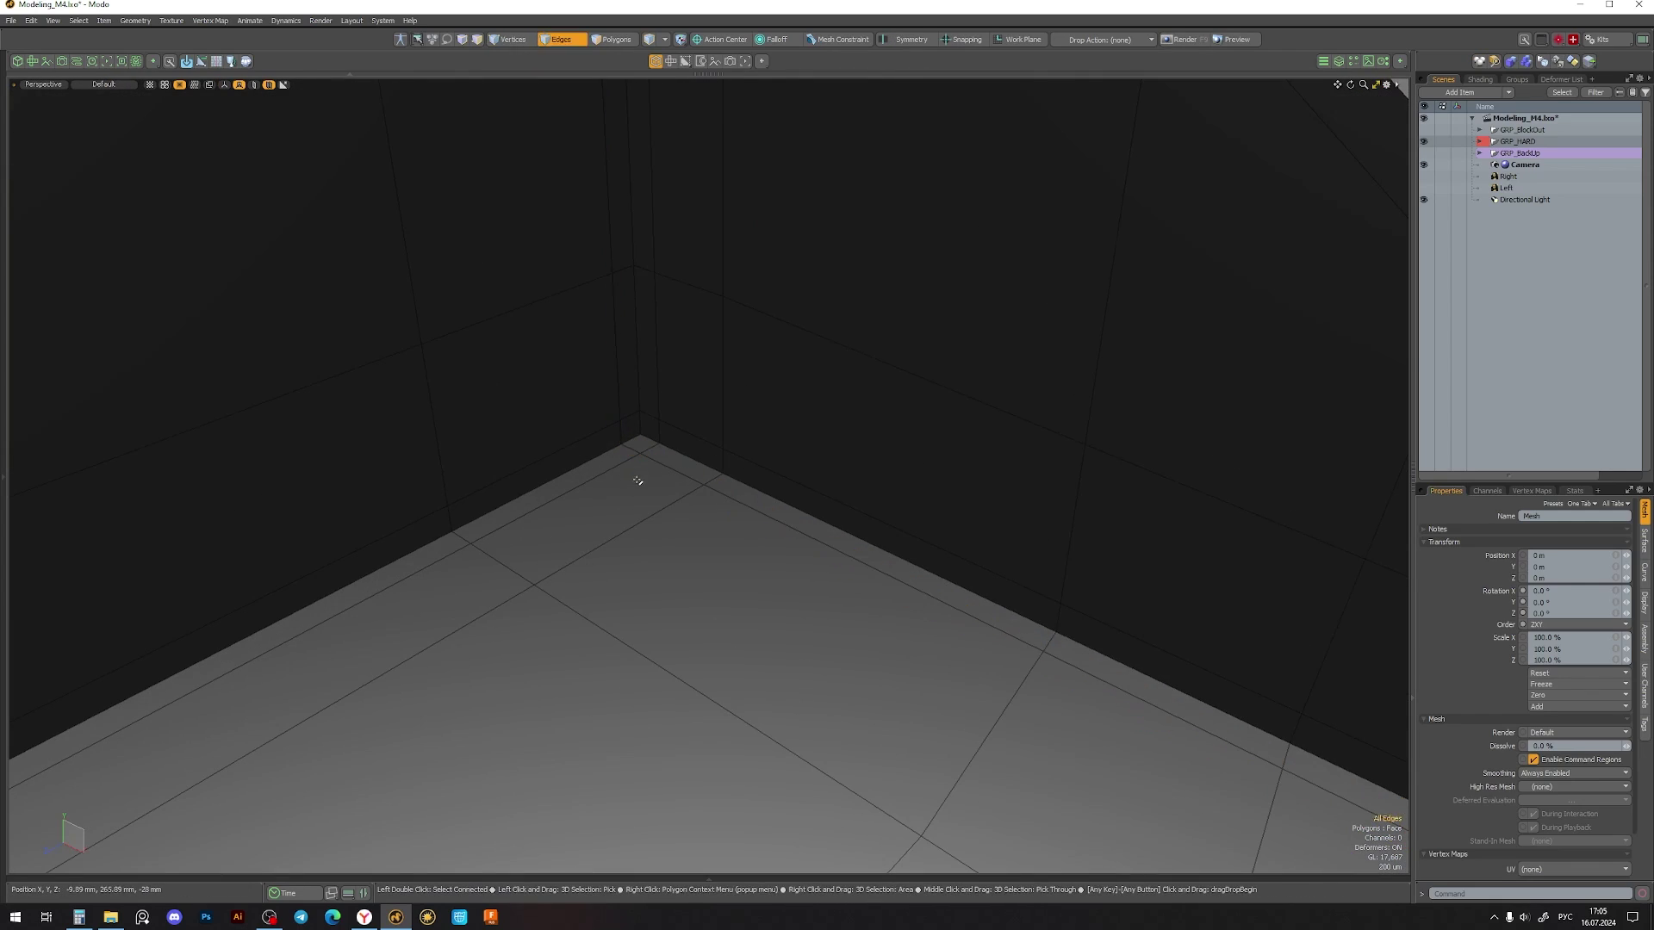
key("2")
double_click(693, 476)
left_click_drag(693, 479, 693, 553, "alt")
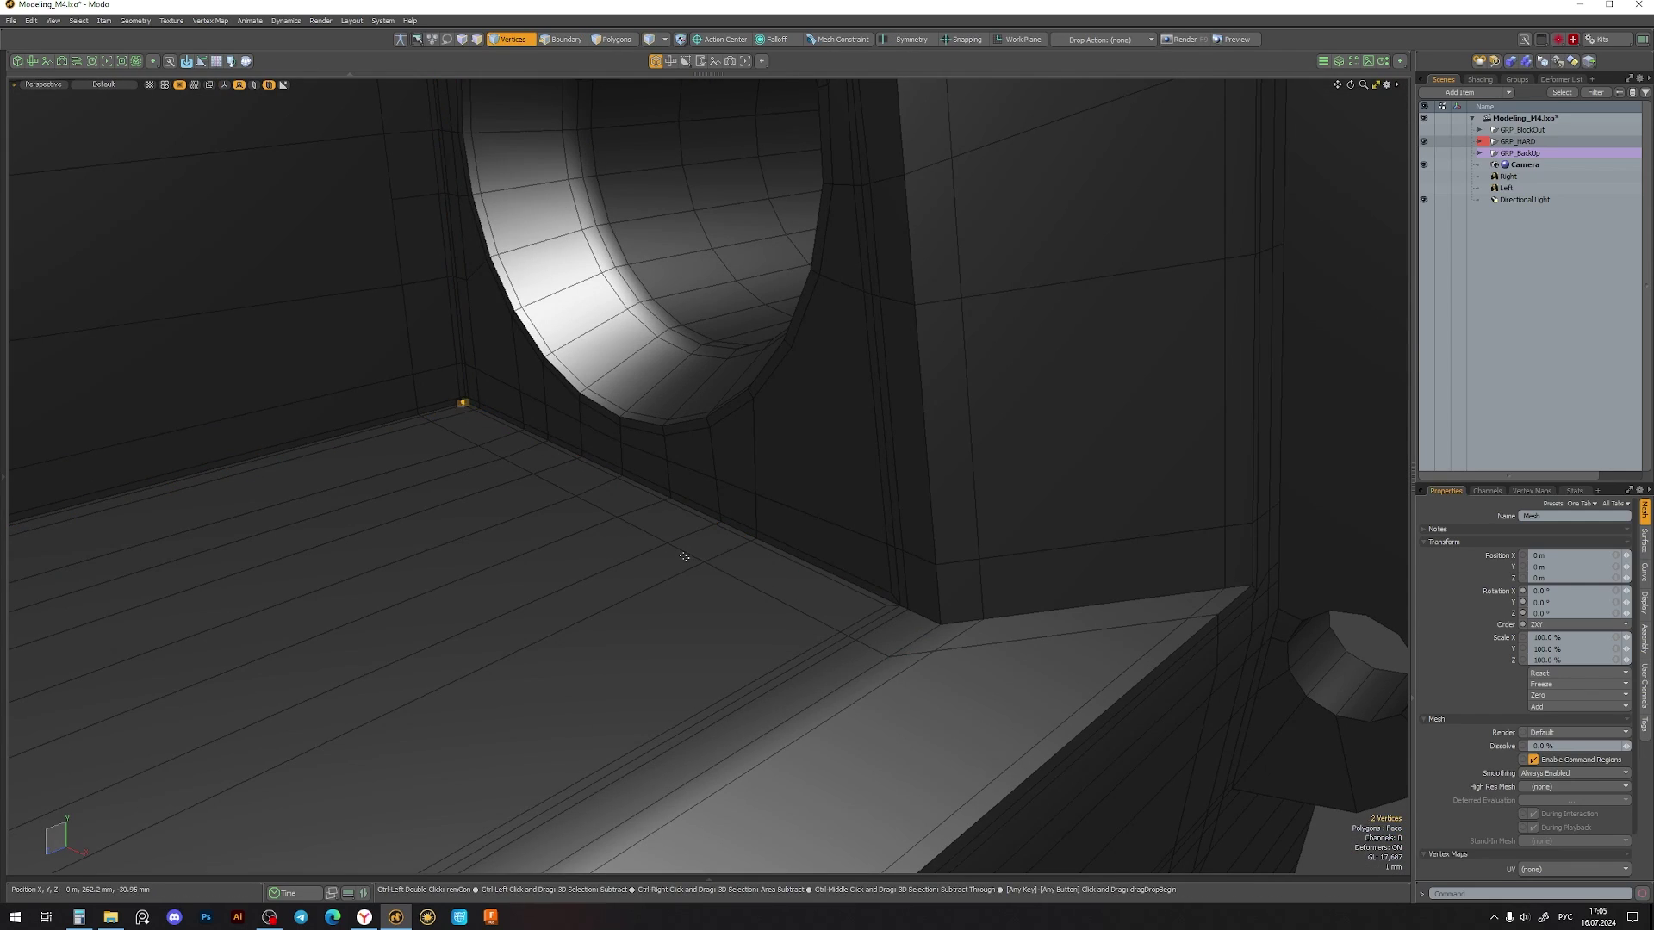
mouse_move(796, 596)
left_mouse_down("alt")
mouse_move(529, 446)
mouse_move(680, 469)
mouse_move(441, 415)
mouse_move(470, 432)
mouse_move(413, 395)
mouse_move(602, 471)
left_mouse_up("alt")
key("1")
left_click(442, 415)
key("ctrl")
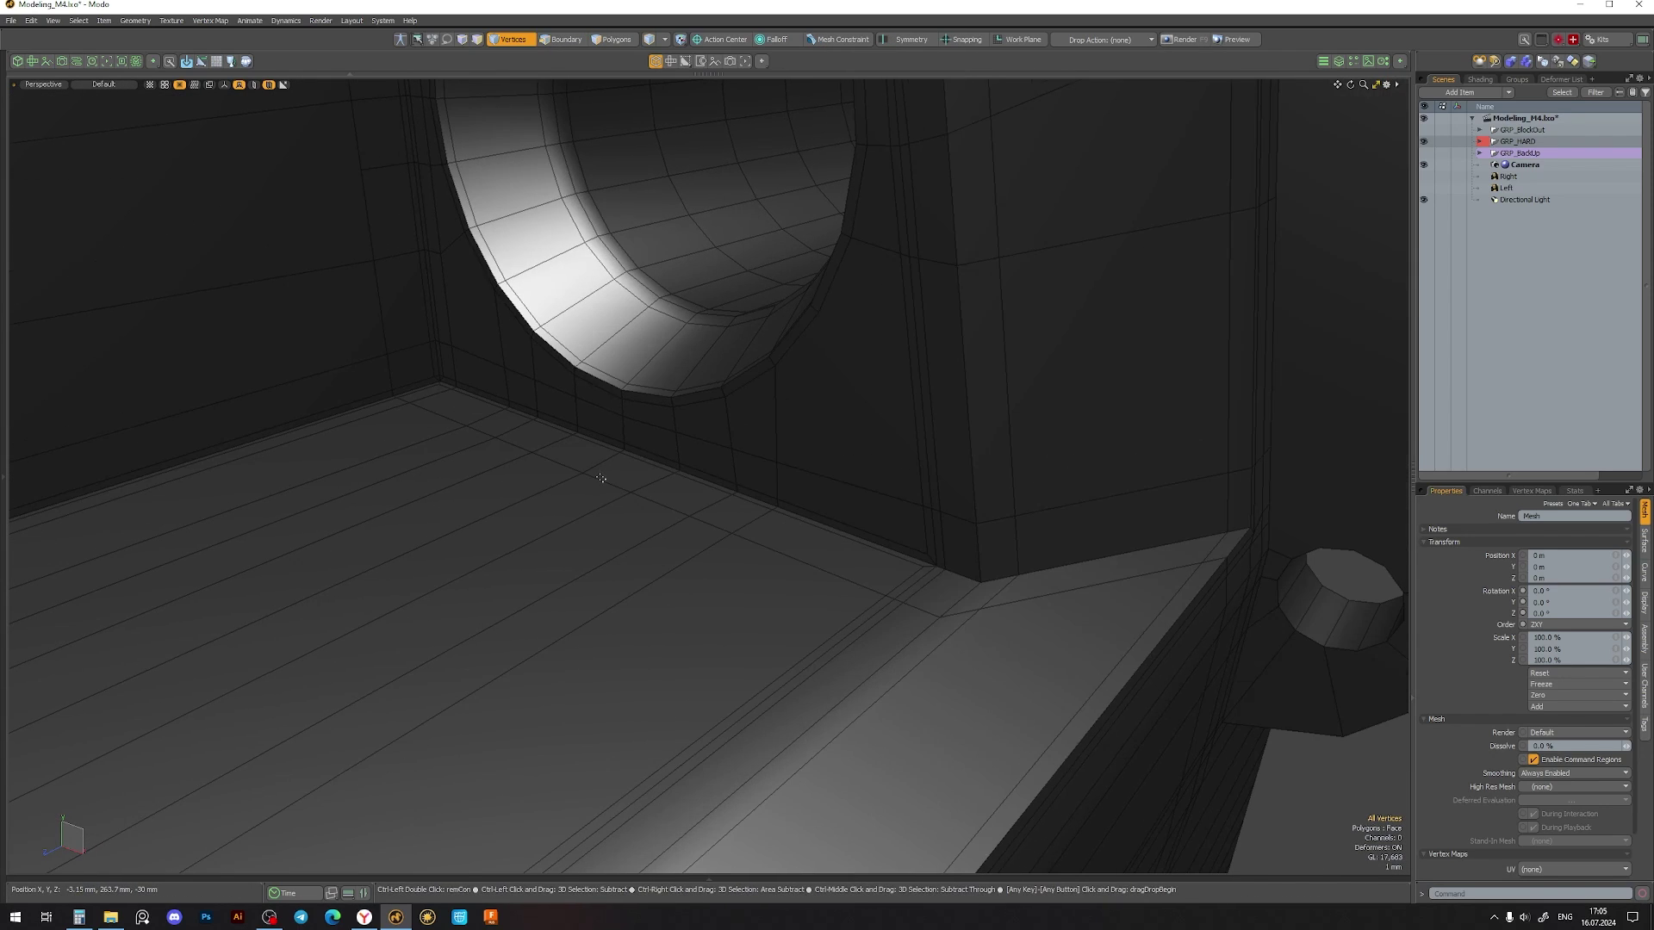
mouse_move(589, 535)
left_mouse_down("alt")
mouse_move(866, 522)
mouse_move(699, 520)
left_mouse_up("alt")
key("space")
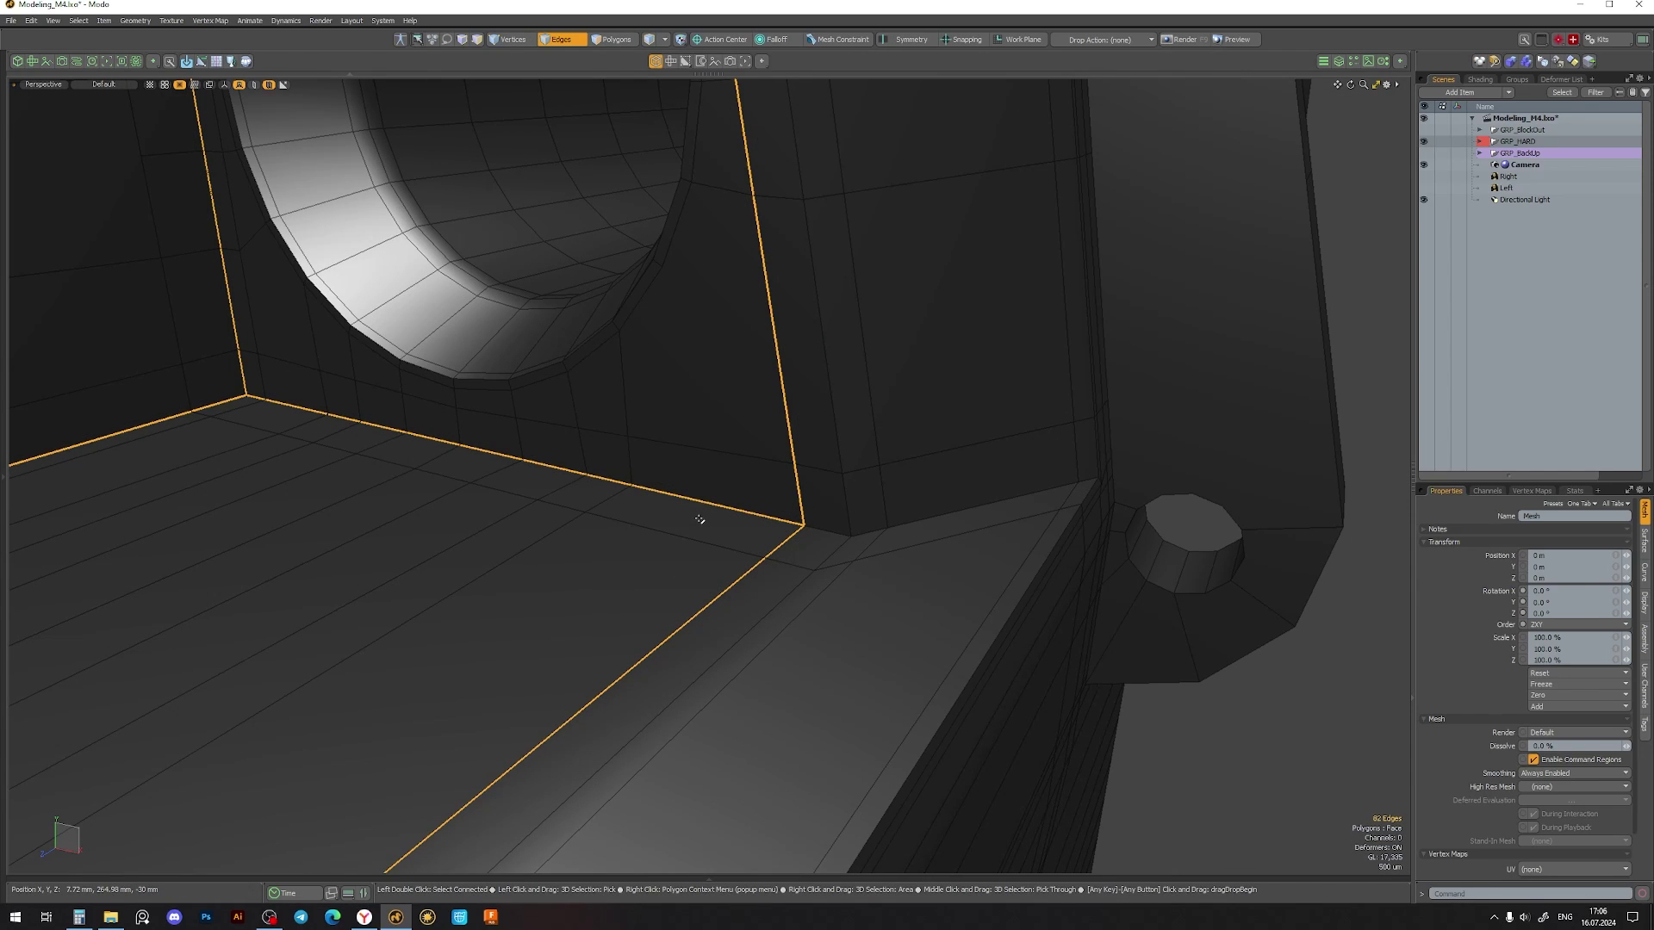
- Bevel the floor corner edges into a tight support strip
mouse_move(700, 520)
left_mouse_down("alt")
mouse_move(650, 517)
mouse_move(709, 551)
left_mouse_up("alt")
key("b")
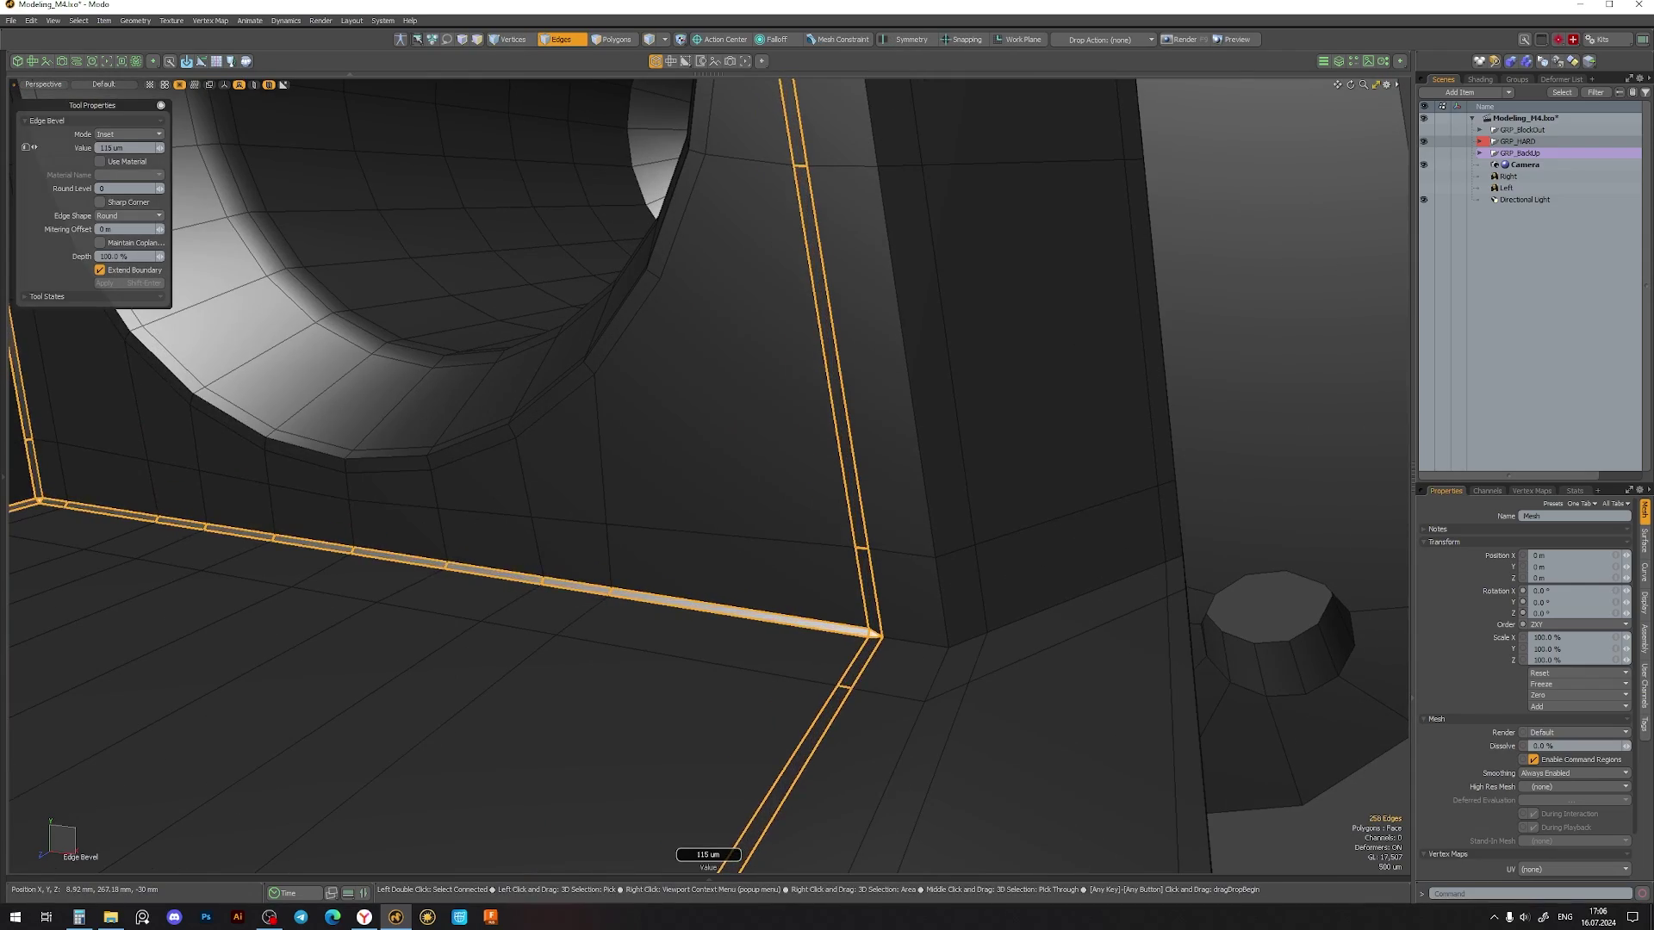
key("space")
scroll(872, 612, "up", 2)
left_click_drag(528, 550, 585, 514, "alt")
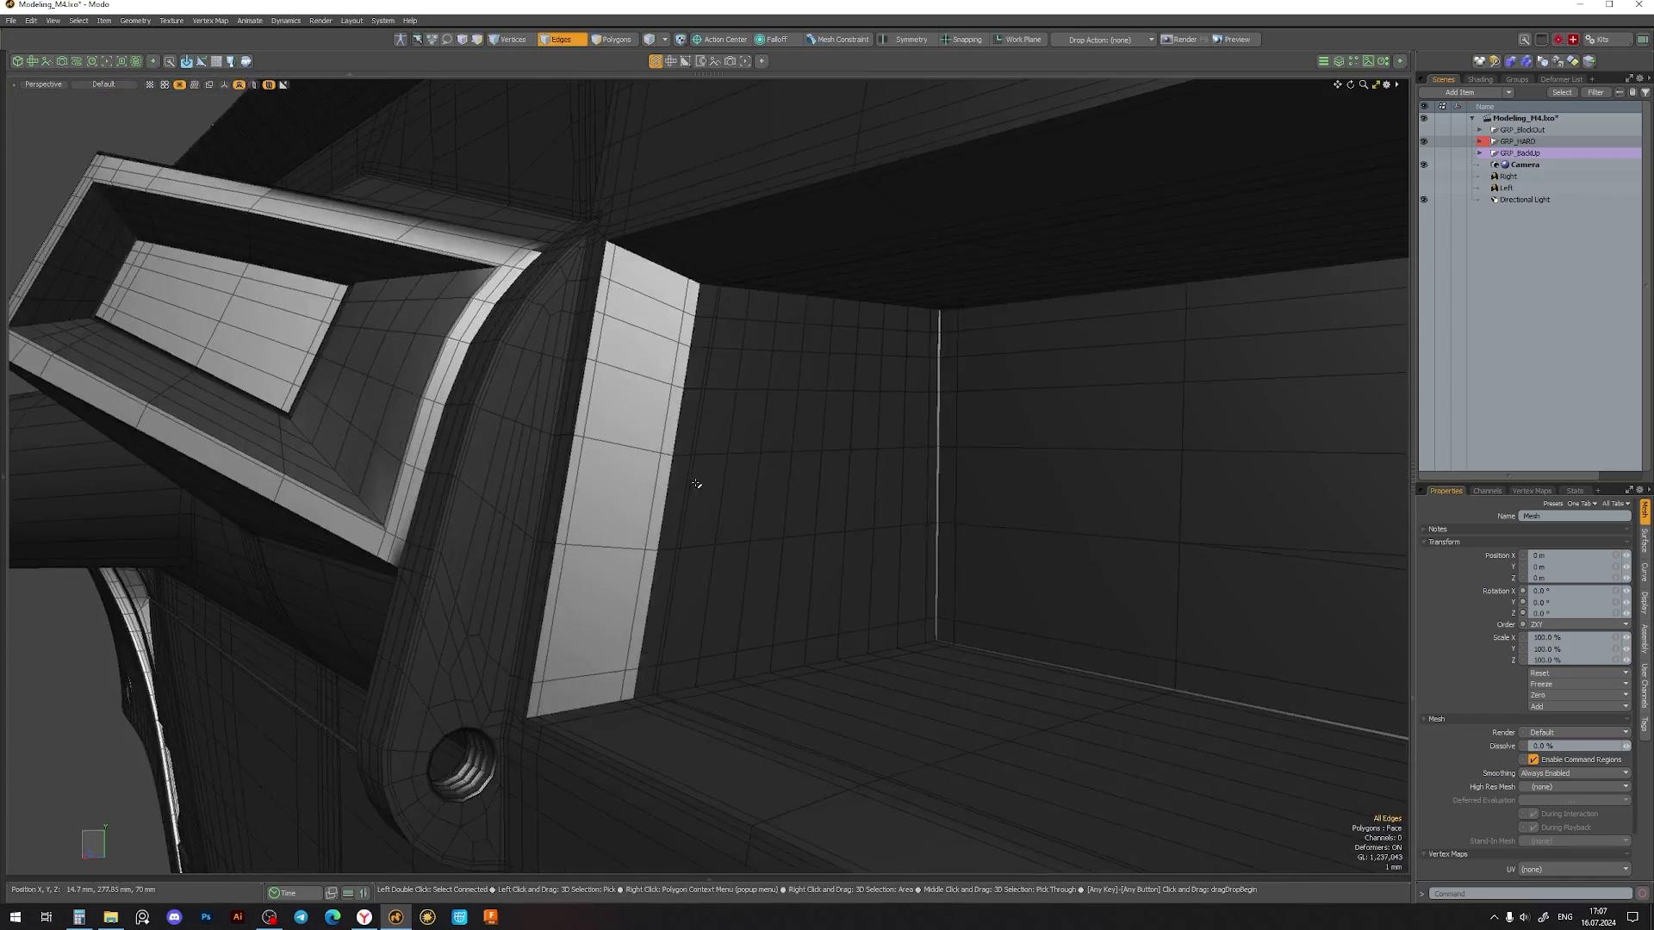
left_click_drag(694, 480, 730, 525, "alt")
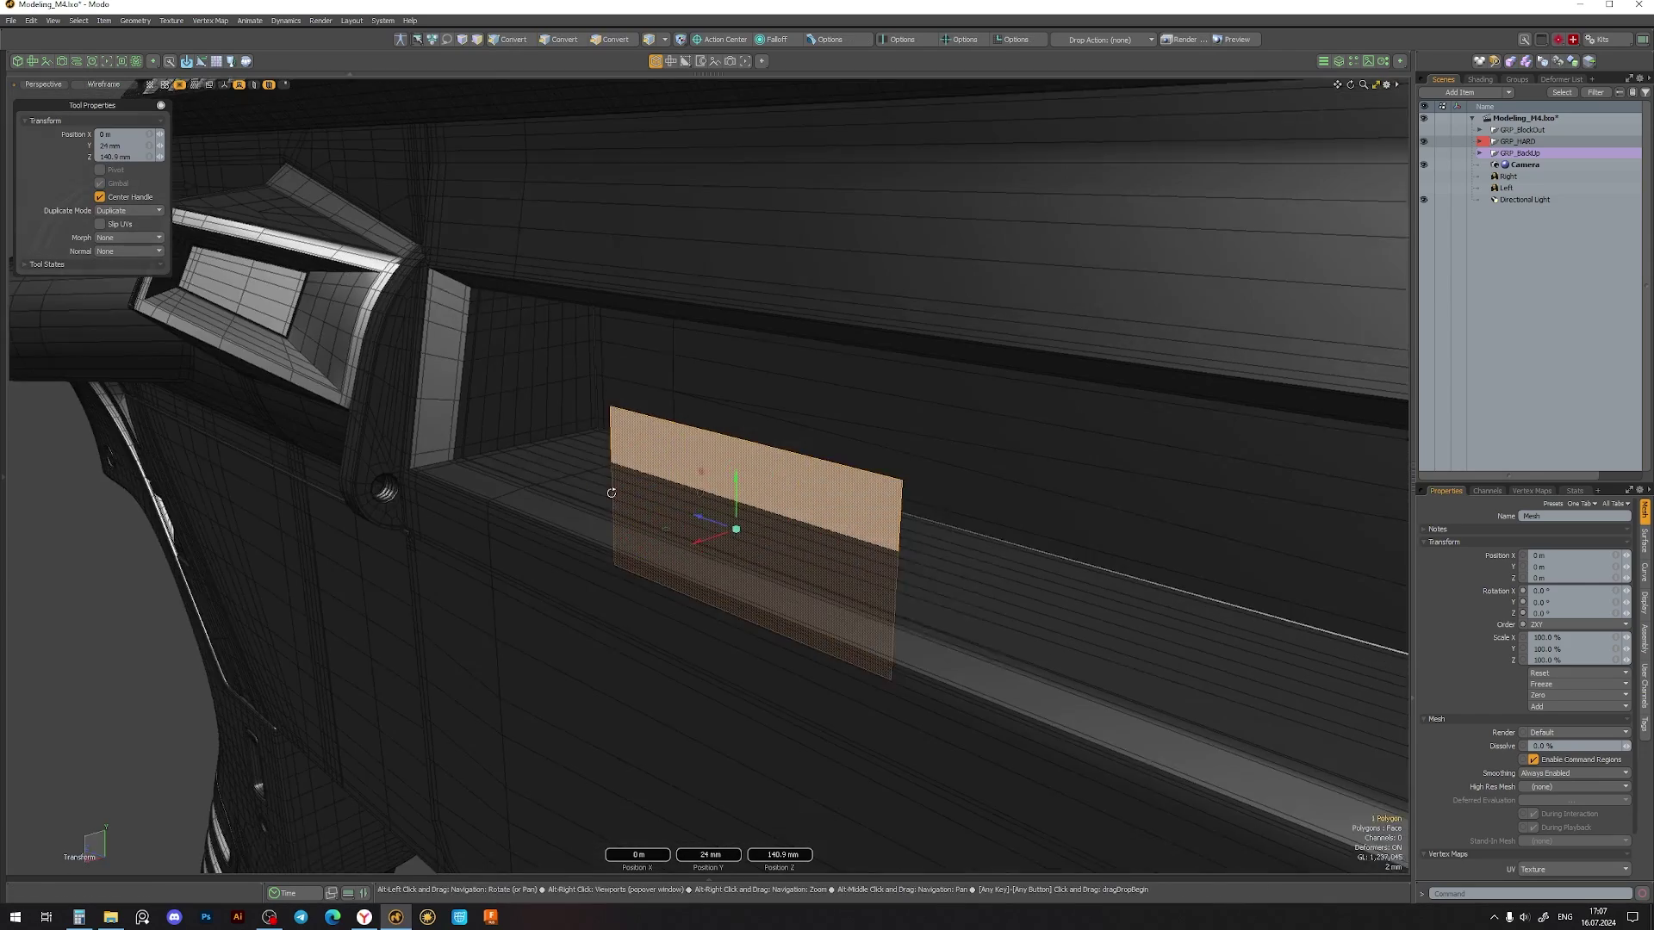
- Move the plate polygon into the port and snap its top edge to the opening's upper edge
mouse_move(689, 534)
left_mouse_down("alt")
mouse_move(723, 517)
mouse_move(654, 448)
left_mouse_up("alt")
key("2")
left_click_drag(669, 318, 666, 535, "alt")
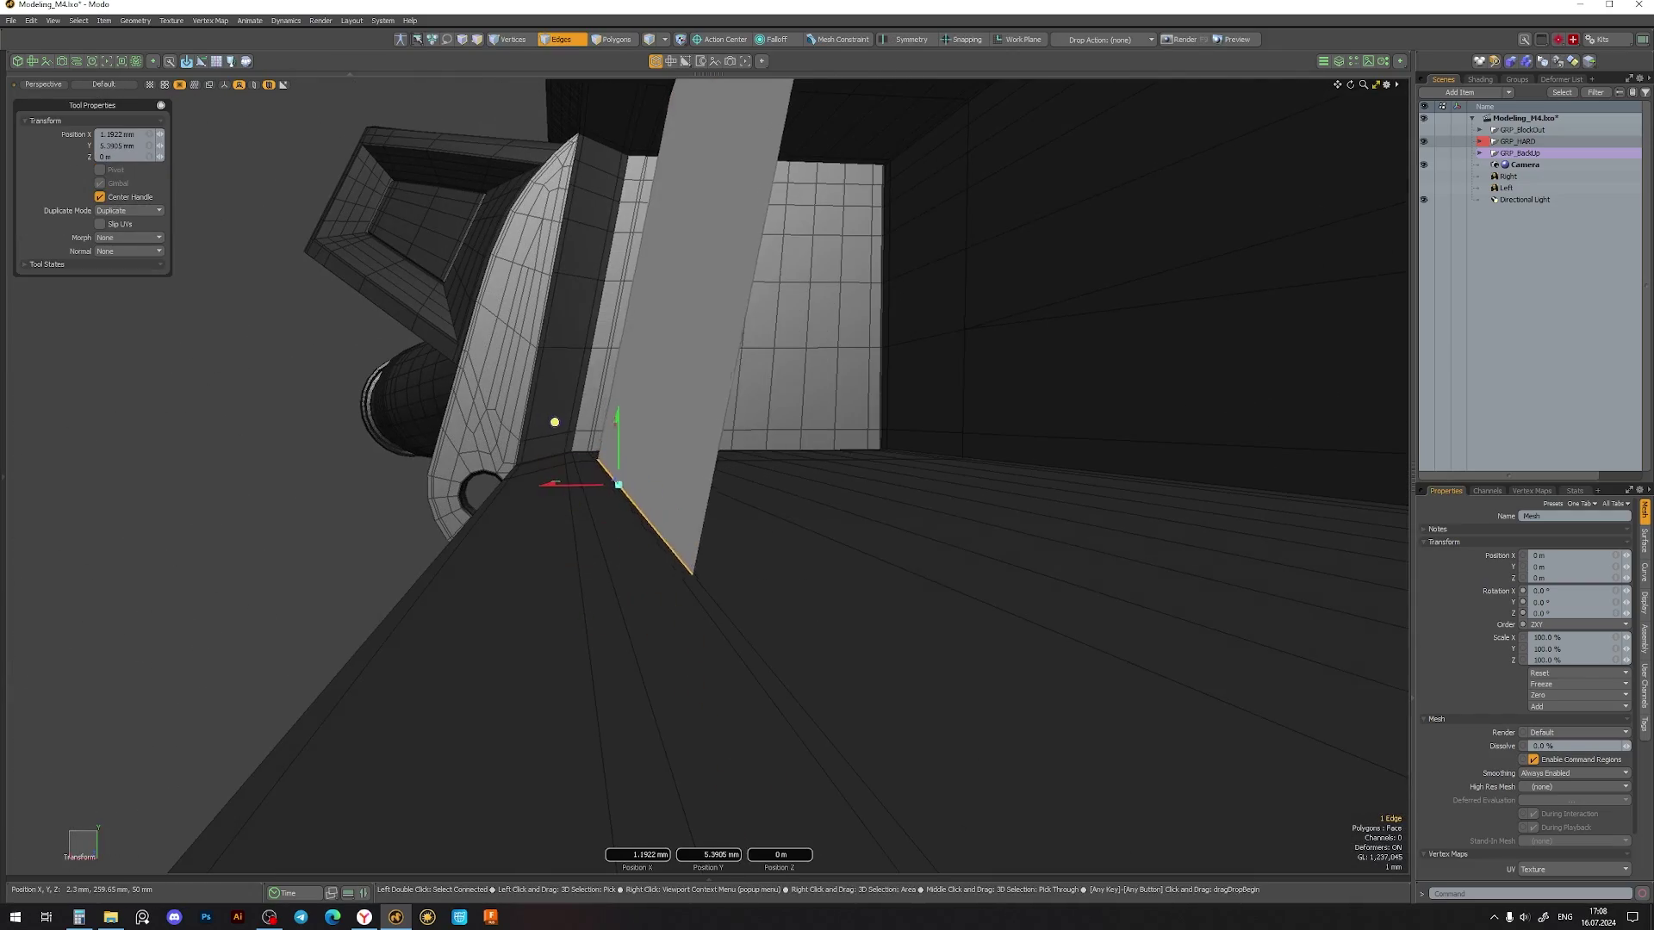
left_click_drag(555, 423, 607, 597, "alt")
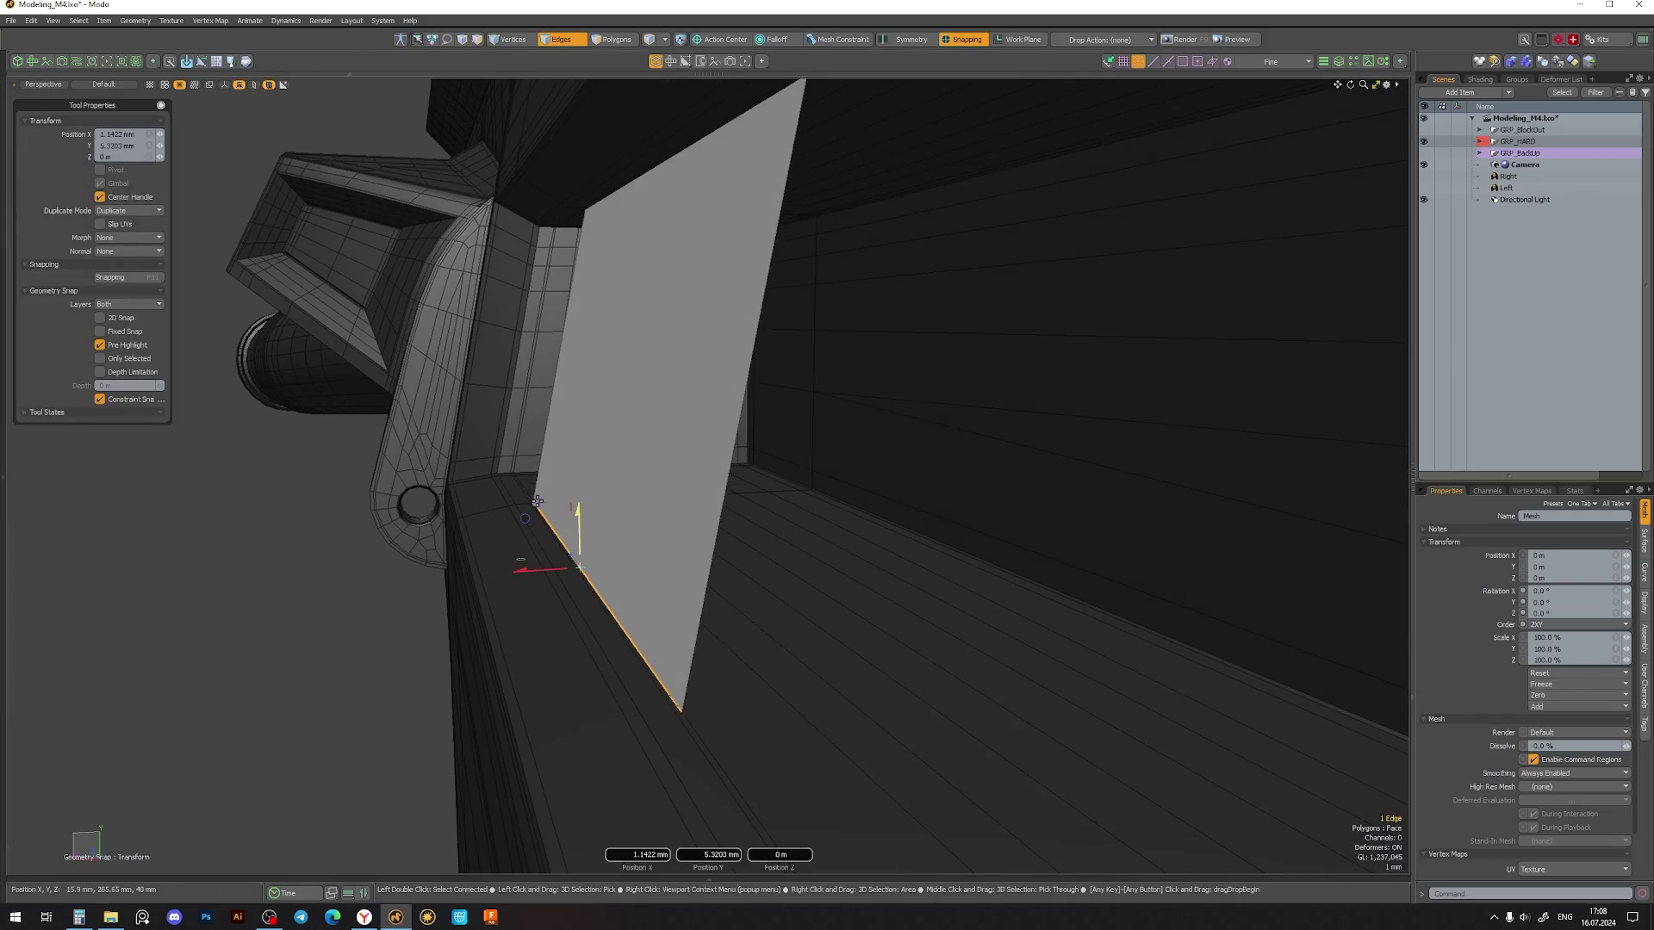
key("space")
mouse_move(537, 501)
left_mouse_down("alt")
mouse_move(633, 282)
mouse_move(671, 484)
left_mouse_up("alt")
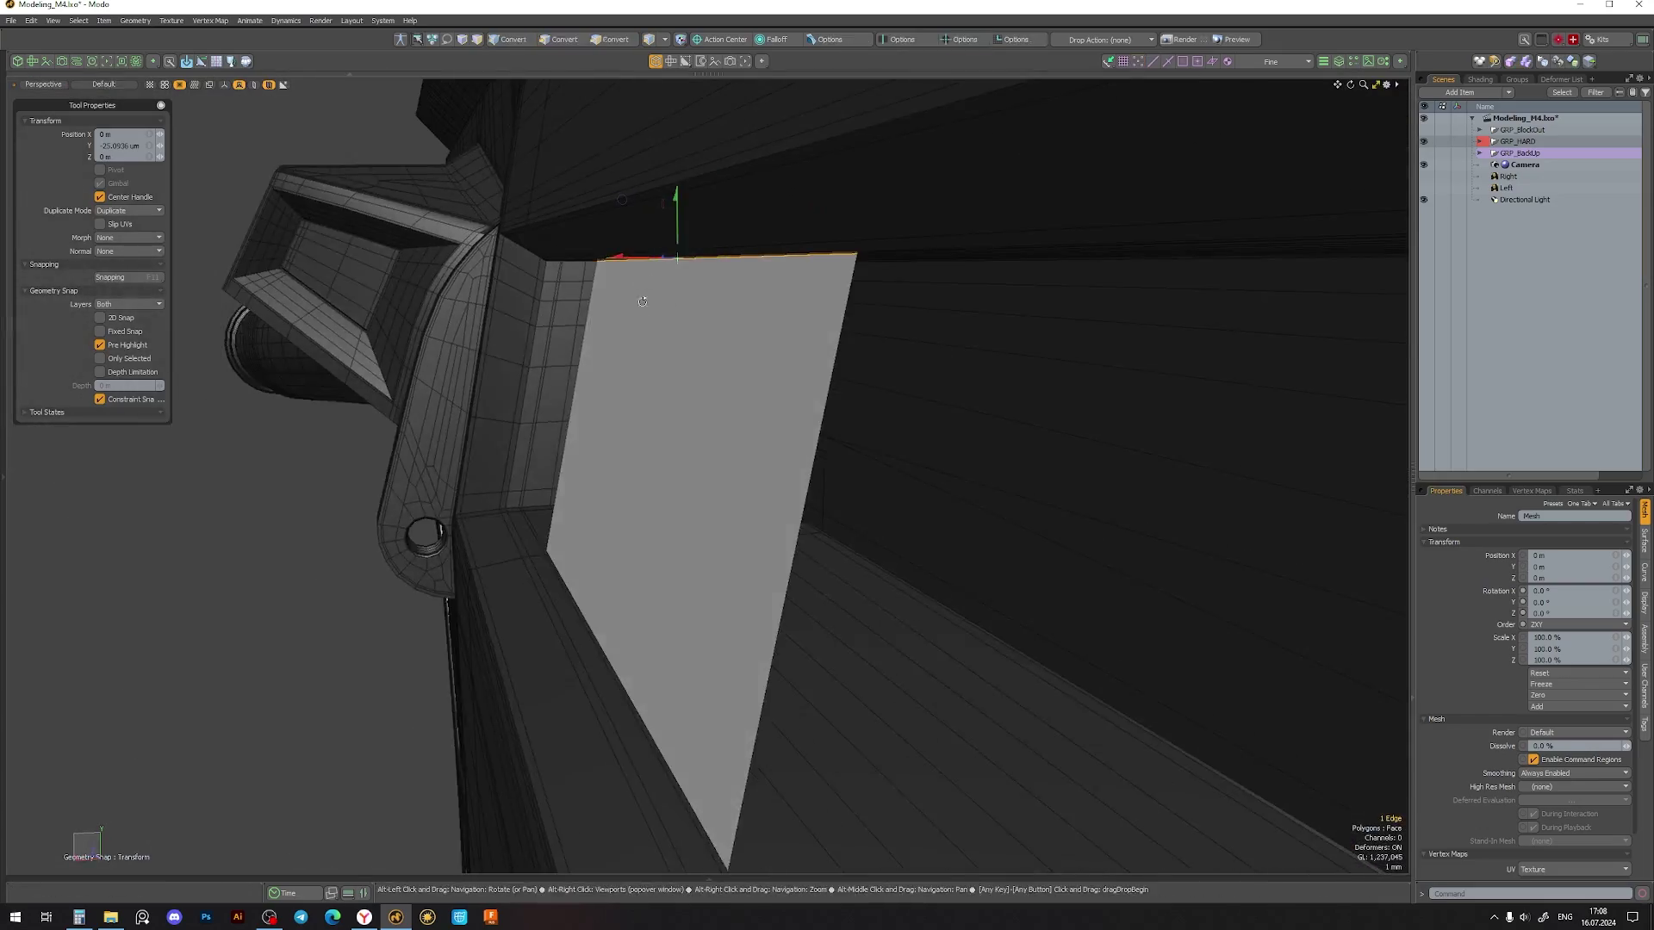
key("space")
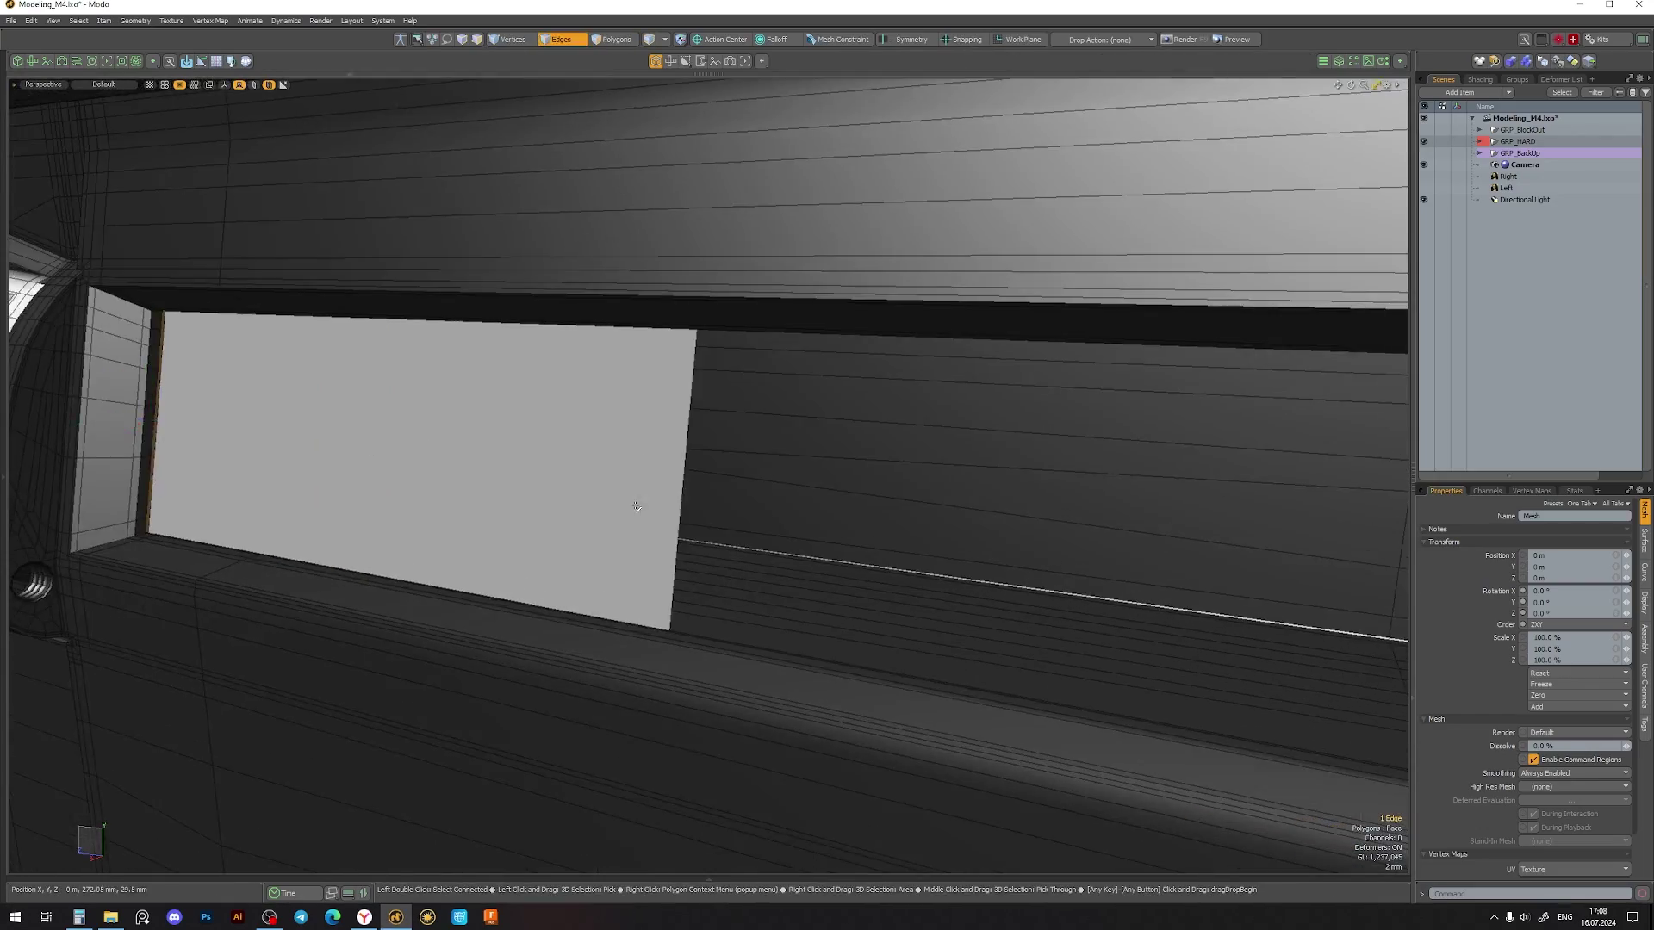
- Select the plate and loop-slice five loops through its strip
left_click_drag(428, 482, 609, 465, "alt")
scroll(862, 475, "up", 5)
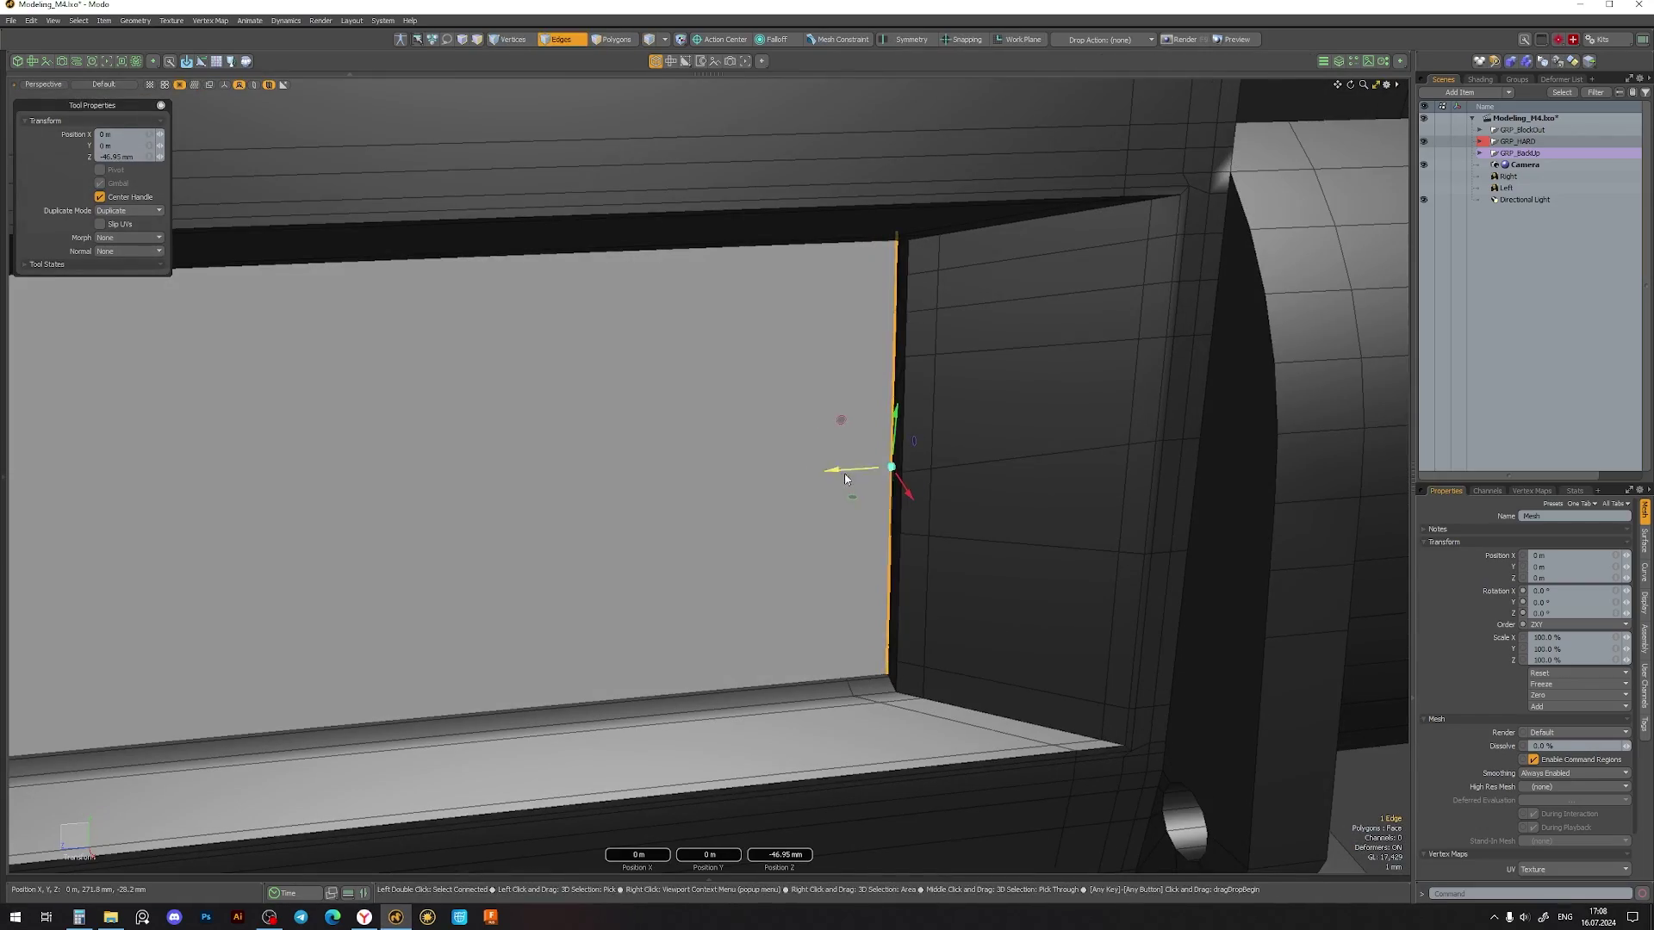
scroll(848, 473, "down", 10)
key("3")
double_click(664, 436)
mouse_move(664, 436)
left_mouse_down("alt")
mouse_move(709, 499)
mouse_move(663, 469)
mouse_move(707, 399)
mouse_move(741, 421)
left_mouse_up("alt")
scroll(680, 470, "up", 5)
key("3")
key("alt+c")
- Bevel the plate's edge loop with Round Level 2 into a narrow rounded band
key("2")
double_click(664, 470)
scroll(664, 470, "down", 3)
key("w")
key("b")
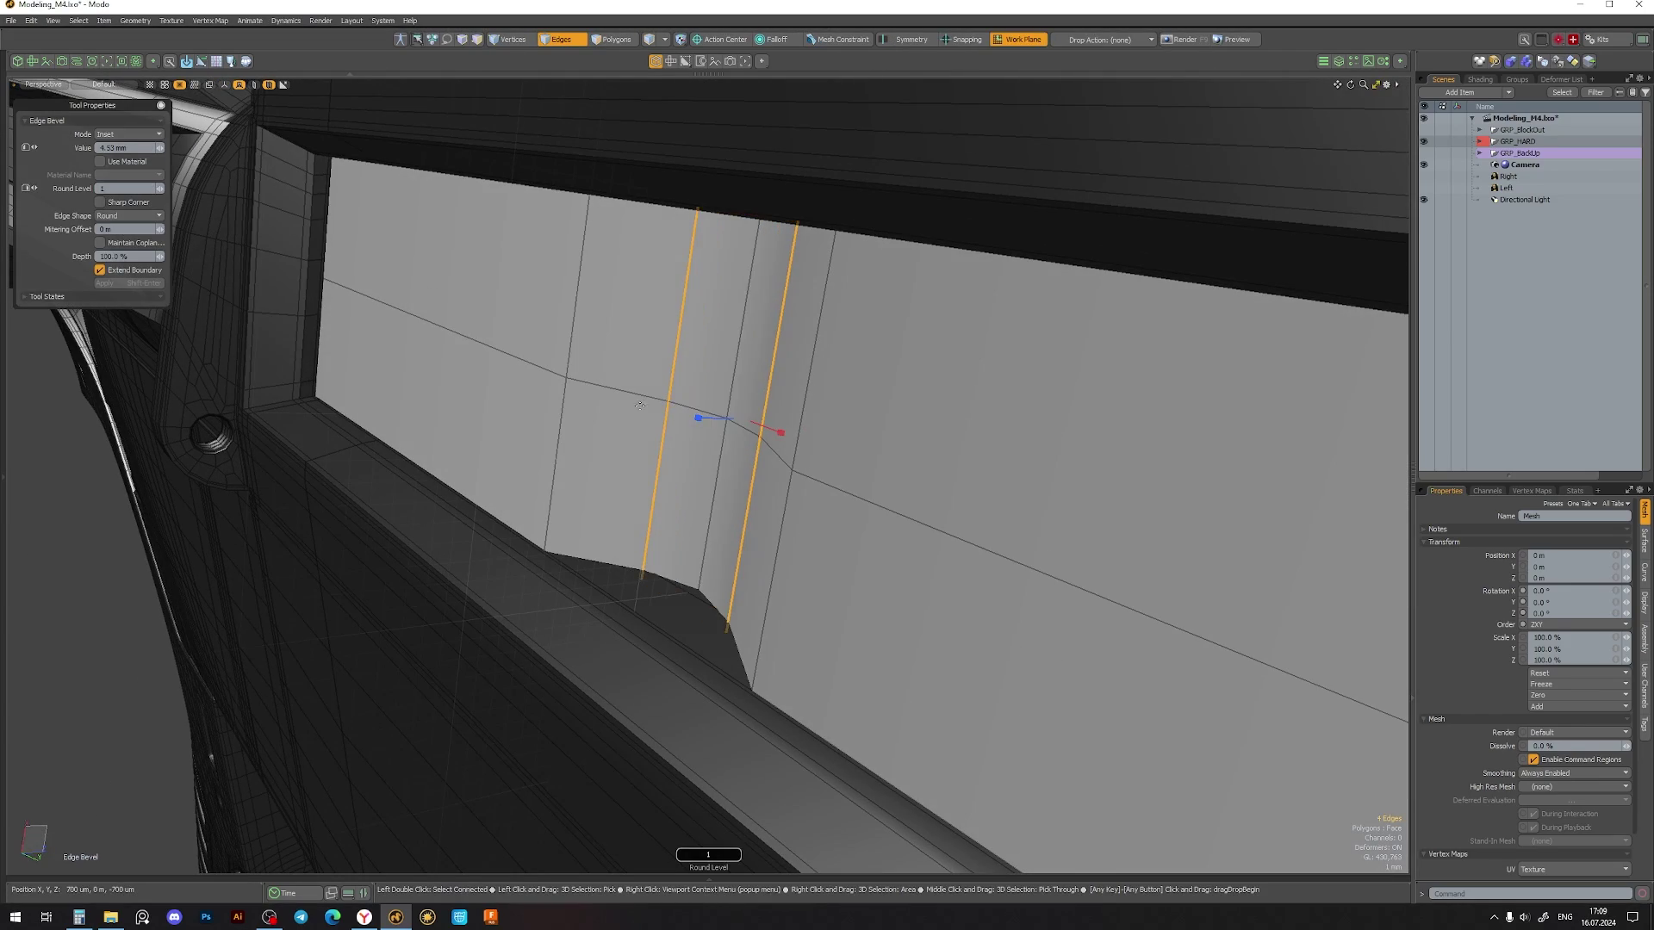
mouse_move(640, 405)
left_mouse_down()
mouse_move(689, 431)
mouse_move(724, 407)
mouse_move(650, 477)
mouse_move(955, 262)
mouse_move(861, 387)
left_mouse_up()
key("space")
key("w")
key("space")
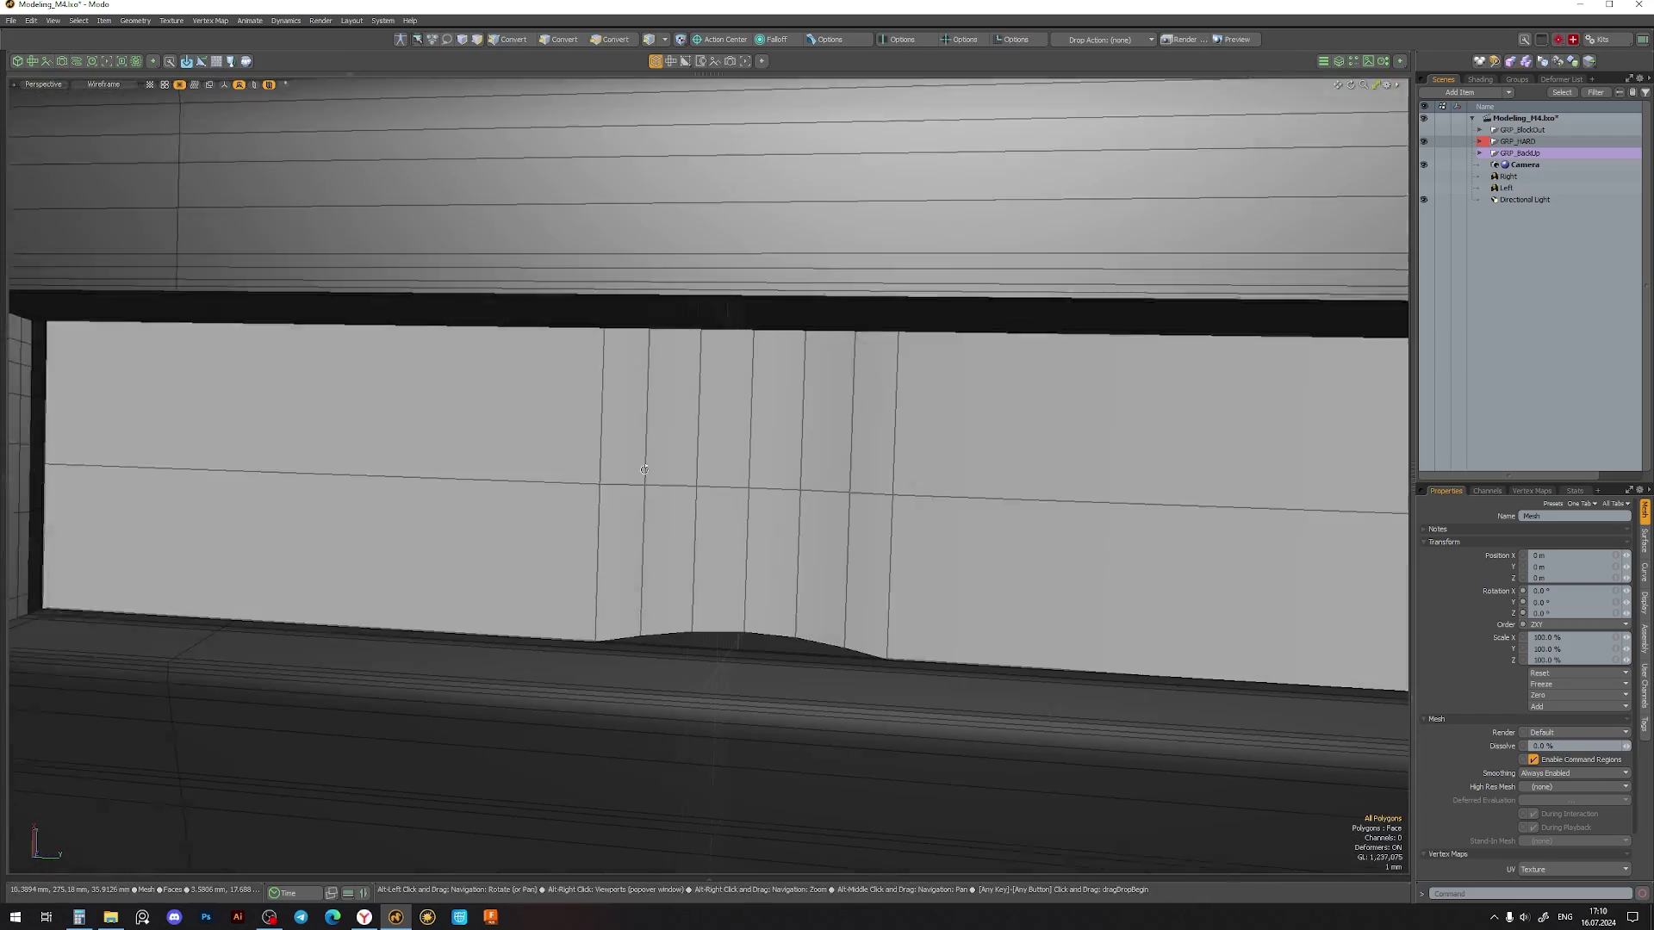
- Add a horizontal loop across the plate and shift it about 2 mm
key("alt+l")
left_click(900, 493)
left_click_drag(901, 494, 833, 80, "alt")
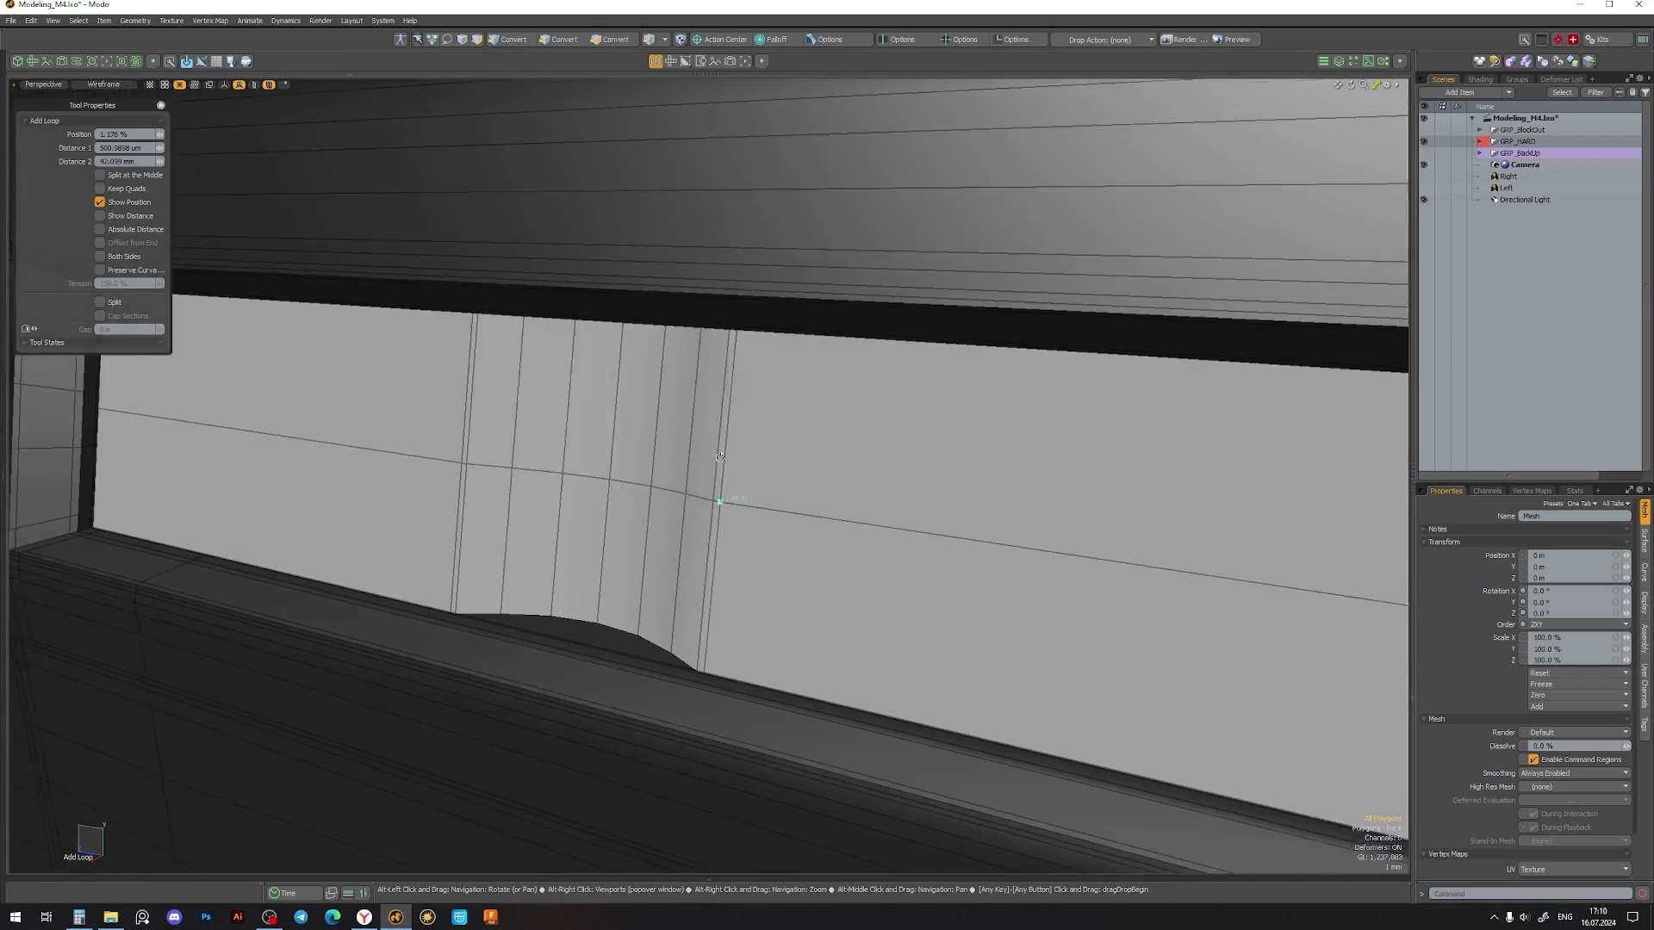
key("space")
key("2")
double_click(757, 514)
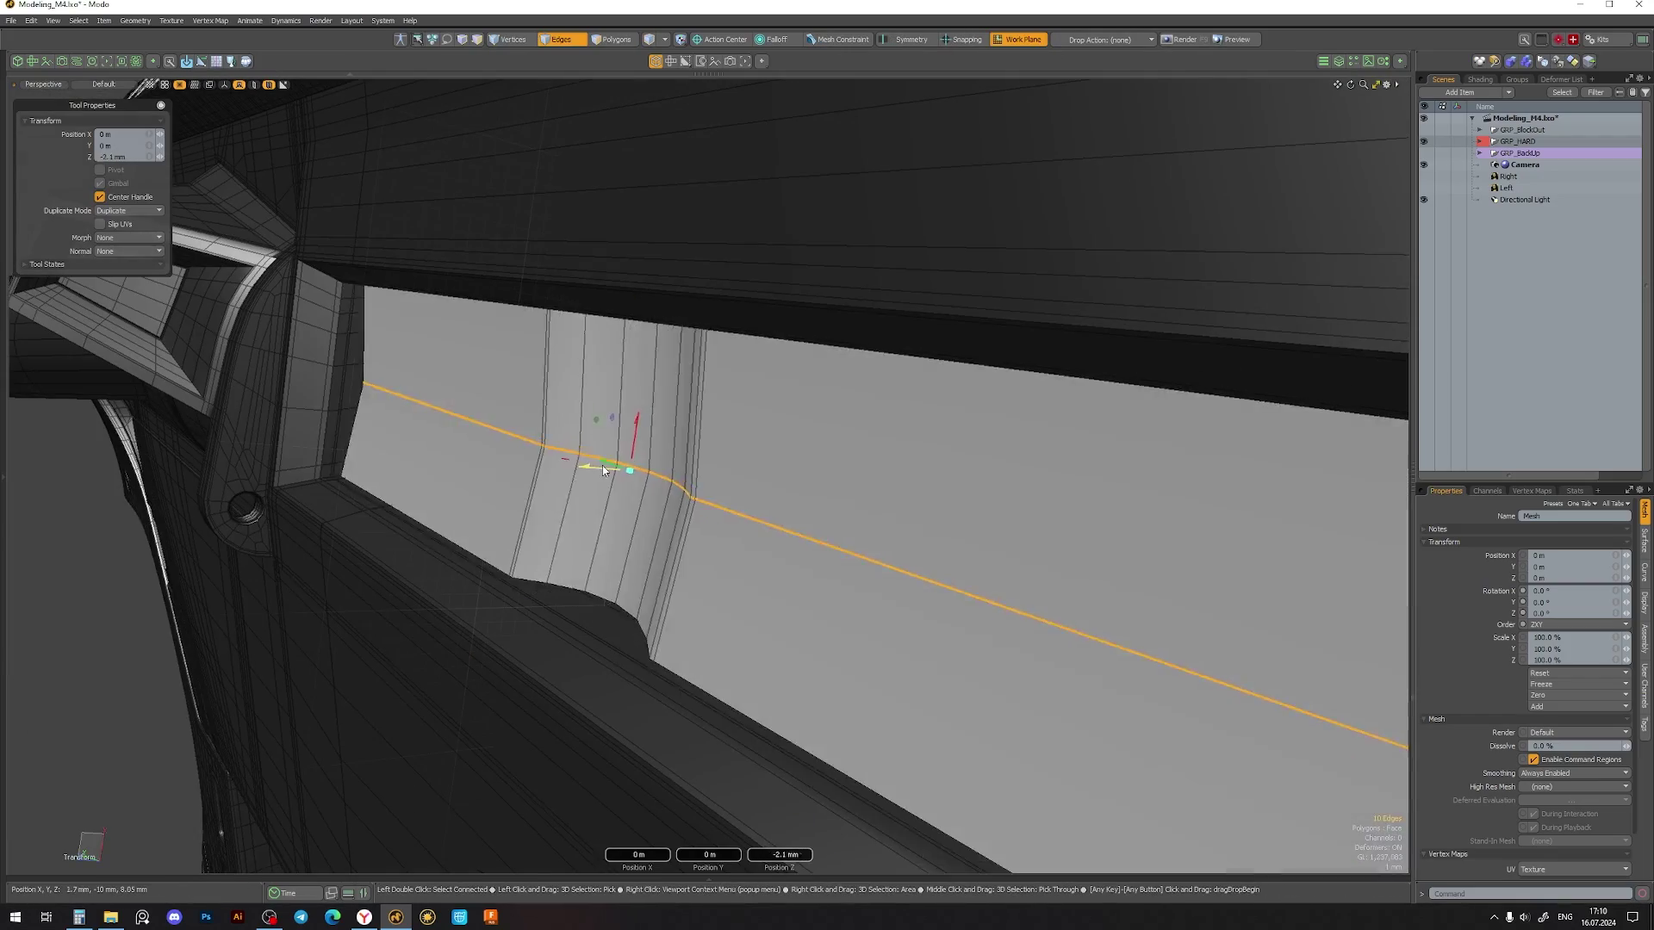
left_click_drag(757, 515, 602, 465, "alt")
key("space")
- Select all the plate's polygons and cut them out of the receiver mesh
key("3")
double_click(619, 470)
key("Delete")
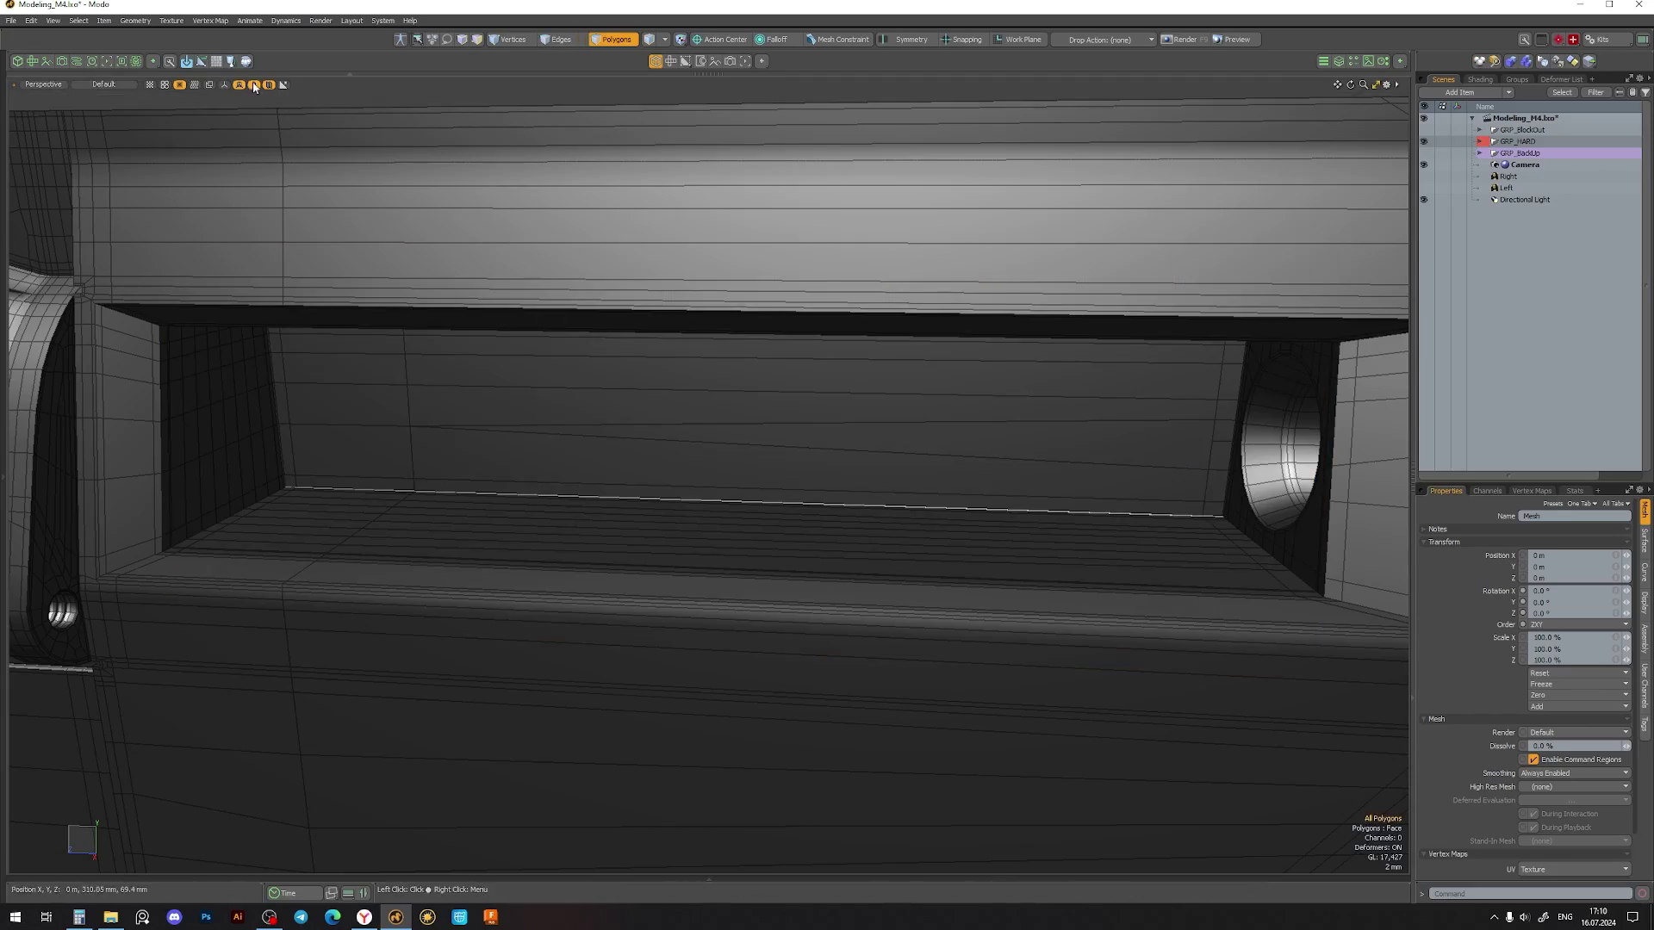
- Select the whole plate piece and isolate it in the viewport
key("ctrl+z")
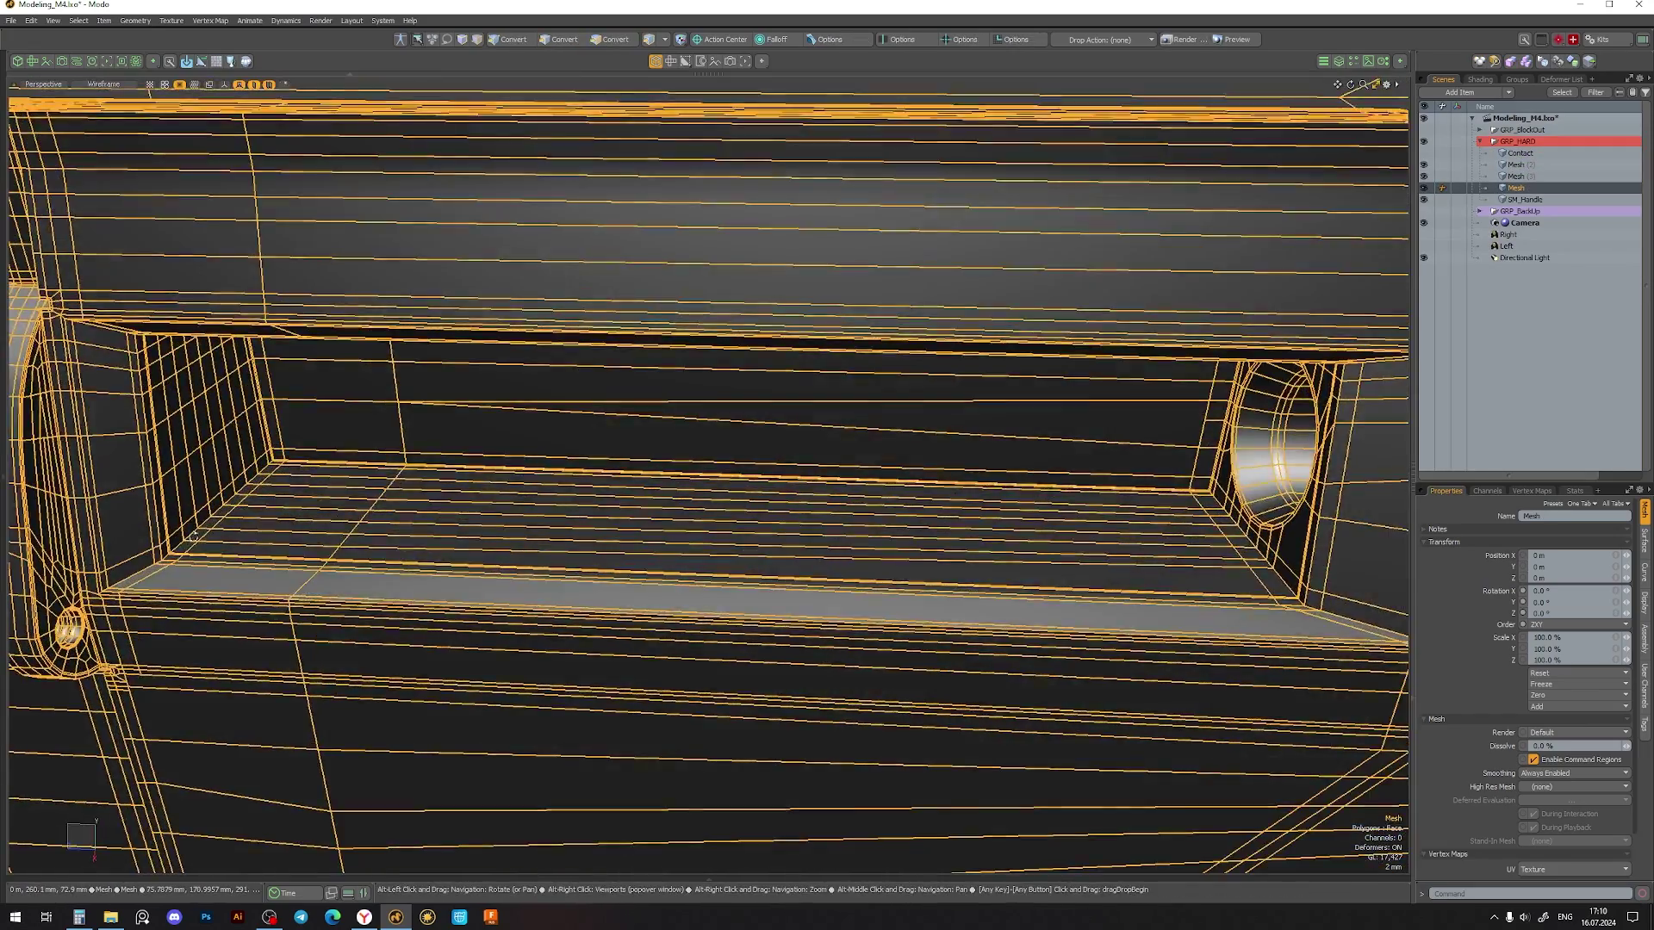
left_click_drag(668, 540, 648, 571, "alt")
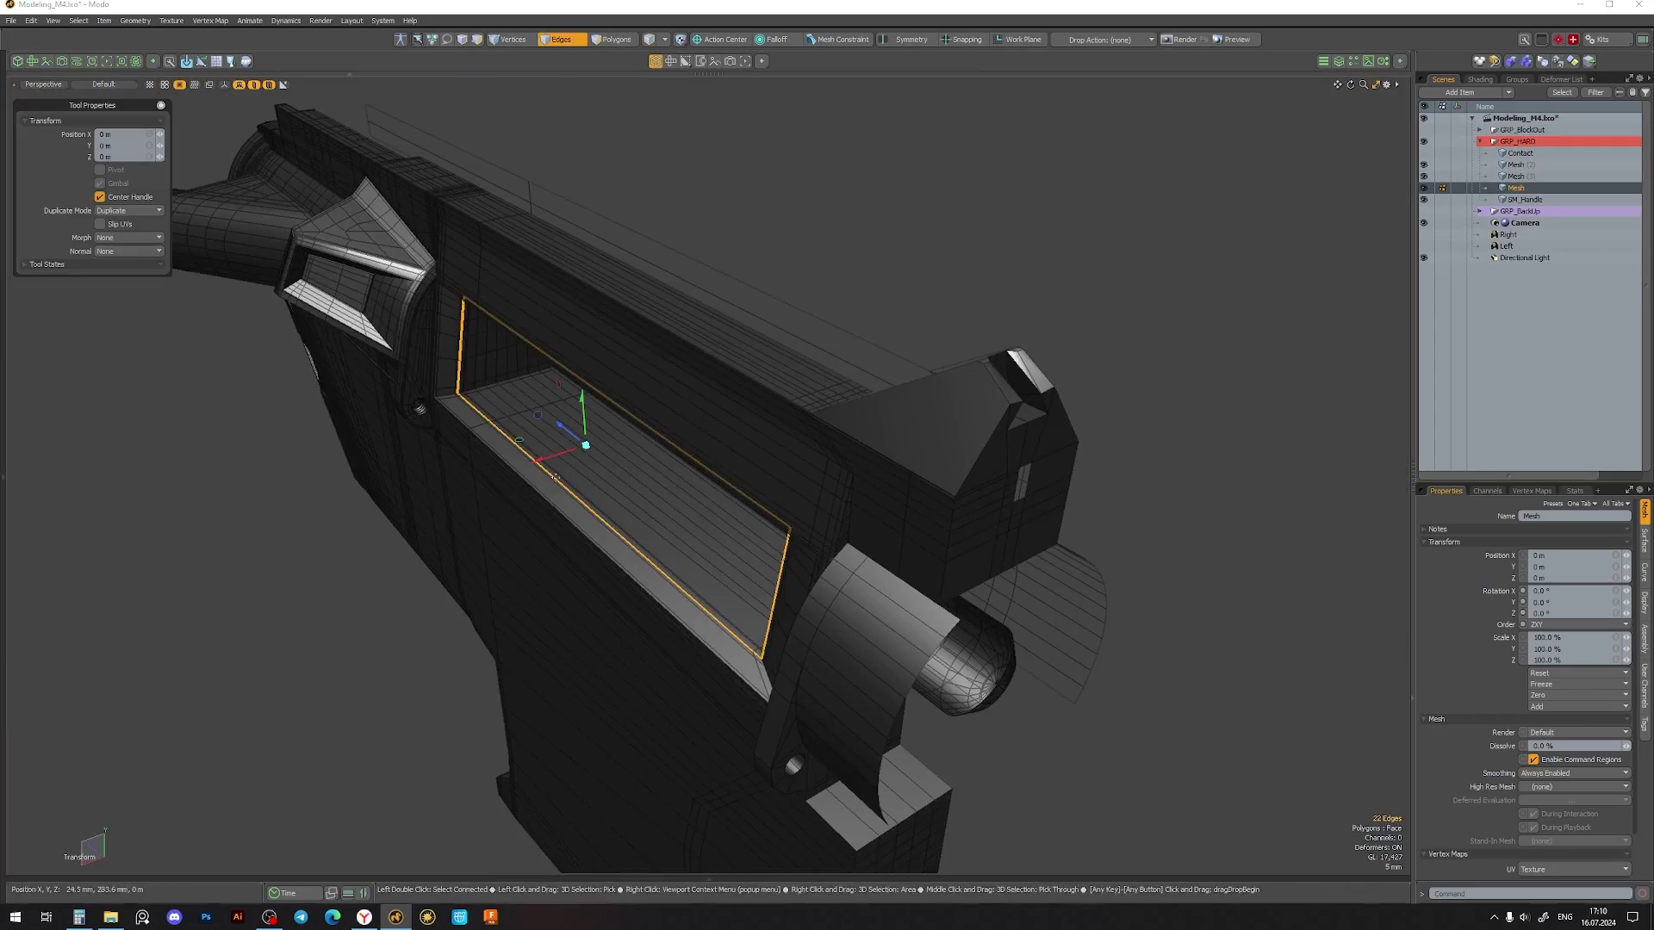
left_click(647, 570)
double_click(647, 570)
key("h")
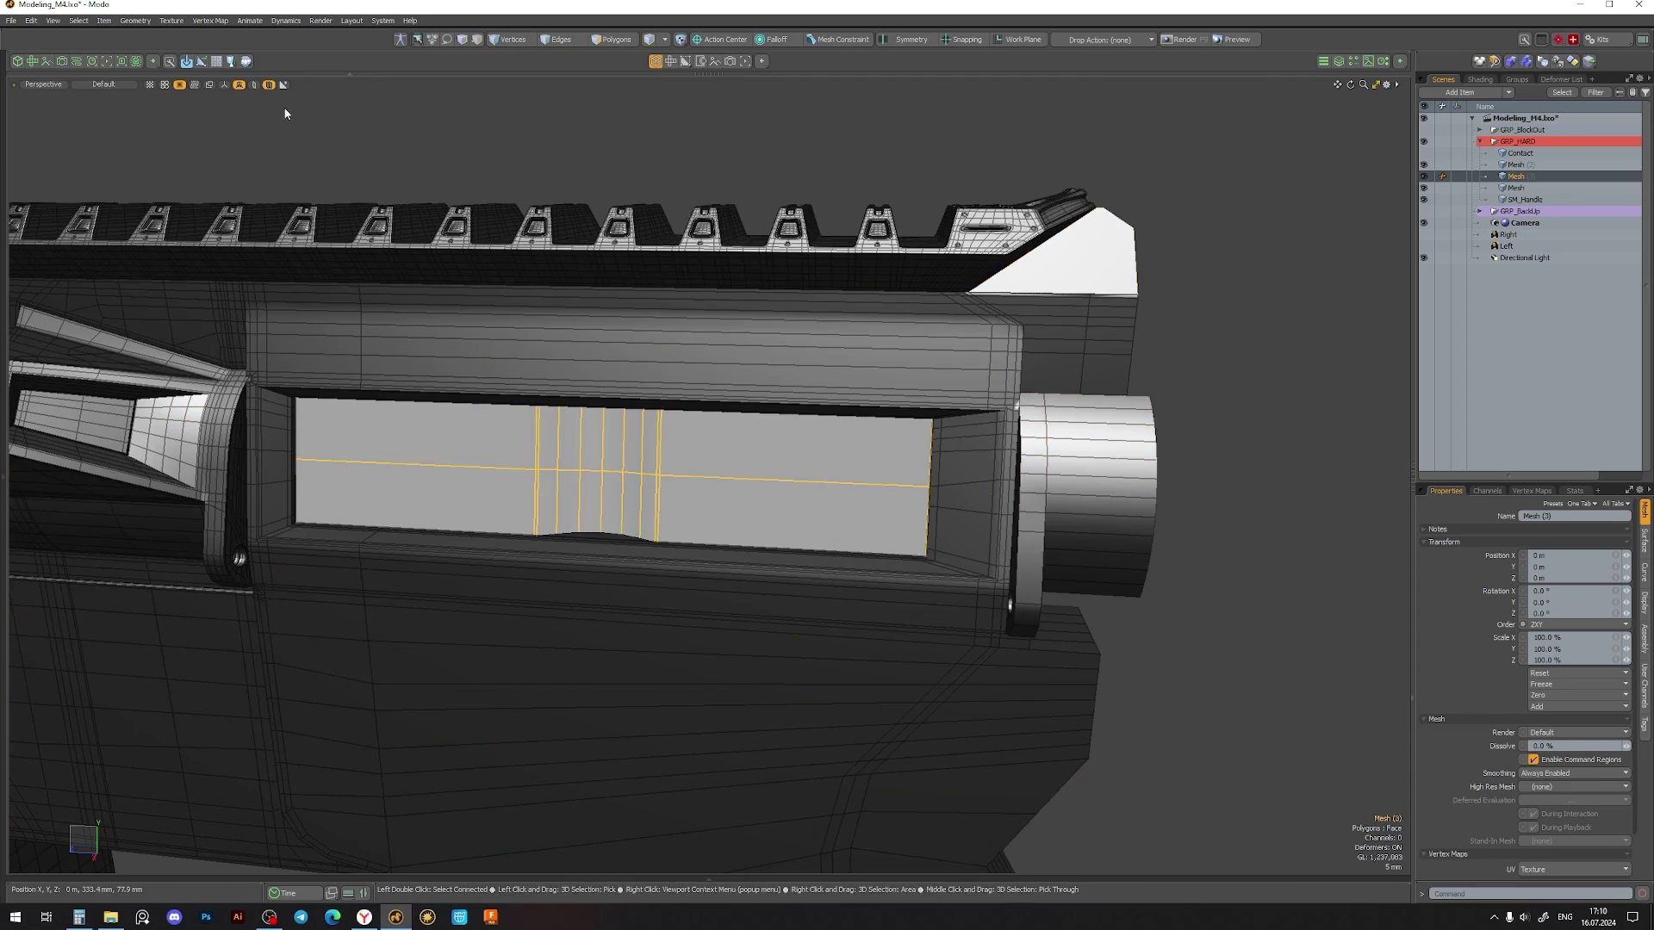
key("shift+h")
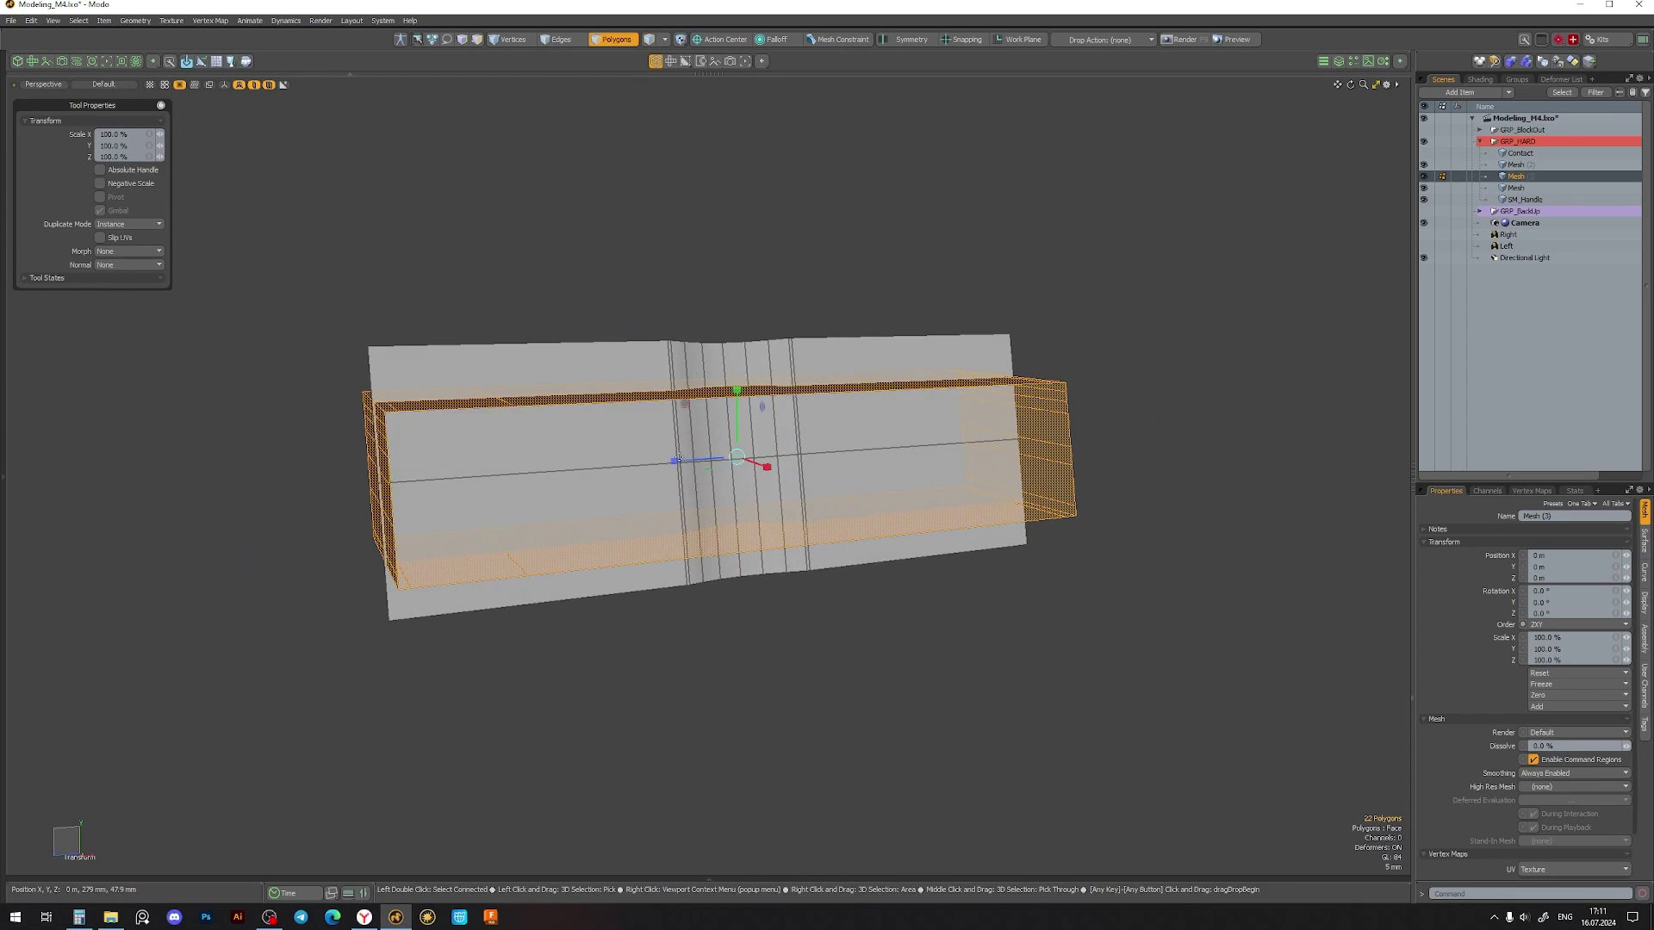
- Select all the plate's polygons and flatten them to zero width along X
key("space")
left_click(520, 446)
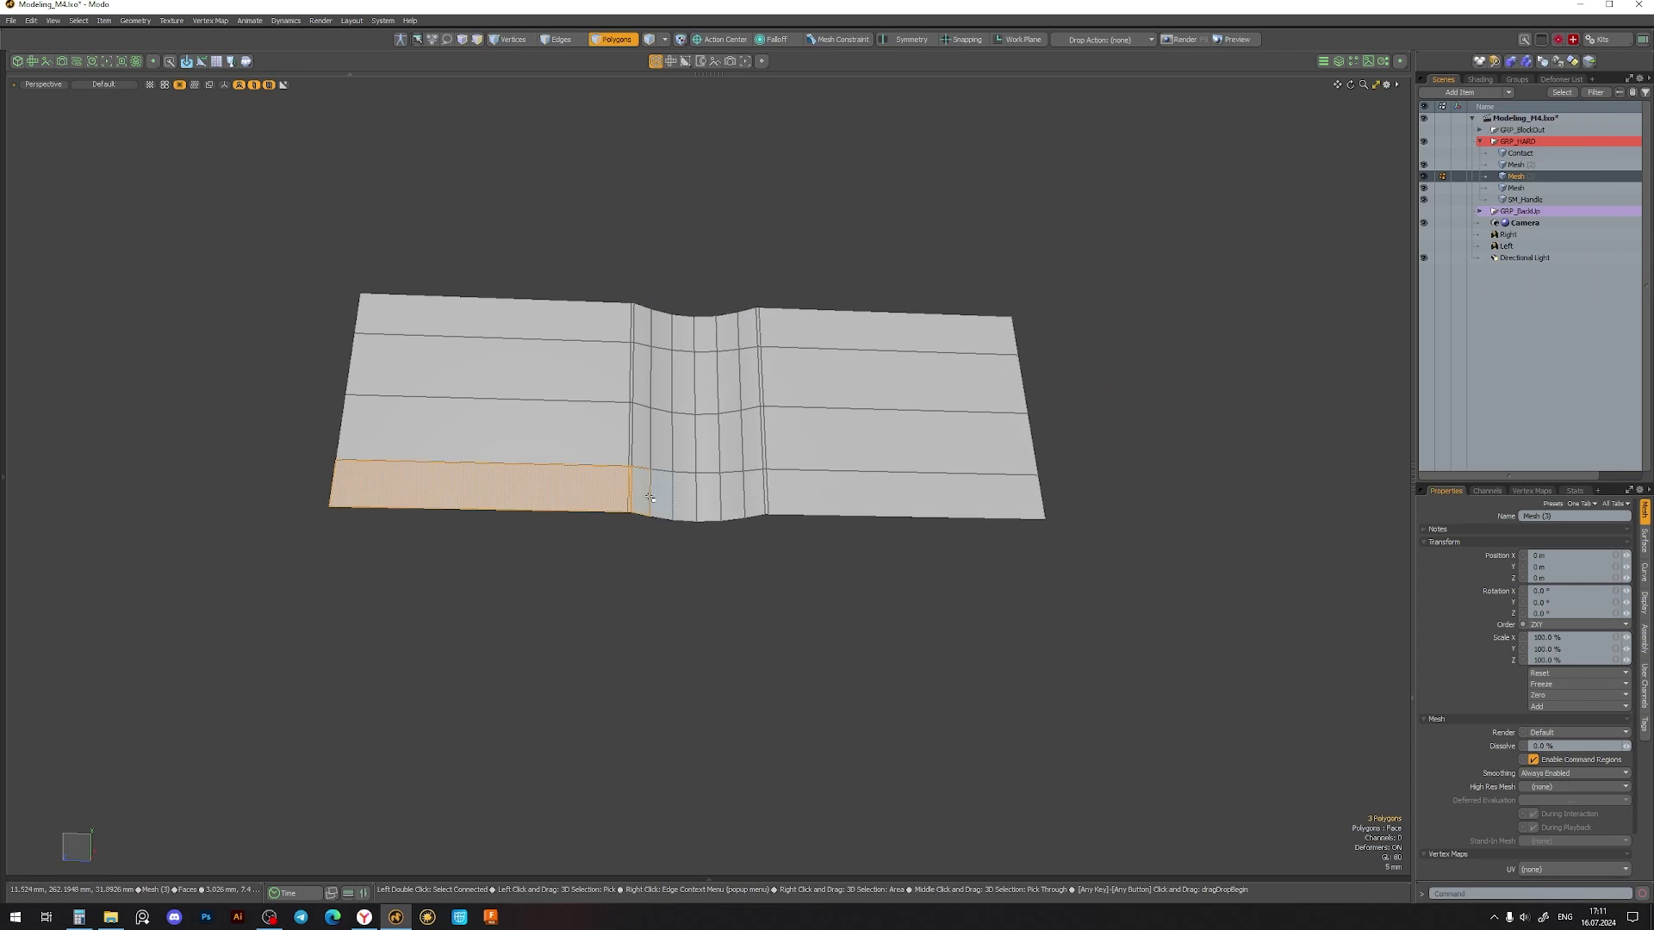
left_click_drag(771, 390, 606, 489, "alt")
double_click(606, 489)
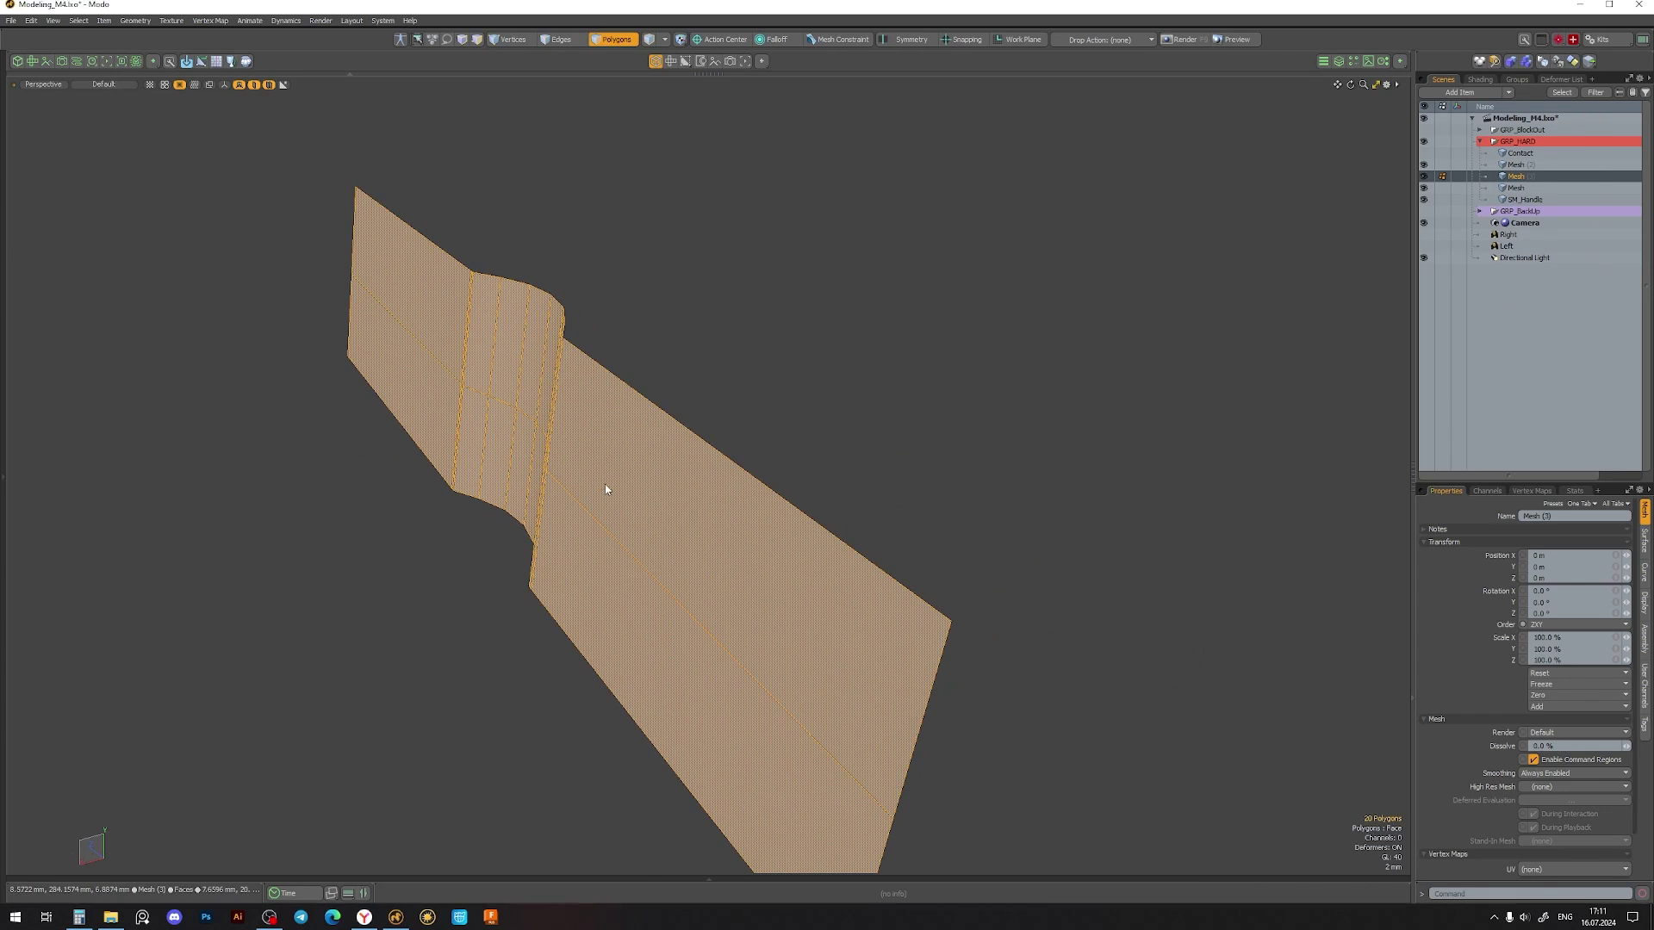
mouse_move(518, 420)
left_mouse_down("alt")
mouse_move(610, 404)
mouse_move(931, 413)
mouse_move(855, 435)
left_mouse_up("alt")
- Duplicate the plate polygons and slide the copy to about -3.5 mm along X
key("shift+d")
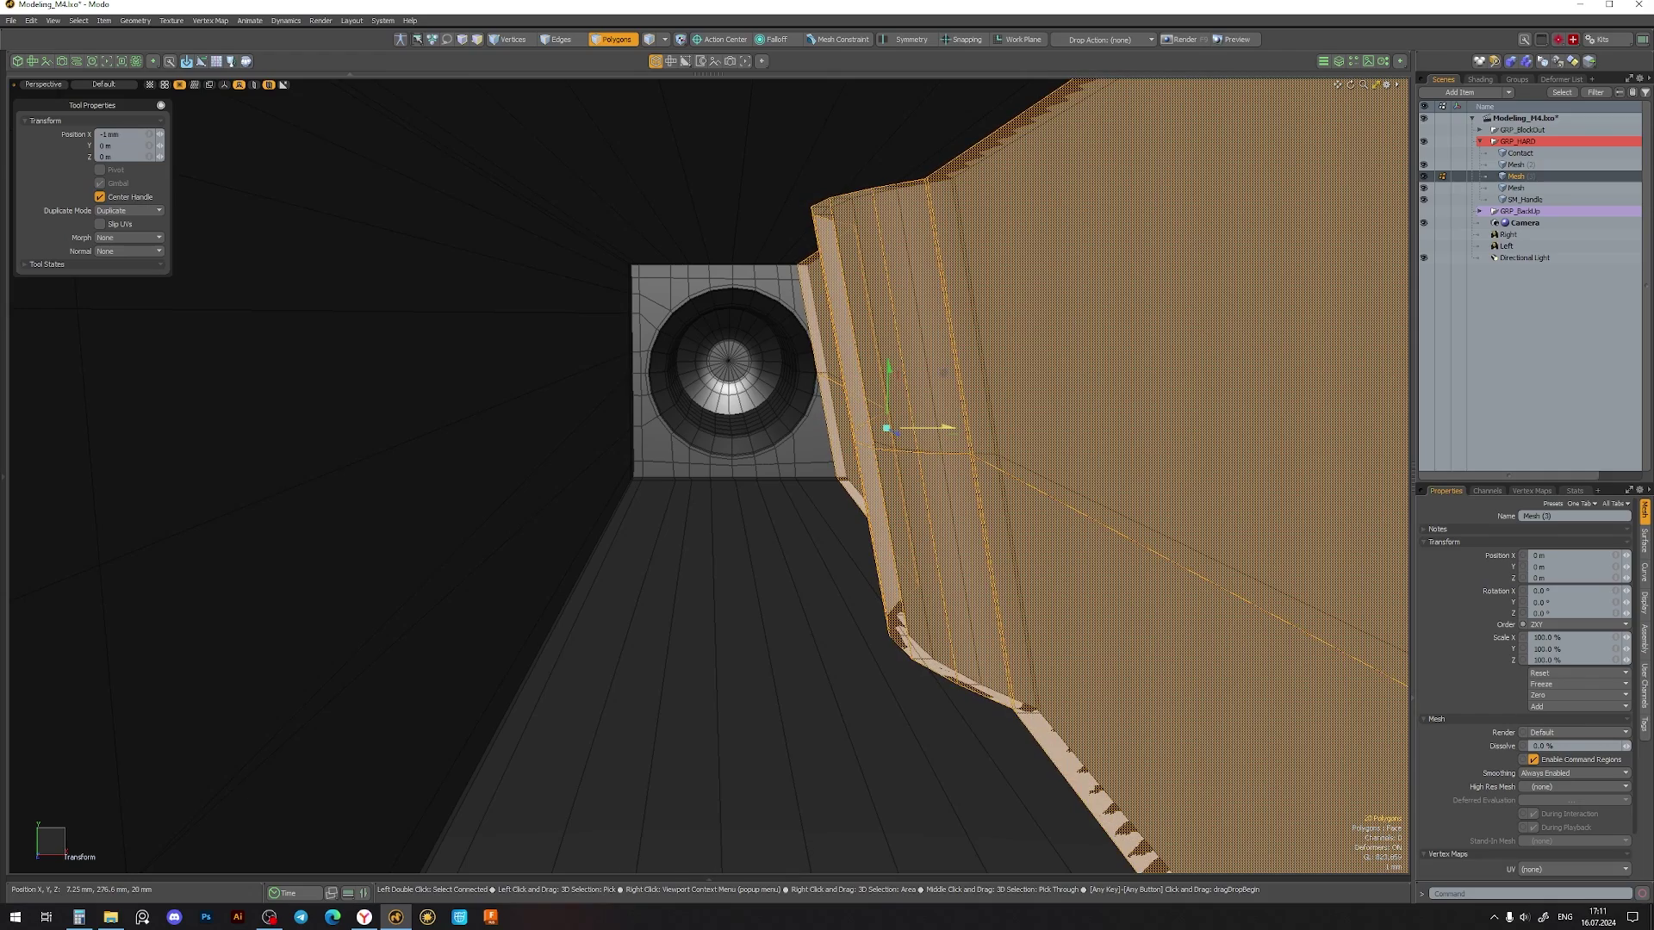
left_click_drag(889, 431, 842, 431)
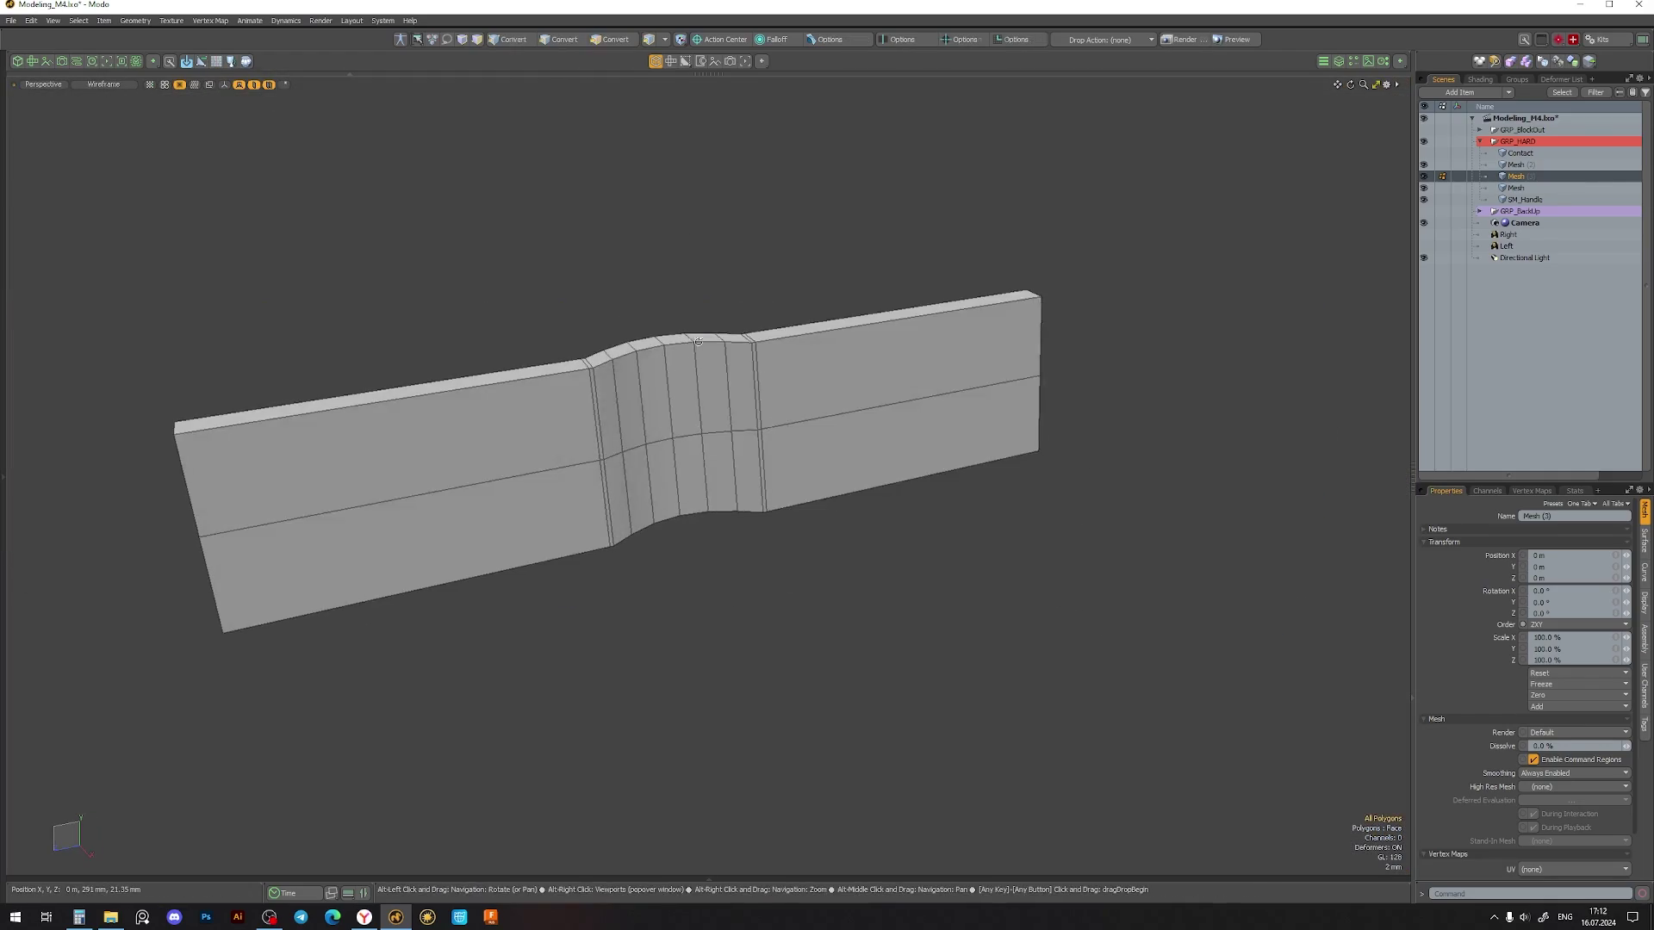
key("m")
left_click(941, 446)
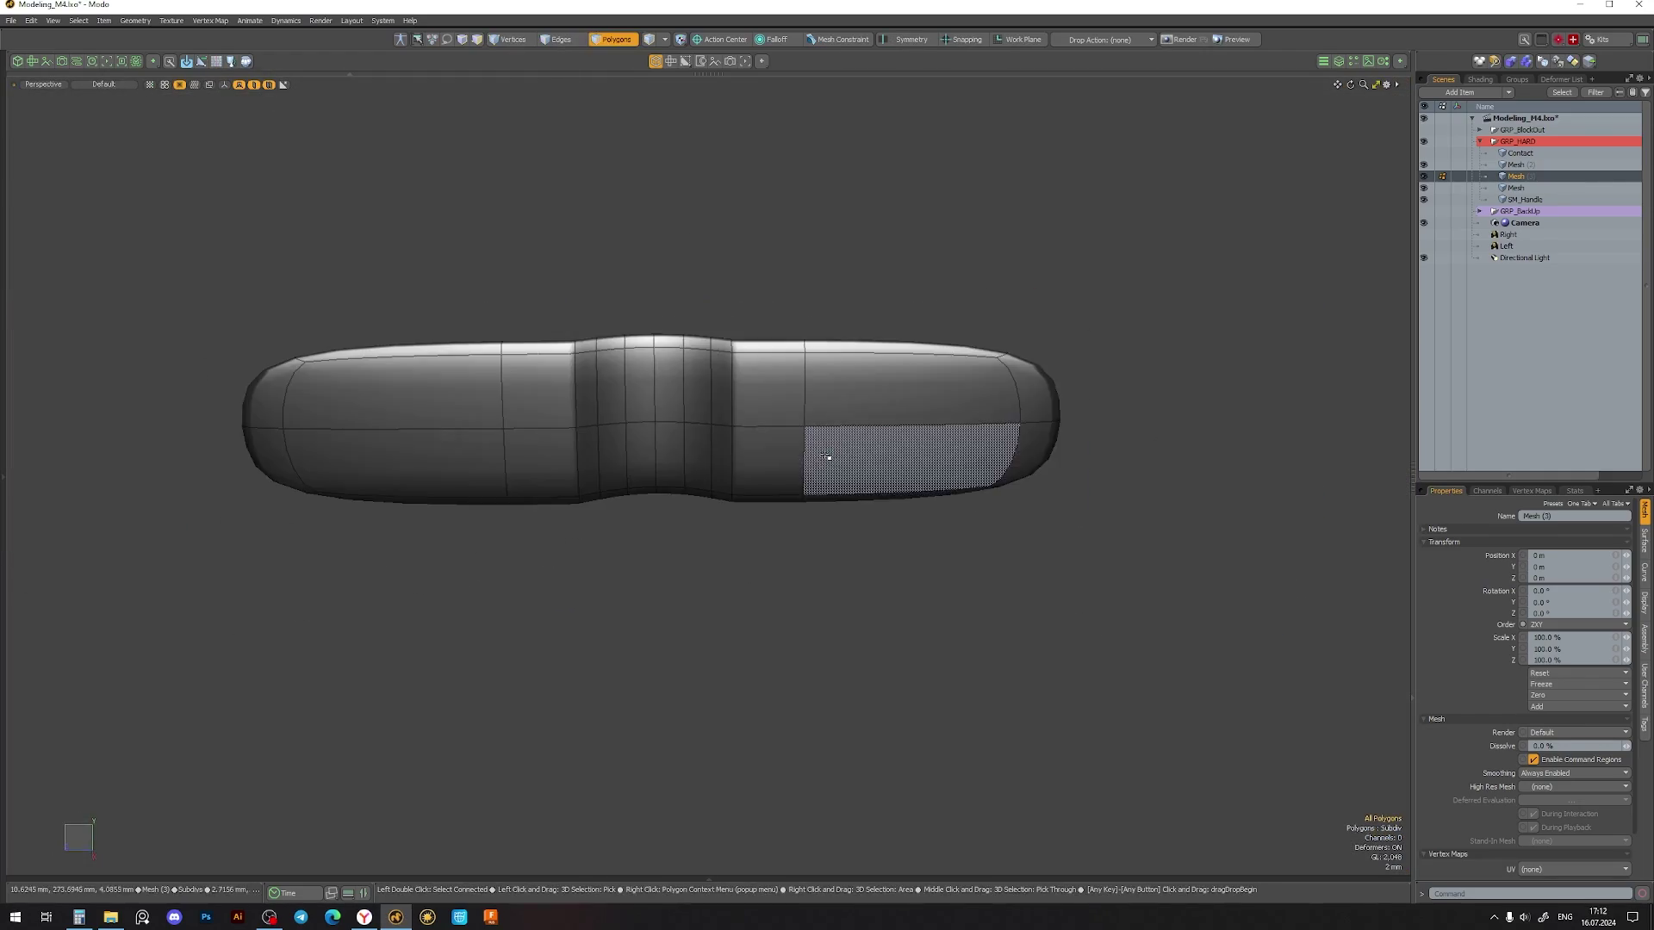
- Insert a new edge loop across the plate and inspect it in the unsmoothed cage
left_click_drag(619, 441, 491, 473, "alt")
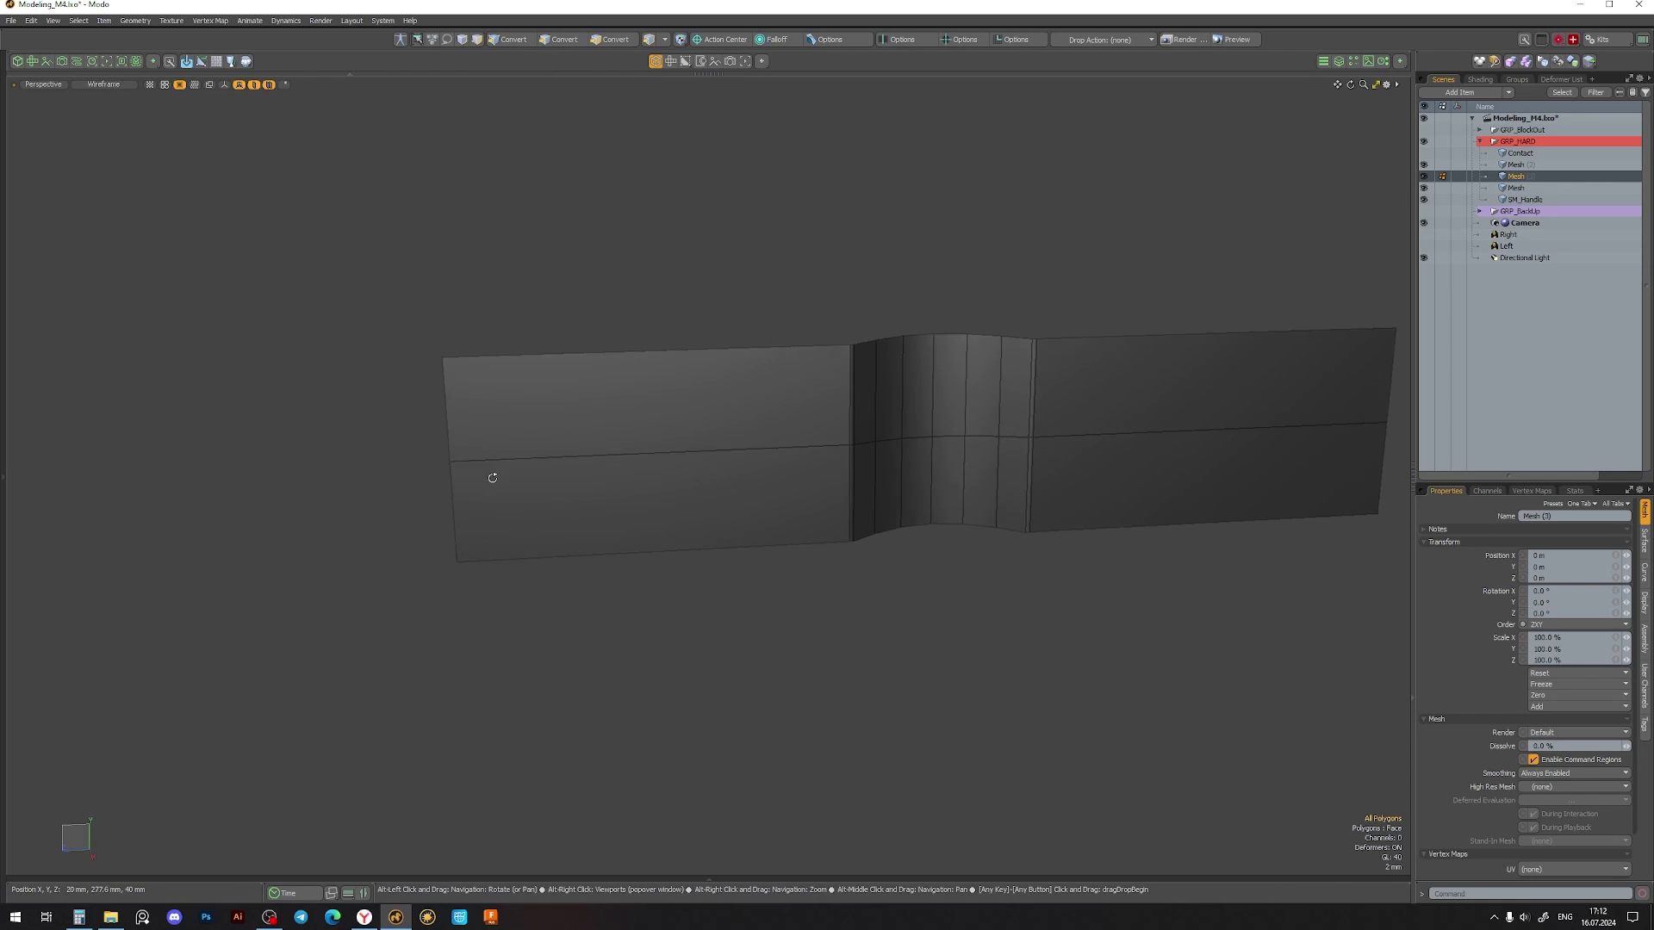
key("alt+l")
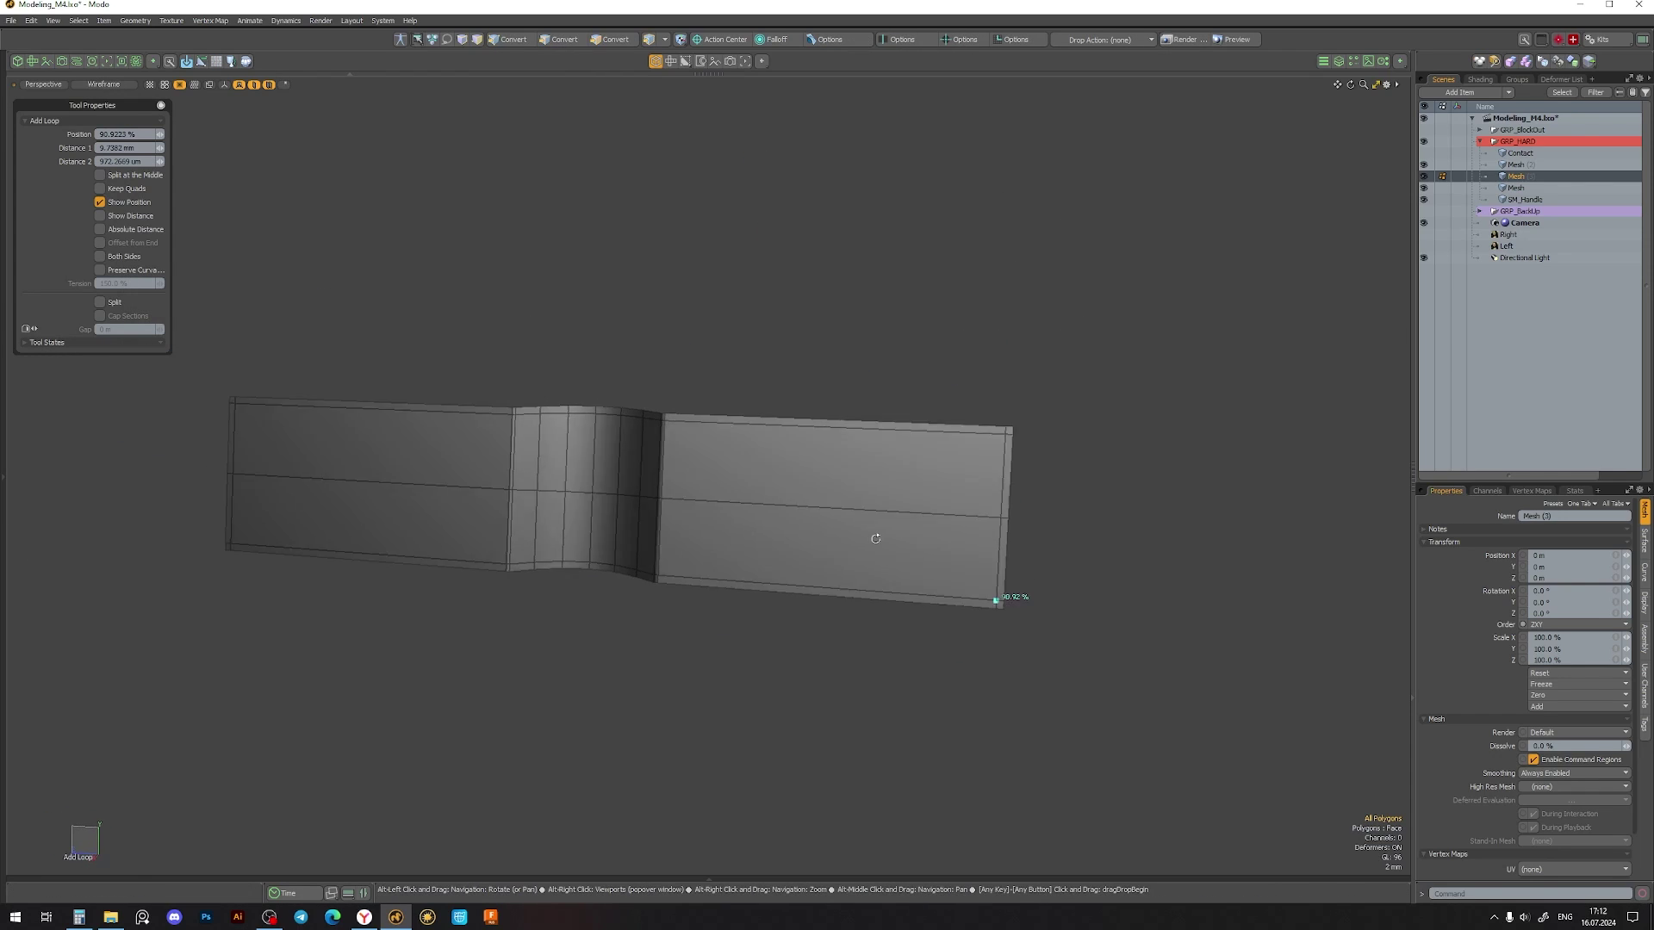
left_click_drag(1042, 478, 965, 477)
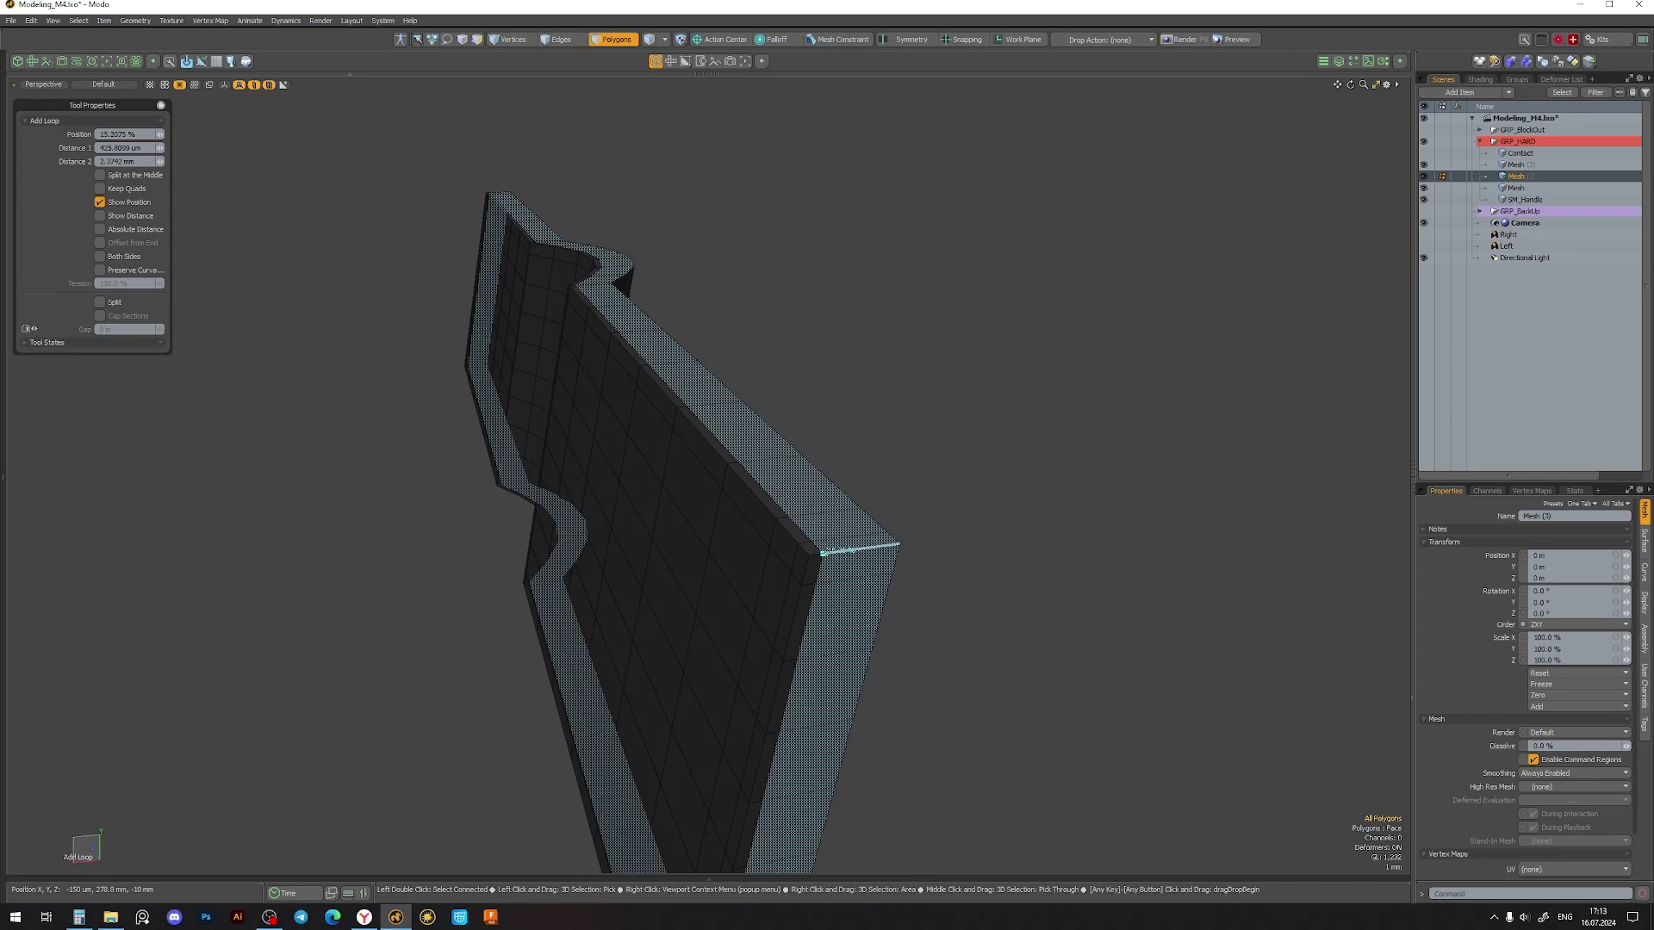
key("Tab")
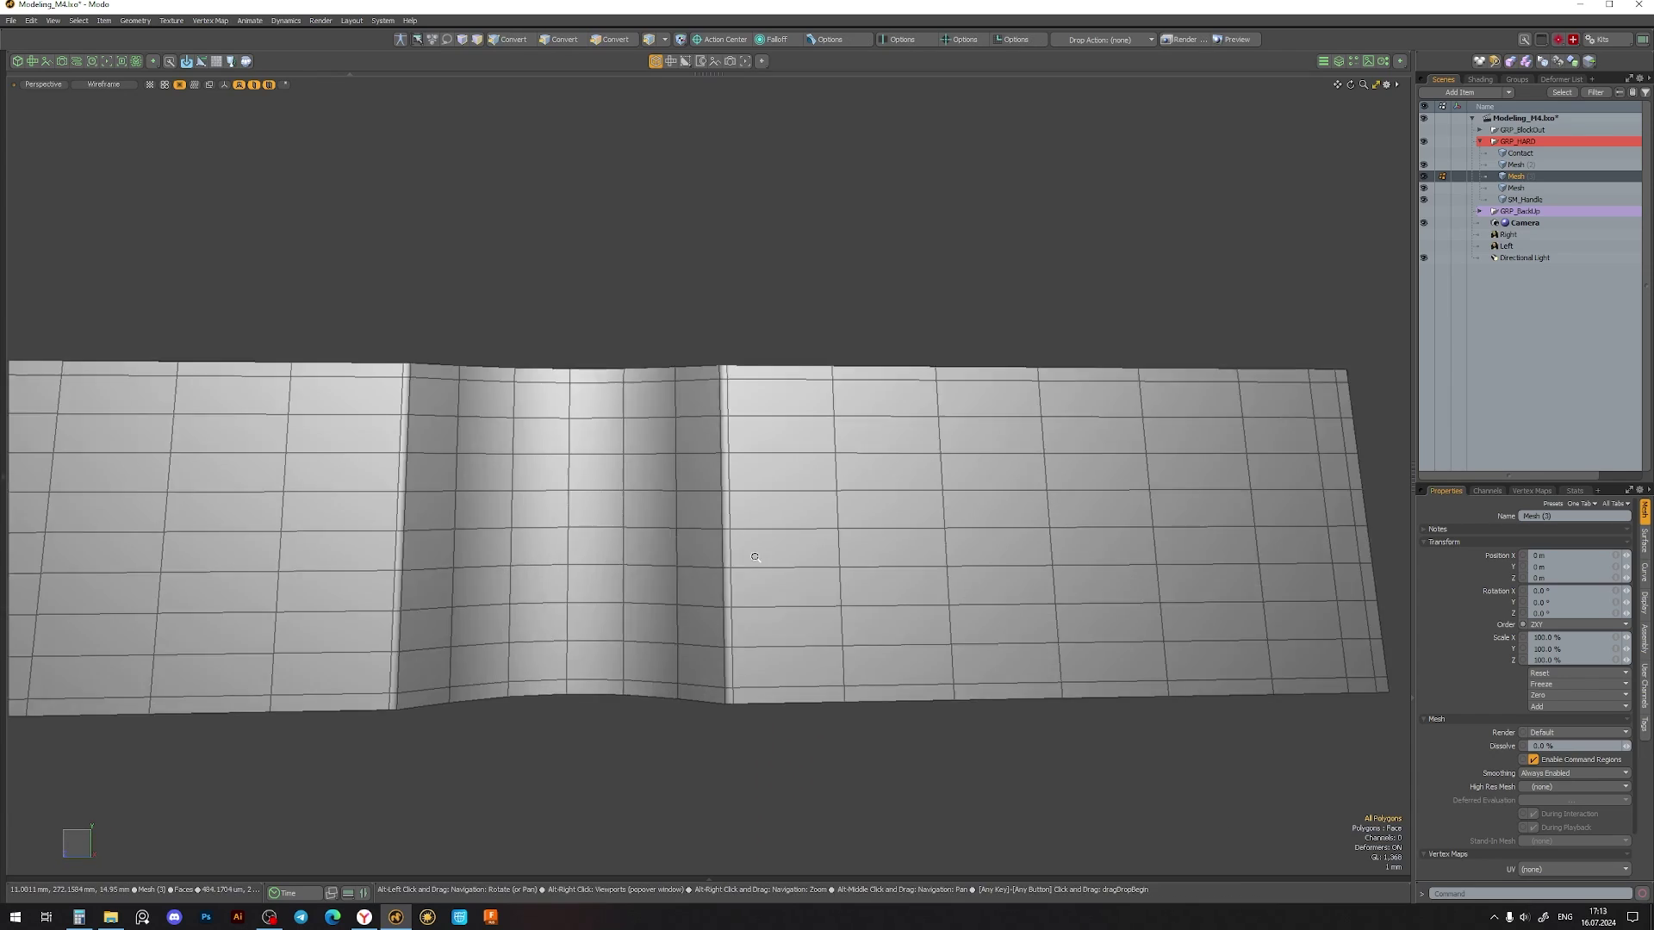
left_click(730, 596)
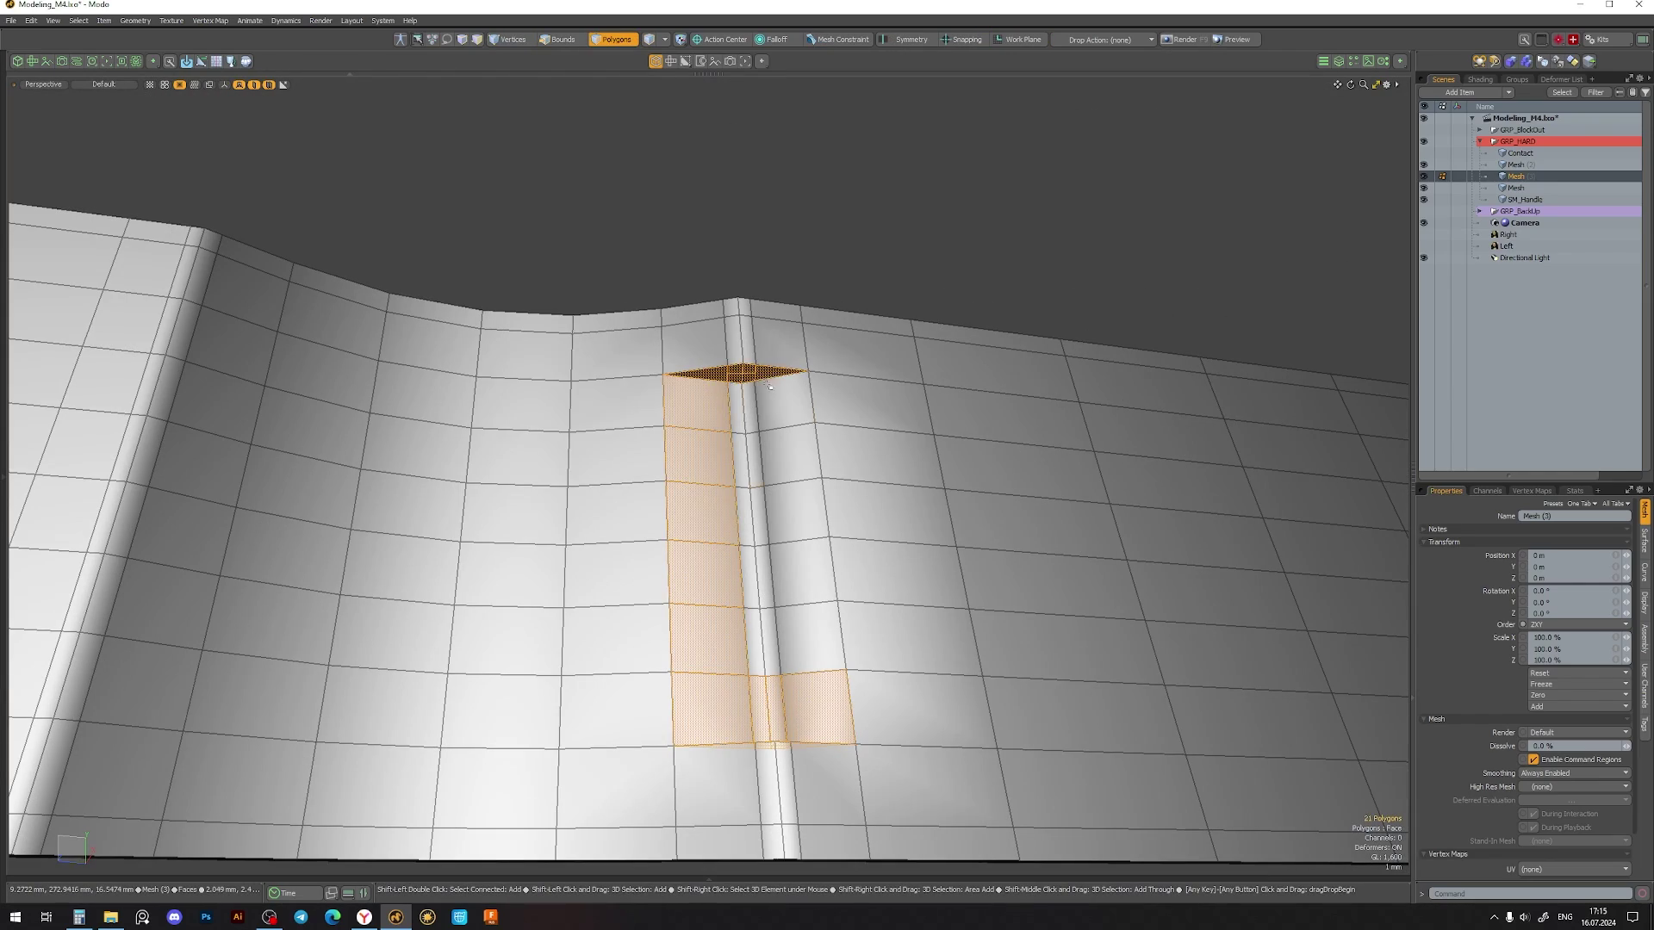
- Bevel the selected polygon strips inward into a wide recess and a narrow slot
key("b")
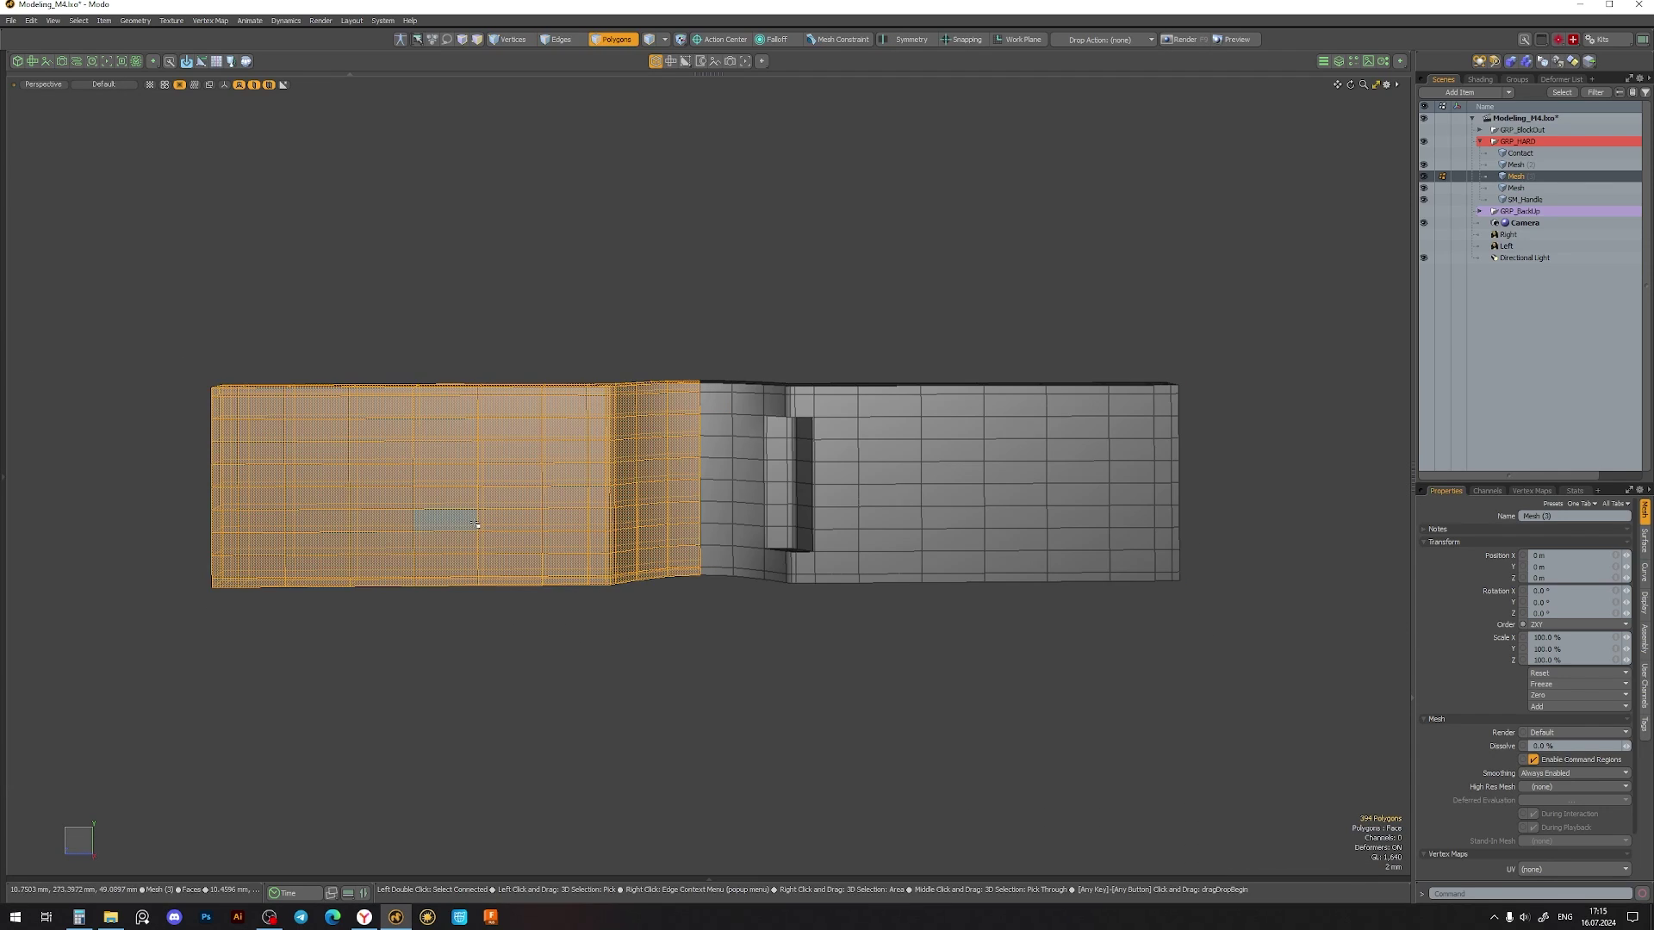
left_click_drag(708, 468, 835, 527, "alt")
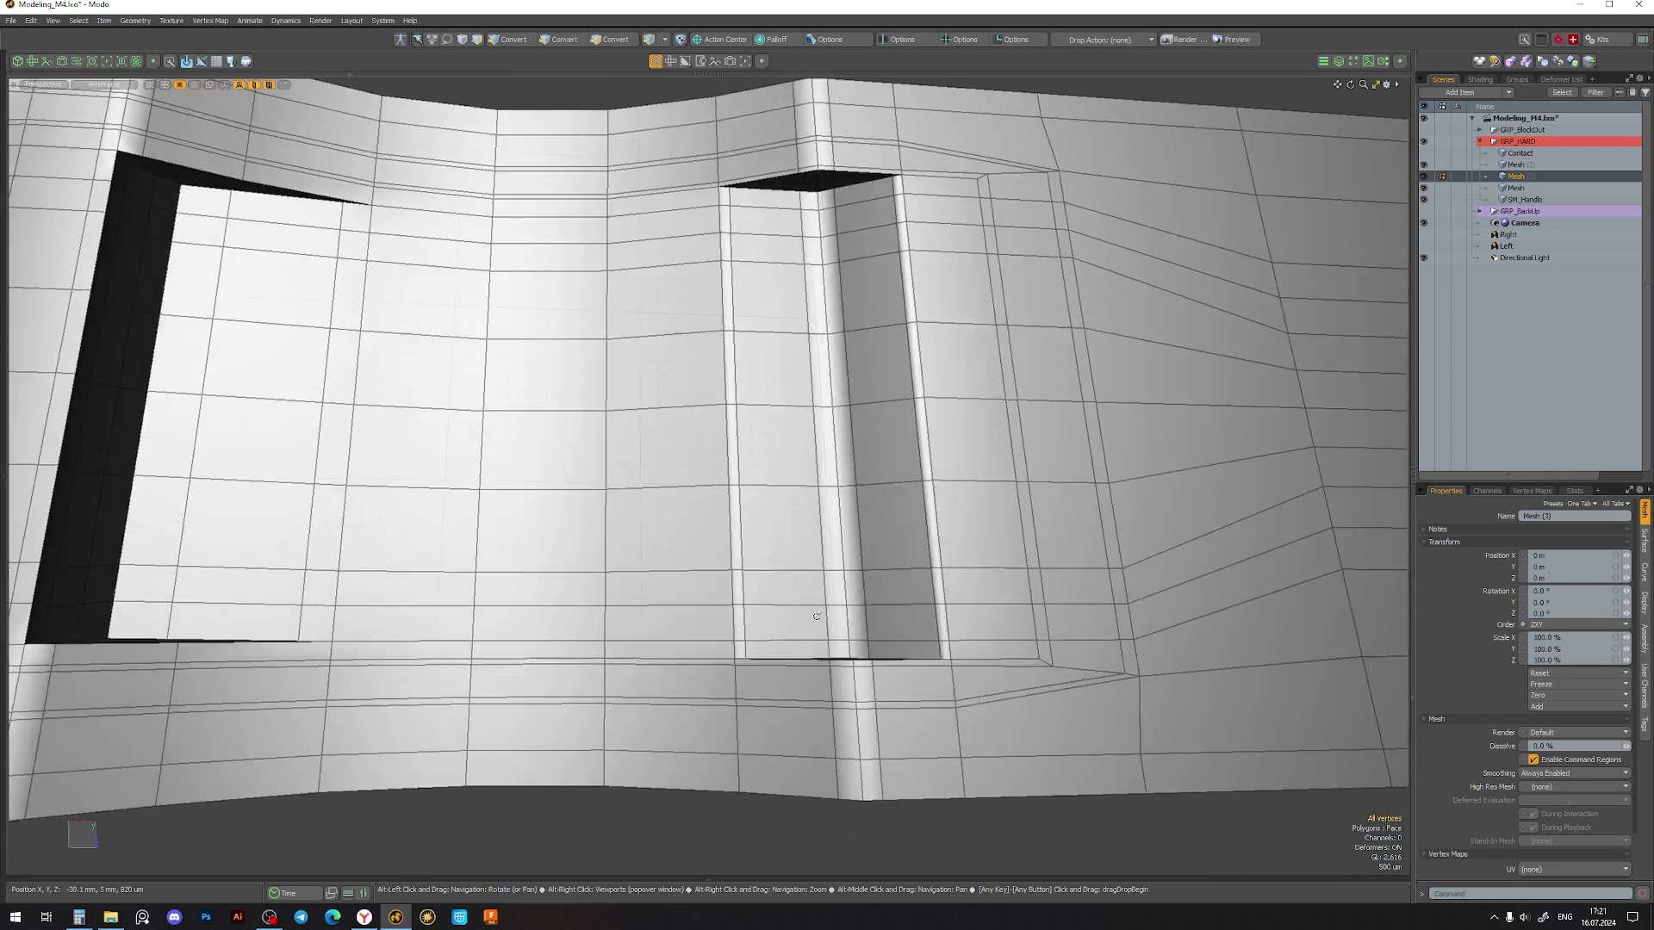
- Slice a new edge beneath the narrow slot and select the vertical edge loop beside it
mouse_move(817, 617)
left_mouse_down("alt")
mouse_move(724, 700)
mouse_move(738, 359)
mouse_move(769, 628)
left_mouse_up("alt")
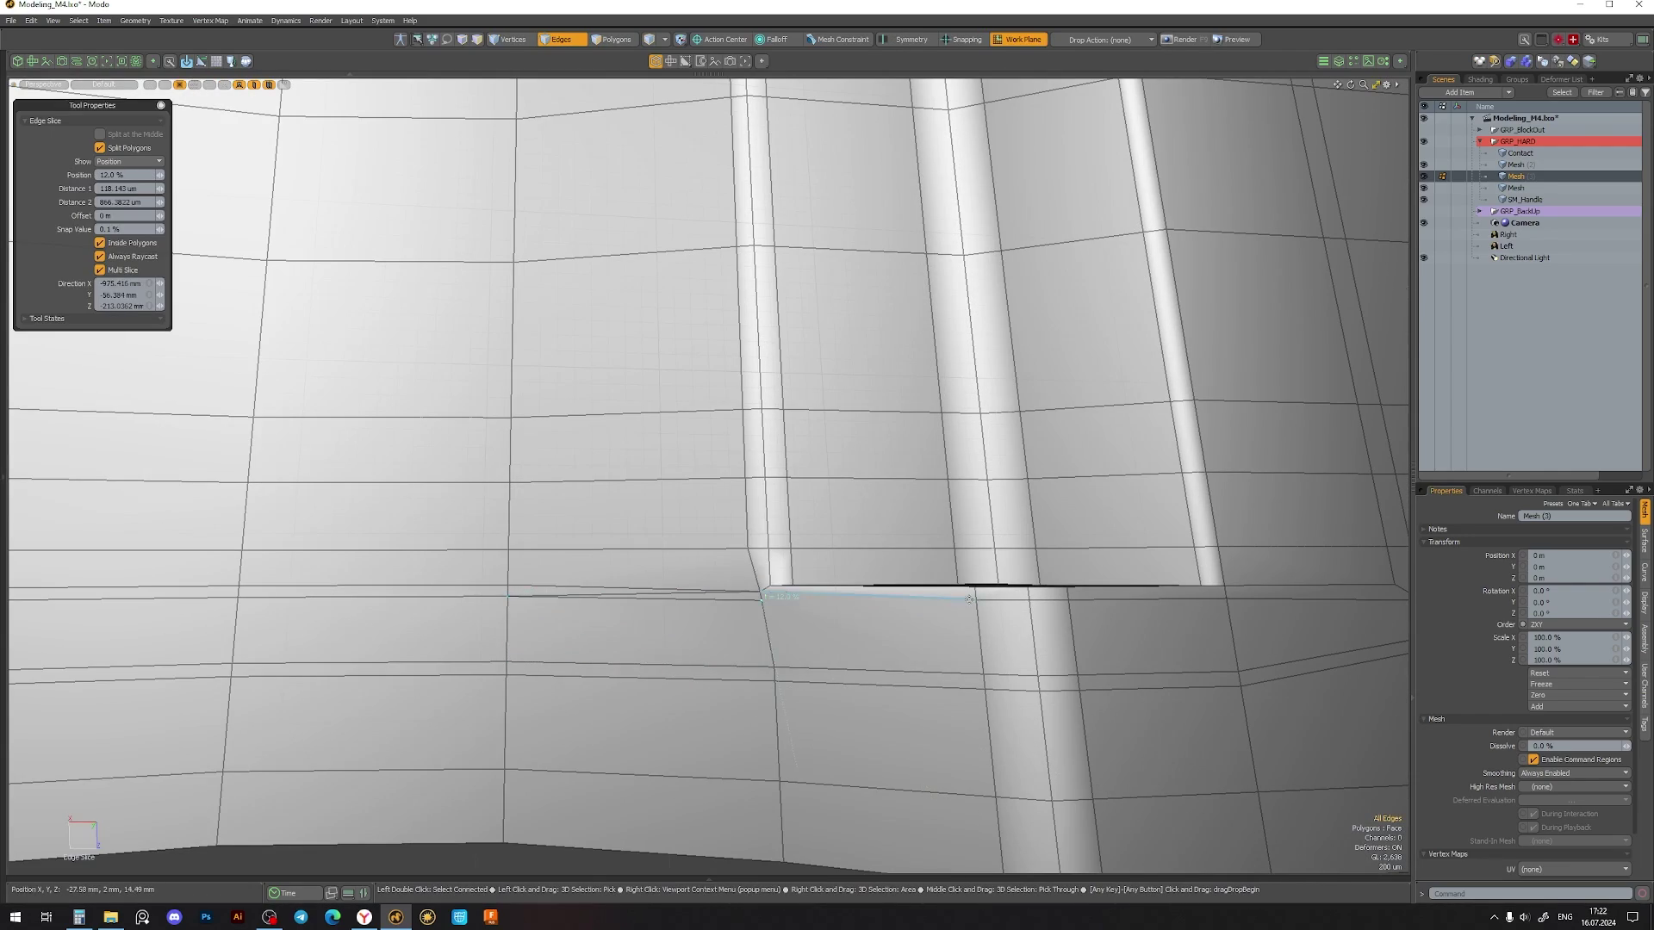
left_click_drag(626, 594, 726, 613, "alt")
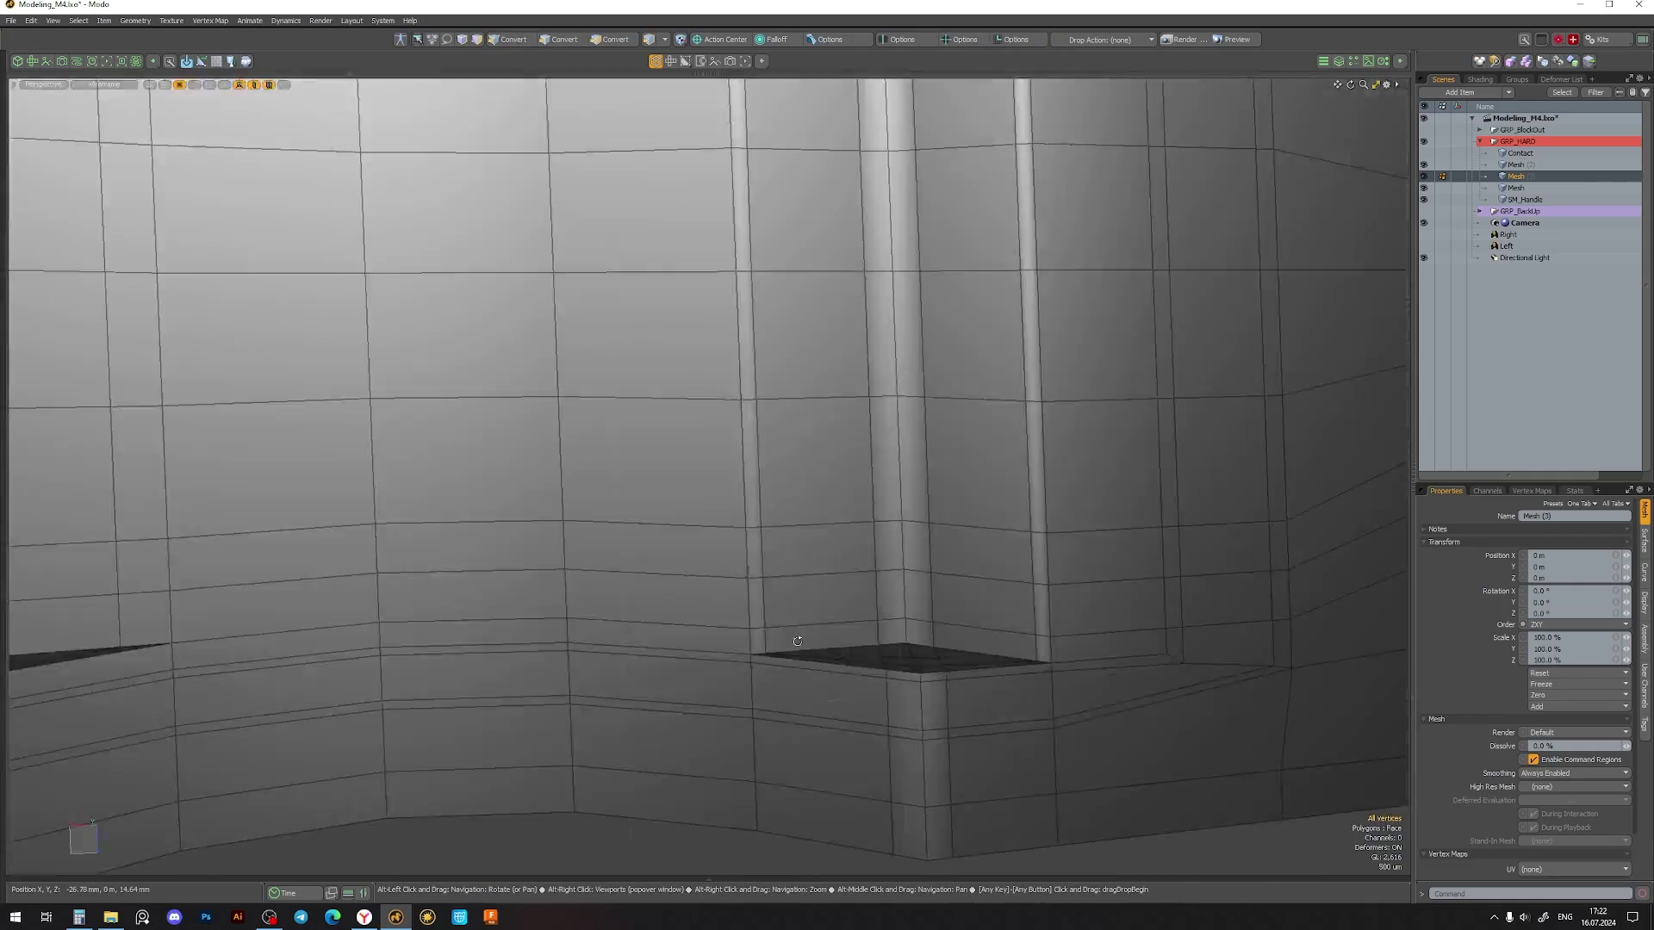
left_click_drag(715, 750, 604, 516, "alt")
key("2")
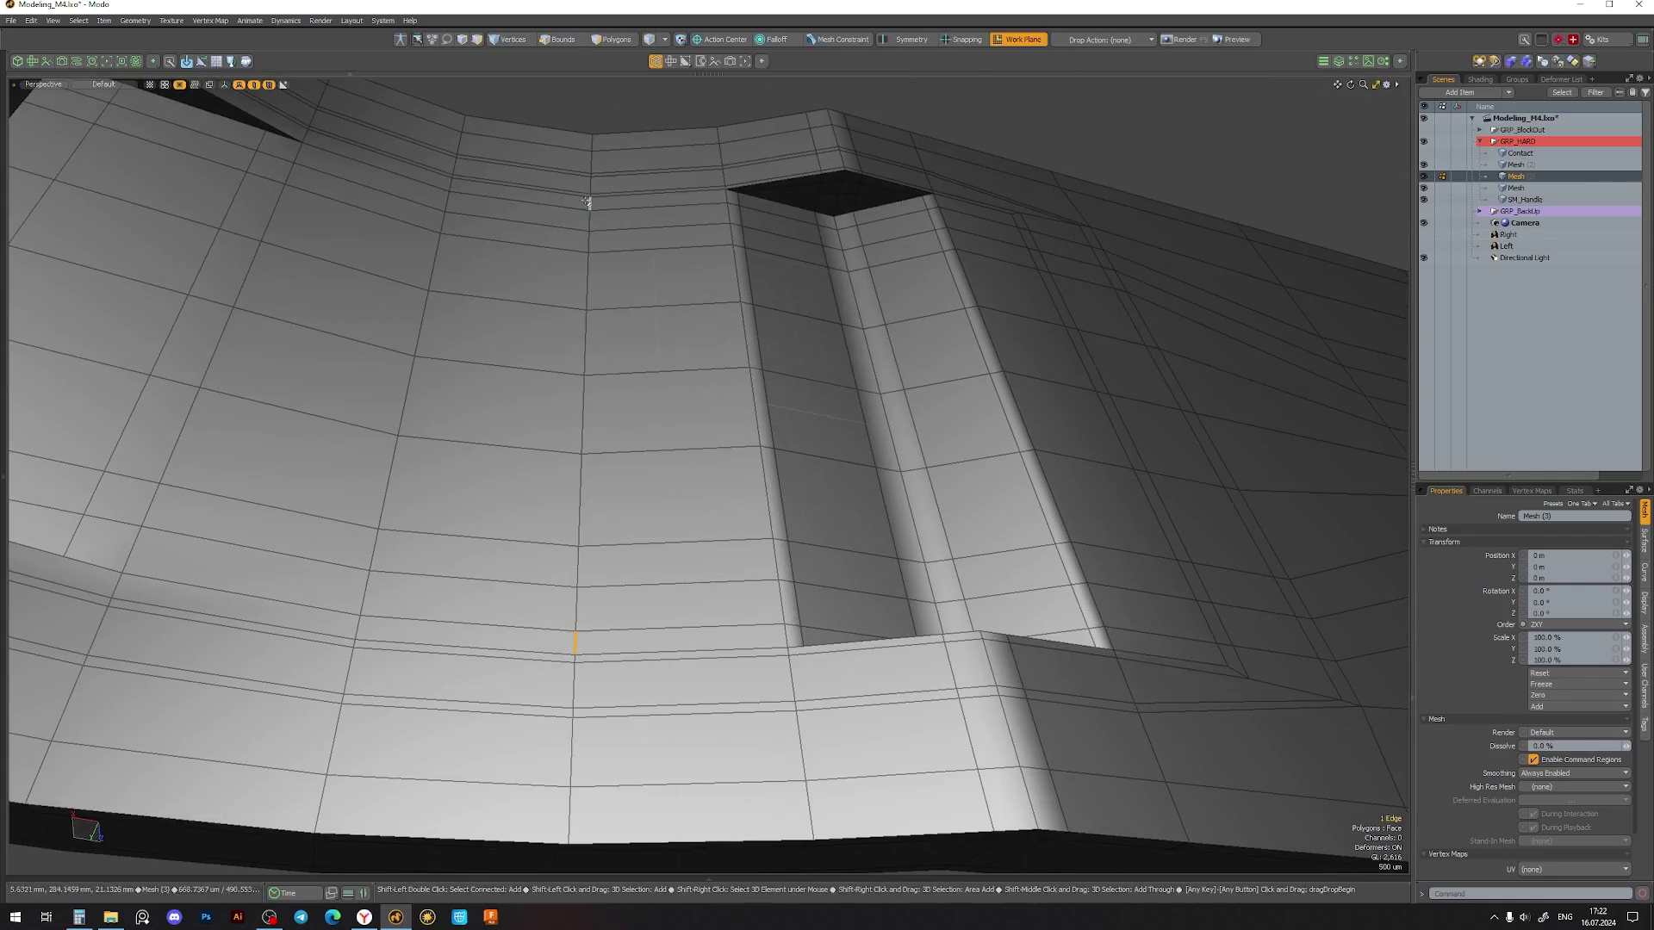
double_click(578, 443)
key("w")
mouse_move(573, 440)
left_mouse_down("alt")
mouse_move(612, 332)
mouse_move(628, 467)
left_mouse_up("alt")
key("Tab")
- Check the slot's support edges in smoothed and cage views from several angles
scroll(628, 468, "up", 3)
key("Tab")
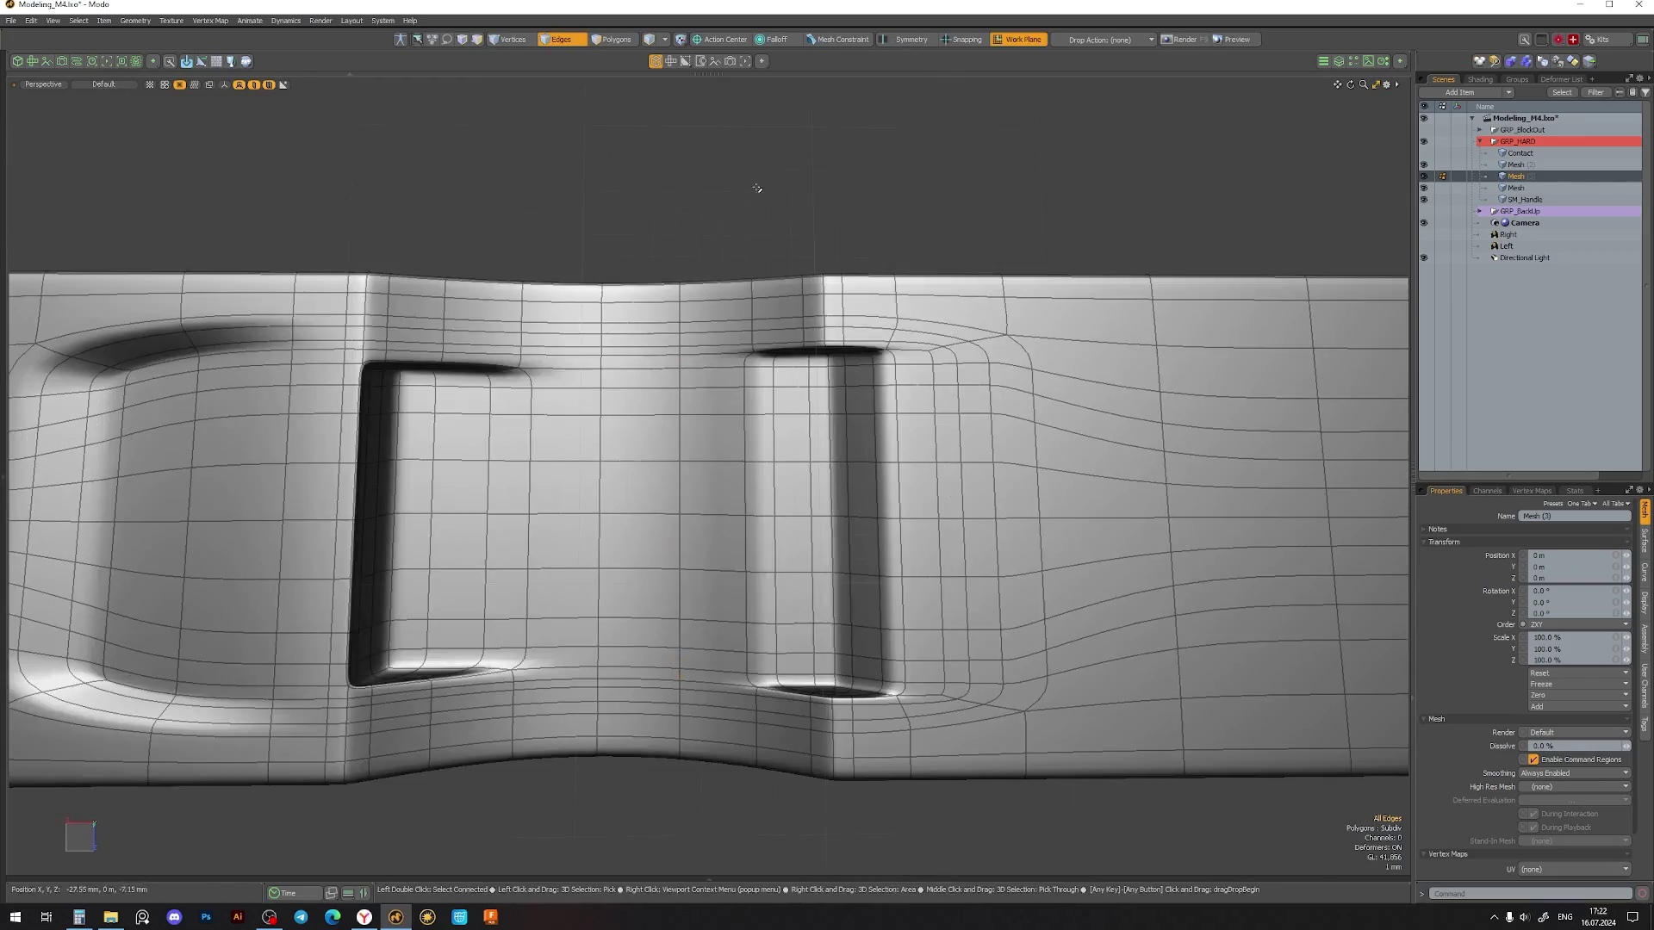
scroll(878, 709, "up", 5)
scroll(878, 709, "down", 5)
left_click_drag(878, 709, 812, 705, "alt")
key("Tab")
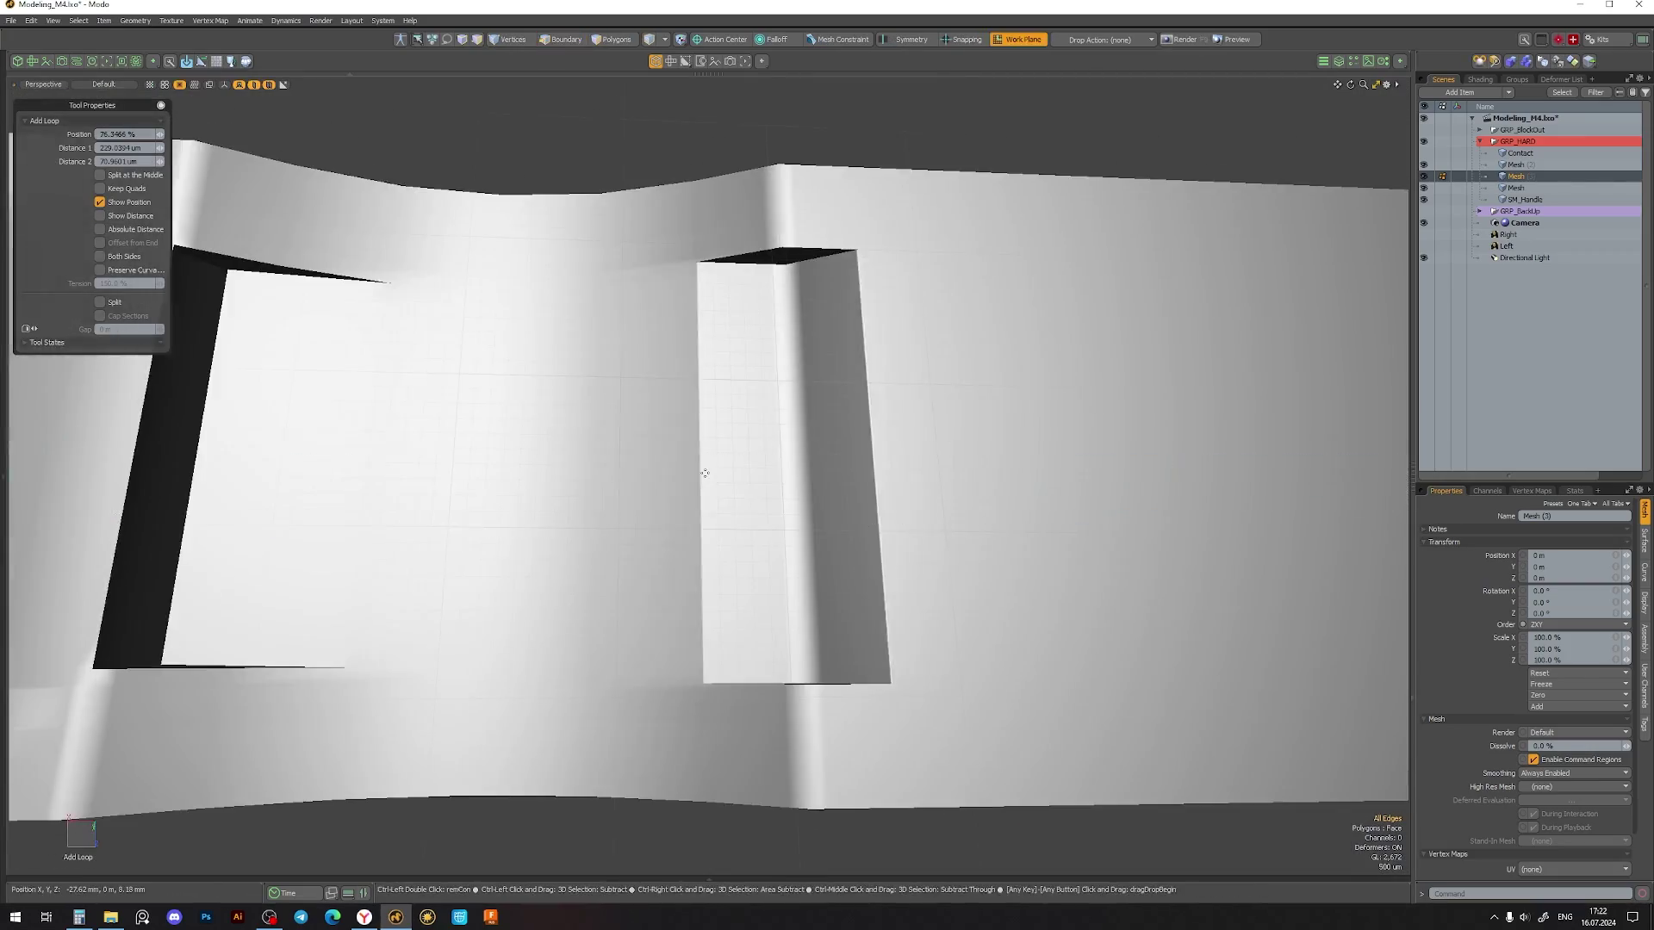
key("Tab")
left_click_drag(887, 315, 861, 296, "alt")
key("Tab")
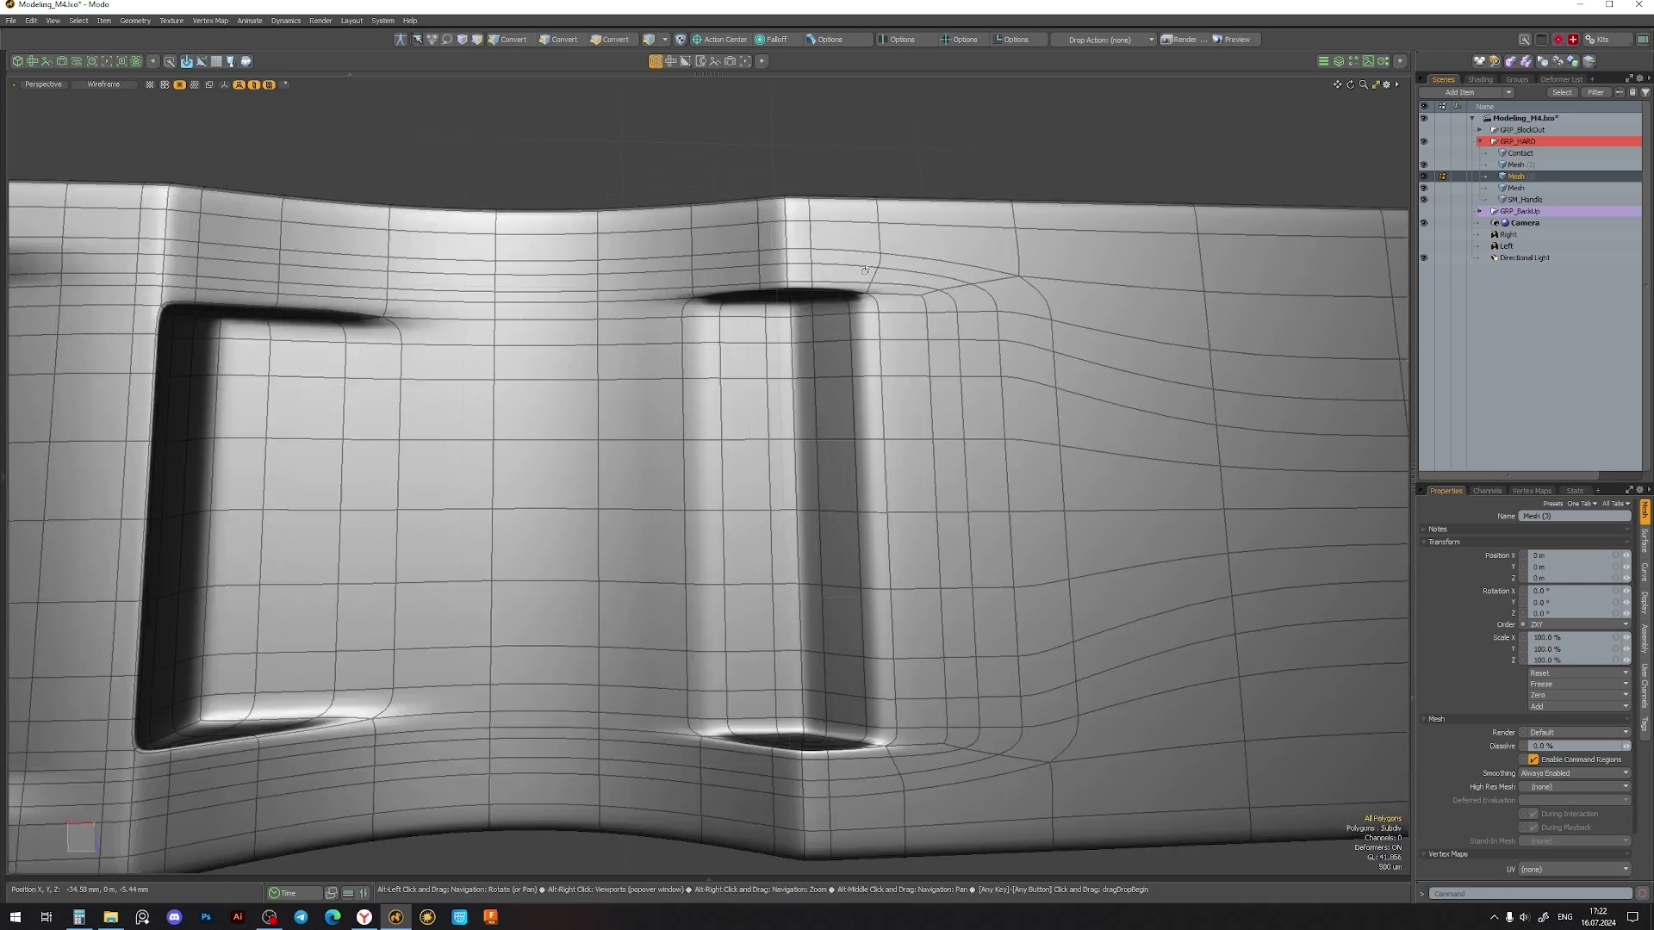
key("Tab")
key("2")
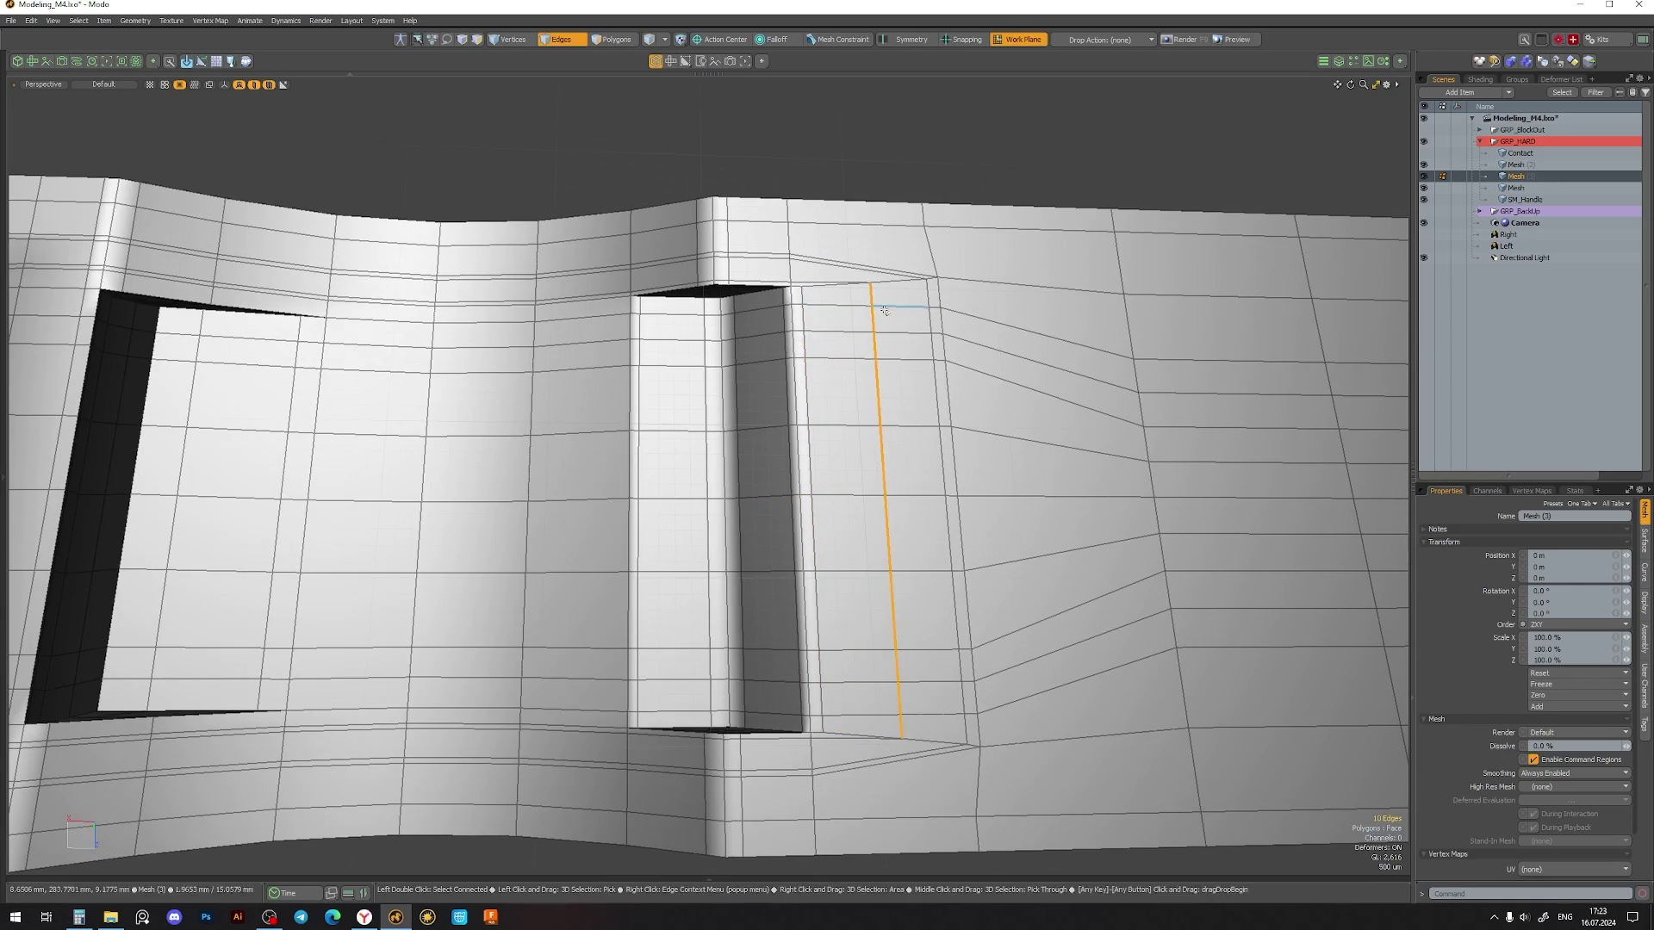
left_click_drag(906, 158, 923, 676, "alt")
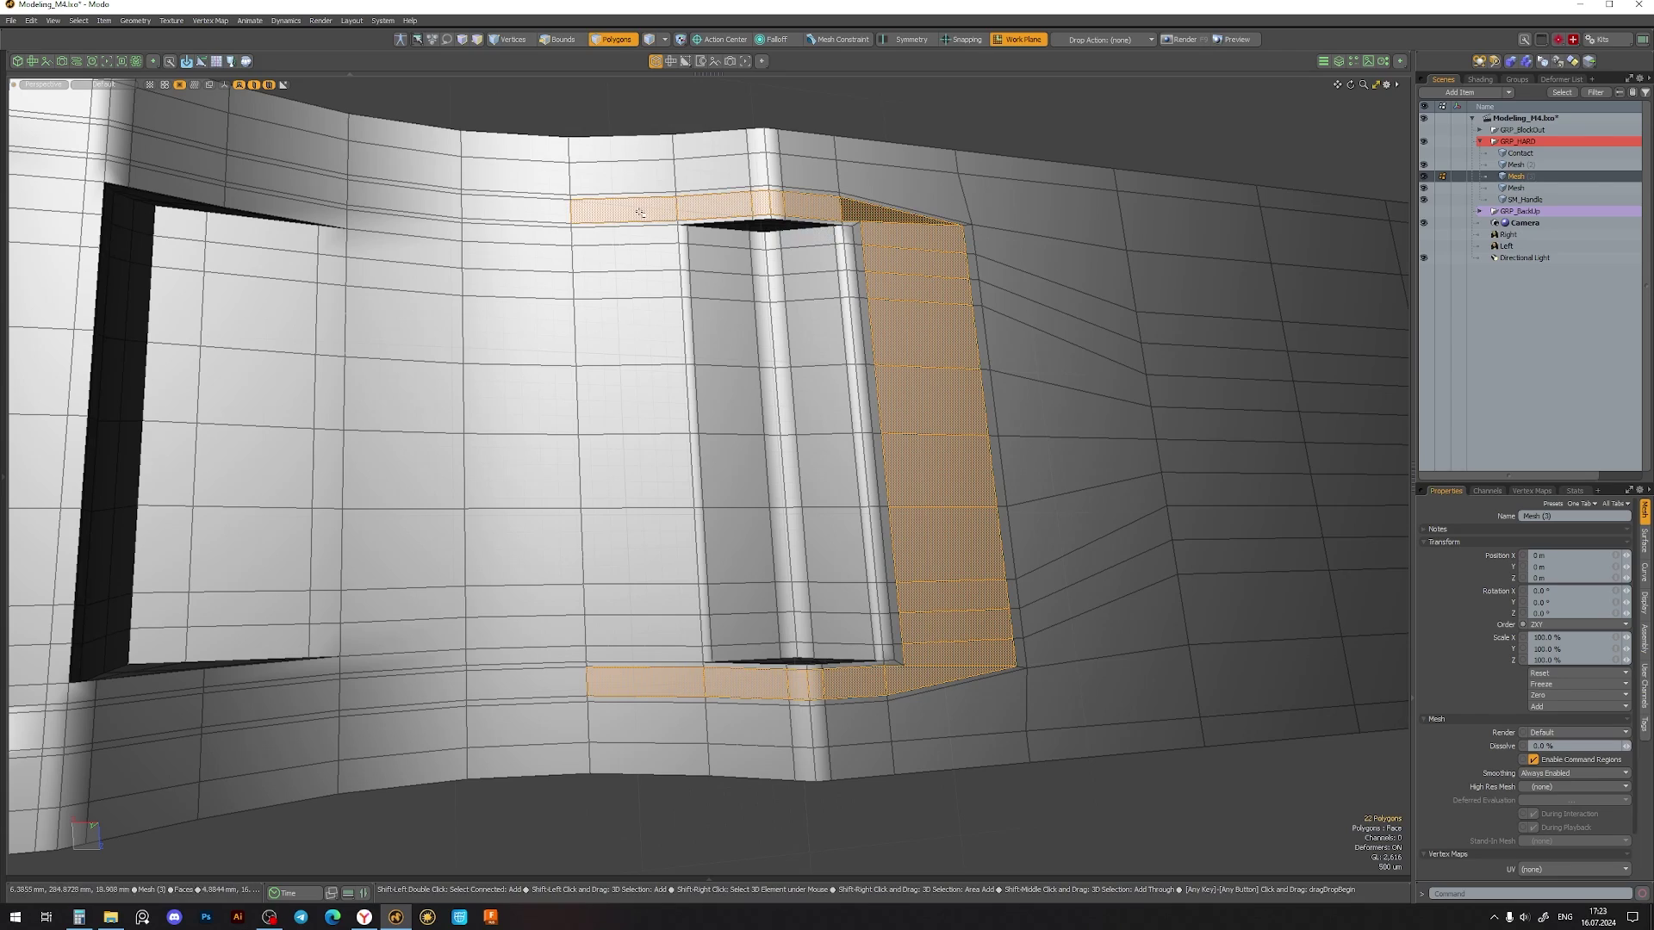
- Inset the face ring around the narrow slot by about 160 µm with Edge Rail on
scroll(672, 672, "up", 2)
left_click(100, 275)
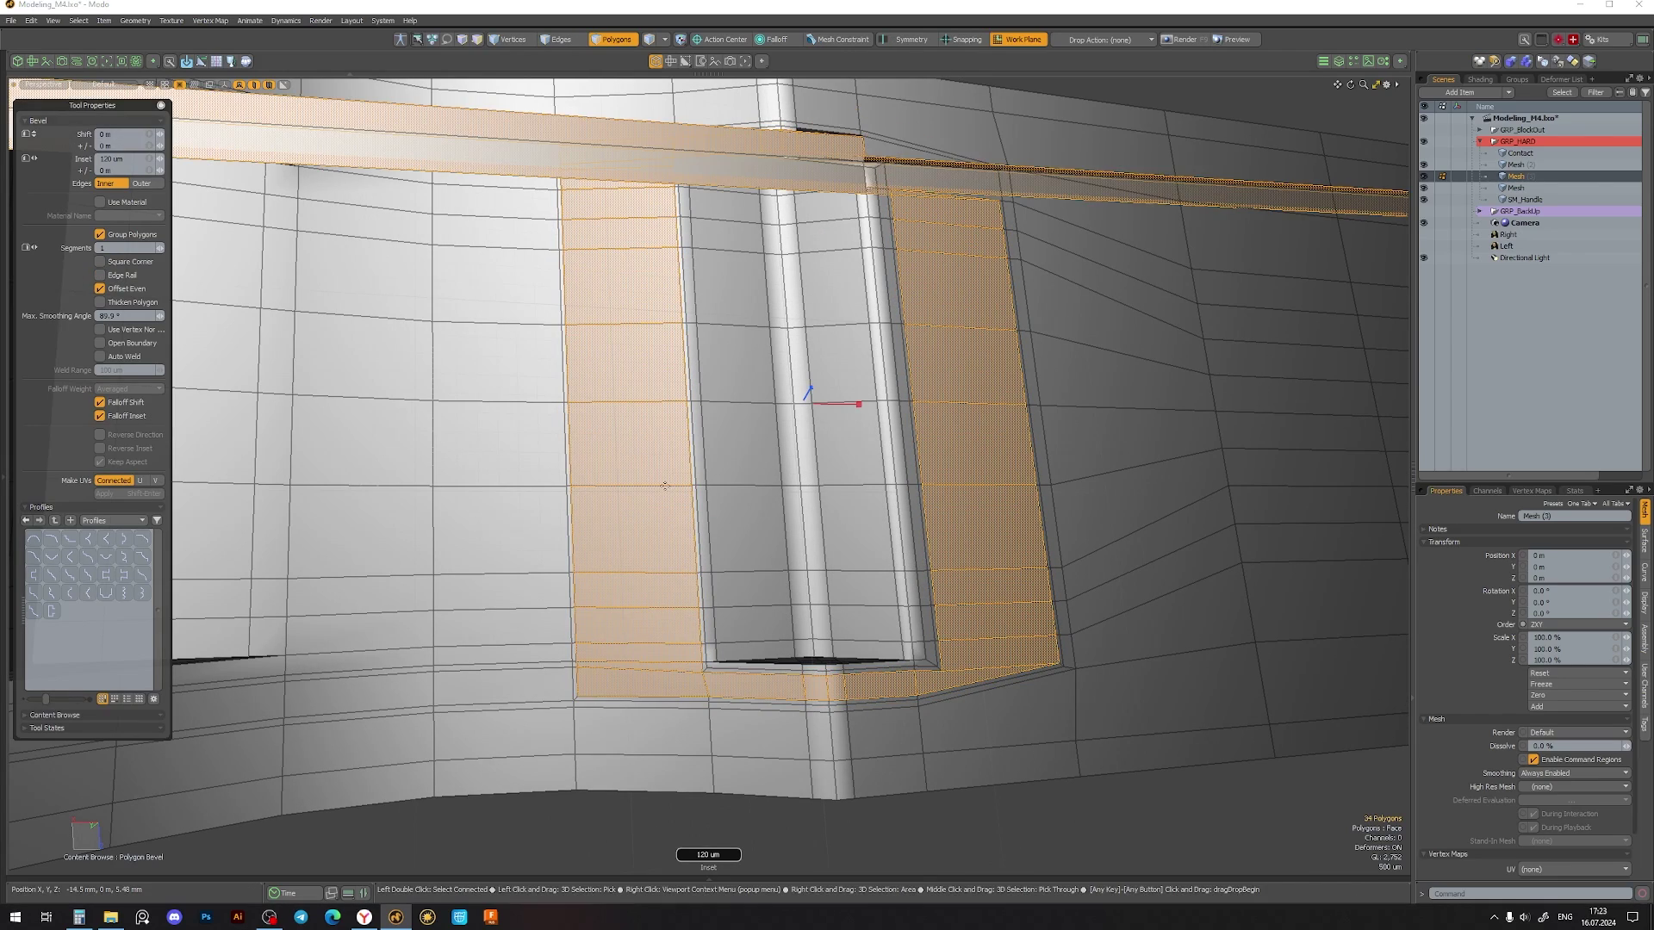
key("ctrl+z")
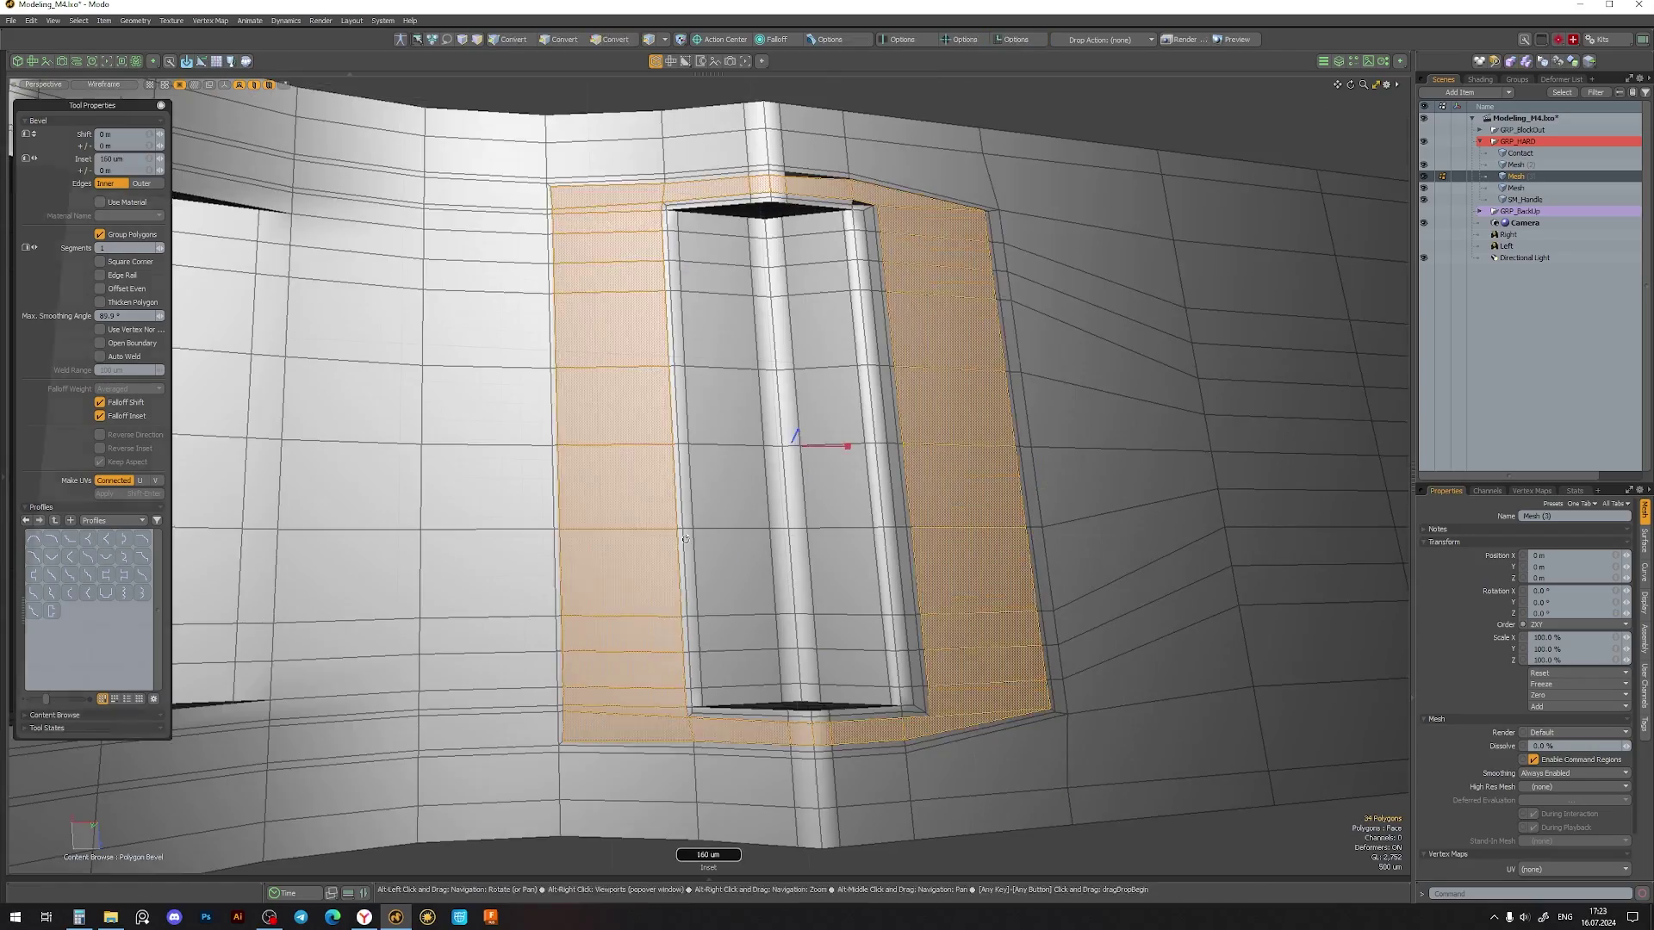
key("2")
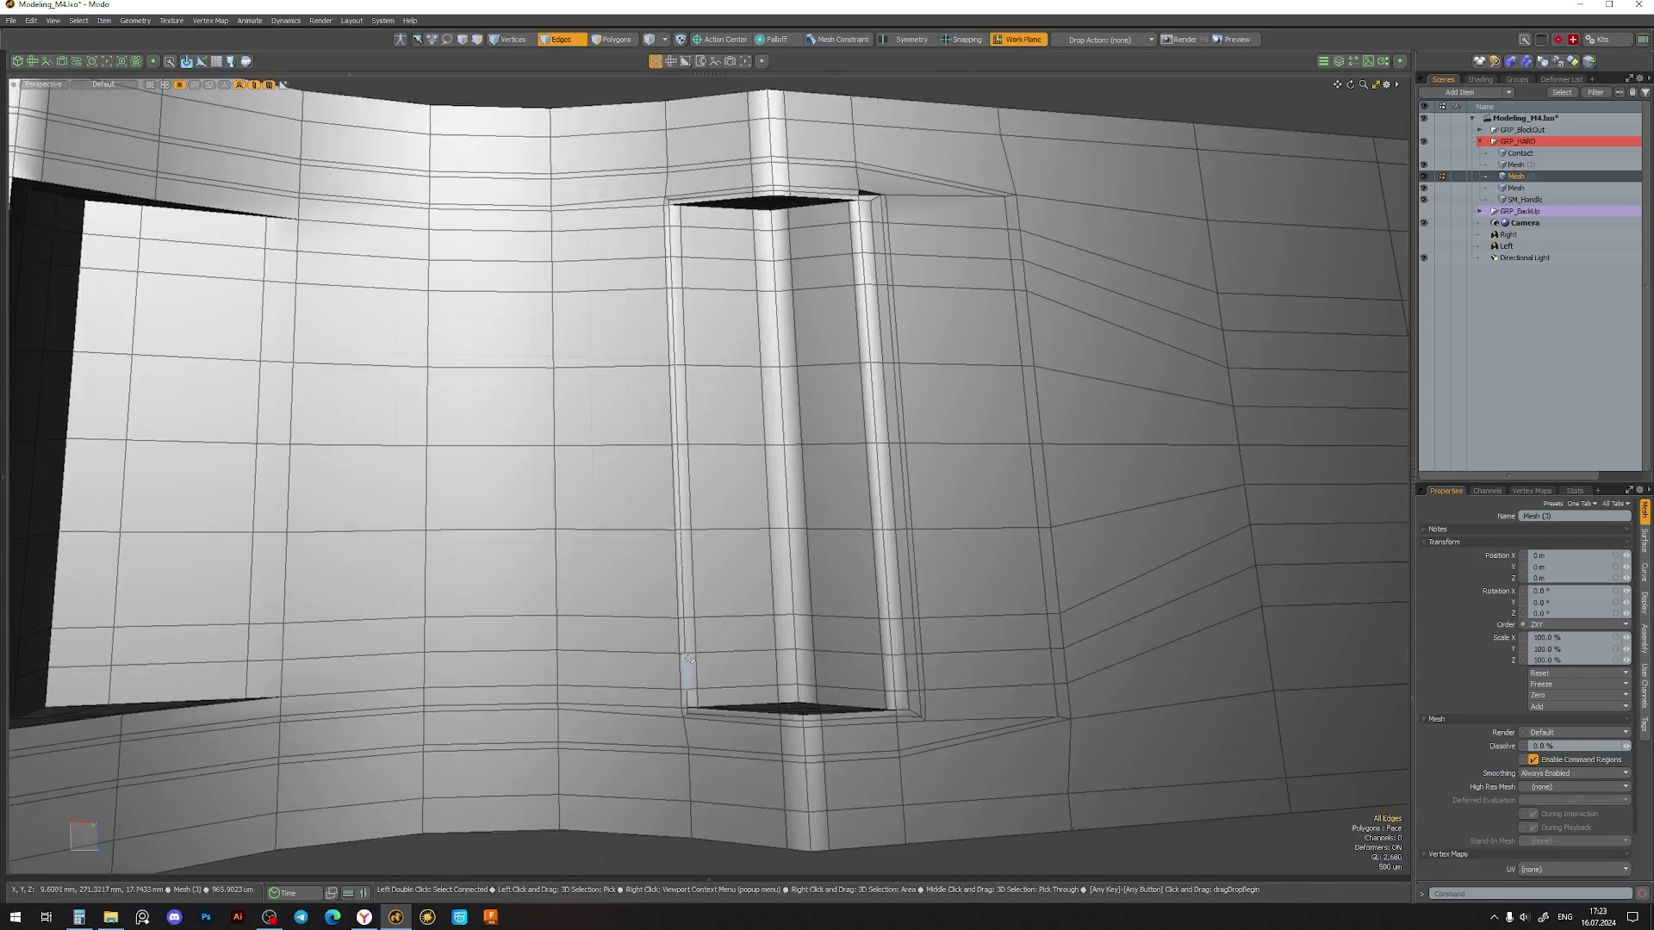
mouse_move(839, 570)
left_mouse_down("alt")
mouse_move(743, 707)
mouse_move(780, 726)
left_mouse_up("alt")
key("3")
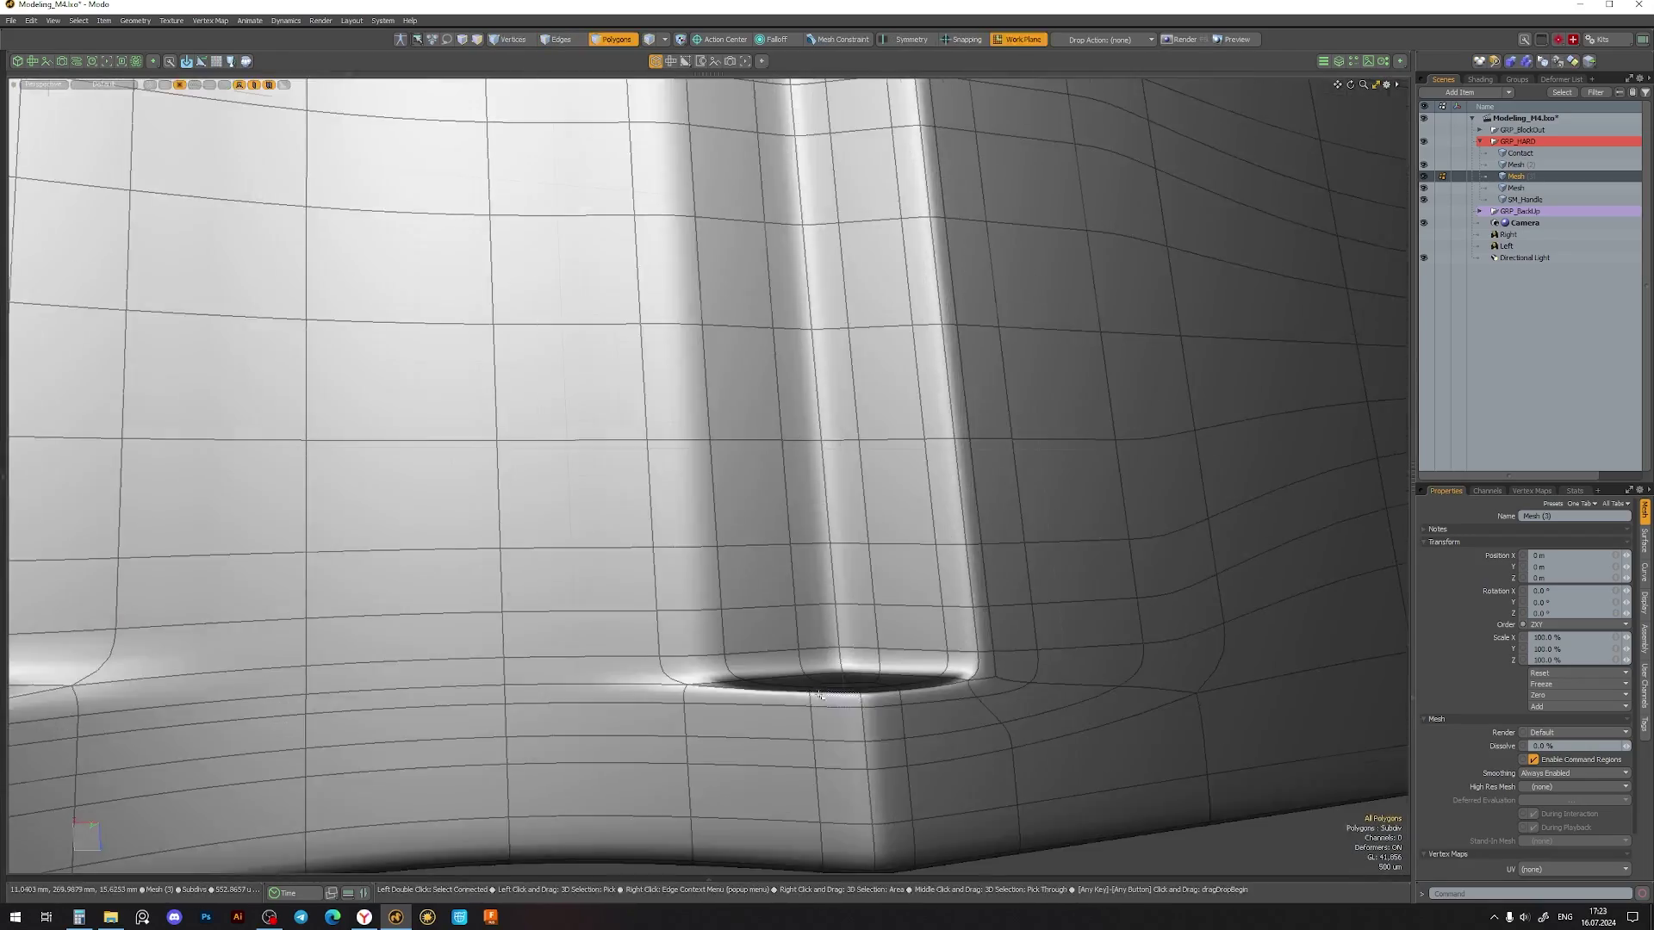
left_click(753, 715)
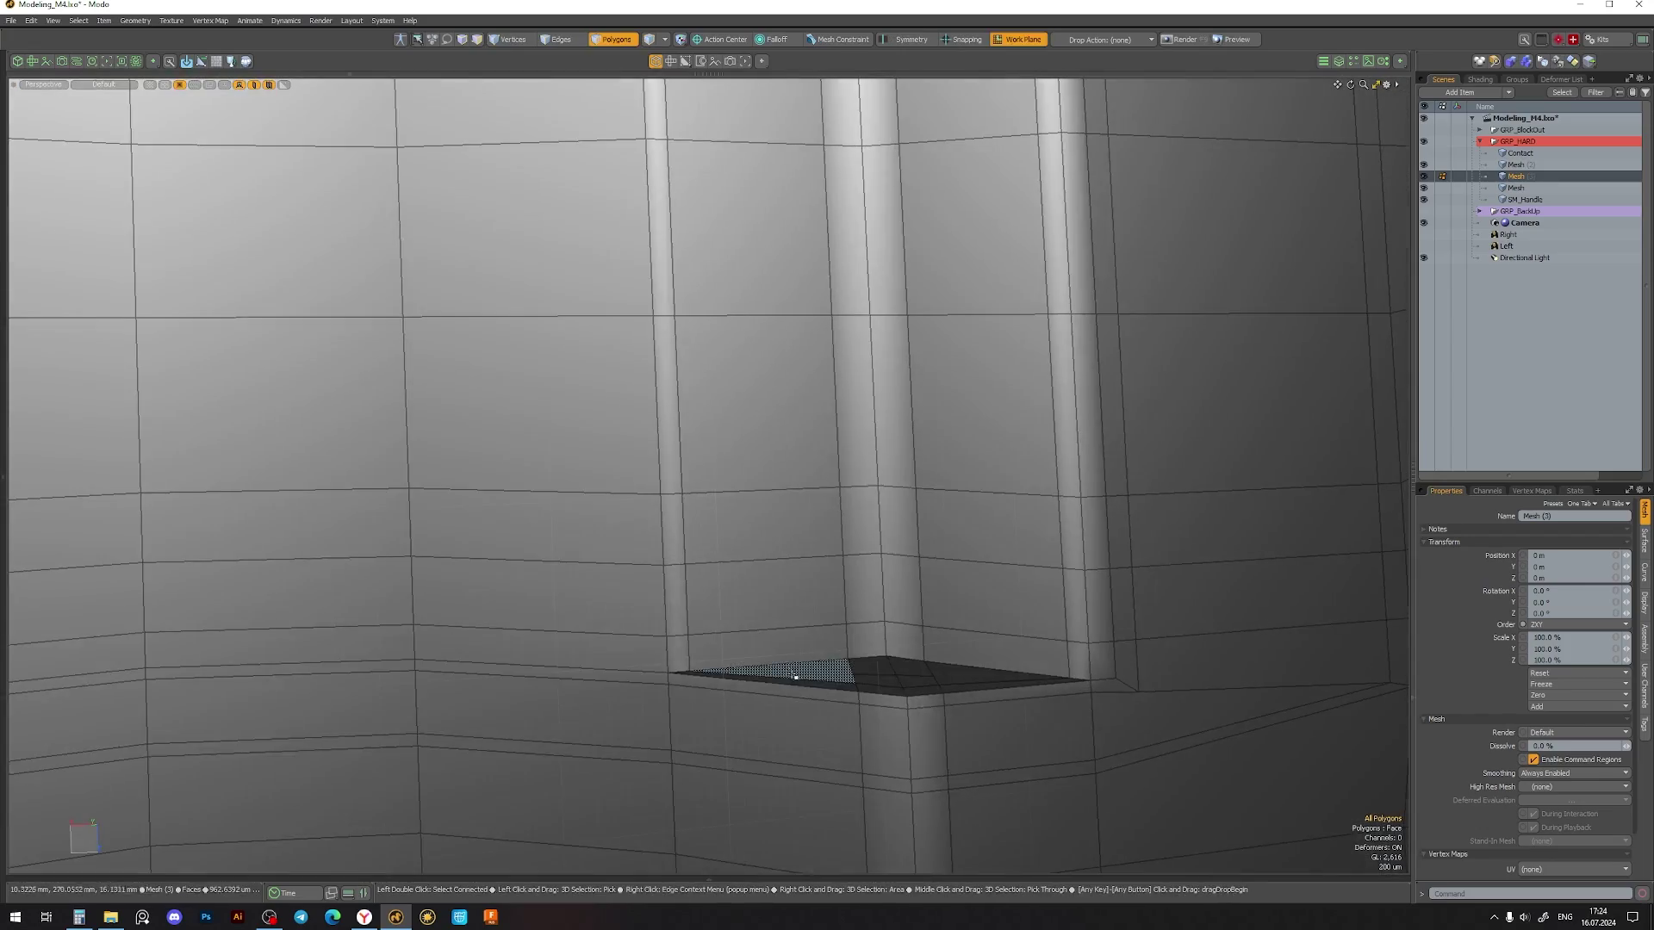
- Add an edge loop near the slot column, checking it in cage and smoothed views
left_click_drag(798, 665, 707, 552, "alt")
key("Tab")
left_click_drag(805, 709, 730, 175, "alt")
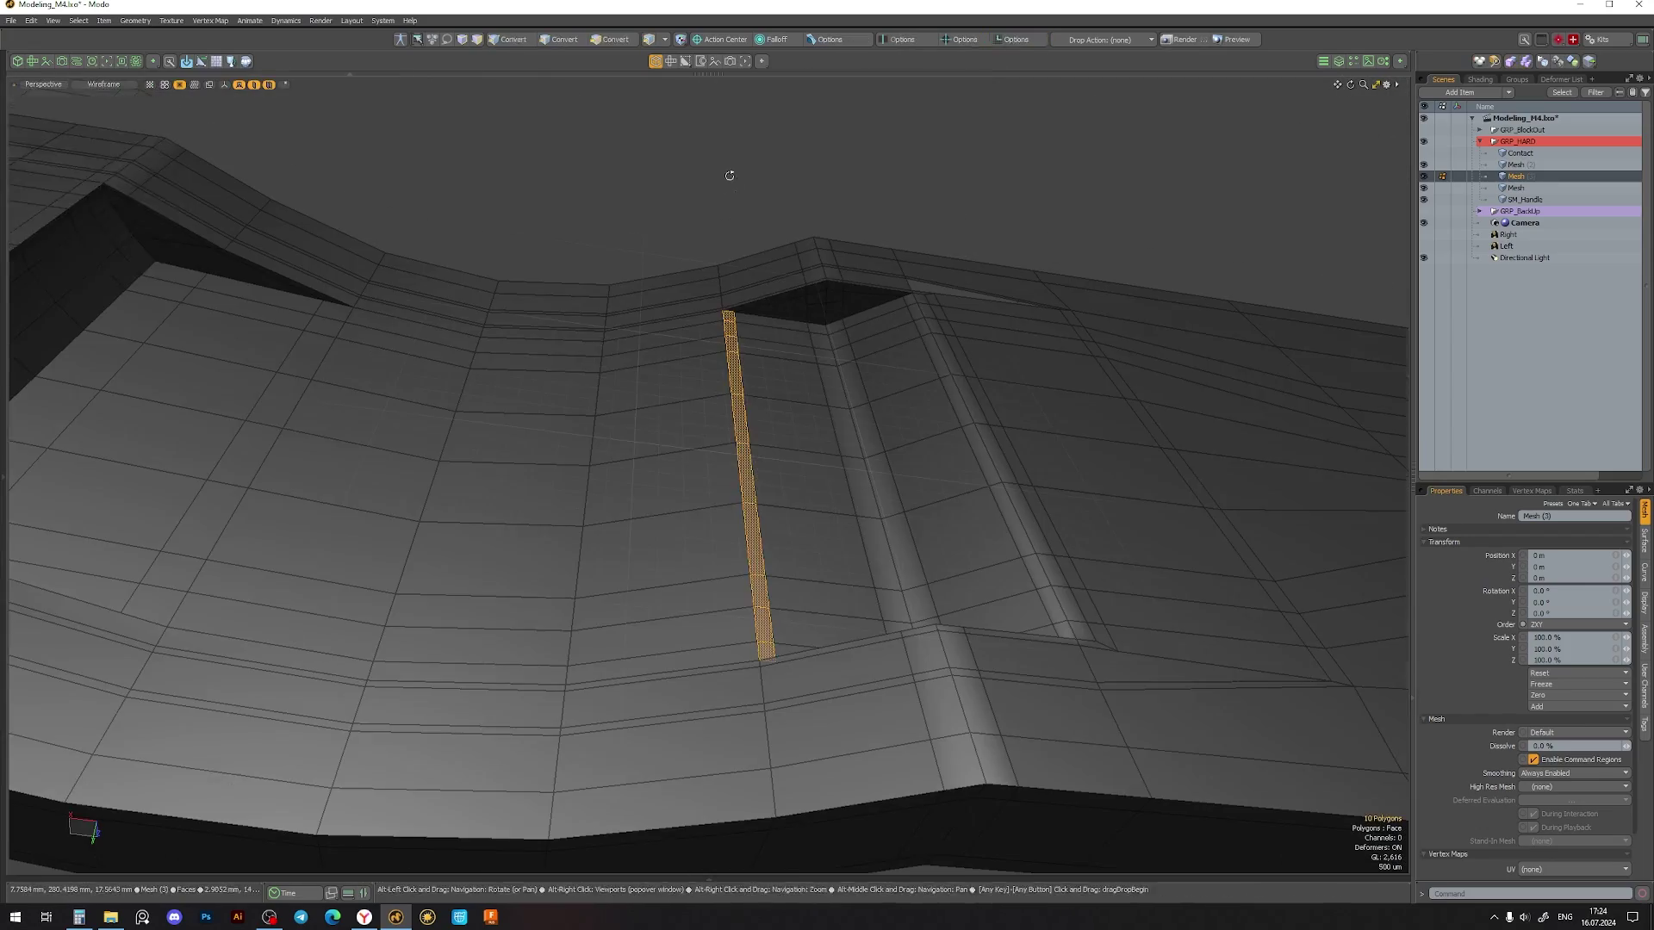
key("Tab")
left_click_drag(695, 479, 590, 527, "alt")
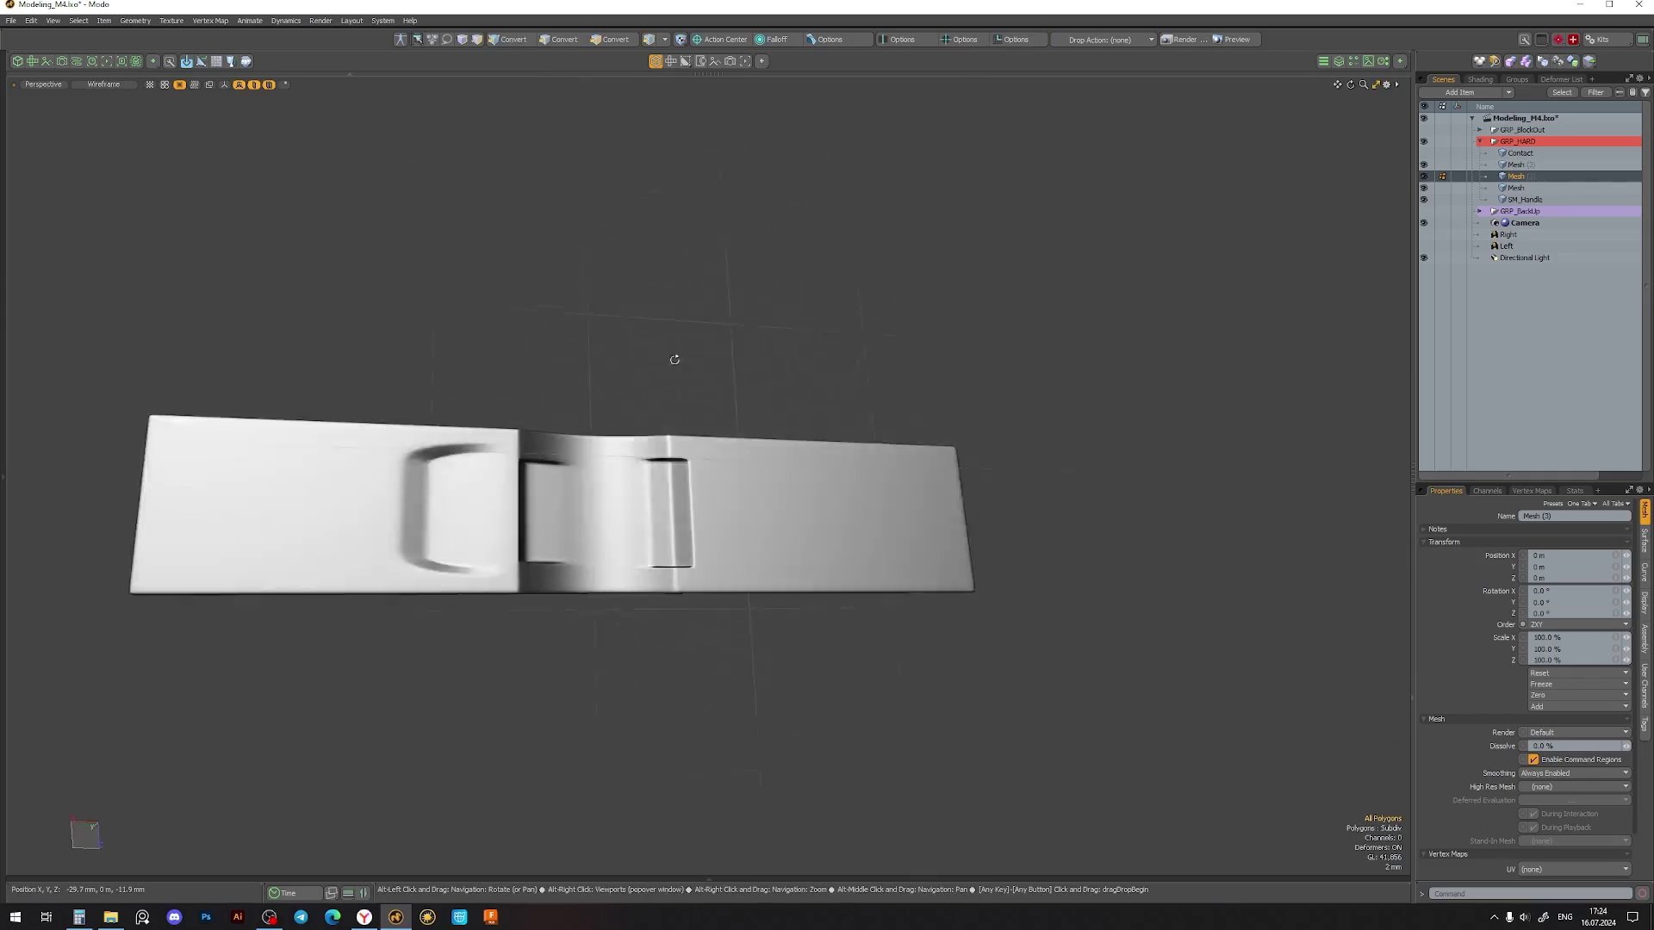
mouse_move(675, 359)
left_mouse_down("alt")
mouse_move(645, 473)
mouse_move(657, 437)
left_mouse_up("alt")
key("Tab")
key("alt+l")
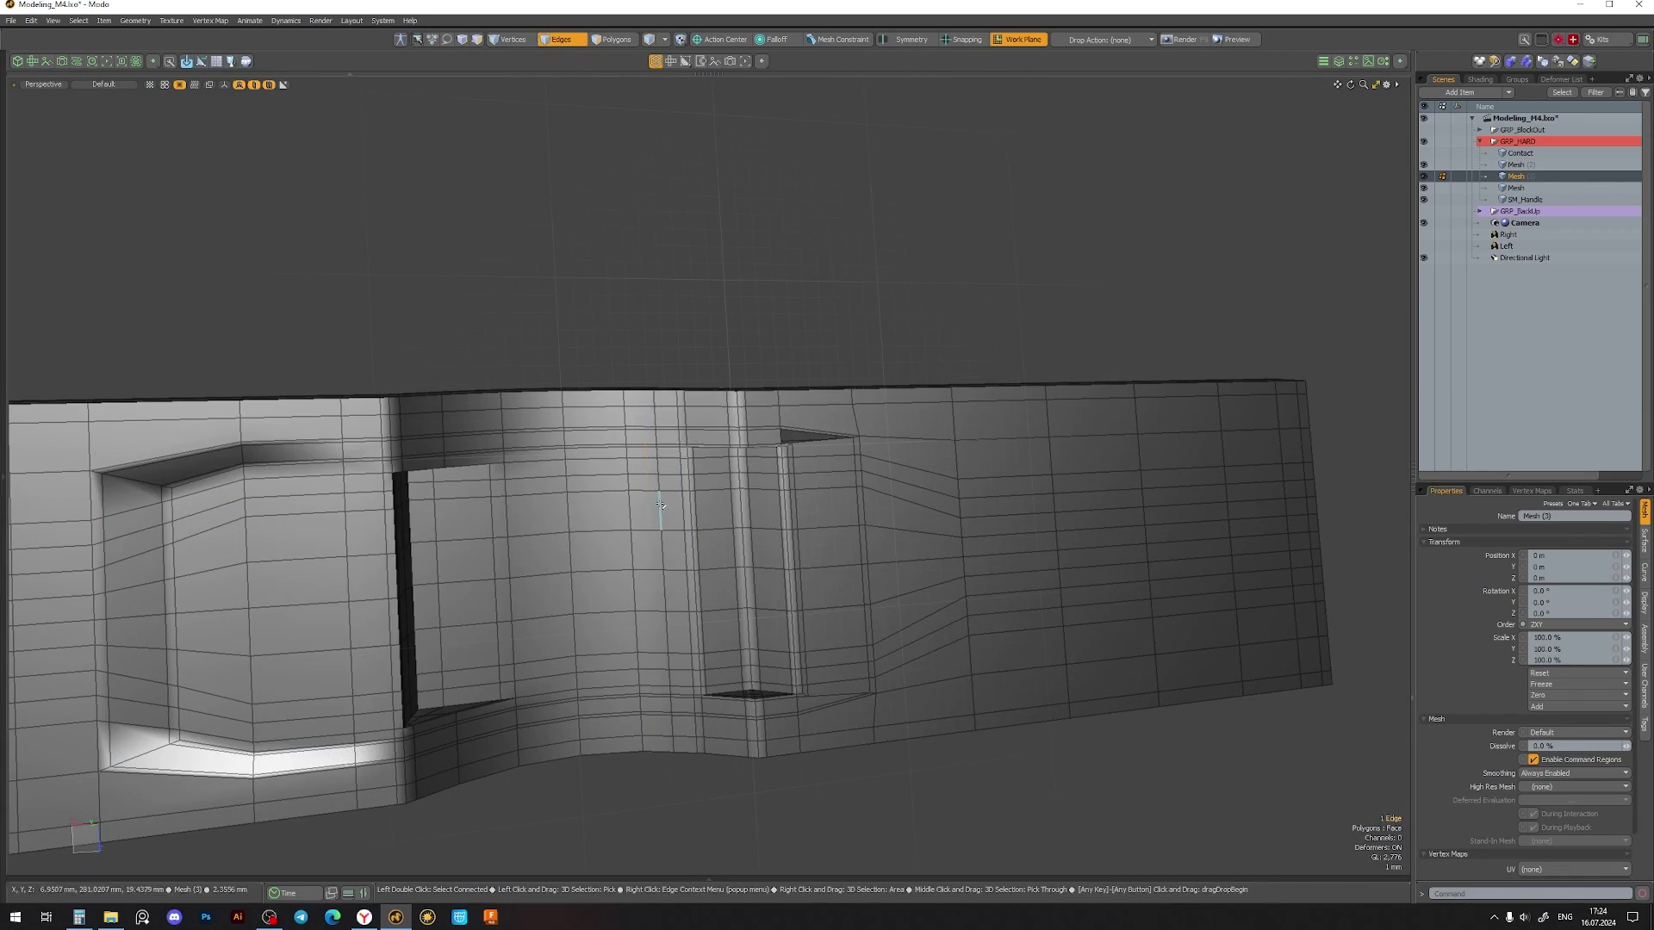
left_click_drag(660, 504, 630, 649, "alt")
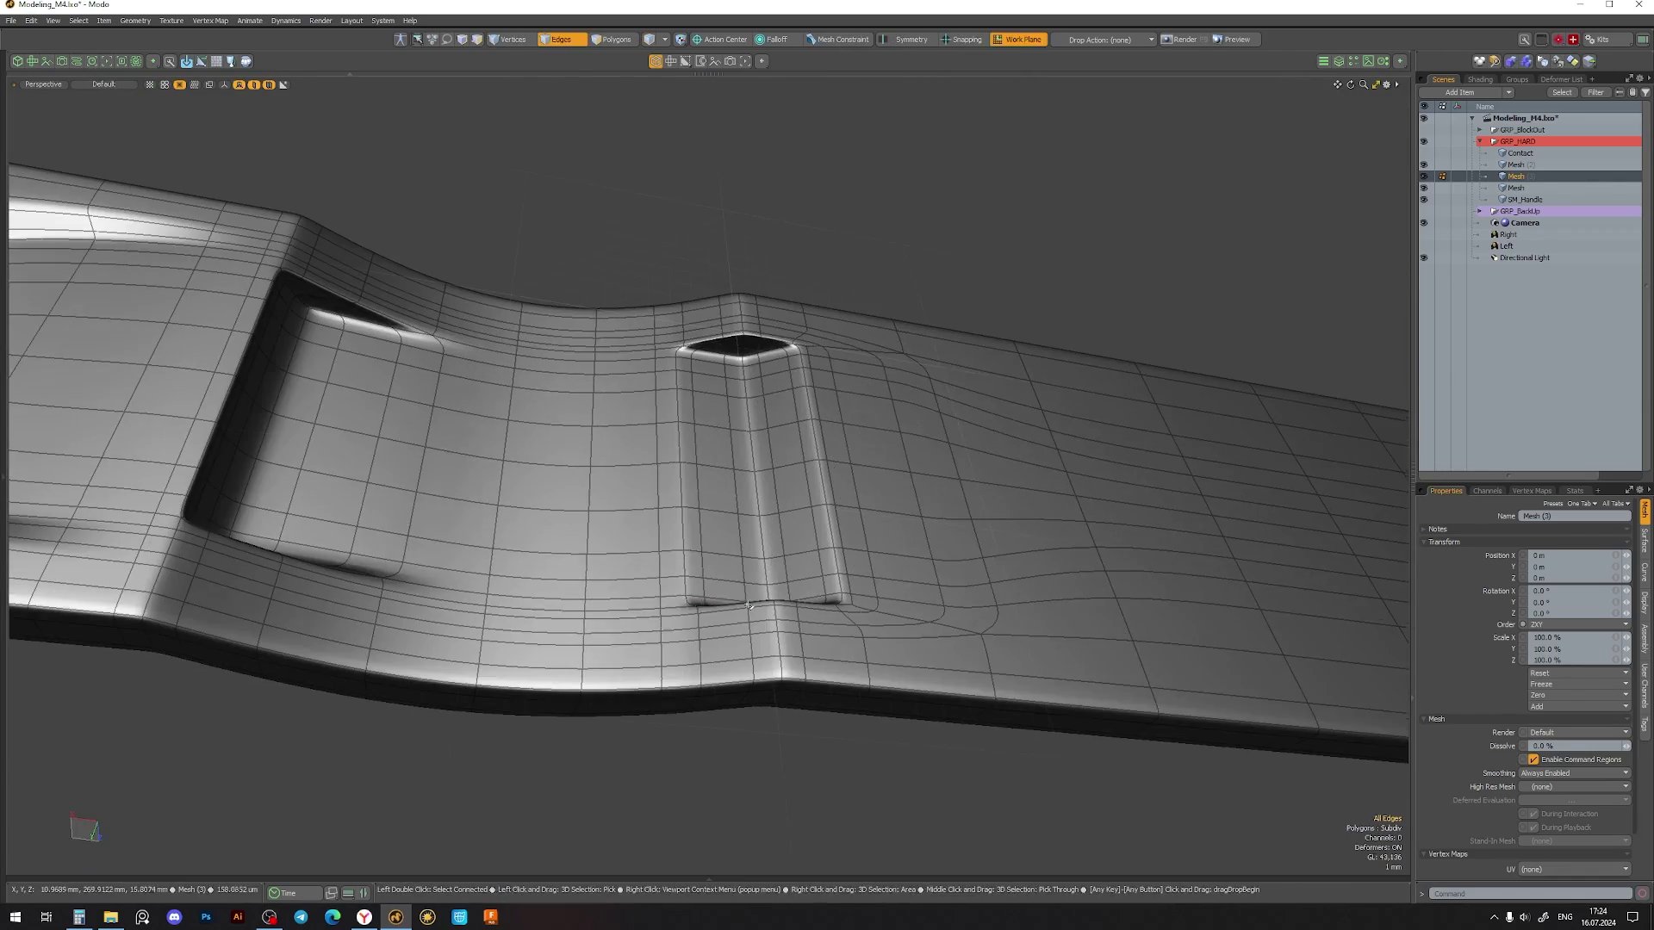
key("Tab")
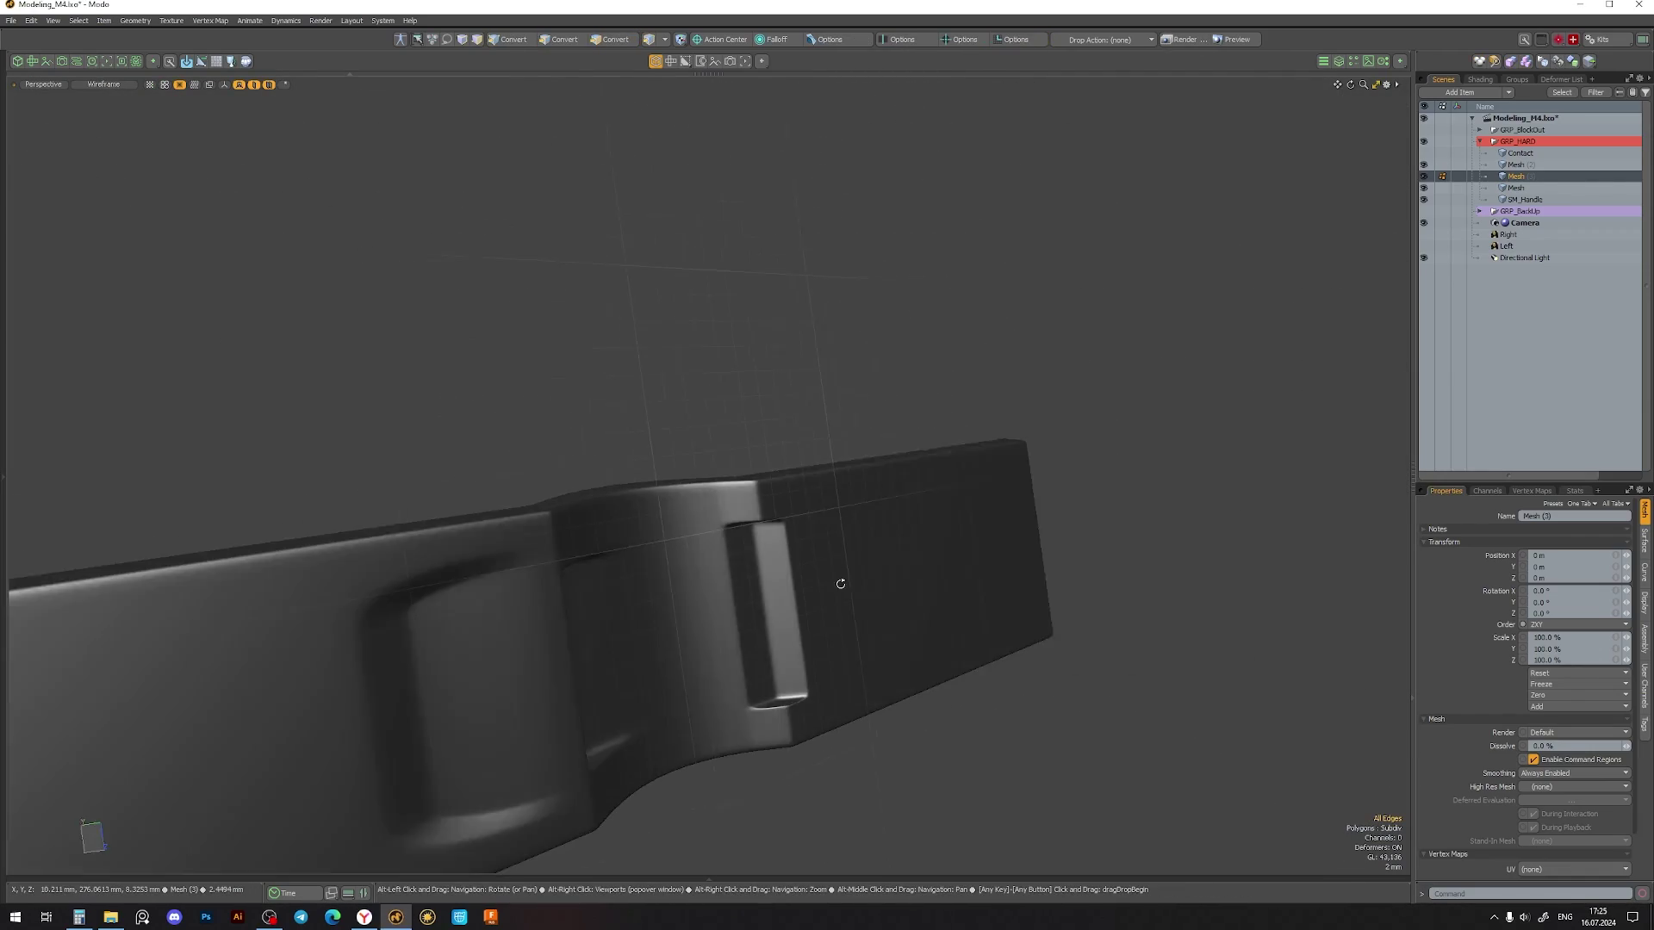
scroll(657, 567, "up", 10)
key("Tab")
- Select the vertical loop beside the slot and add more support loops around it
double_click(696, 526)
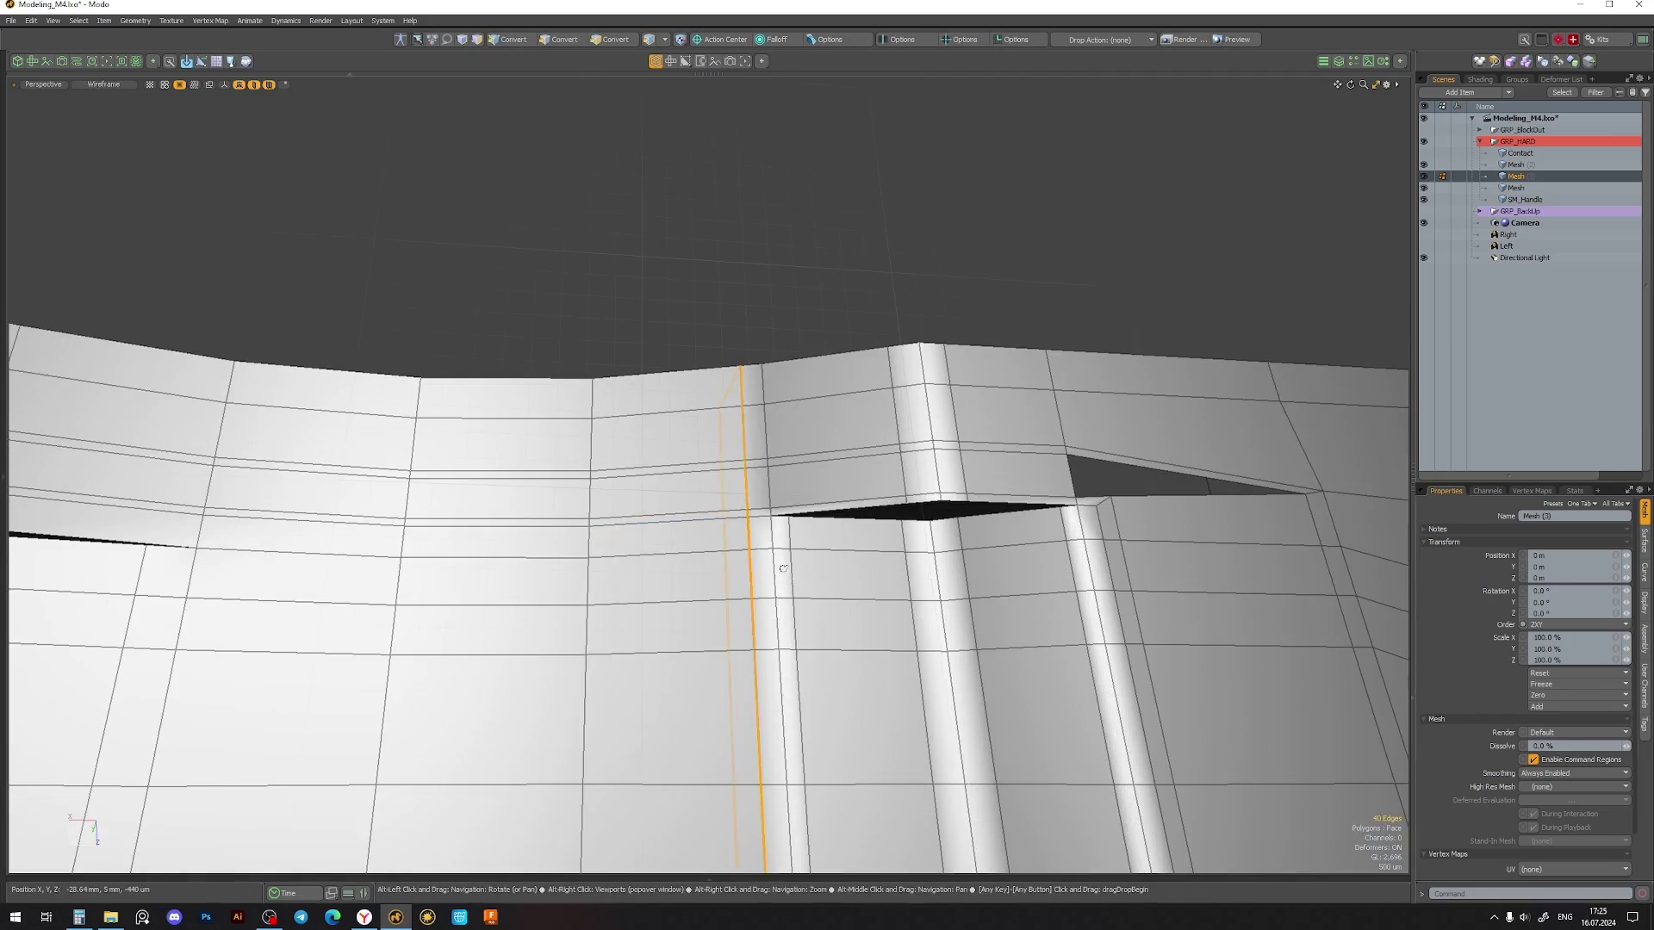
mouse_move(696, 525)
left_mouse_down("alt")
mouse_move(754, 393)
mouse_move(688, 635)
mouse_move(706, 415)
mouse_move(852, 668)
left_mouse_up("alt")
key("alt+l")
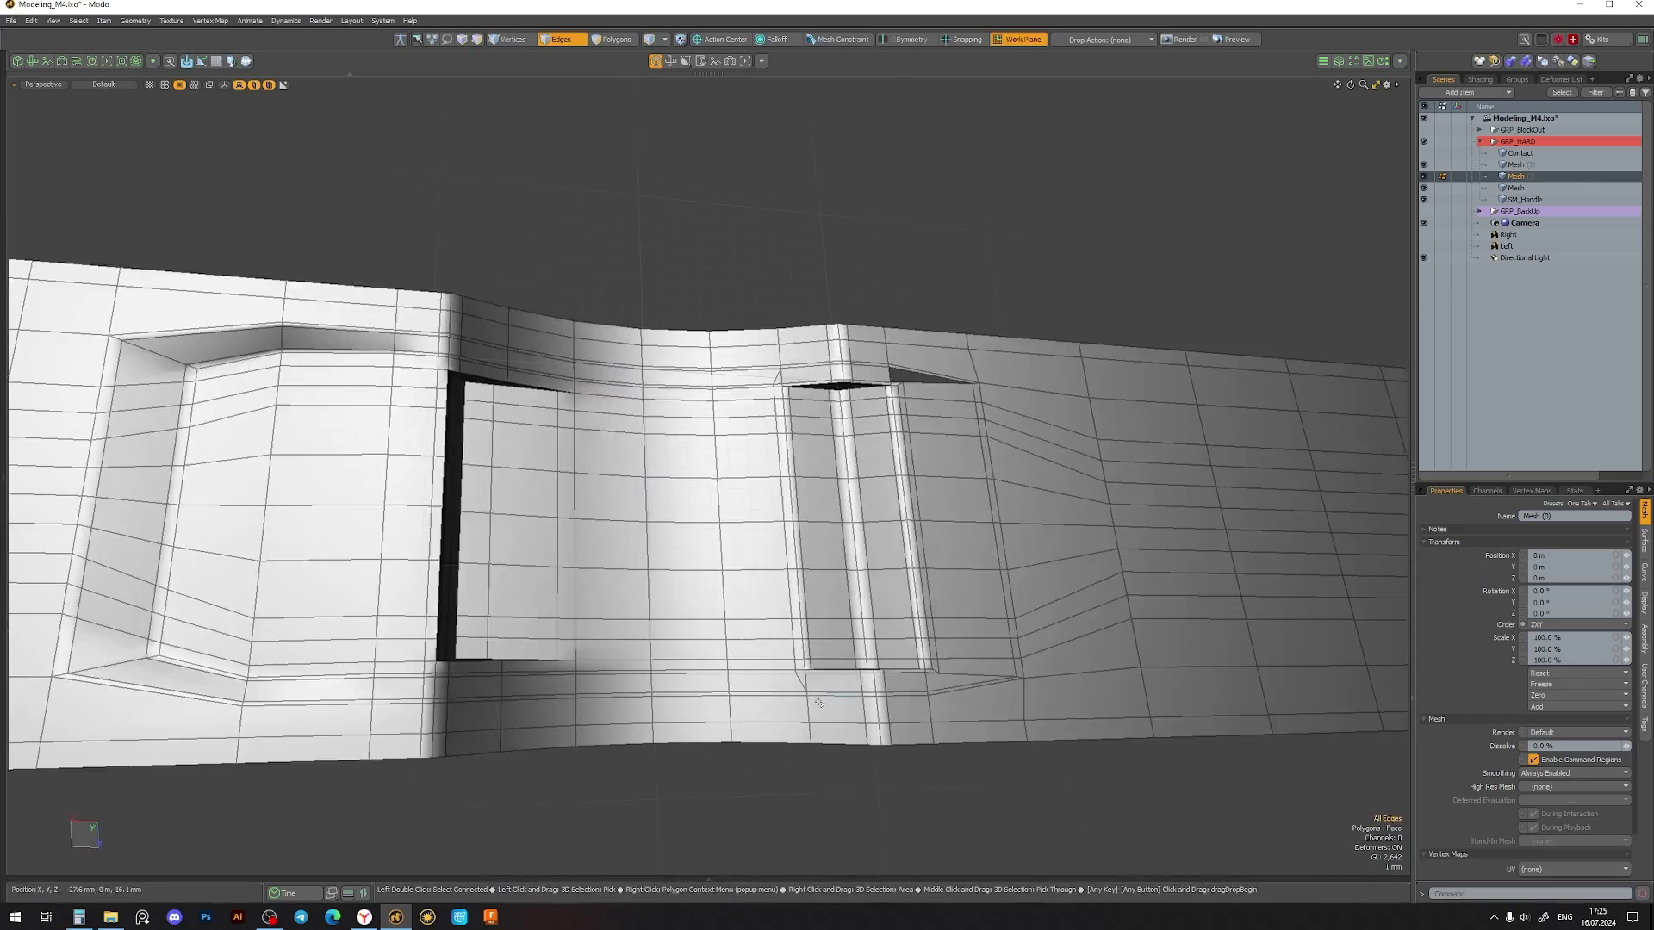
key("alt+l")
left_click_drag(819, 703, 774, 585, "alt")
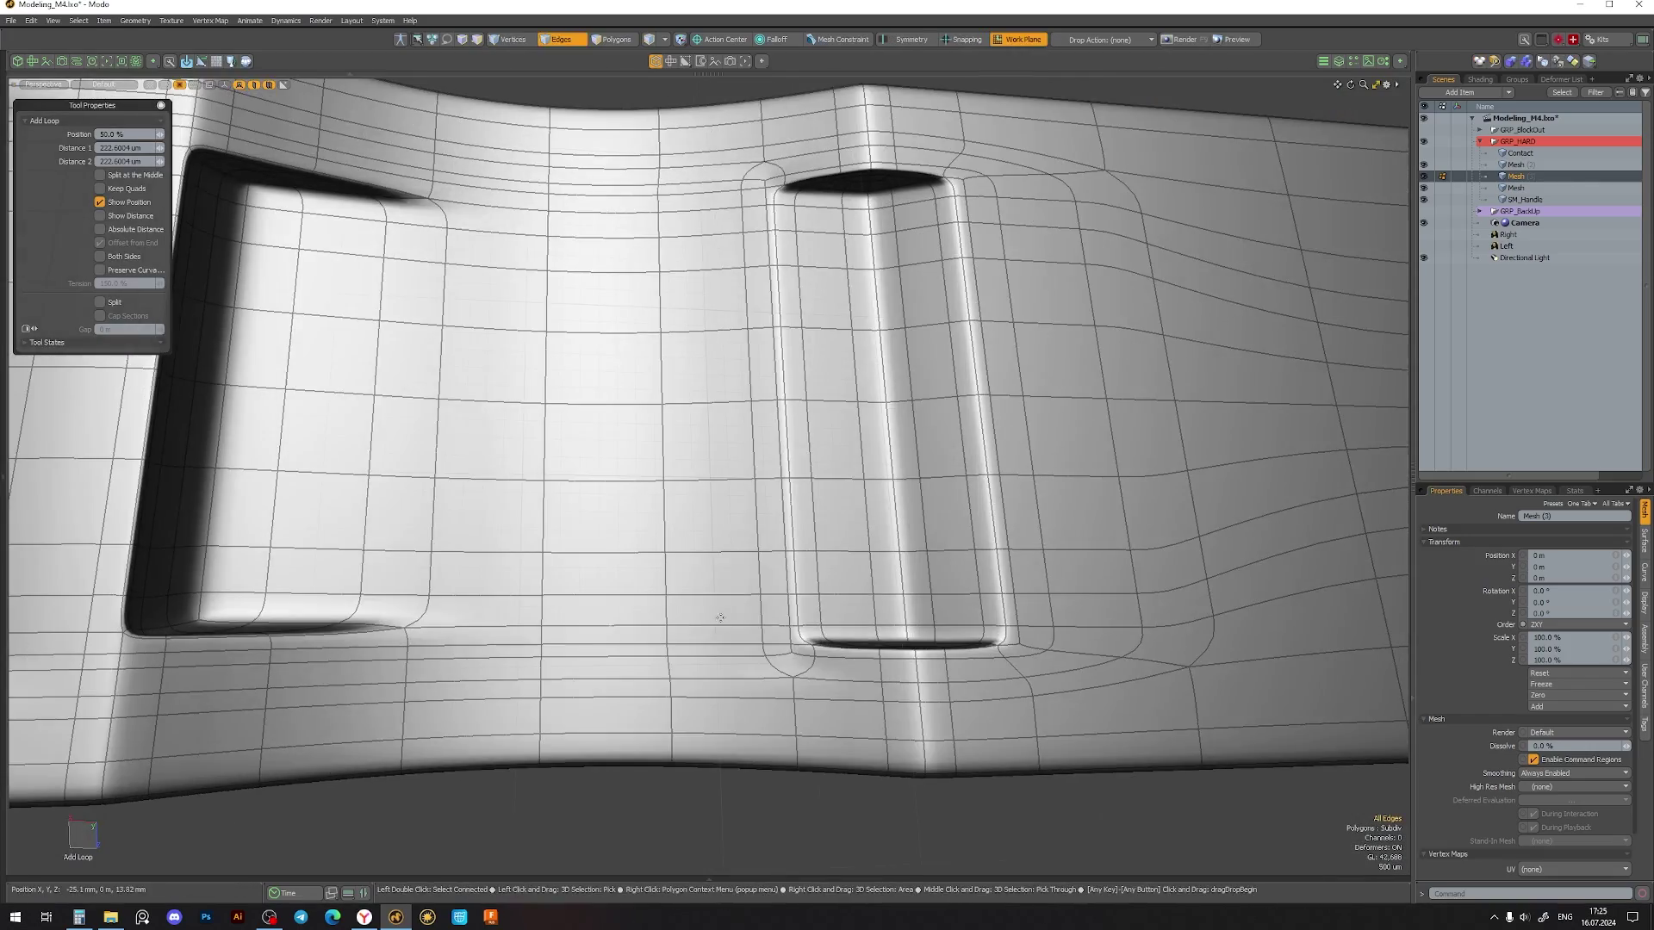
key("Tab")
scroll(789, 634, "up", 4)
key("space")
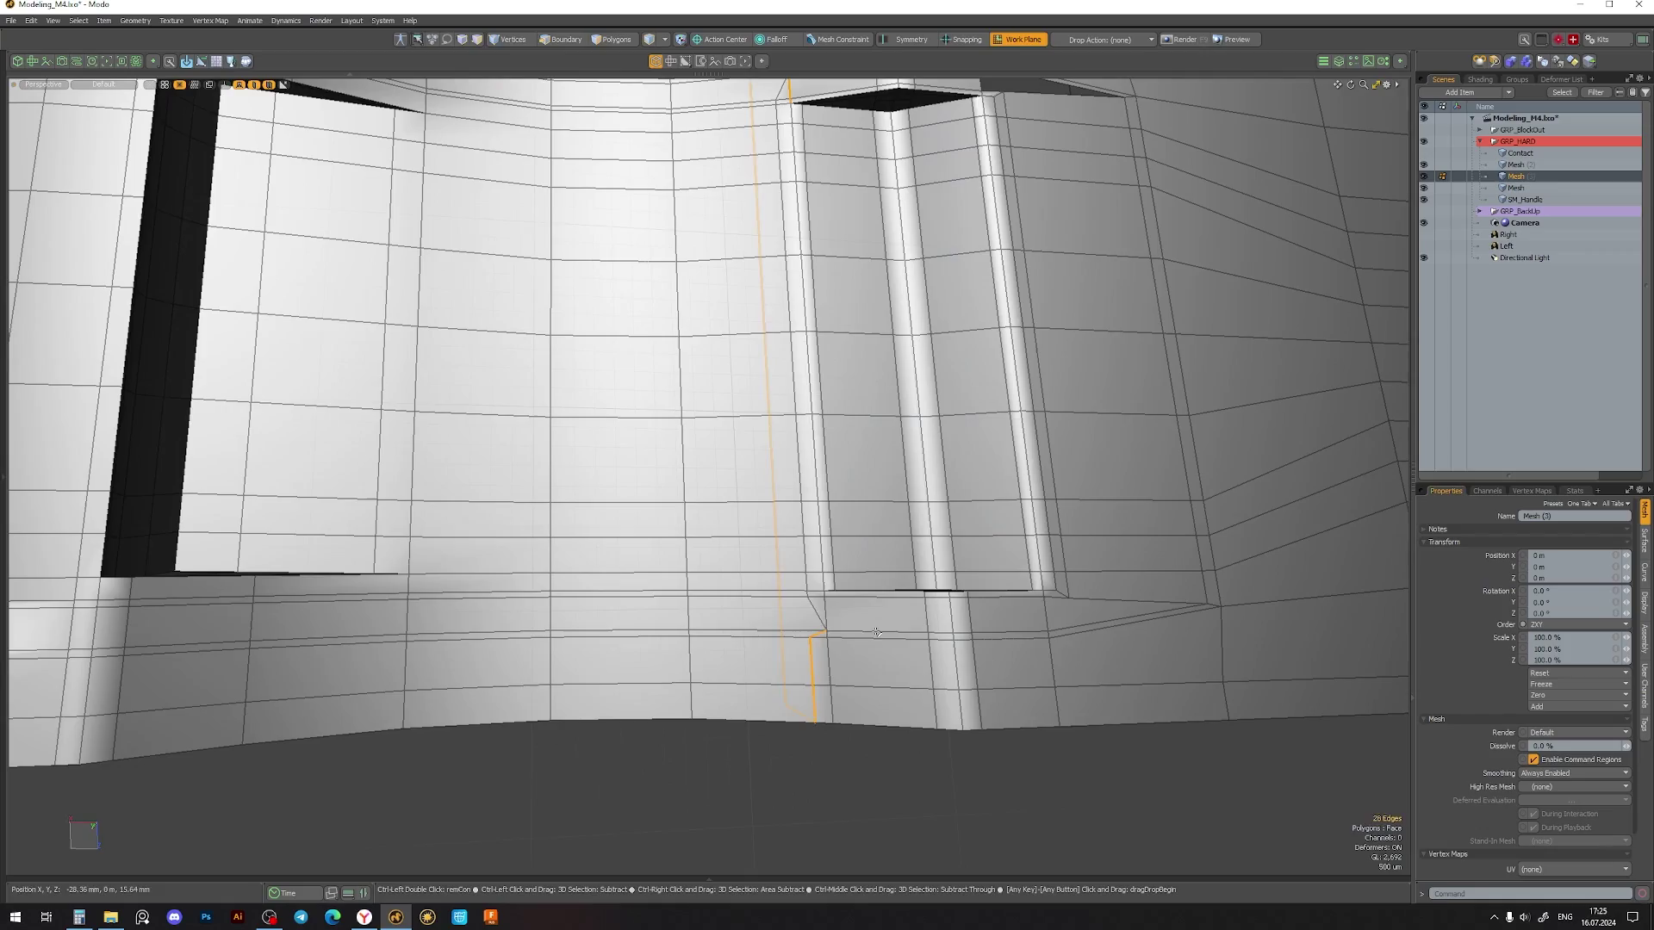
key("3")
left_click_drag(881, 644, 787, 521, "alt")
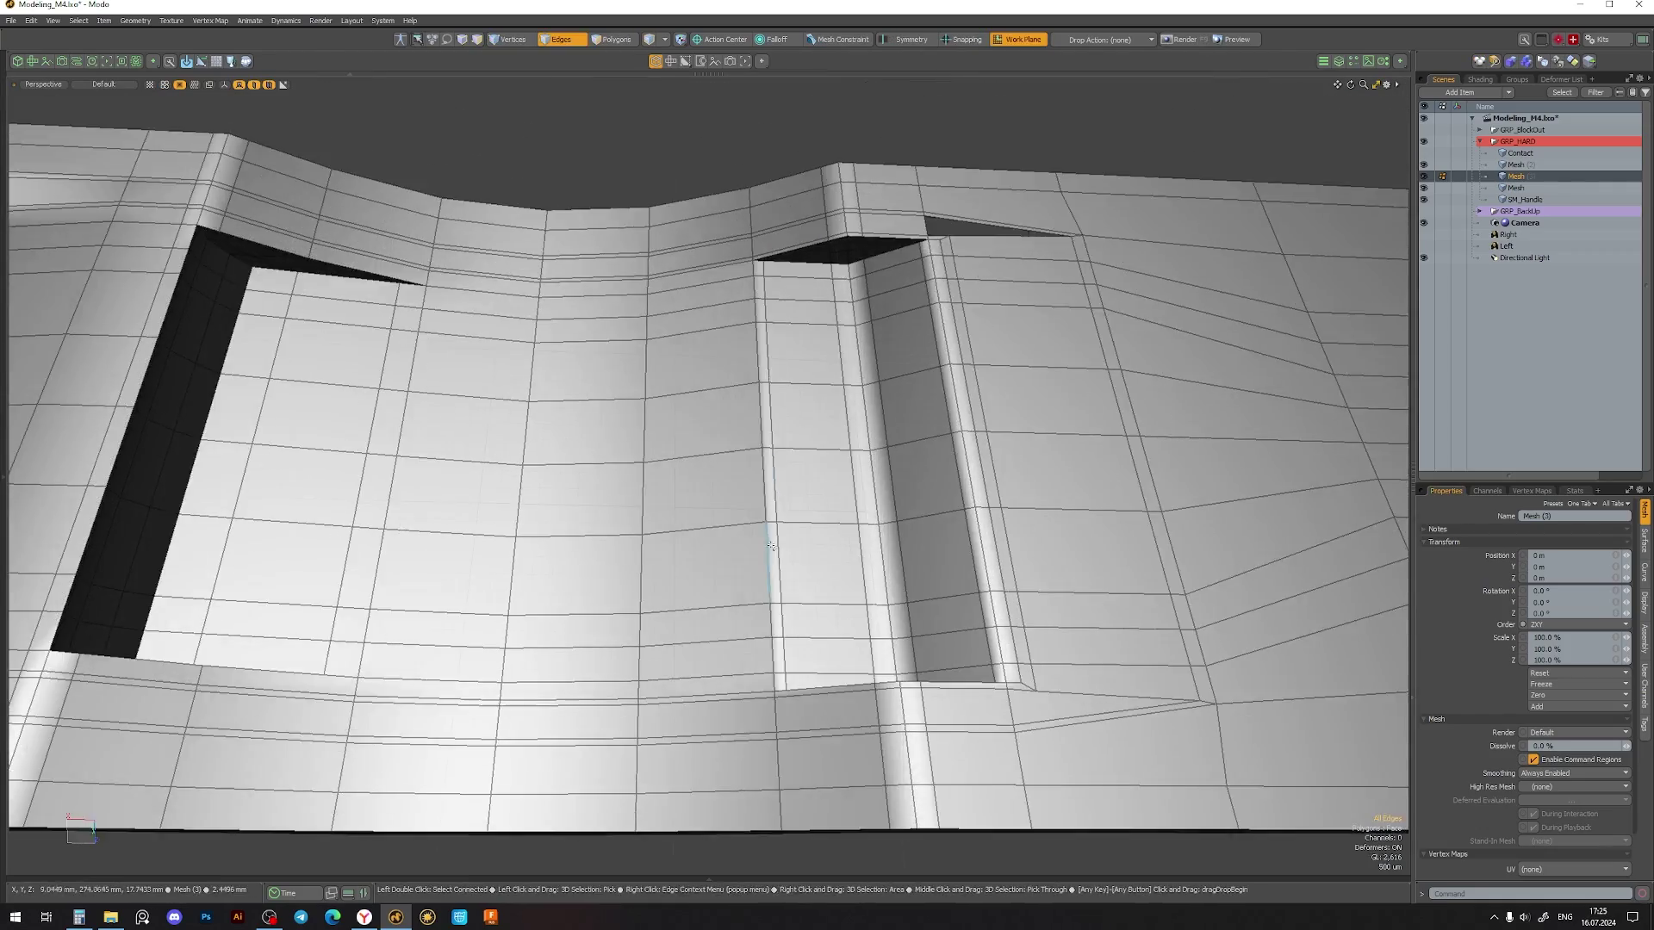
mouse_move(446, 533)
left_mouse_down("alt")
mouse_move(566, 569)
mouse_move(528, 488)
mouse_move(499, 547)
left_mouse_up("alt")
- Bevel the recess polygons and insert support loops at the recess edge and across the panel
key("b")
key("space")
key("Tab")
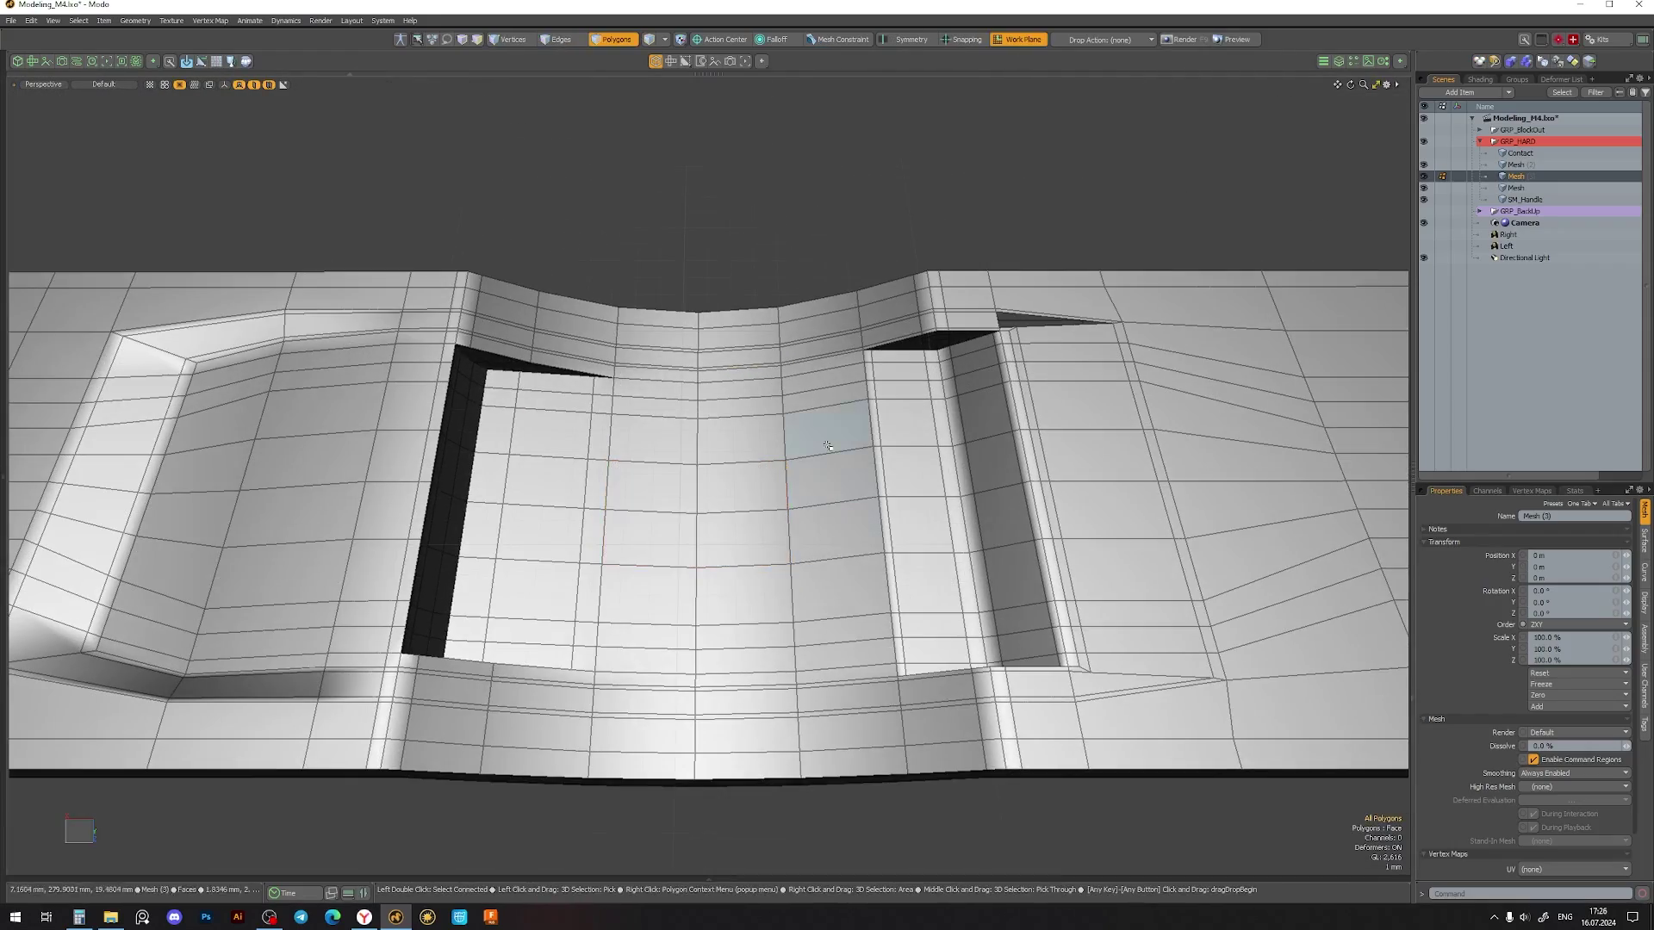
key("alt+l")
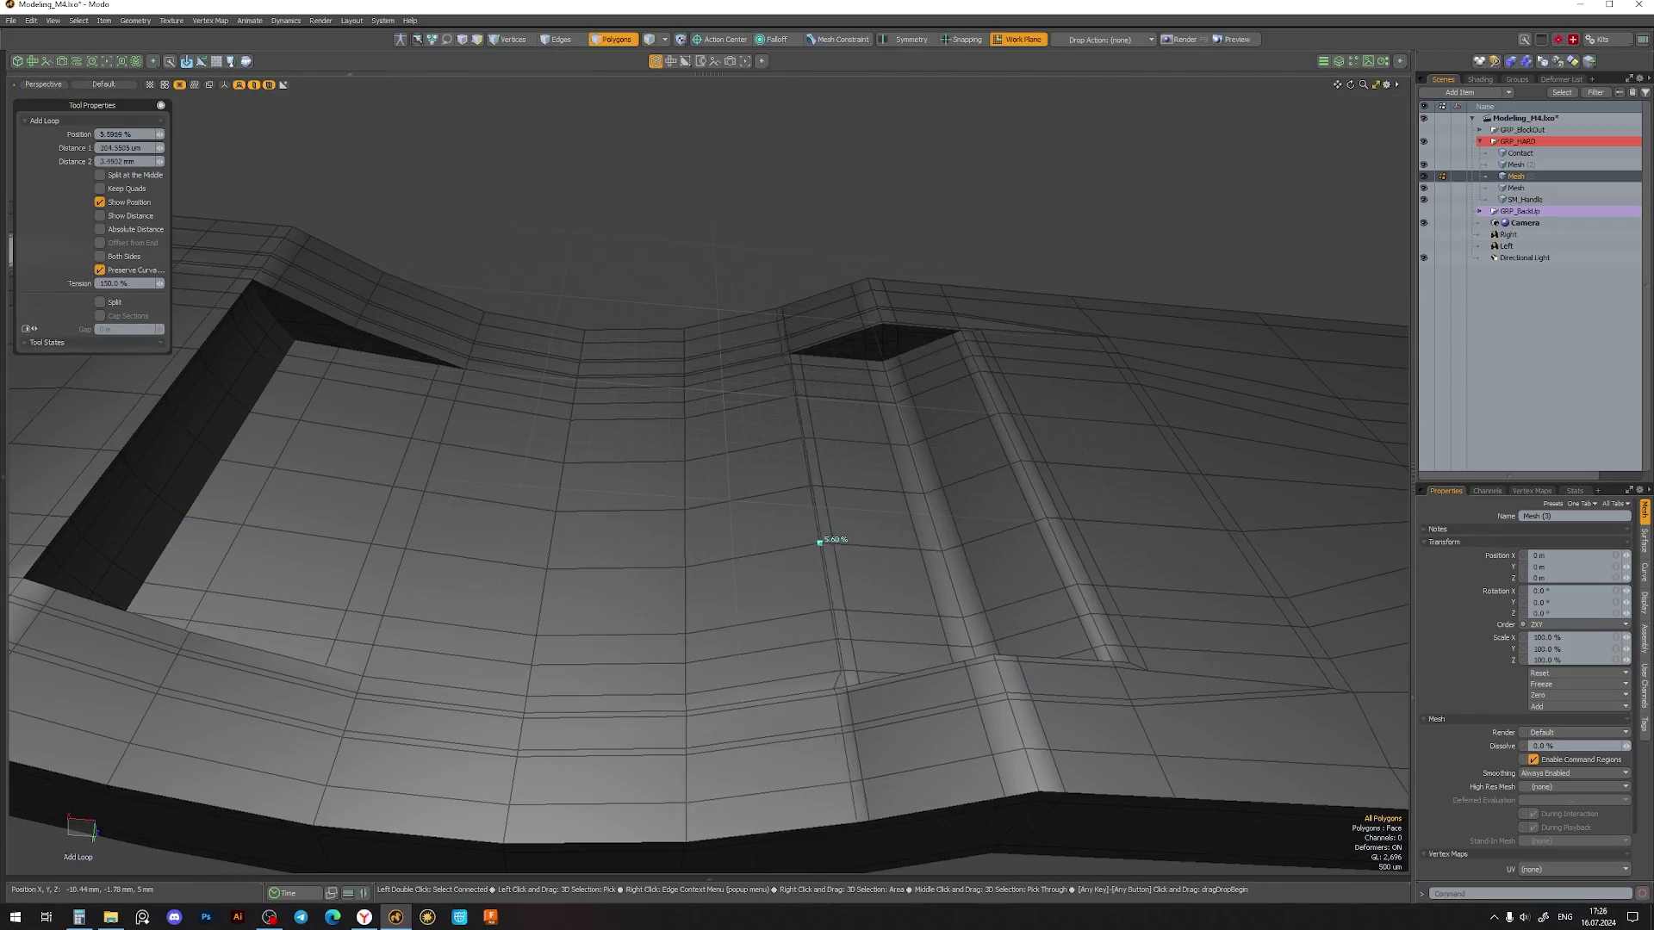
left_click_drag(827, 446, 787, 493, "alt")
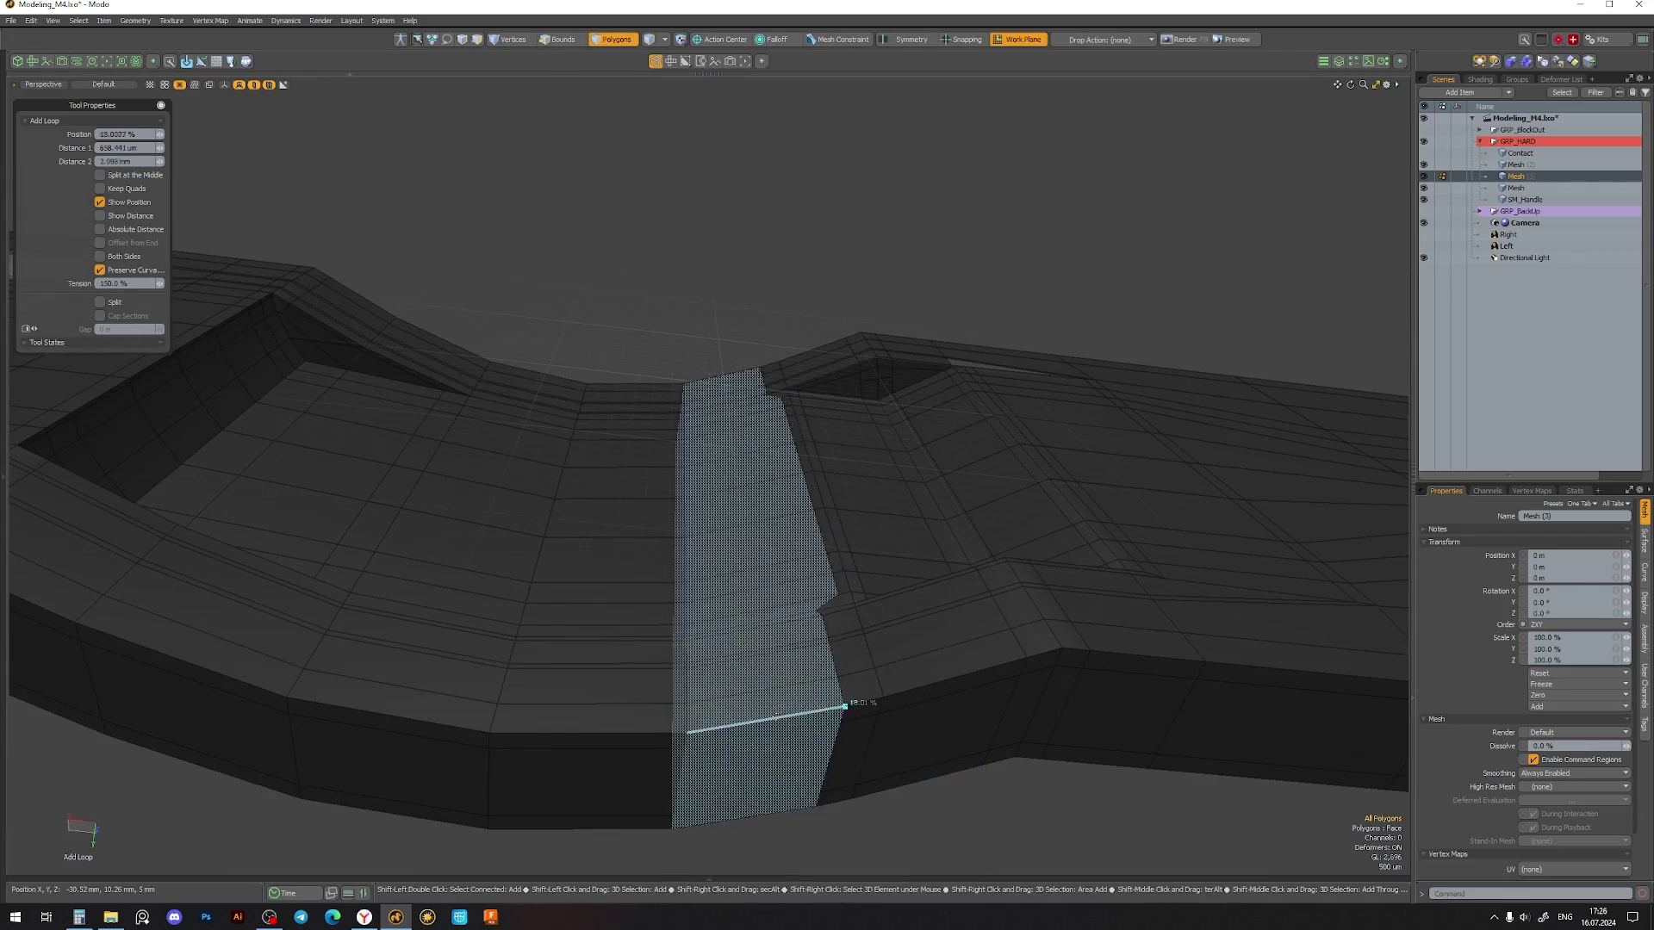
mouse_move(844, 706)
left_mouse_down("alt")
mouse_move(775, 469)
mouse_move(610, 580)
left_mouse_up("alt")
mouse_move(415, 488)
left_mouse_down("alt")
mouse_move(606, 546)
mouse_move(690, 595)
left_mouse_up("alt")
left_click_drag(700, 262, 742, 521, "alt")
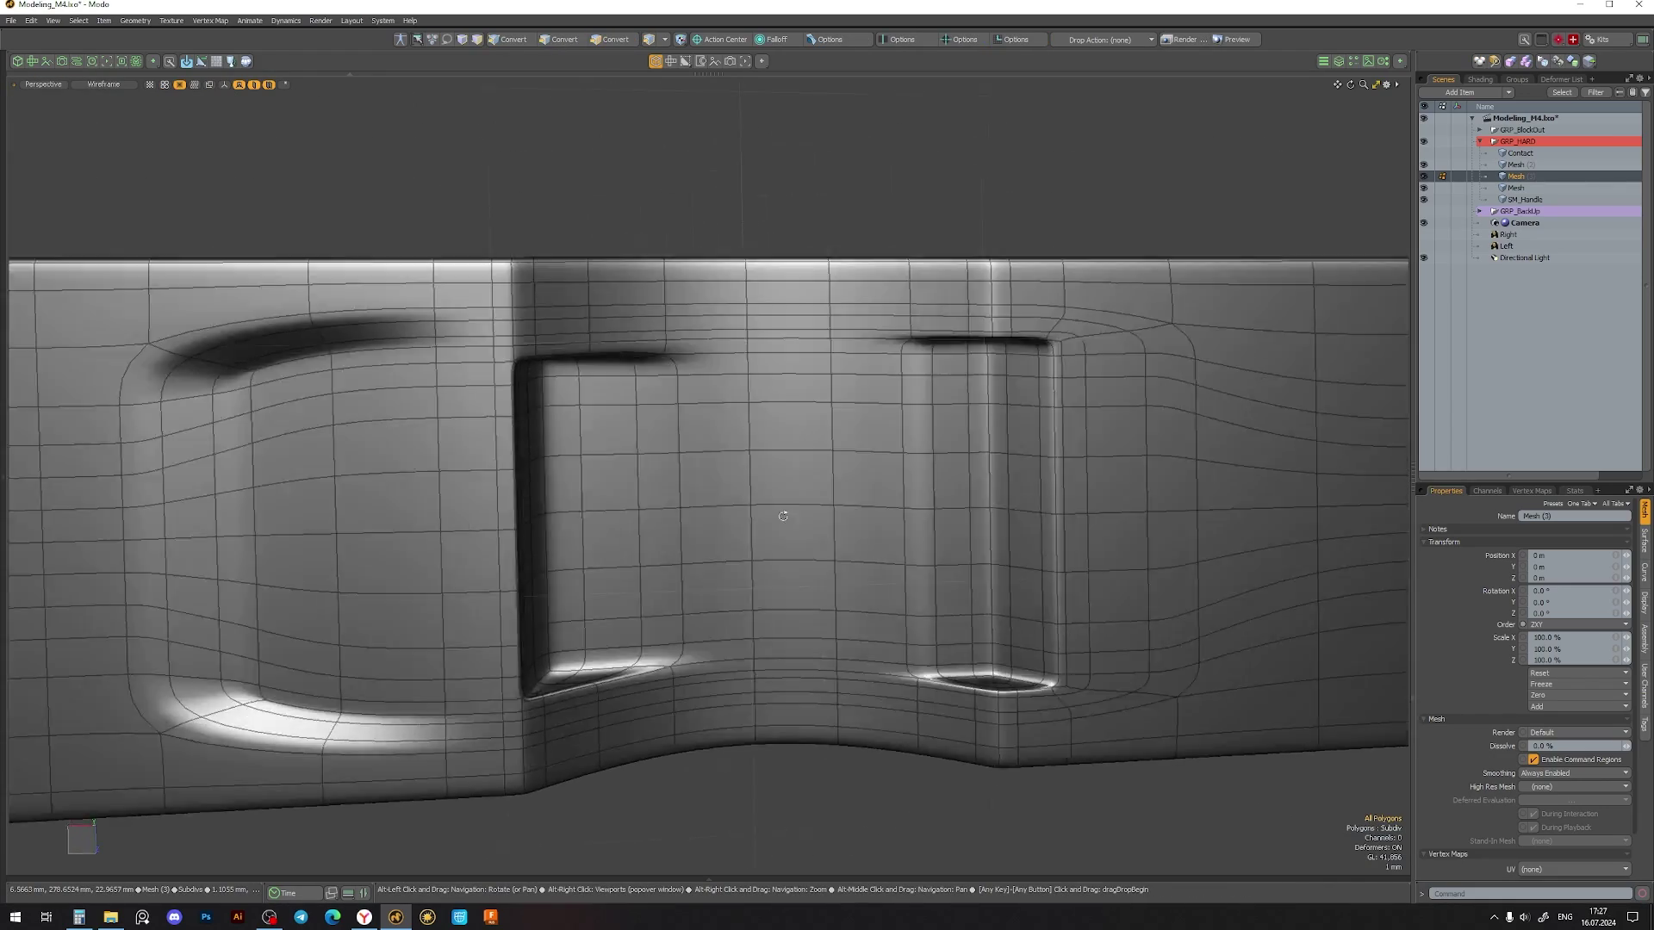
key("space")
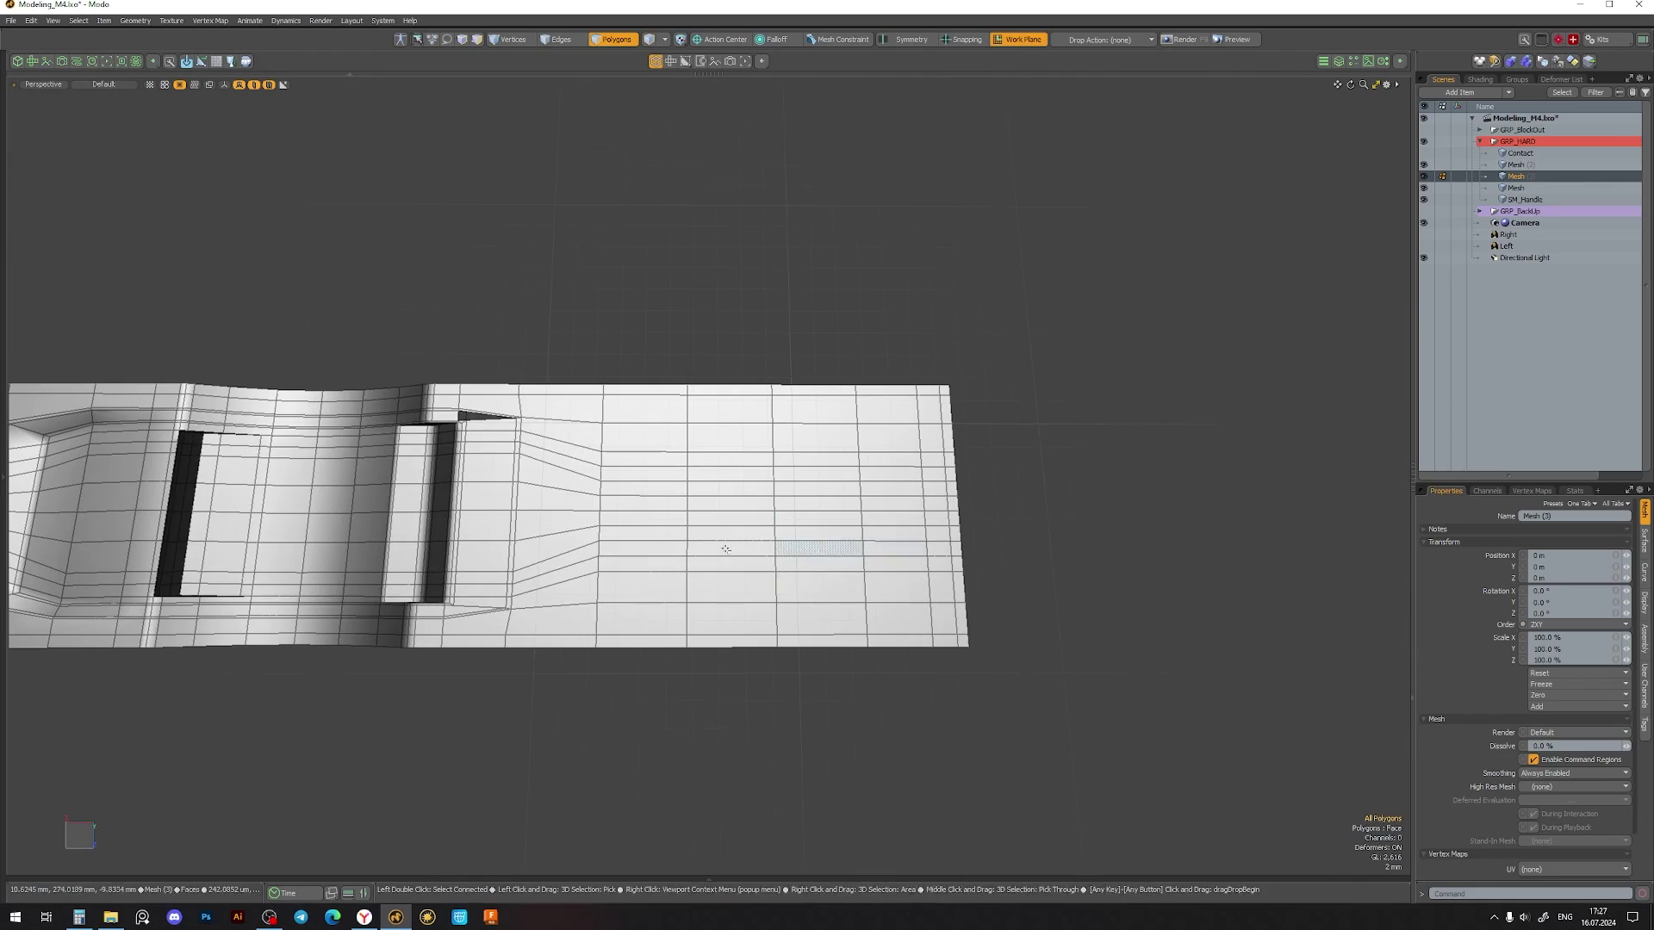
- Select a block of polygons on the plate's flat end, bevel it and scale it
scroll(727, 548, "up", 3)
left_click(518, 551)
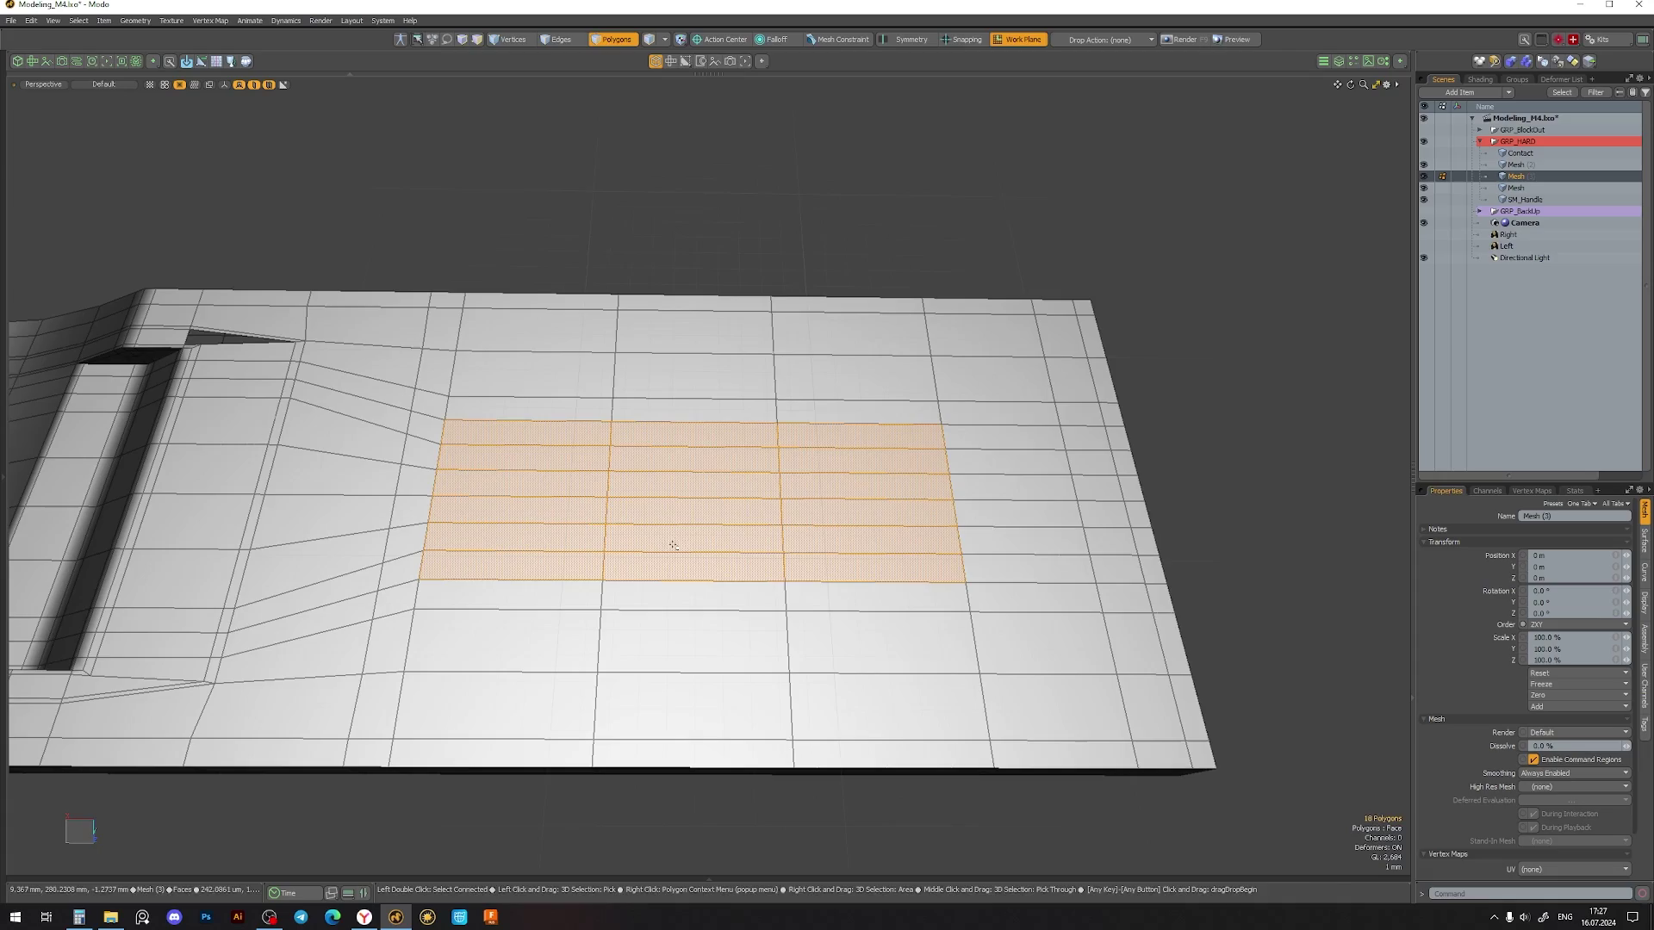
mouse_move(673, 545)
left_mouse_down("alt")
mouse_move(715, 474)
mouse_move(782, 450)
left_mouse_up("alt")
key("b")
key("space")
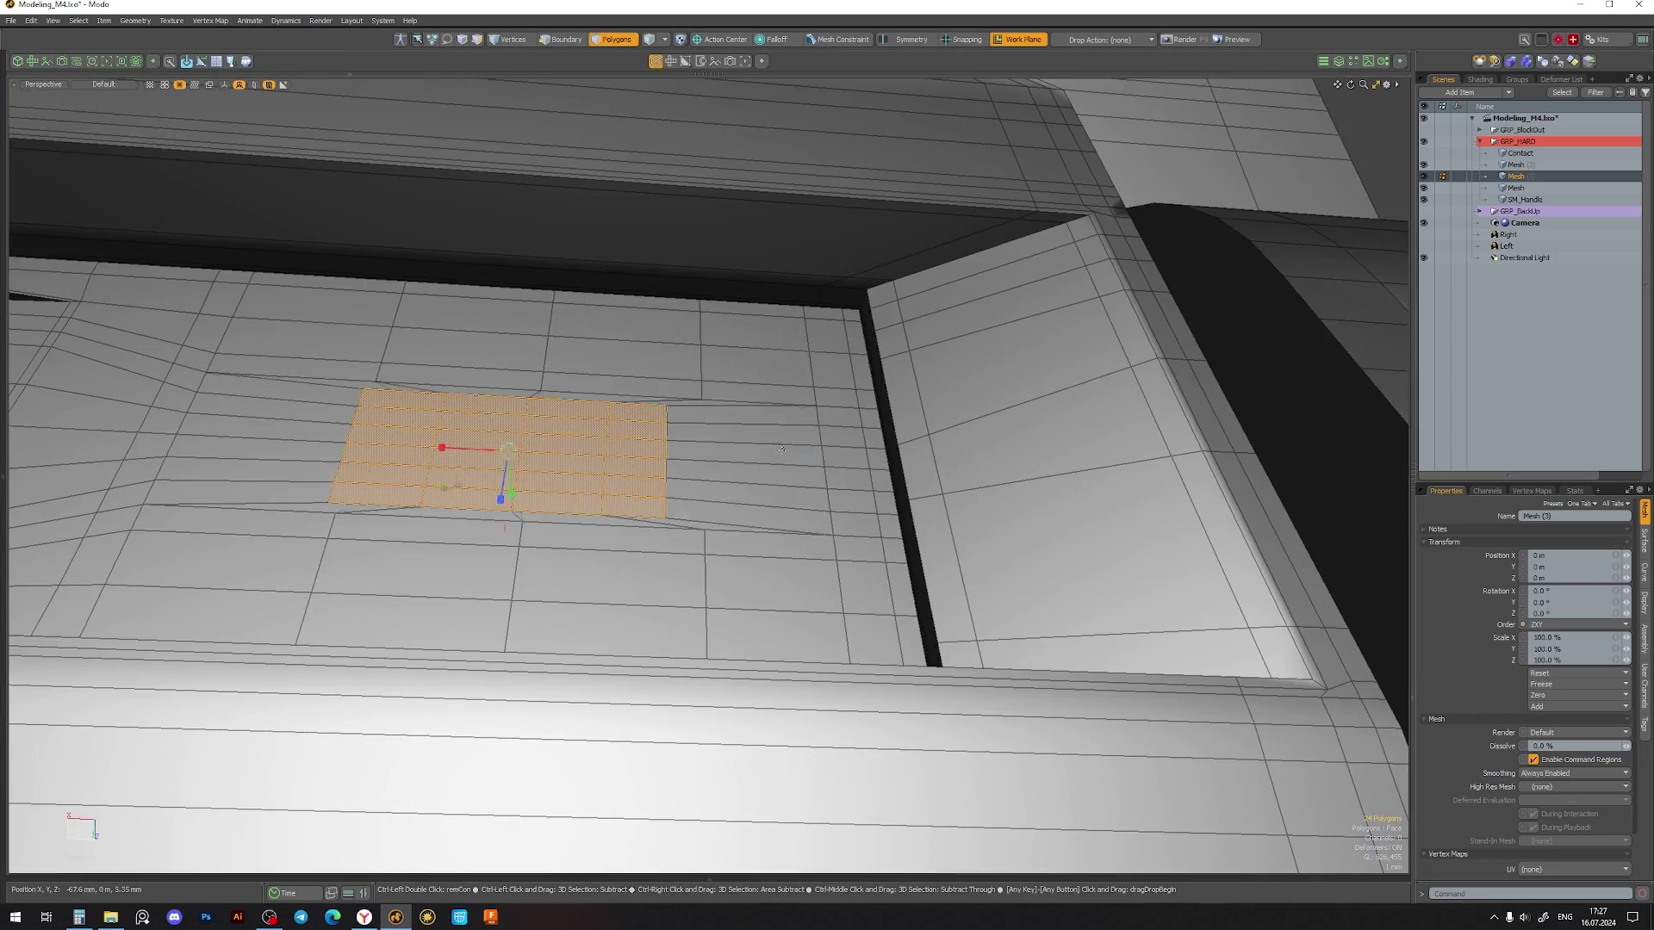
left_click_drag(842, 527, 831, 413, "shift")
left_click_drag(831, 413, 787, 507, "alt")
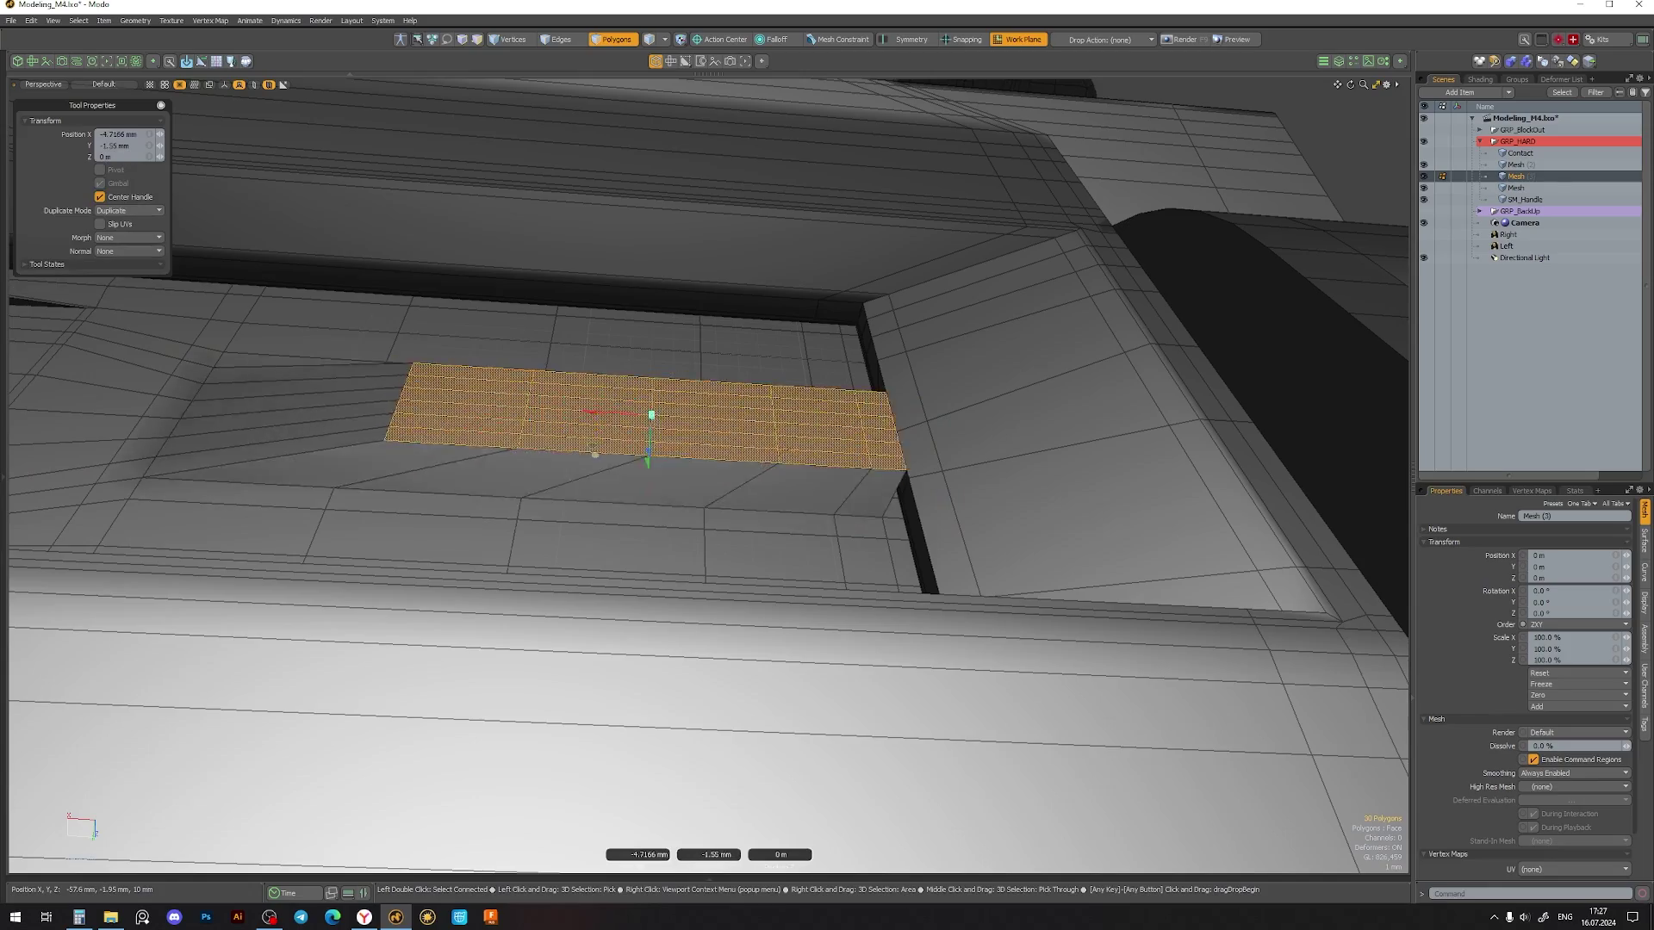
key("r")
mouse_move(605, 466)
left_mouse_down("alt")
mouse_move(744, 587)
mouse_move(718, 620)
mouse_move(974, 583)
mouse_move(775, 491)
left_mouse_up("alt")
key("space")
- Select the grip strip polygons and raise them about 0.5 mm with Bevel
key("Tab")
scroll(973, 584, "up", 5)
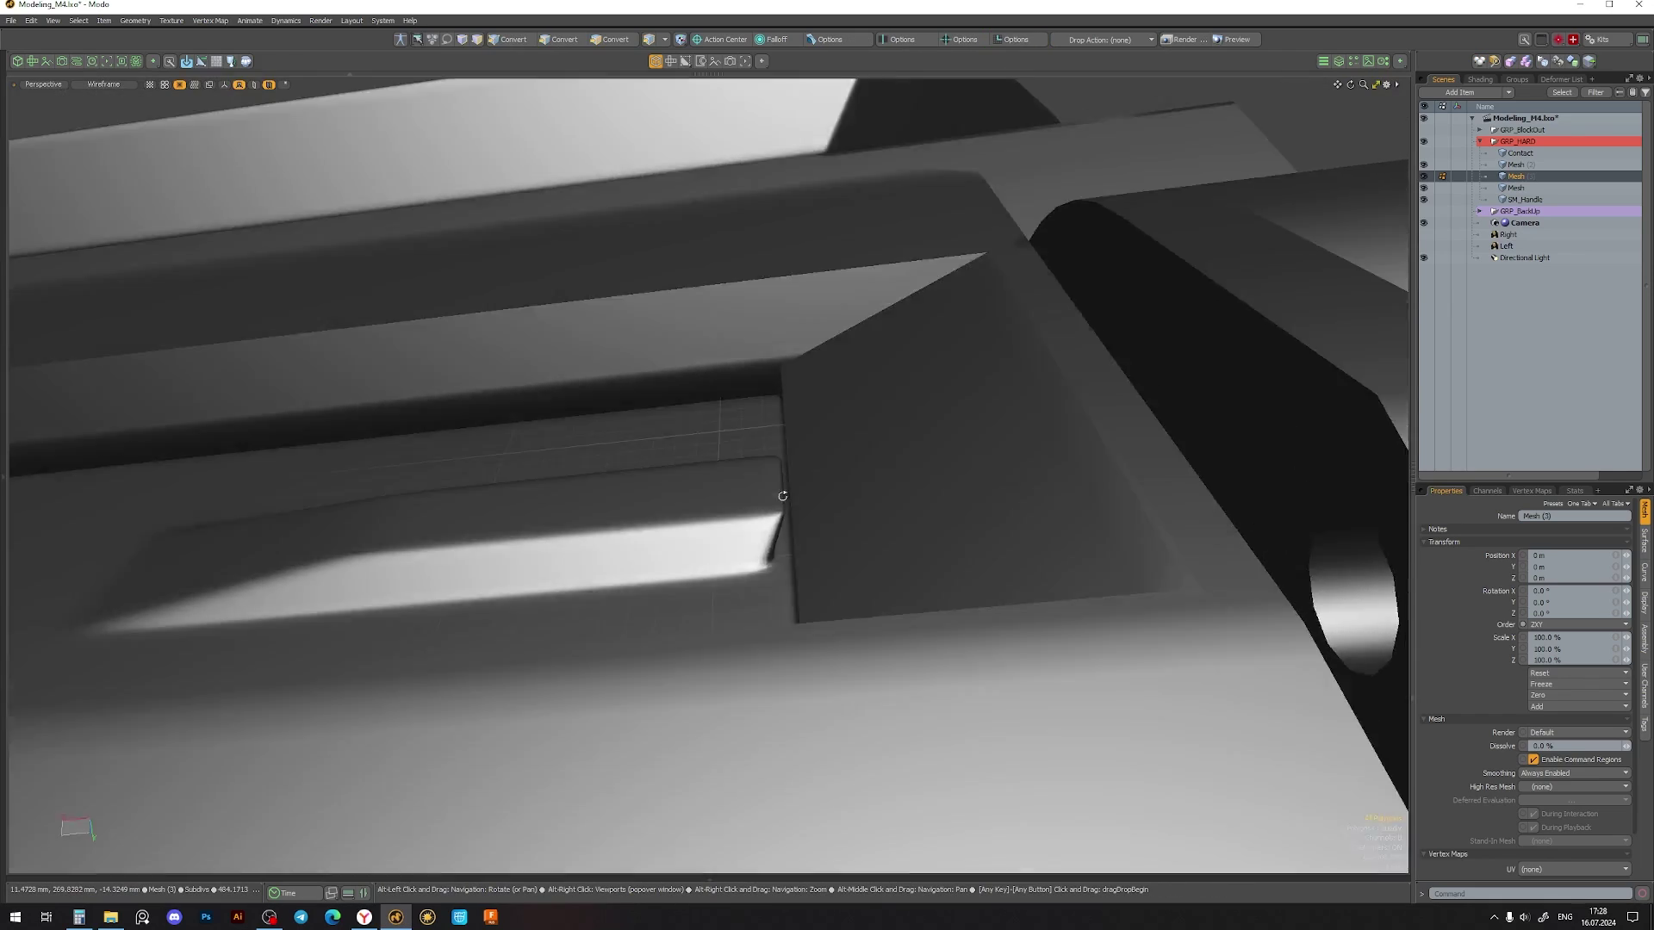
scroll(775, 491, "down", 5)
key("3")
key("Tab")
key("b")
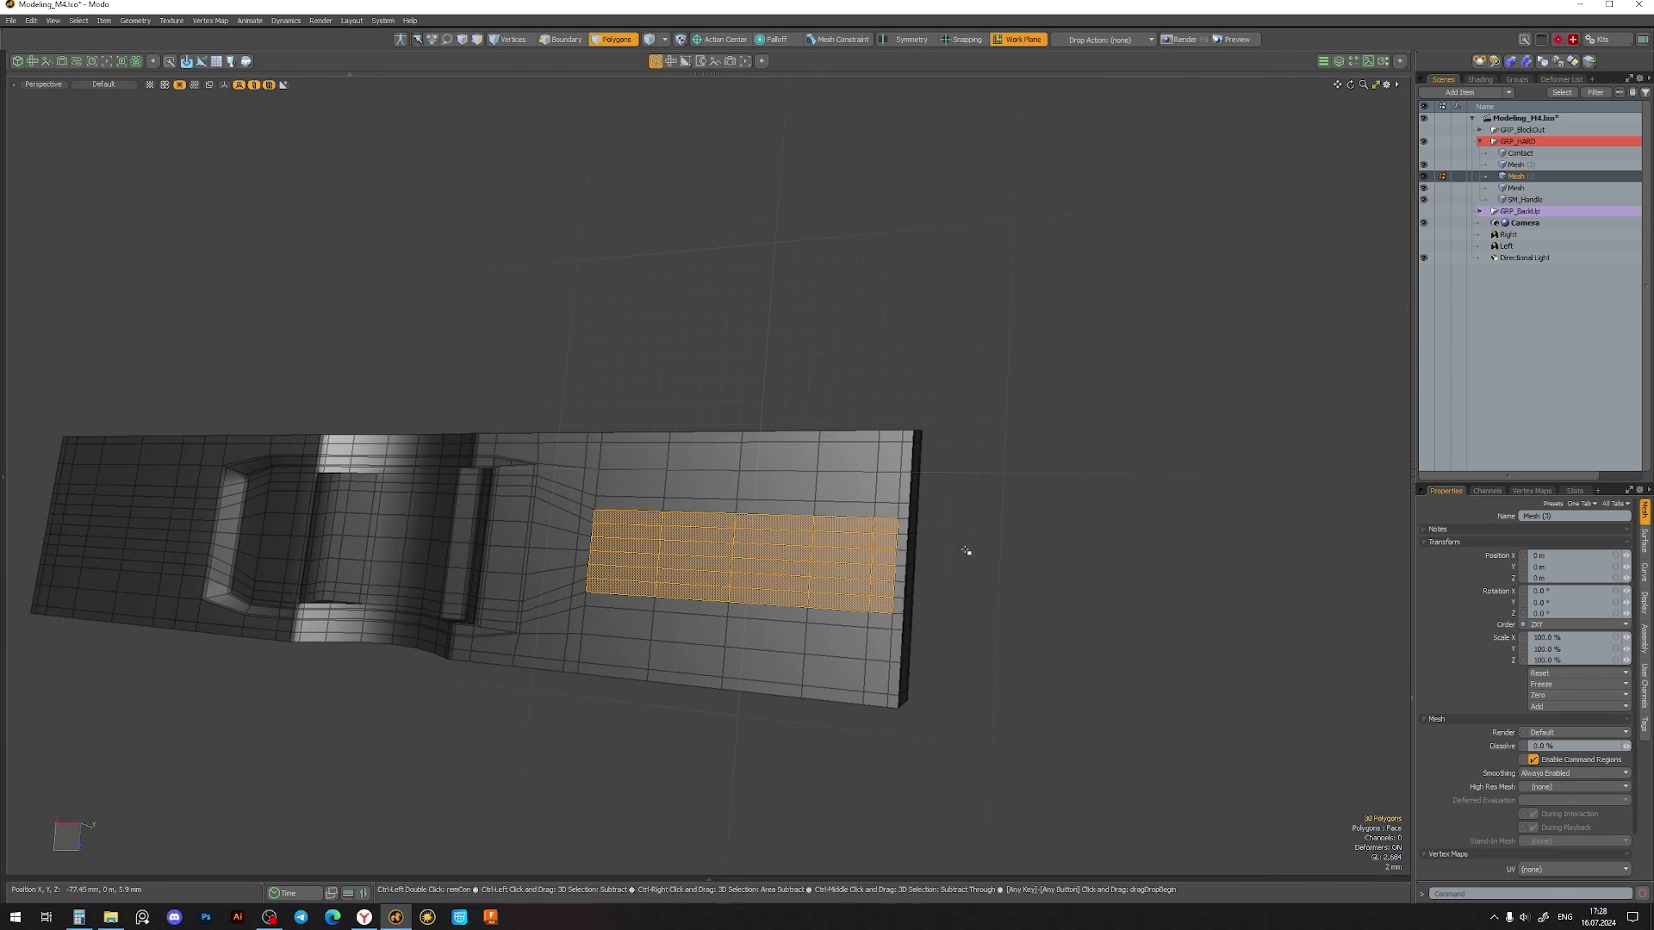
left_click_drag(966, 550, 793, 419, "alt")
key("w")
left_click_drag(880, 521, 775, 388, "alt")
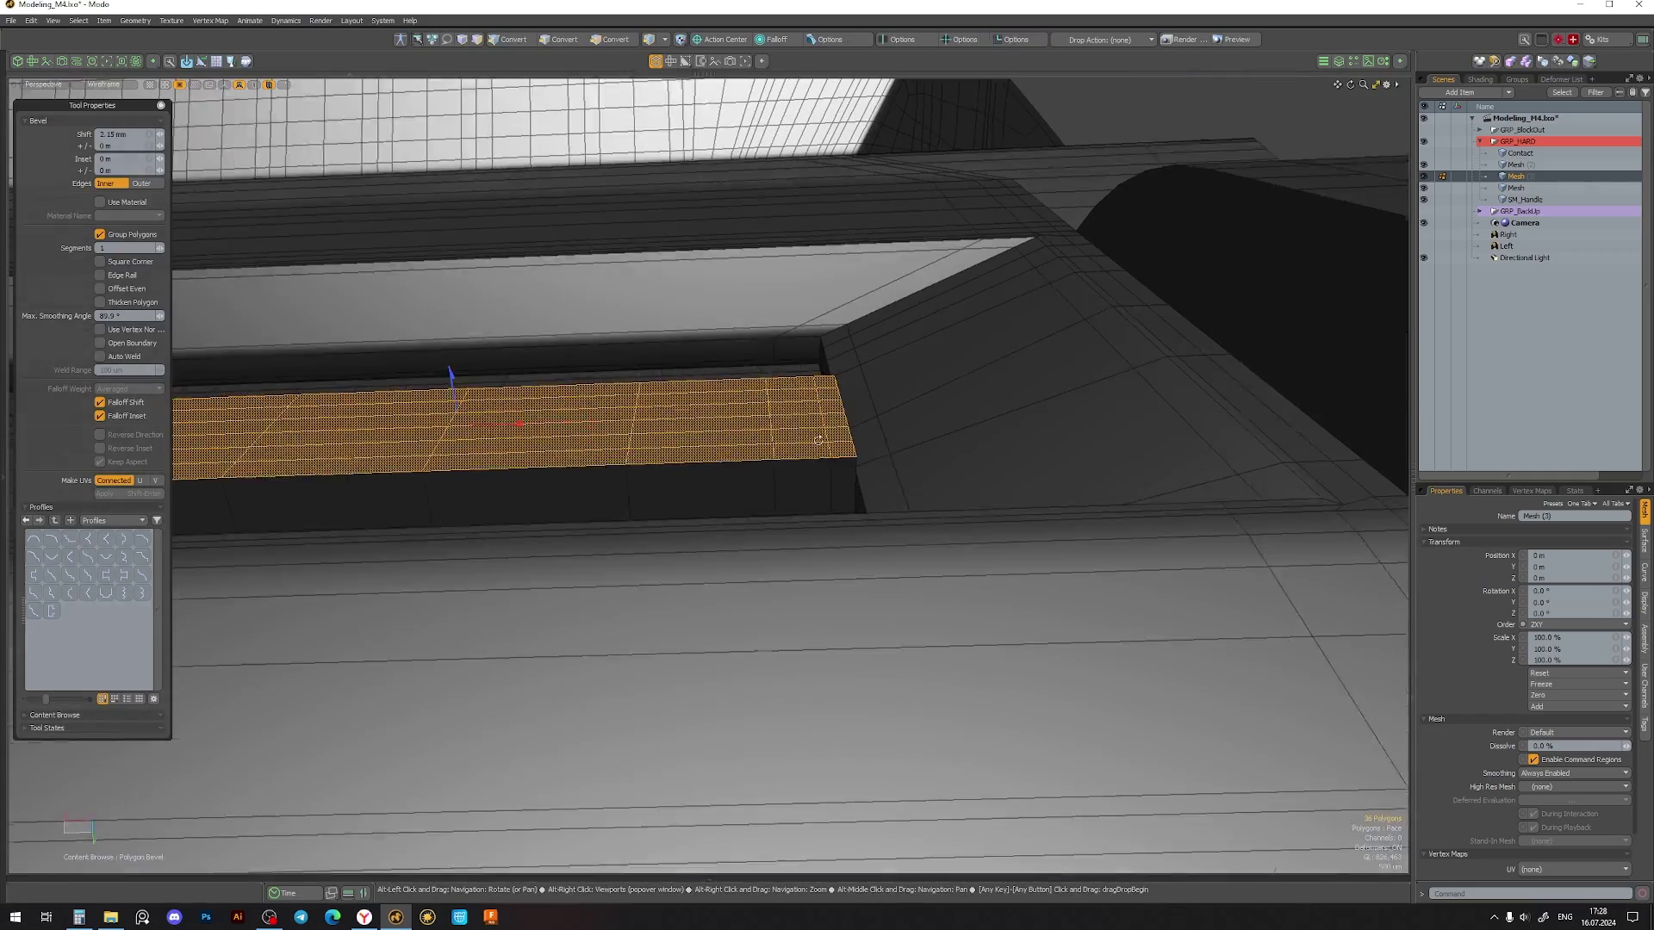
left_click_drag(468, 481, 603, 431, "alt")
- Scale the raised strip down with snapping so it fits inside the recess
key("r")
key("F11")
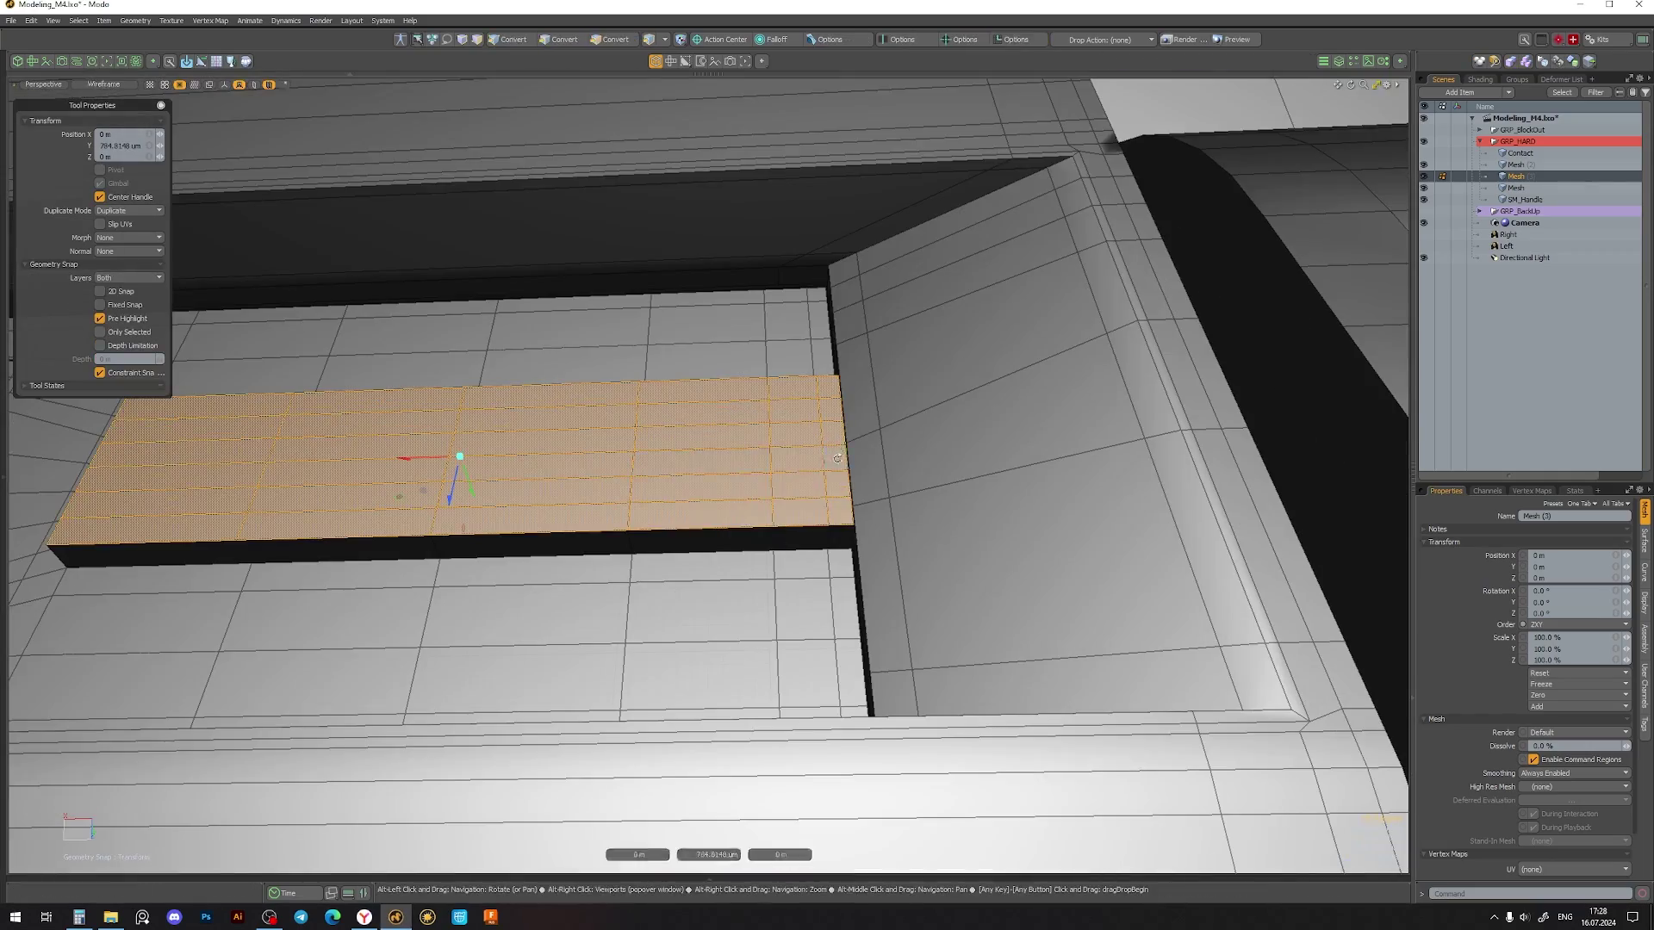
scroll(847, 466, "up", 5)
scroll(847, 466, "down", 5)
scroll(847, 466, "up", 5)
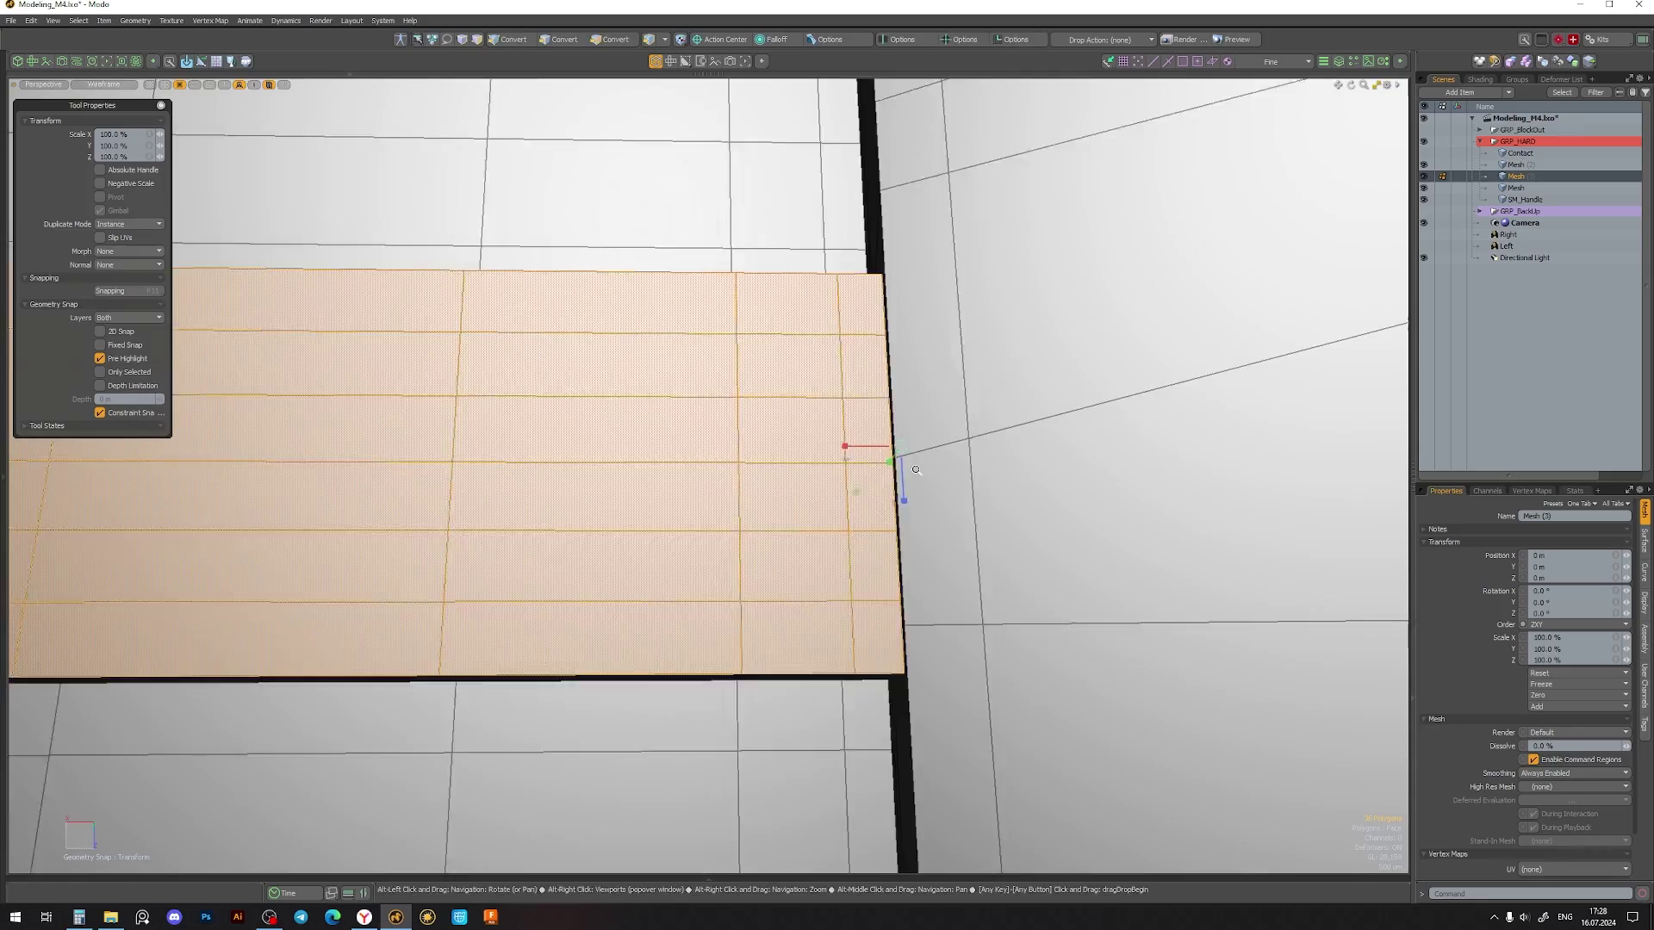
key("F11")
scroll(847, 466, "down", 5)
mouse_move(930, 483)
left_mouse_down()
mouse_move(884, 473)
mouse_move(848, 418)
left_mouse_up()
scroll(885, 472, "down", 5)
scroll(884, 472, "down", 5)
key("alt+l")
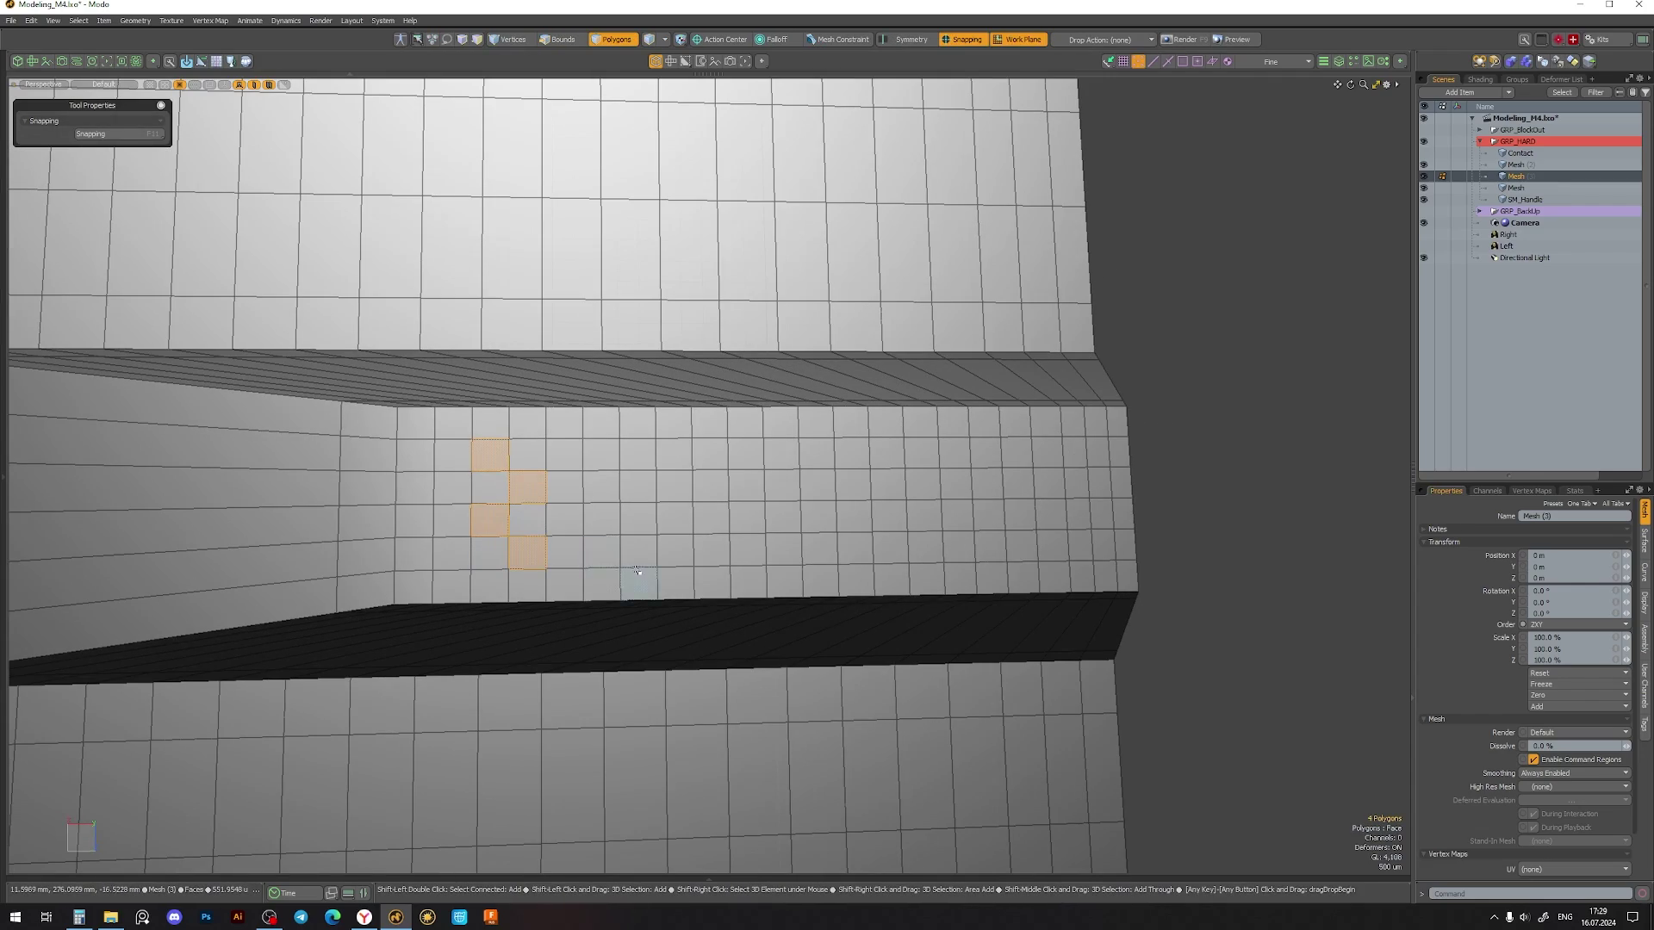
- Checker-select the grip strip's squares, extending the pattern leftward
left_click_drag(637, 571, 594, 557, "alt")
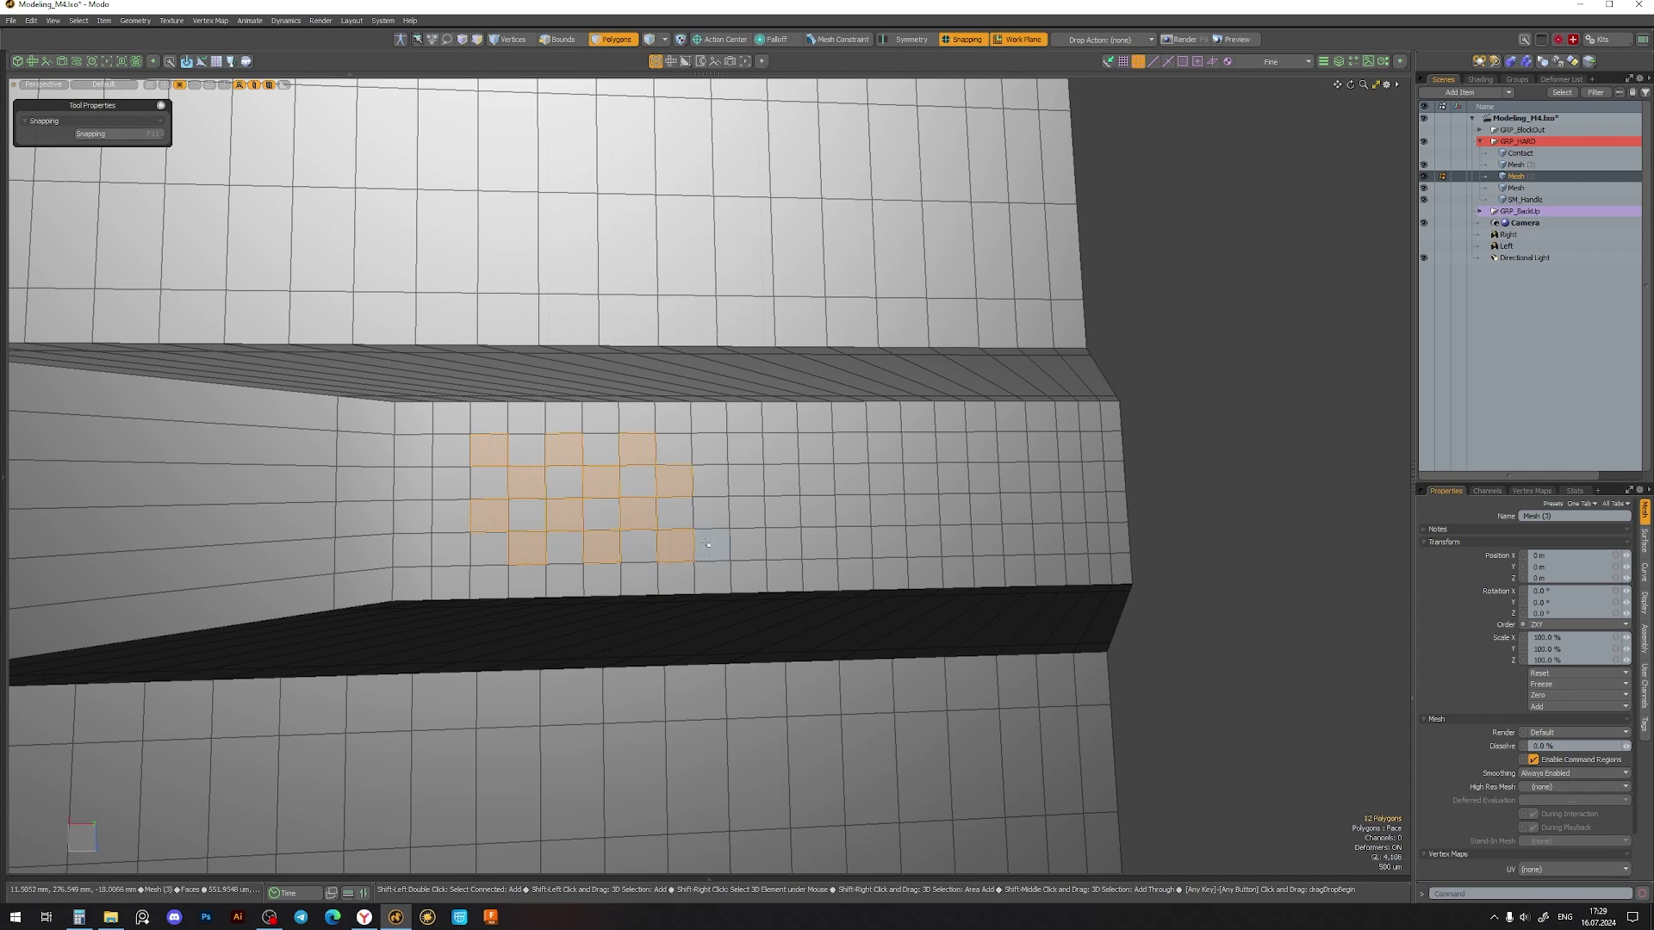
key("Up")
left_click_drag(818, 545, 774, 536, "alt")
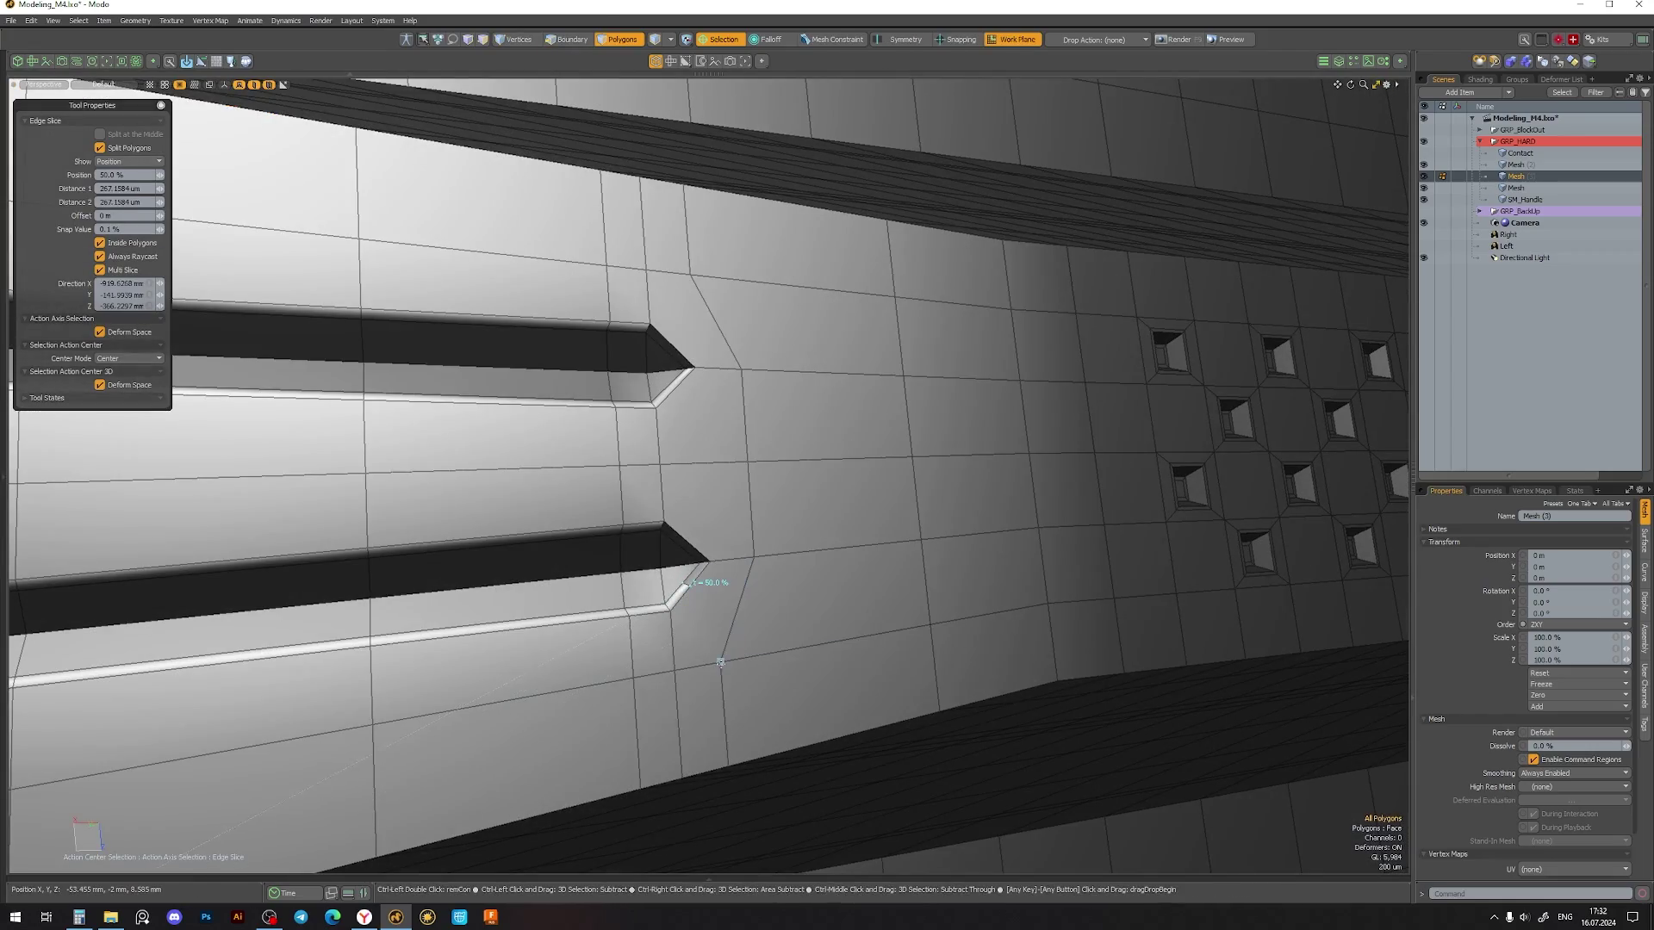
- Slice new edges from the slot tips around the slot ends and review the dimple grid
left_click_drag(721, 663, 689, 593, "alt")
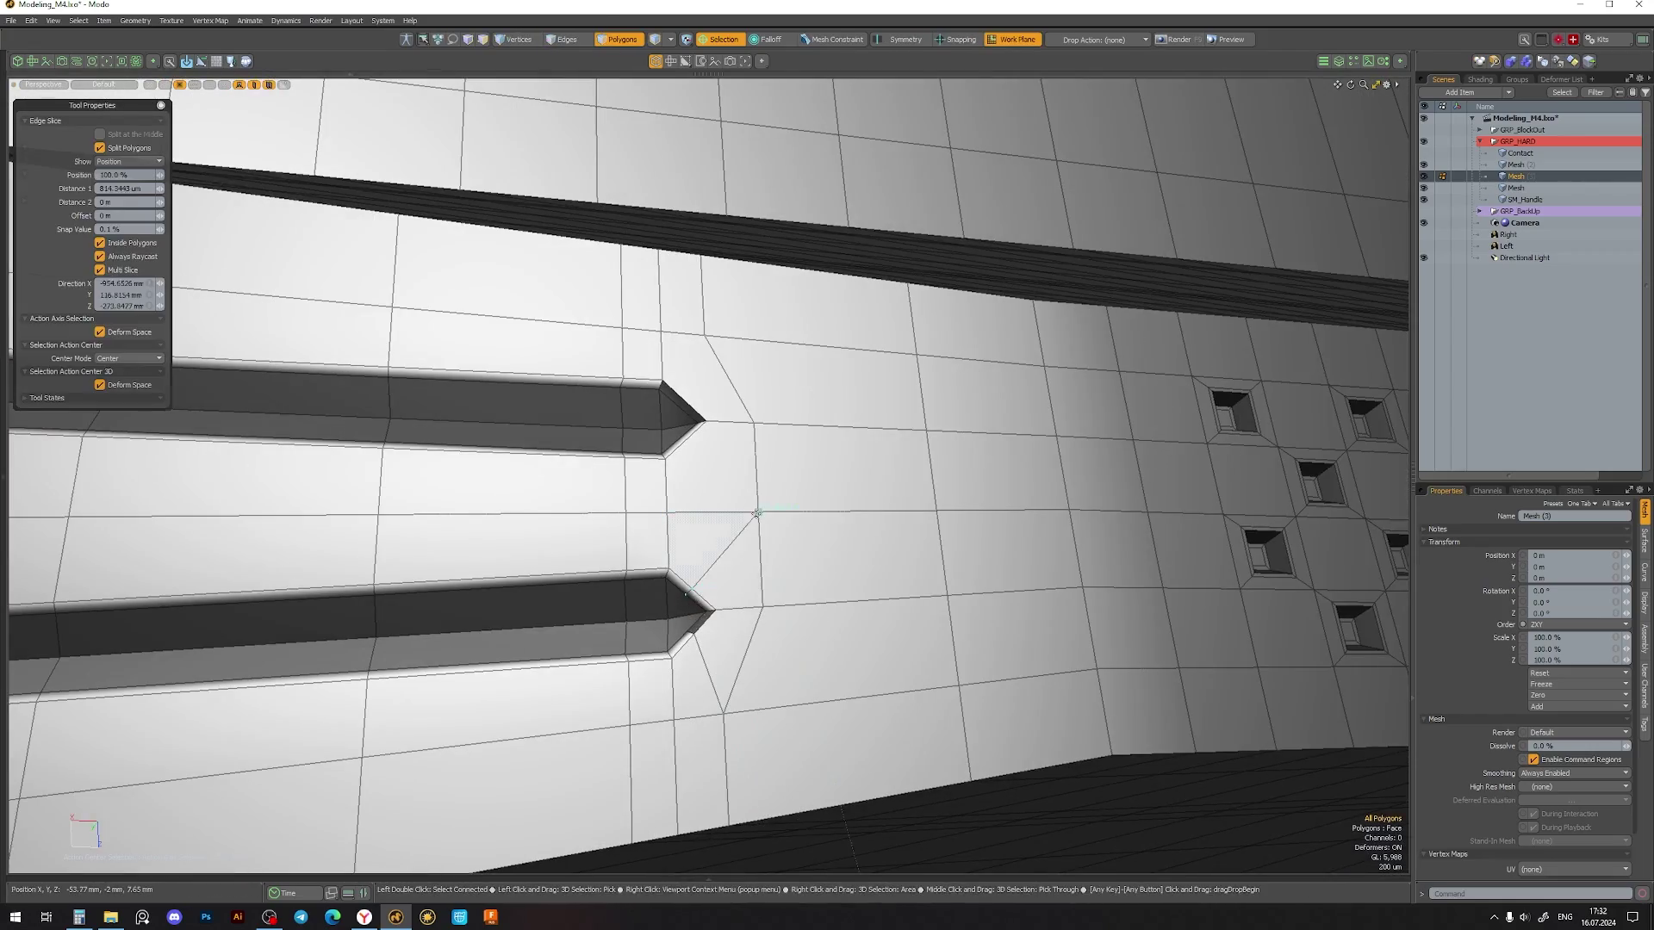
left_click_drag(757, 514, 681, 500, "alt")
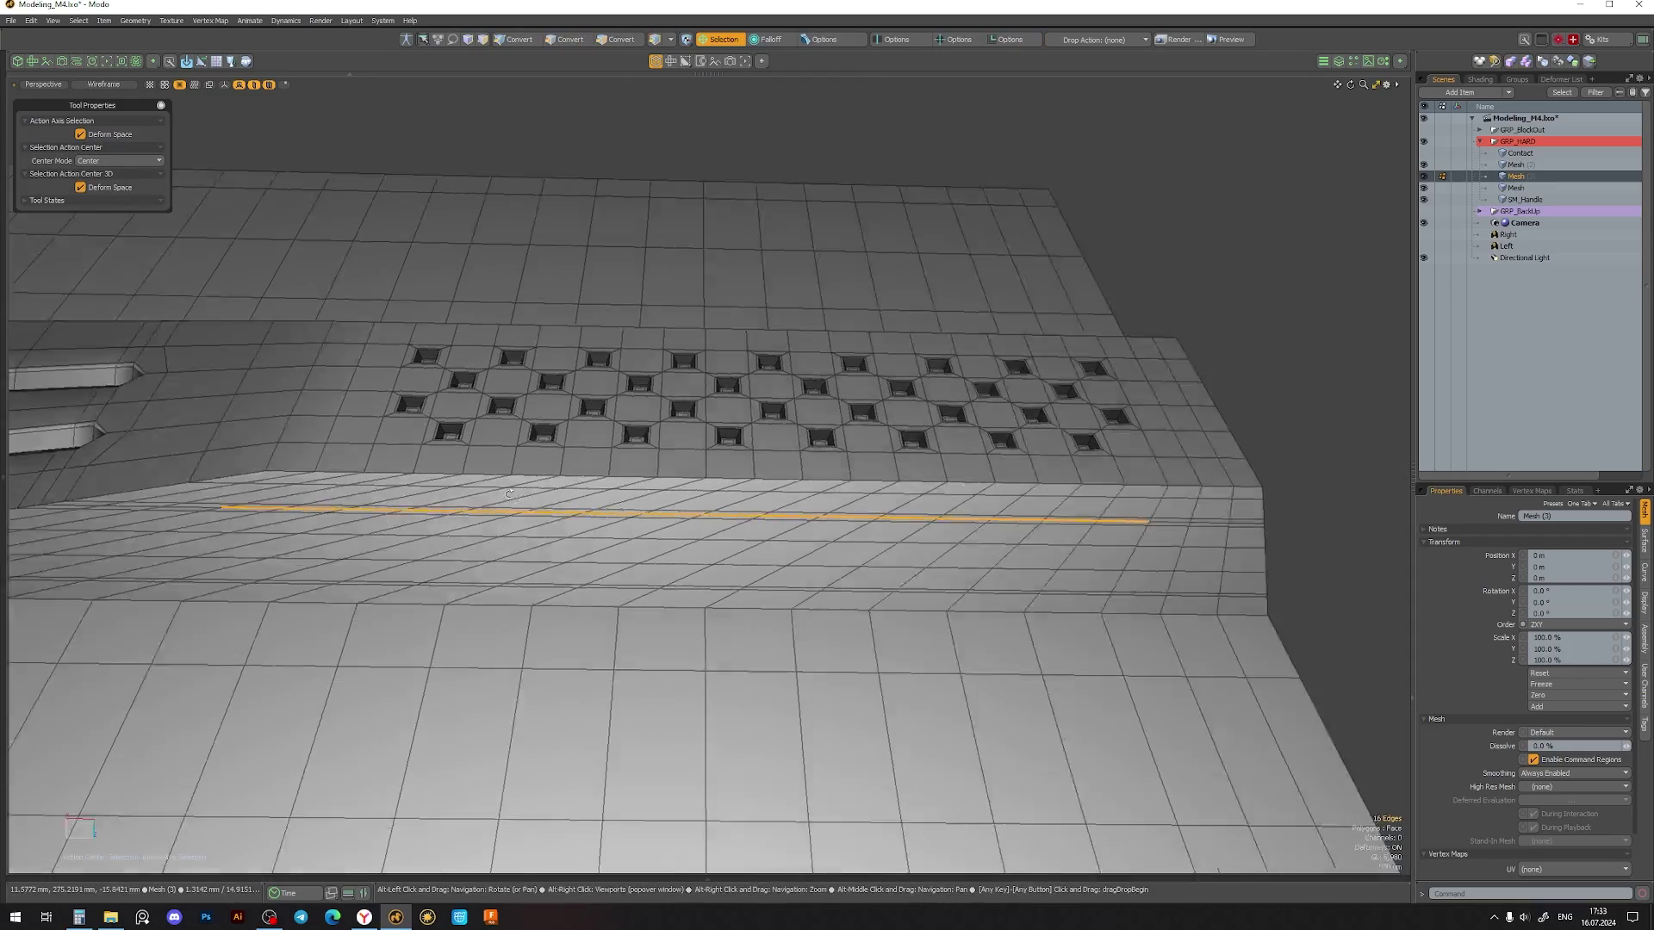
left_click_drag(509, 494, 802, 591, "alt")
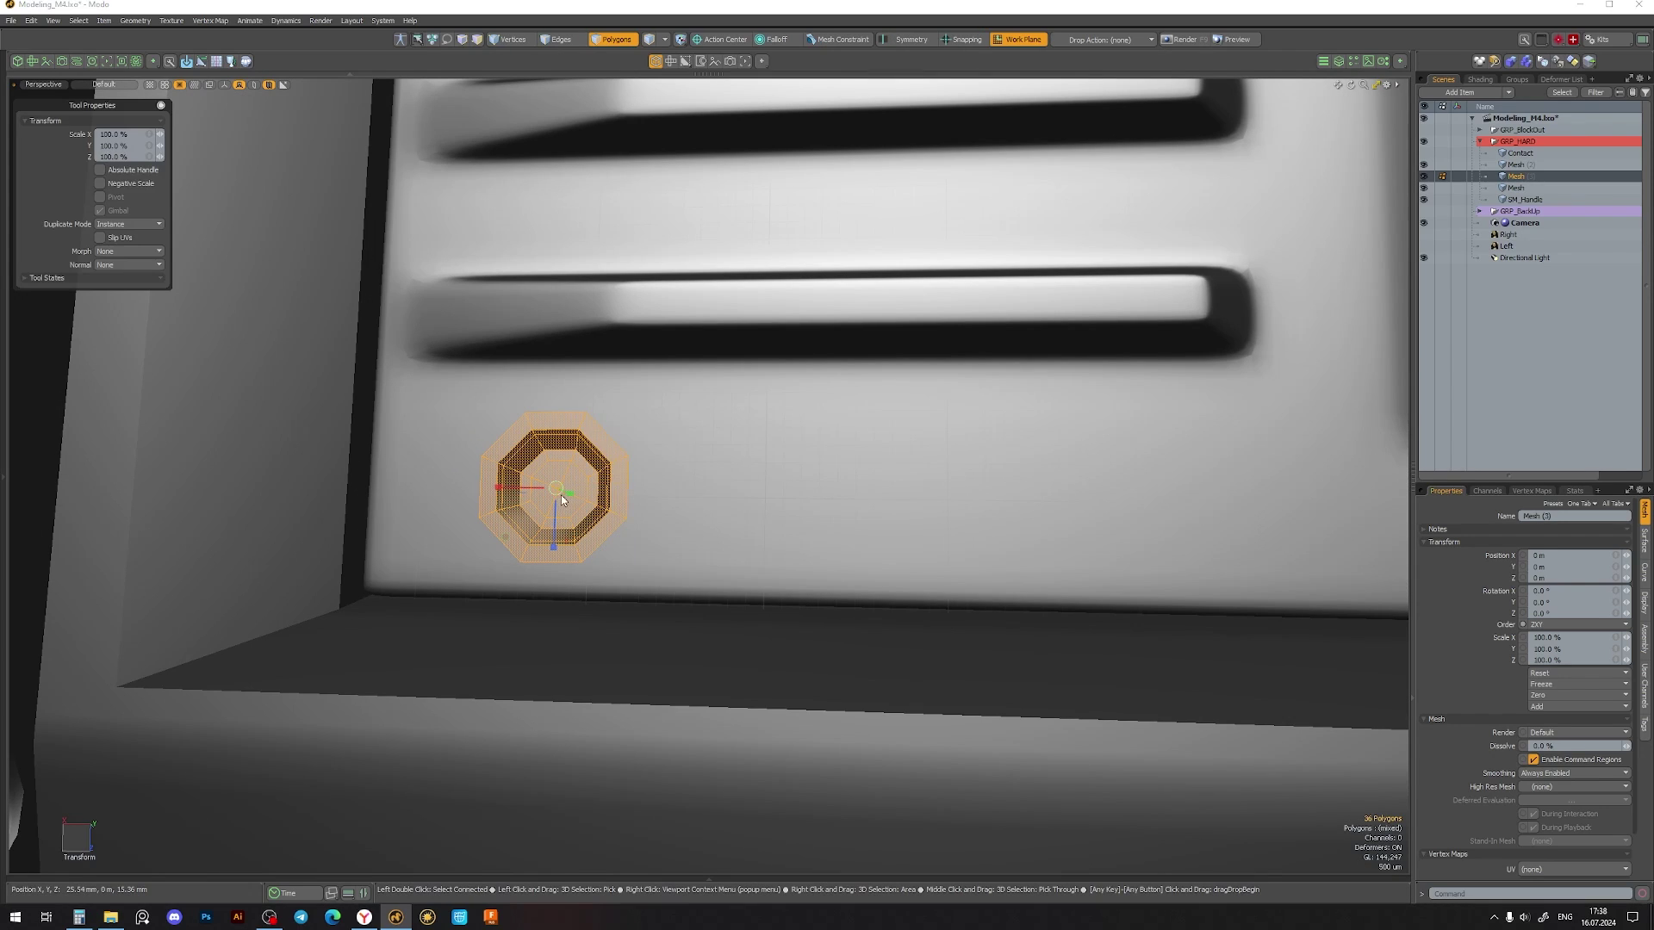
- Copy the screw head to the plate's corners and centre with Move
key("w")
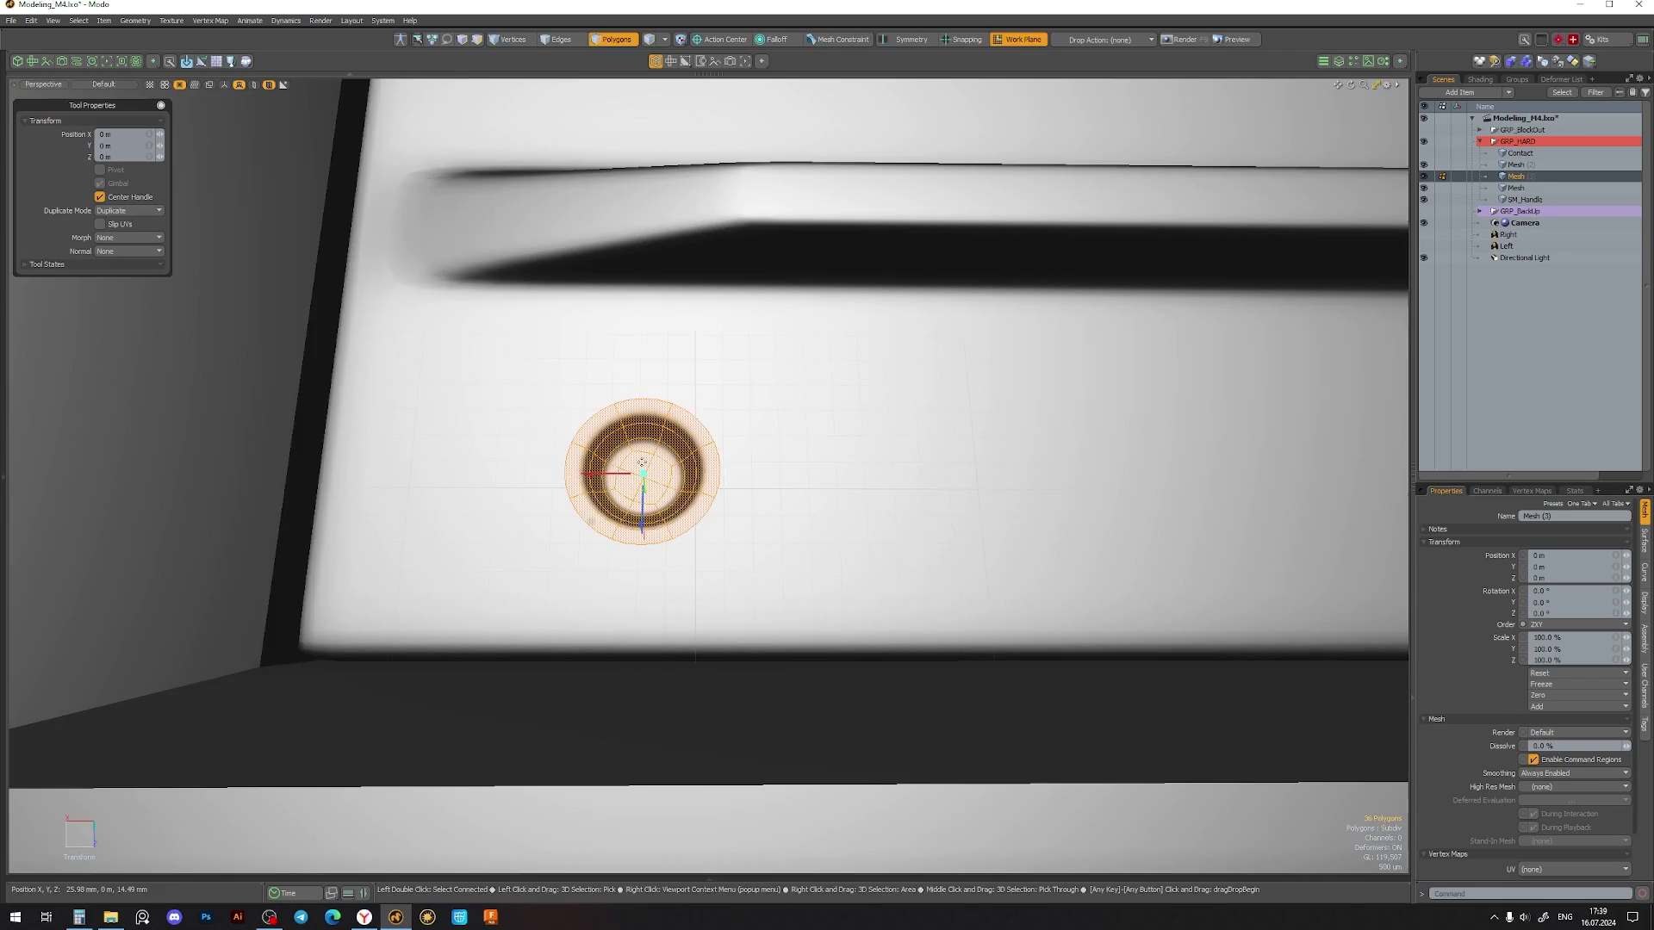
left_click_drag(551, 482, 608, 521, "alt")
scroll(609, 521, "down", 5)
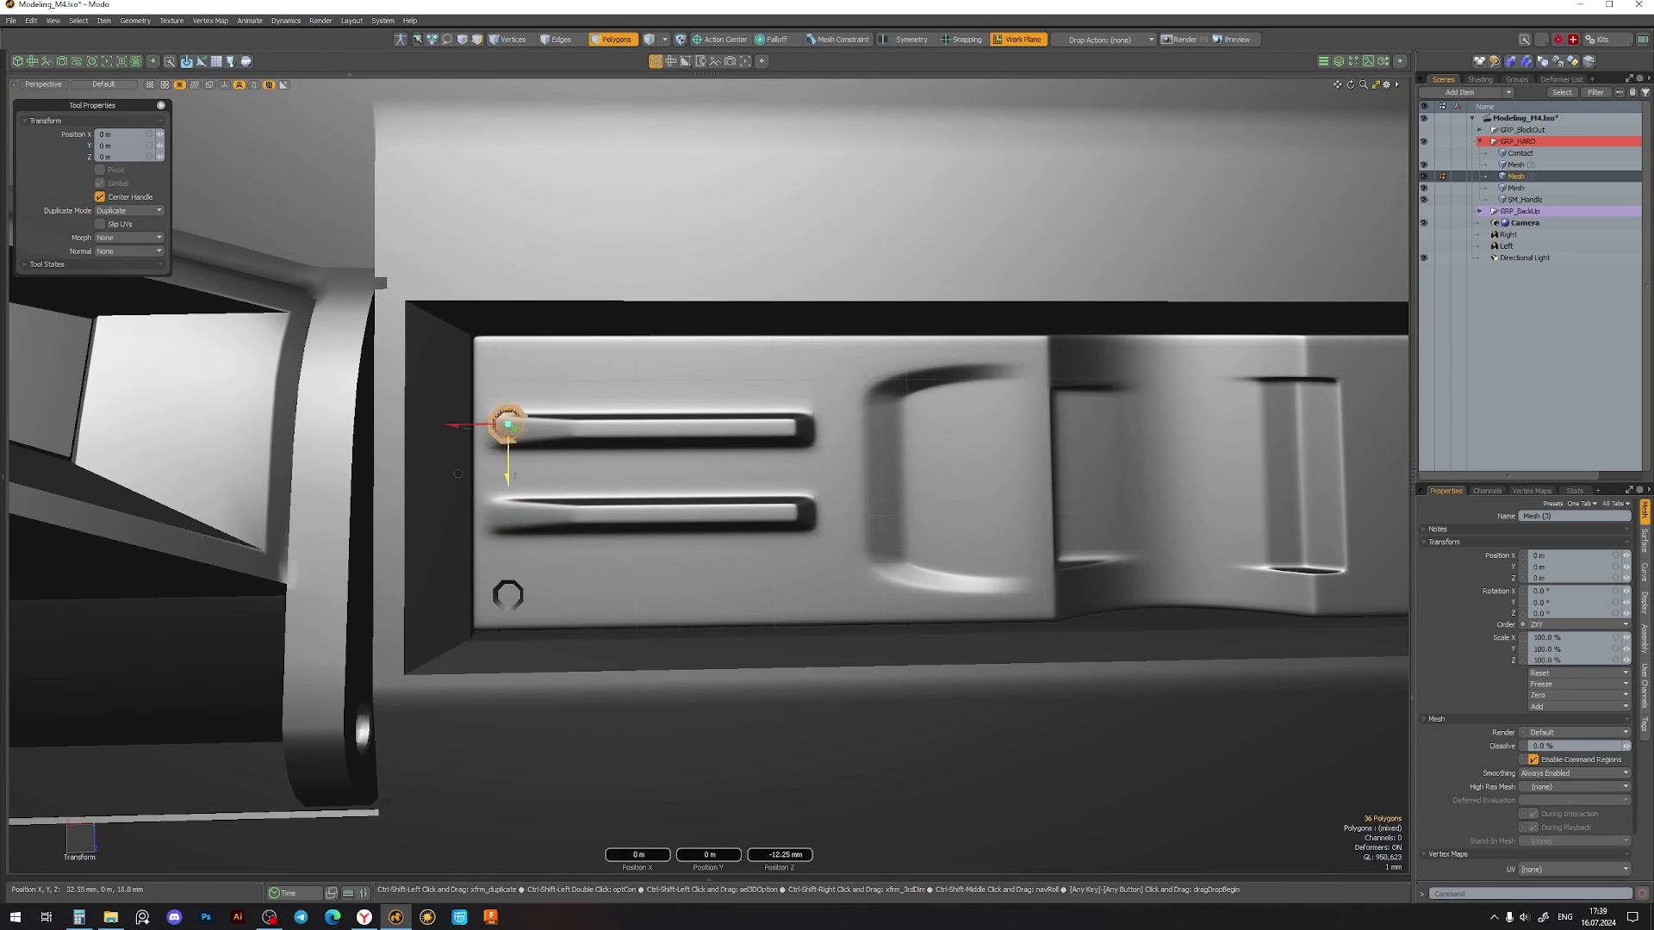
mouse_move(582, 594)
left_mouse_down("alt")
mouse_move(573, 499)
mouse_move(403, 519)
left_mouse_up("alt")
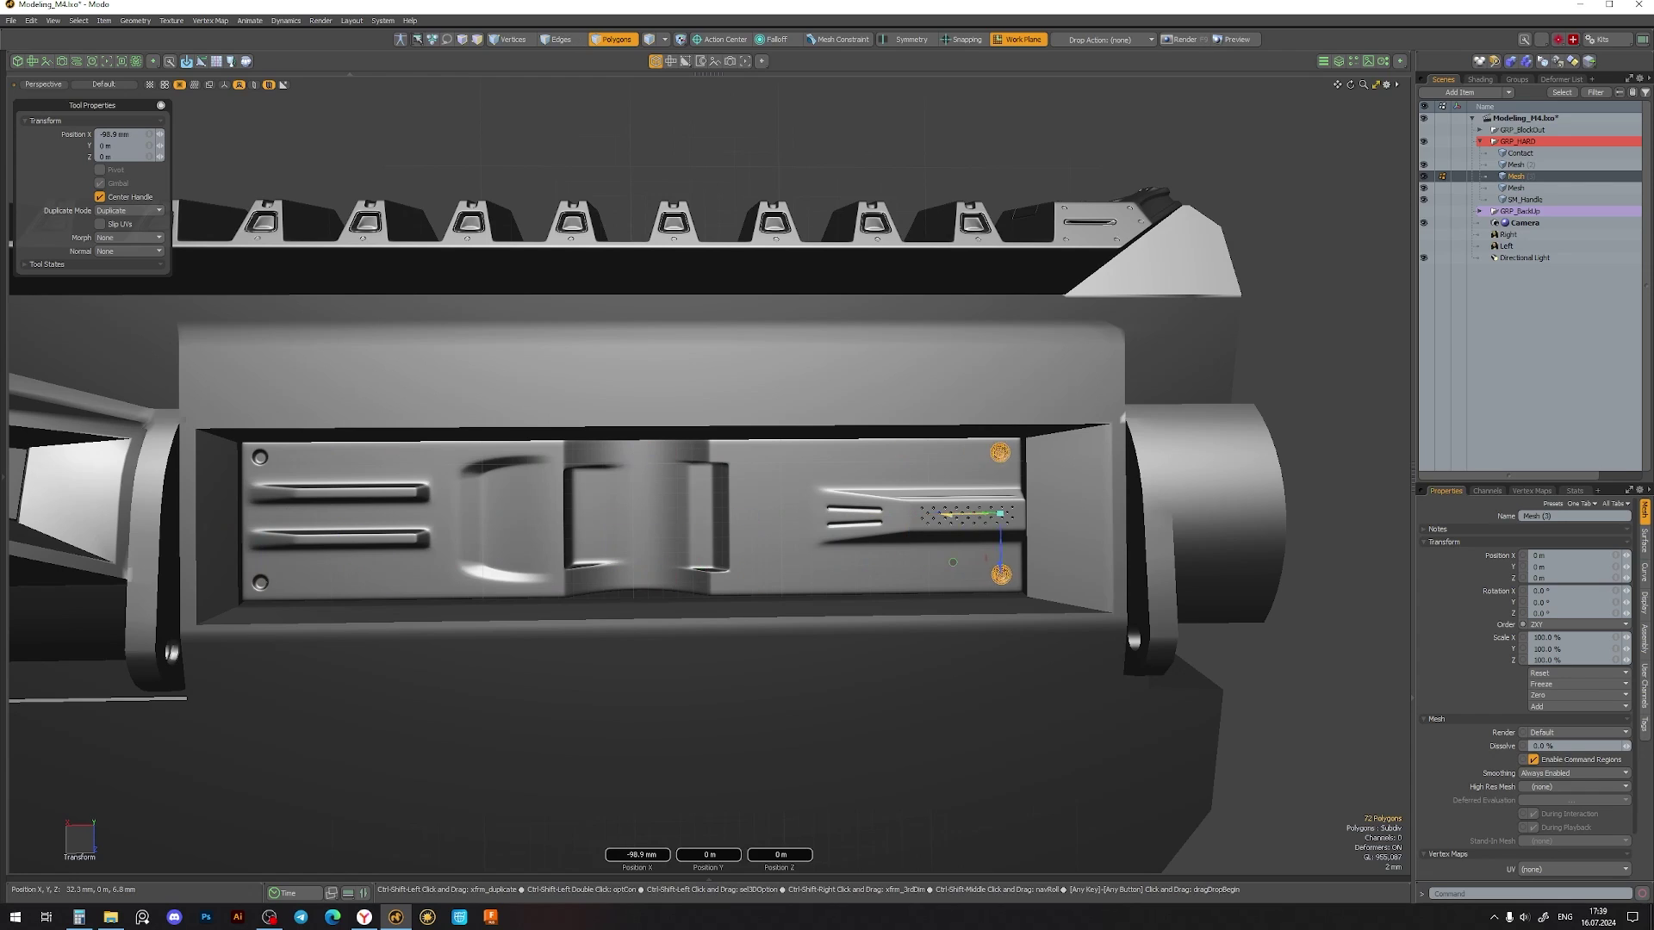
key("ctrl+z")
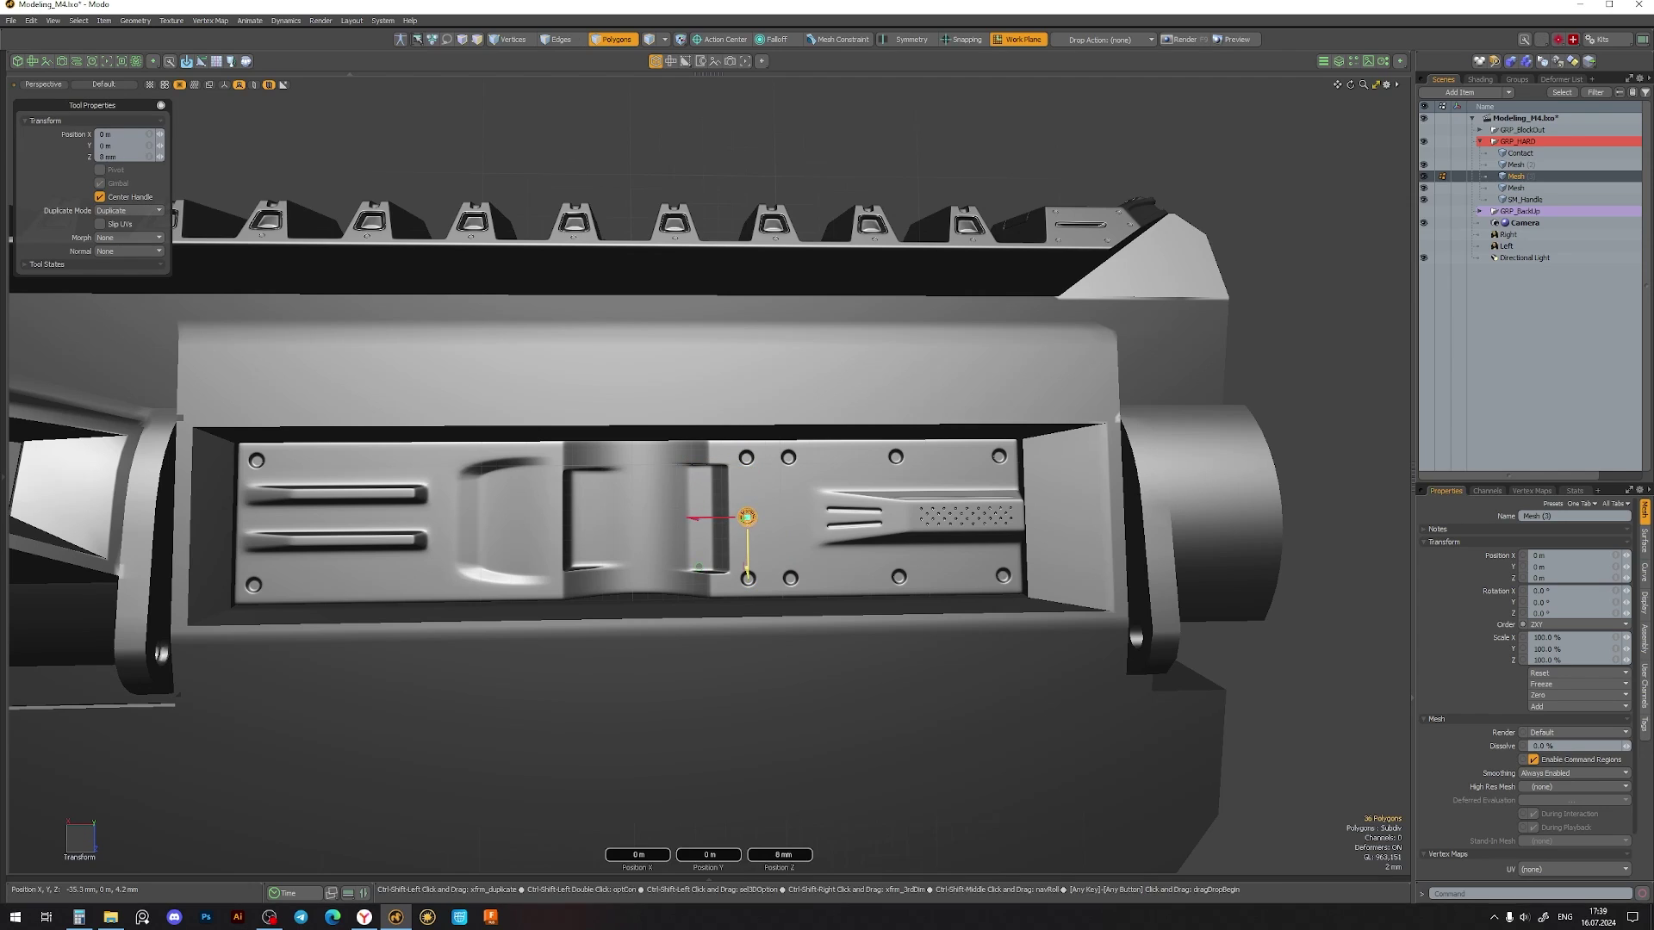
key("space")
left_click_drag(747, 517, 520, 573, "alt")
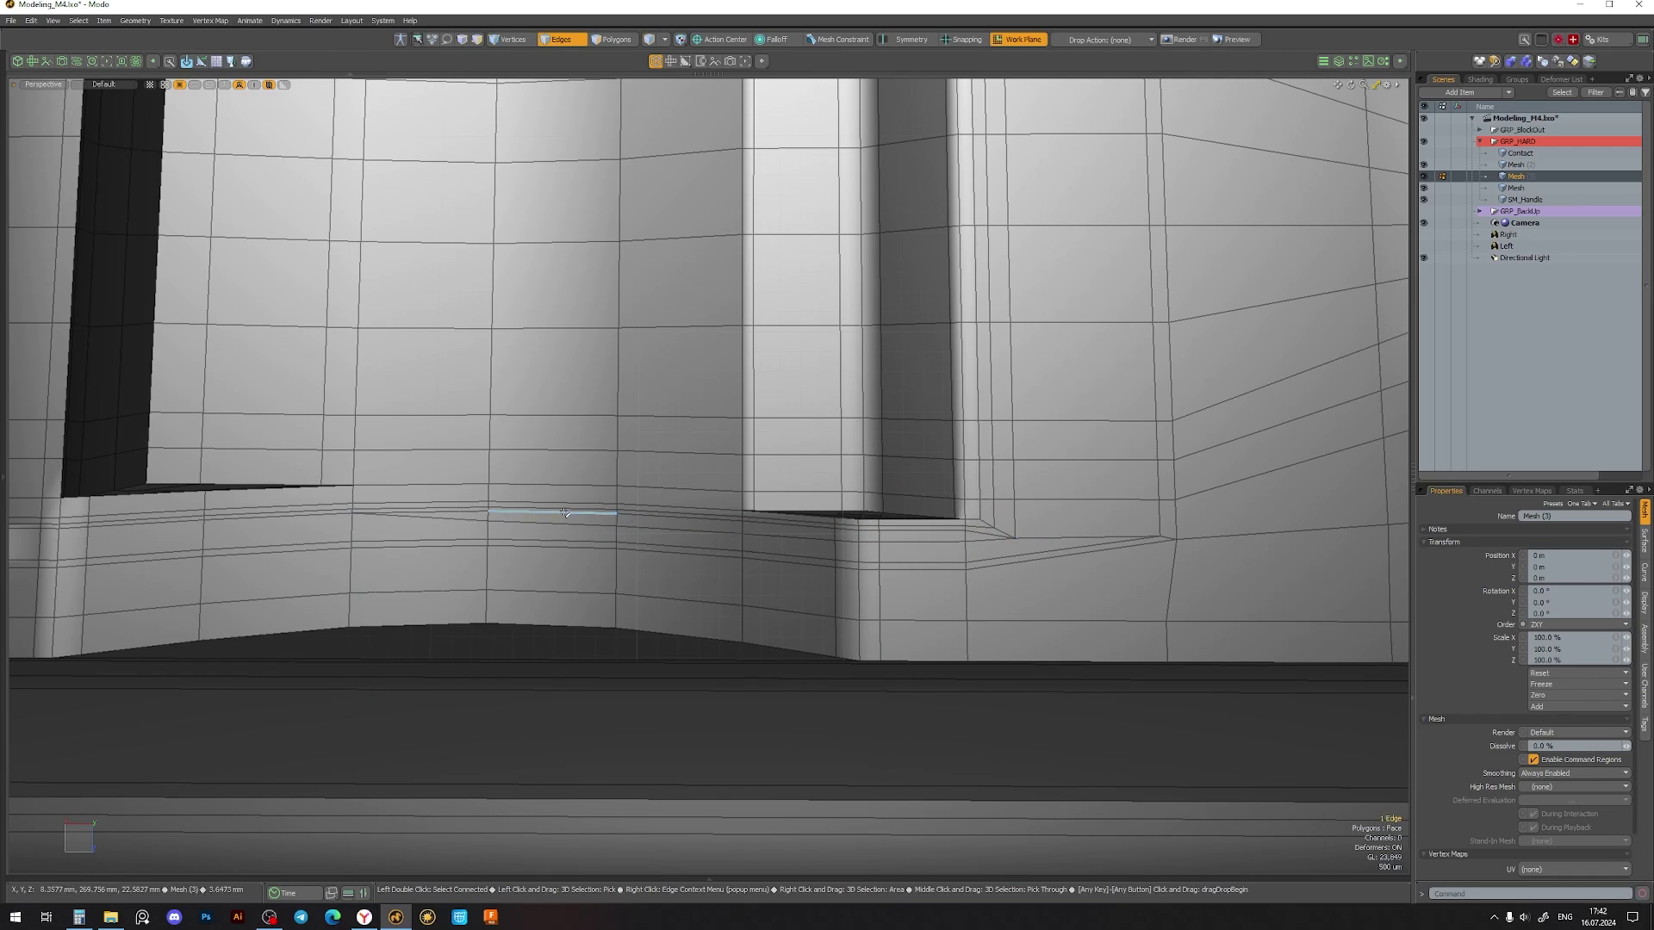
- Select the edge loops along the recessed pocket's outline
scroll(906, 543, "down", 5)
scroll(879, 543, "up", 3)
scroll(861, 543, "up", 1)
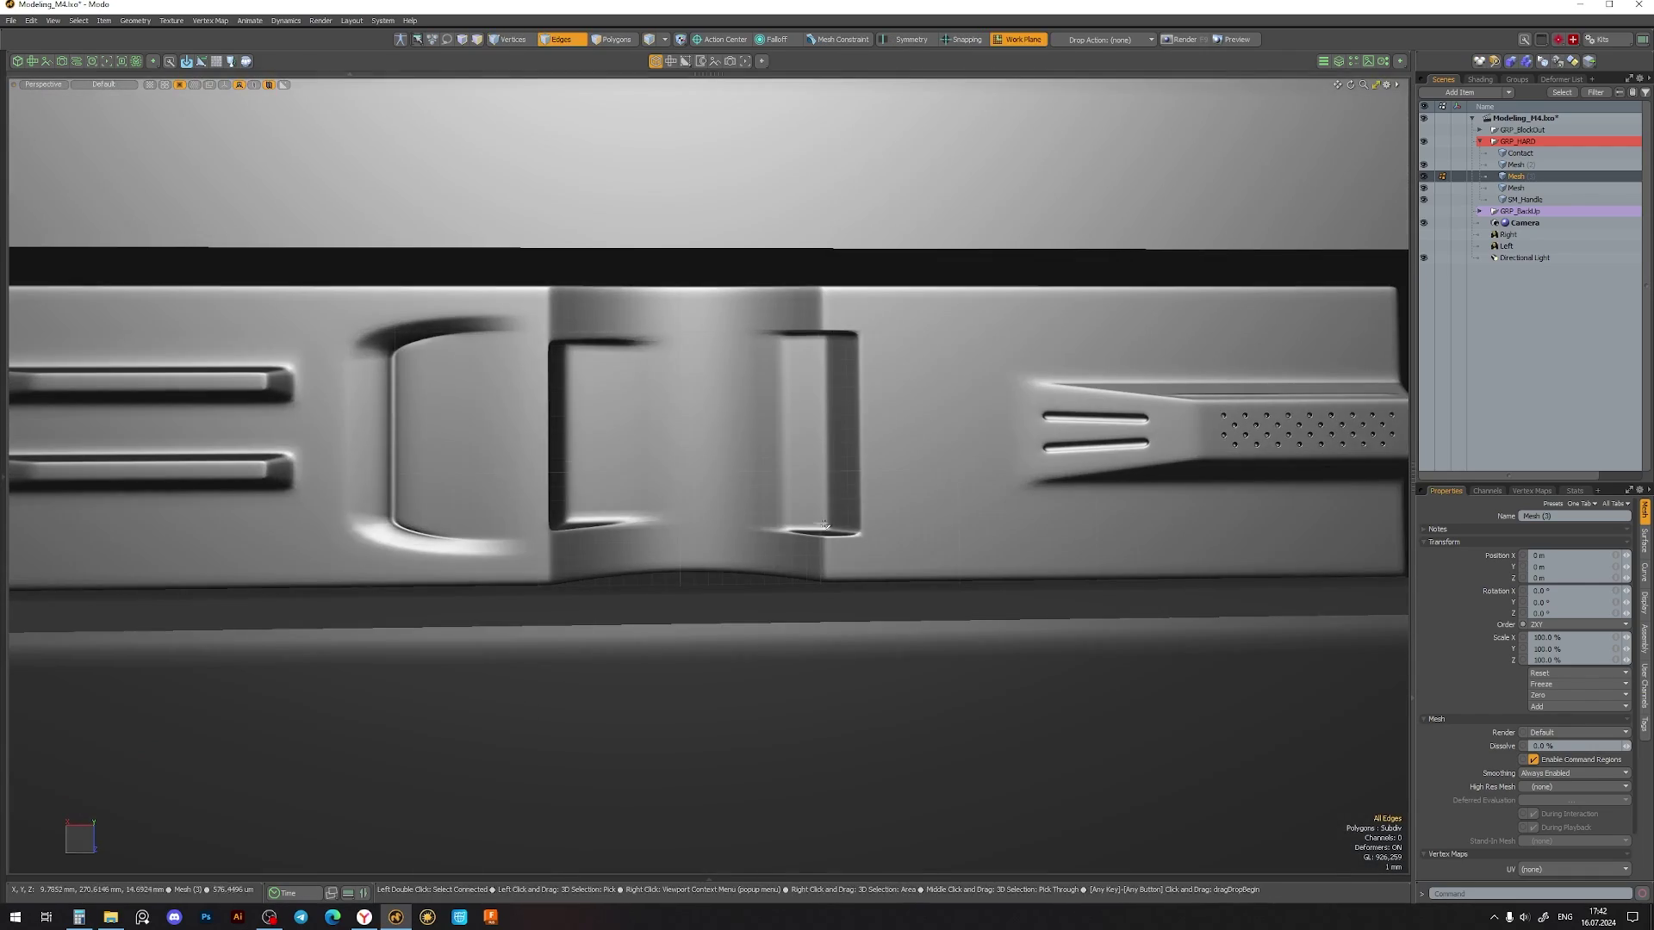
scroll(853, 542, "up", 2)
scroll(782, 600, "up", 1)
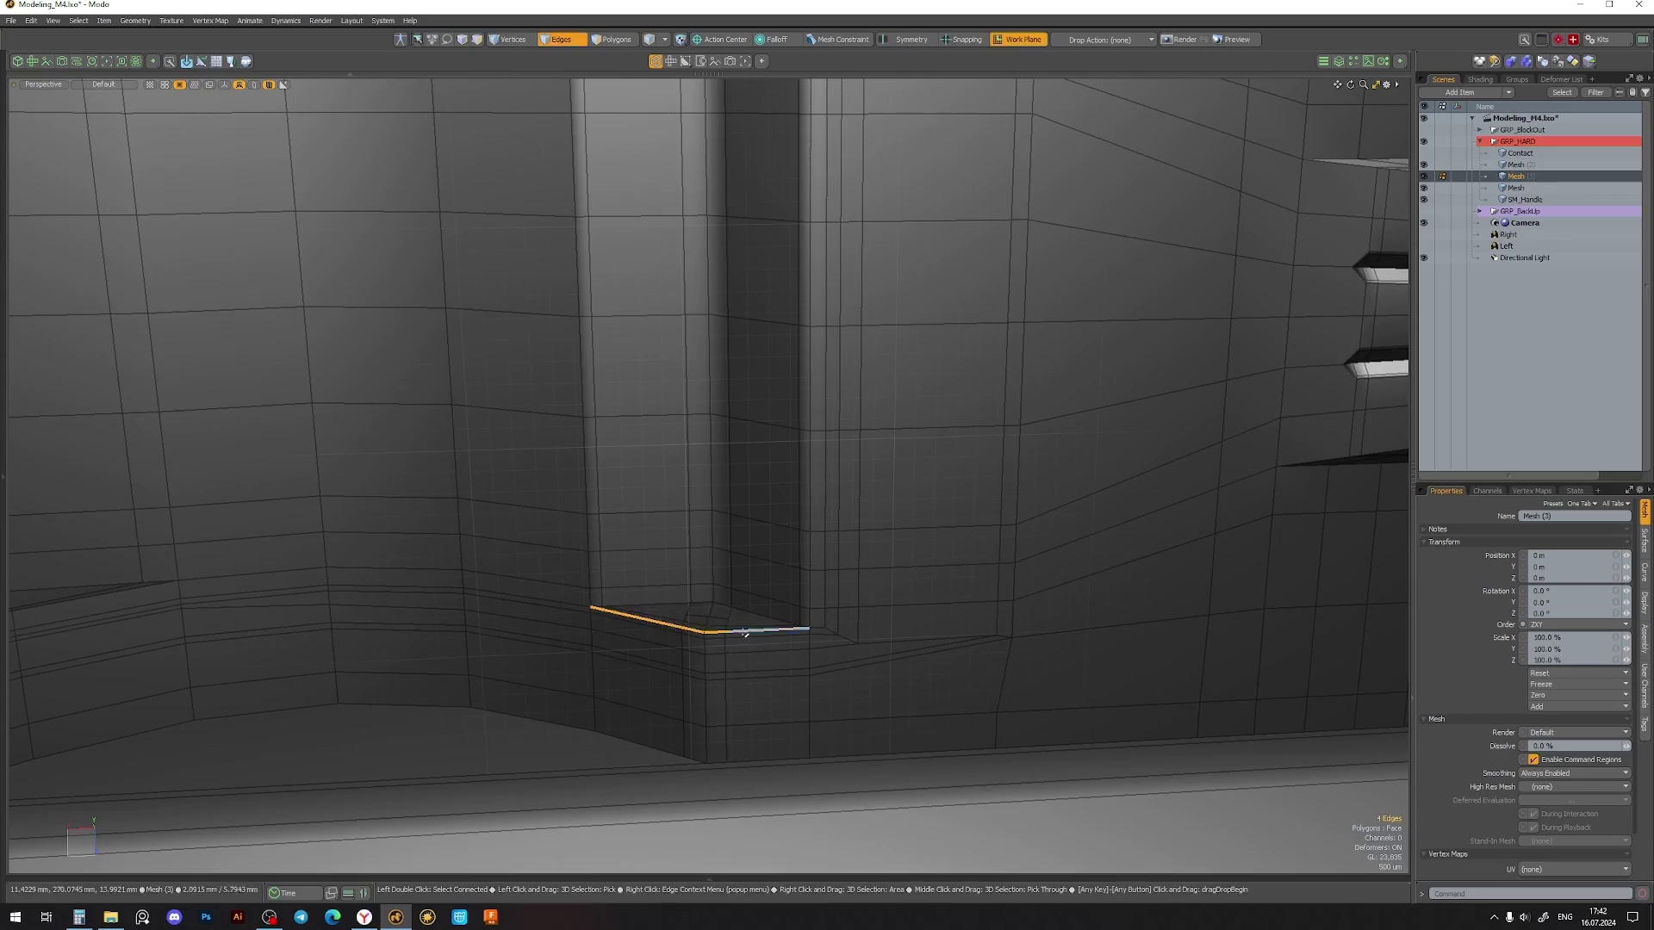
double_click(745, 633, "shift")
left_click_drag(746, 633, 767, 314, "alt")
key("2")
left_click_drag(671, 433, 631, 656, "alt")
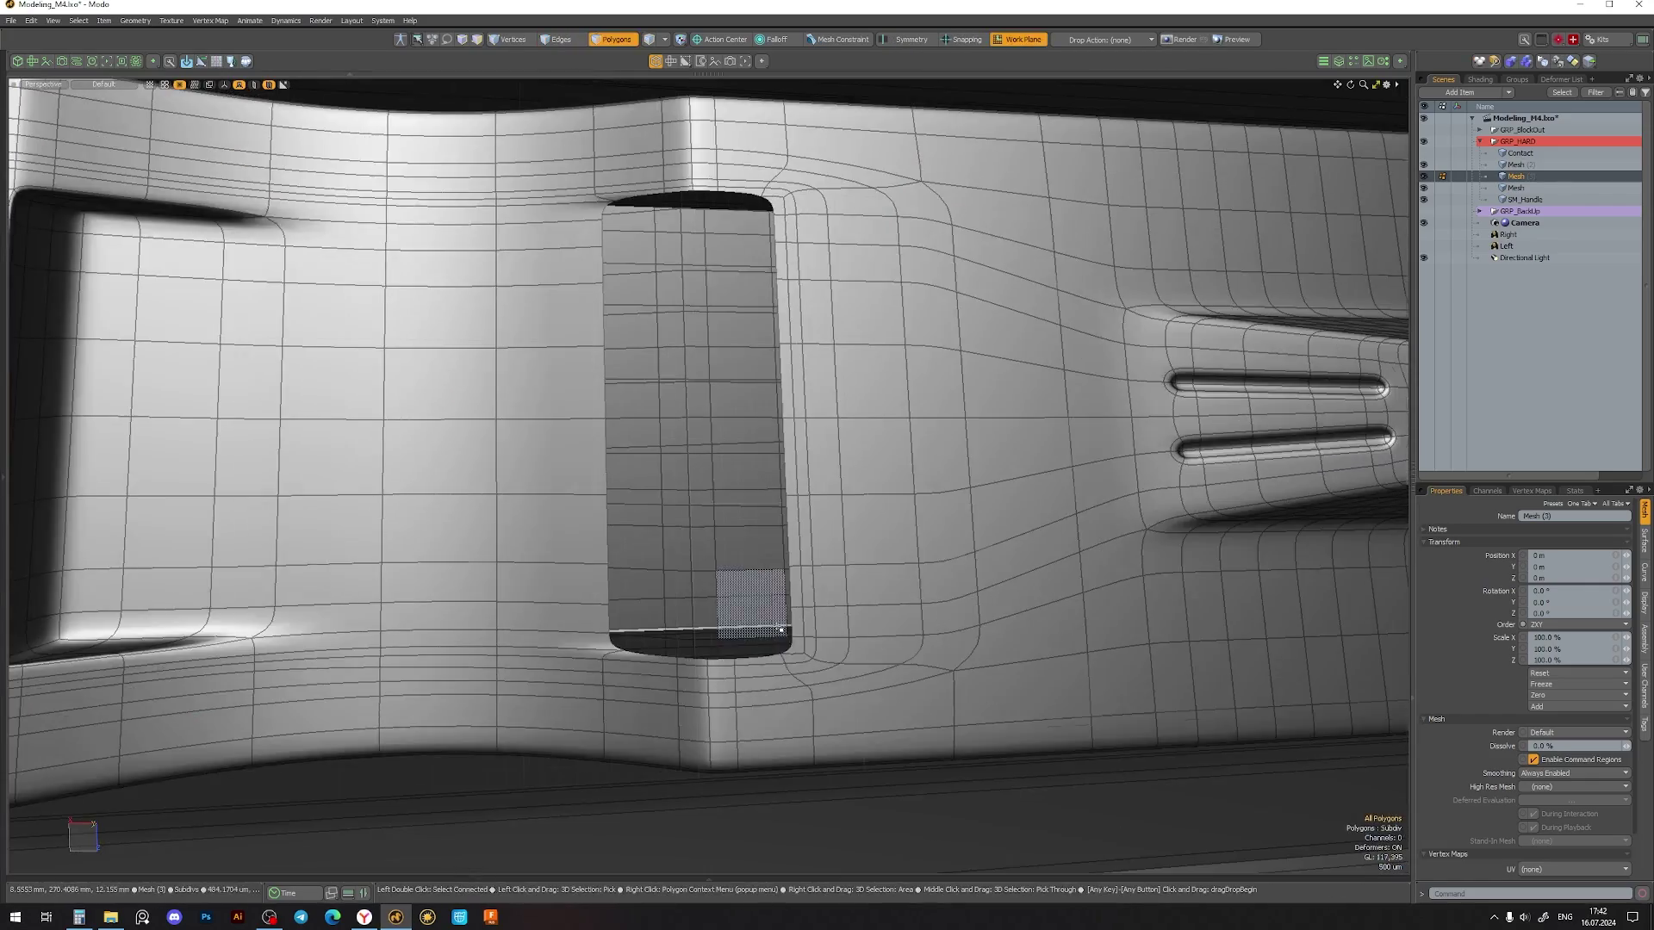